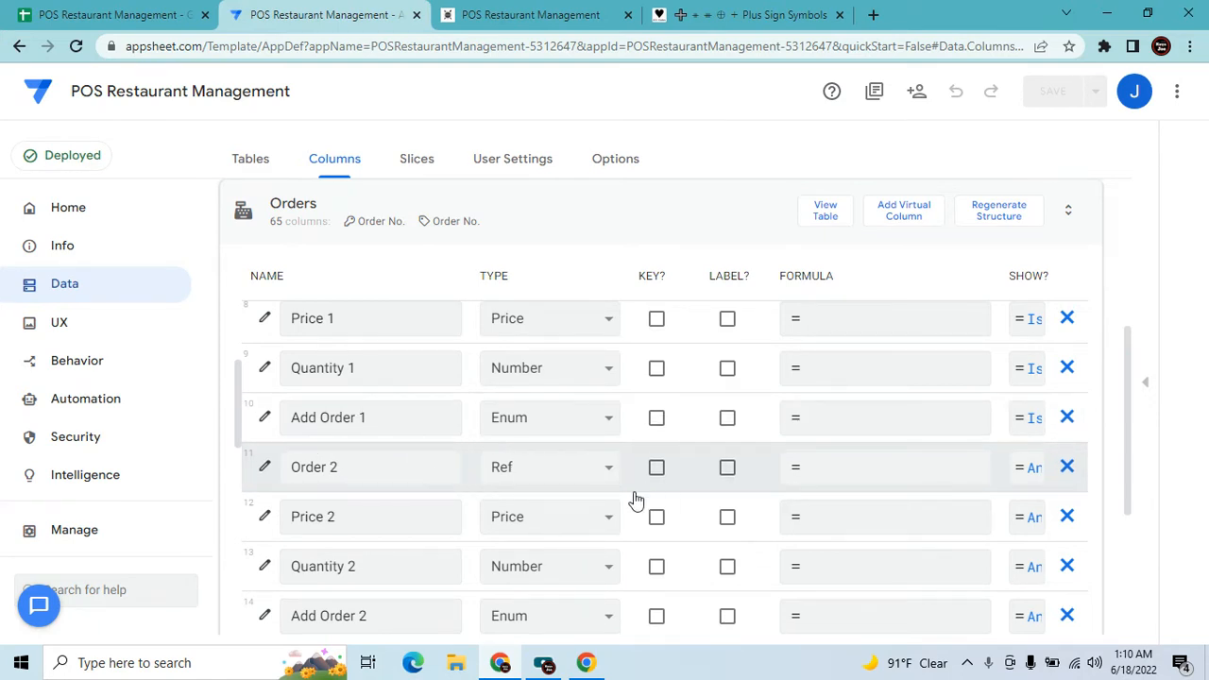
# Switch to the running POS Restaurant Management app, start a new Dine In order and choose the cashier.
pyautogui.scroll(2, 378, 452)
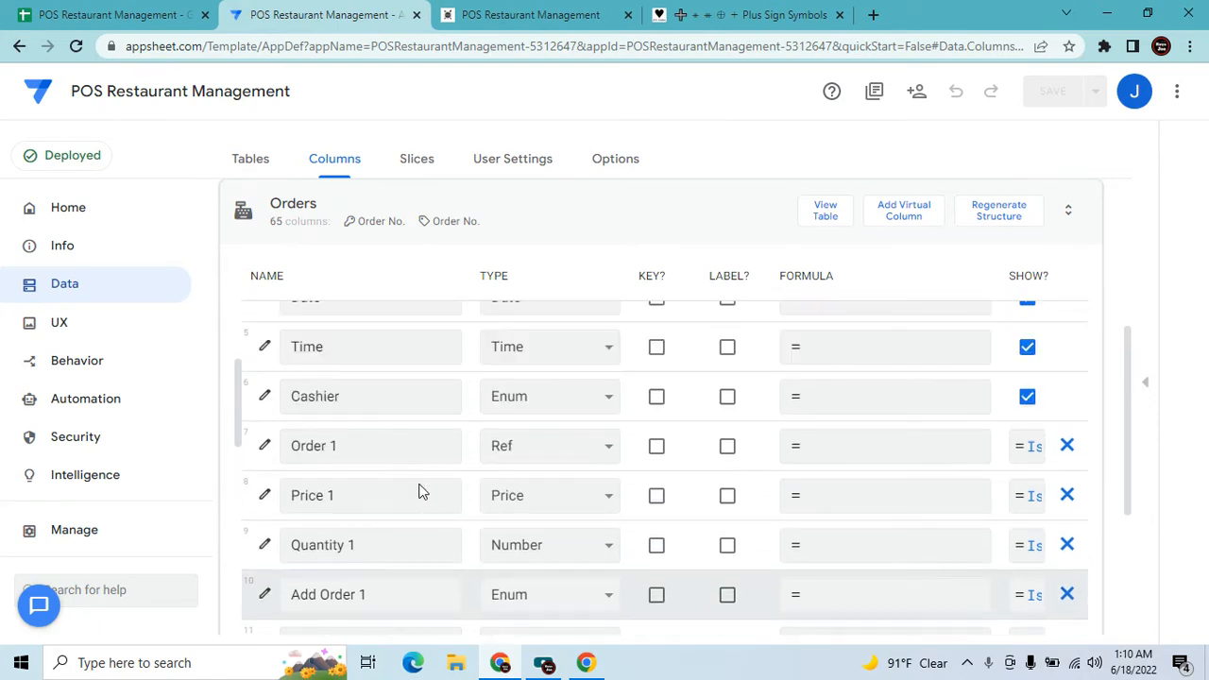
pyautogui.scroll(-1, 420, 486)
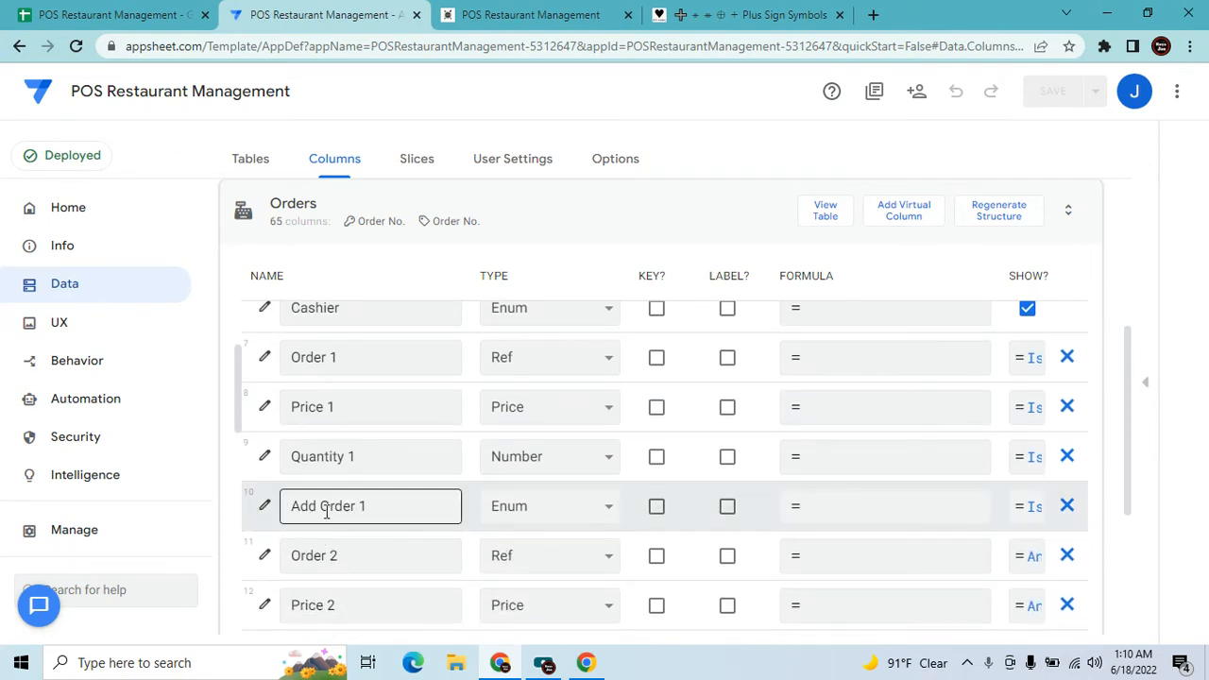
pyautogui.click(549, 9)
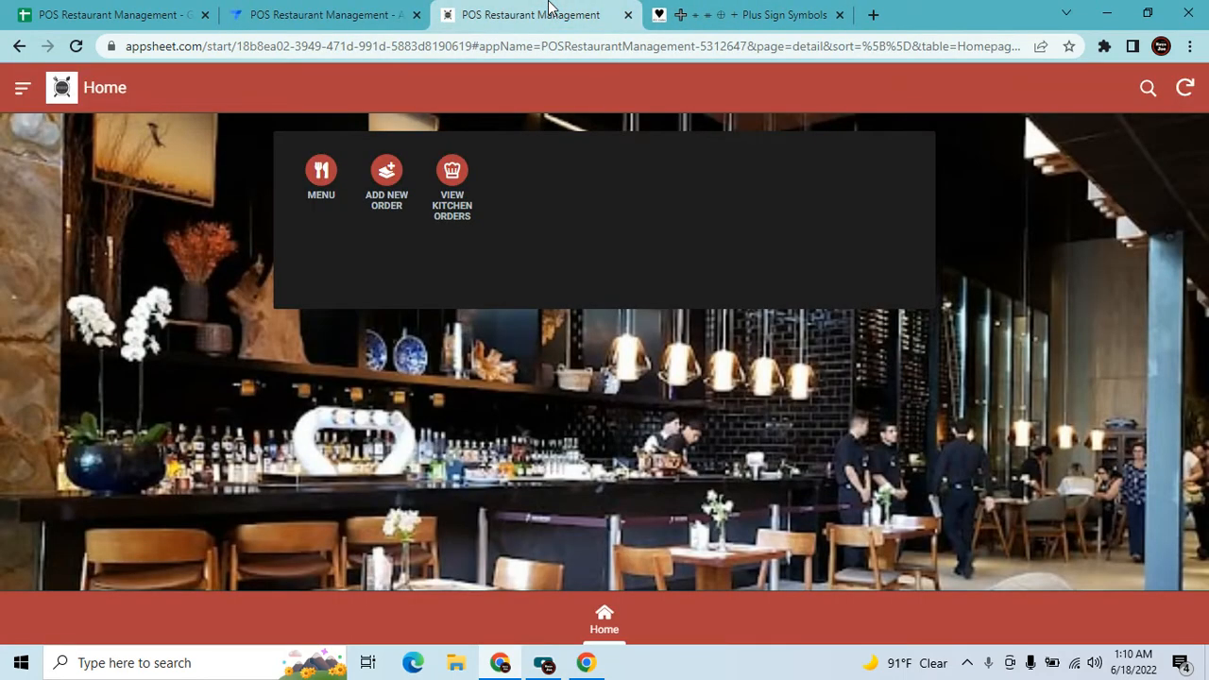
pyautogui.click(386, 176)
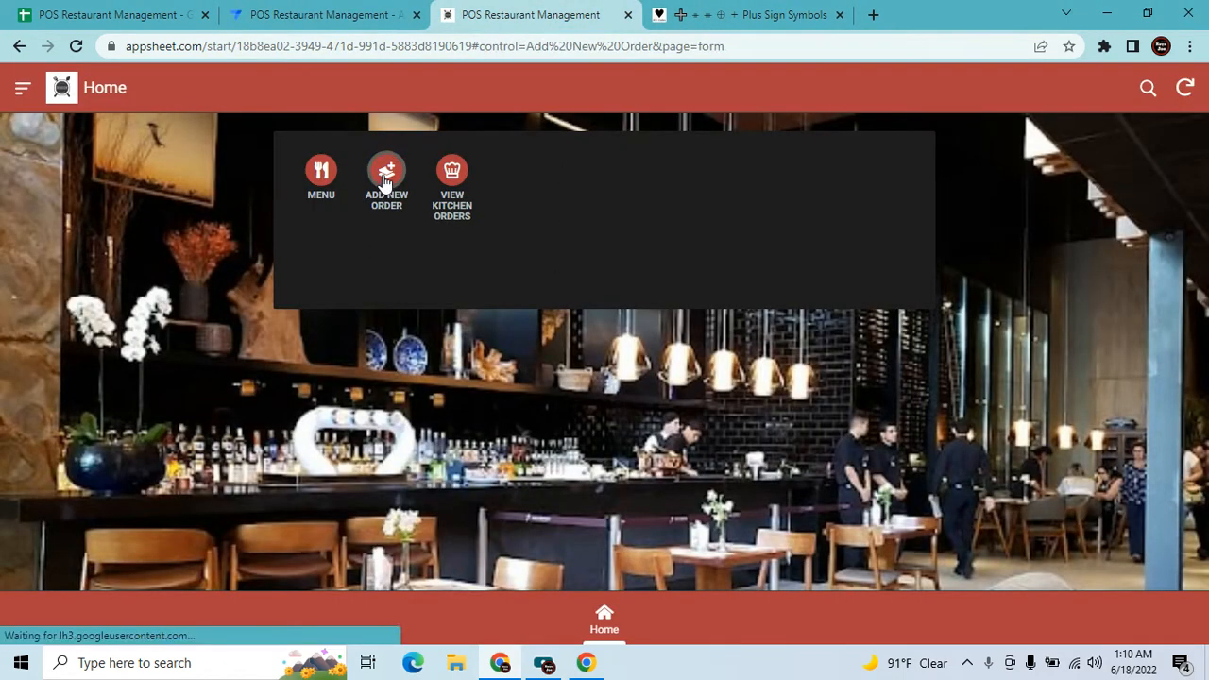
pyautogui.click(643, 234)
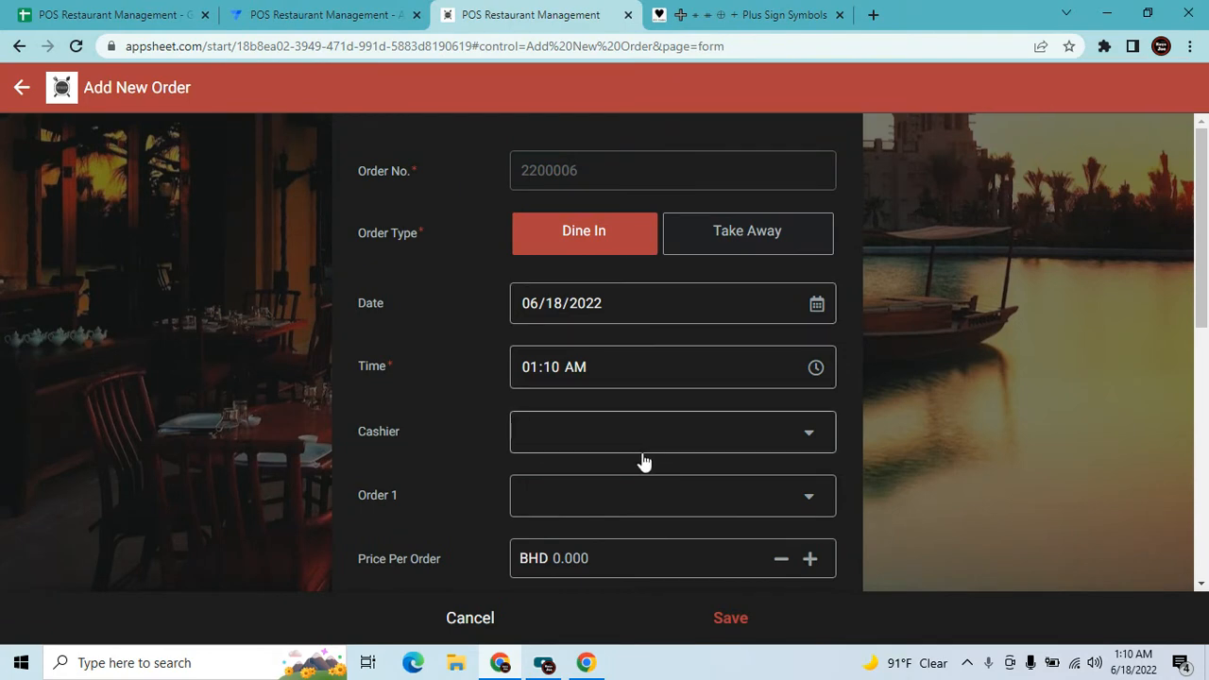
pyautogui.click(645, 448)
pyautogui.click(393, 223)
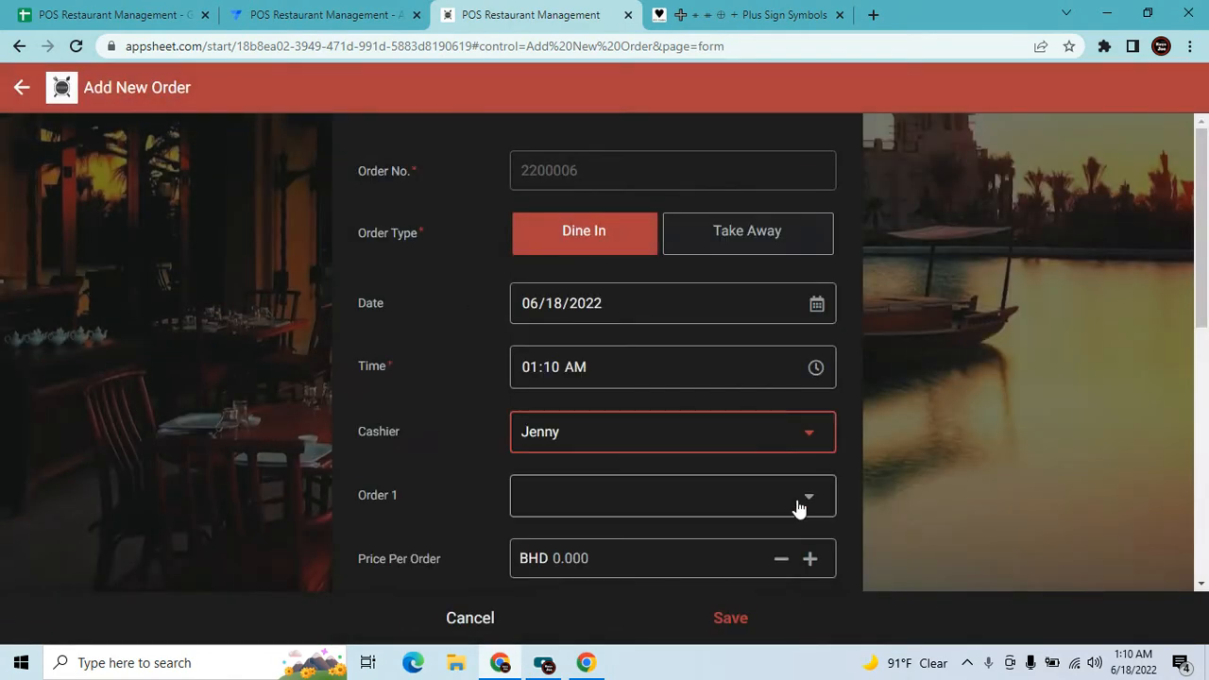
# Set Order 1 to Fried Macaroni Cheese with quantity 2 and add a second order line.
pyautogui.click(796, 500)
pyautogui.click(548, 251)
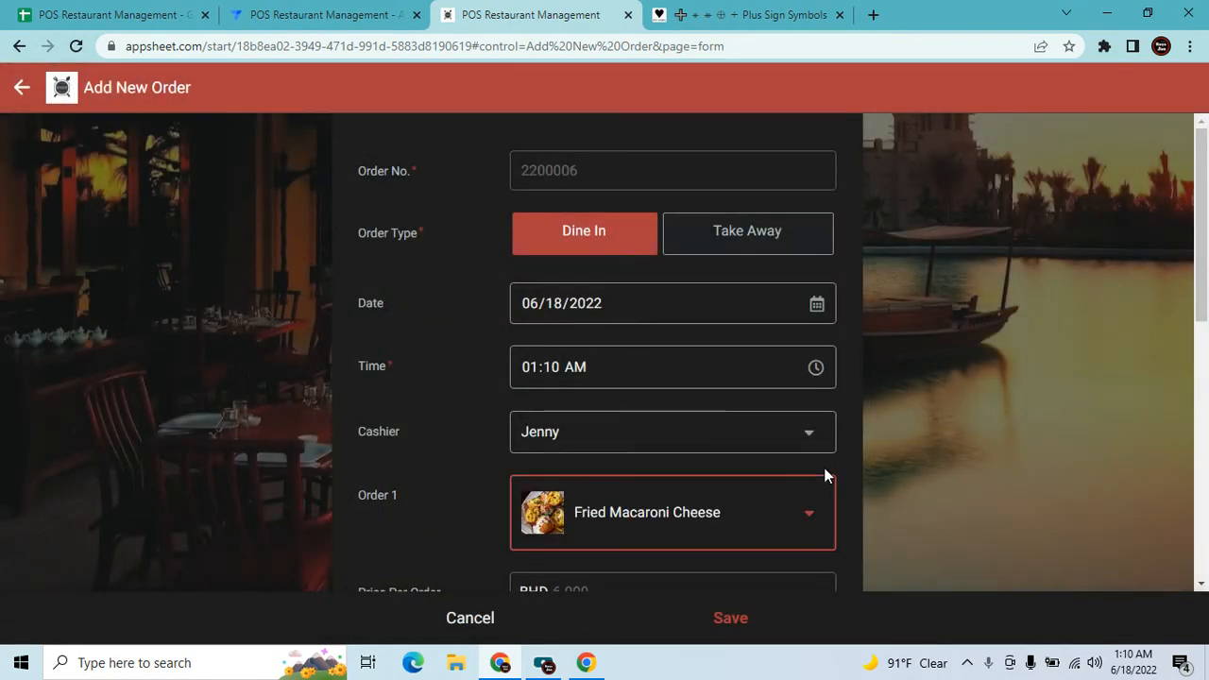
pyautogui.scroll(-1, 803, 505)
pyautogui.click(811, 567)
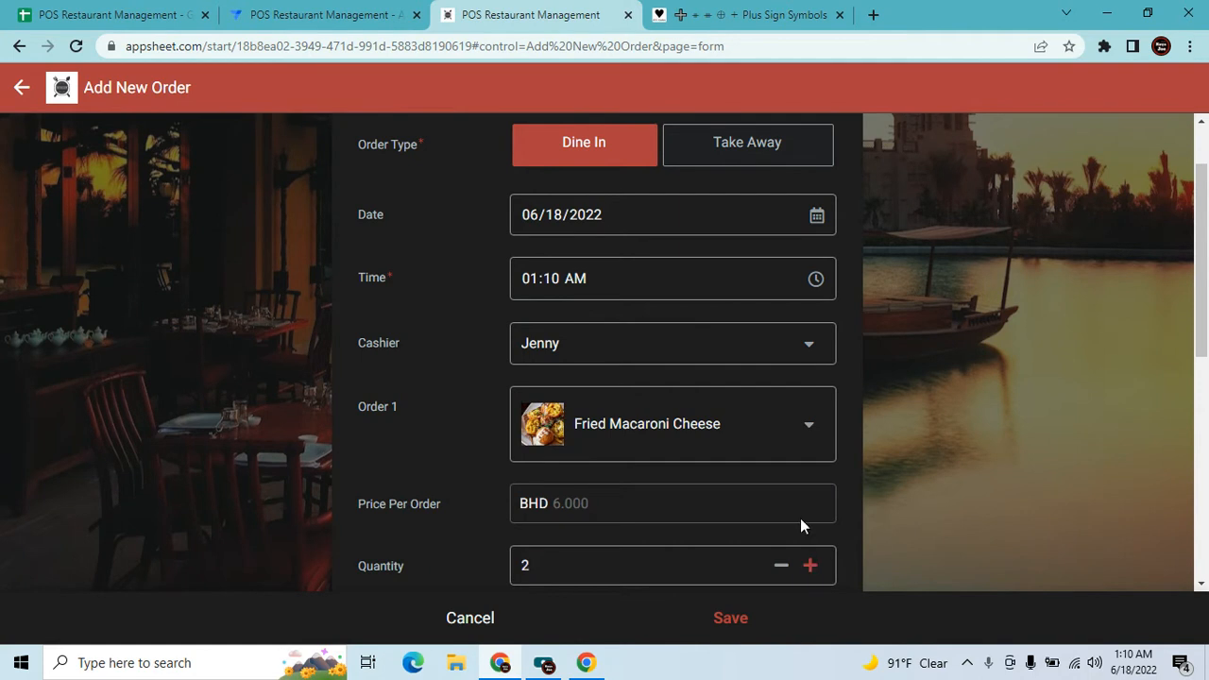
pyautogui.scroll(-2, 800, 518)
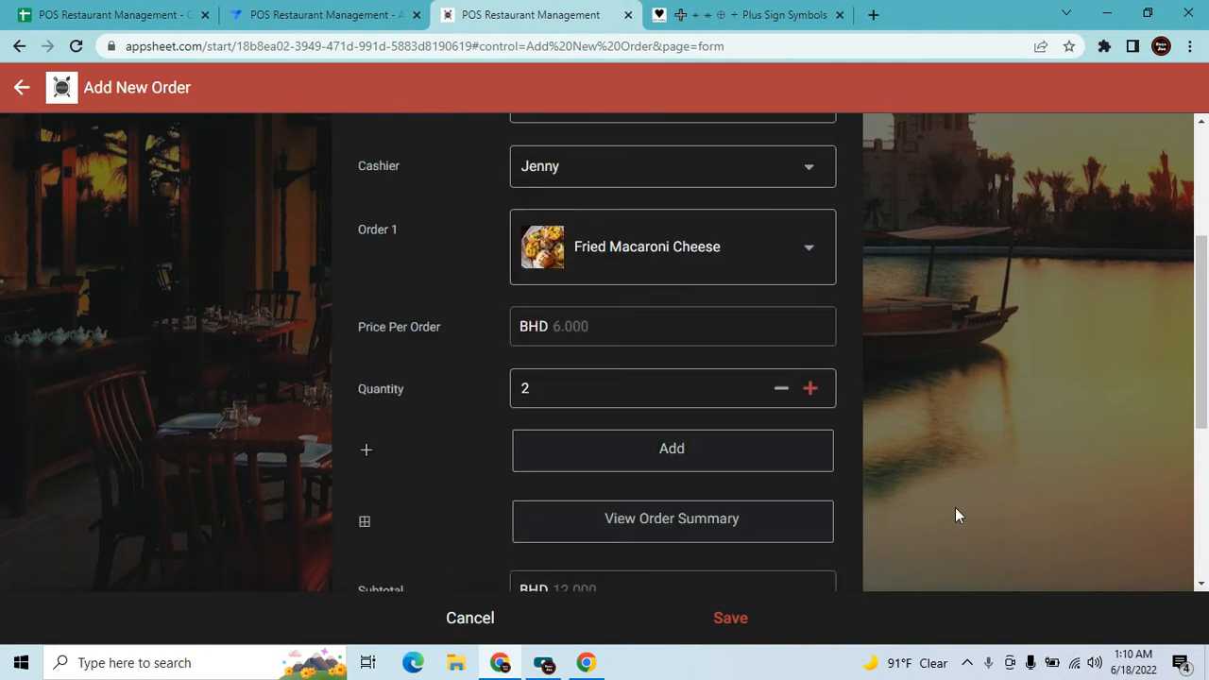
pyautogui.click(669, 453)
pyautogui.scroll(-1, 502, 450)
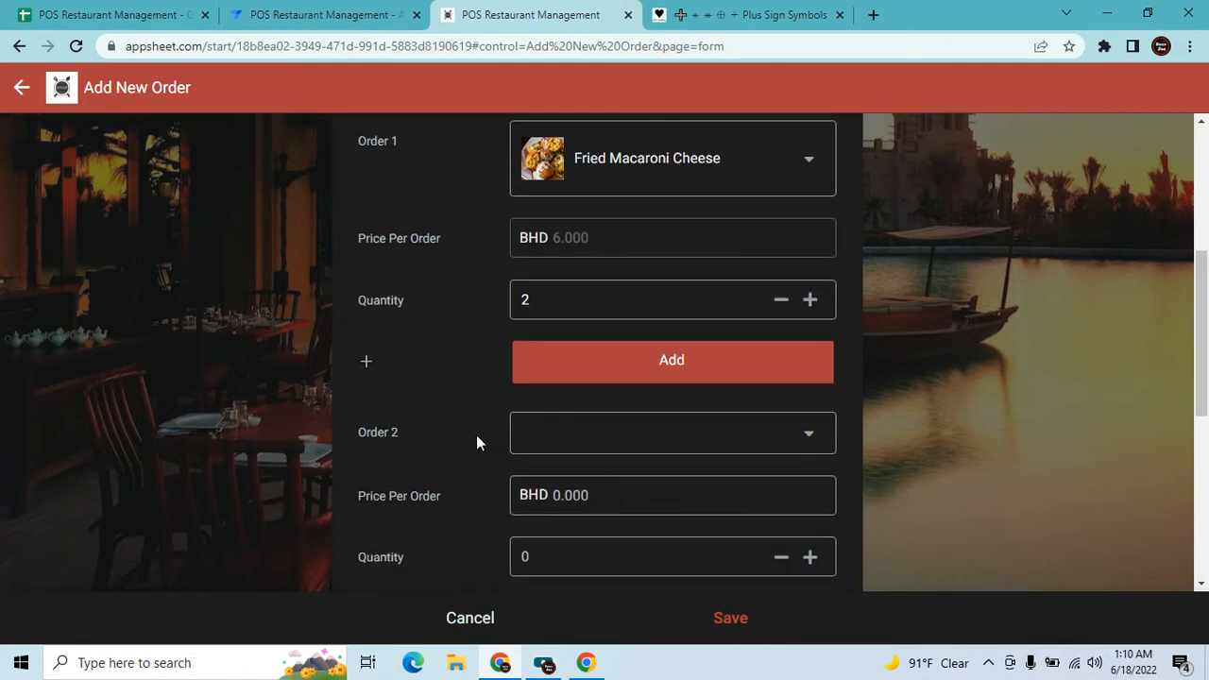
# Return to the AppSheet editor and examine the Orders table's Add Order 1 column settings, including Type Details, Data Validity and Auto Compute.
pyautogui.click(322, 14)
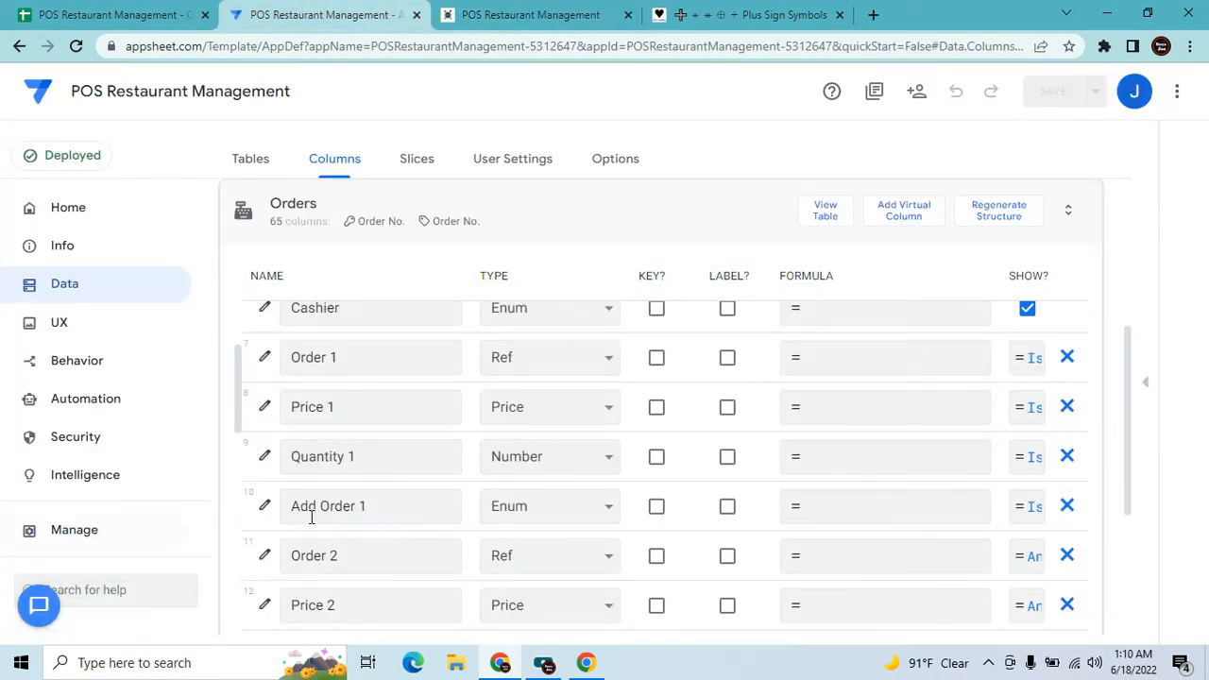
pyautogui.click(264, 505)
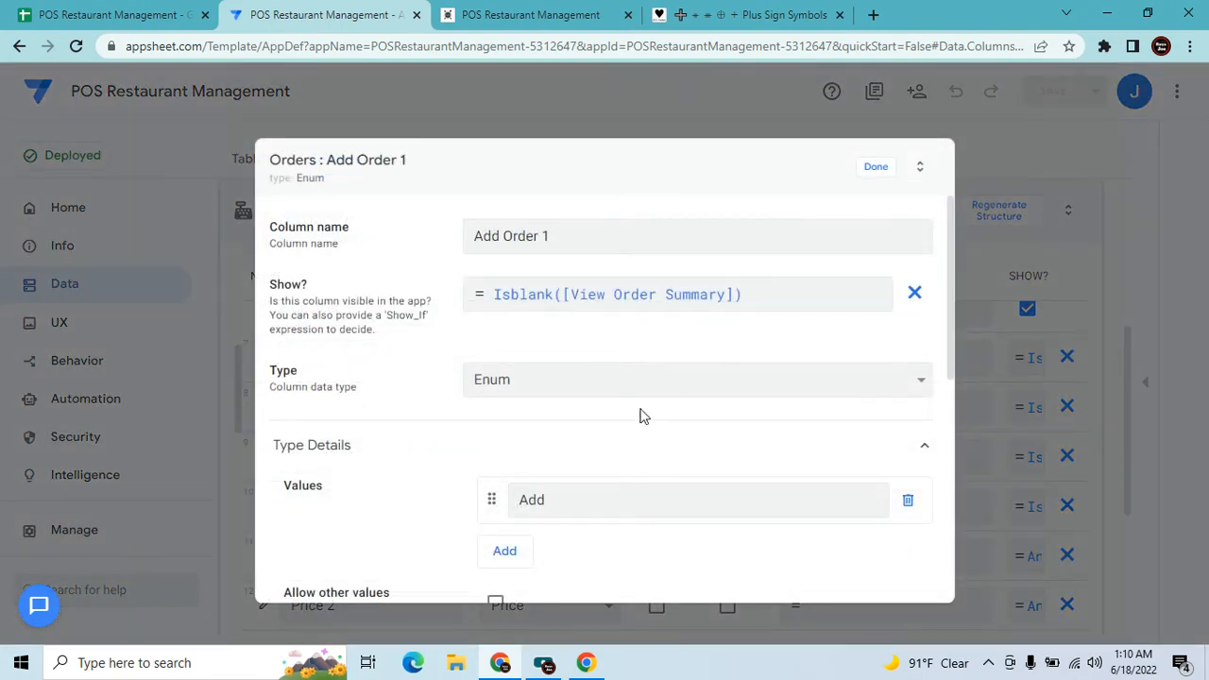
pyautogui.scroll(-1, 635, 424)
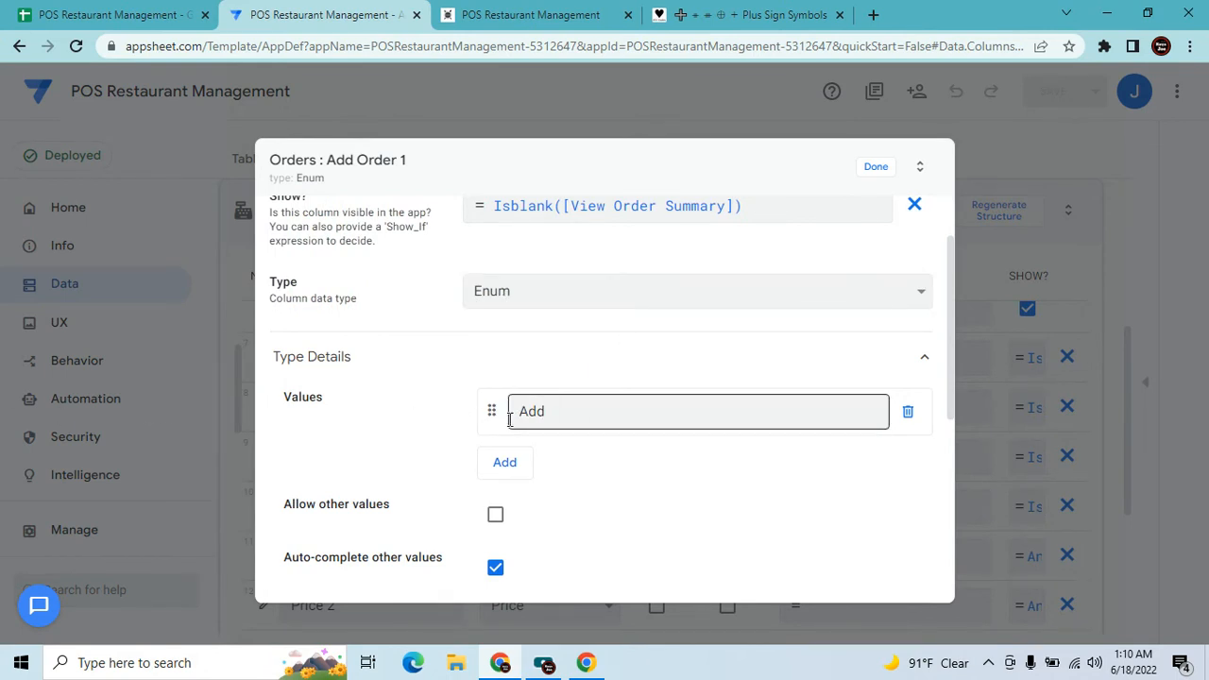
pyautogui.scroll(-2, 632, 476)
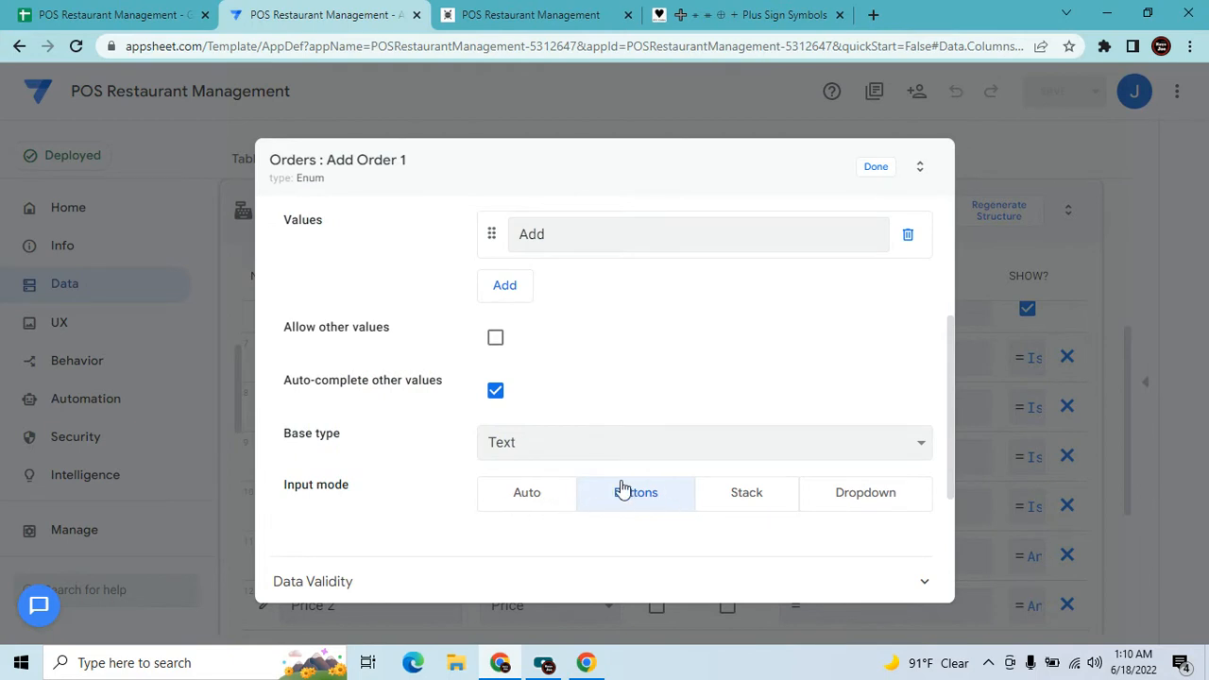
pyautogui.scroll(-1, 478, 488)
pyautogui.click(734, 481)
pyautogui.scroll(-1, 582, 395)
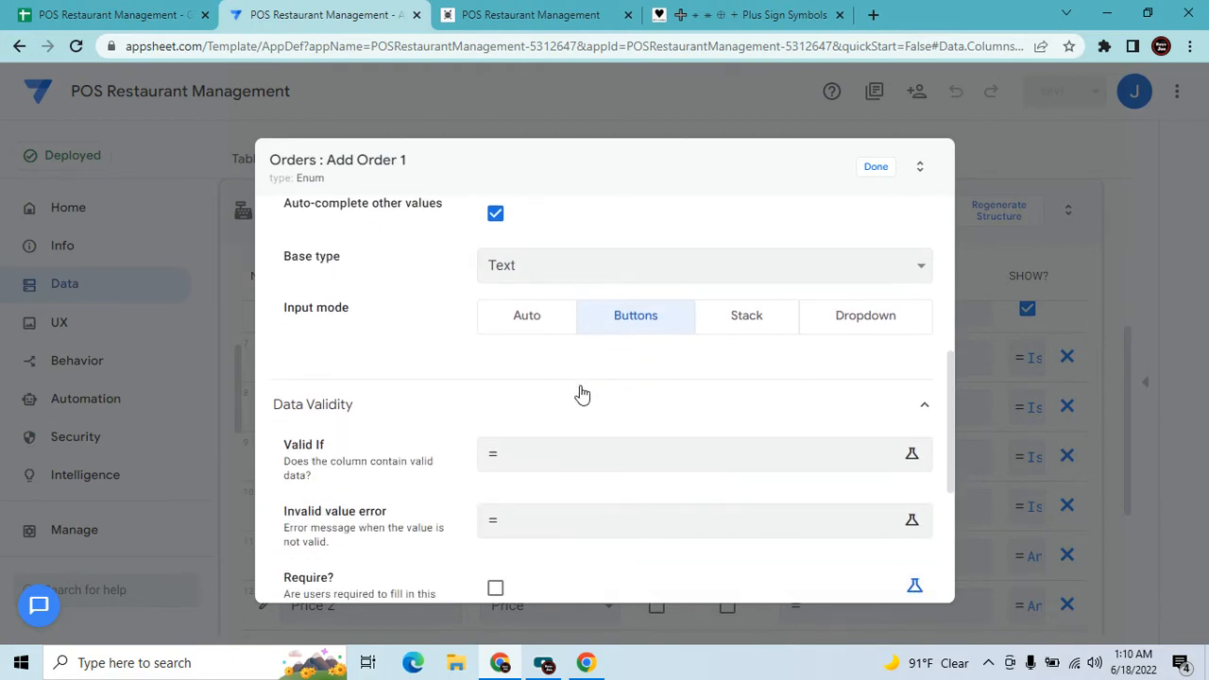
pyautogui.scroll(-1, 582, 395)
pyautogui.click(583, 326)
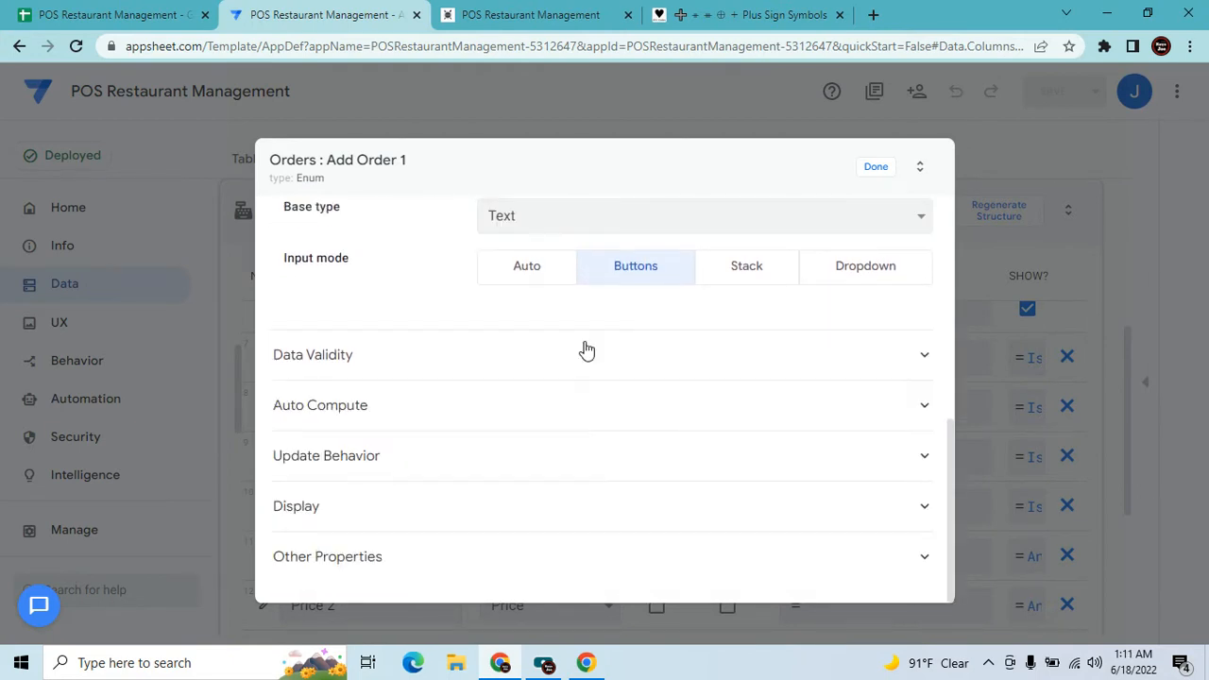
pyautogui.click(554, 425)
pyautogui.scroll(-2, 662, 444)
pyautogui.scroll(10, 674, 454)
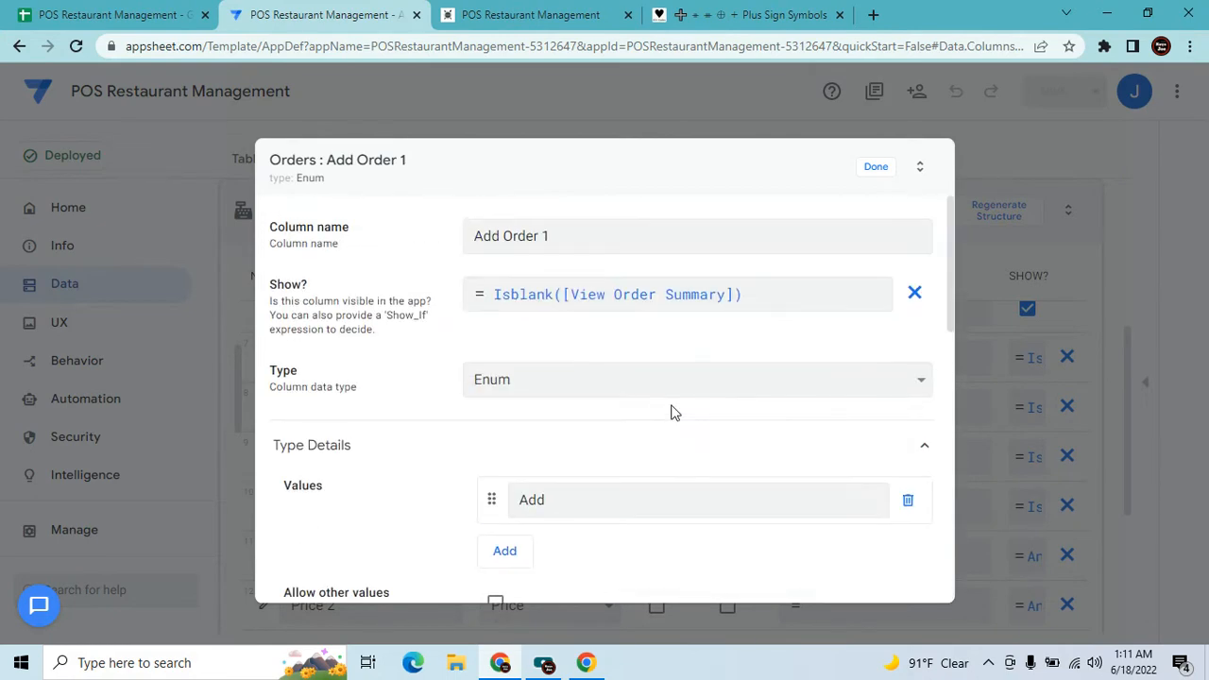
# Open the Show_If expression of the Add Order 1 column and examine its View Order Summary reference.
pyautogui.click(605, 302)
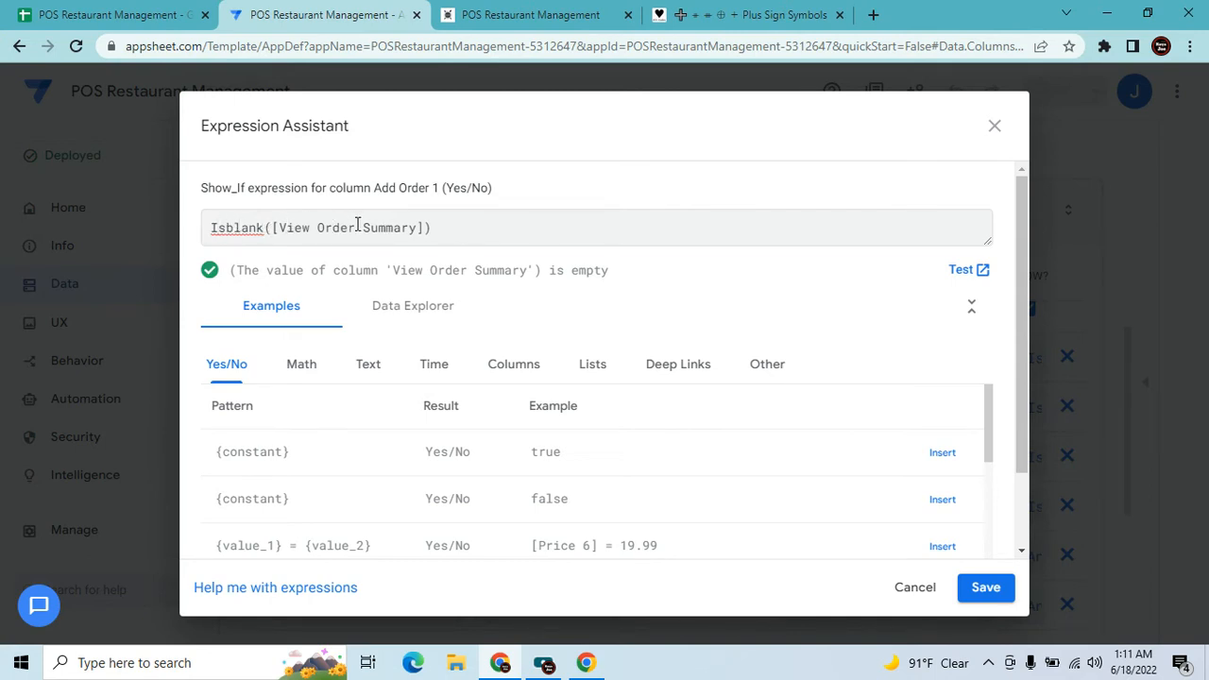
pyautogui.moveTo(313, 228); pyautogui.dragTo(397, 228)
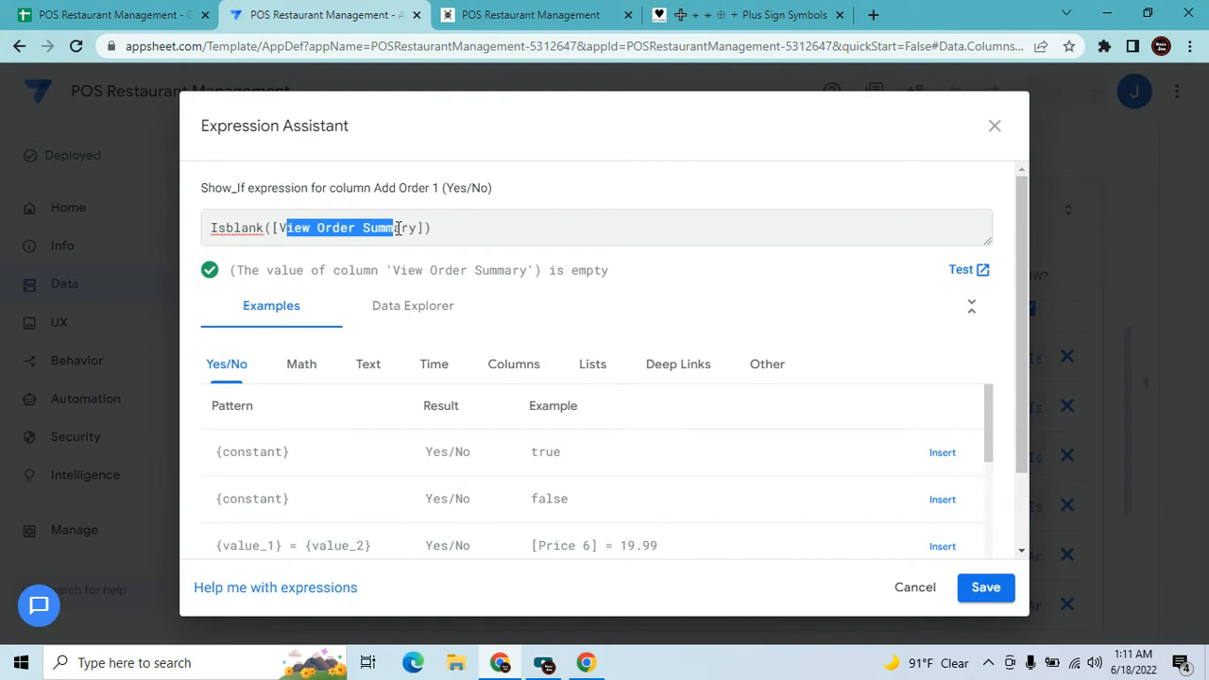
pyautogui.click(496, 239)
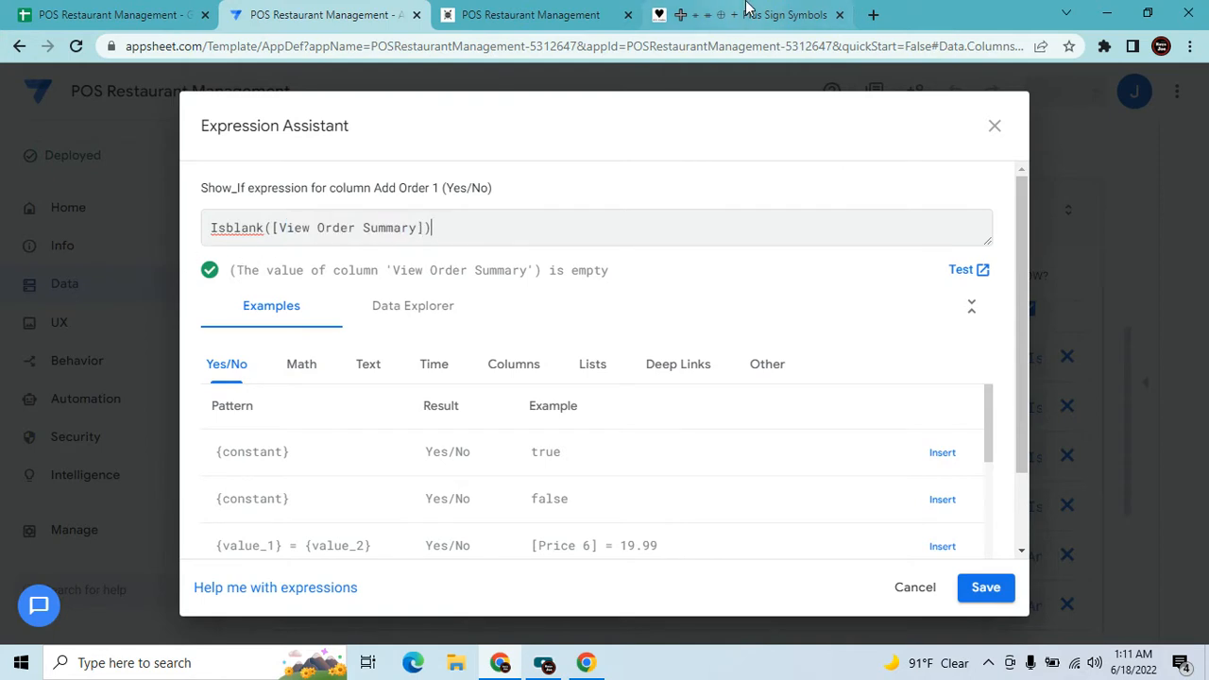
# In the running app's order form, switch the Add option below Order 1 off and on again to test it.
pyautogui.click(548, 15)
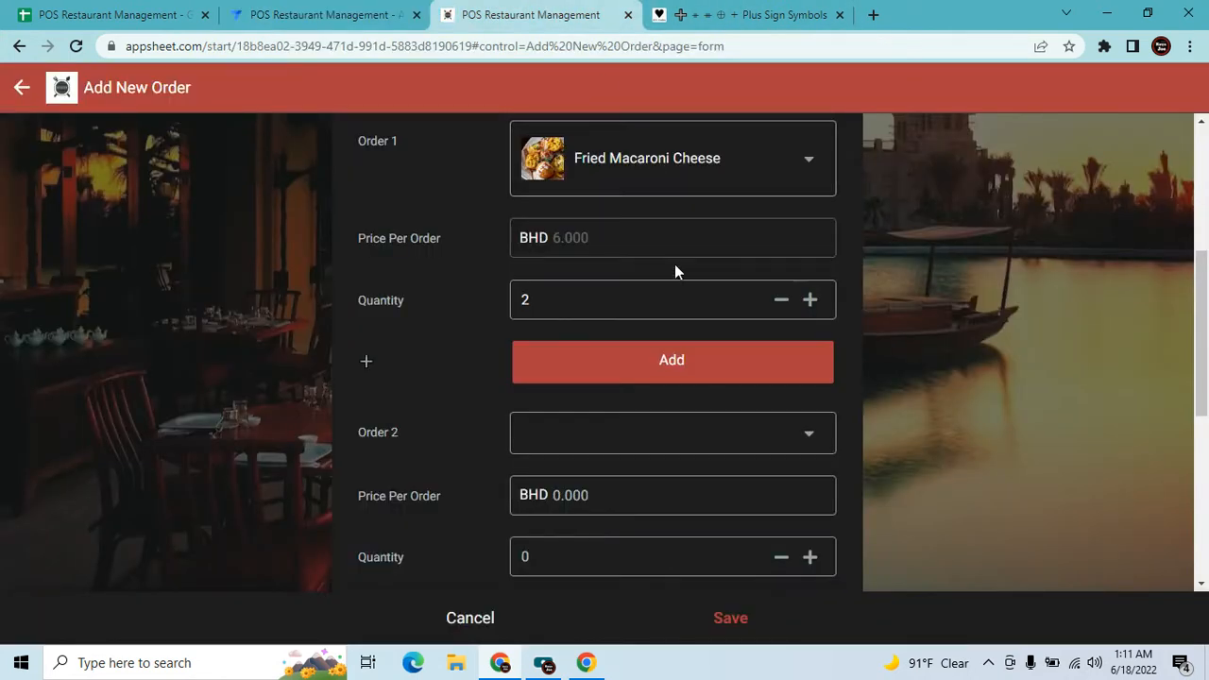
pyautogui.click(659, 375)
pyautogui.scroll(-3, 742, 375)
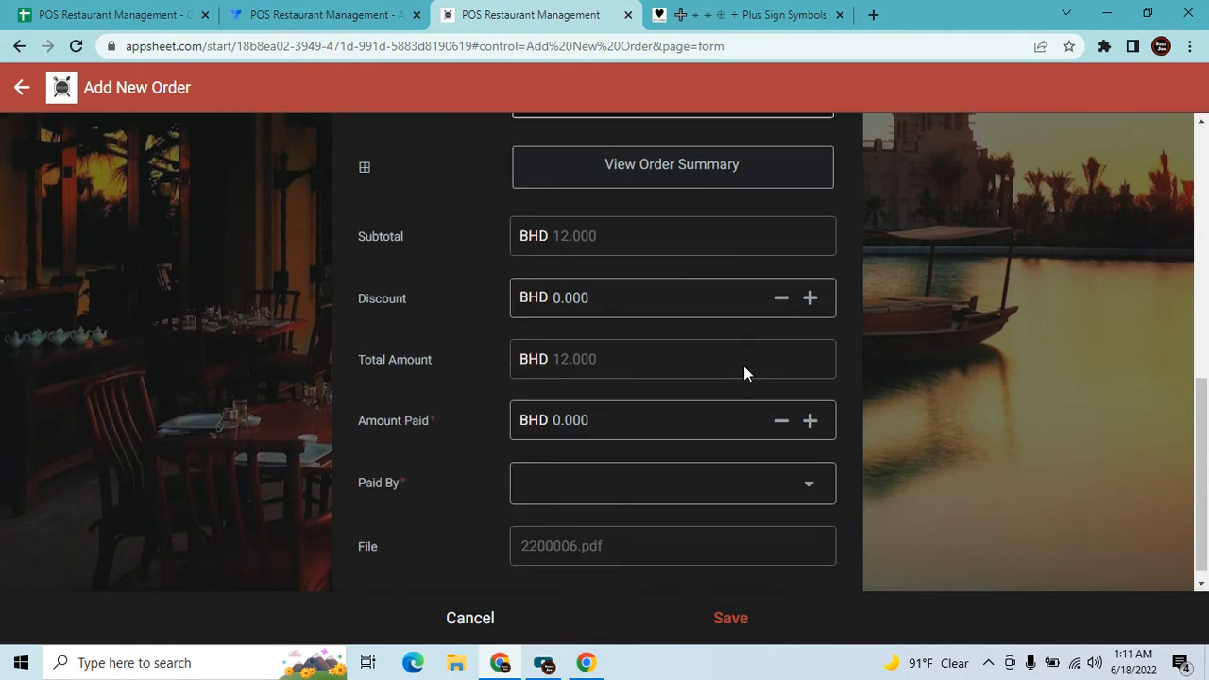
pyautogui.scroll(3, 724, 387)
pyautogui.scroll(2, 687, 328)
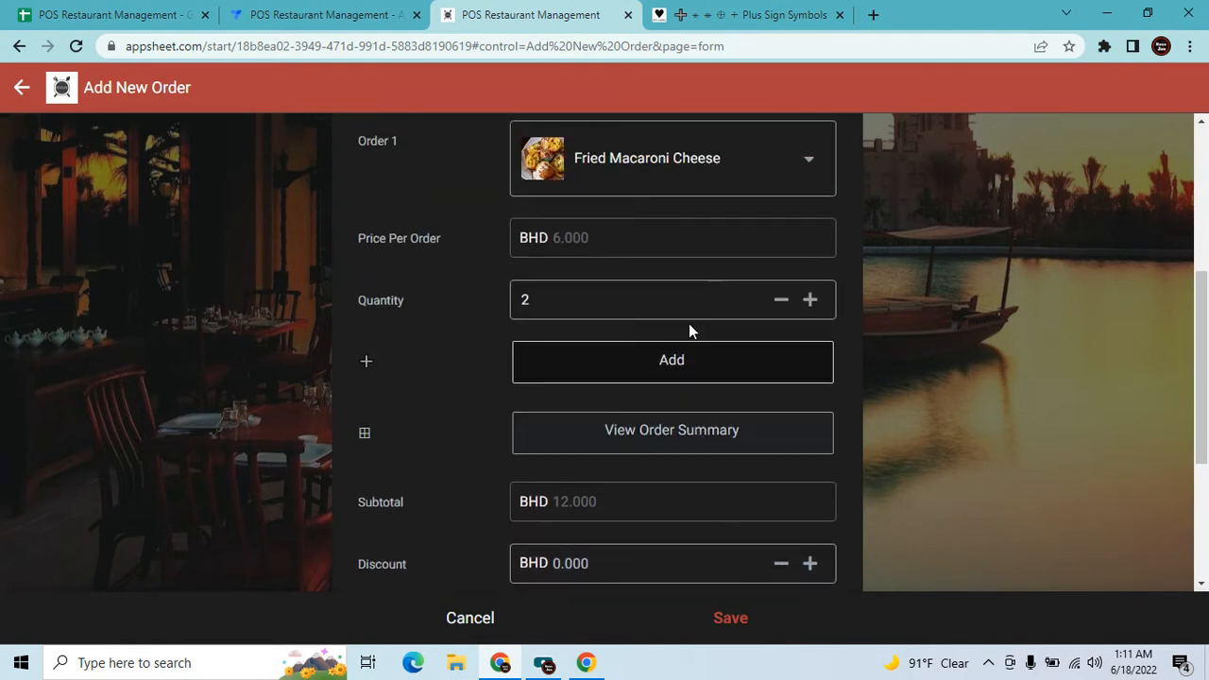
pyautogui.click(695, 350)
pyautogui.scroll(-2, 661, 463)
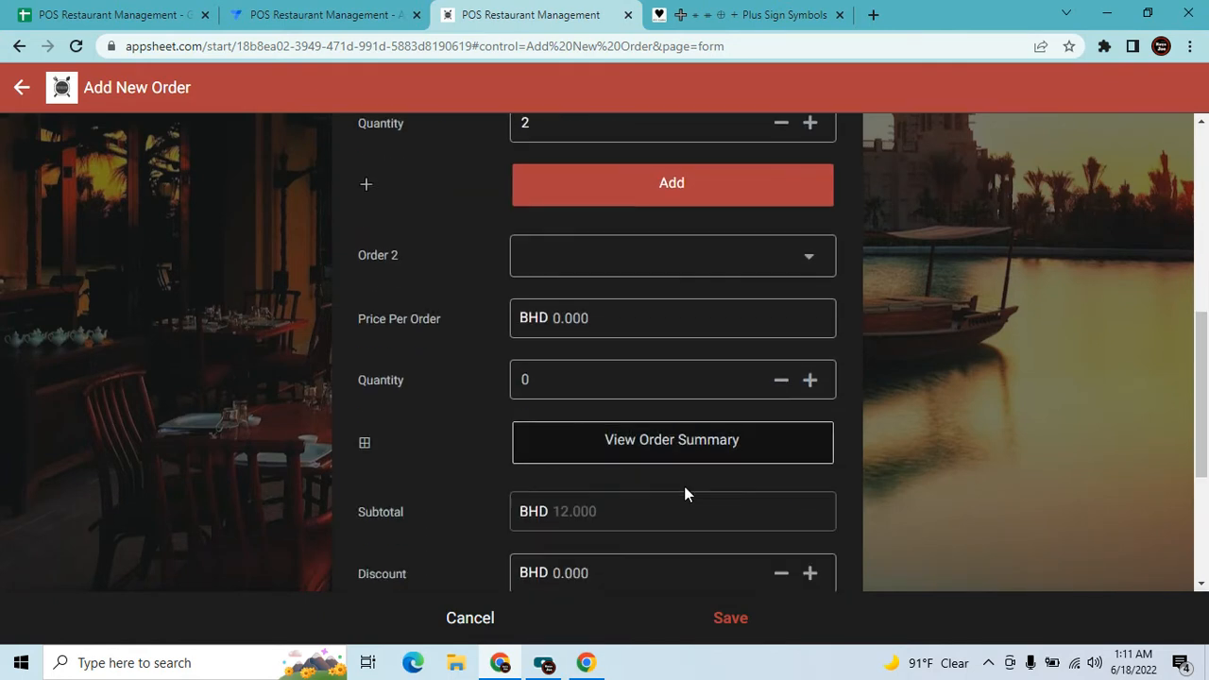
# Switch on View Order Summary in the order form, review the summary fields, and switch it off again.
pyautogui.click(686, 457)
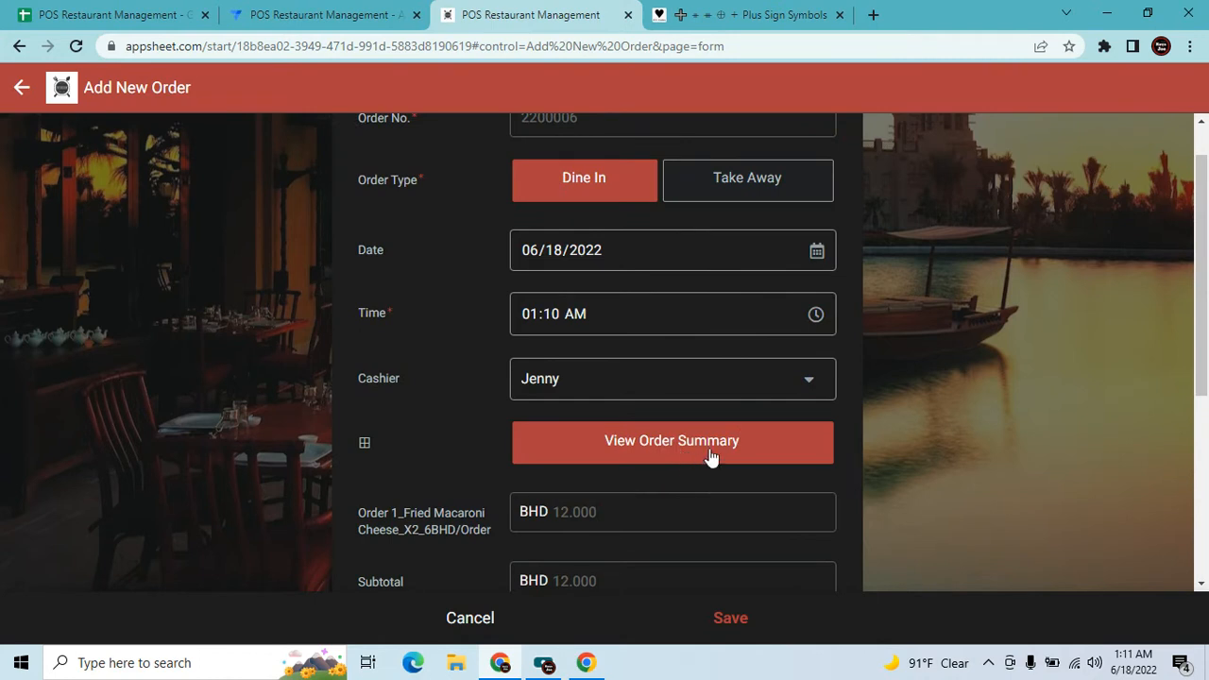
pyautogui.scroll(1, 711, 458)
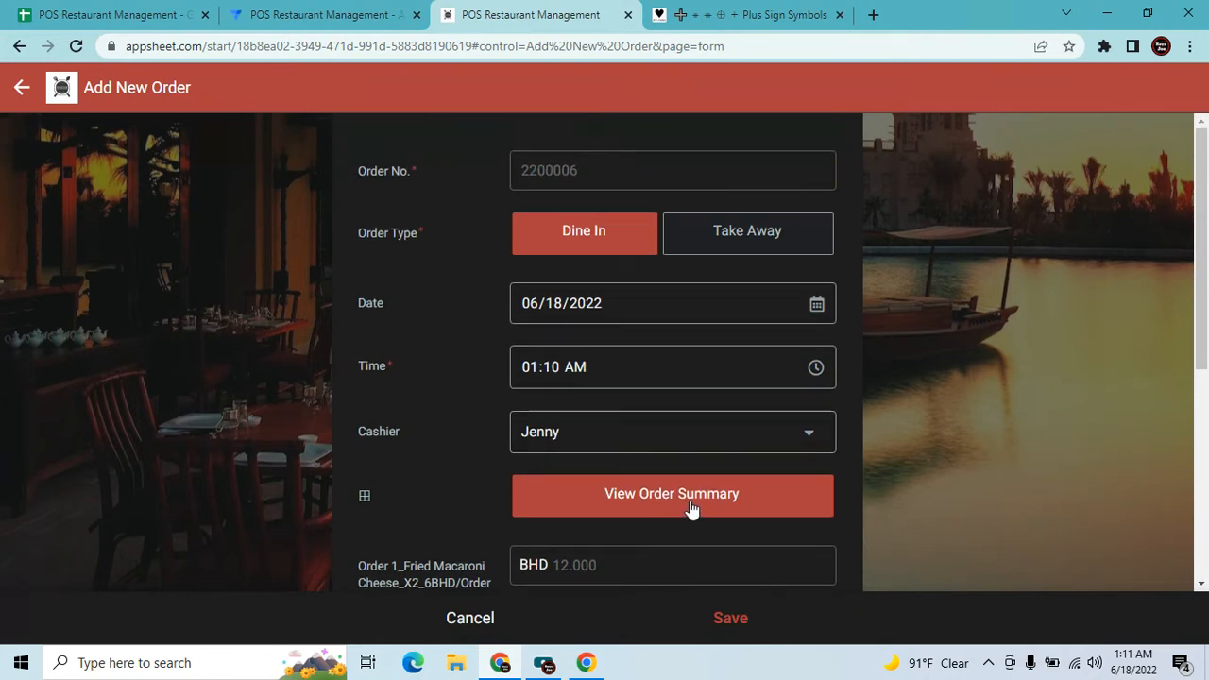
pyautogui.scroll(-3, 800, 456)
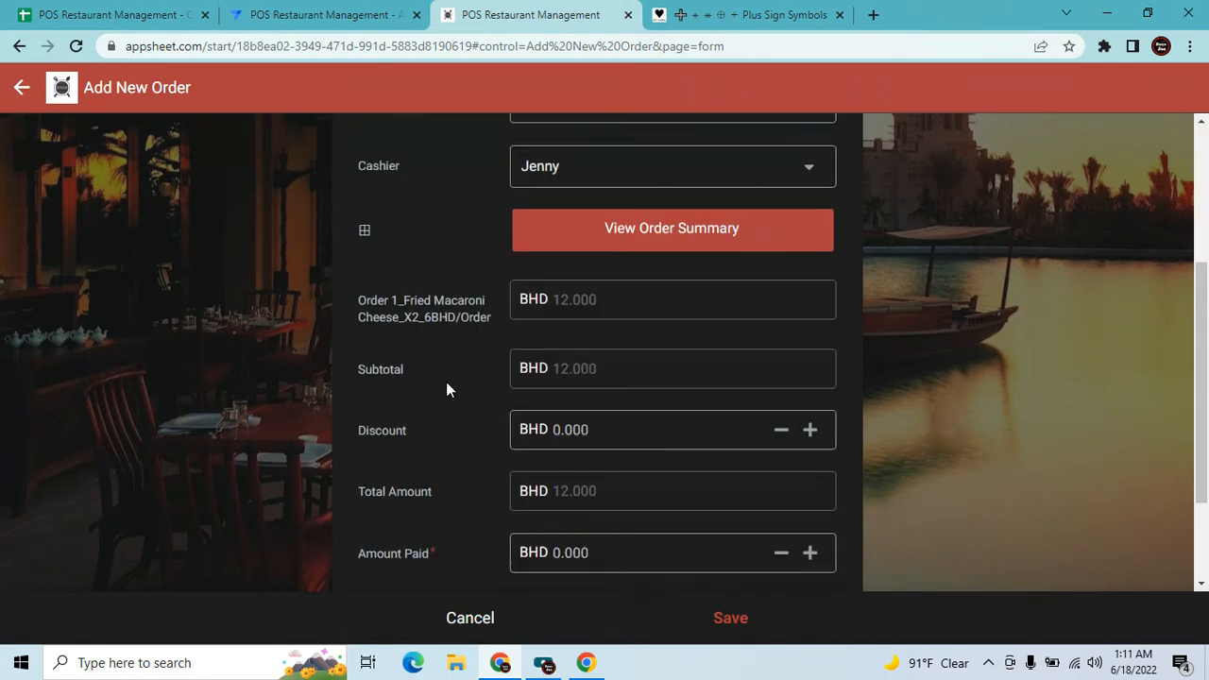
pyautogui.scroll(3, 447, 389)
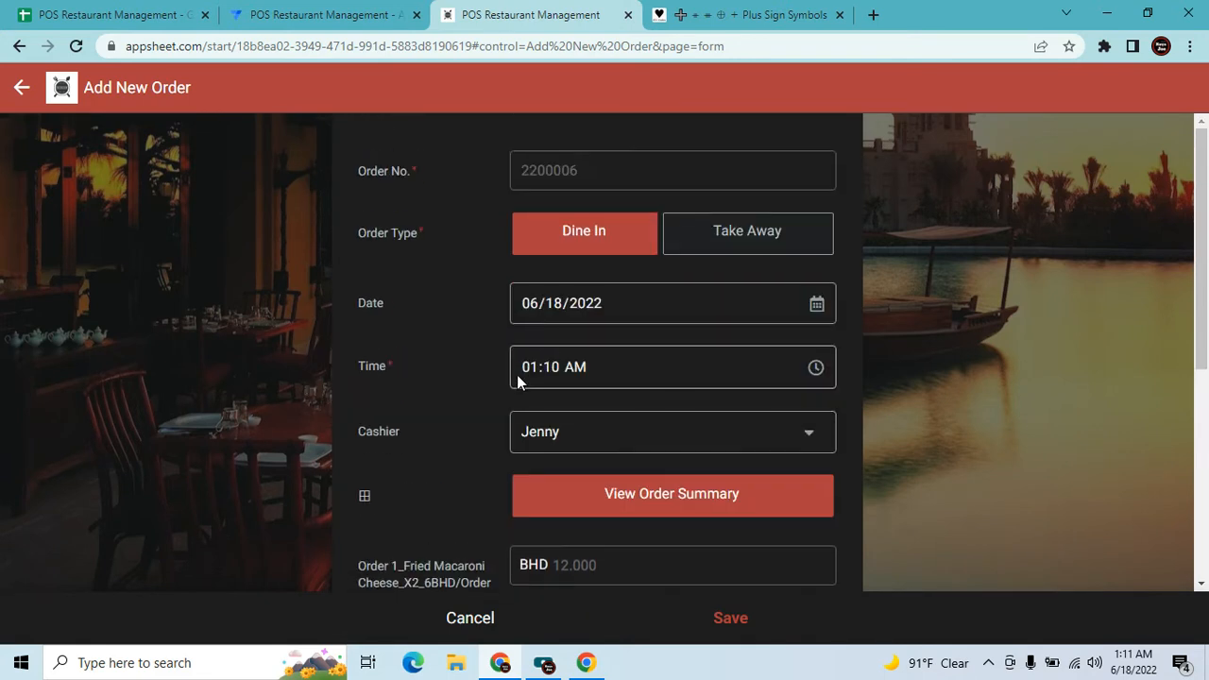
pyautogui.click(637, 496)
# Return to the editor, close the Show_If expression without changes, and look through the remaining Add Order 1 column settings.
pyautogui.click(317, 11)
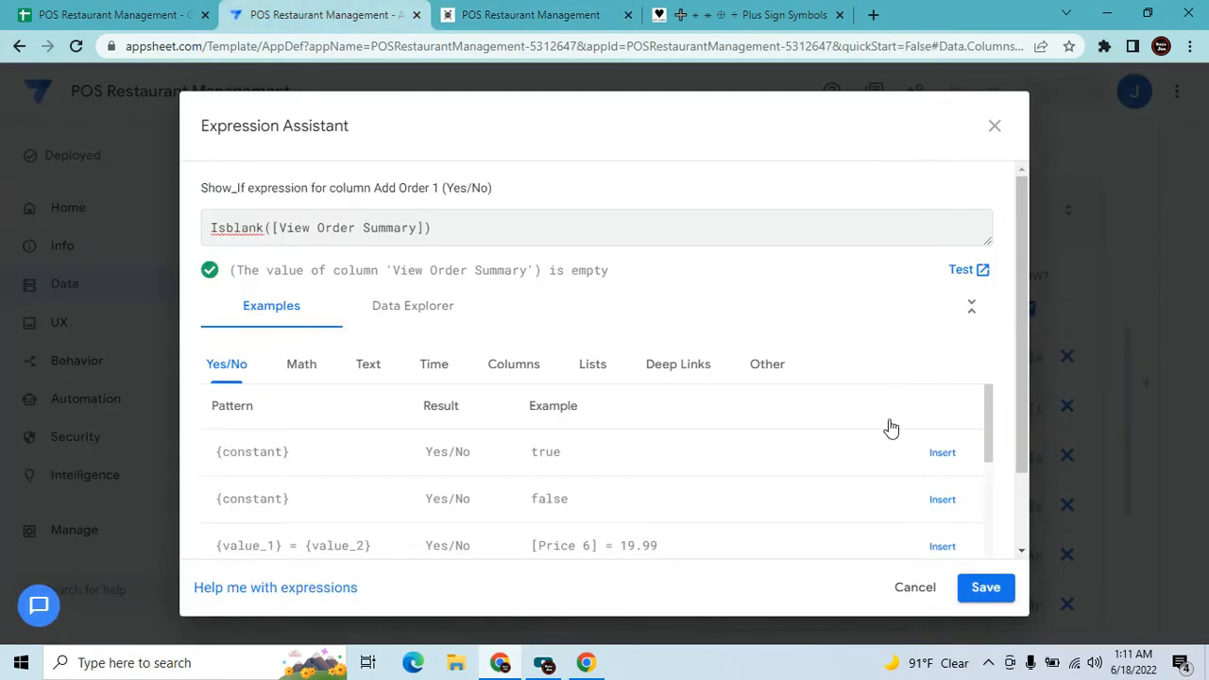
pyautogui.click(930, 588)
pyautogui.scroll(-10, 682, 493)
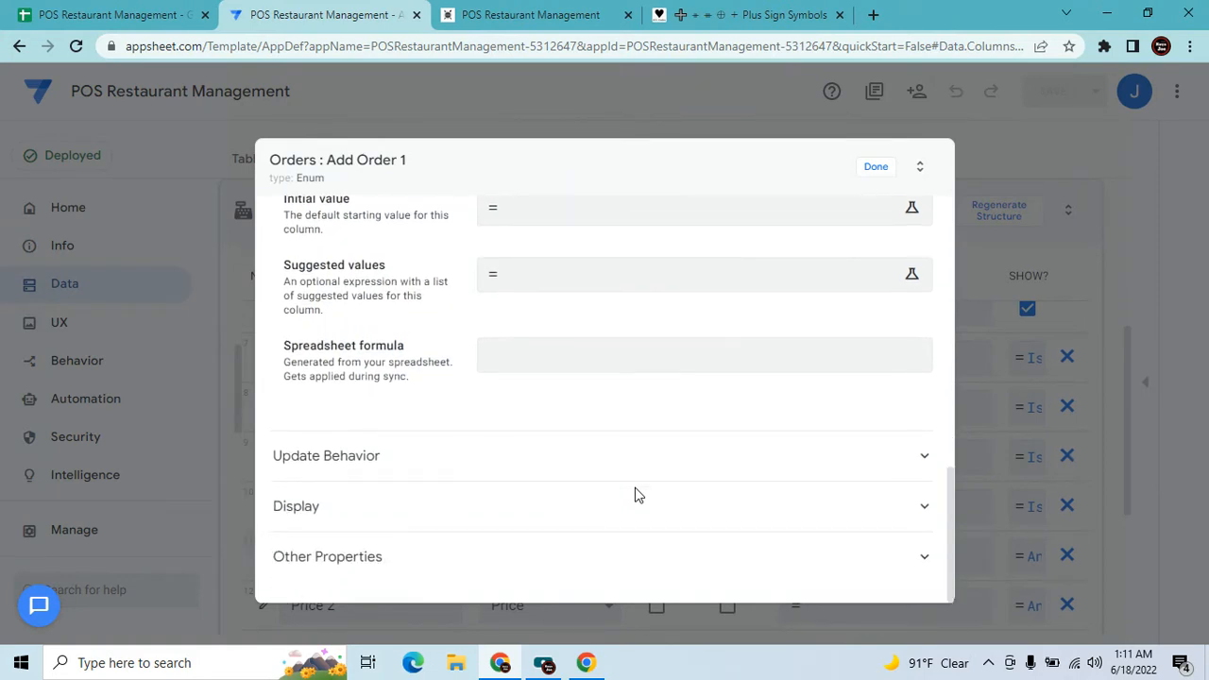
pyautogui.scroll(10, 640, 480)
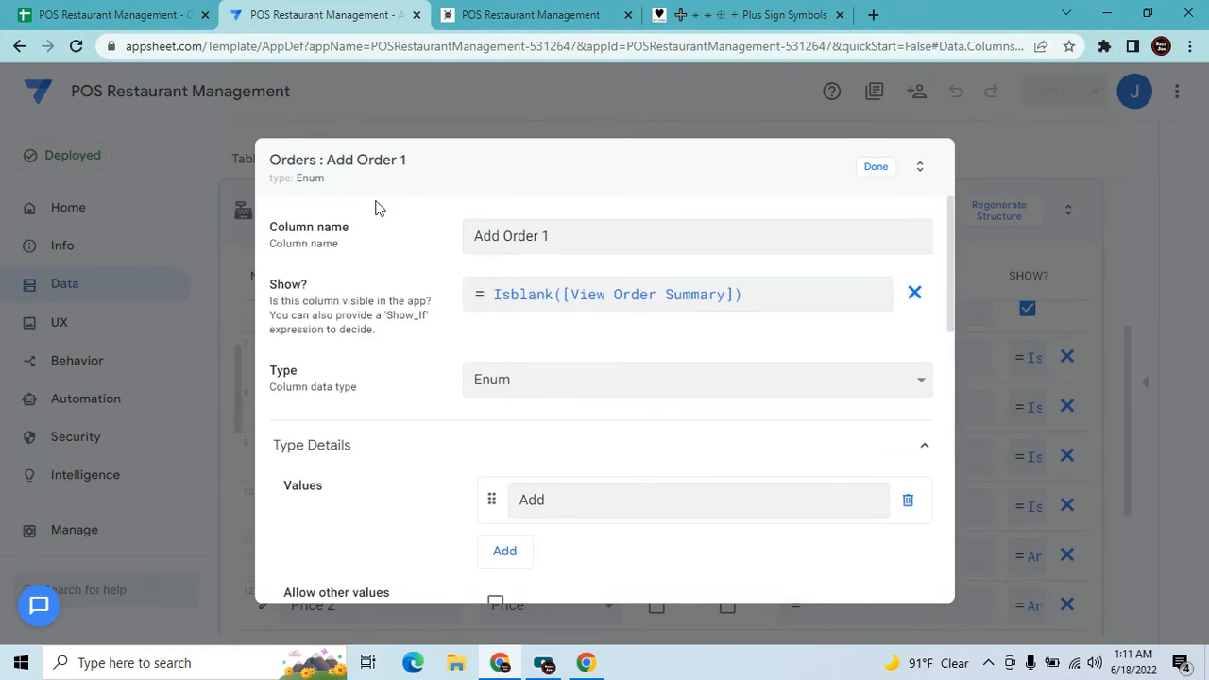
# Switch to the running app and review the Order 1, Add and Order 2 fields in the order form.
pyautogui.click(548, 14)
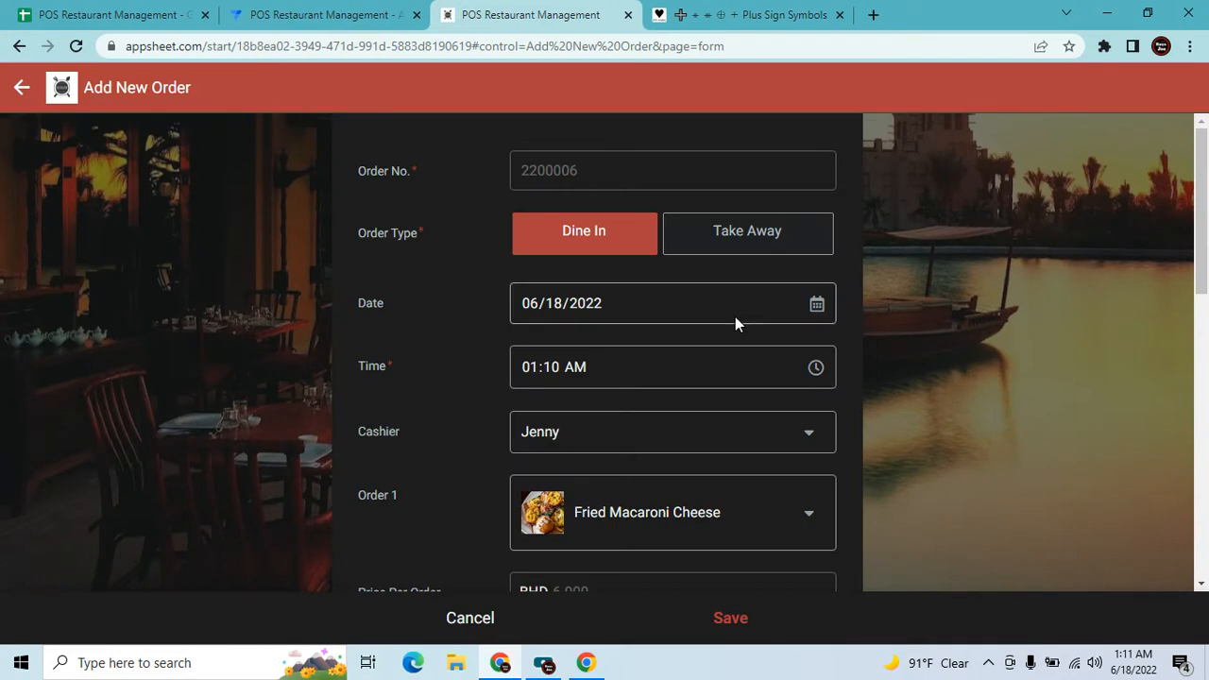
pyautogui.scroll(-3, 739, 358)
pyautogui.scroll(-1, 748, 415)
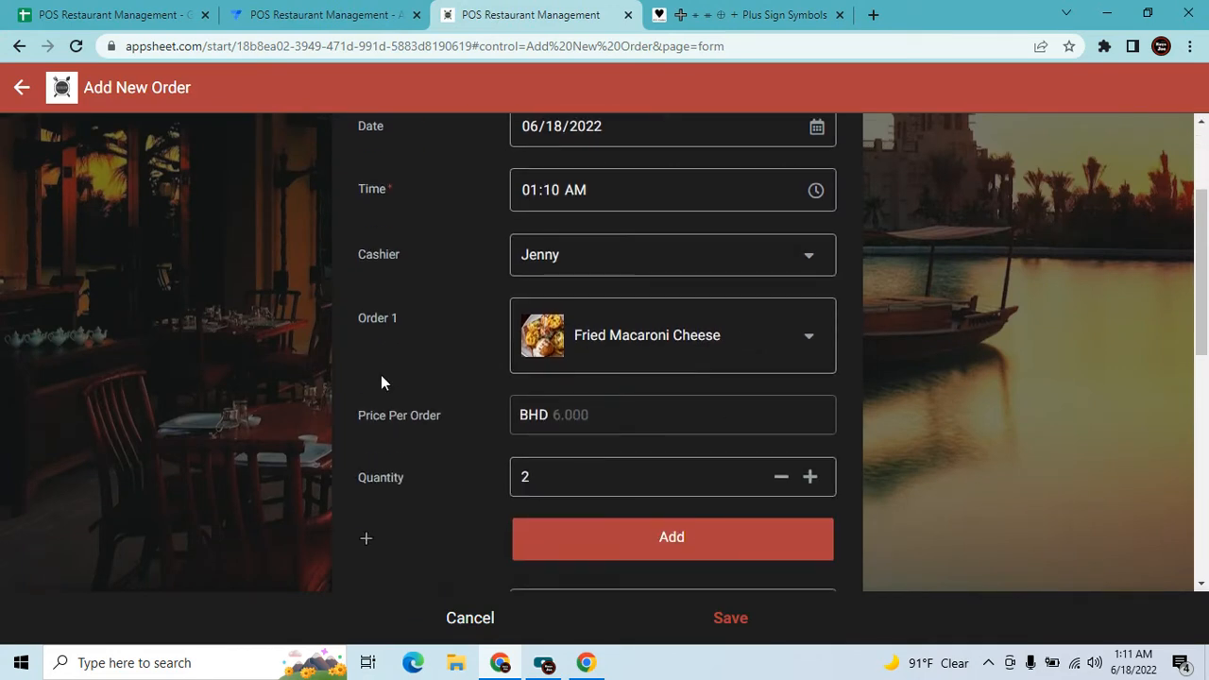
pyautogui.scroll(-2, 473, 535)
pyautogui.scroll(-4, 466, 554)
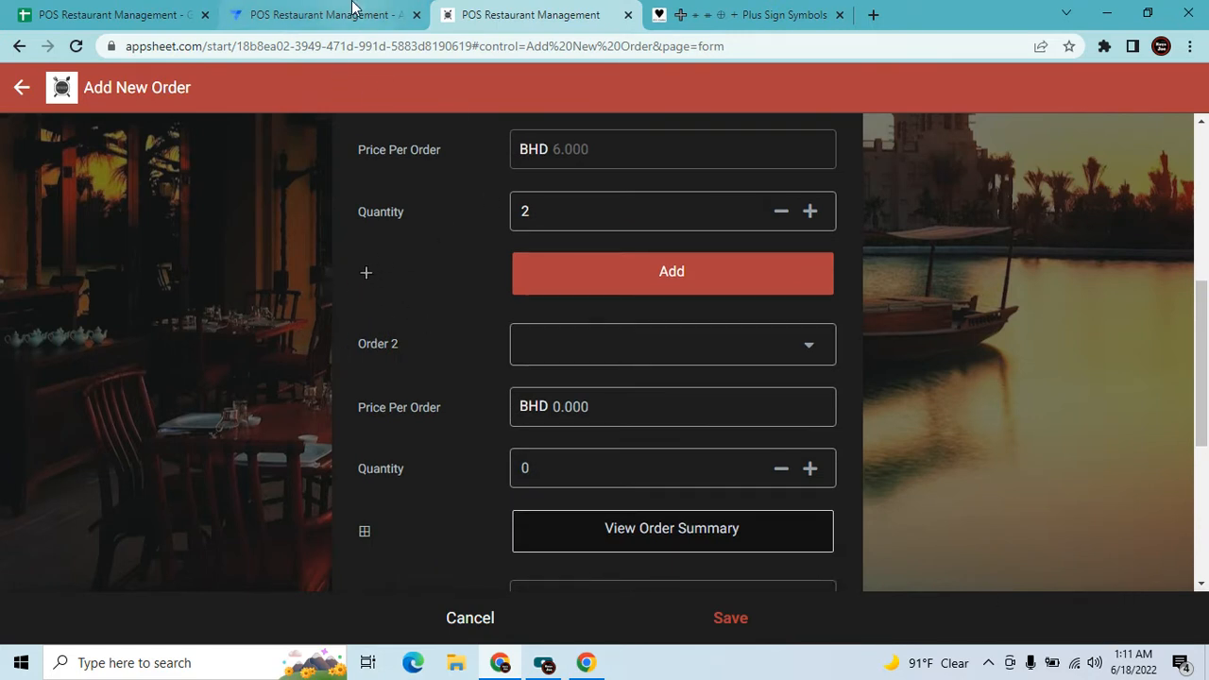
# Return to the editor, review the Add Order 1 column's Auto Compute and Display settings, and open its Display name expression.
pyautogui.click(325, 15)
pyautogui.scroll(-10, 489, 503)
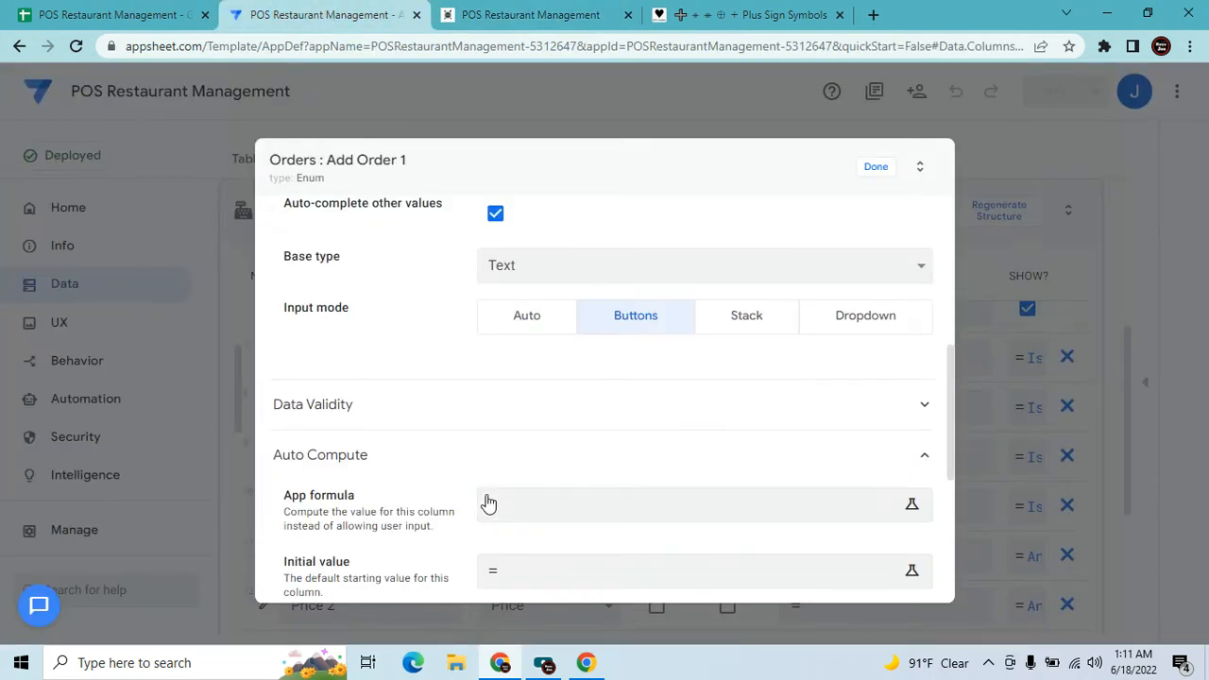
pyautogui.scroll(3, 667, 347)
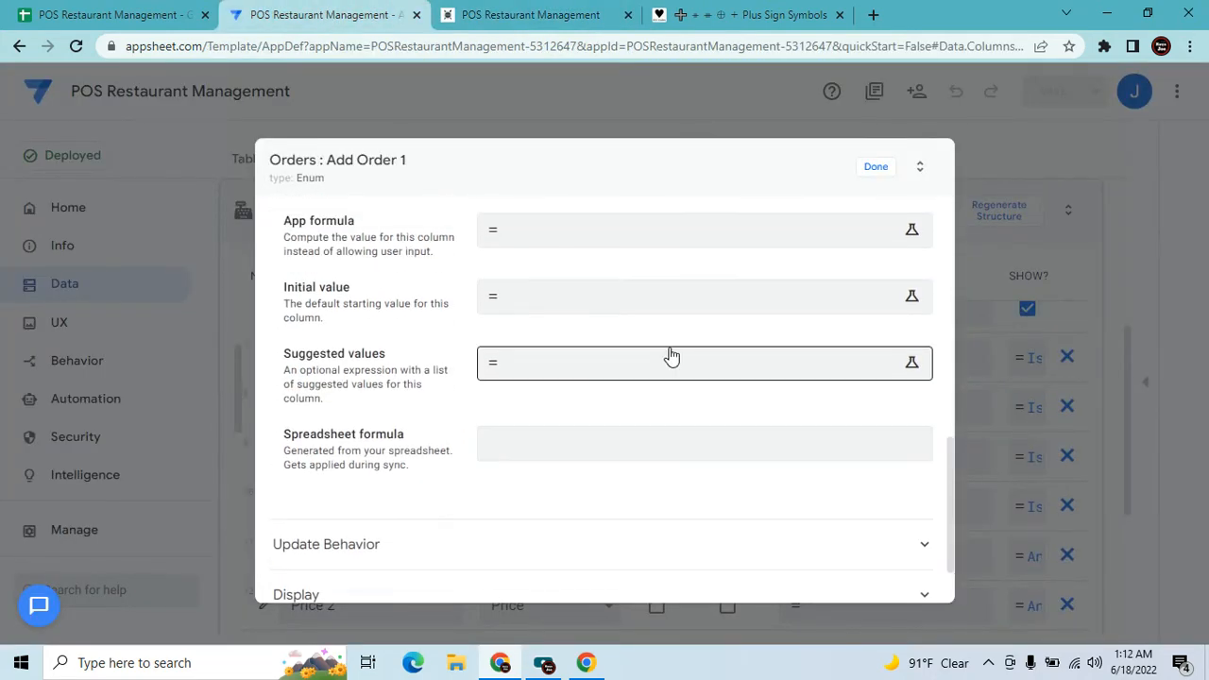
pyautogui.click(610, 359)
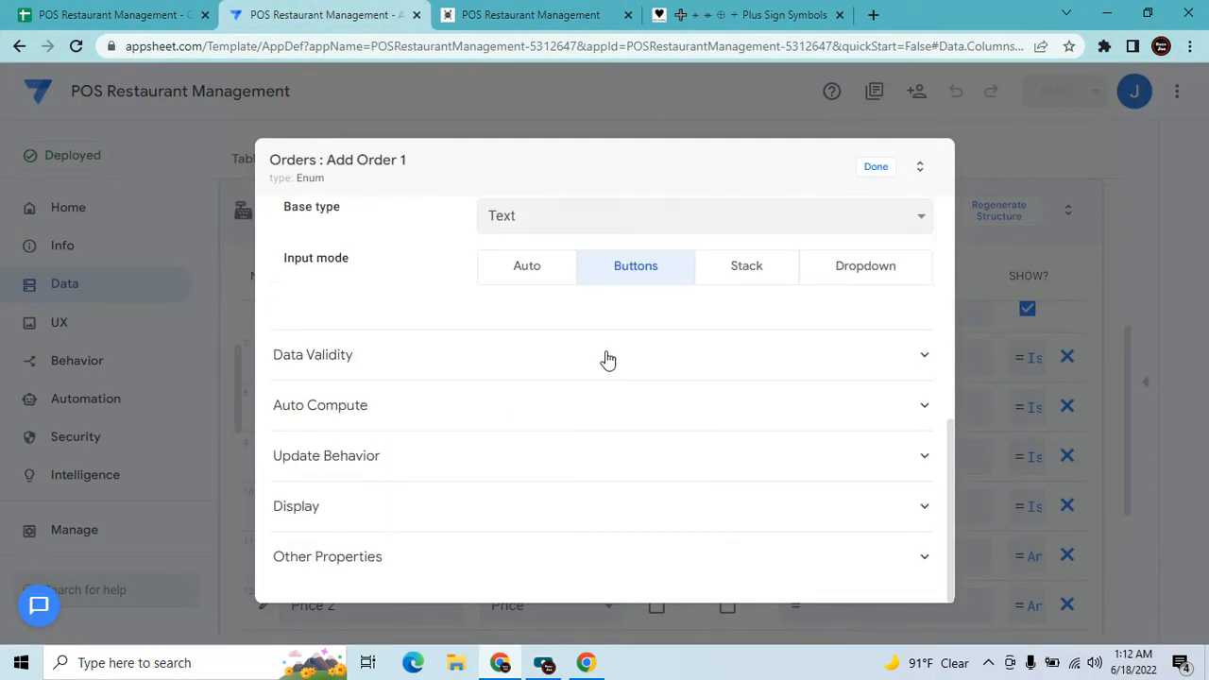
pyautogui.click(438, 499)
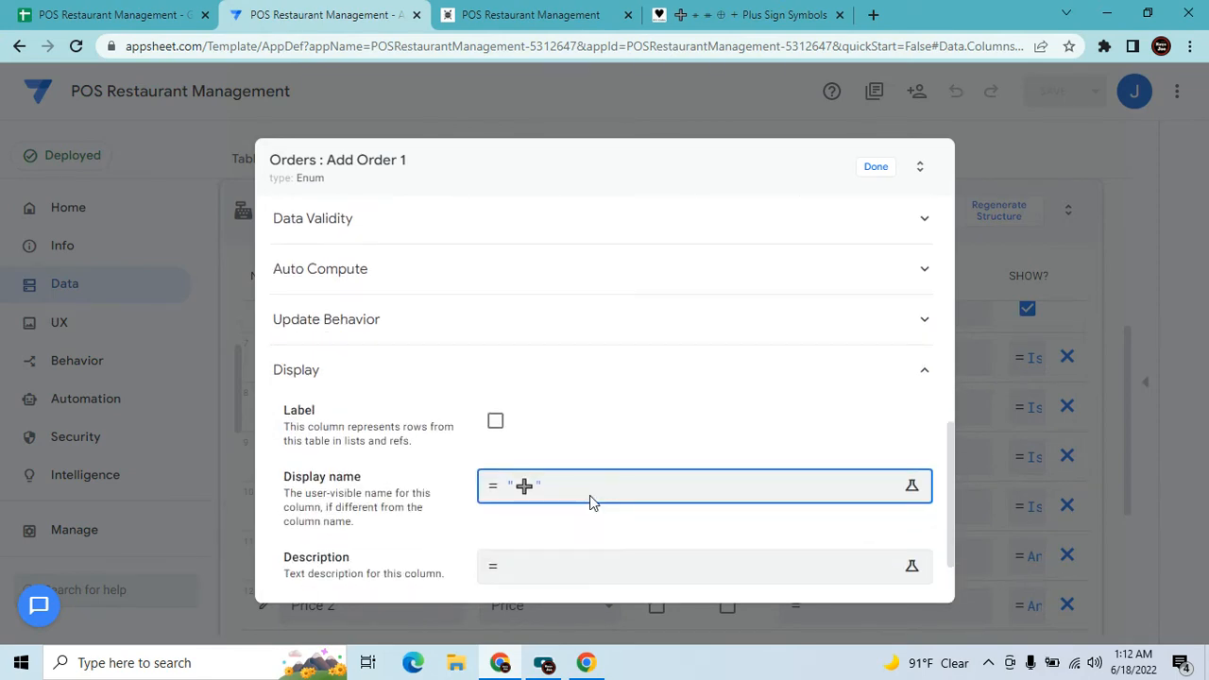
pyautogui.click(590, 495)
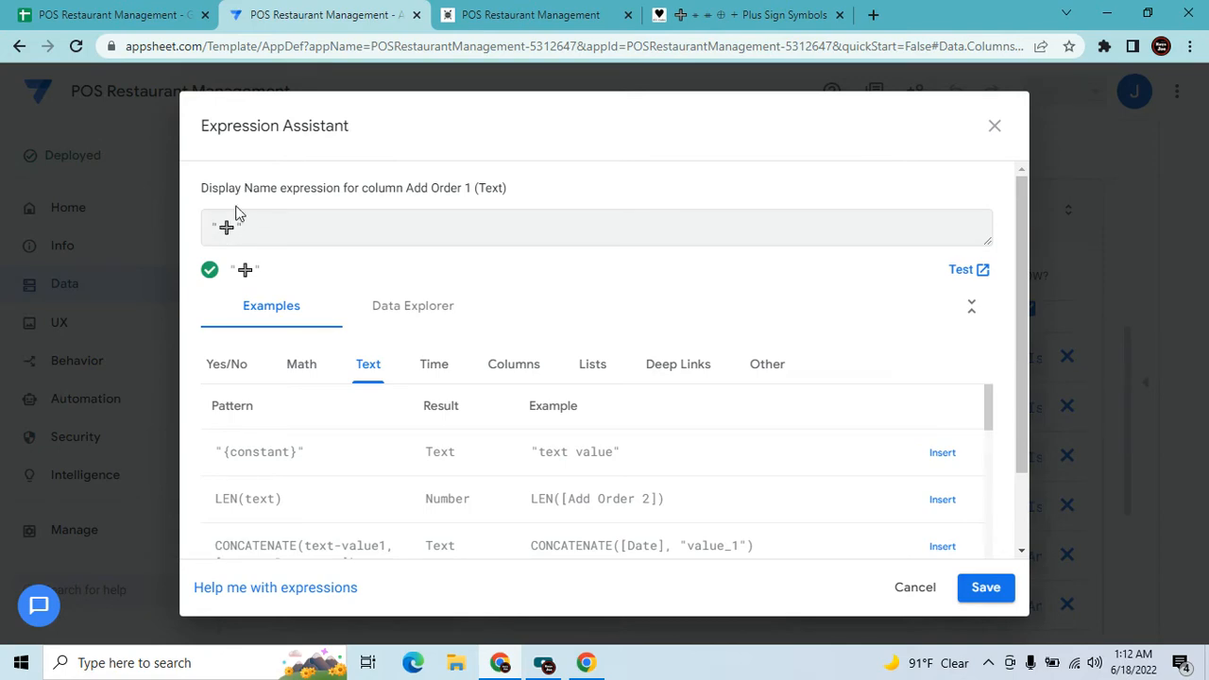
# Switch to the Alt-Codes plus sign symbols page and copy the Heavy Plus Sign.
pyautogui.click(751, 15)
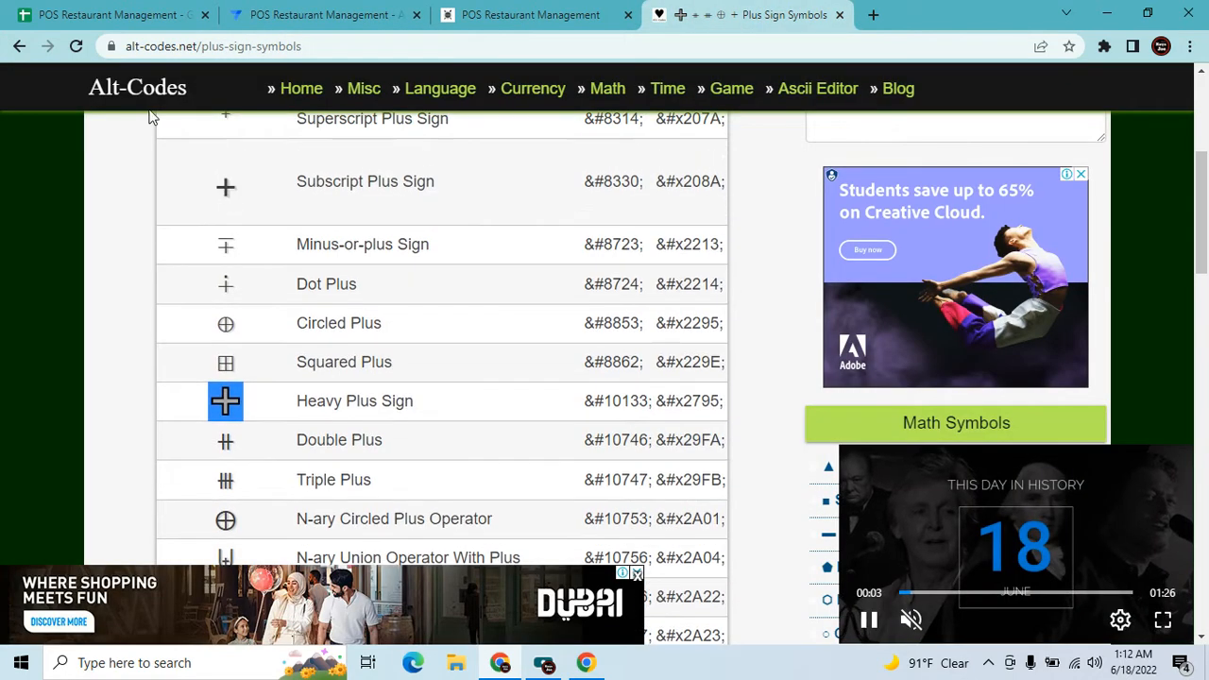
pyautogui.scroll(-2, 364, 392)
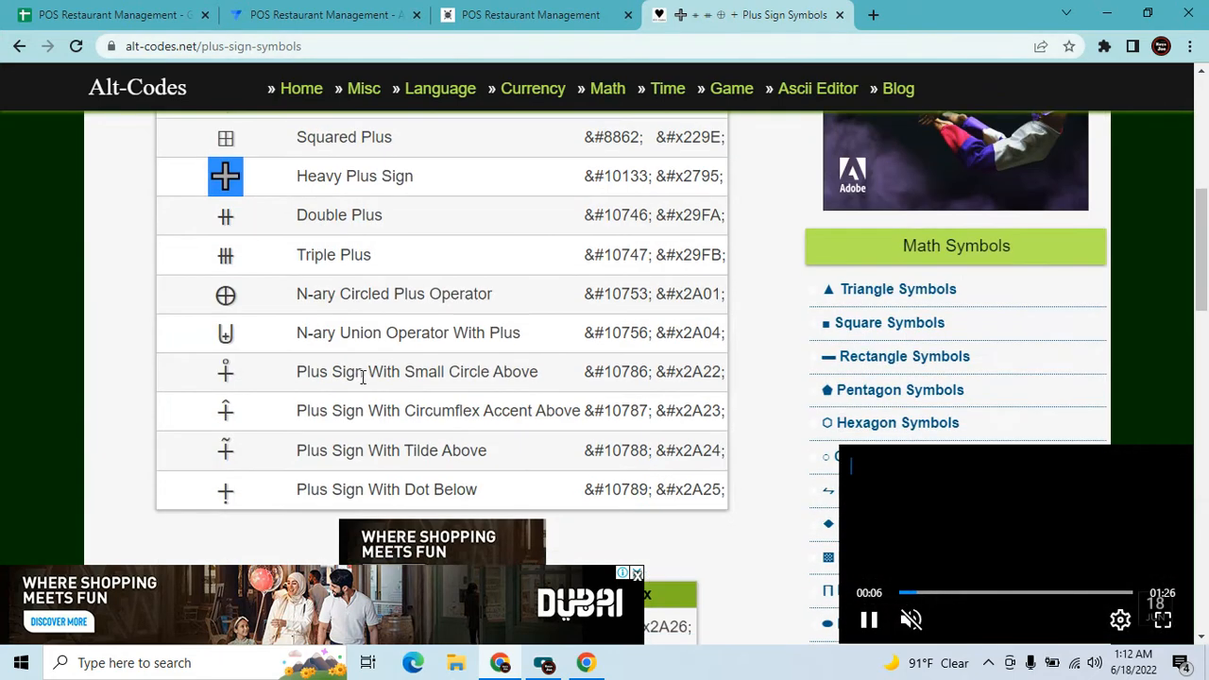
pyautogui.scroll(1, 369, 392)
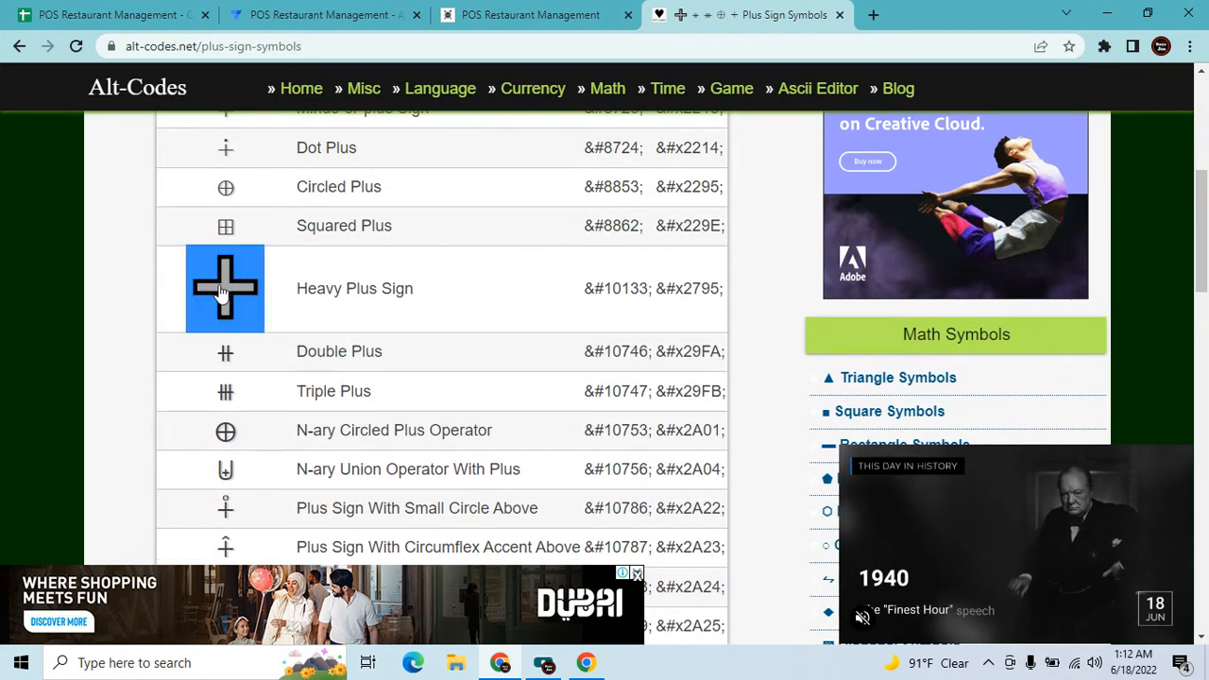
pyautogui.click(220, 293)
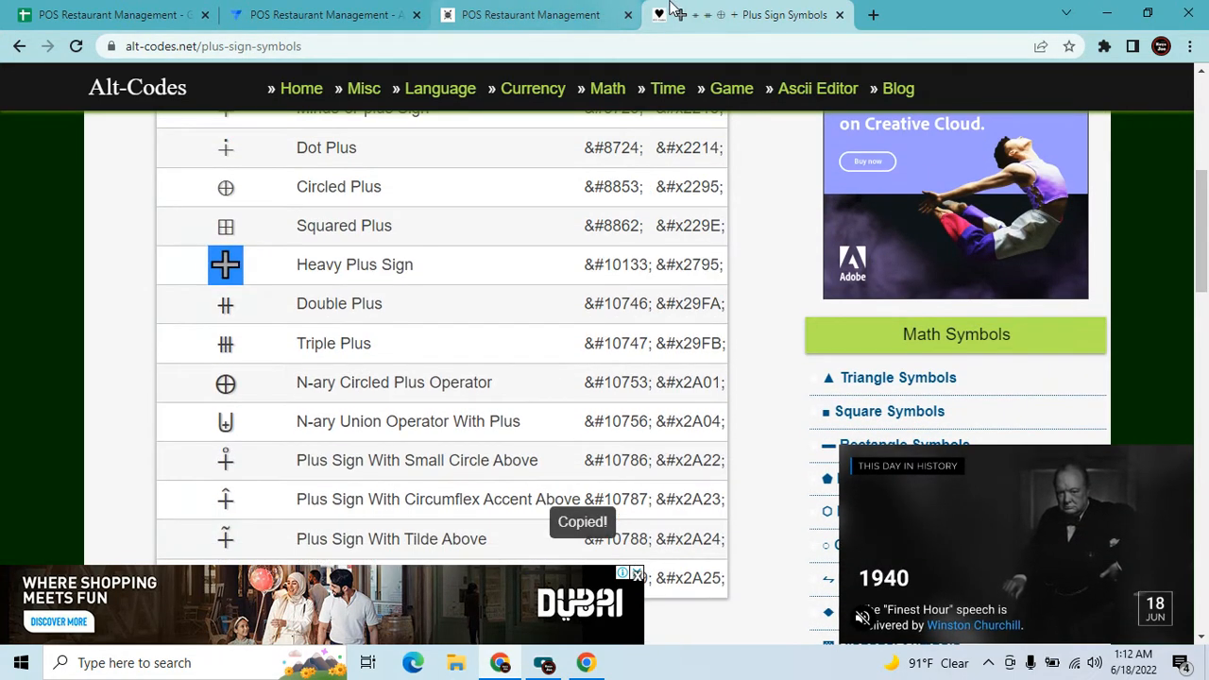
pyautogui.click(567, 14)
# In the editor, re-enter the Add Order 1 display name expression as "➕" and close the Expression Assistant without saving.
pyautogui.click(334, 15)
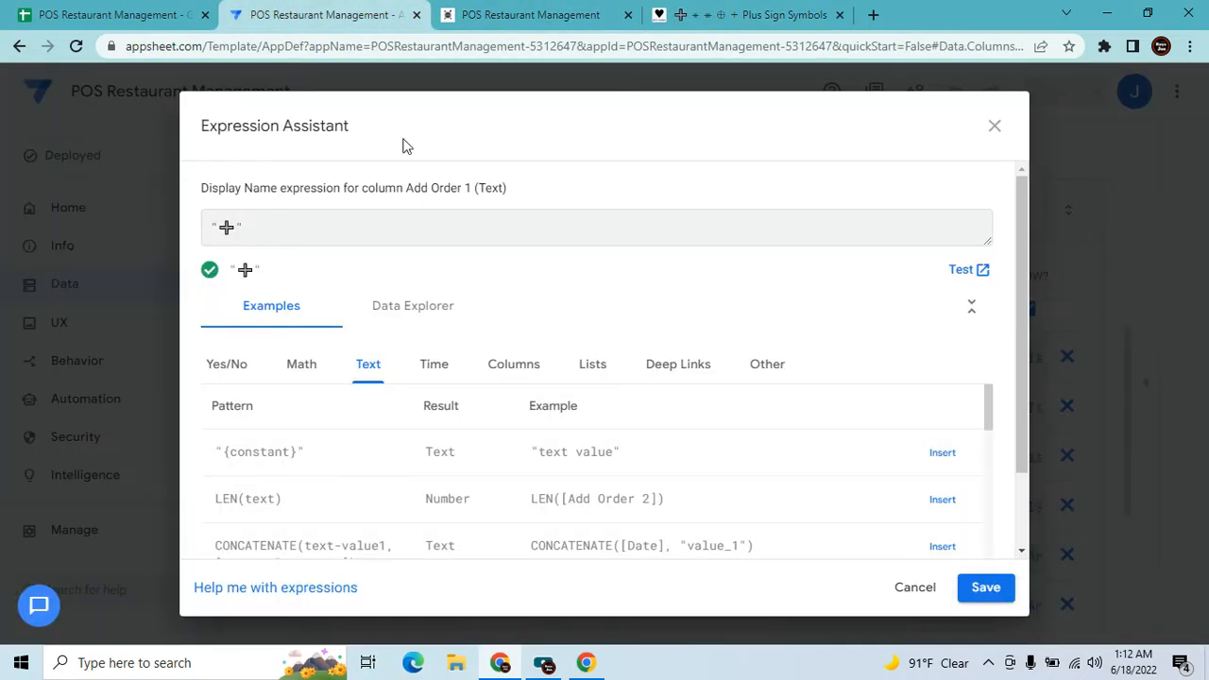
pyautogui.moveTo(286, 223); pyautogui.dragTo(14, 203)
pyautogui.press('BackSpace')
pyautogui.write('"')
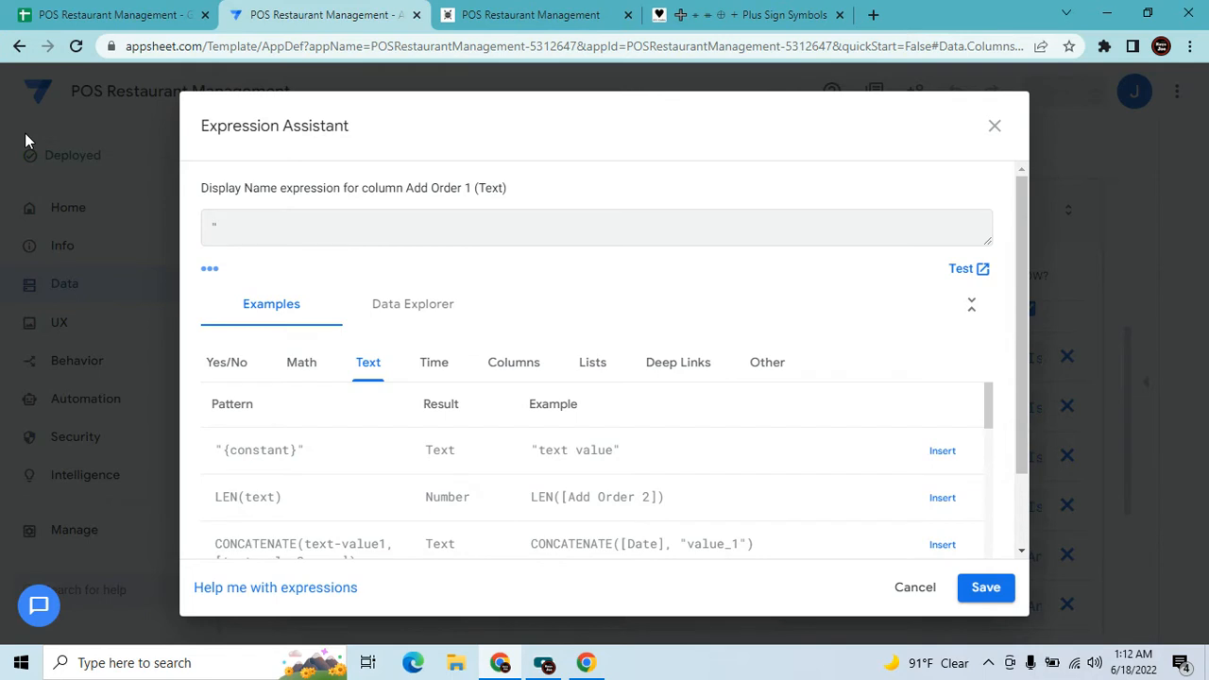
pyautogui.hotkey('ctrl', 'v')
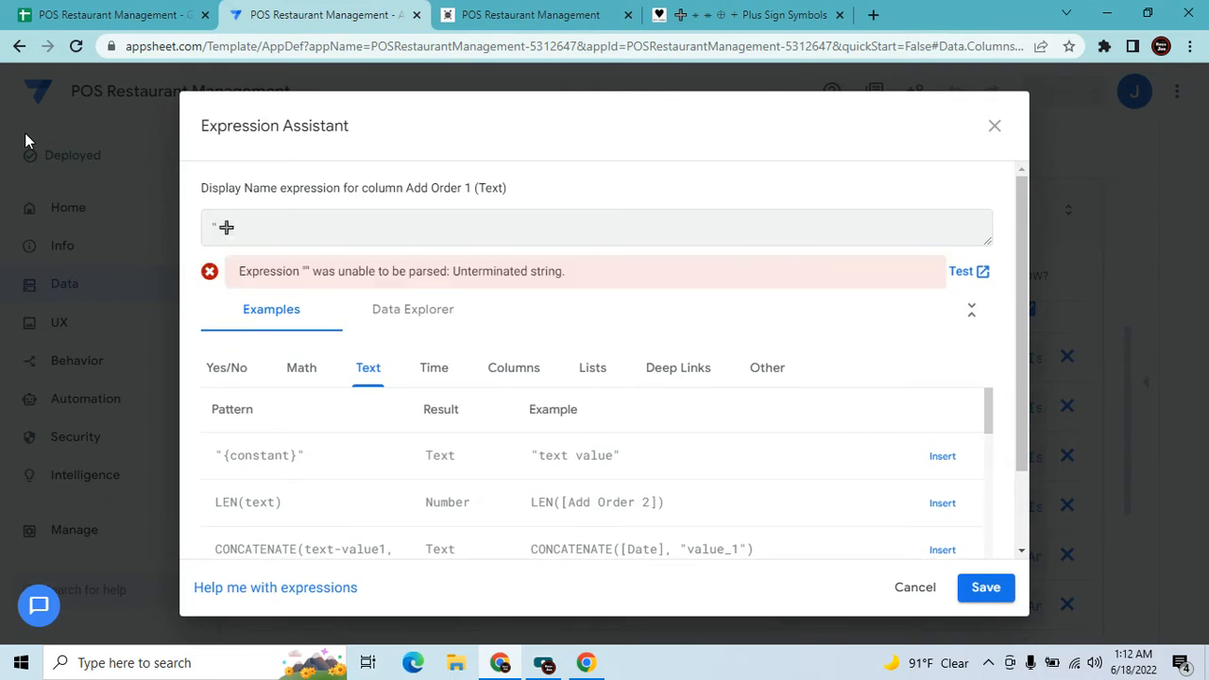
pyautogui.write('"')
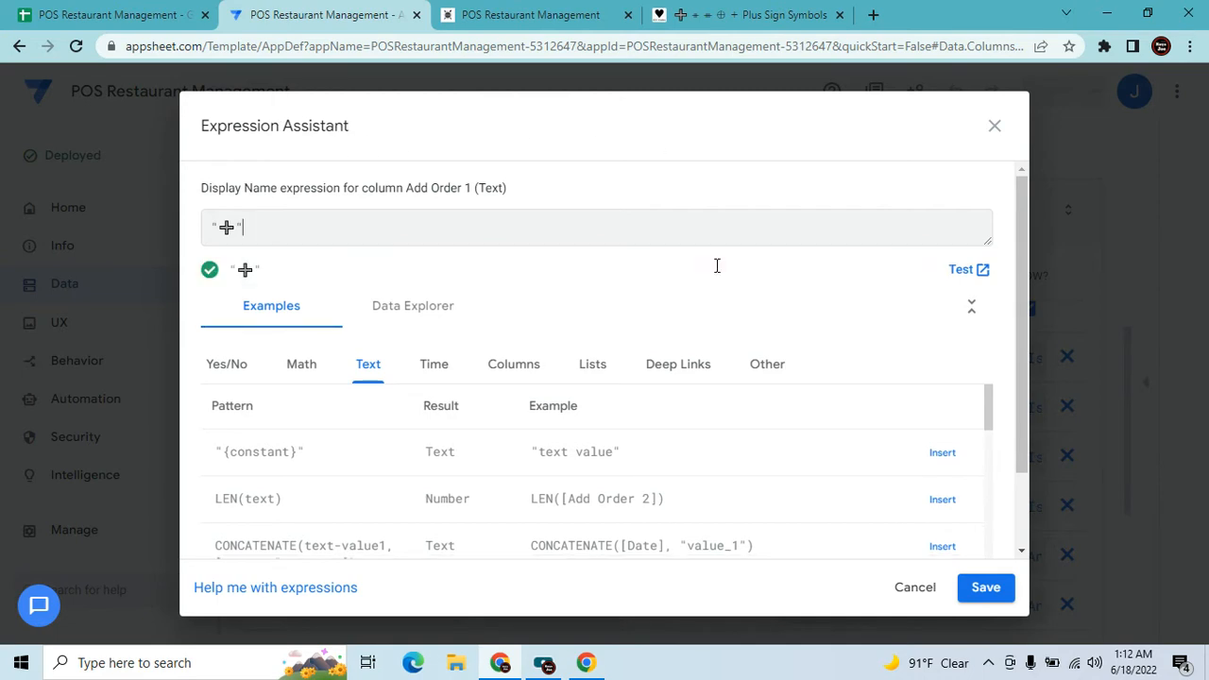
pyautogui.click(995, 129)
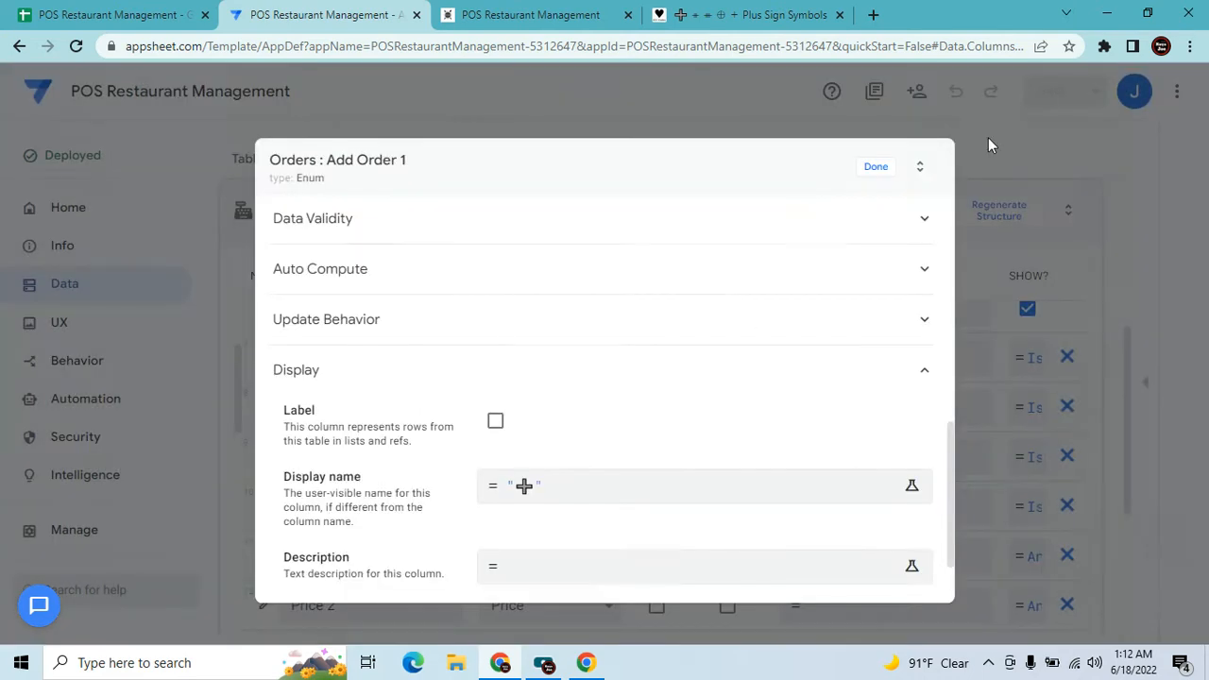
# Close the Add Order 1 column settings and open the Show_If expression of the Order 2 column.
pyautogui.click(865, 177)
pyautogui.scroll(-1, 459, 495)
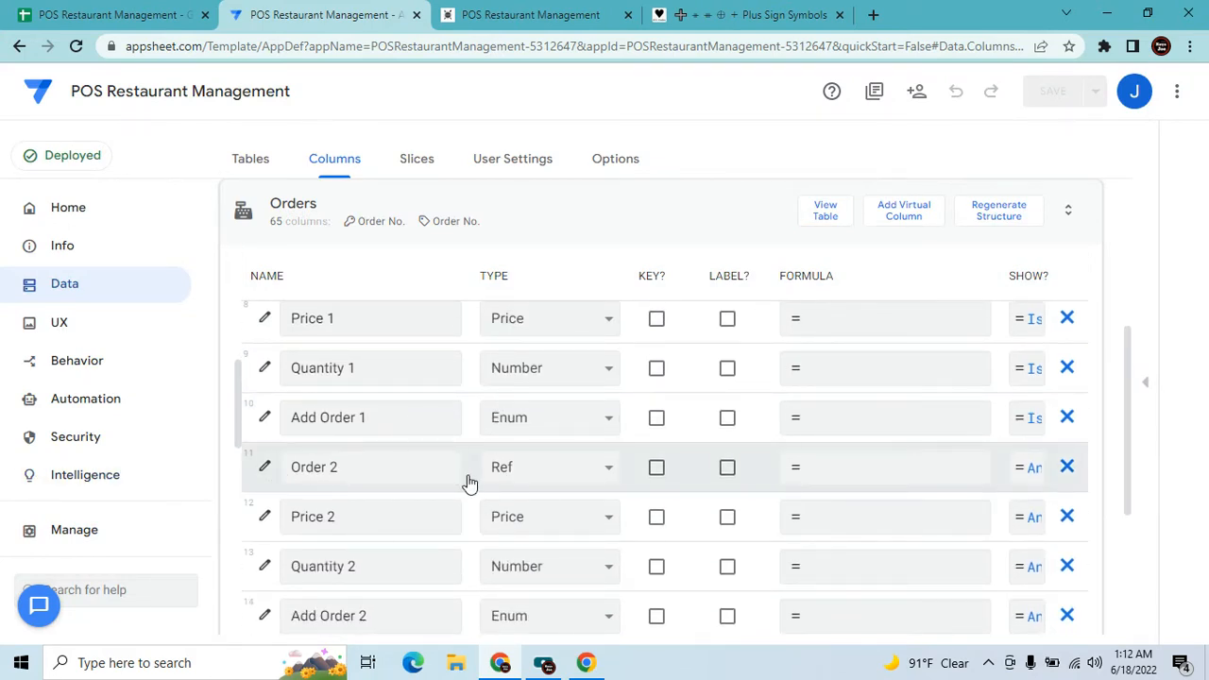
pyautogui.click(266, 468)
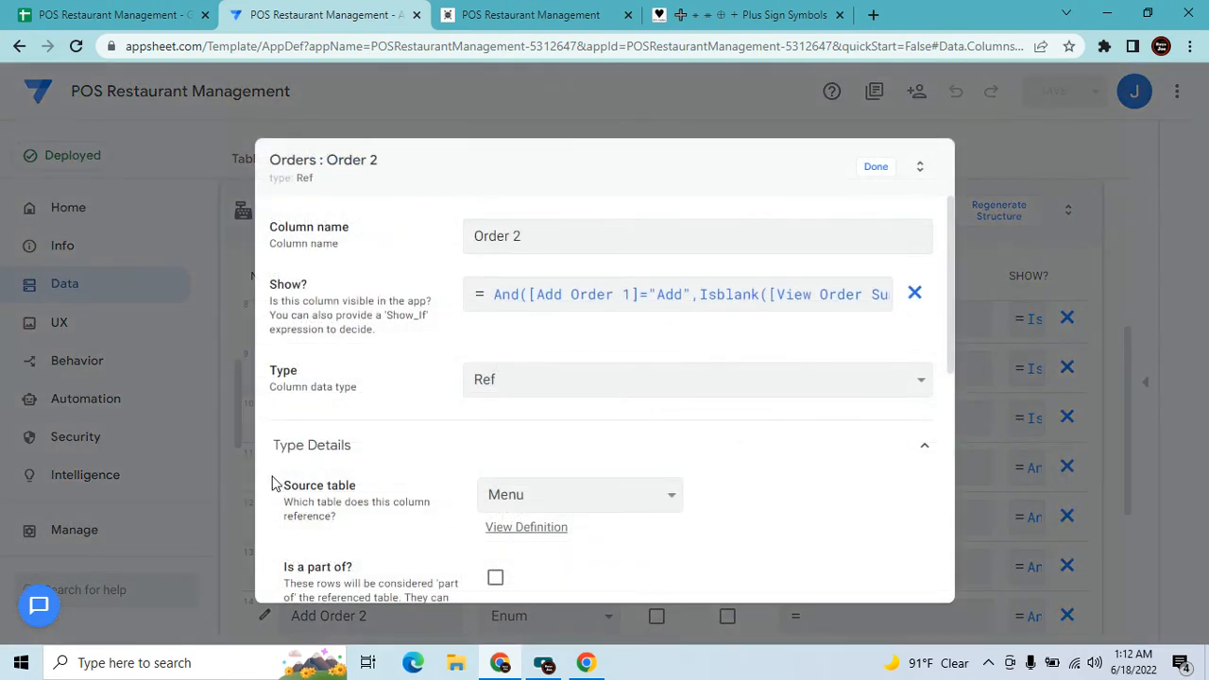
pyautogui.click(629, 295)
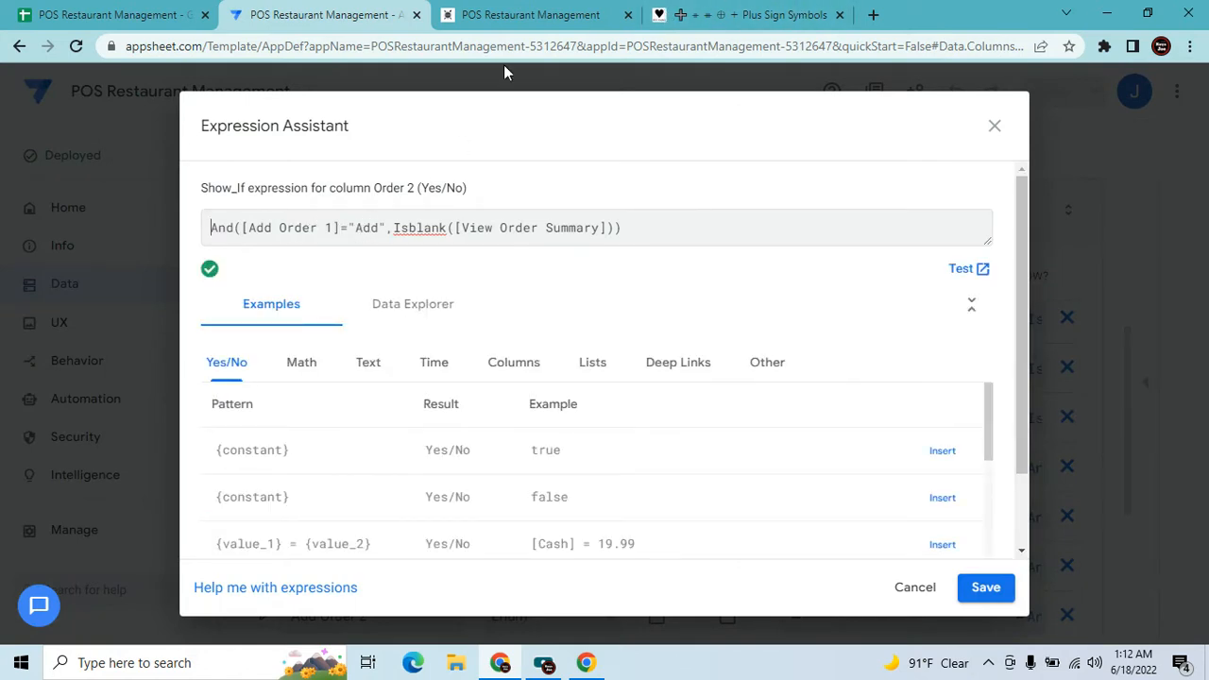
# In the running app, toggle Add off, on and off again to test the Order 2 fields, and return to the Show_If expression.
pyautogui.click(529, 14)
pyautogui.click(663, 274)
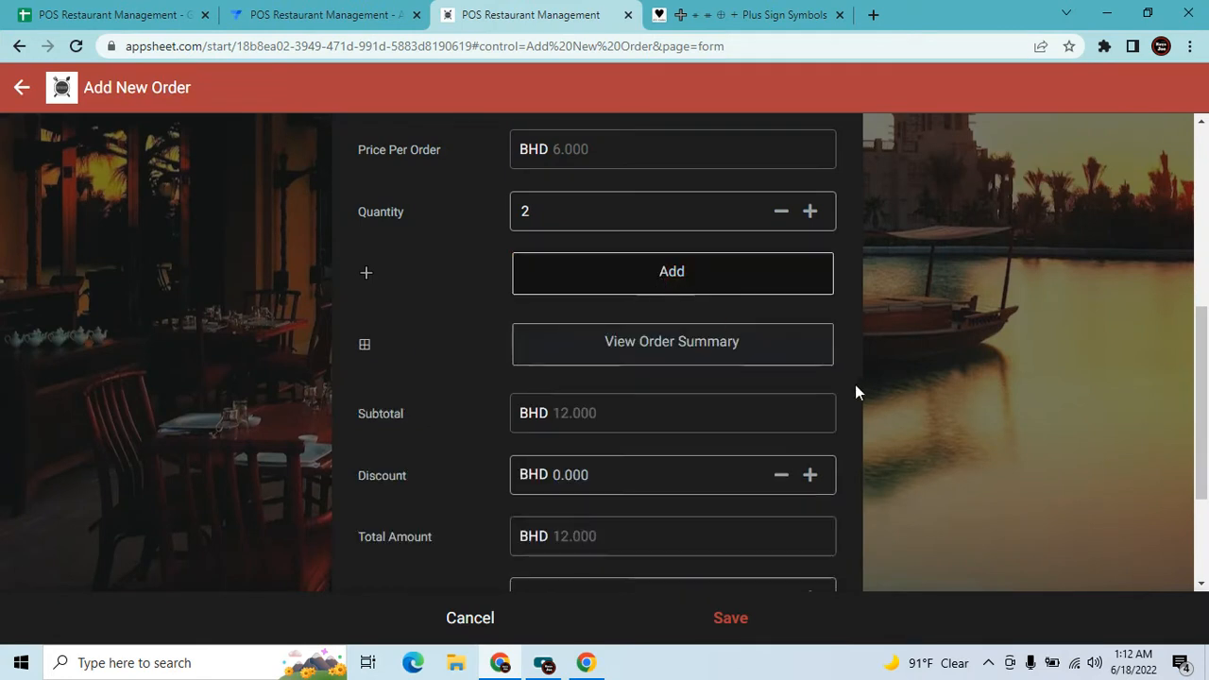
pyautogui.scroll(1, 859, 425)
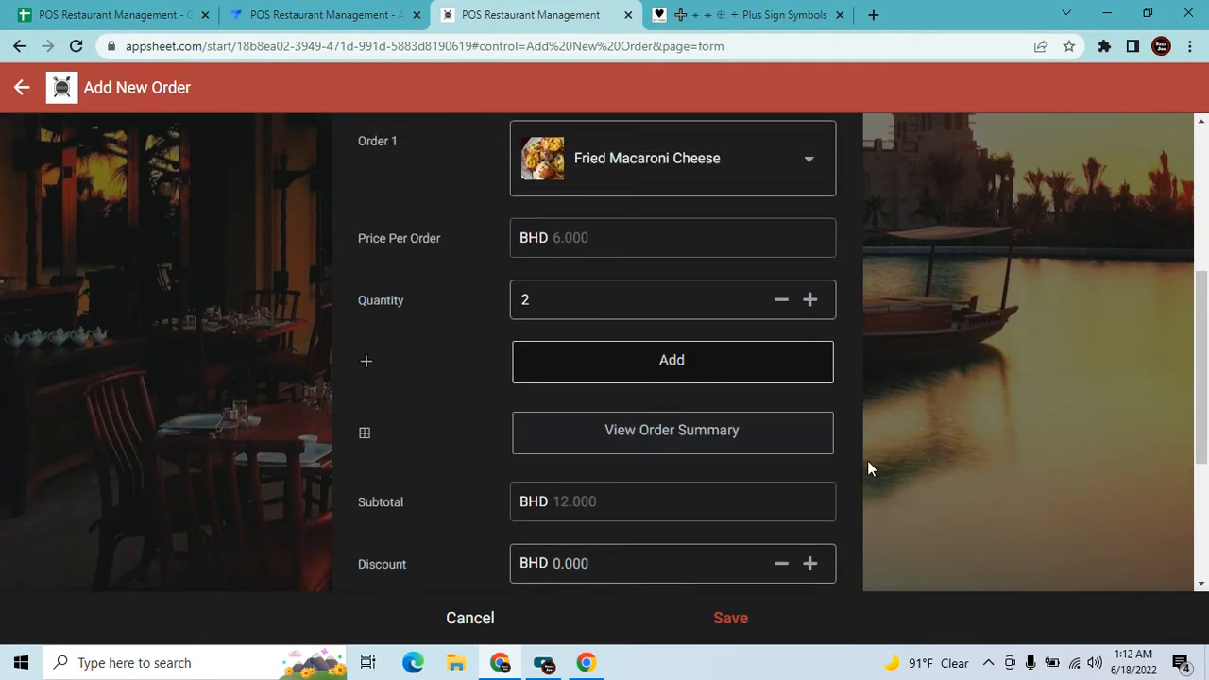
pyautogui.click(675, 360)
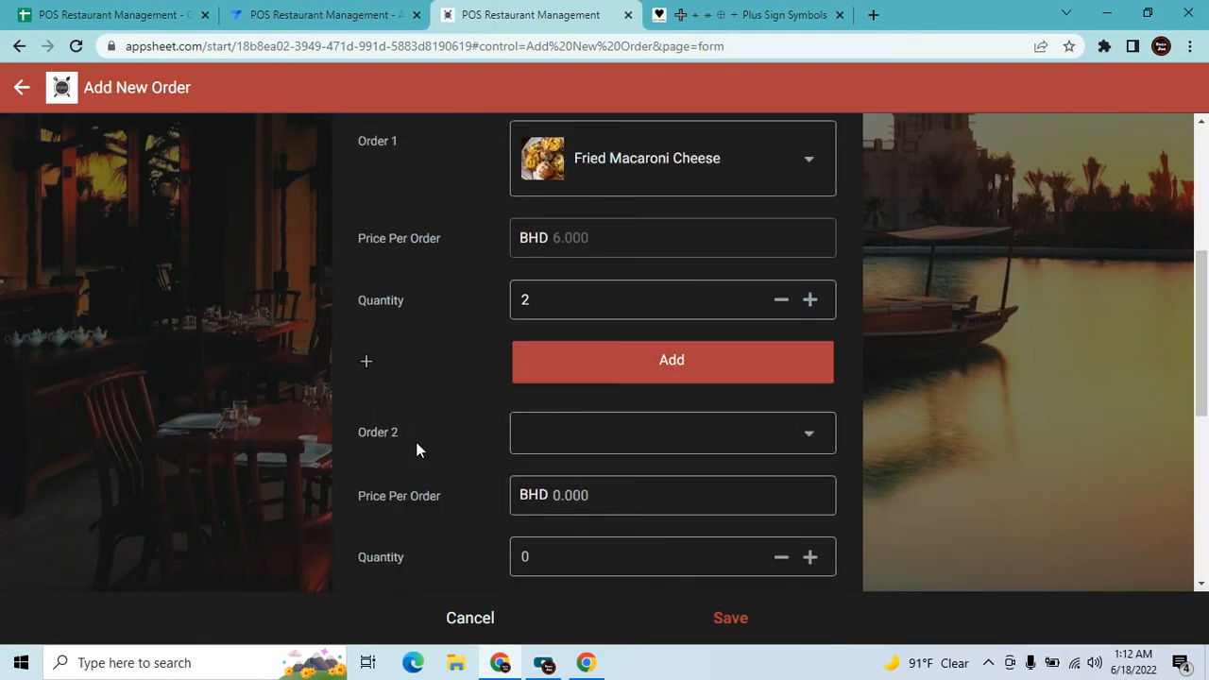
pyautogui.scroll(-1, 544, 441)
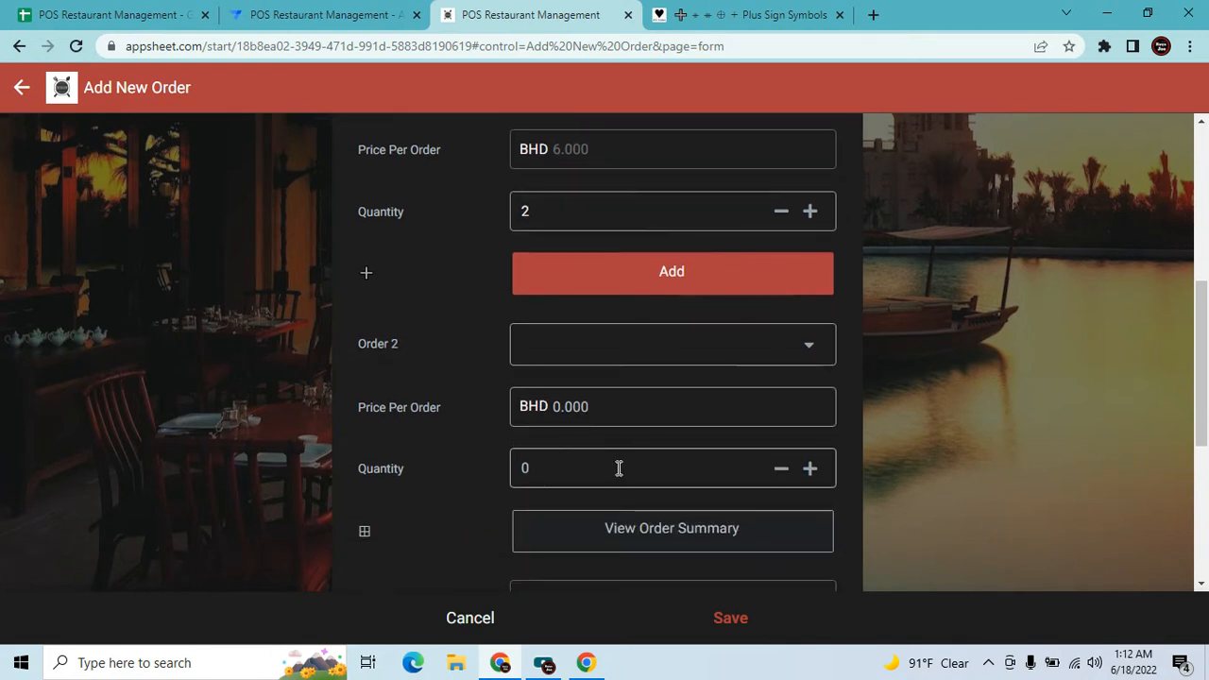
pyautogui.click(666, 297)
pyautogui.click(326, 14)
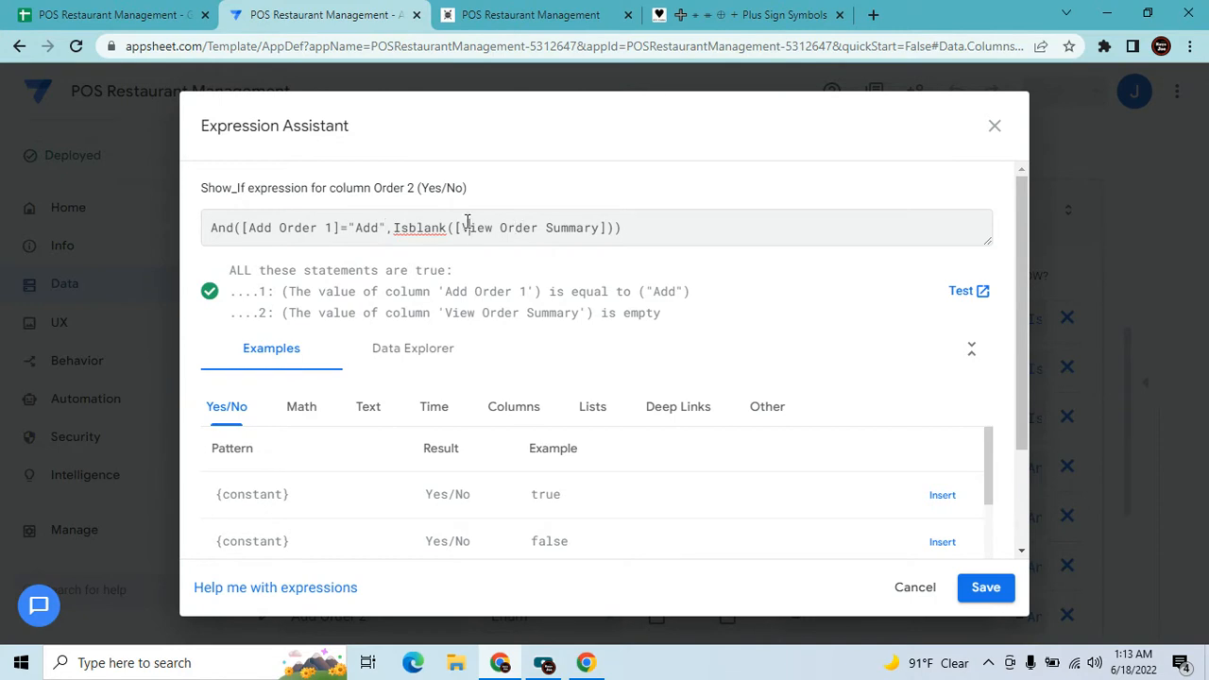
# Switch to the running app, switch on View Order Summary, and review the order summary and payment fields.
pyautogui.click(534, 14)
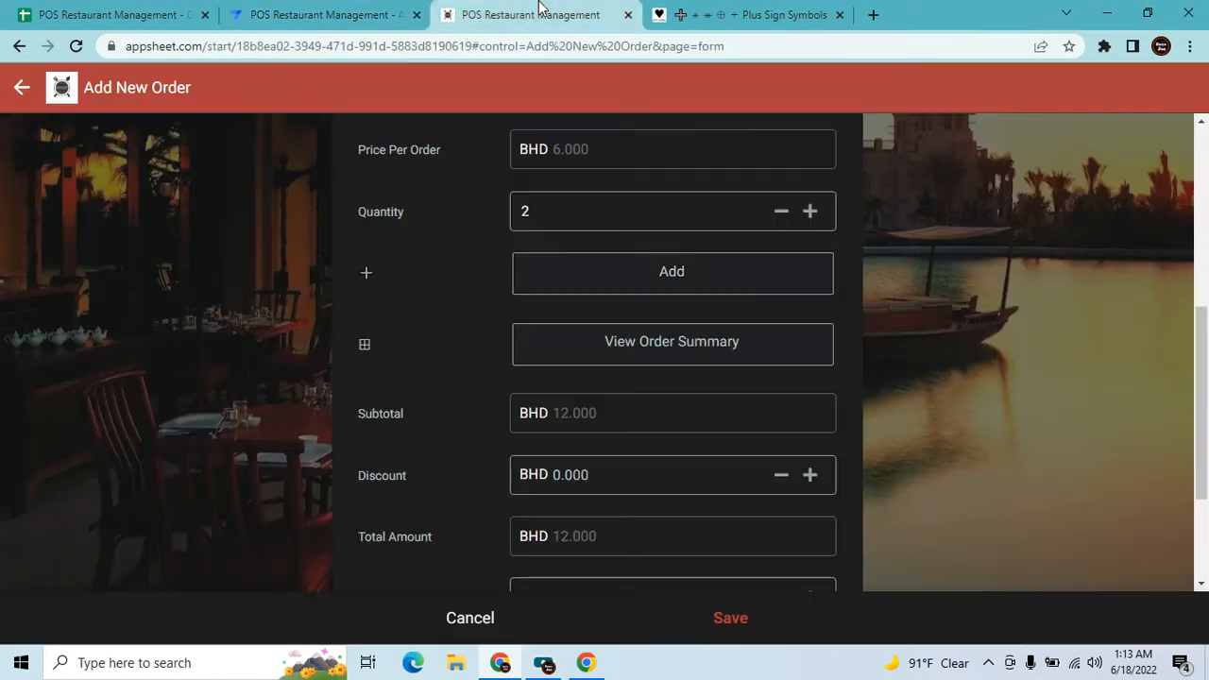
pyautogui.click(716, 358)
pyautogui.scroll(-2, 713, 355)
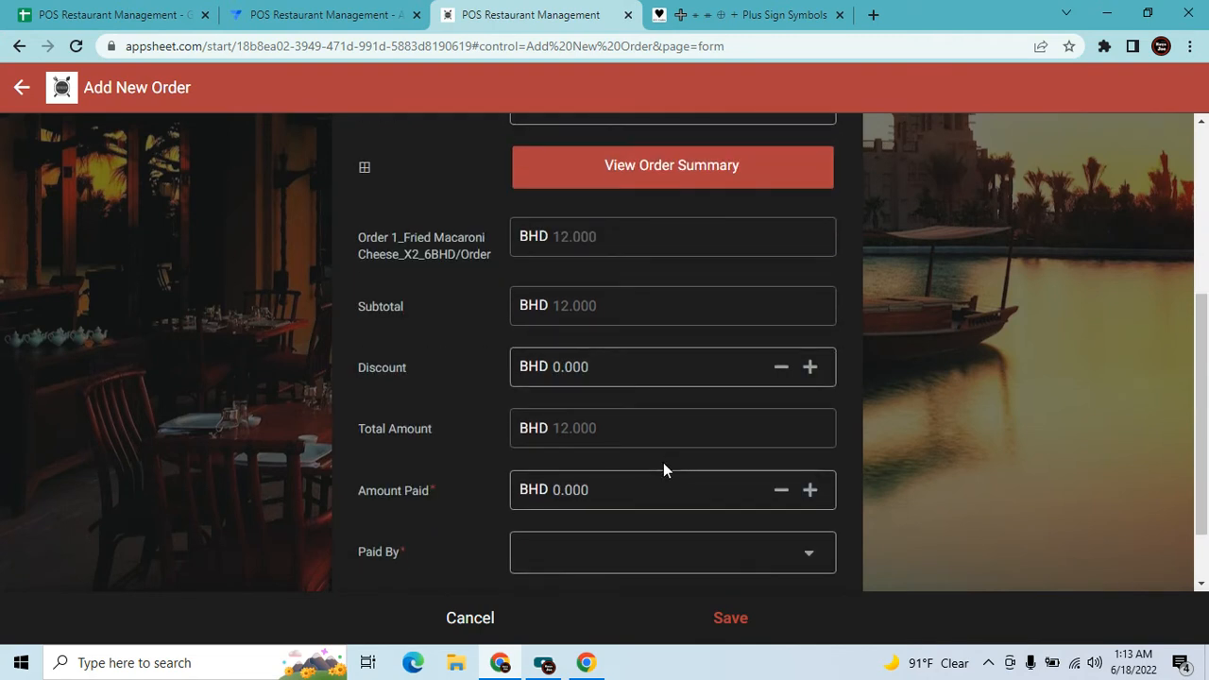
pyautogui.scroll(2, 664, 467)
# Return to the editor, close the Order 2 Show_If expression without changes, and review the column's type and source table.
pyautogui.click(368, 15)
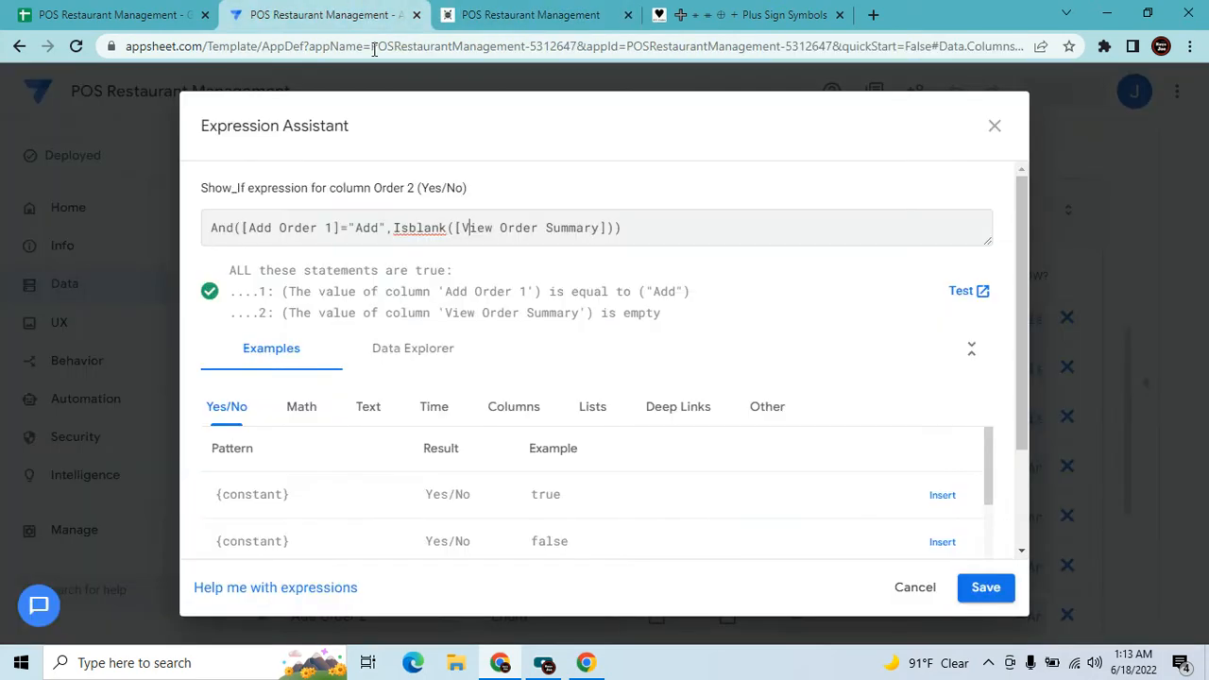
pyautogui.click(995, 129)
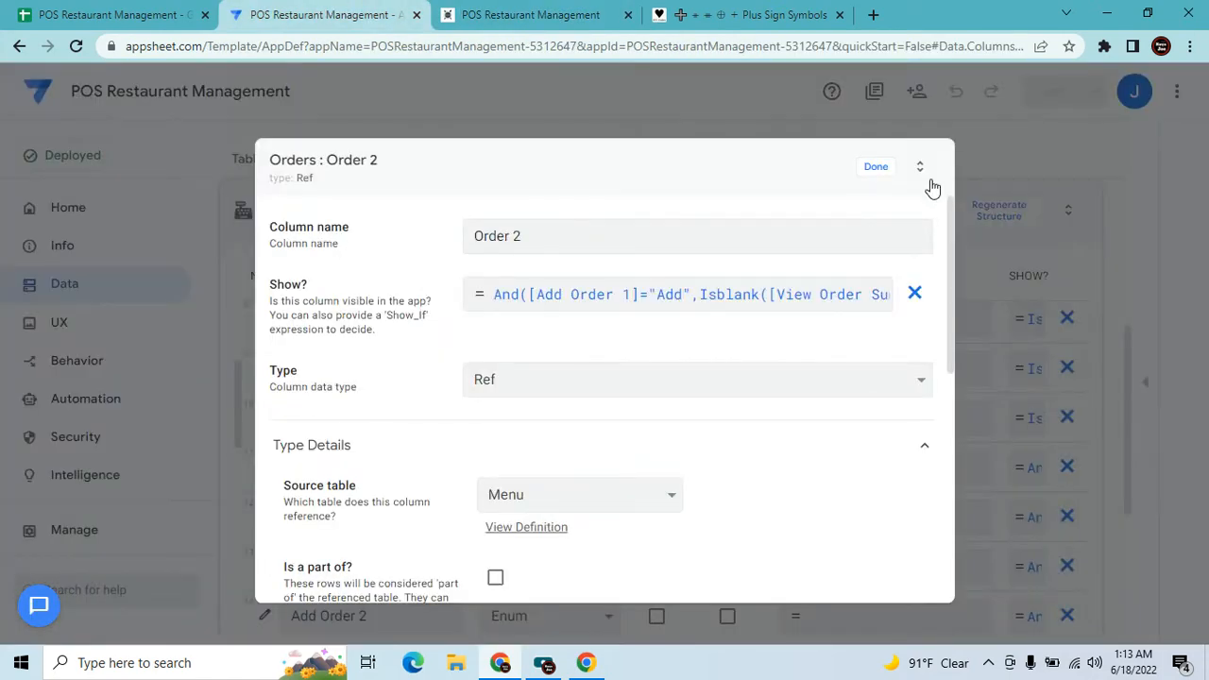
pyautogui.scroll(-1, 580, 384)
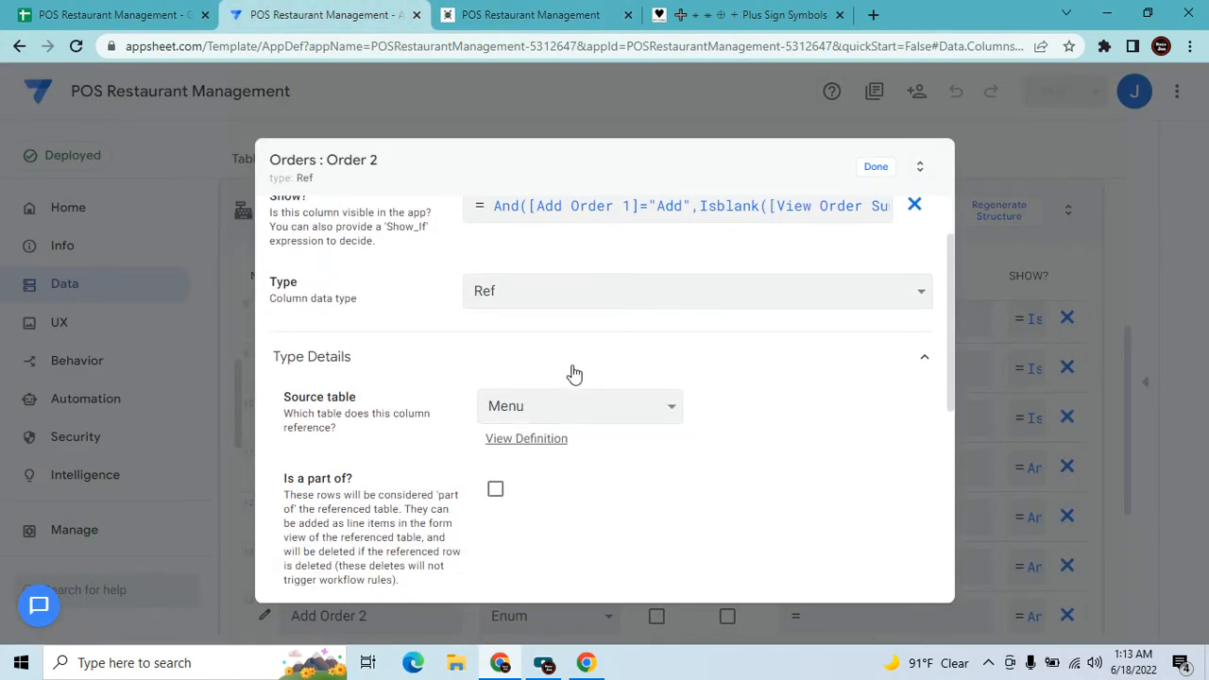
pyautogui.scroll(1, 573, 372)
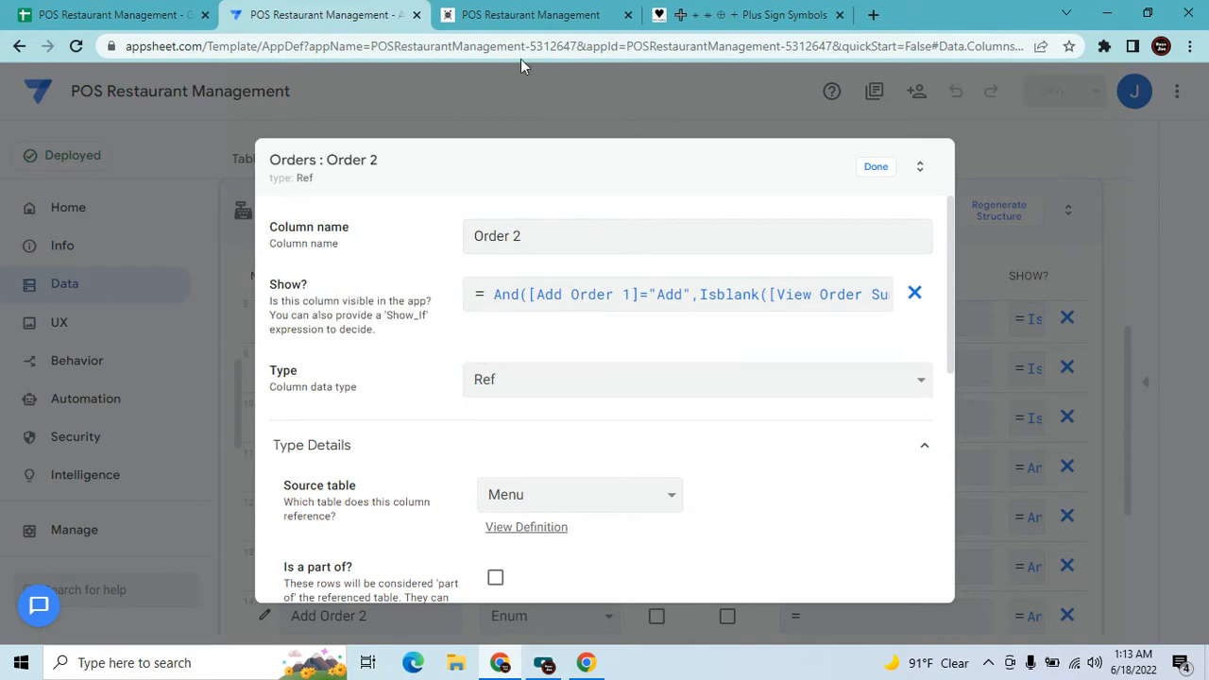
# In the running app, switch off View Order Summary and review the Order 1 and payment fields in the order form.
pyautogui.click(531, 14)
pyautogui.scroll(-2, 756, 430)
pyautogui.scroll(1, 753, 421)
pyautogui.click(687, 256)
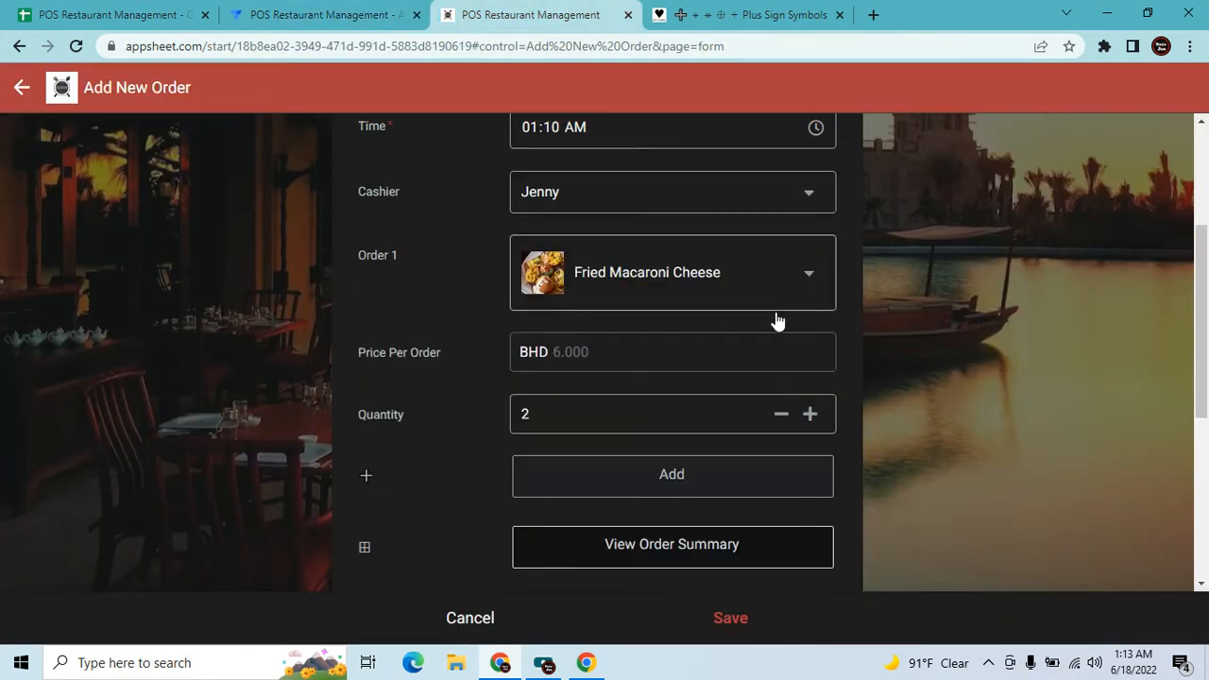
pyautogui.scroll(1, 751, 397)
pyautogui.scroll(-4, 752, 400)
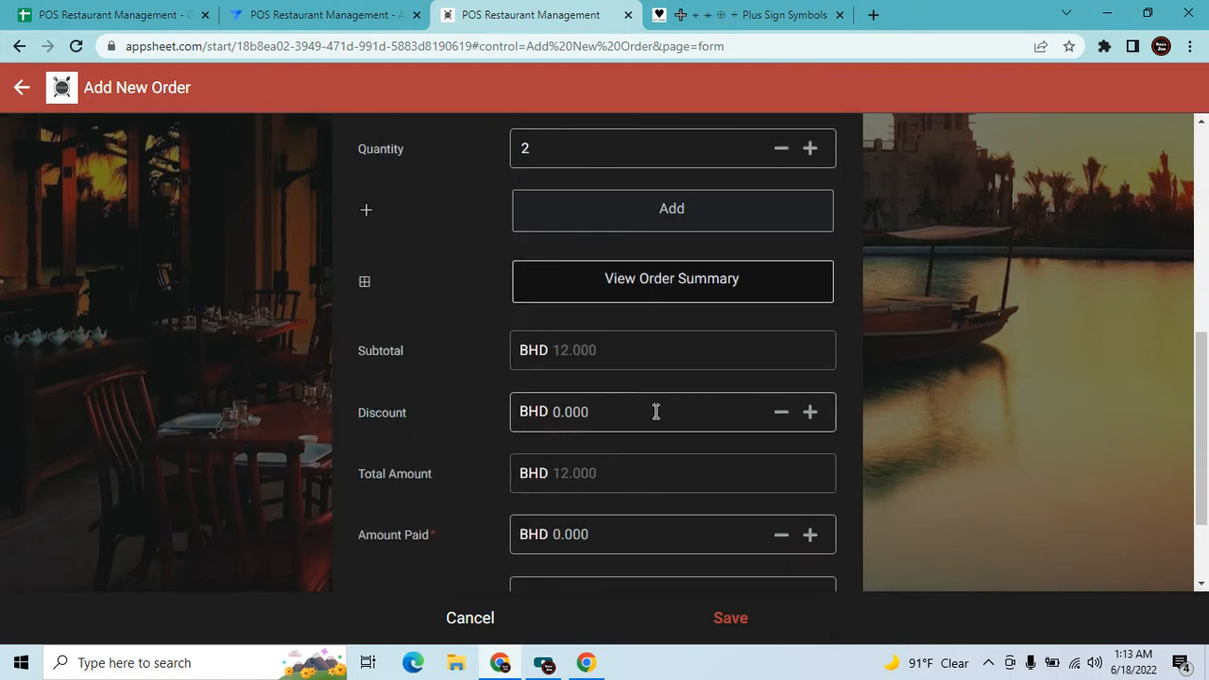
pyautogui.scroll(2, 662, 411)
pyautogui.scroll(-1, 738, 444)
# Switch on Add below Order 1, open the Order 2 selection list, and look through its menu items.
pyautogui.click(733, 320)
pyautogui.click(777, 372)
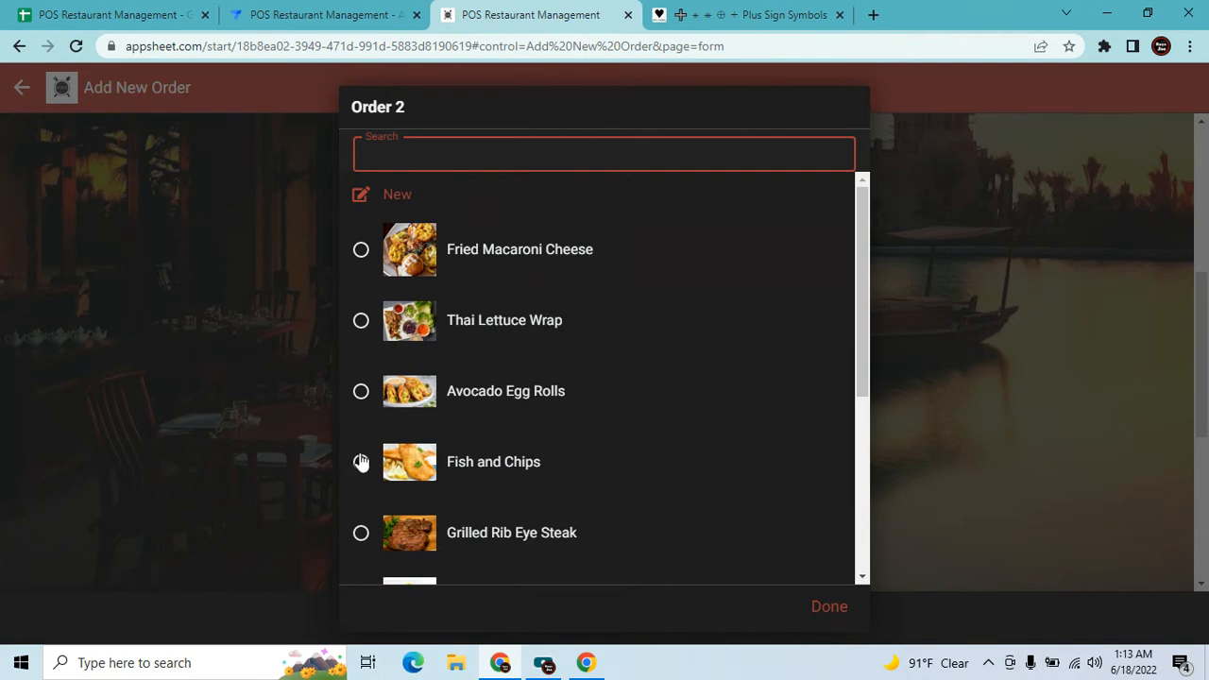
pyautogui.scroll(-2, 475, 430)
pyautogui.scroll(2, 475, 440)
# Return to the editor and review the Order 2 column's Type Details, Auto Compute and Update Behavior settings.
pyautogui.click(326, 14)
pyautogui.scroll(-1, 652, 515)
pyautogui.scroll(-5, 652, 511)
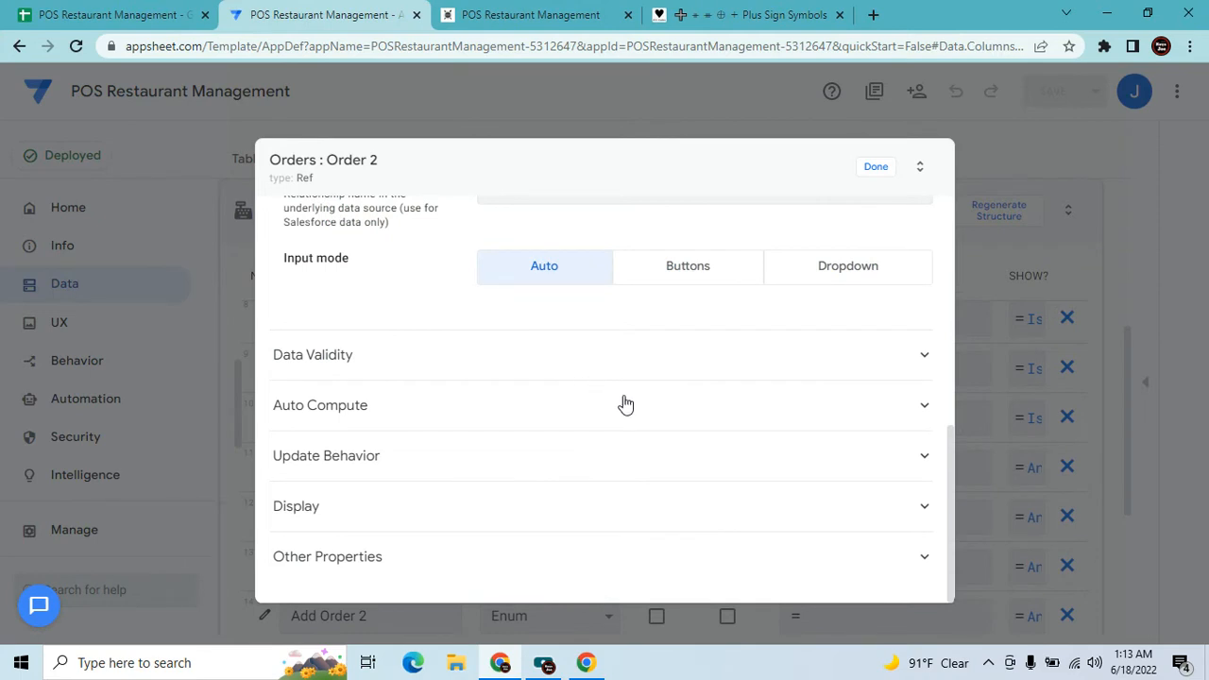
pyautogui.click(594, 400)
pyautogui.scroll(-4, 681, 413)
pyautogui.click(615, 460)
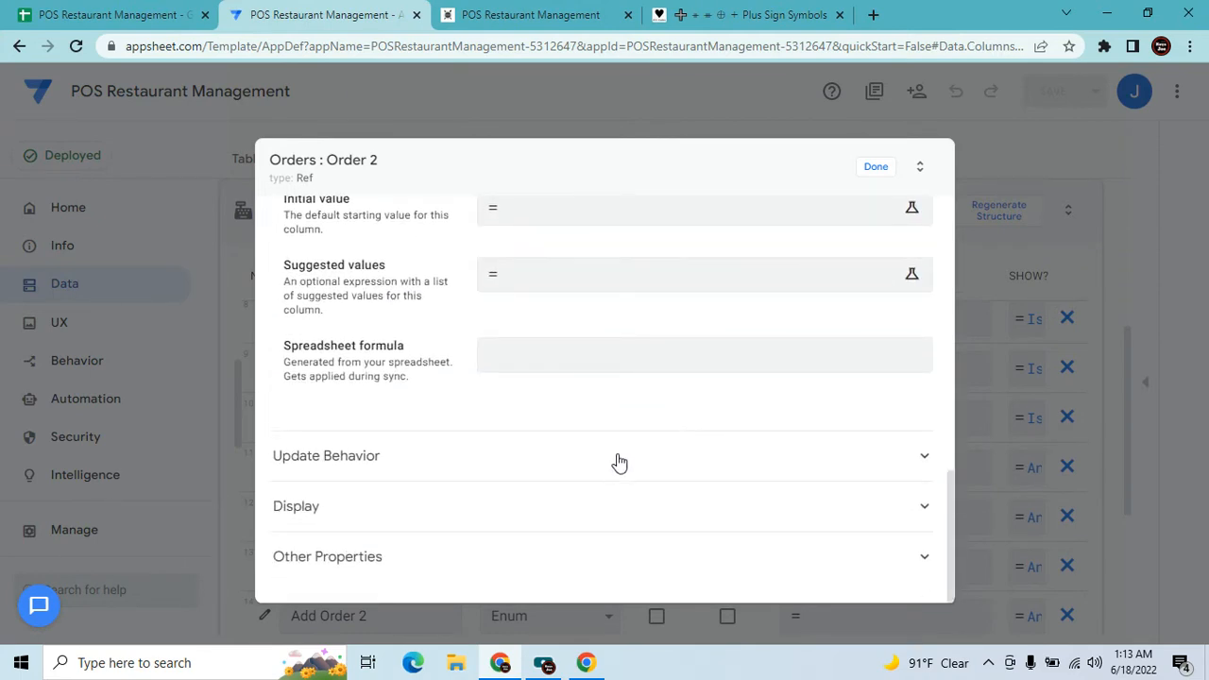
pyautogui.scroll(-3, 640, 459)
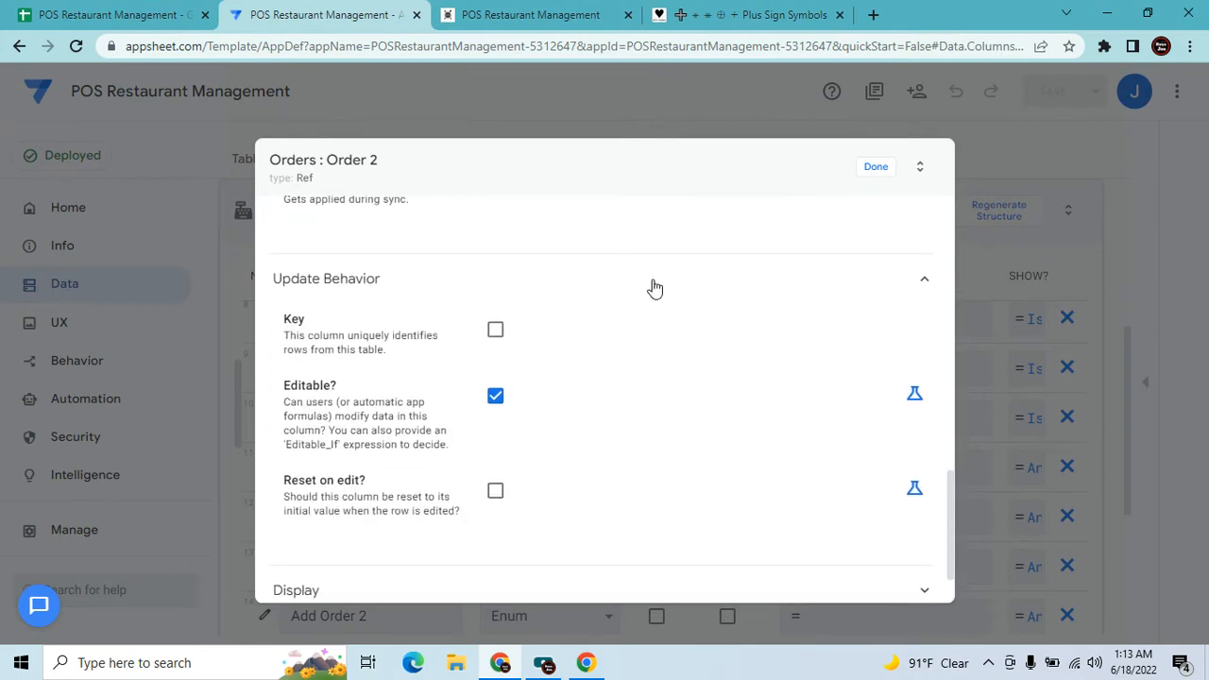
pyautogui.scroll(10, 661, 290)
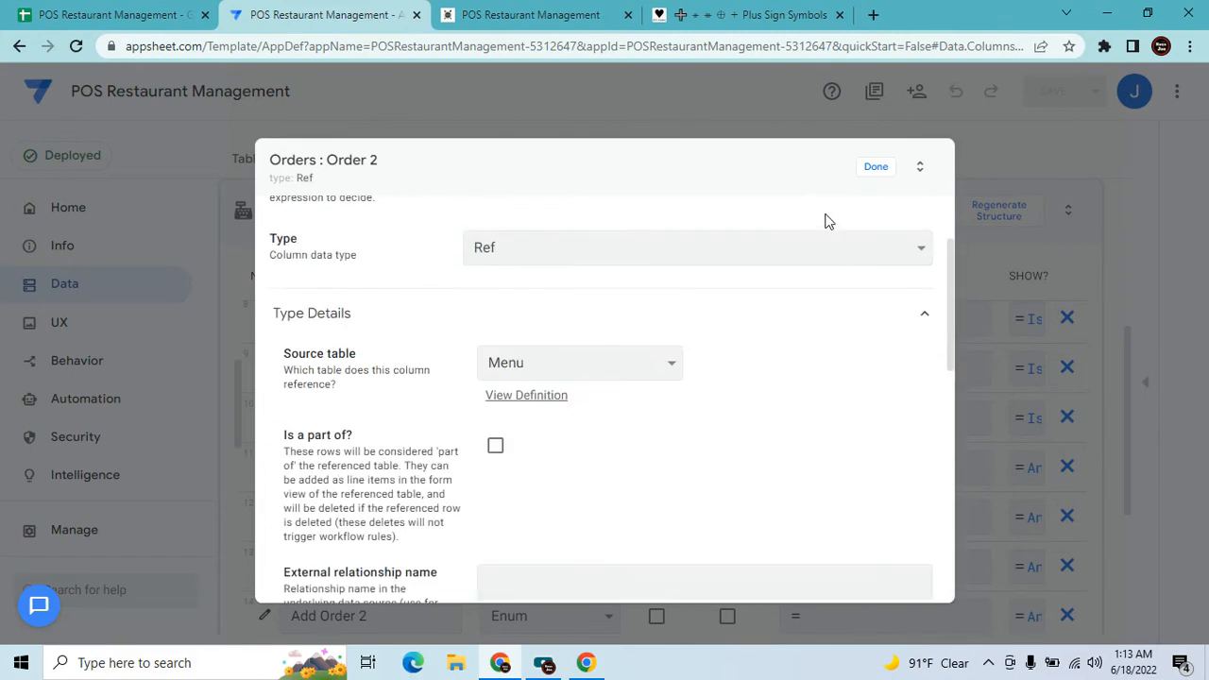
# Close the Order 2 column settings and review the Price 1 column's Type Details and Update Behavior.
pyautogui.click(876, 167)
pyautogui.click(310, 521)
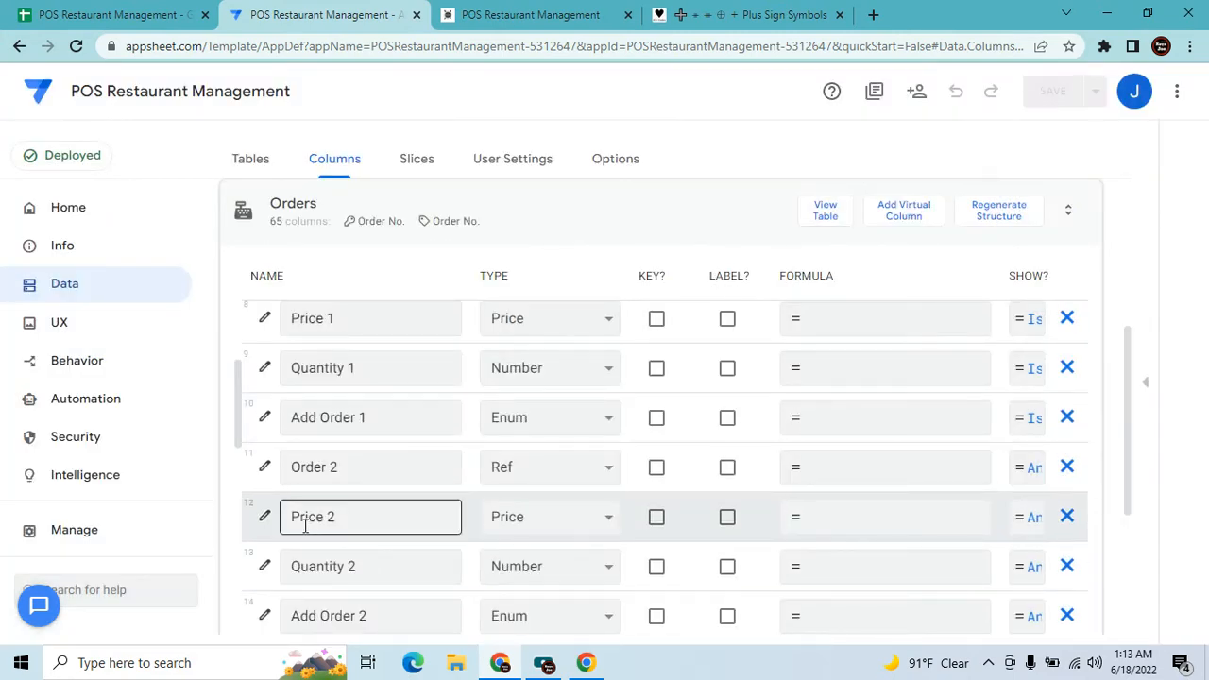
pyautogui.click(337, 519)
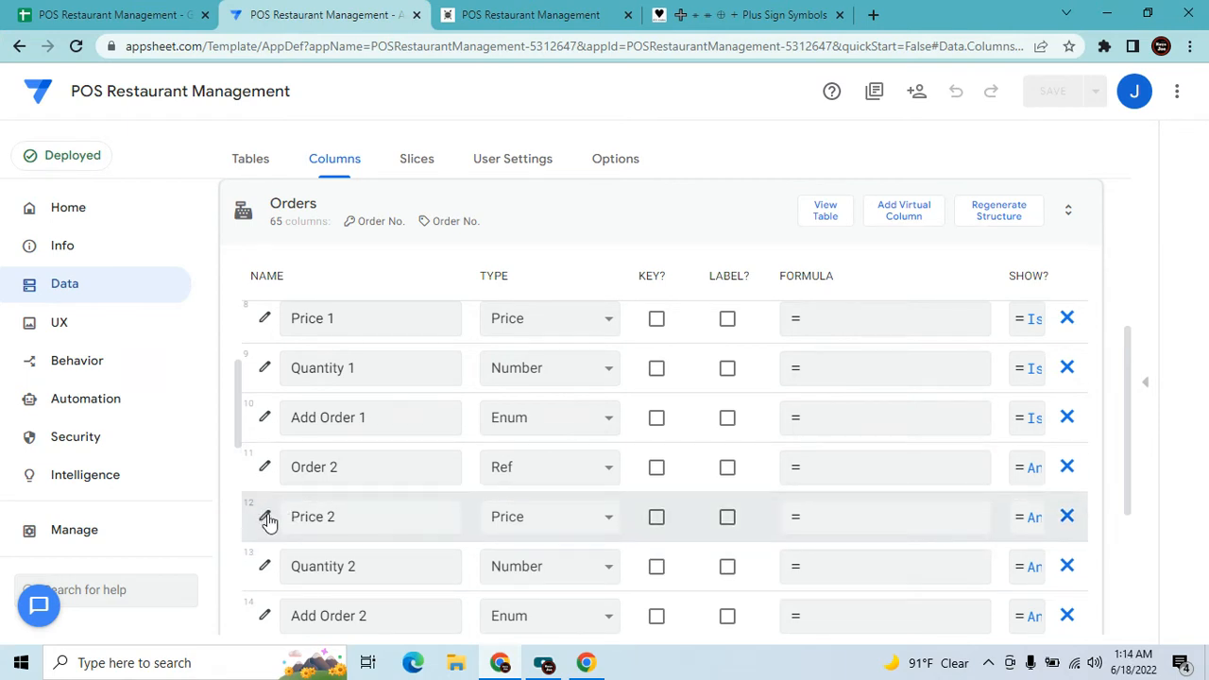
pyautogui.scroll(2, 350, 420)
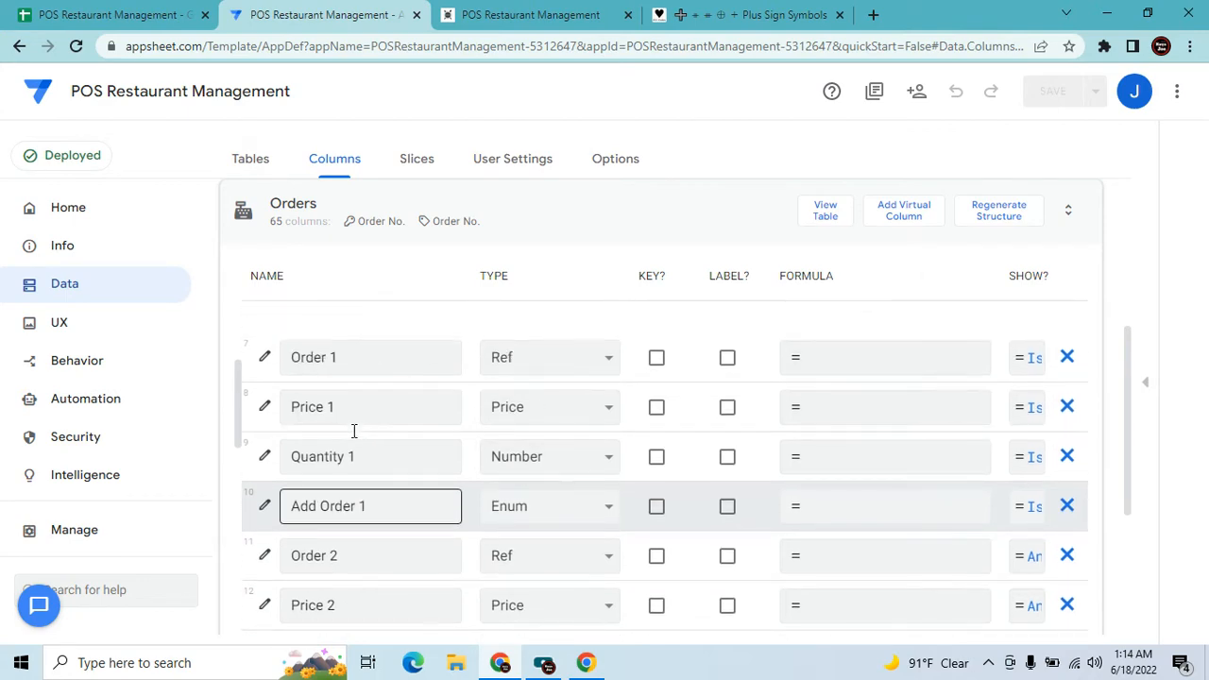
pyautogui.click(475, 428)
pyautogui.scroll(1, 481, 424)
pyautogui.scroll(-5, 491, 453)
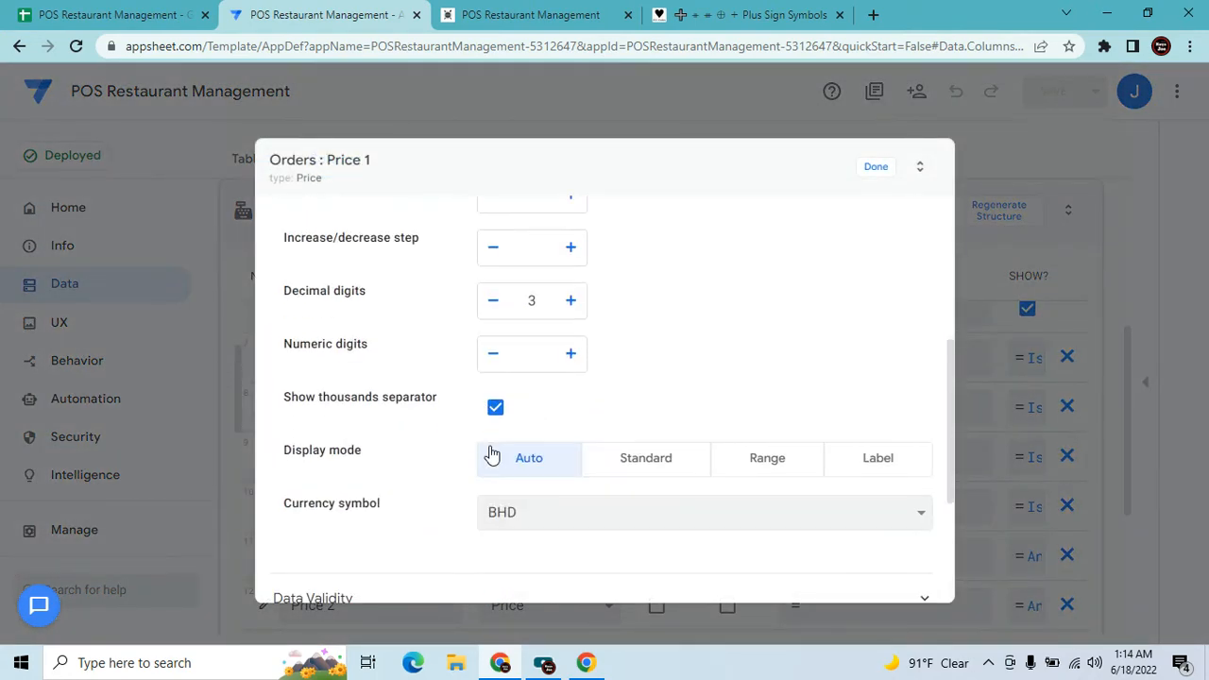
pyautogui.click(491, 455)
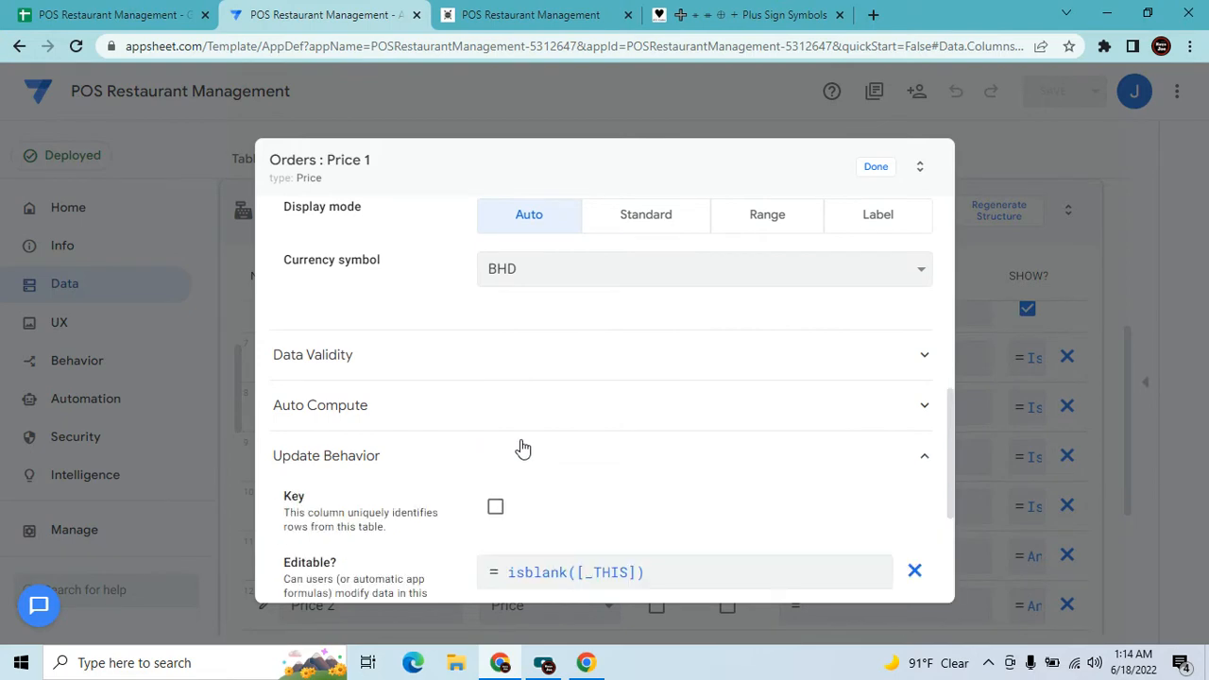
pyautogui.scroll(-1, 520, 442)
pyautogui.scroll(2, 517, 469)
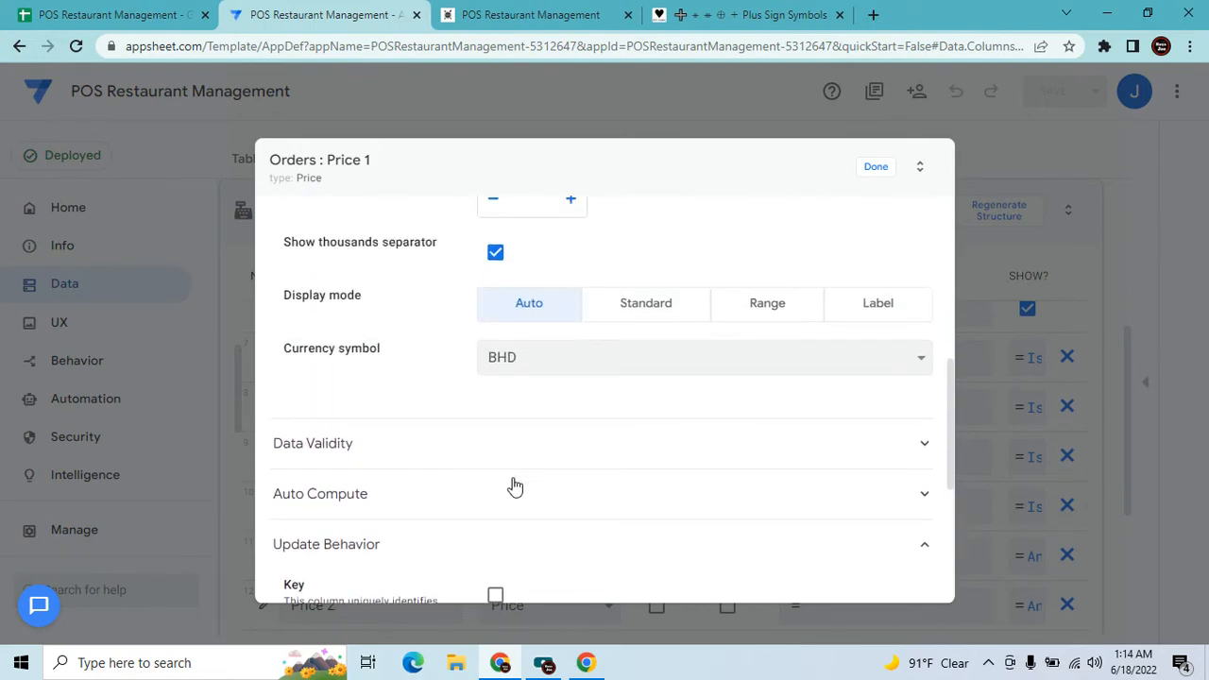
# Inspect the Price 1 column's Initial Value formula under Auto Compute and close the column settings without changes.
pyautogui.click(513, 486)
pyautogui.scroll(-1, 581, 501)
pyautogui.click(546, 526)
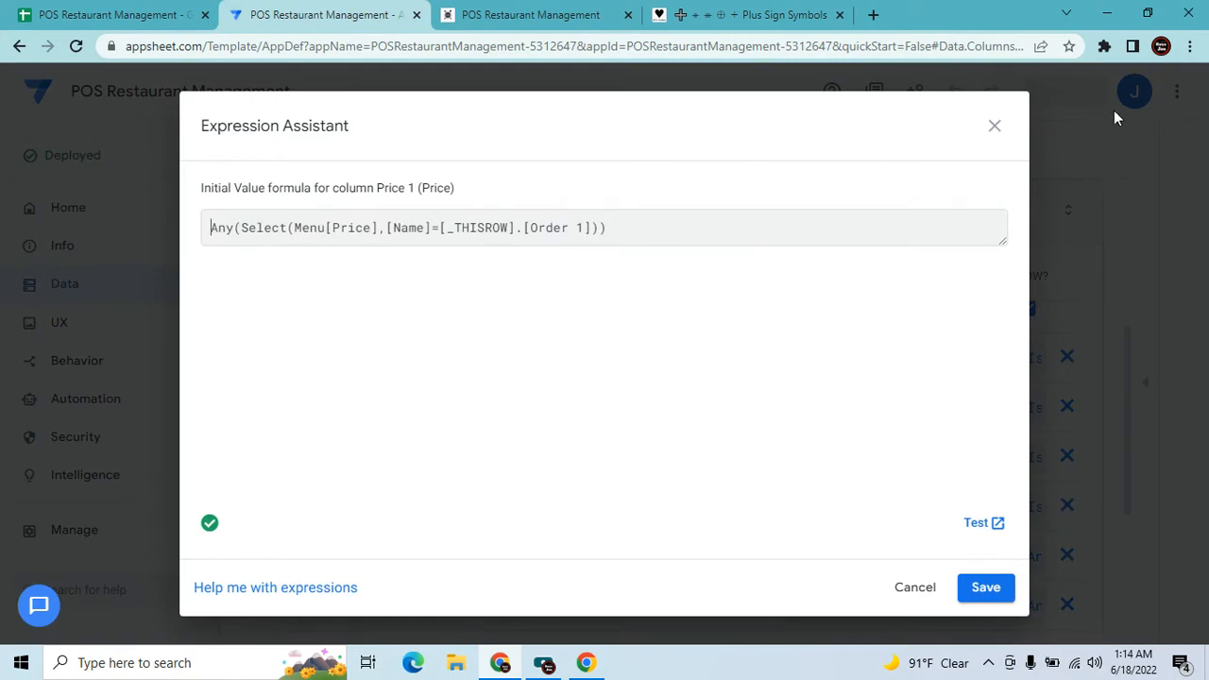
pyautogui.click(996, 128)
pyautogui.click(875, 168)
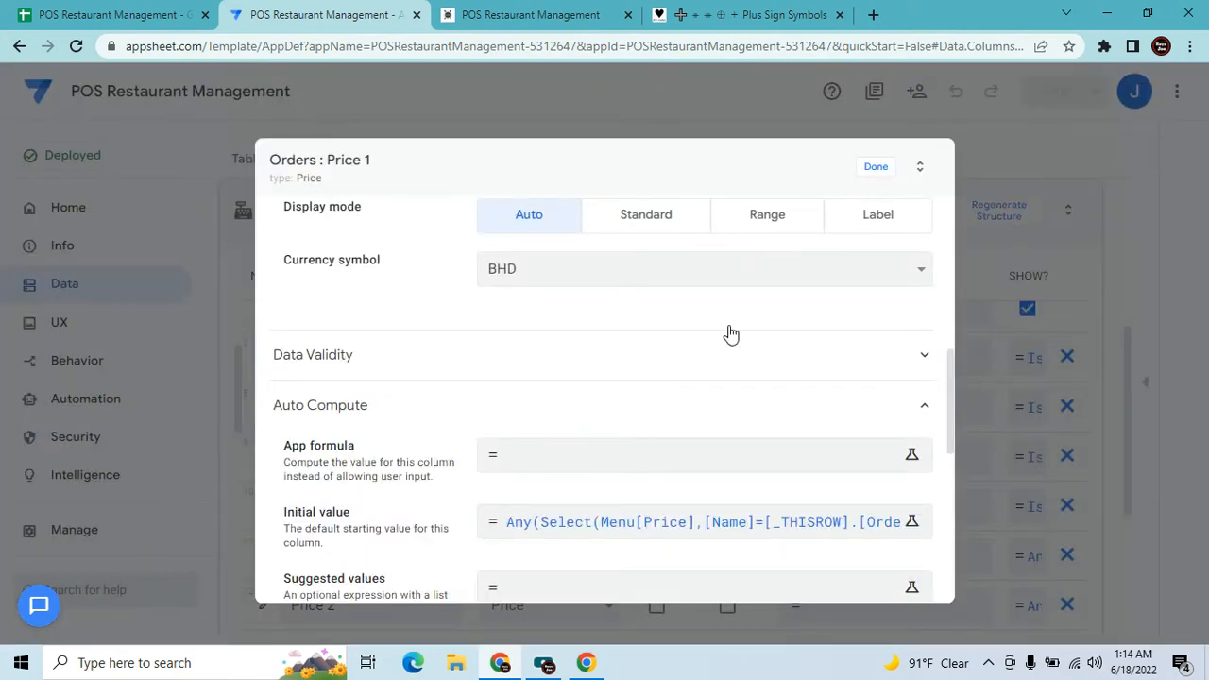
# Inspect the Price 2 column's Show_If expression and close the column settings without changes.
pyautogui.scroll(-1, 416, 482)
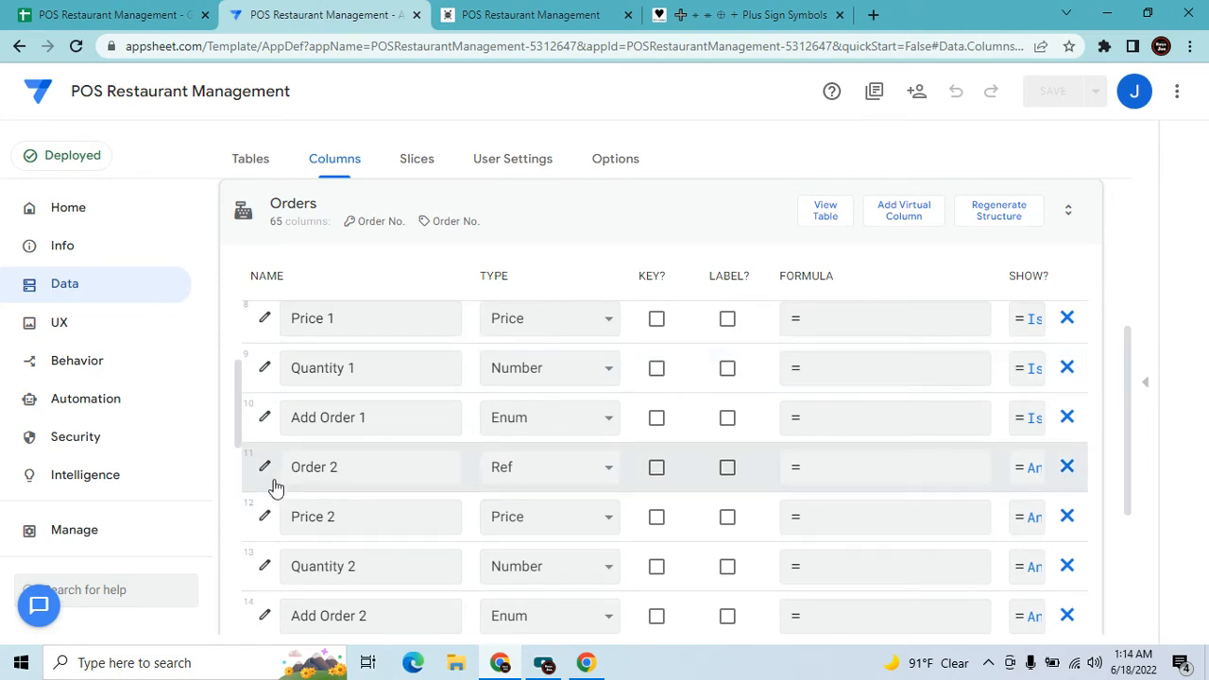
pyautogui.click(264, 516)
pyautogui.click(688, 299)
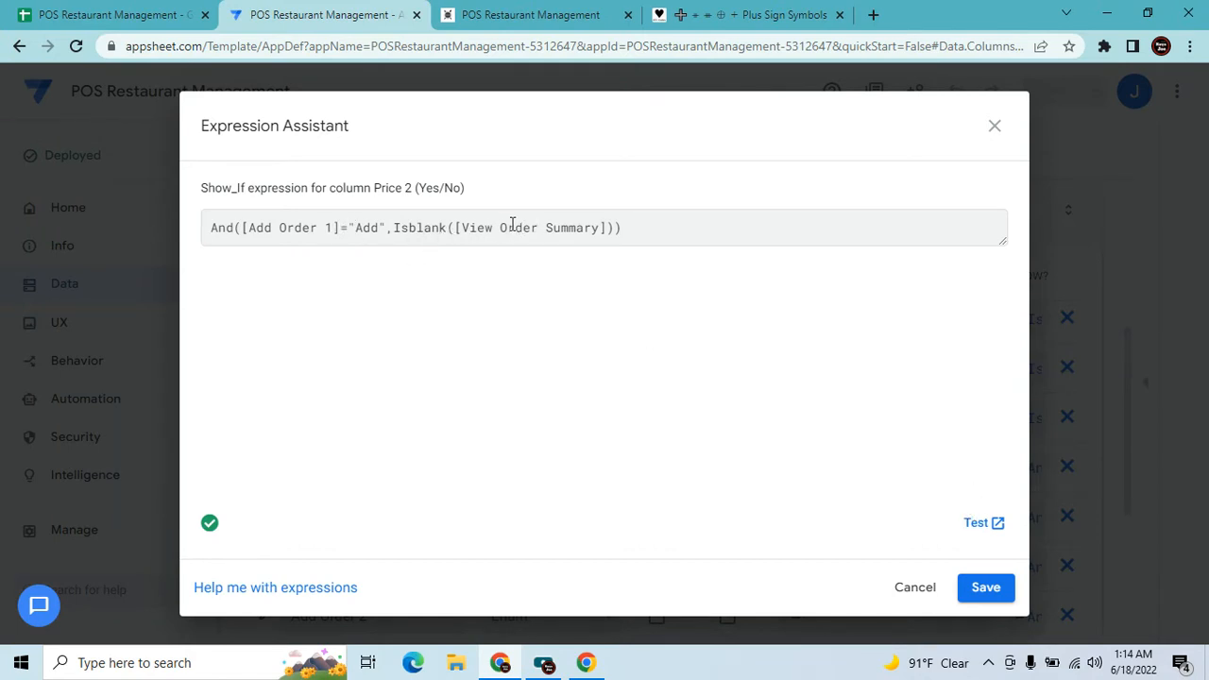
pyautogui.click(915, 589)
pyautogui.click(877, 165)
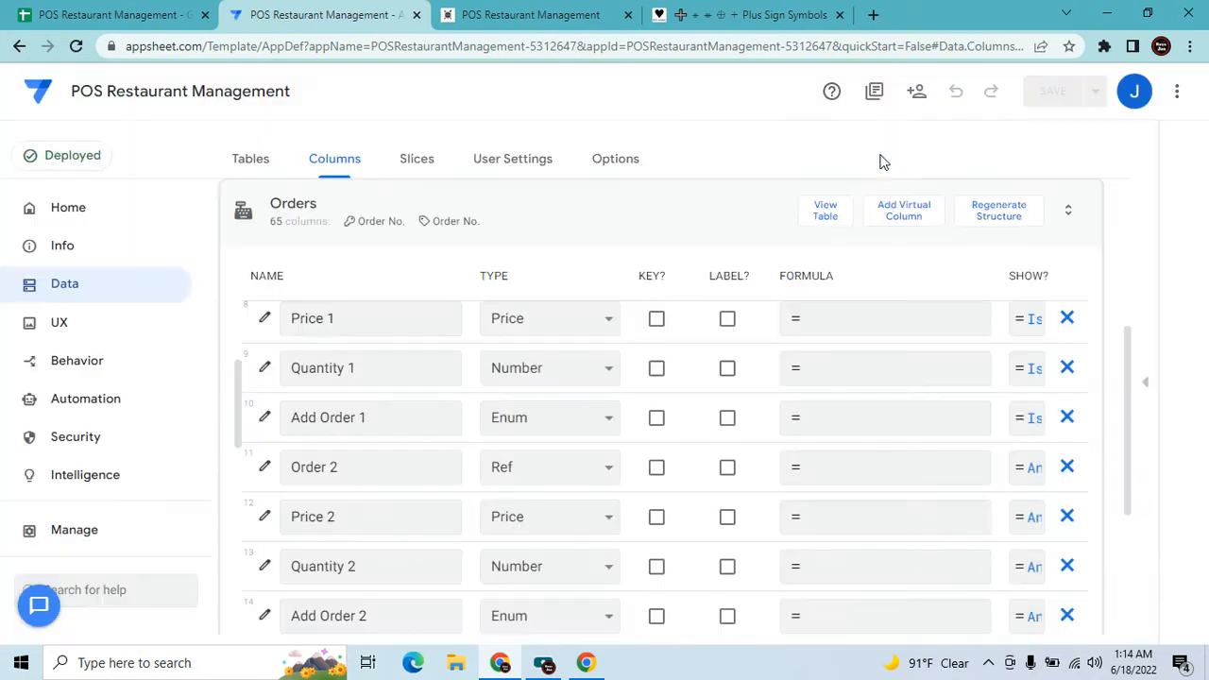
# Reopen the Order 2 column's Show_If expression for comparison and close its settings without changes.
pyautogui.click(265, 467)
pyautogui.click(559, 305)
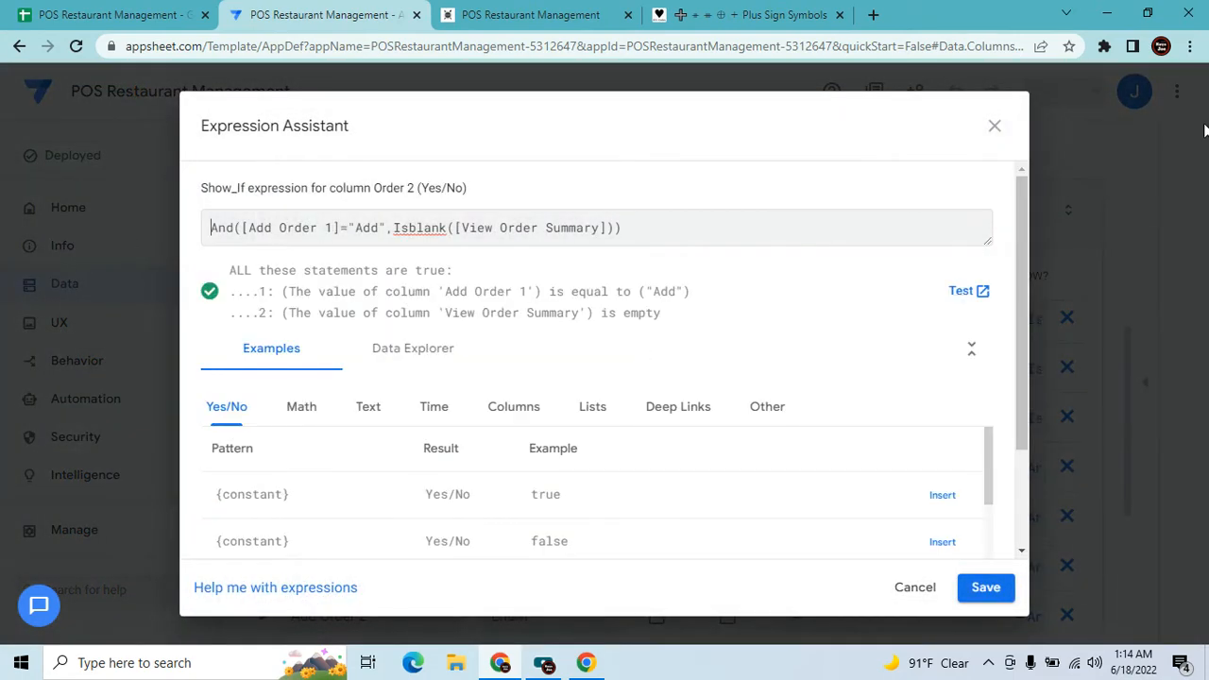
pyautogui.click(998, 126)
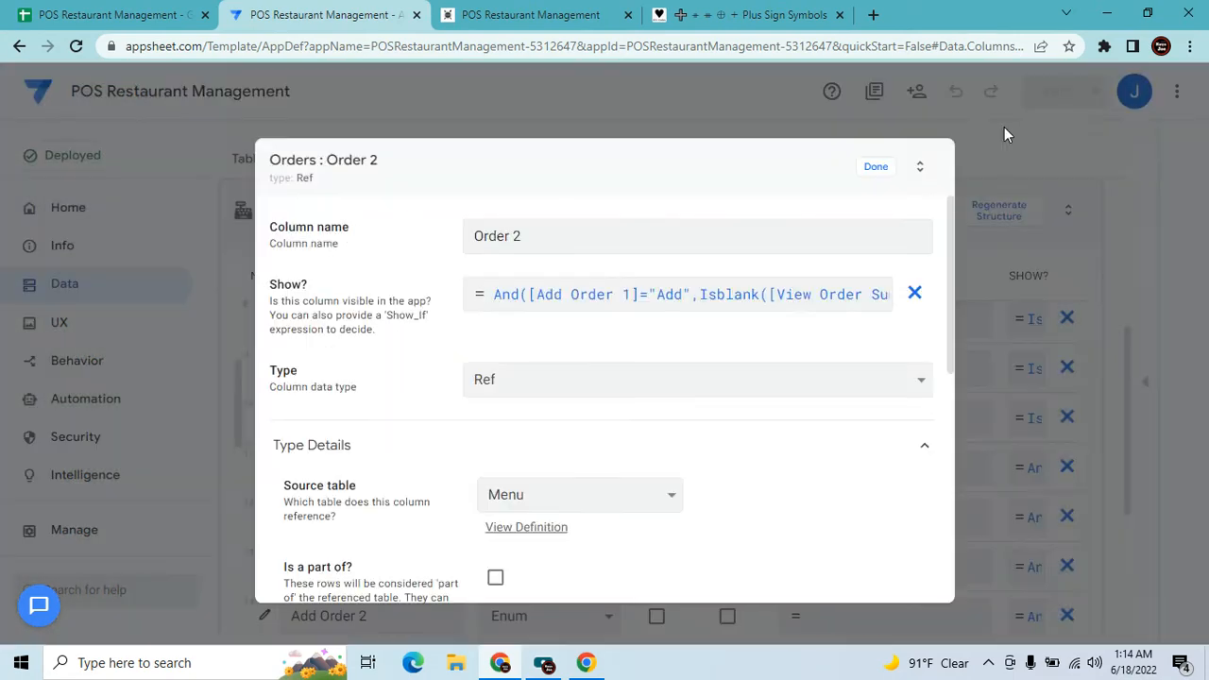
pyautogui.click(877, 168)
# Open the Price 2 column settings and inspect its Initial Value formula under Auto Compute.
pyautogui.scroll(-2, 444, 420)
pyautogui.click(265, 430)
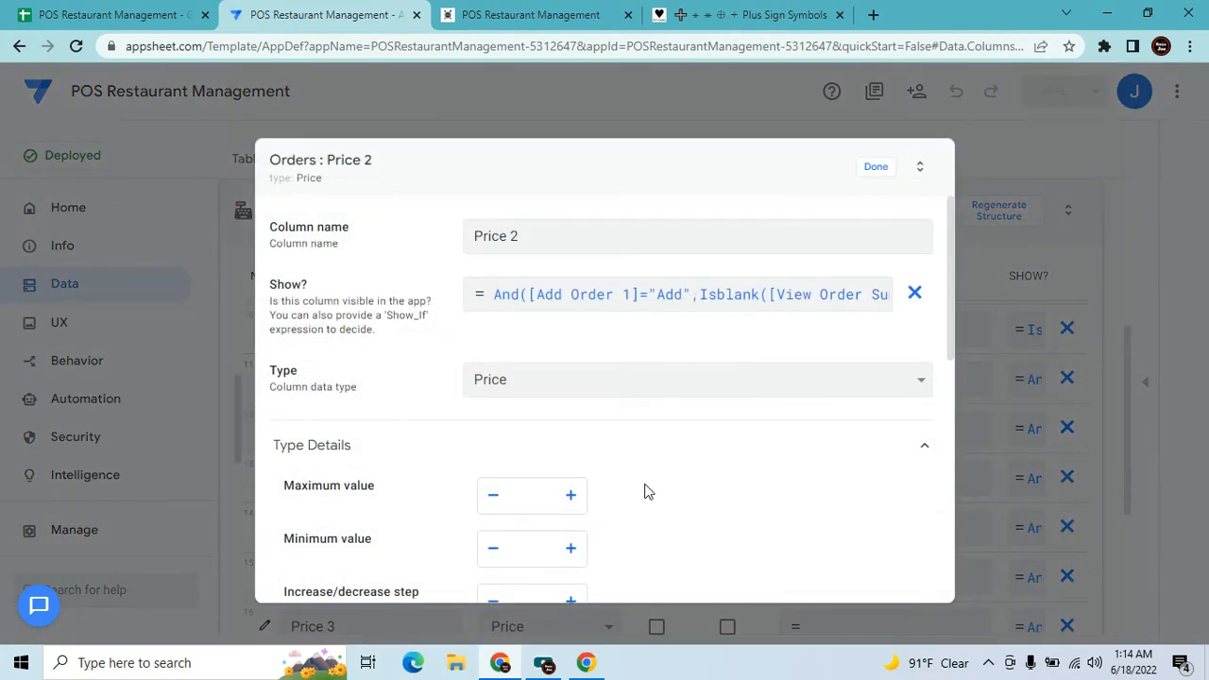
pyautogui.scroll(-5, 645, 490)
pyautogui.click(553, 416)
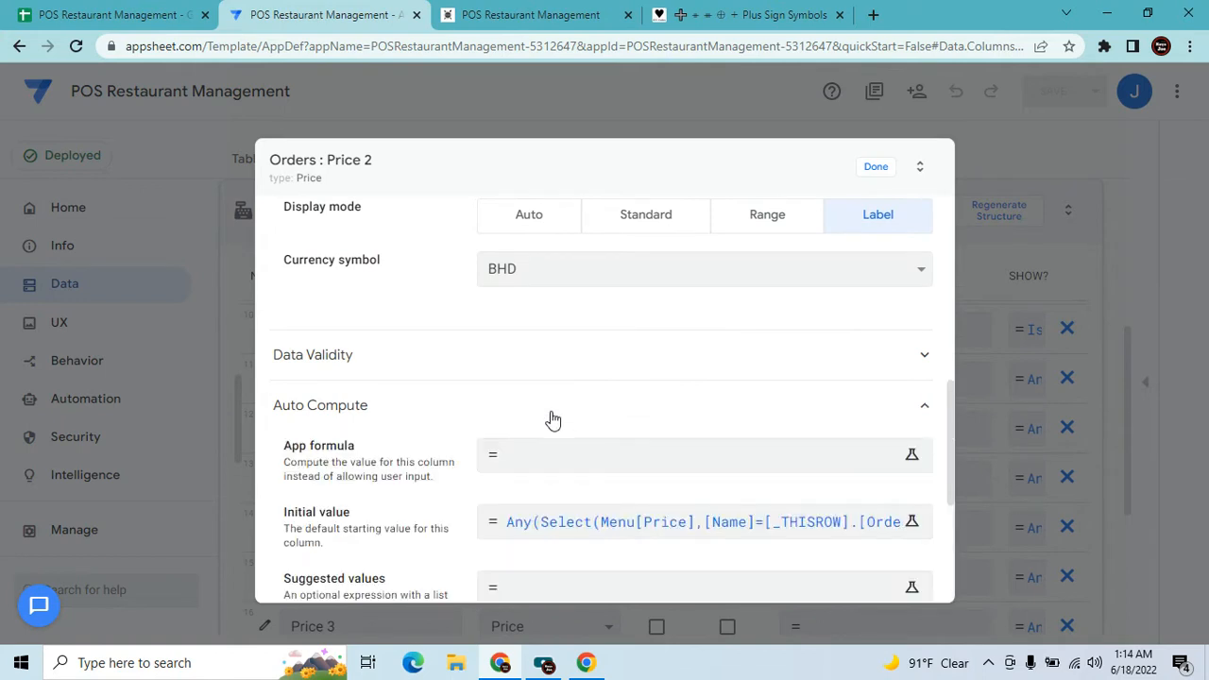
pyautogui.click(707, 526)
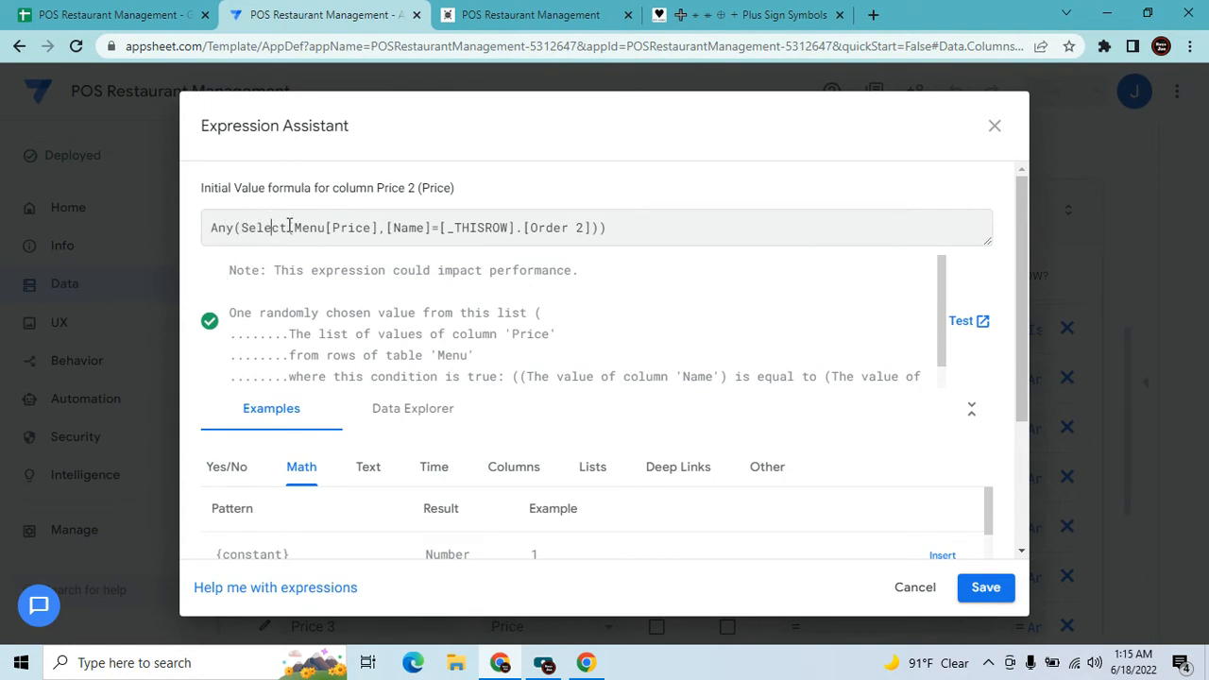
# Compare the Price 2 Initial Value formula with the Name and Price columns of the Menu sheet in Google Sheets.
pyautogui.click(104, 15)
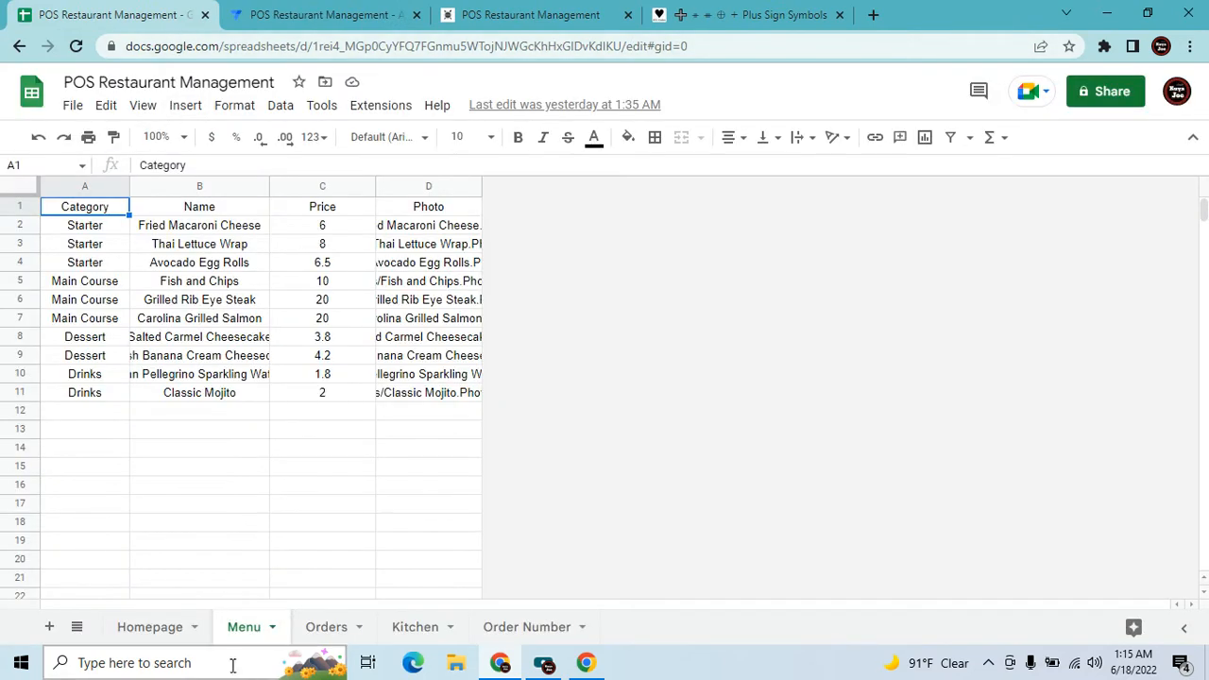
pyautogui.click(345, 14)
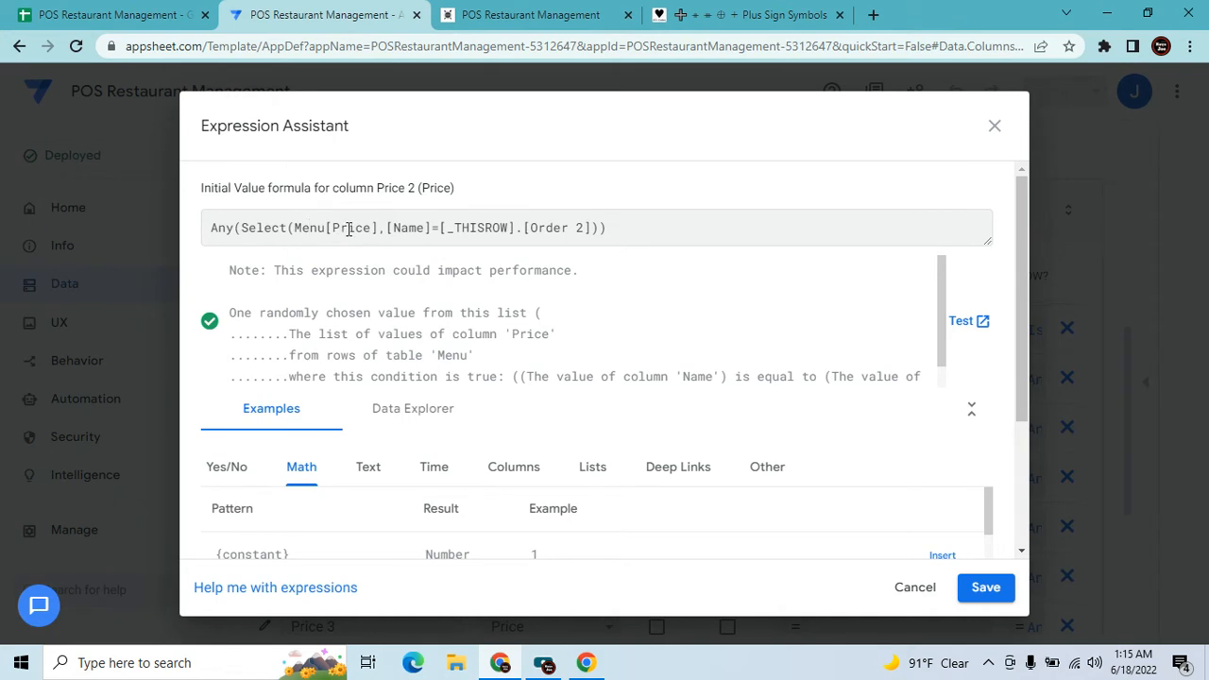
pyautogui.click(83, 14)
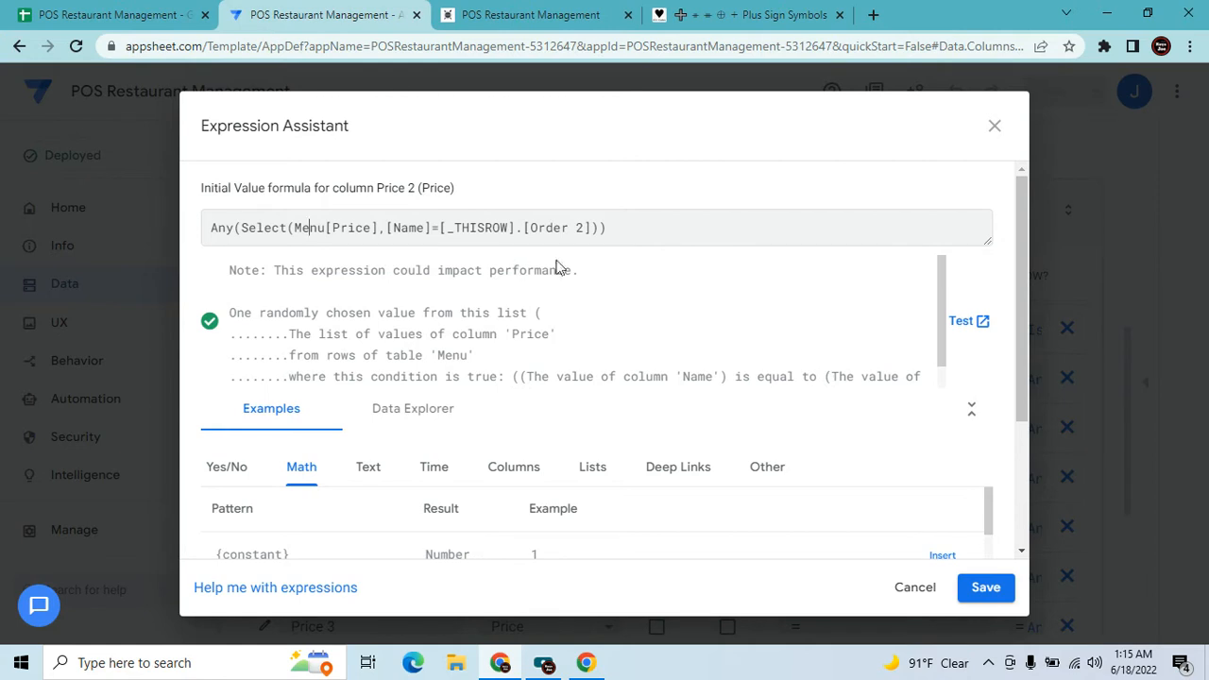
pyautogui.click(163, 13)
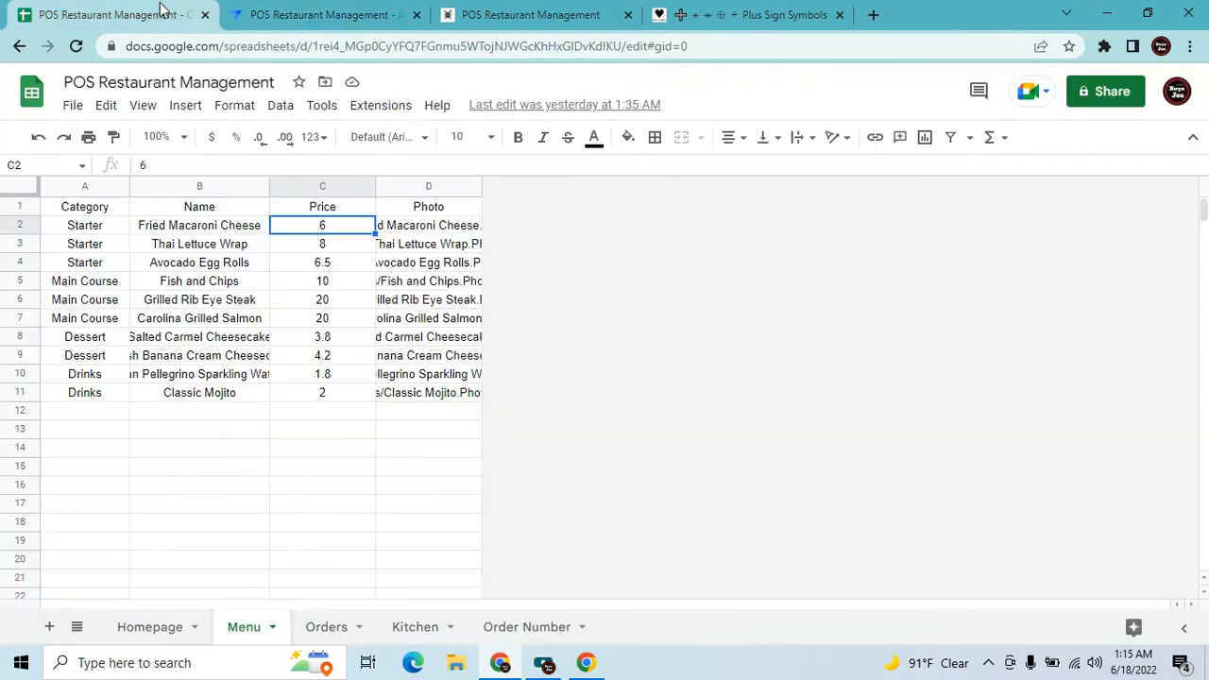
pyautogui.click(203, 230)
pyautogui.click(248, 245)
pyautogui.click(248, 231)
# In the running app, choose Fried Macaroni Cheese for Order 2 and review the Price Per Order field.
pyautogui.click(558, 13)
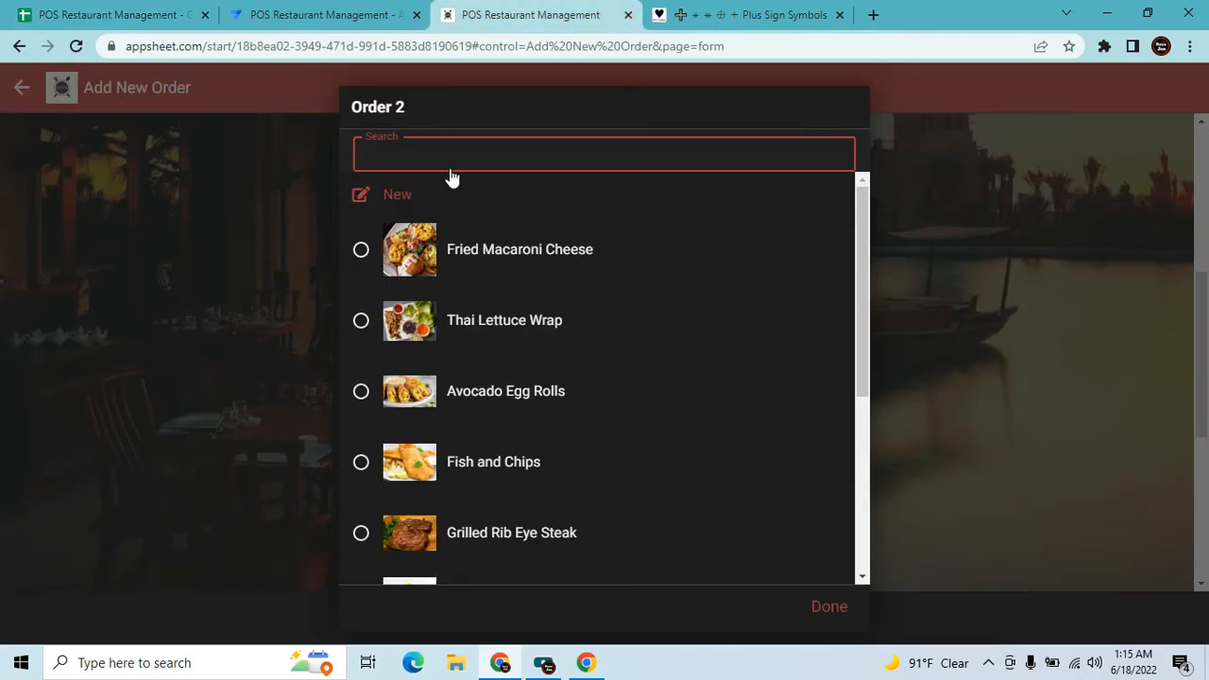
pyautogui.click(489, 255)
pyautogui.scroll(-2, 580, 370)
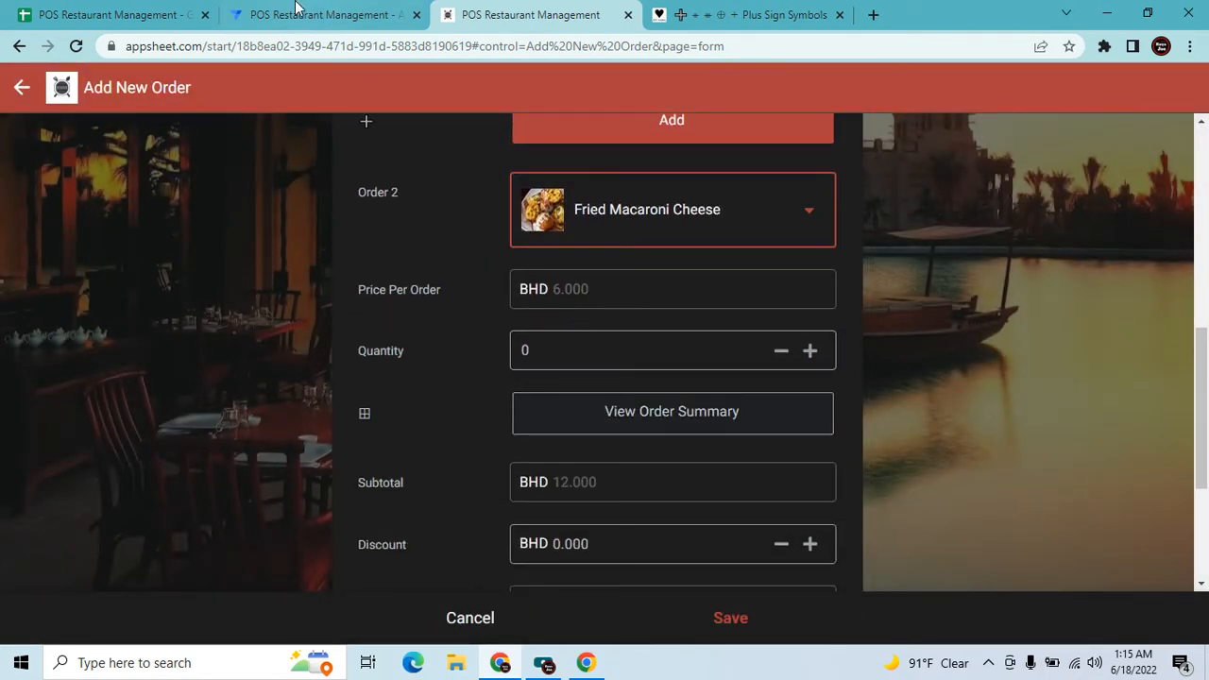
# Return to the editor, close the Price 2 Initial Value formula without changes, and open its Editable_If expression under Update Behavior.
pyautogui.click(321, 14)
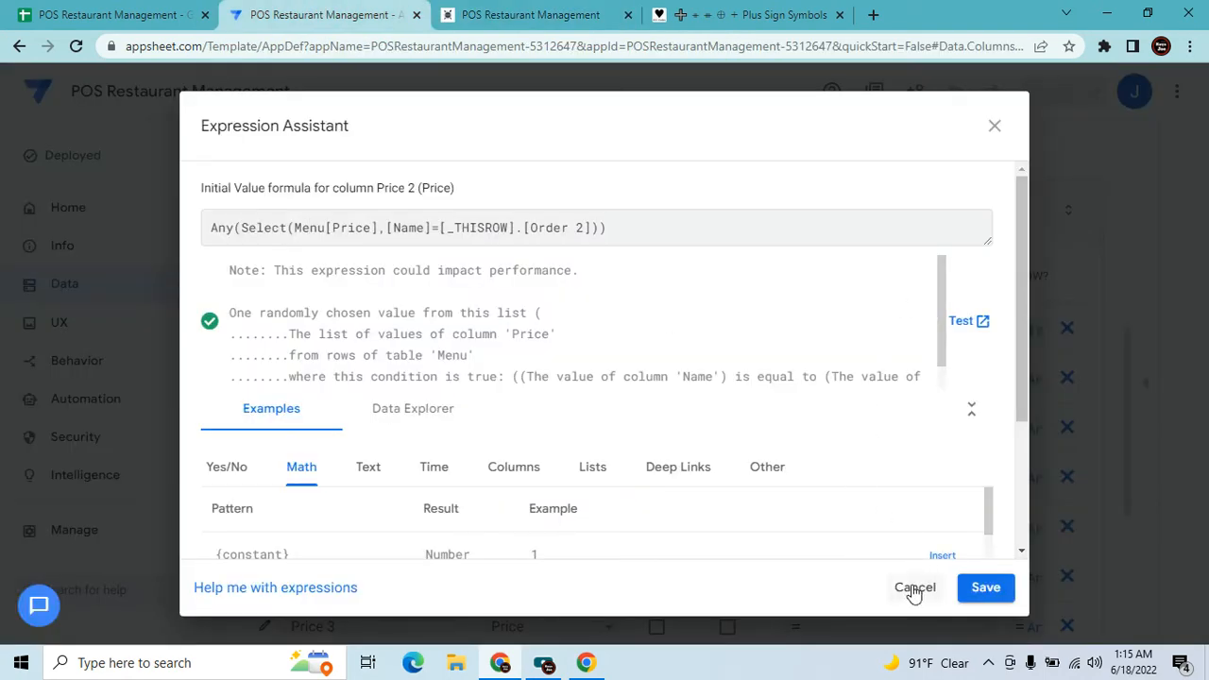
pyautogui.click(911, 592)
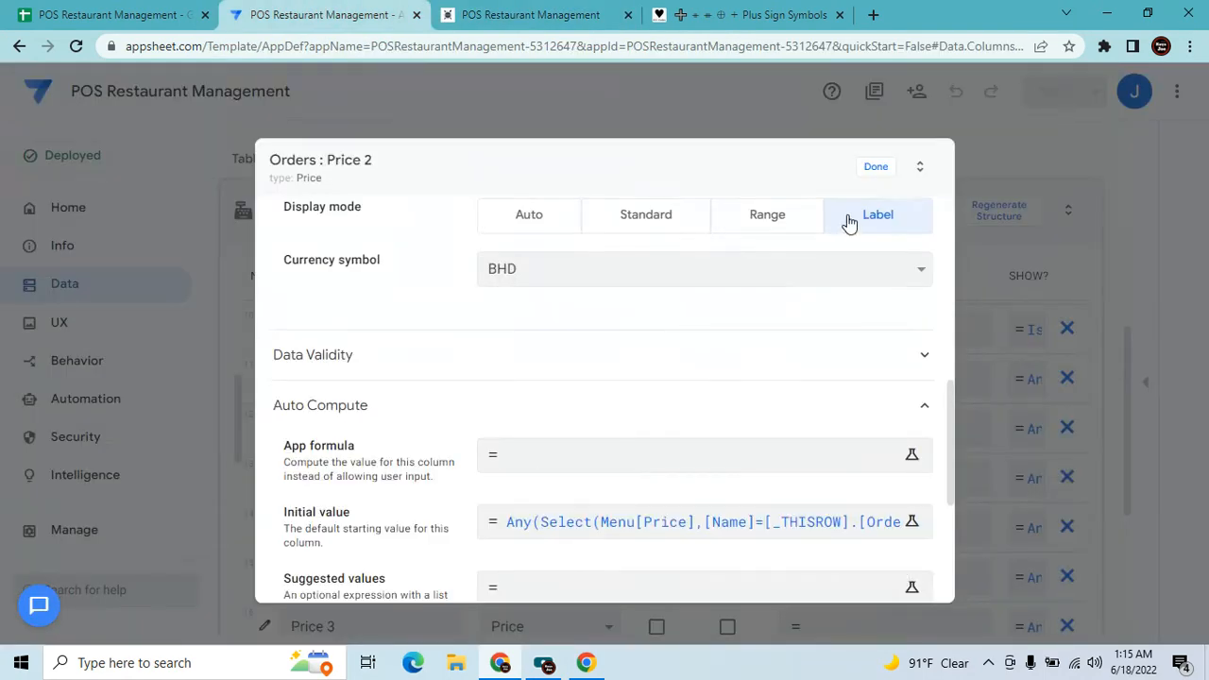
pyautogui.scroll(1, 761, 445)
pyautogui.scroll(-3, 765, 445)
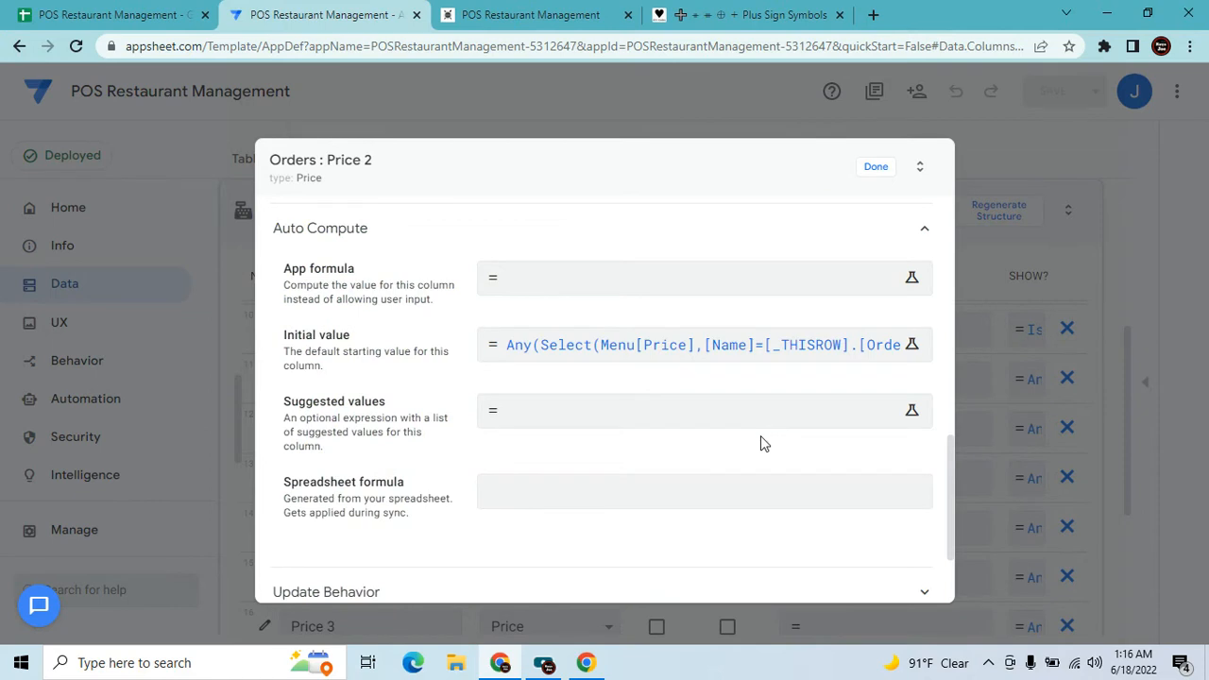
pyautogui.scroll(-2, 761, 439)
pyautogui.click(723, 474)
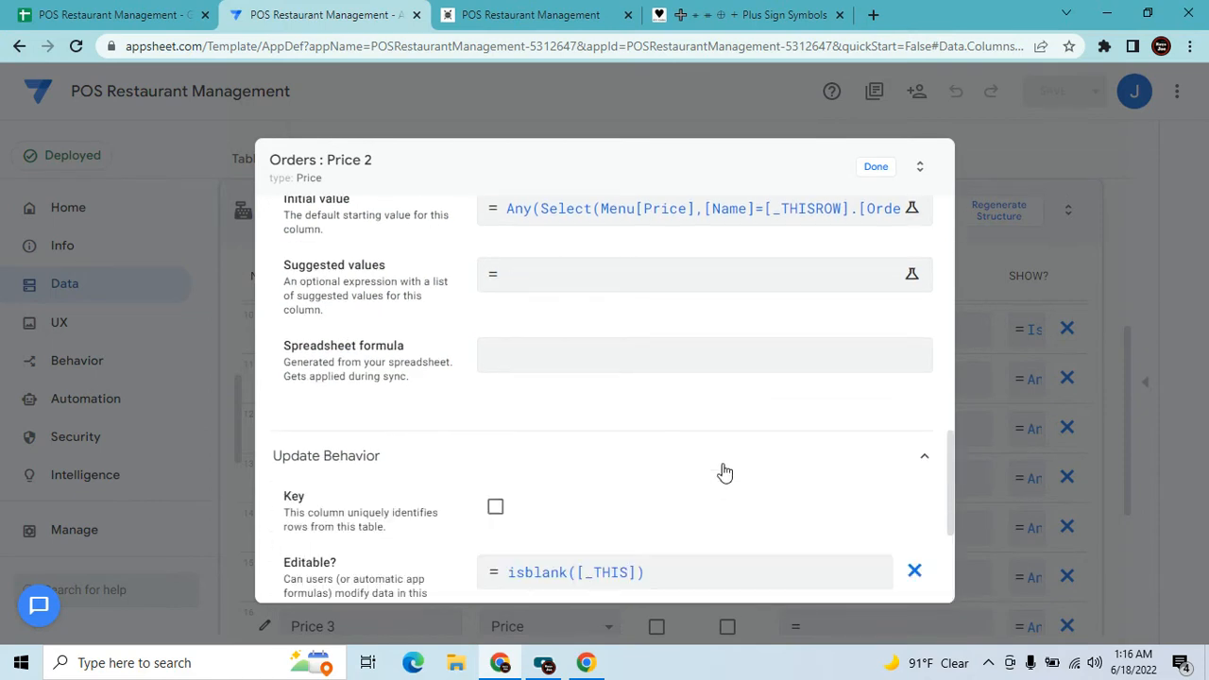
pyautogui.click(688, 404)
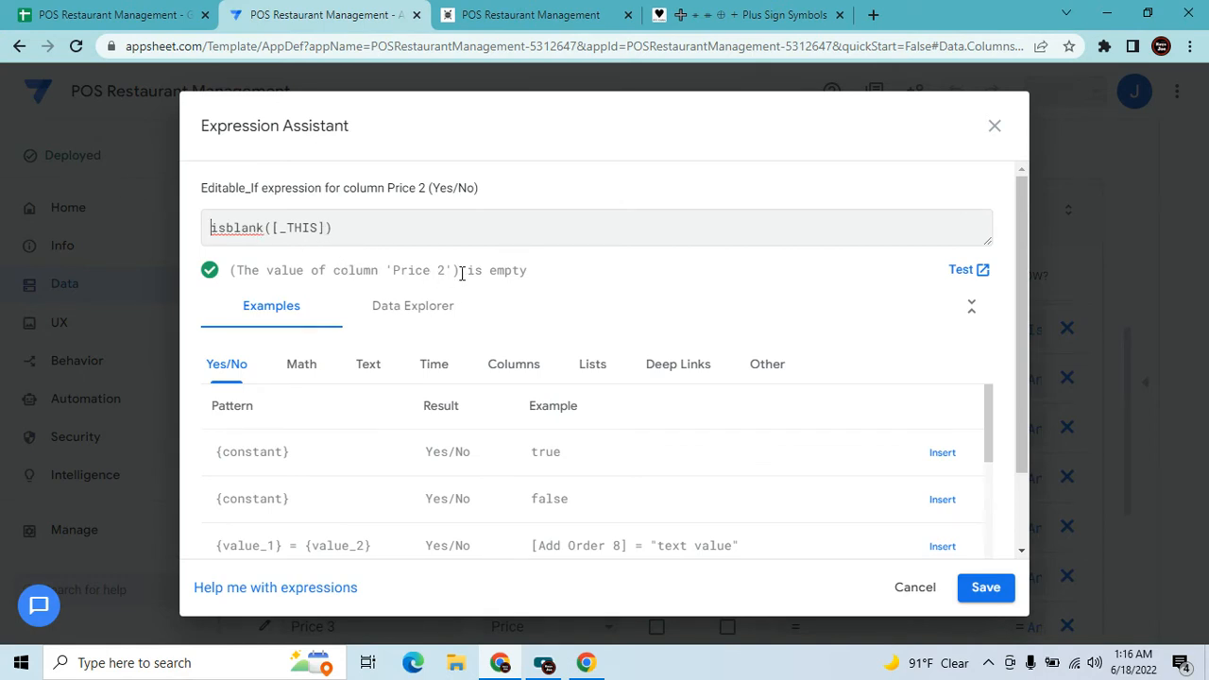
# In the running app, change Order 2 to Thai Lettuce Wrap and check whether its Price Per Order field can be edited.
pyautogui.click(548, 14)
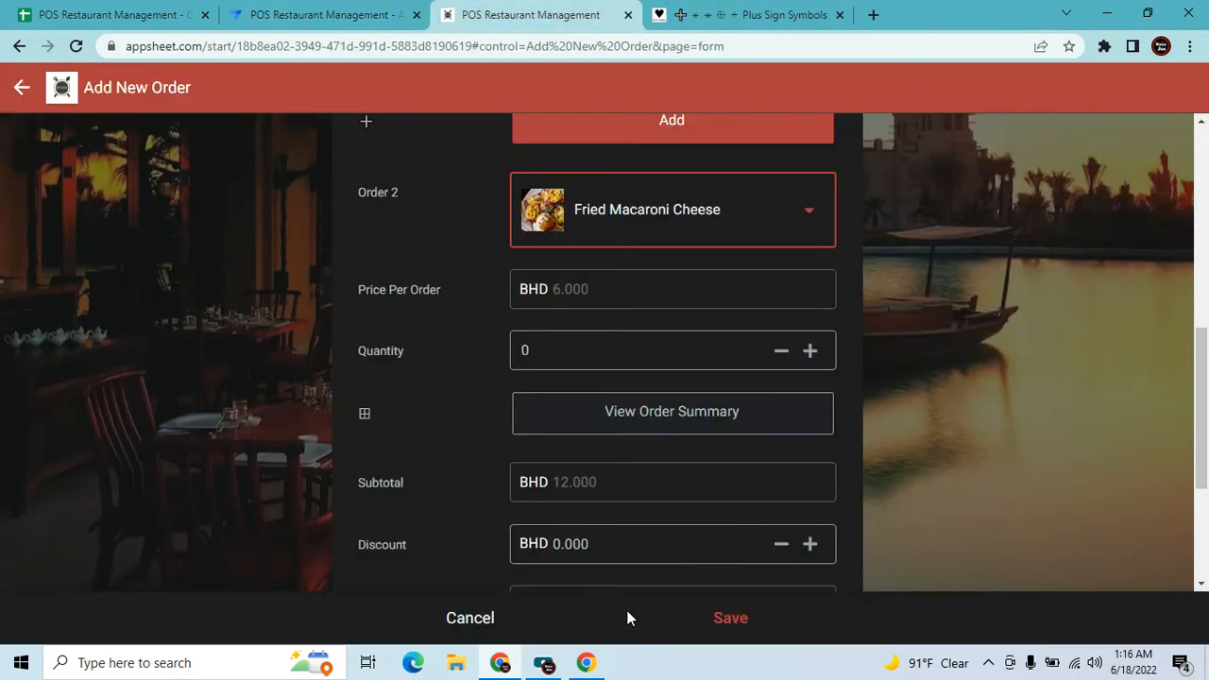
pyautogui.click(704, 242)
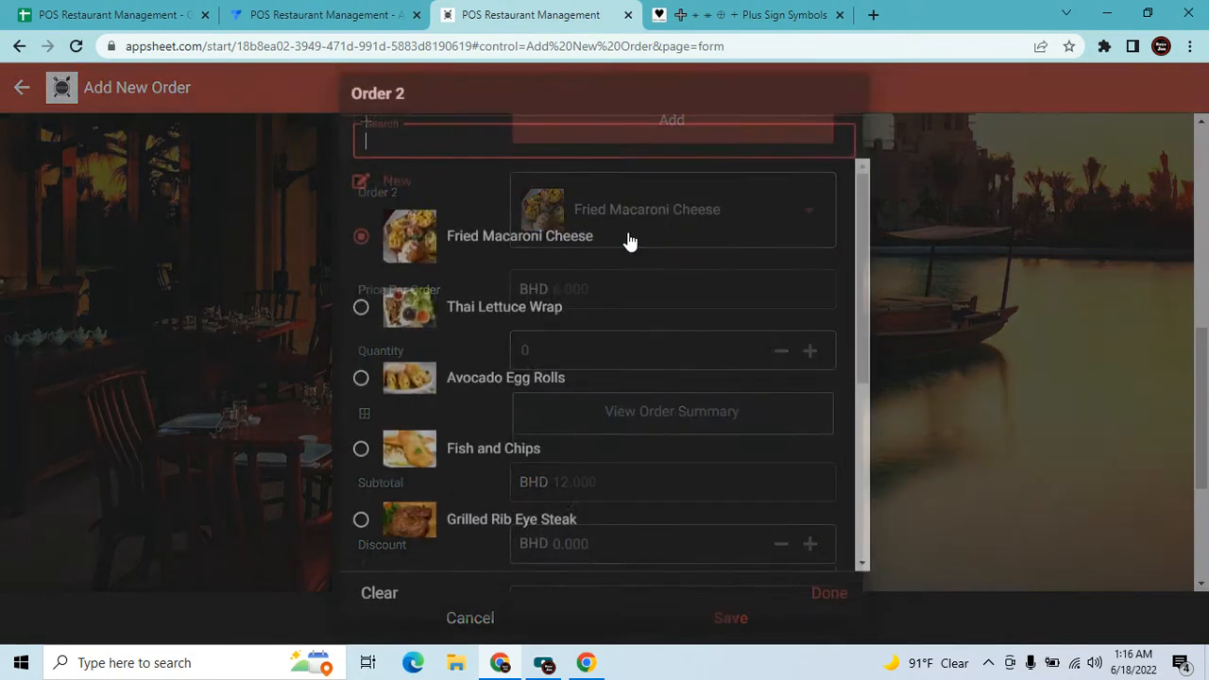
pyautogui.click(535, 332)
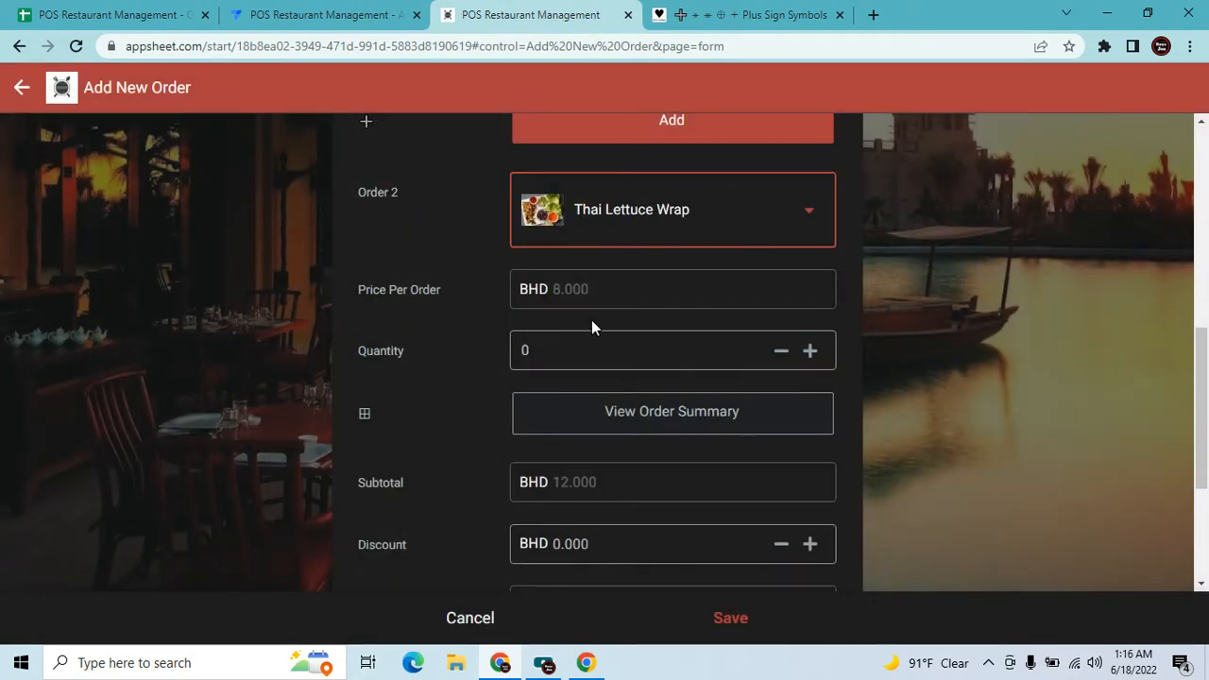
pyautogui.moveTo(597, 301); pyautogui.dragTo(556, 301)
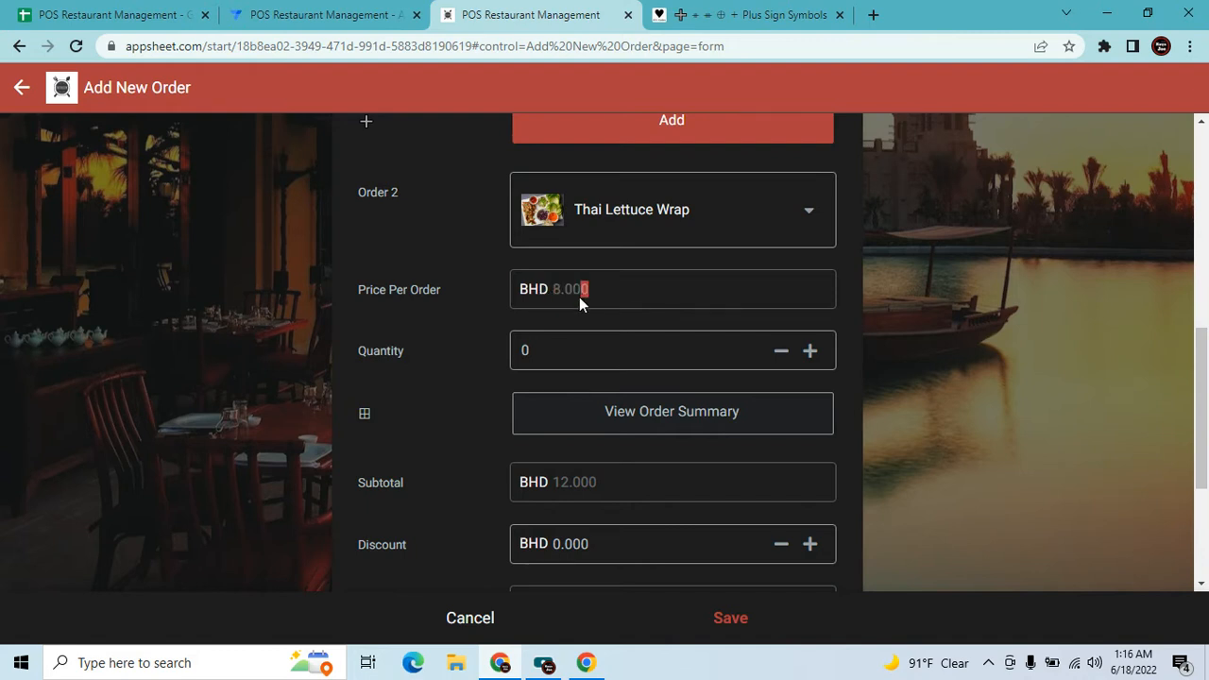
pyautogui.click(601, 293)
pyautogui.scroll(1, 582, 298)
pyautogui.moveTo(594, 378); pyautogui.dragTo(501, 381)
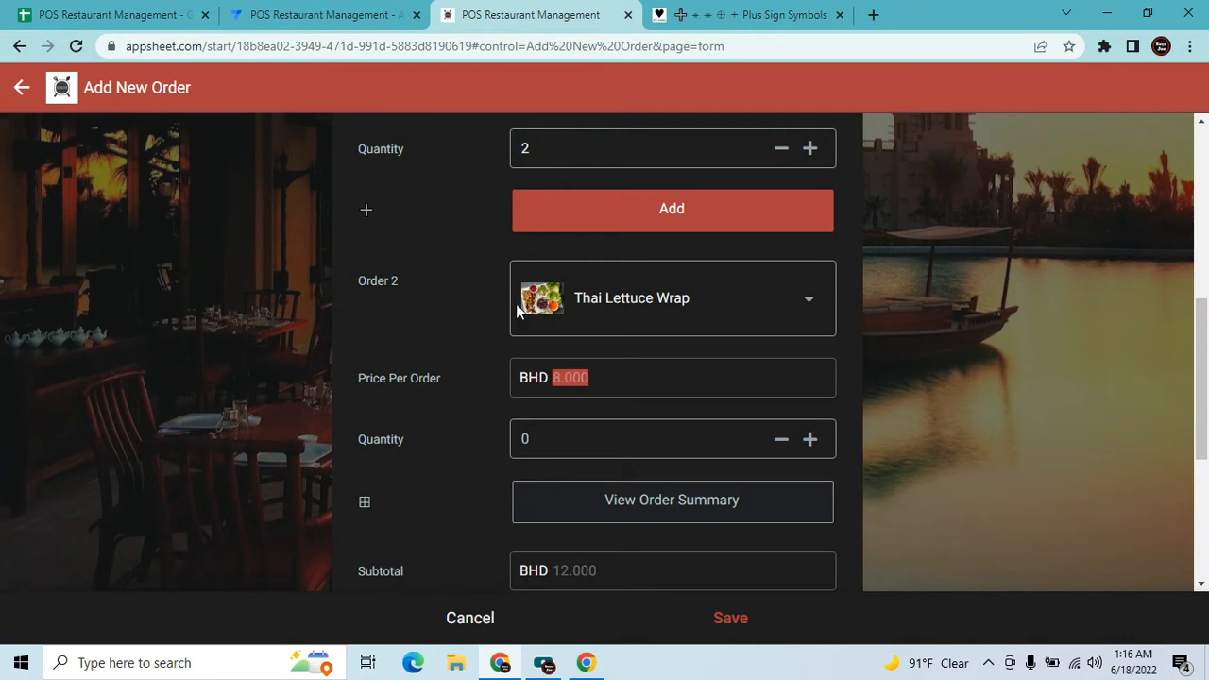
# Return to the editor, close the Price 2 Editable_If expression without changes, and close the Plus Sign Symbols browser page.
pyautogui.hotkey('ctrl', 'shift', 'Tab')
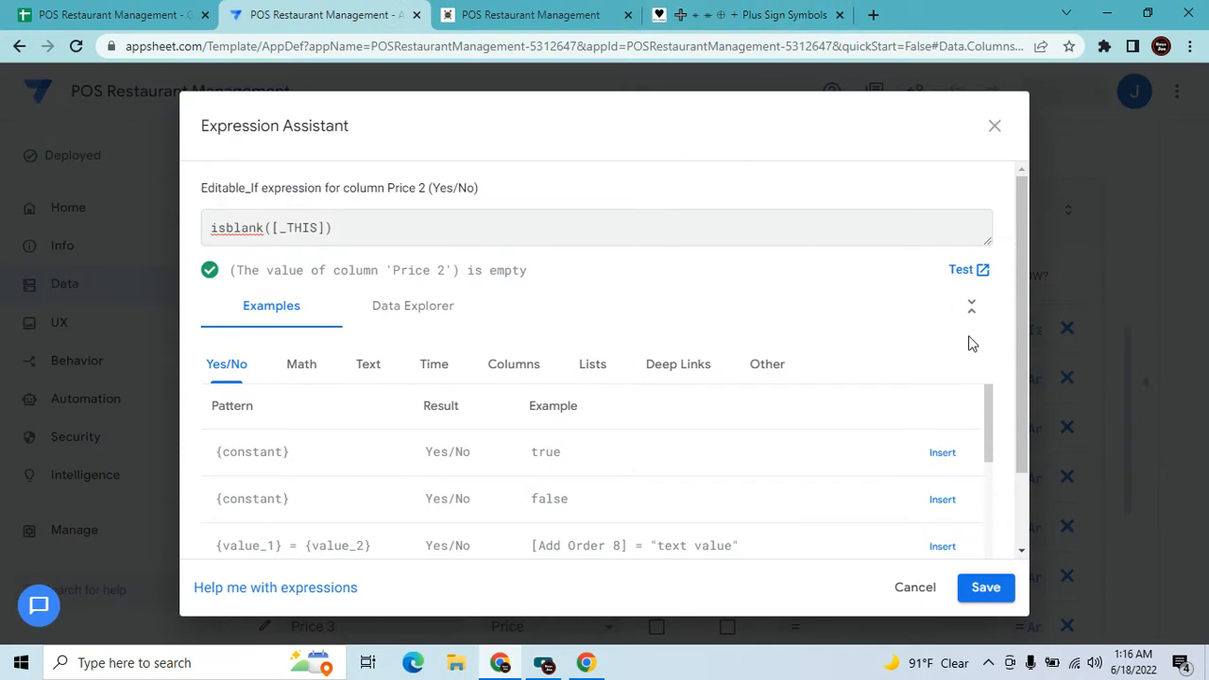
pyautogui.click(996, 127)
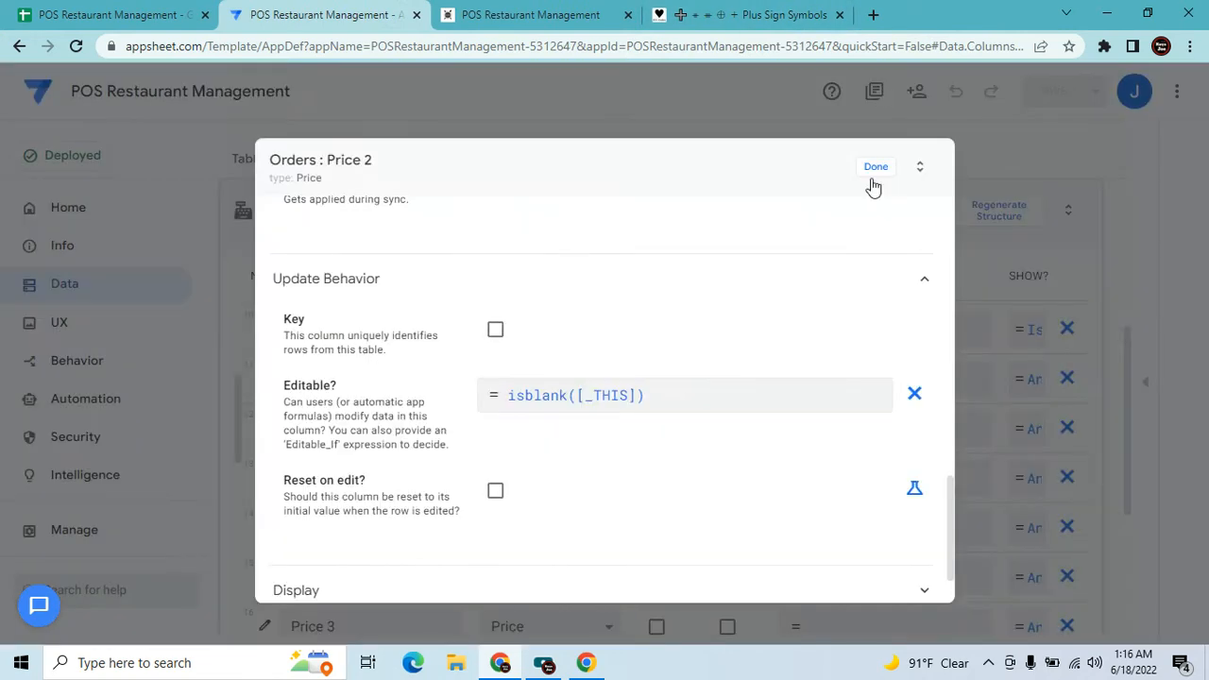
pyautogui.click(797, 17)
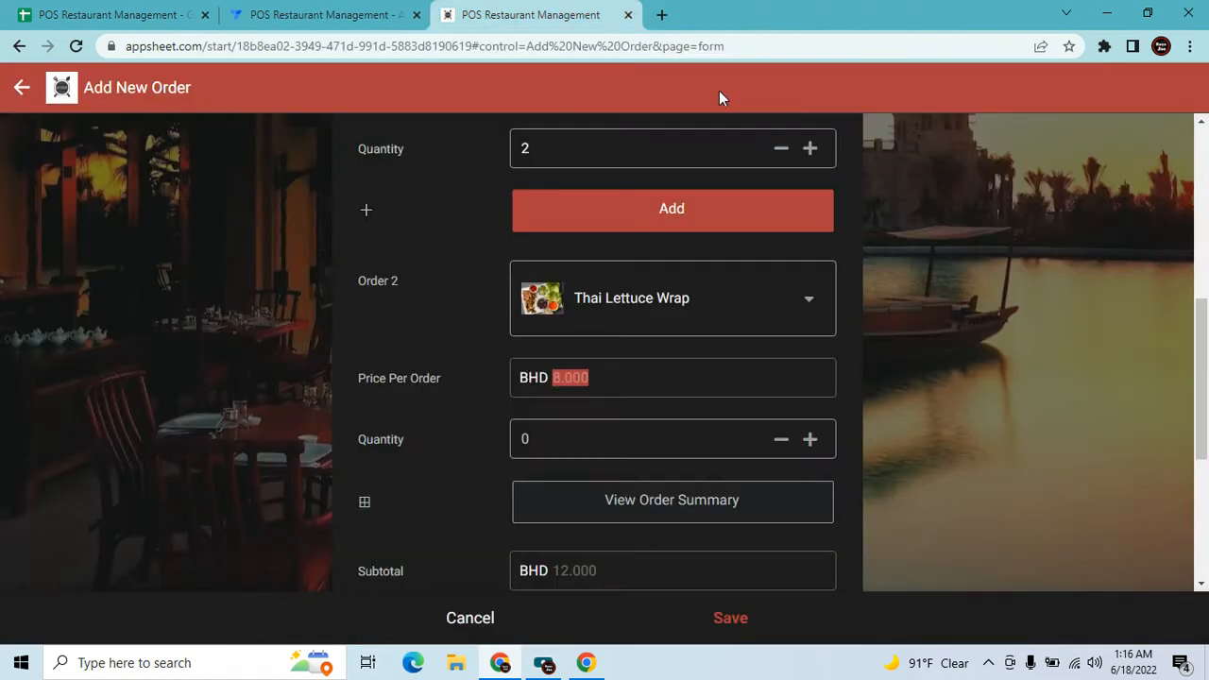
# Close the Price 2 column settings, and in the running app test Order 2's Quantity with 0 and -1 before setting it to 1.
pyautogui.click(364, 15)
pyautogui.click(874, 168)
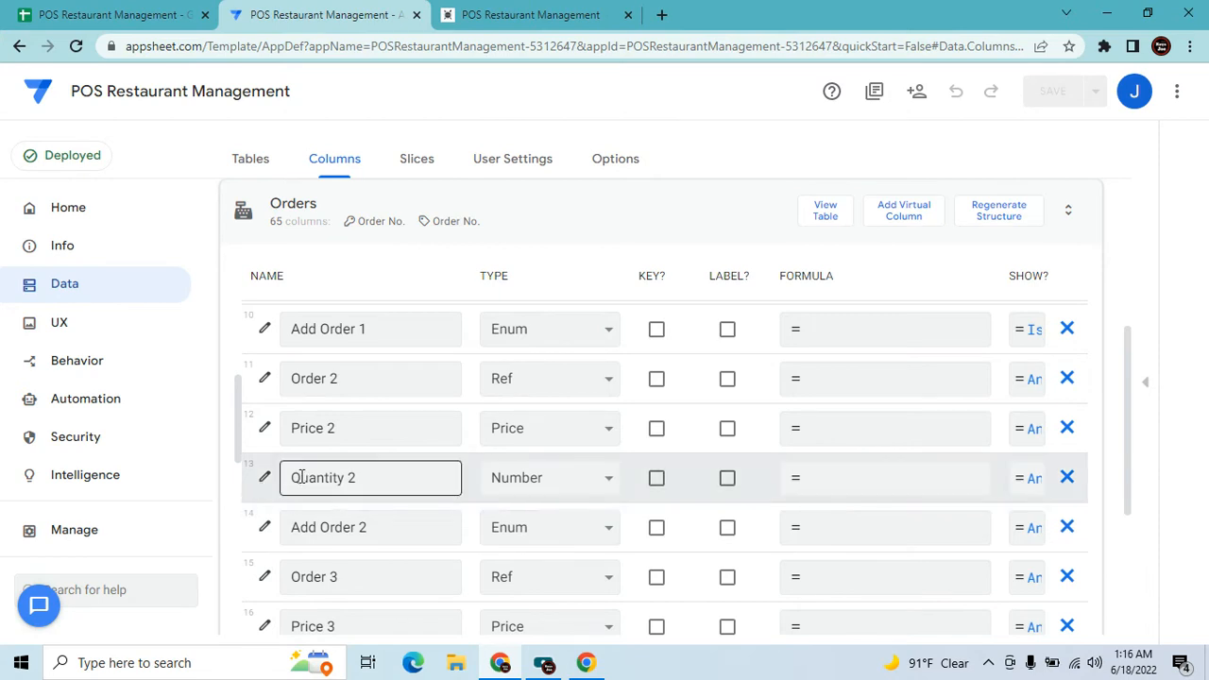
pyautogui.click(522, 11)
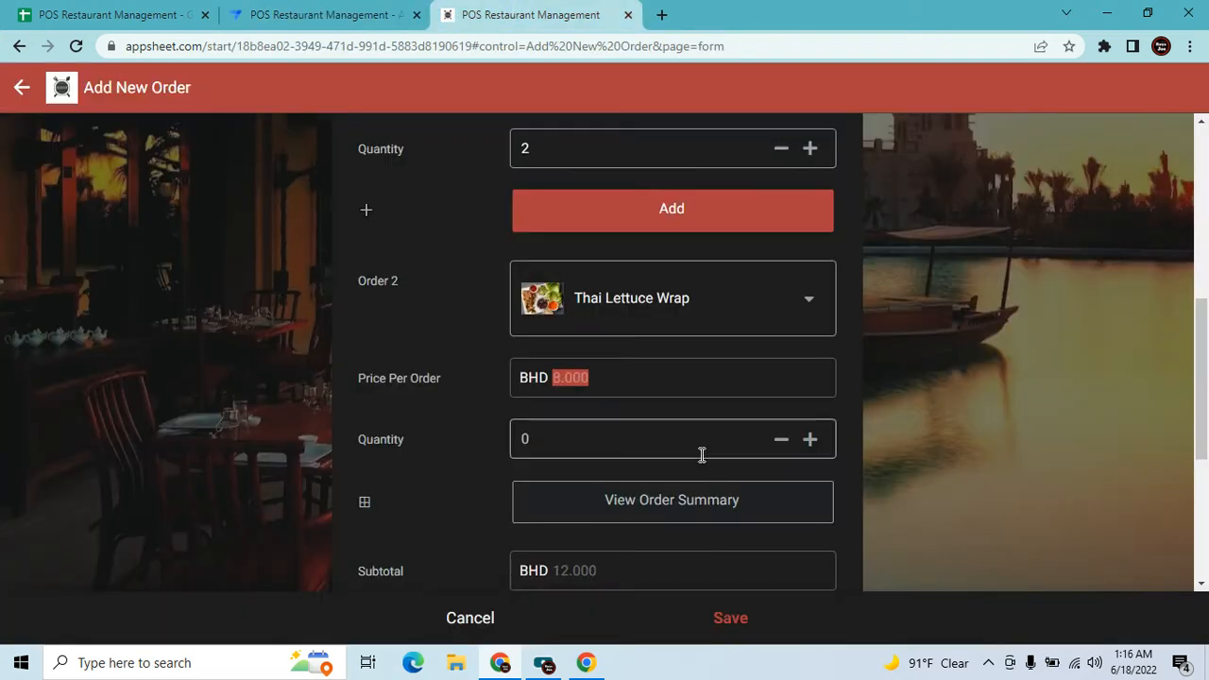
pyautogui.click(811, 441)
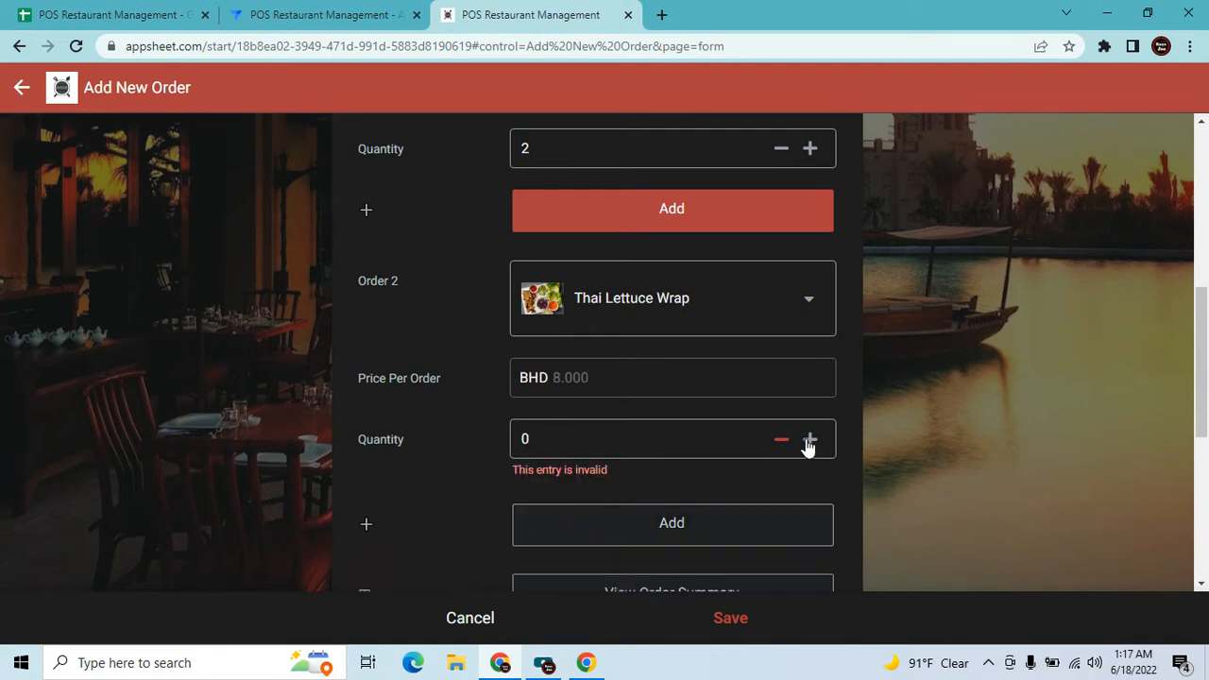
pyautogui.click(780, 442)
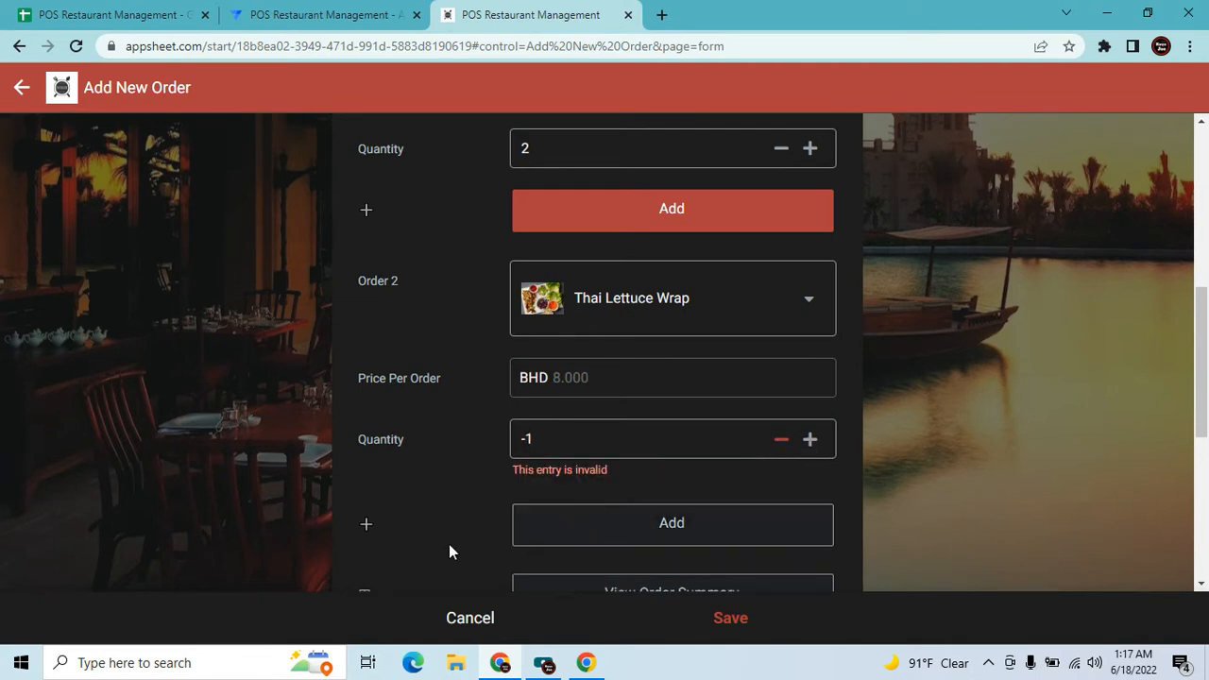
pyautogui.click(811, 441)
# In the editor, review the Quantity 2 column's Show_If expression and the Order 2 column's settings, closing both without changes.
pyautogui.click(298, 14)
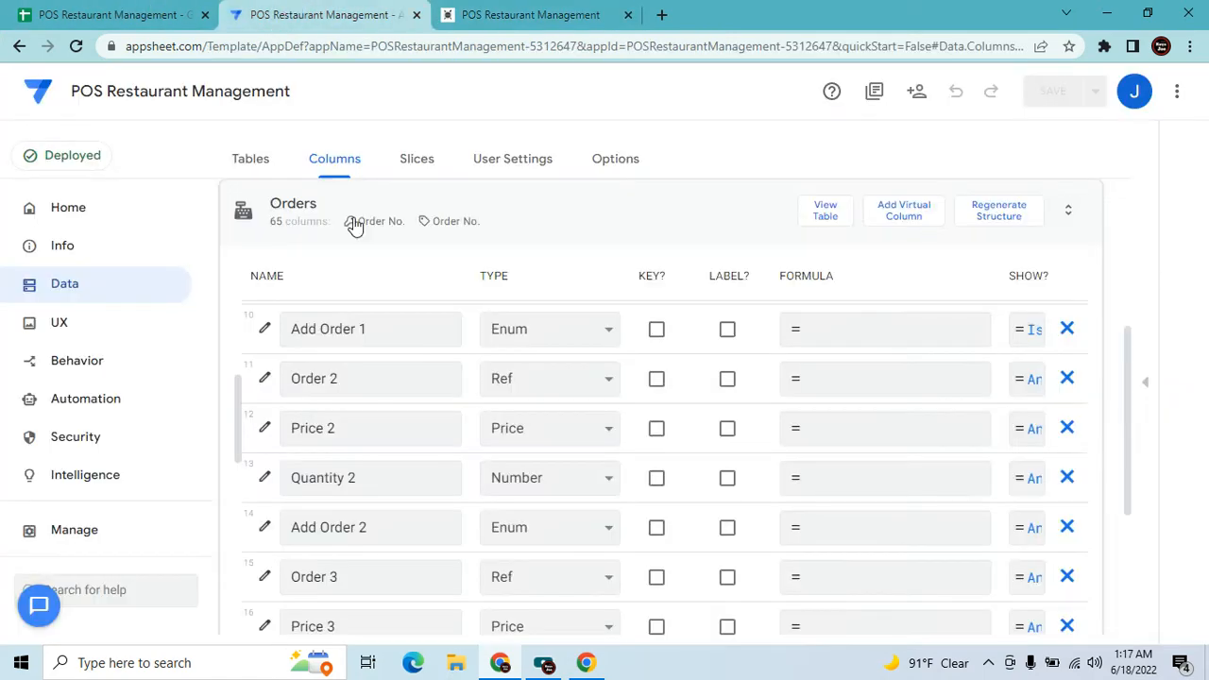
pyautogui.click(266, 480)
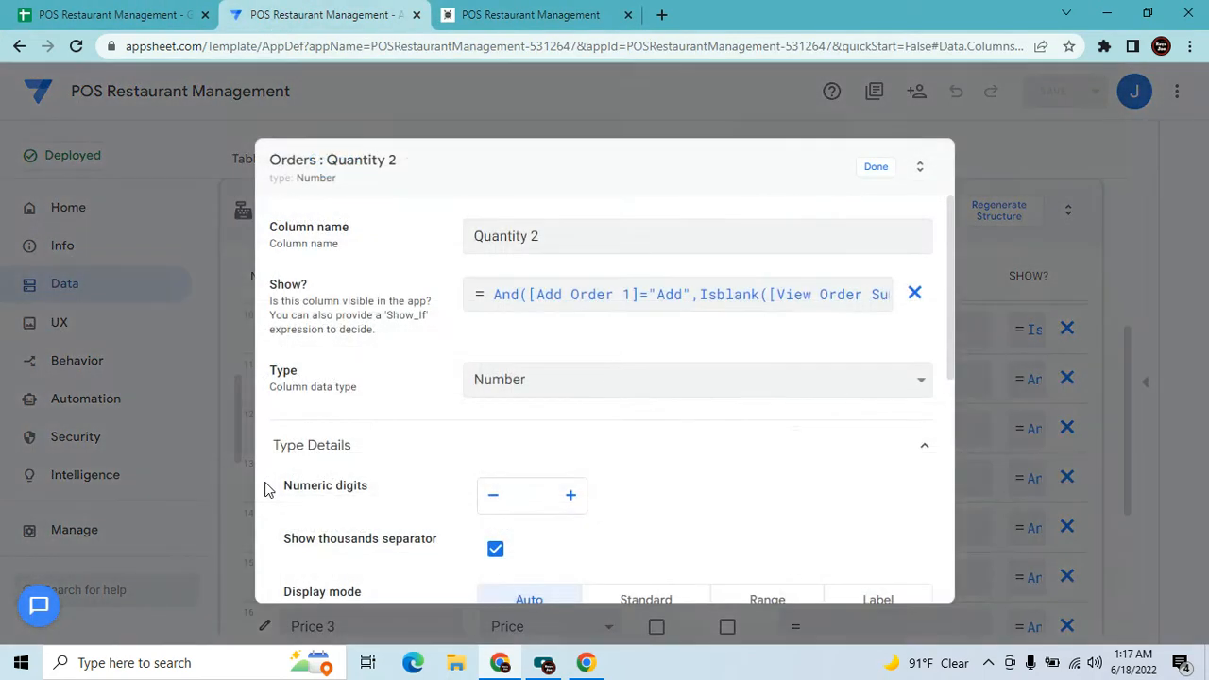
pyautogui.click(532, 307)
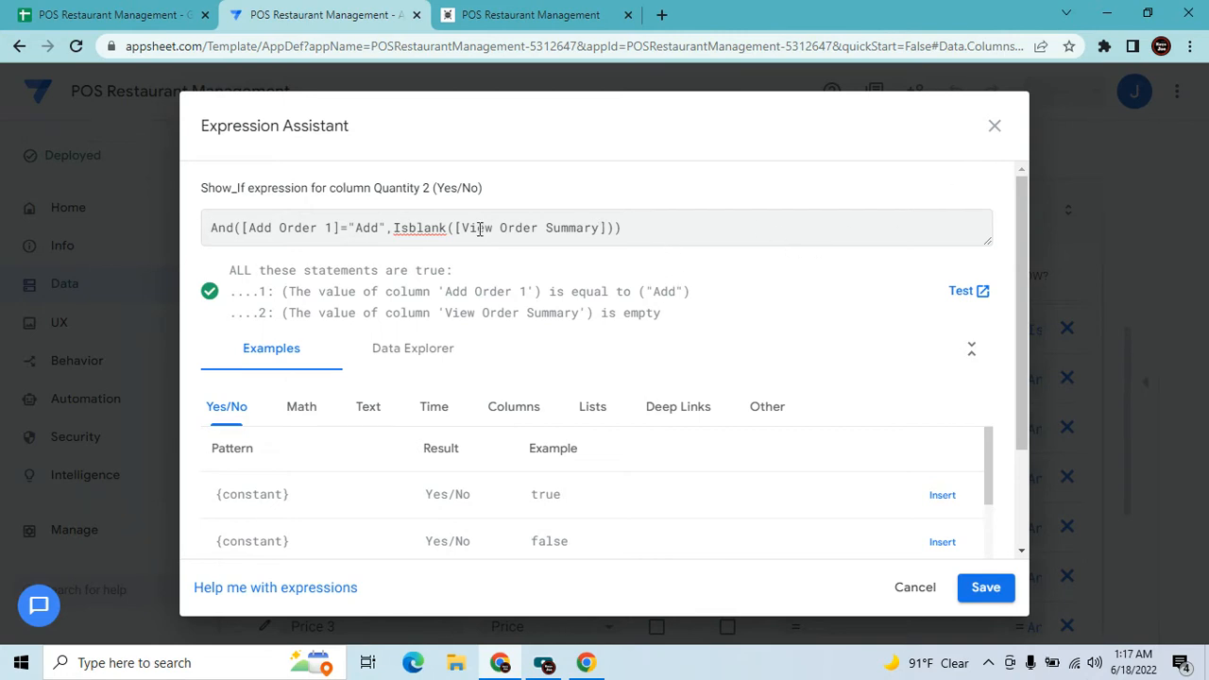
pyautogui.click(1000, 131)
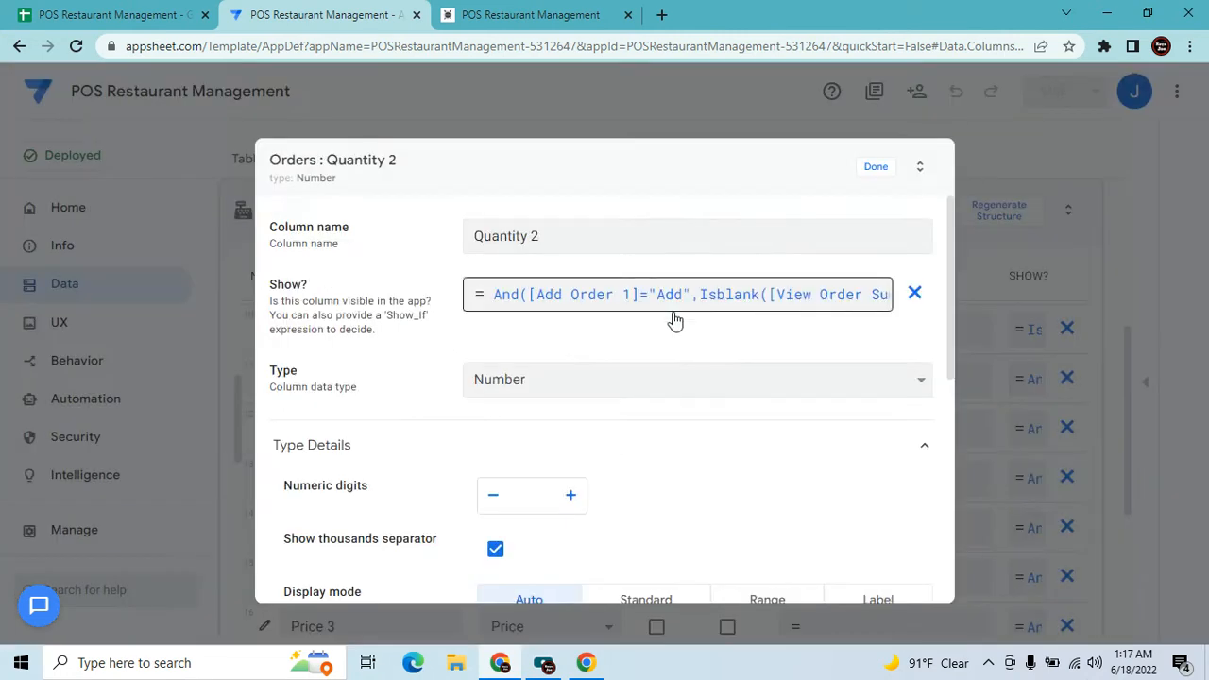
pyautogui.click(866, 171)
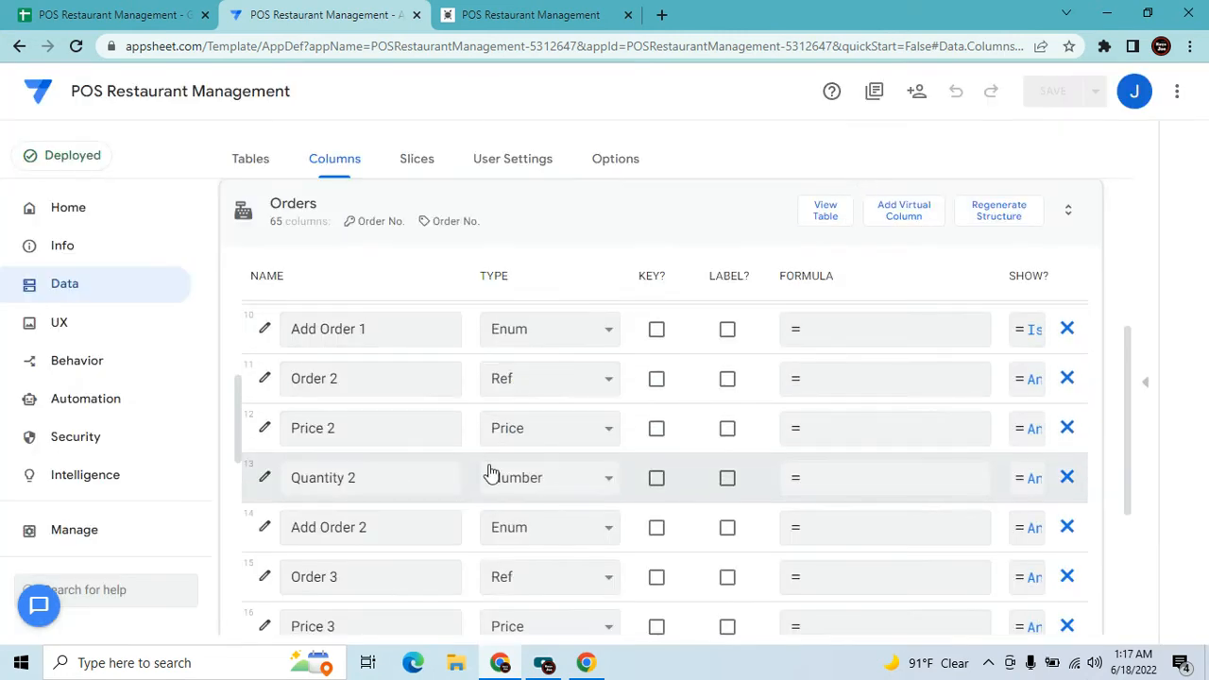
pyautogui.click(265, 381)
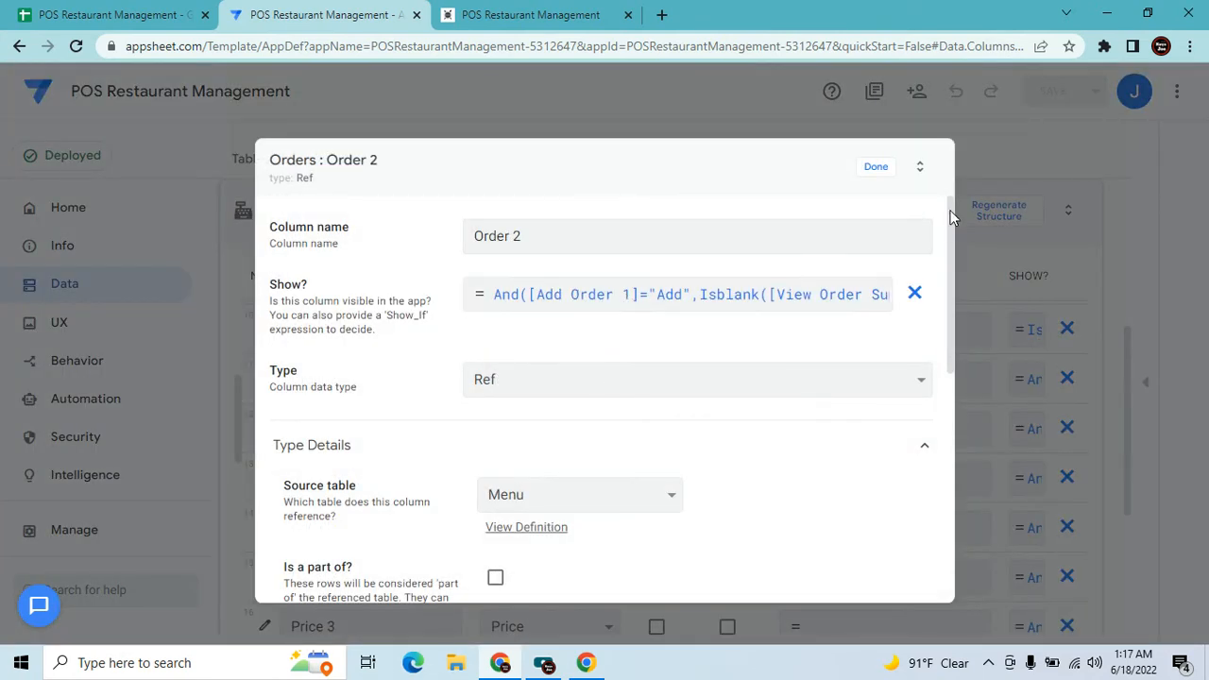
pyautogui.click(877, 176)
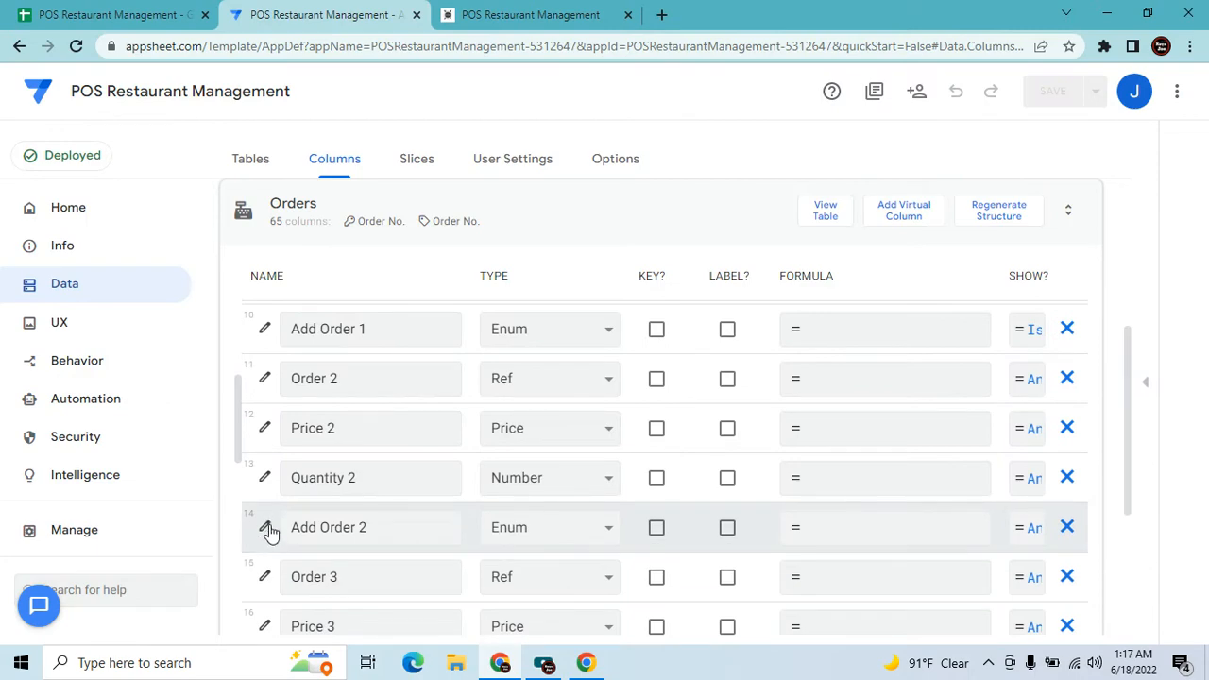
# Reopen the Quantity 2 column settings and open its Valid If formula under Data Validity.
pyautogui.click(266, 478)
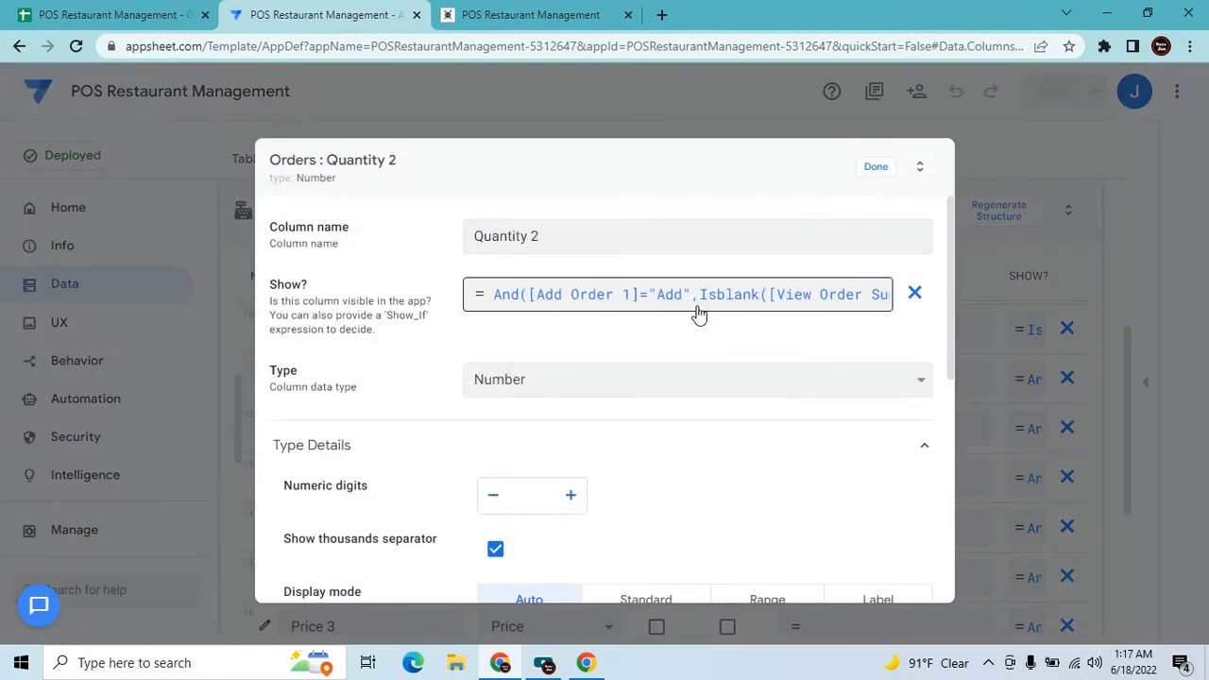
pyautogui.scroll(-5, 702, 491)
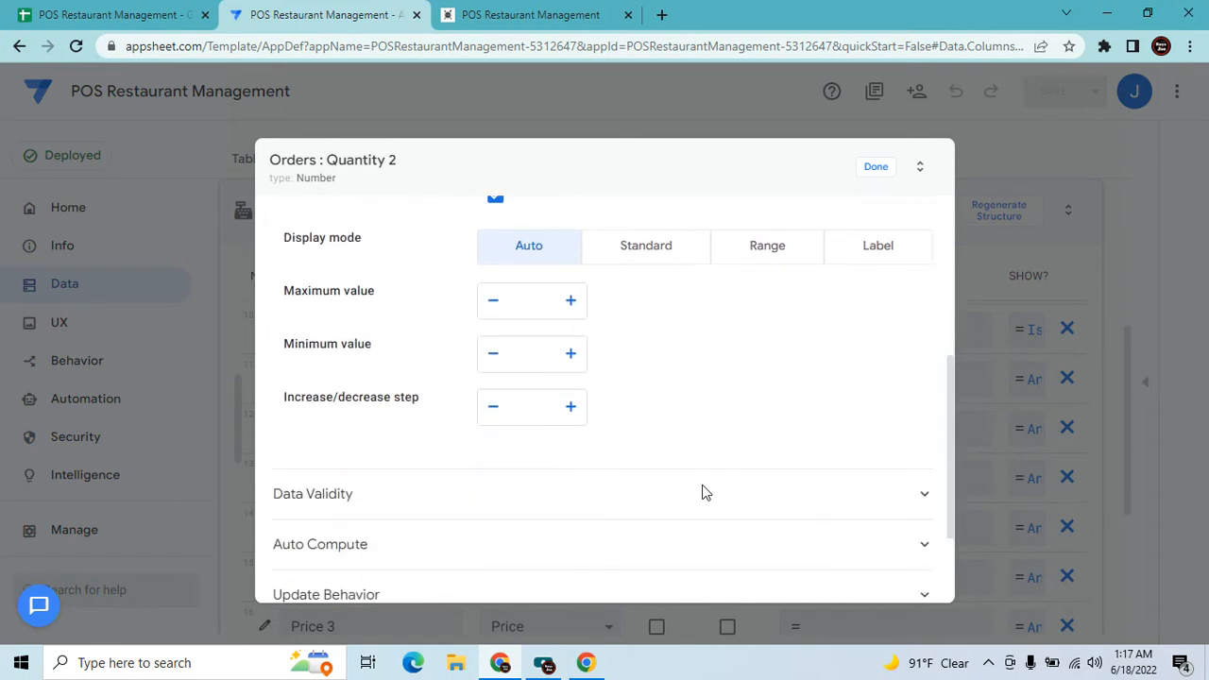
pyautogui.click(572, 405)
pyautogui.scroll(-1, 706, 415)
pyautogui.scroll(1, 706, 416)
pyautogui.click(598, 412)
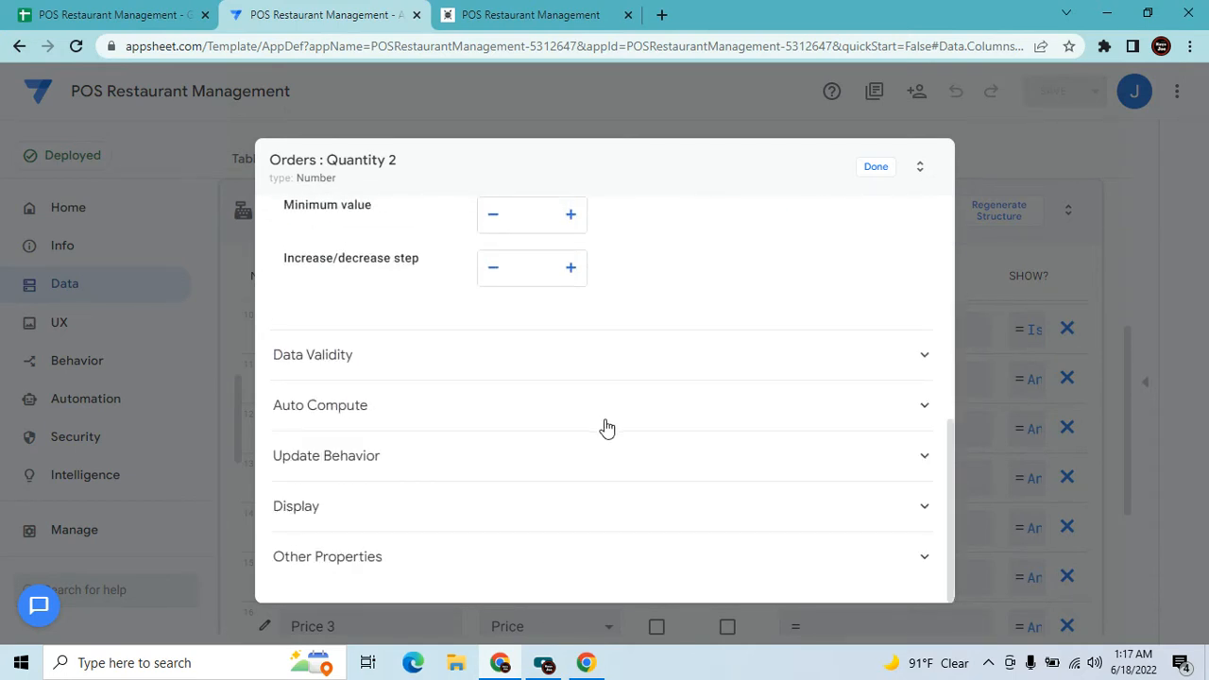
pyautogui.click(355, 370)
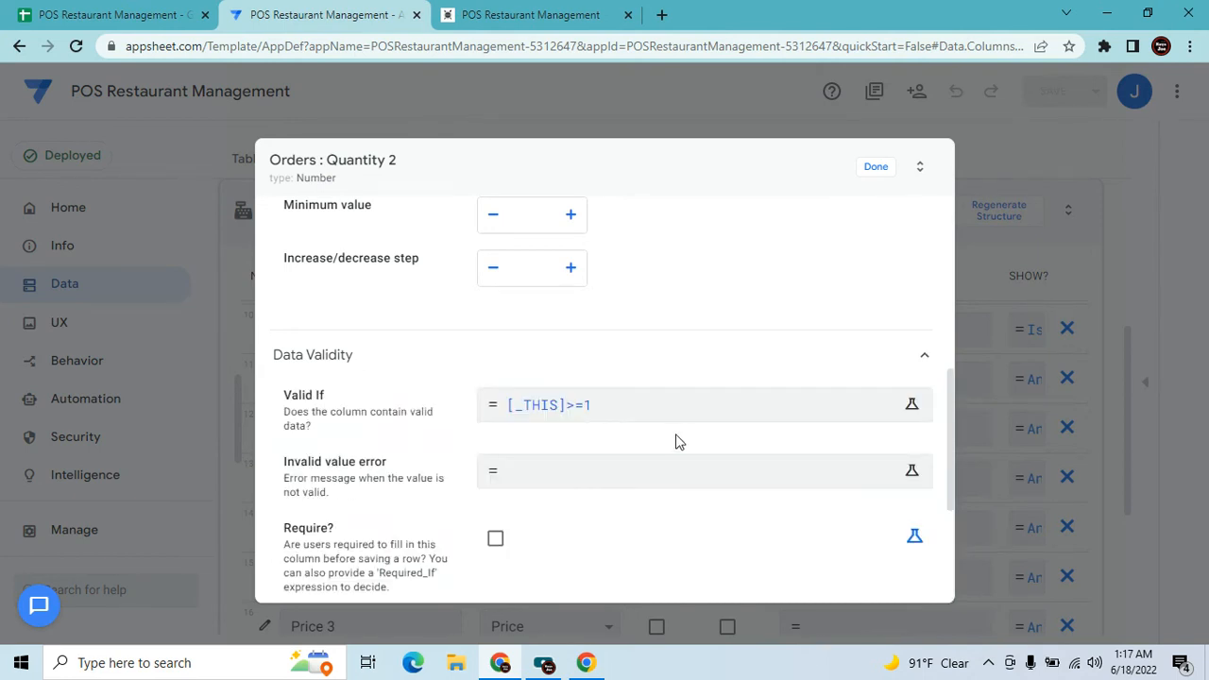
pyautogui.click(576, 420)
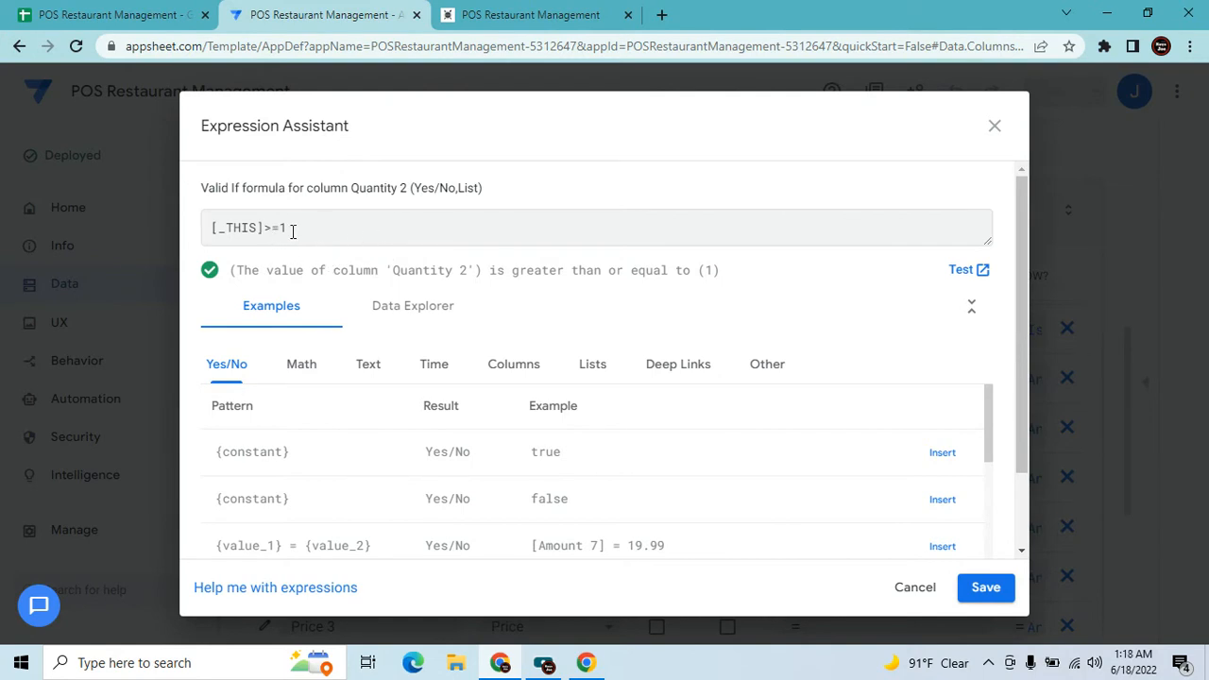
# In the running app, lower Order 2's Quantity to 0 to test the validity rule, and raise it again.
pyautogui.click(586, 14)
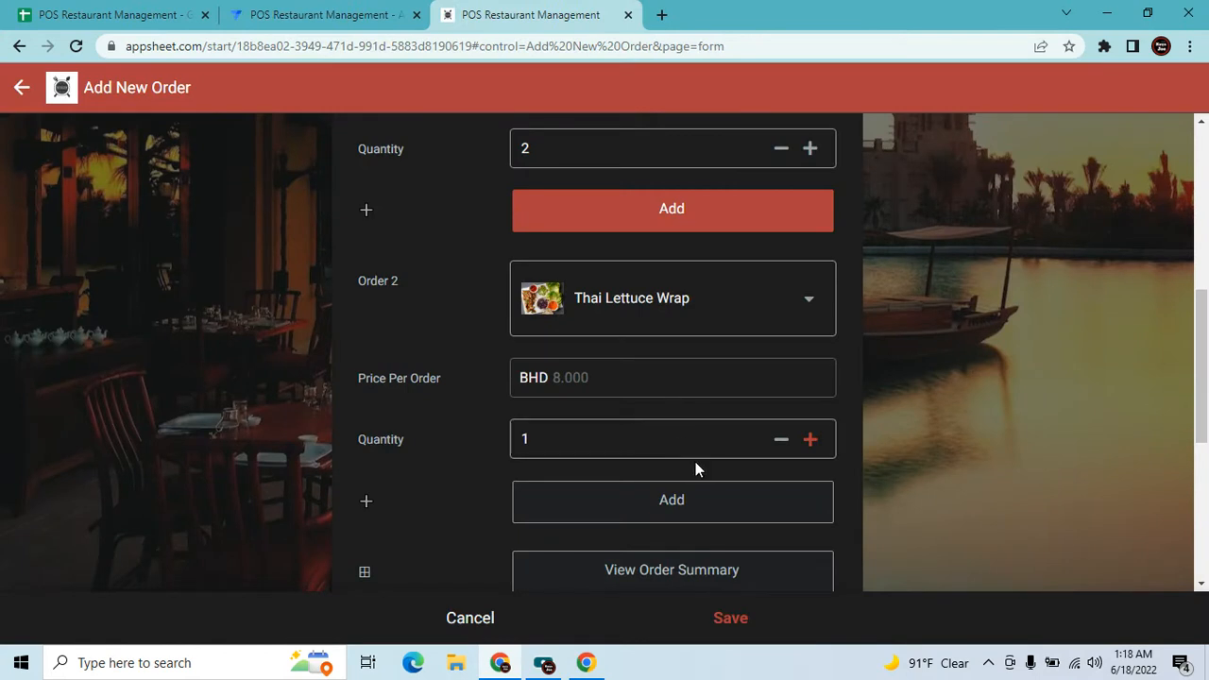
pyautogui.click(545, 446)
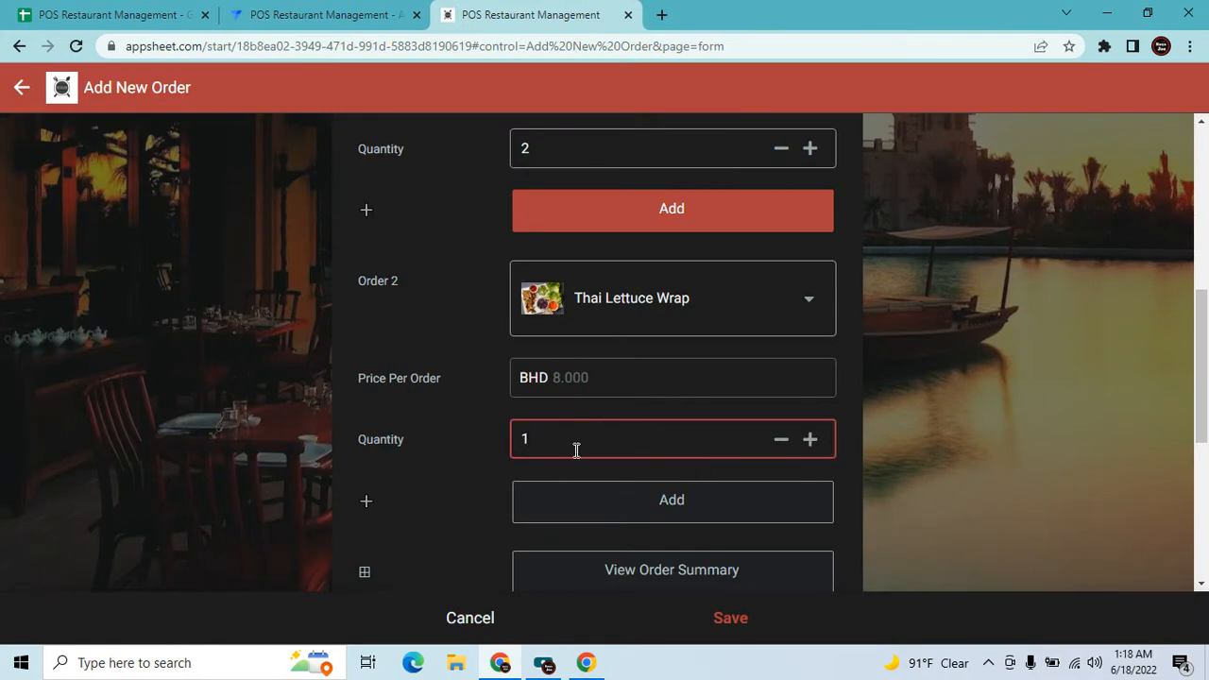
pyautogui.click(781, 440)
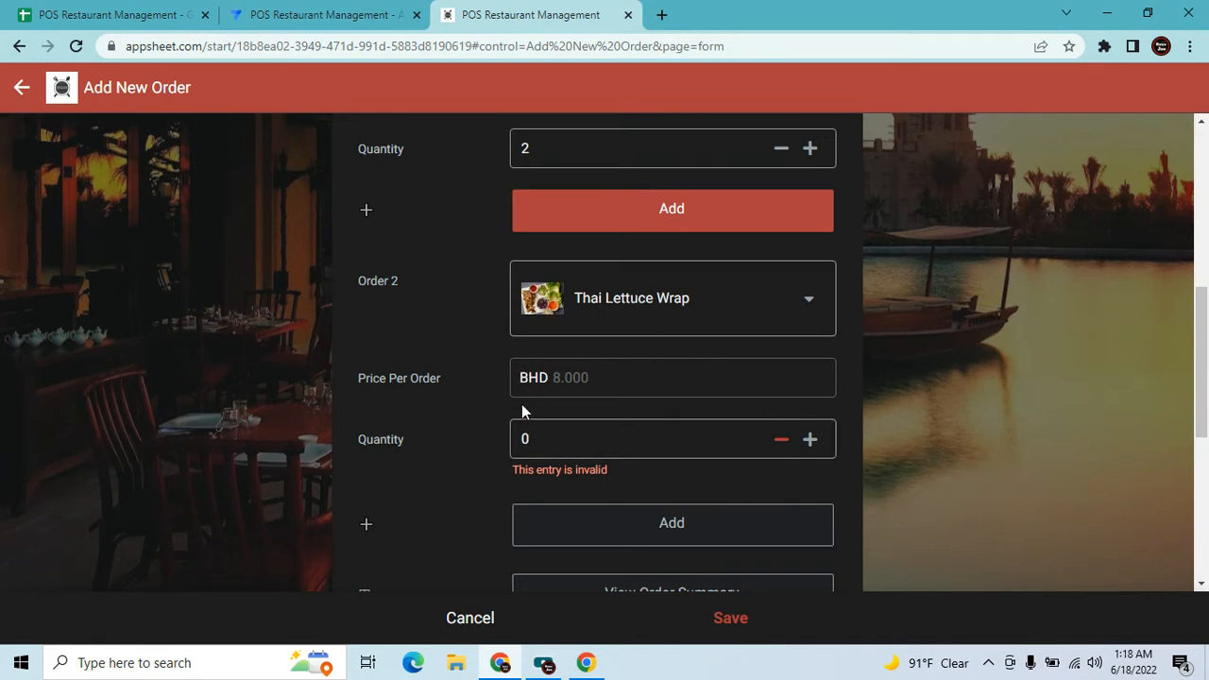
pyautogui.click(542, 438)
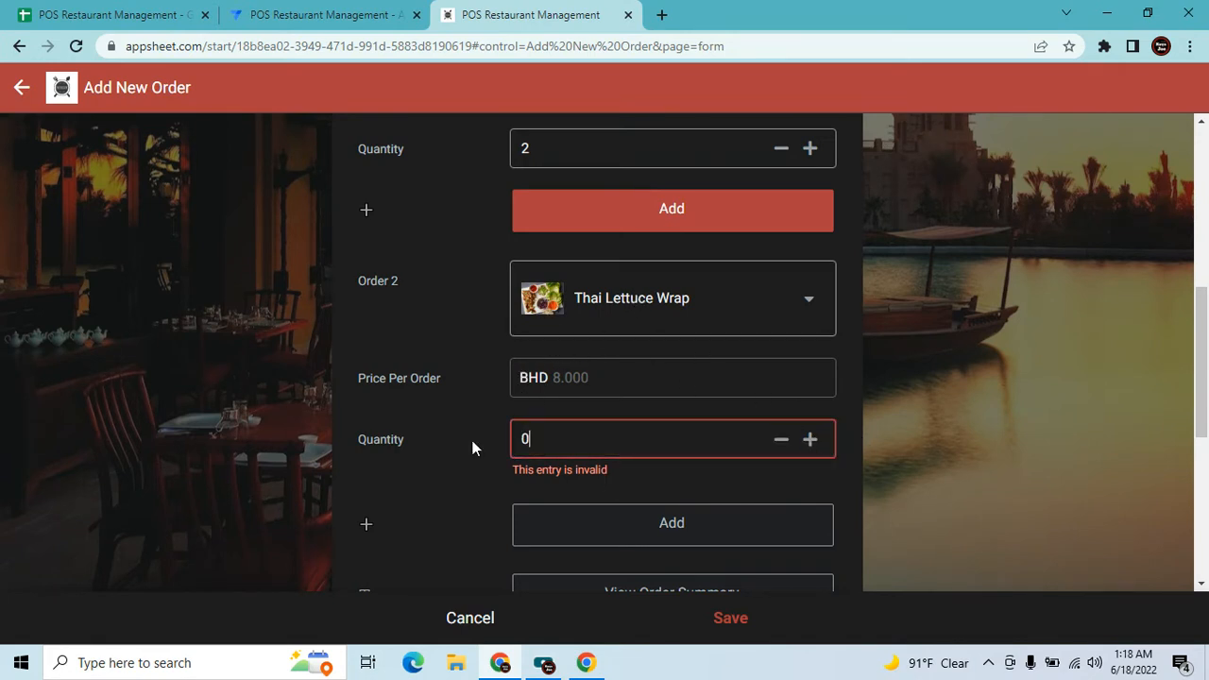
pyautogui.click(803, 441)
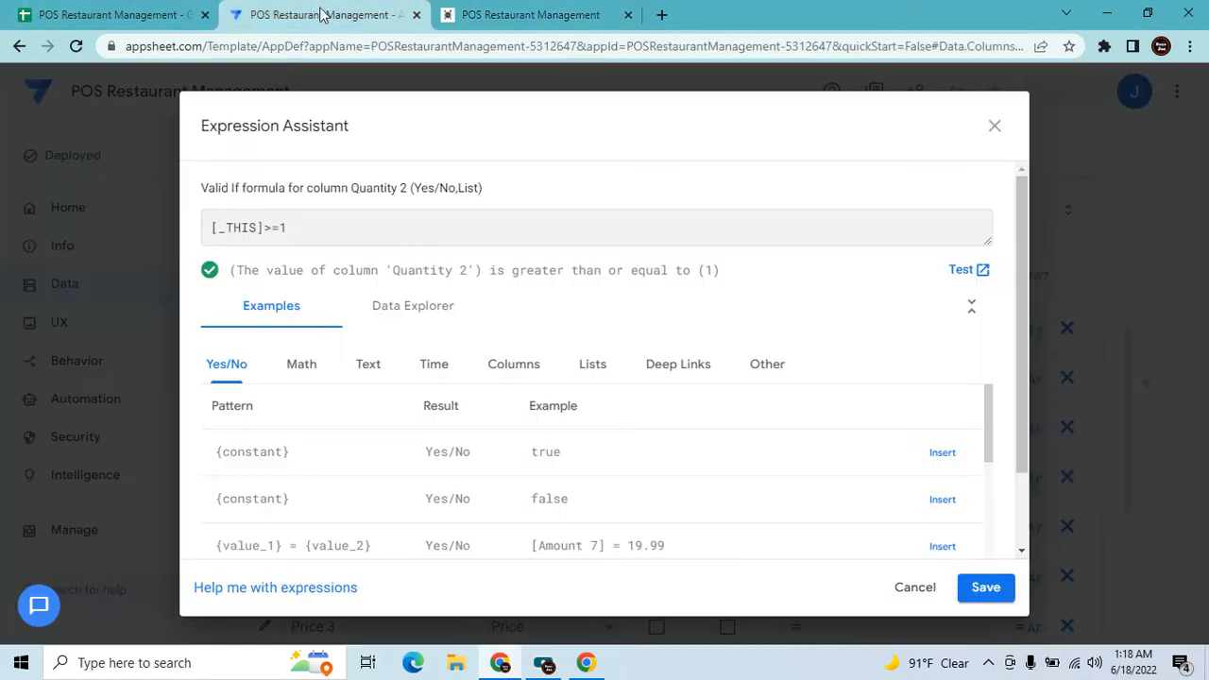
# Return to the editor and close the Quantity 2 Valid If formula and column settings without changes.
pyautogui.click(321, 14)
pyautogui.click(997, 125)
pyautogui.click(874, 167)
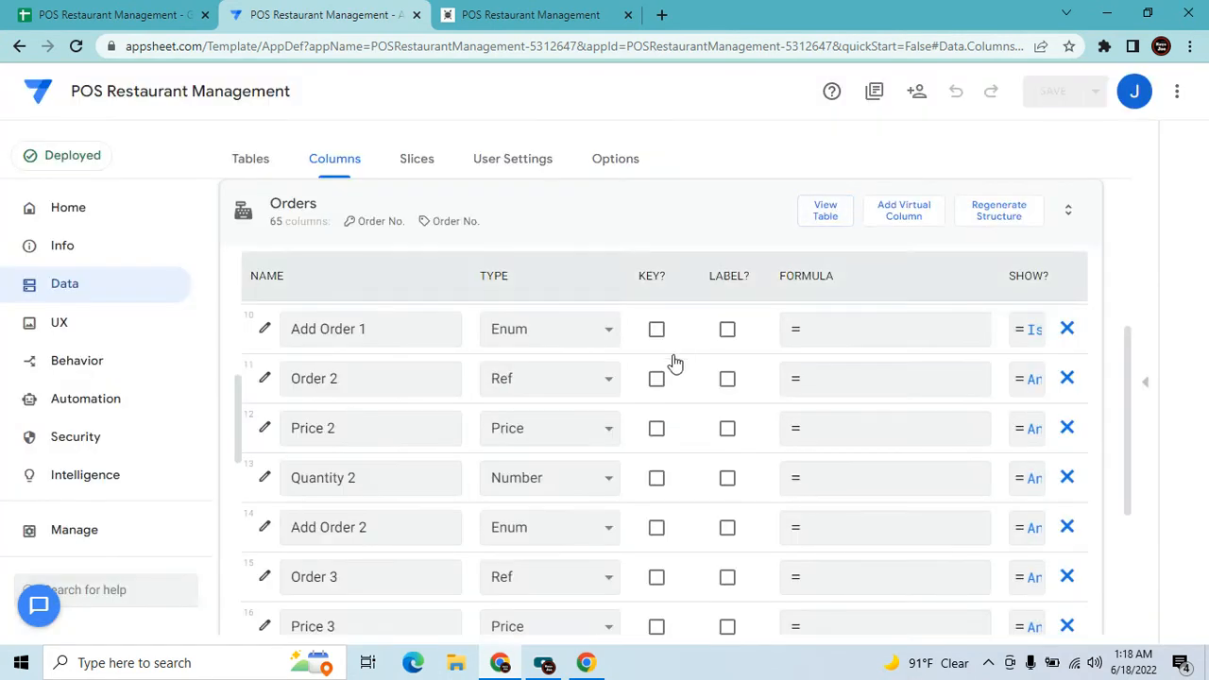
# Look through the Orders table's repeated order columns up to Order 8, and check the Add Order 6 column's settings without changing them.
pyautogui.scroll(-1, 424, 481)
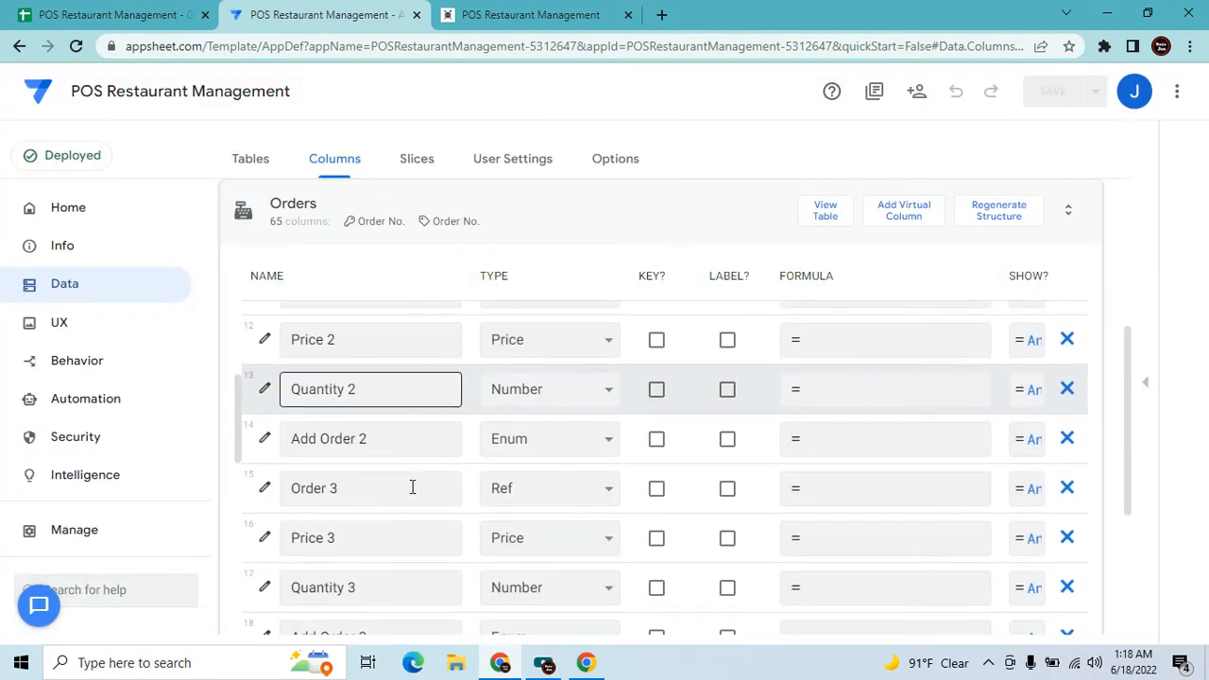
pyautogui.scroll(-1, 432, 510)
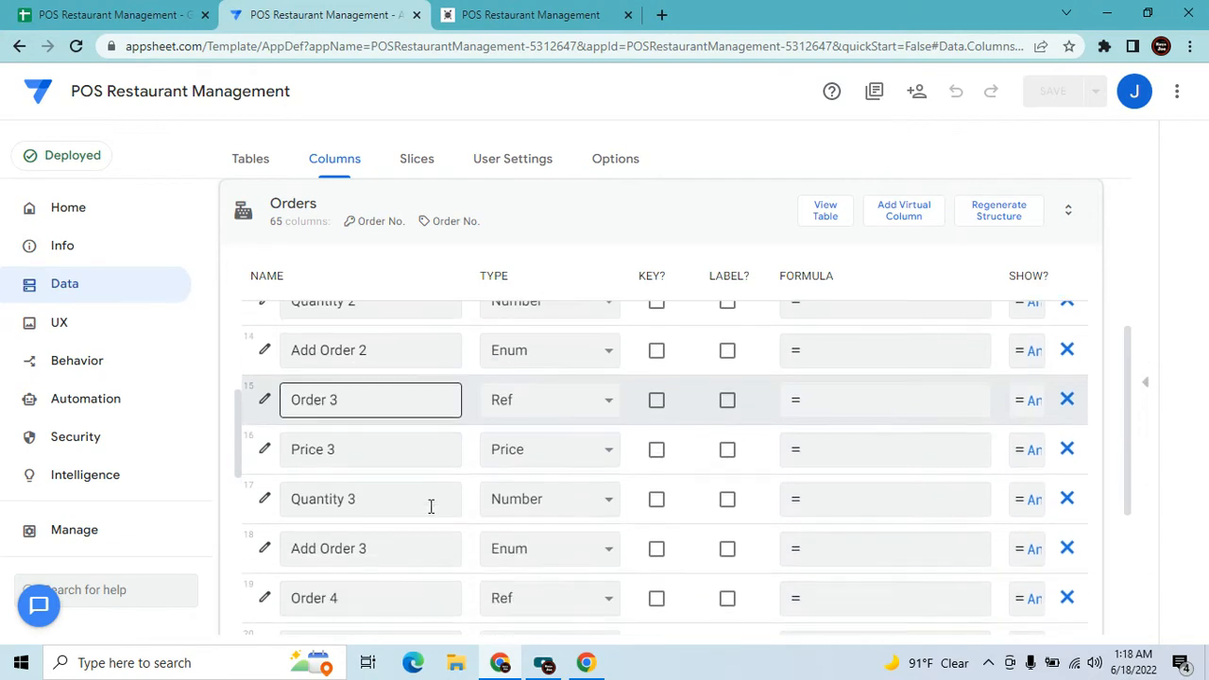
pyautogui.scroll(-1, 436, 472)
pyautogui.scroll(-1, 435, 464)
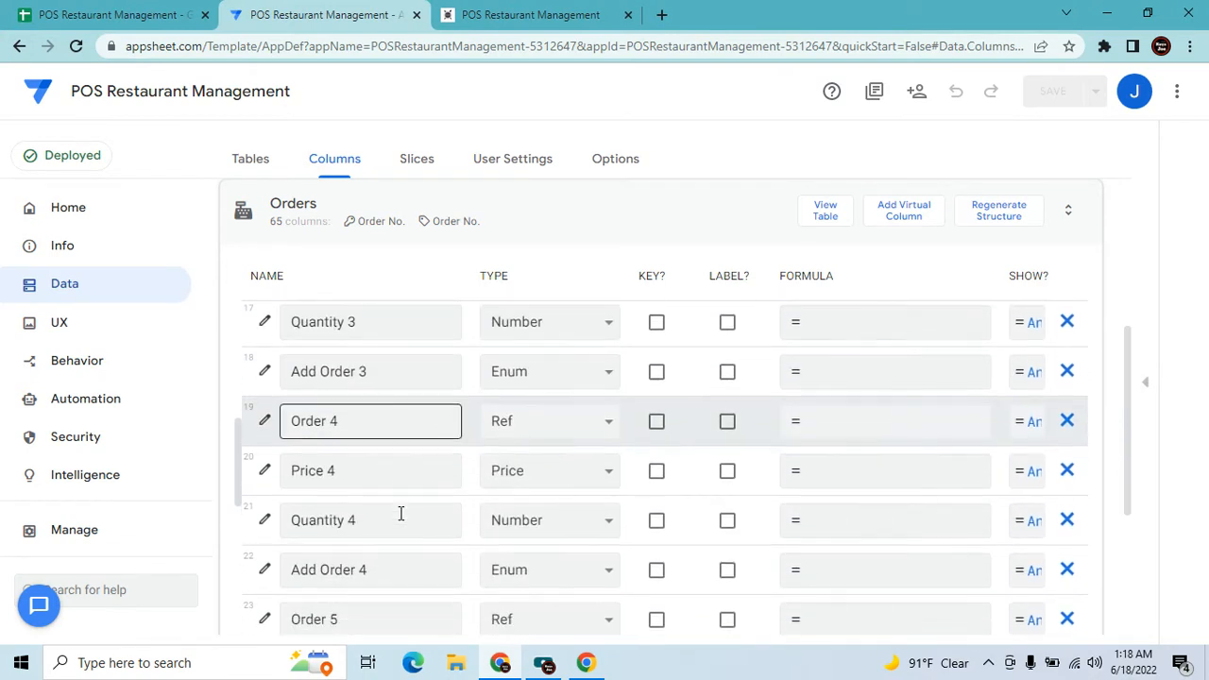
pyautogui.scroll(-3, 399, 515)
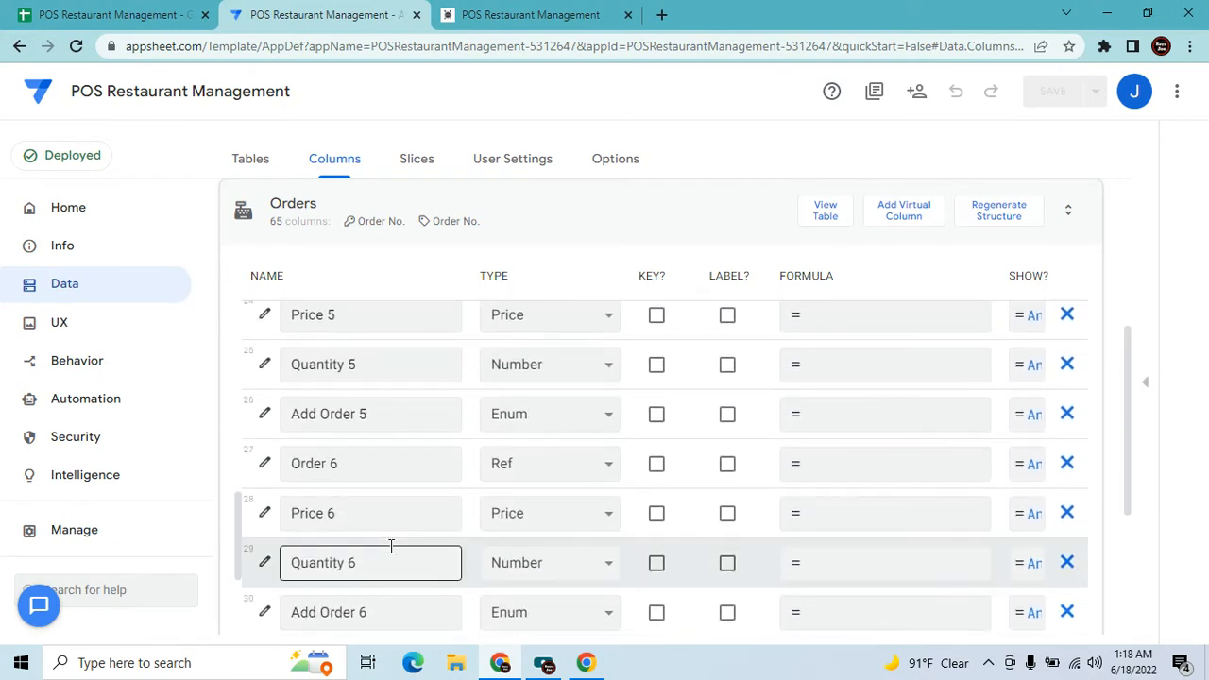
pyautogui.scroll(-3, 381, 515)
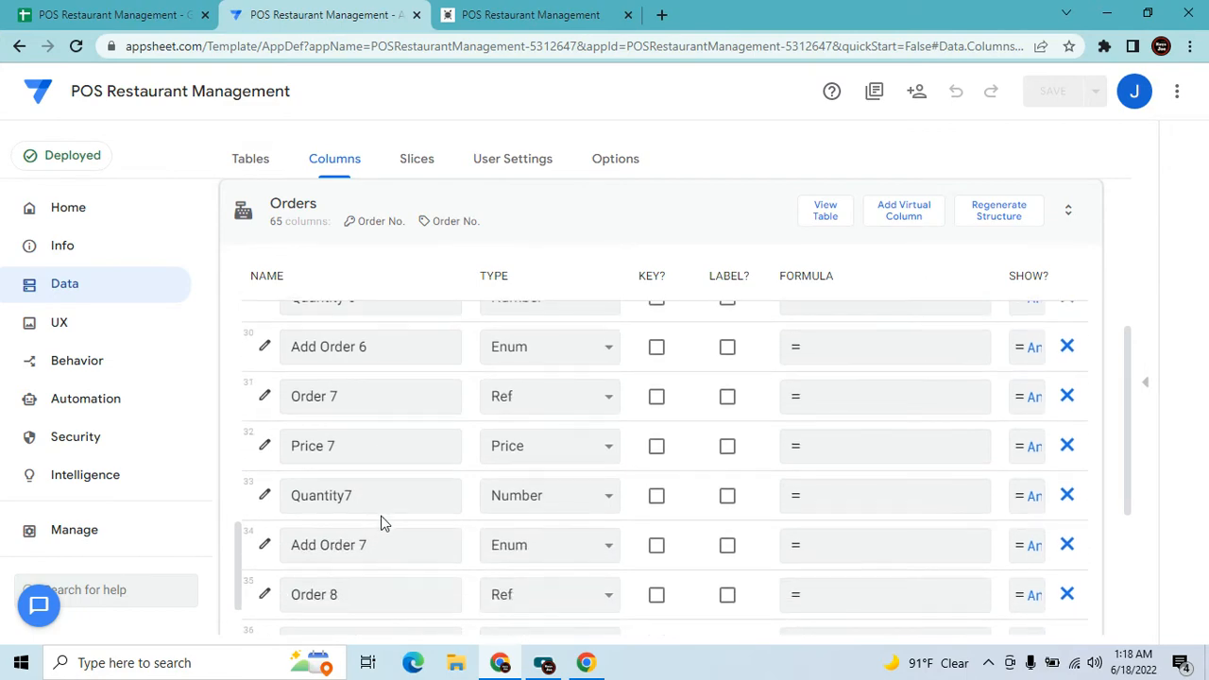
pyautogui.scroll(1, 313, 475)
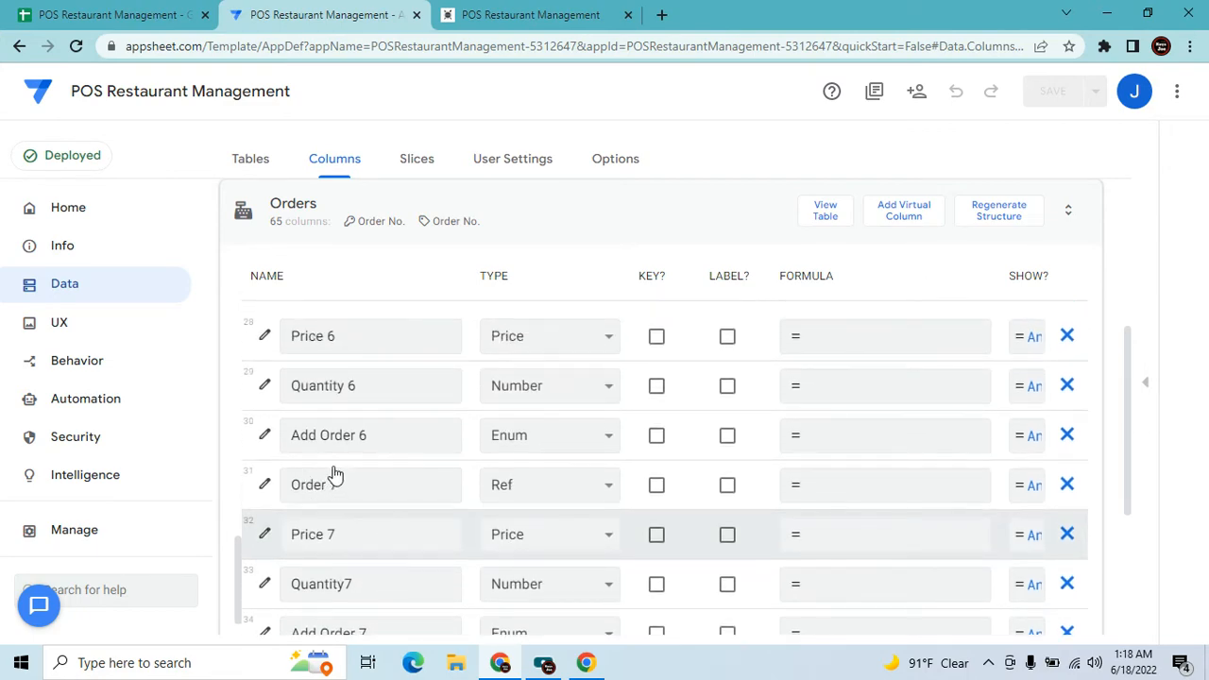
pyautogui.click(263, 436)
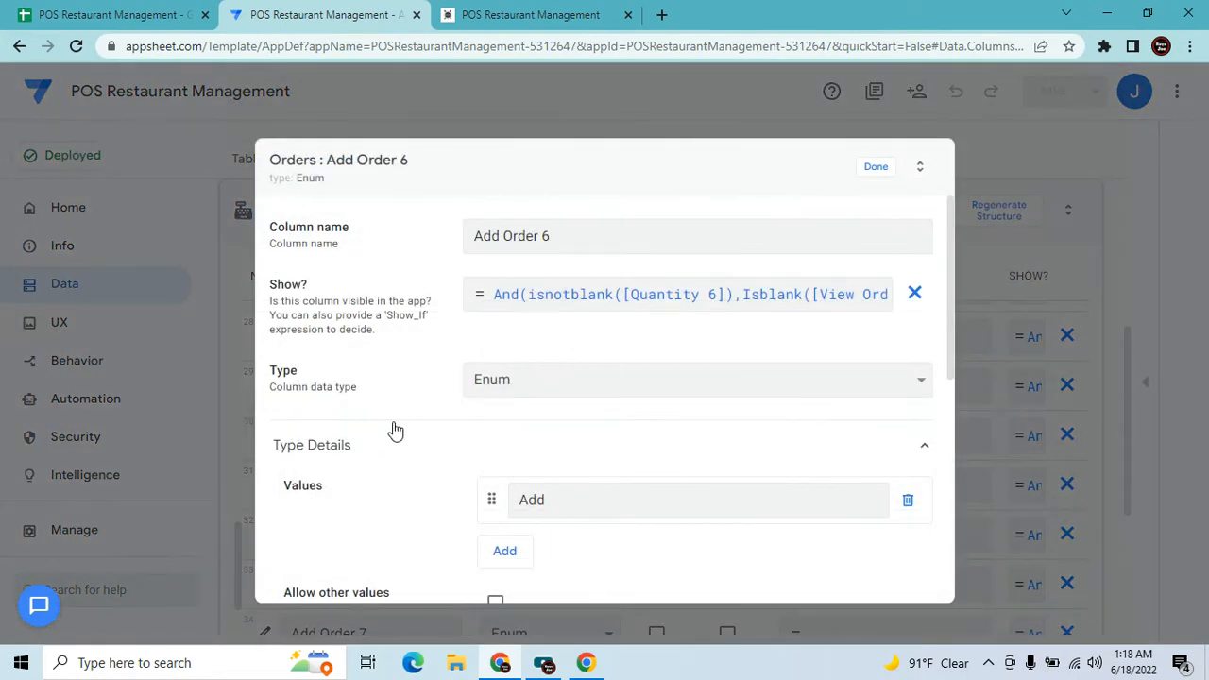
pyautogui.click(878, 170)
# Review the Add Order 2 column's Show? condition without changes, and open the Order 3 column's Show_If expression.
pyautogui.scroll(7, 311, 470)
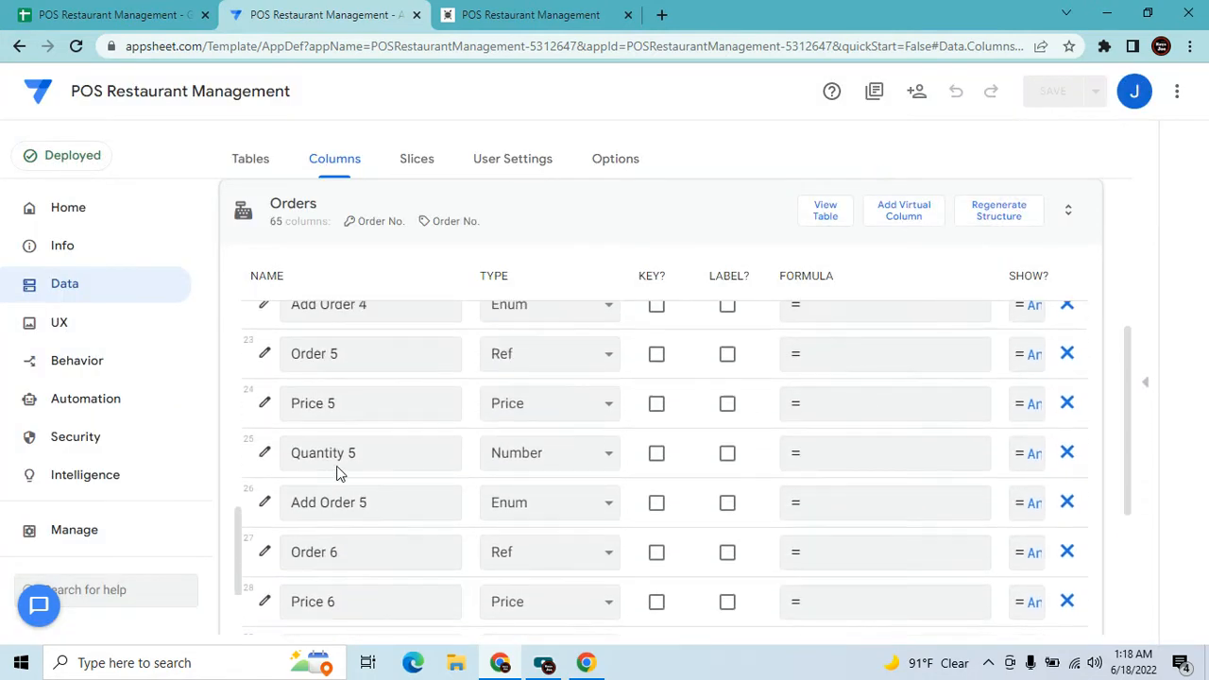
pyautogui.scroll(1, 339, 465)
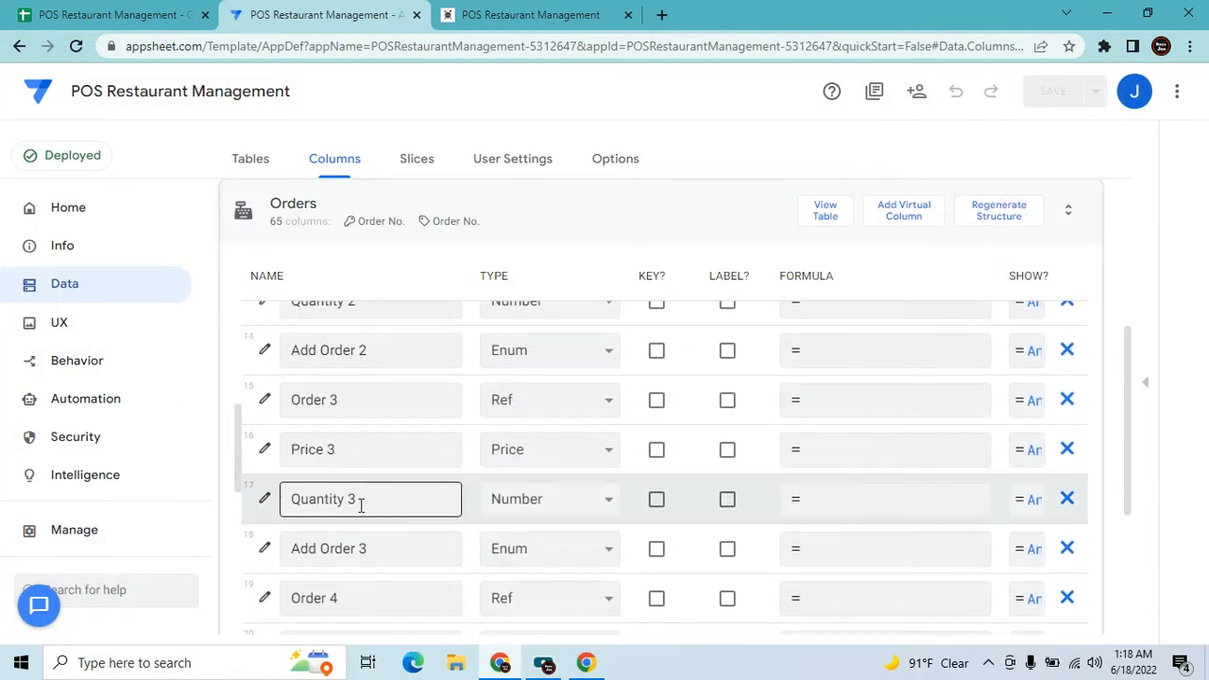
pyautogui.click(265, 353)
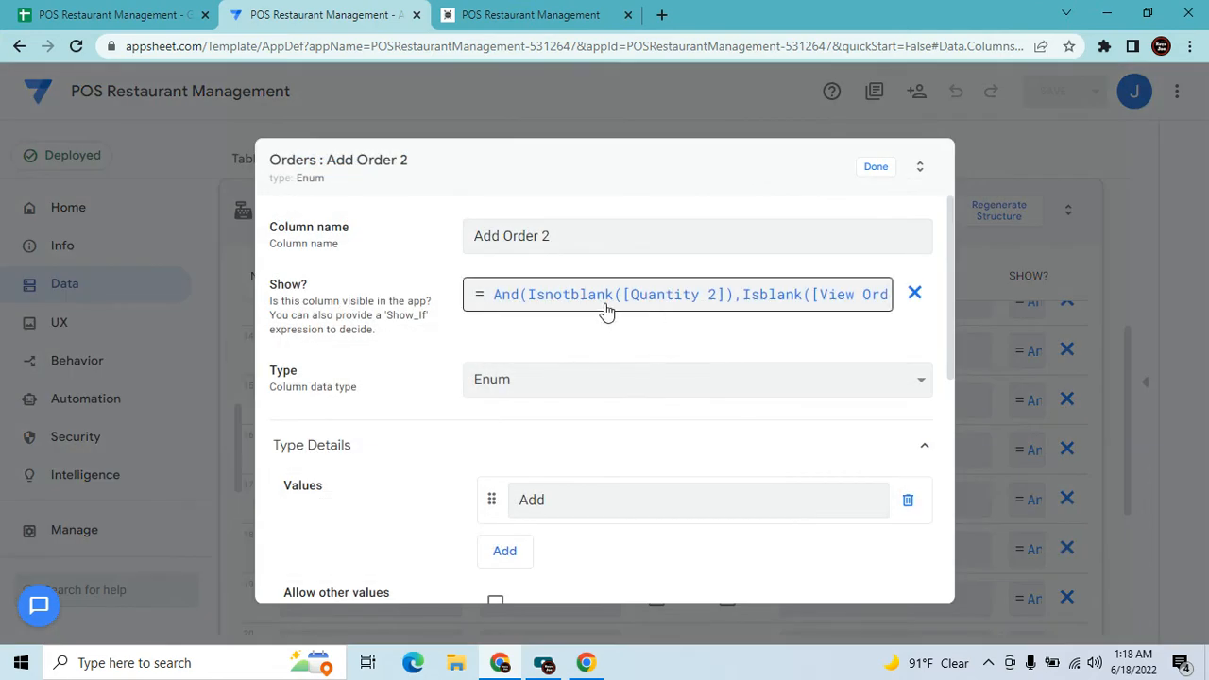
pyautogui.click(876, 169)
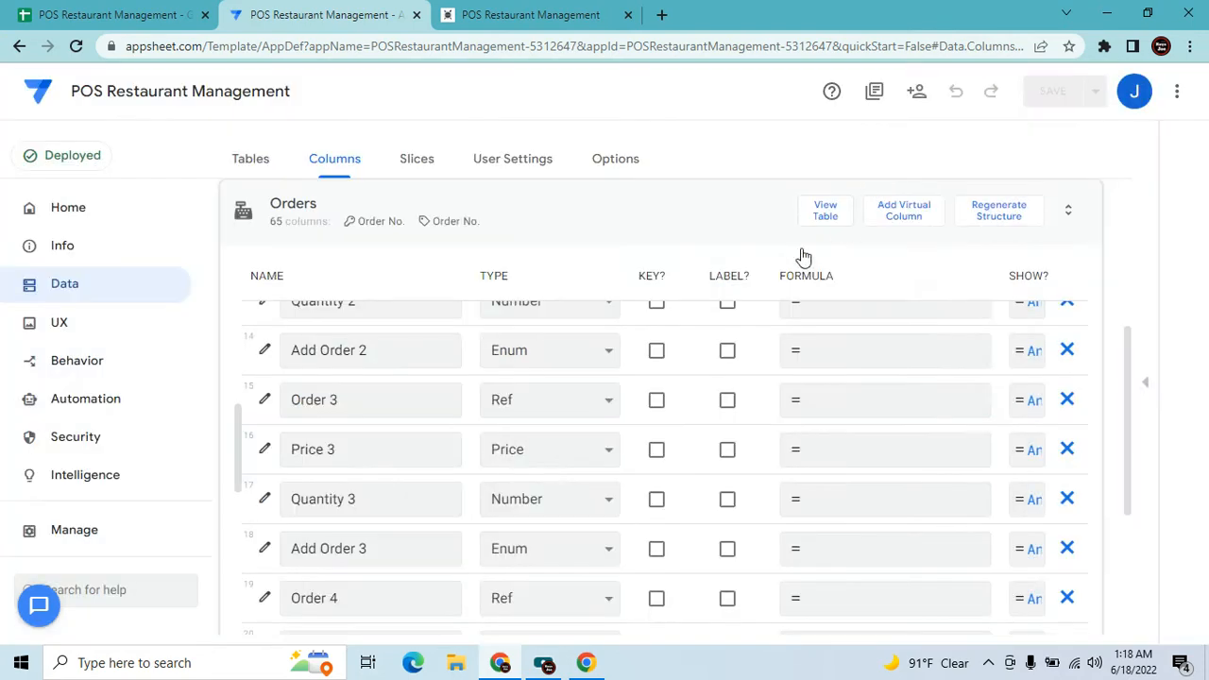
pyautogui.click(265, 401)
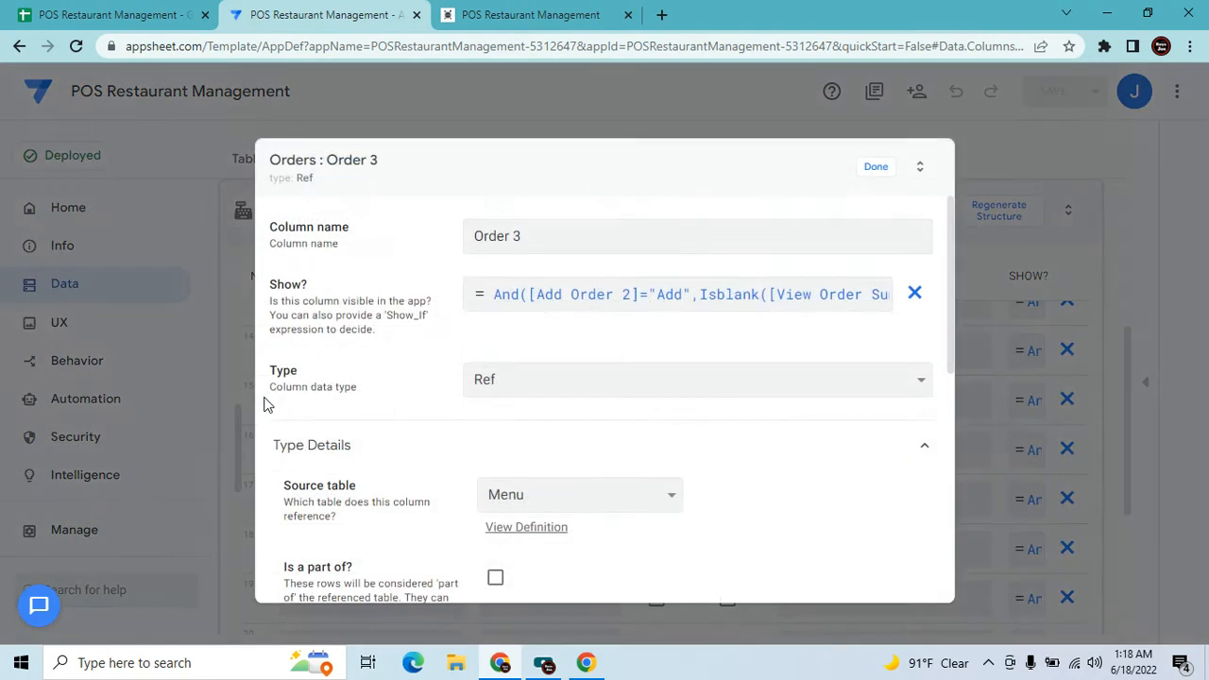
pyautogui.click(686, 301)
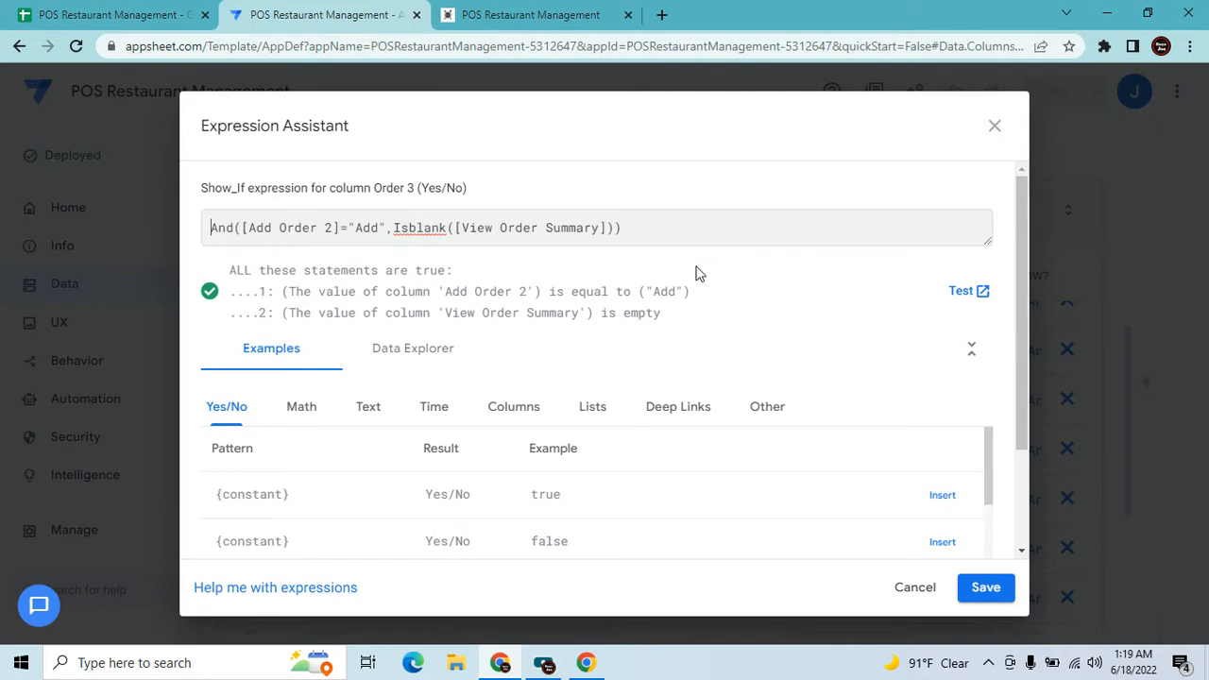
# In the running app's order form, toggle the Add option below Order 2 off and on to test the Order 3 fields' visibility.
pyautogui.click(524, 15)
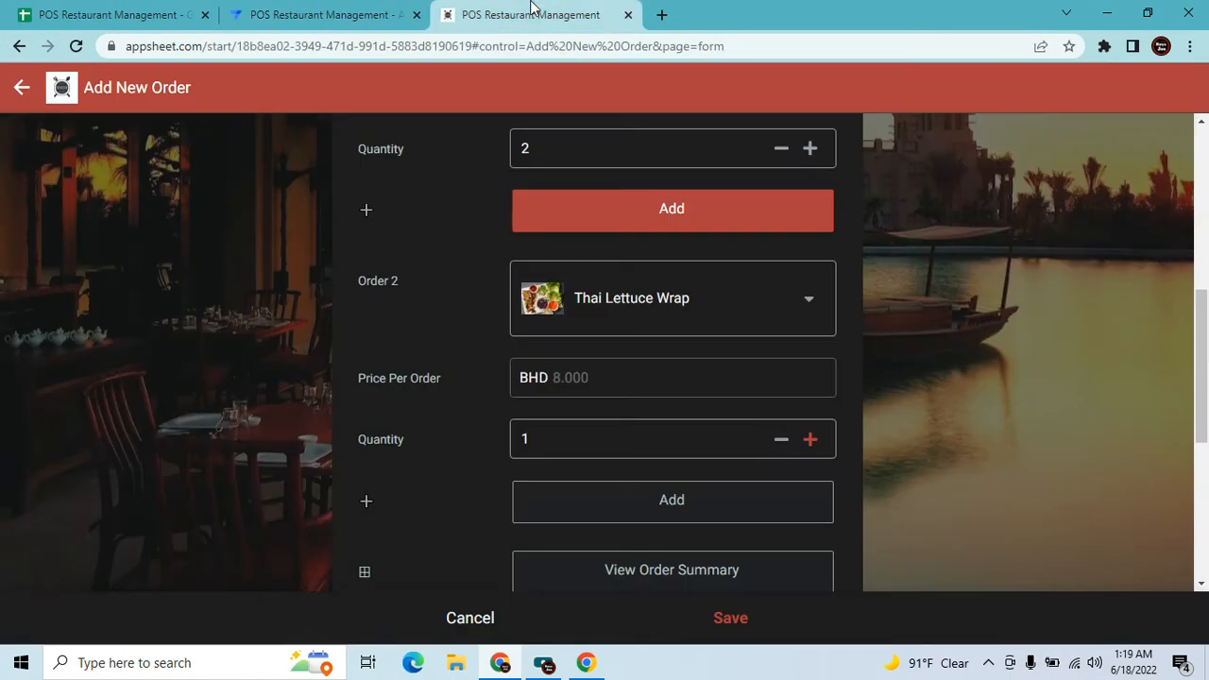
pyautogui.click(726, 499)
pyautogui.scroll(-1, 728, 498)
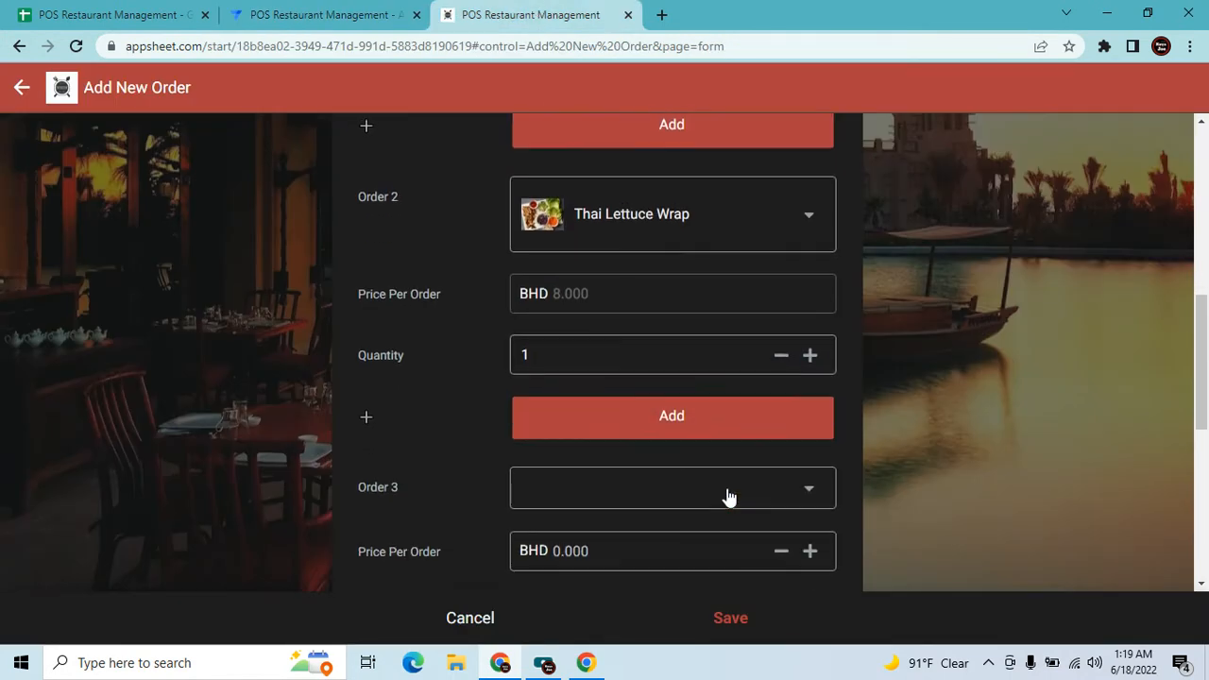
pyautogui.click(696, 412)
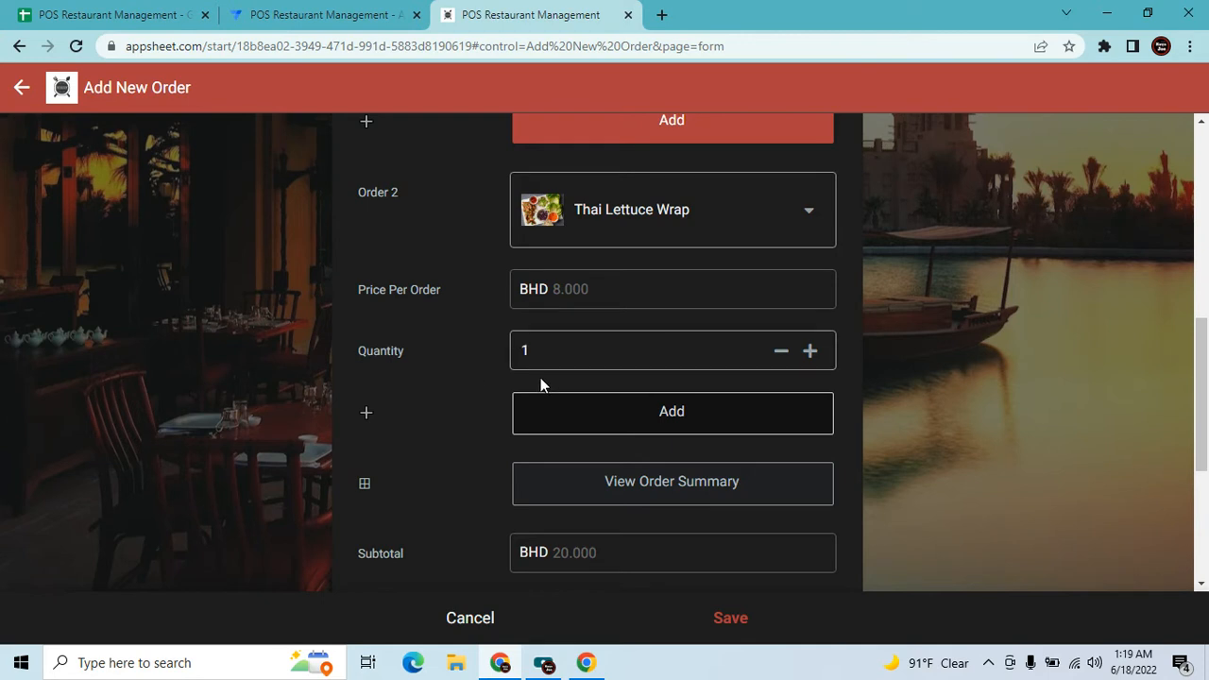
pyautogui.click(660, 425)
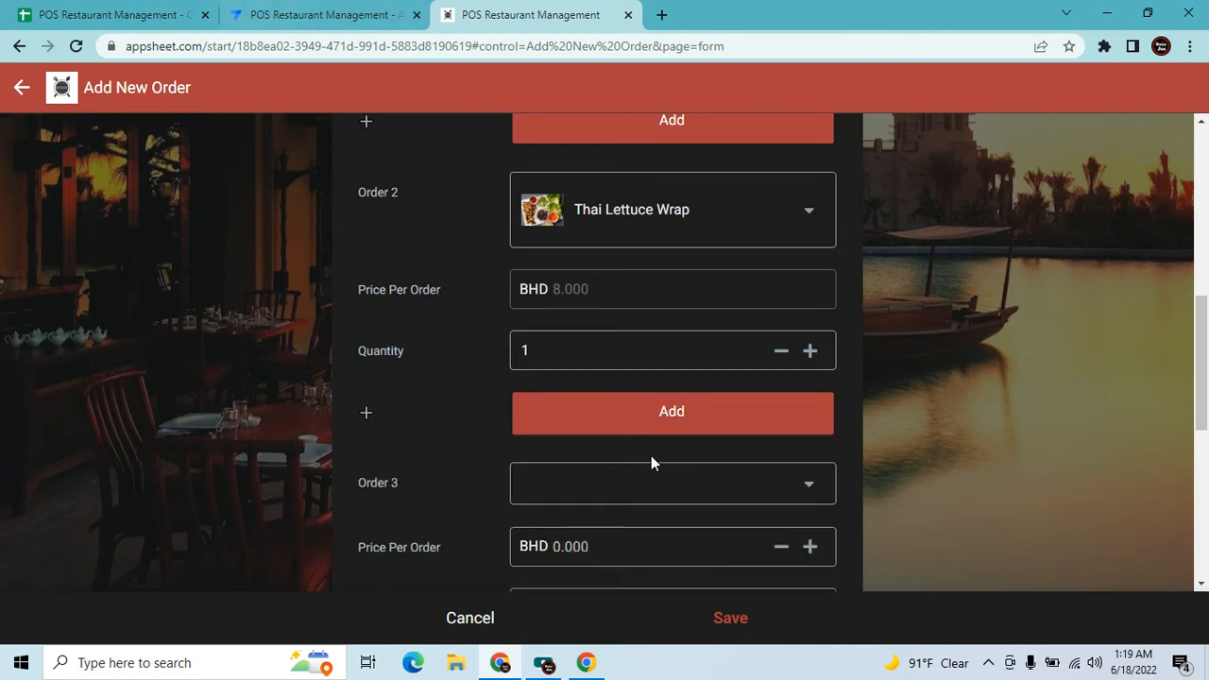
pyautogui.scroll(-2, 622, 499)
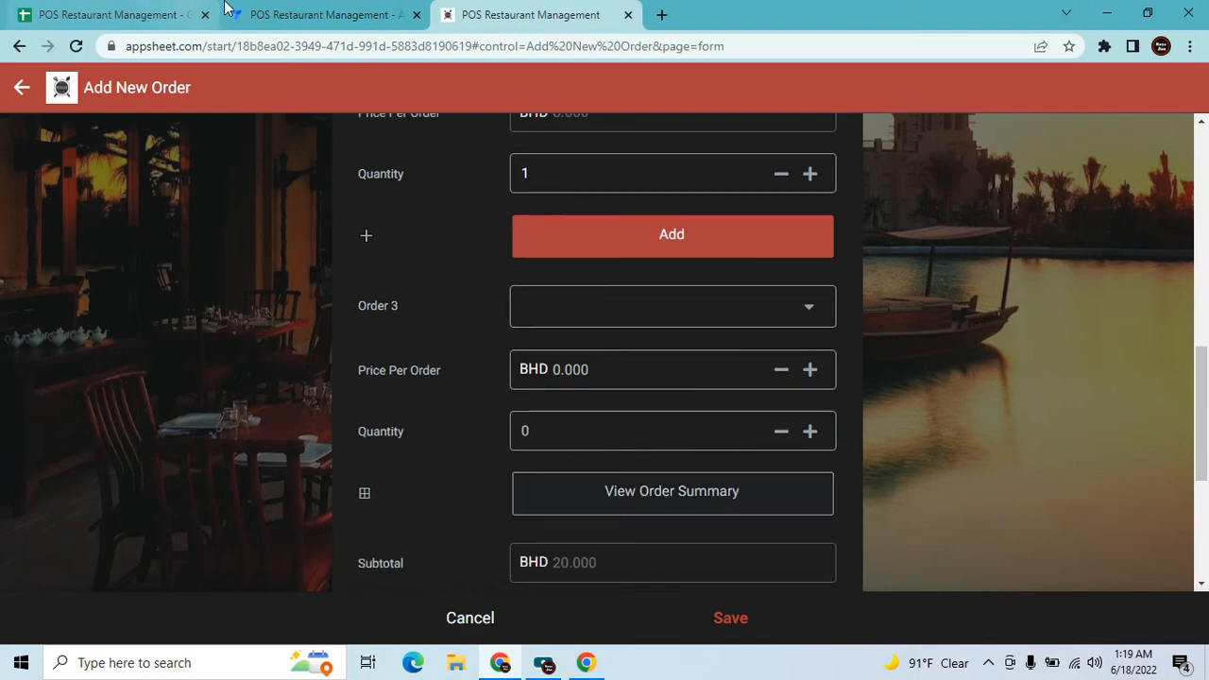
# Return to the editor and close the Order 3 Show_If expression and column settings without changes.
pyautogui.click(321, 14)
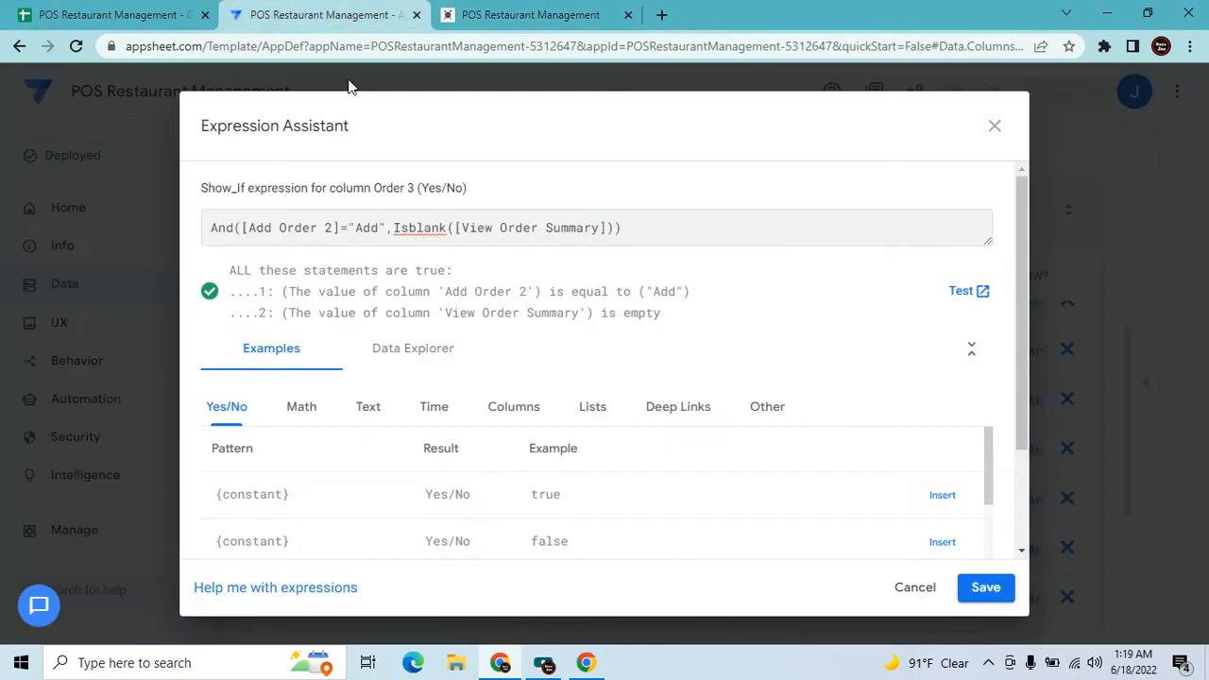
pyautogui.click(994, 126)
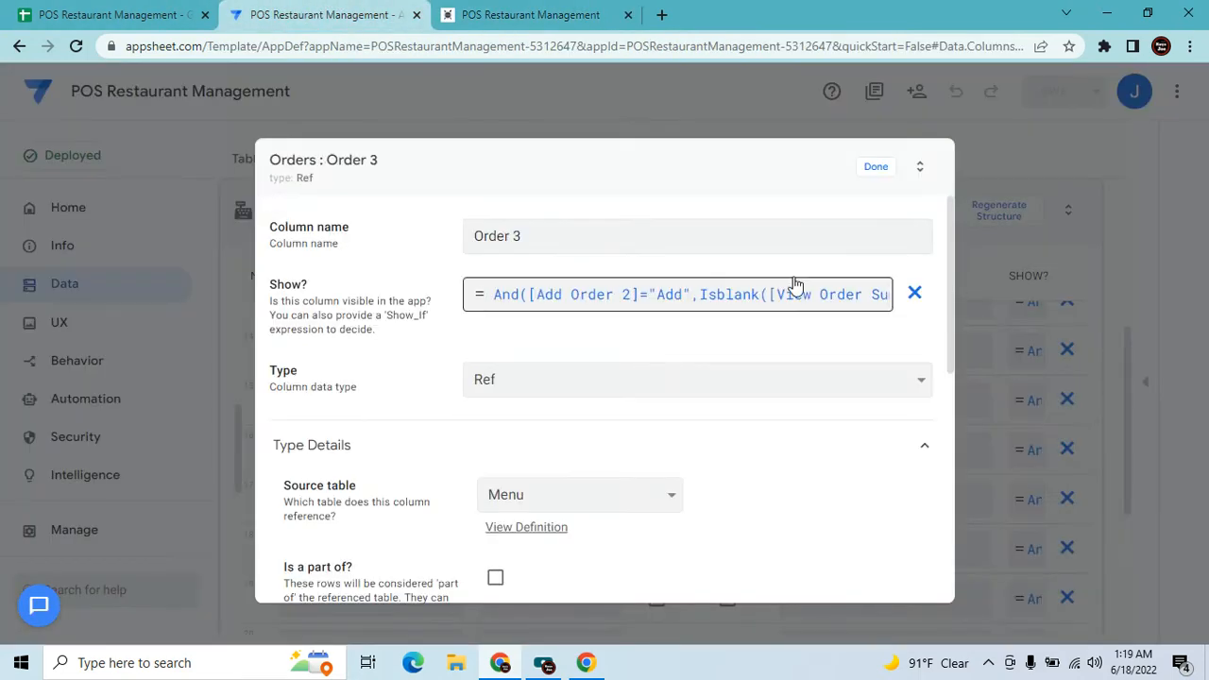
pyautogui.click(874, 167)
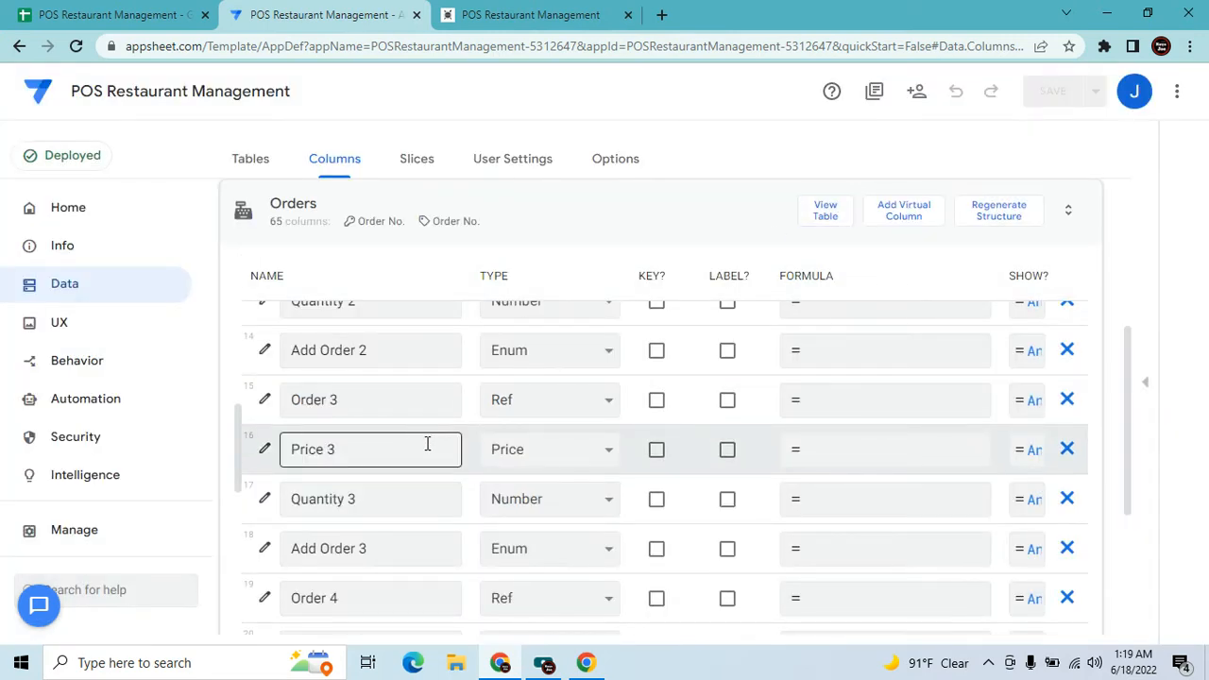
# Find the Order 10 column in the Orders table and review its Show_If expression without changing it.
pyautogui.scroll(1, 303, 426)
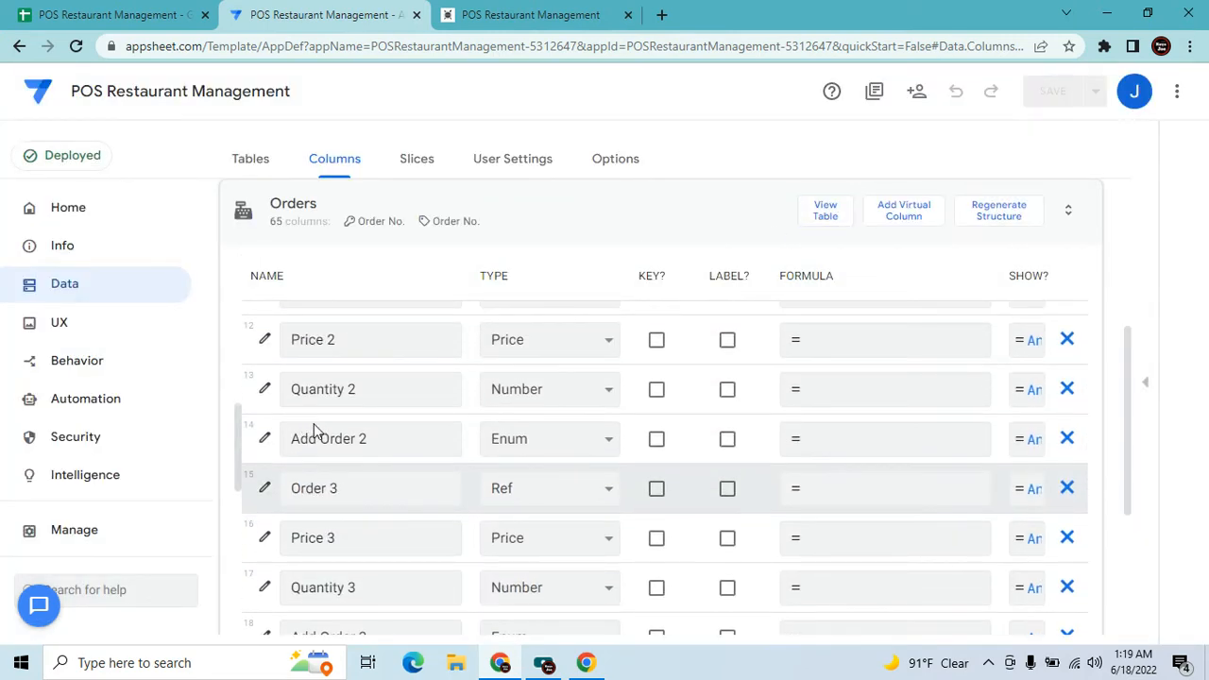
pyautogui.scroll(-1, 458, 482)
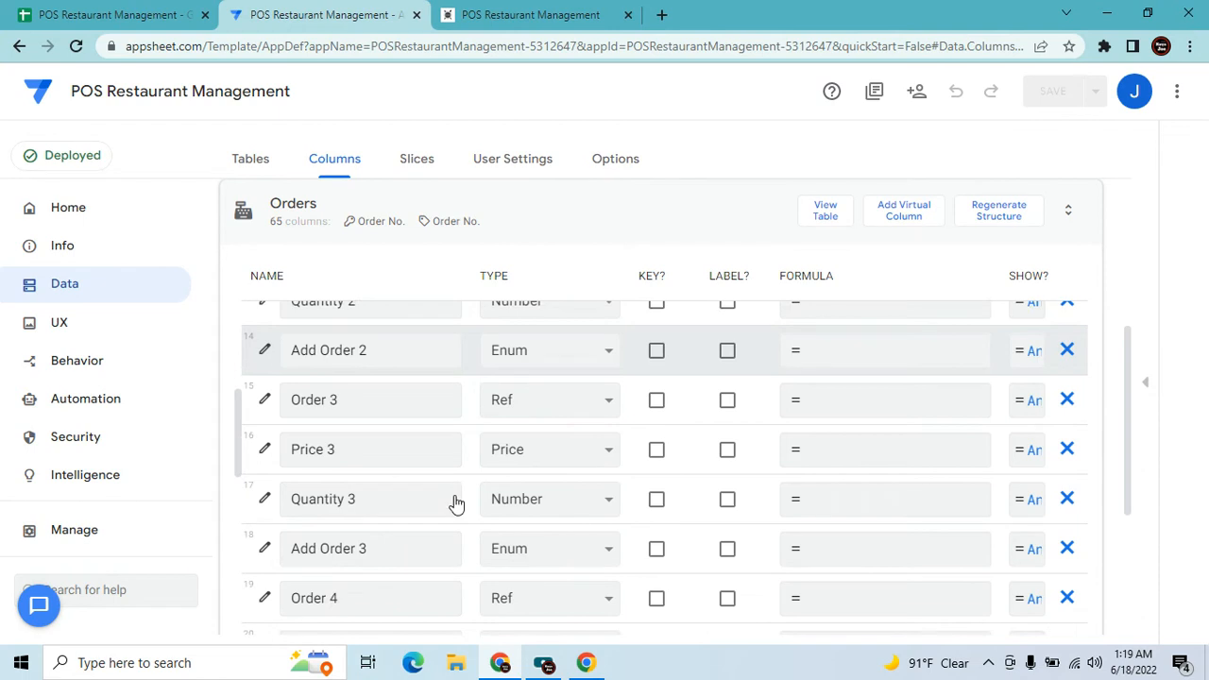
pyautogui.scroll(-1, 459, 546)
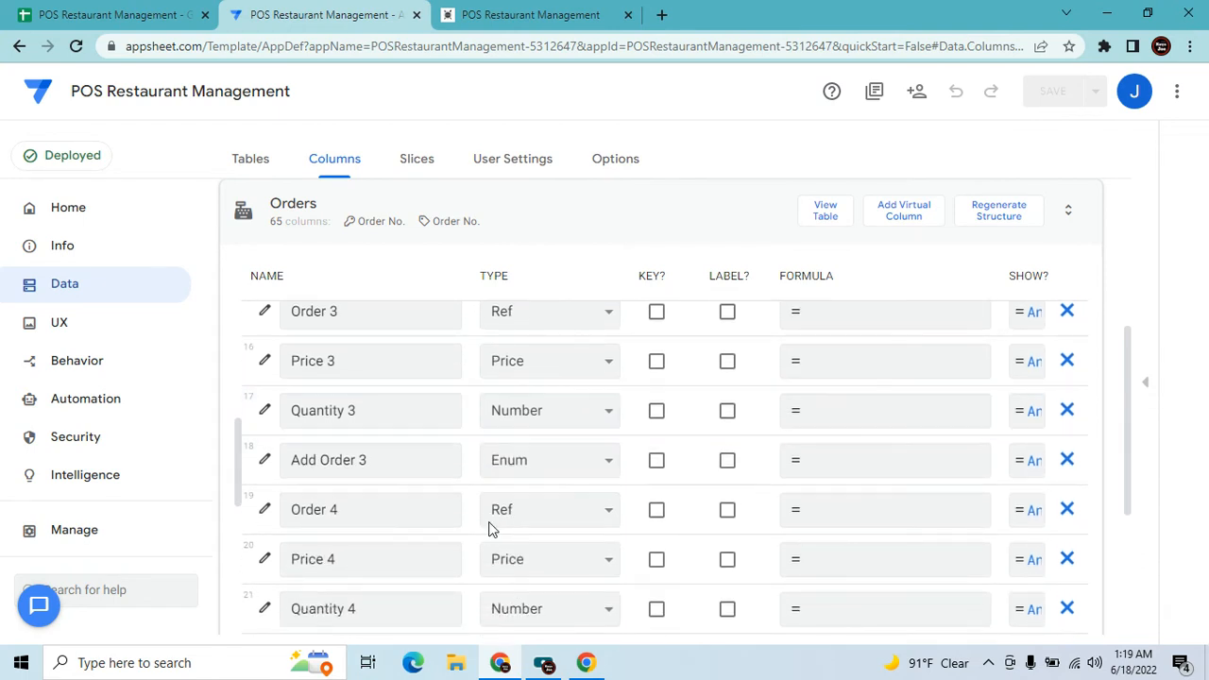
pyautogui.scroll(-7, 1027, 439)
pyautogui.scroll(-2, 397, 508)
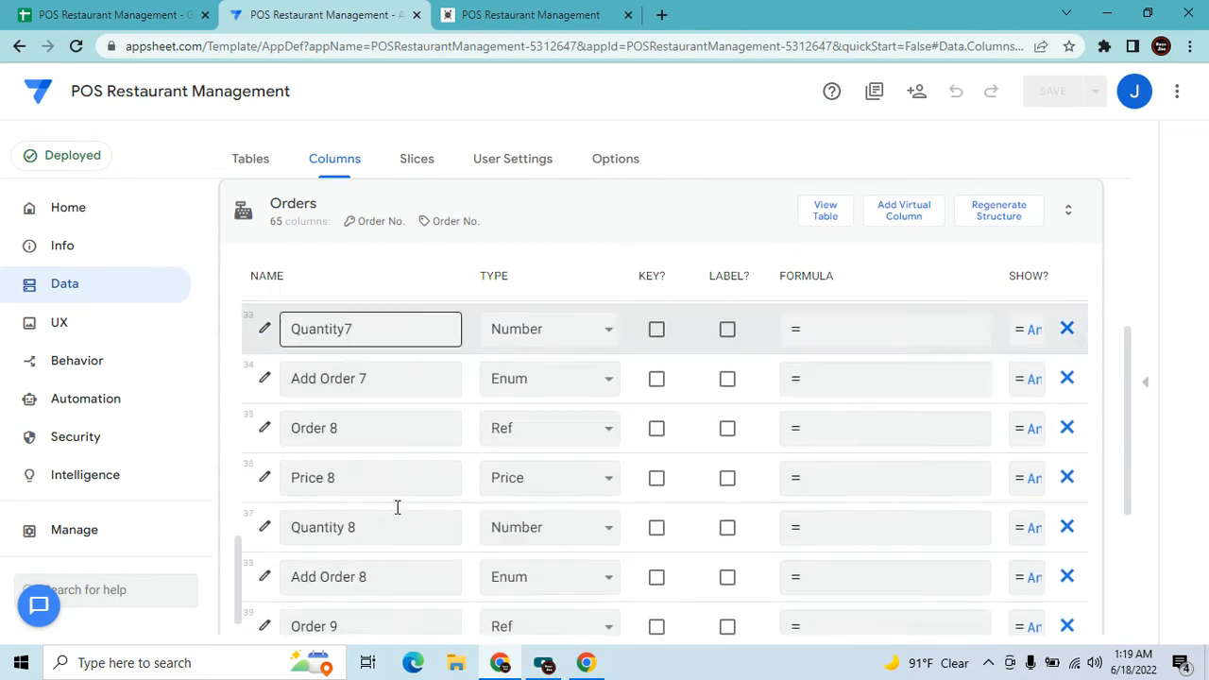
pyautogui.scroll(-3, 401, 515)
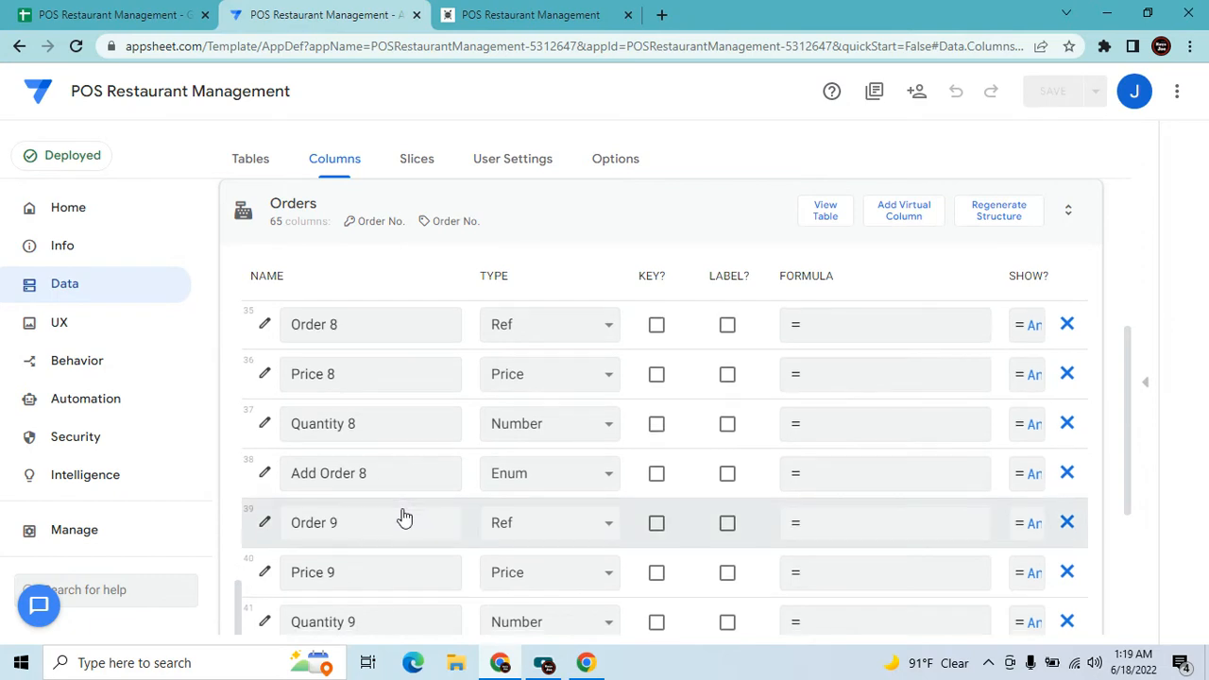
pyautogui.scroll(-1, 404, 511)
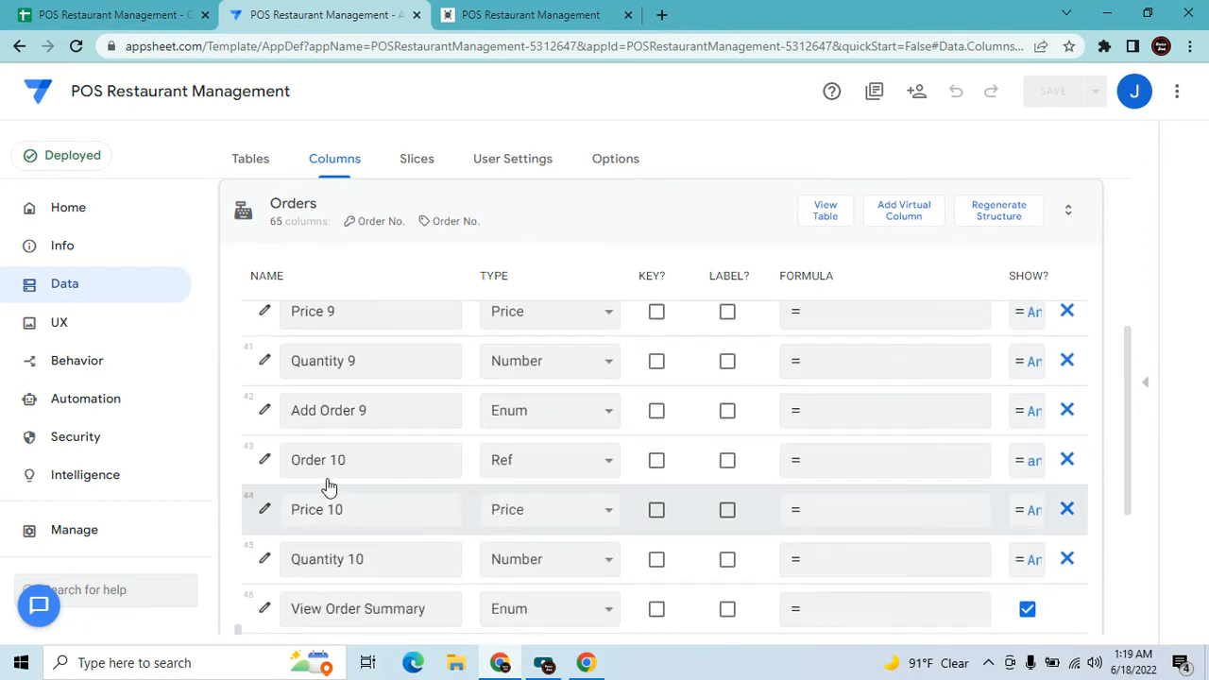
pyautogui.click(265, 463)
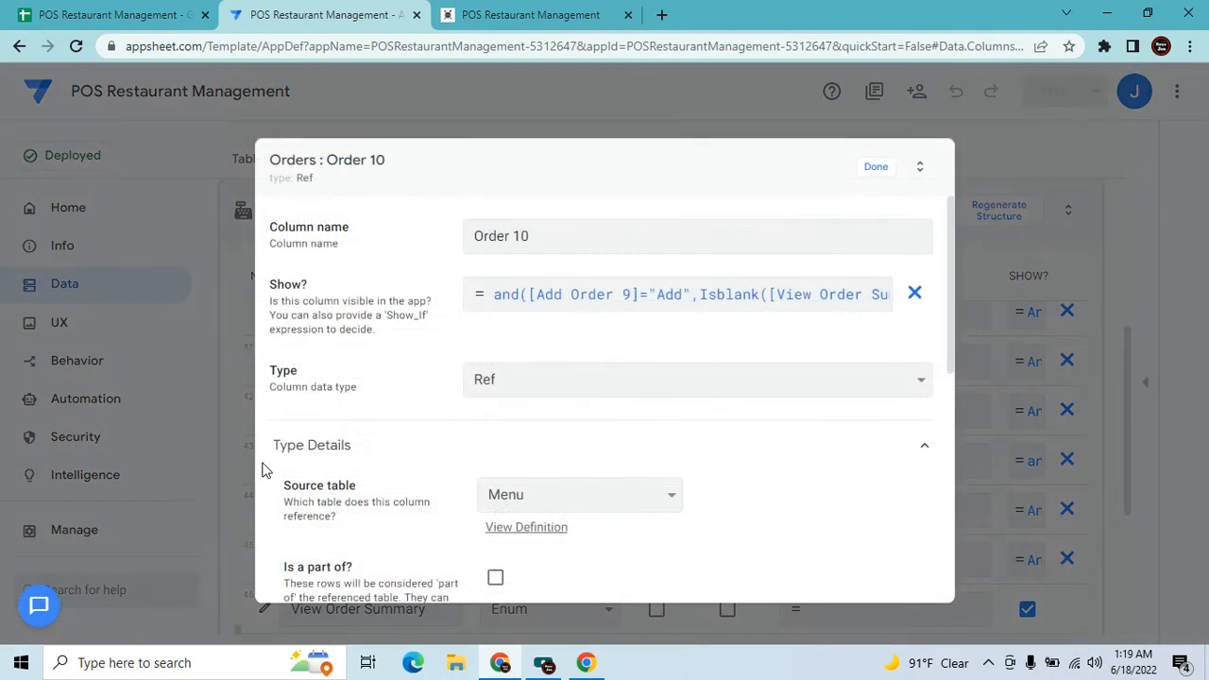
pyautogui.click(589, 308)
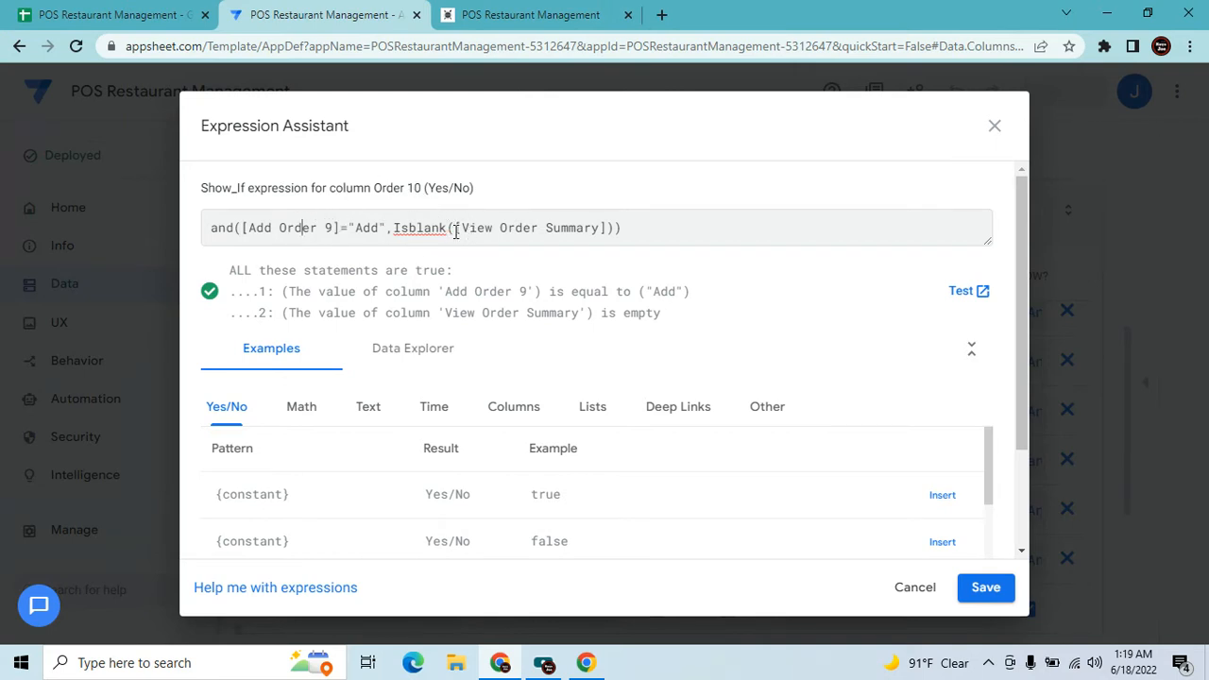
pyautogui.click(993, 126)
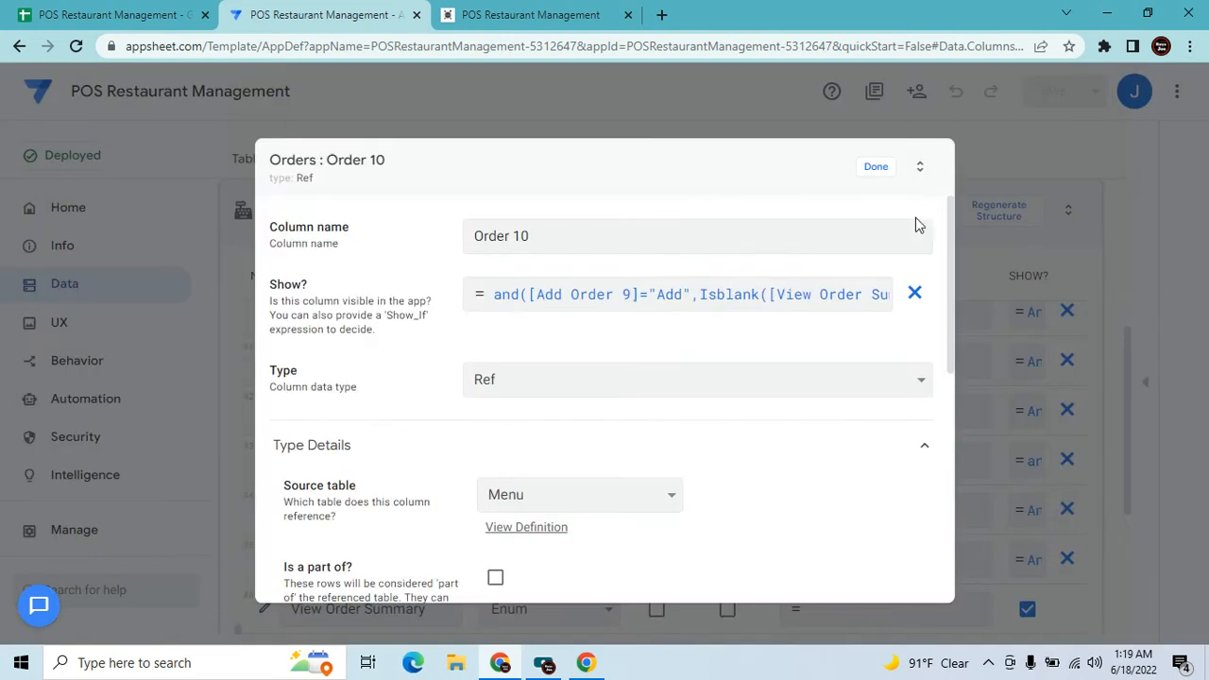
pyautogui.click(862, 180)
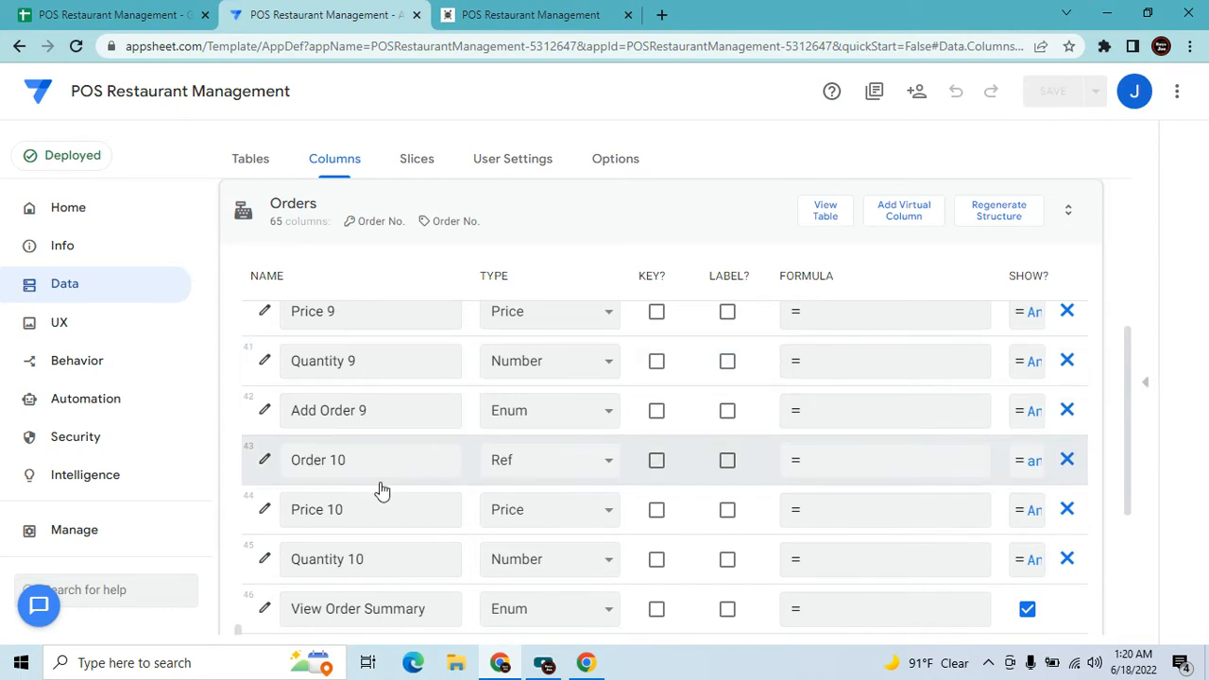
# Examine the Orders table's columns around Add Order 9 and Order 10, down to View Order Summary and the Amount columns.
pyautogui.scroll(-1, 382, 490)
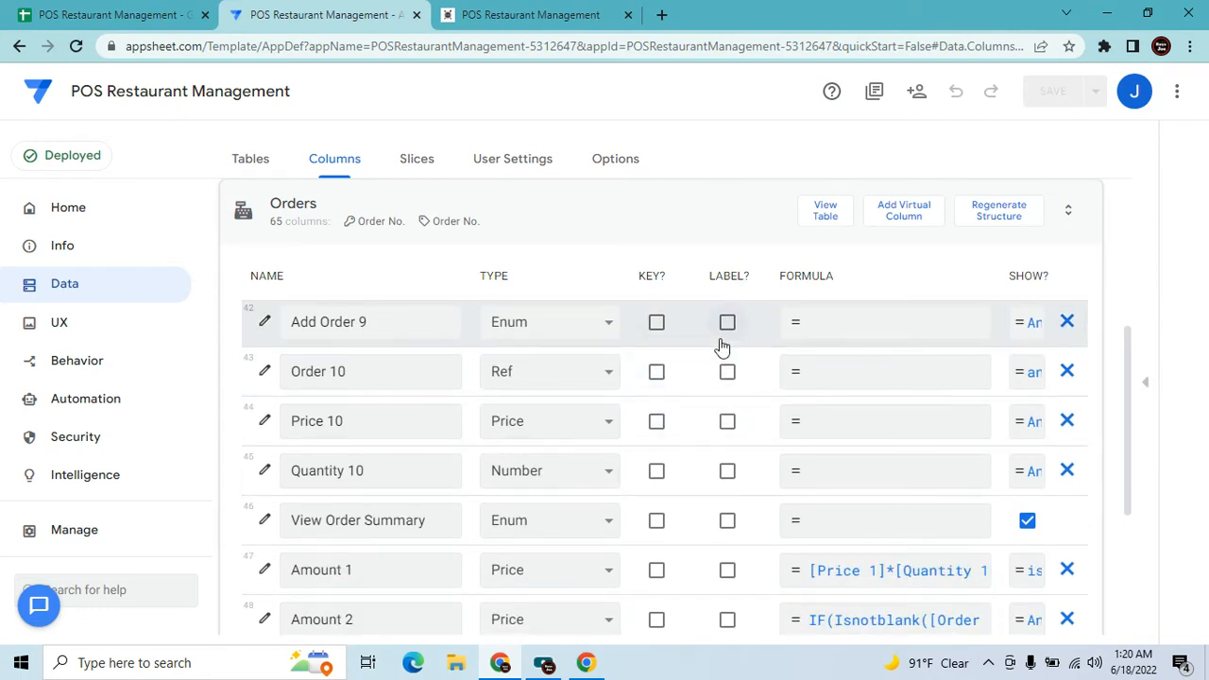
pyautogui.scroll(2, 340, 412)
pyautogui.click(331, 410)
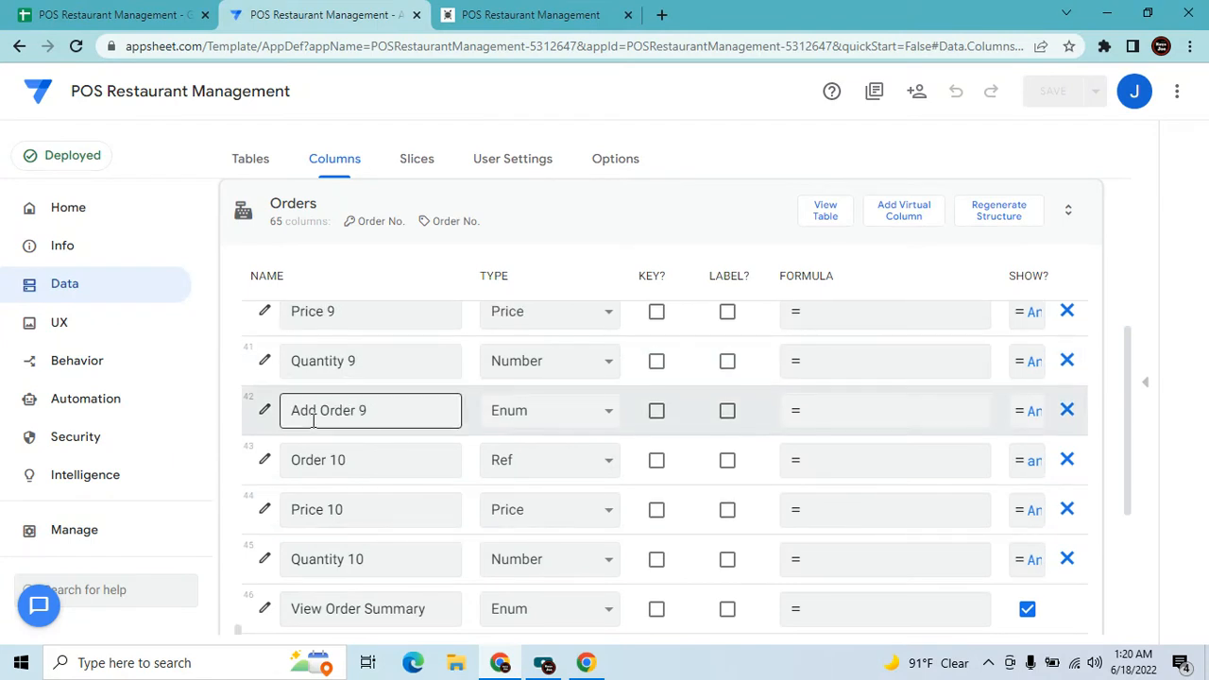
pyautogui.scroll(2, 315, 423)
pyautogui.scroll(4, 317, 427)
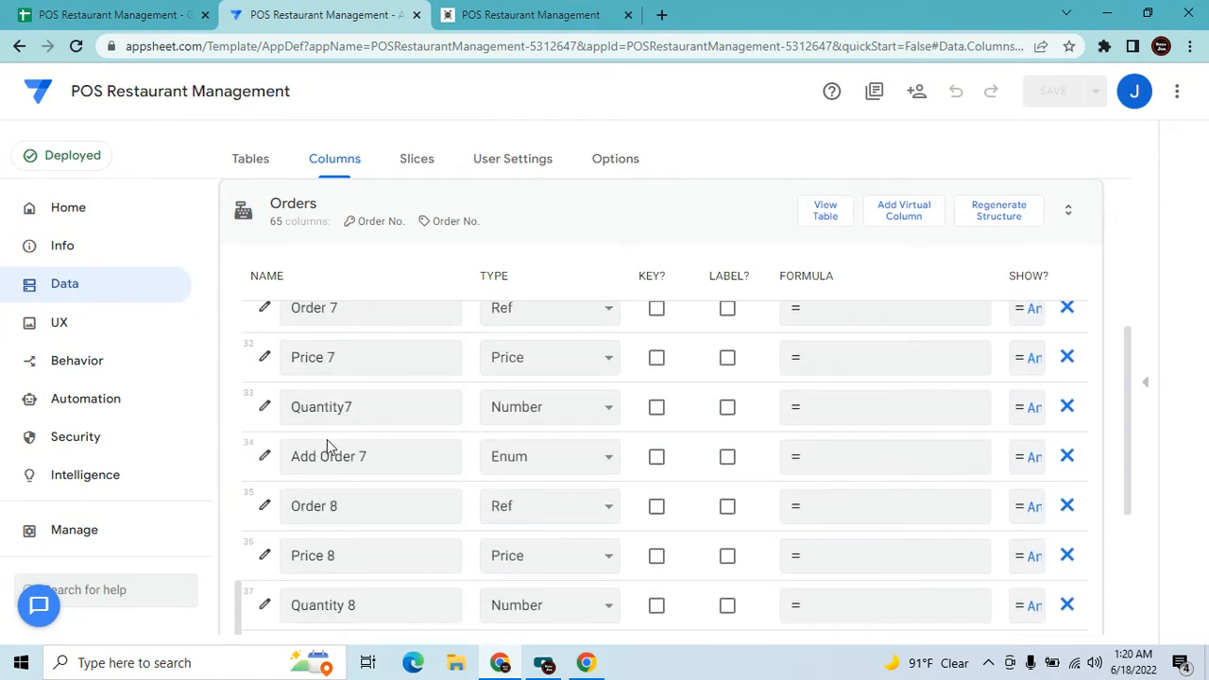
pyautogui.scroll(-5, 324, 438)
pyautogui.click(373, 461)
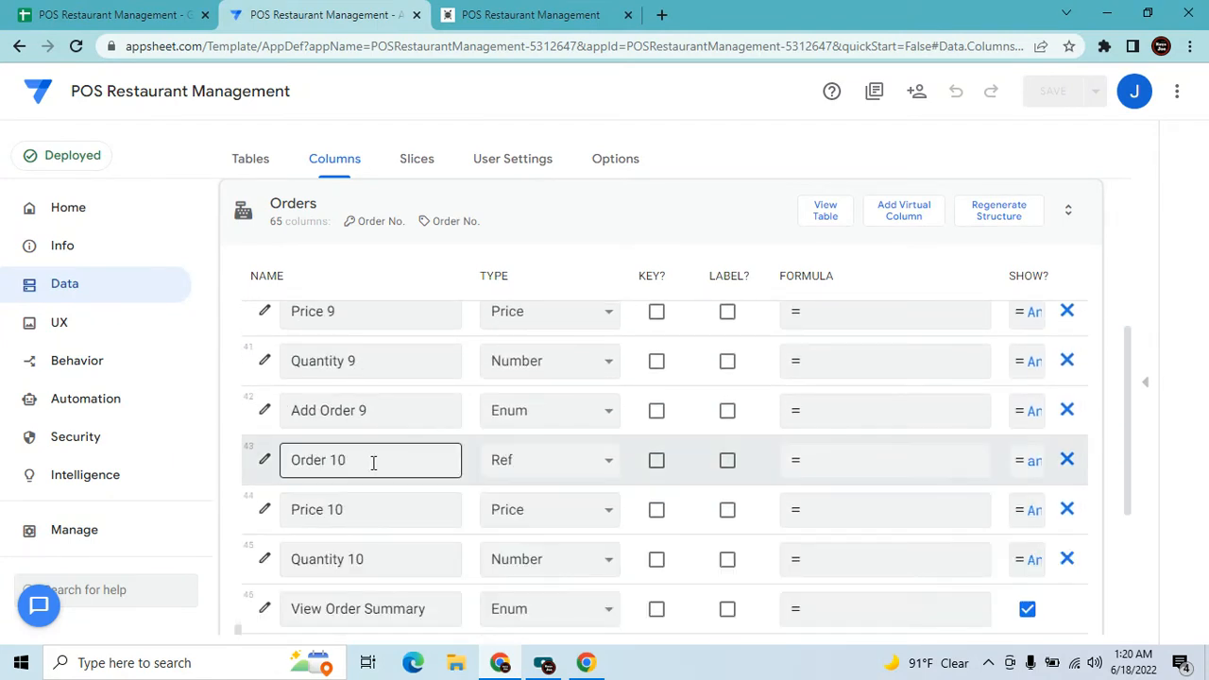
pyautogui.scroll(-2, 370, 464)
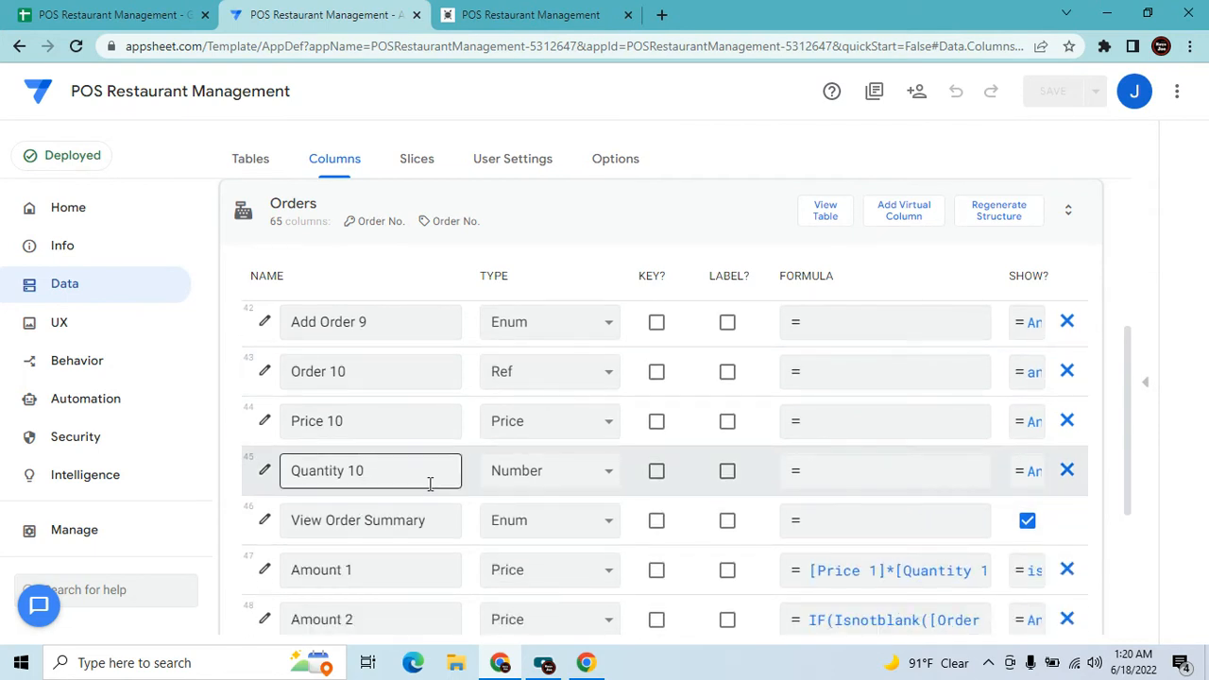
pyautogui.scroll(-2, 395, 541)
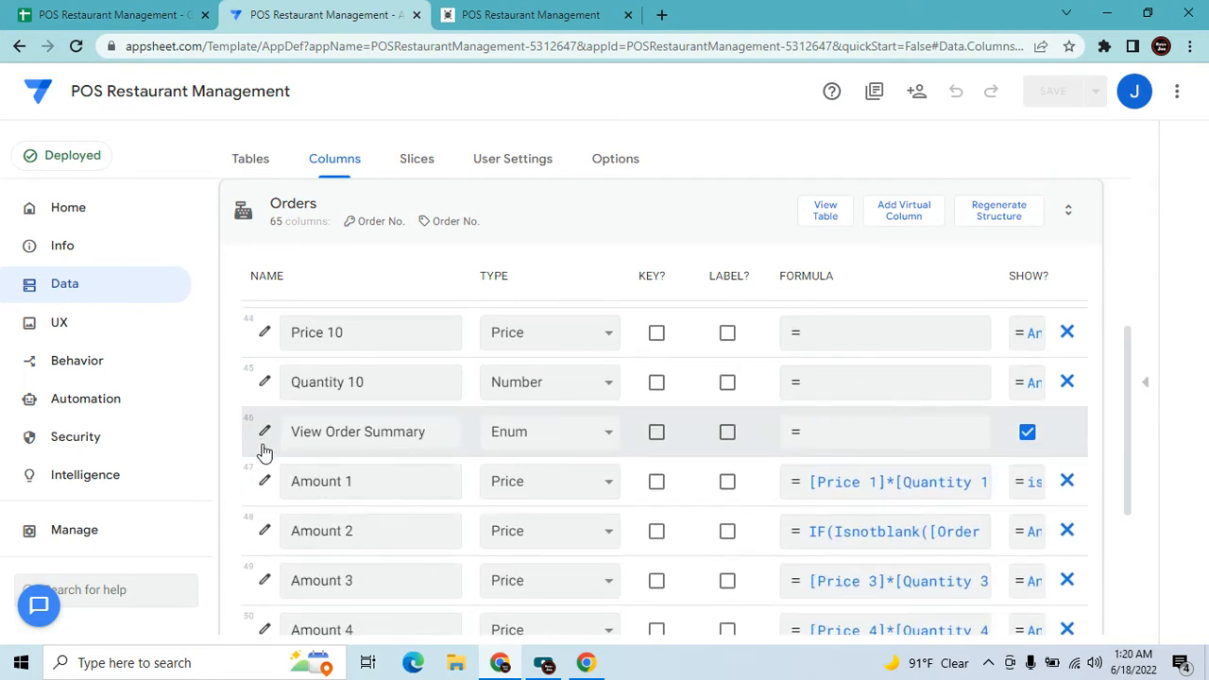
# In the running app's order form, turn on View Order Summary and examine the order lines, Subtotal and Total Amount.
pyautogui.click(578, 11)
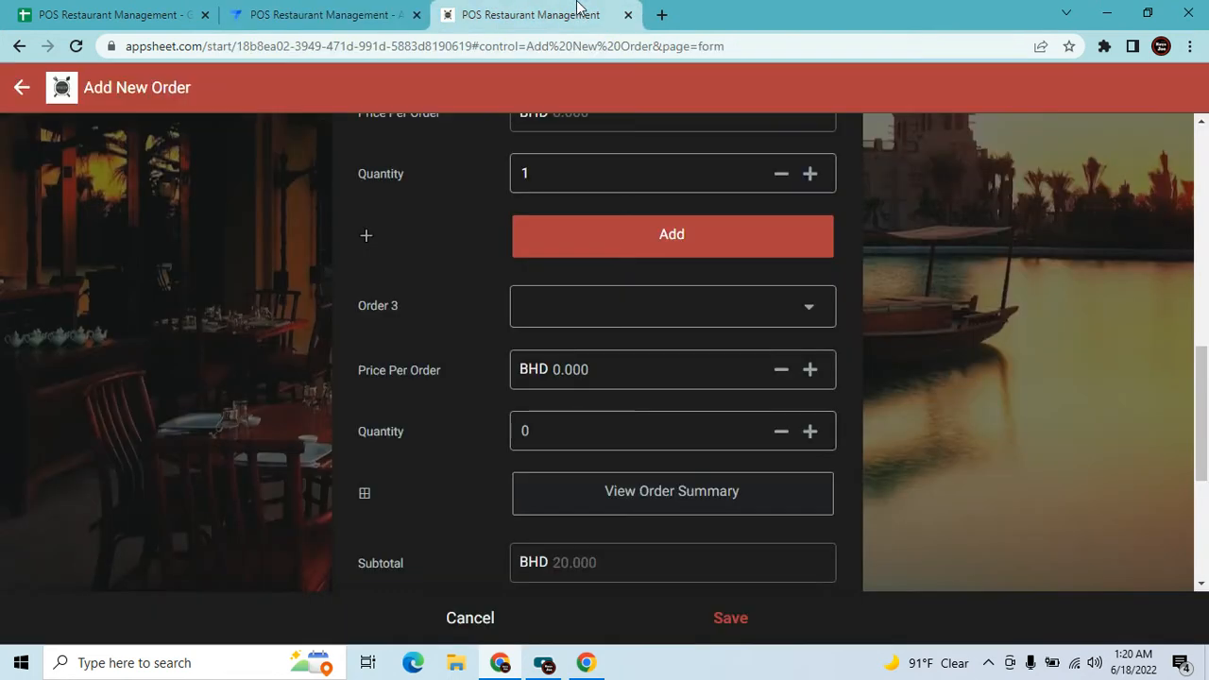
pyautogui.click(702, 484)
pyautogui.scroll(-3, 697, 468)
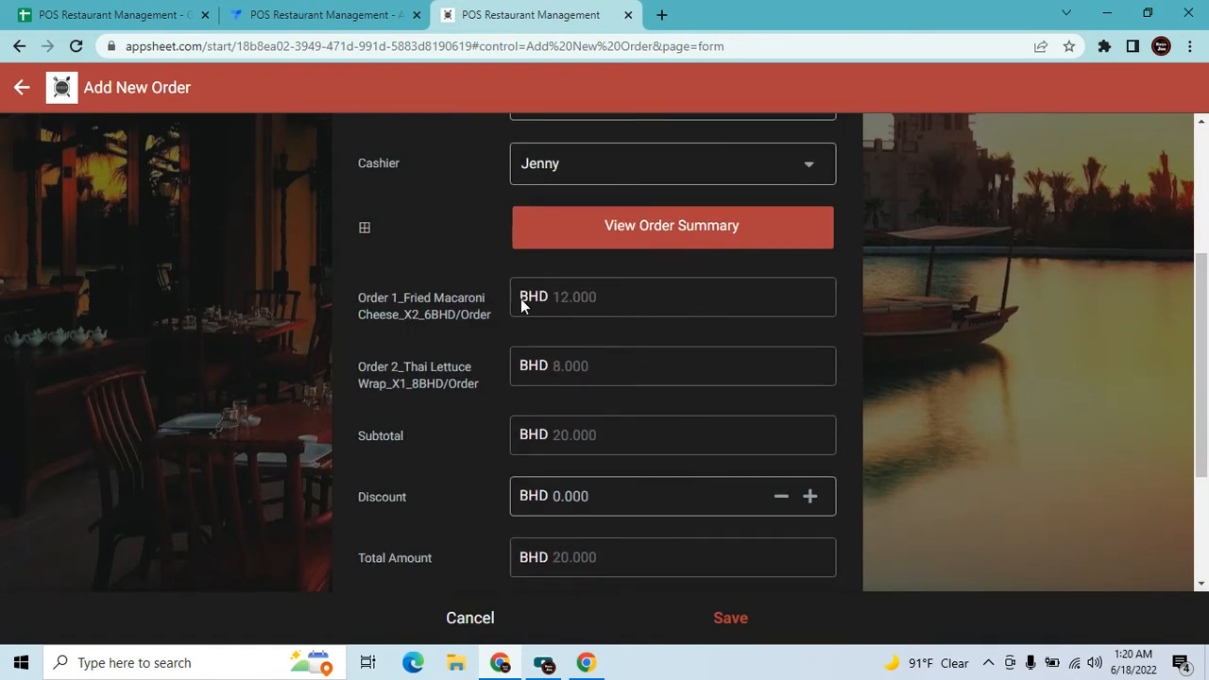
# Back in the editor, review the View Order Summary column's type details and data validity settings, leaving them unchanged.
pyautogui.click(304, 23)
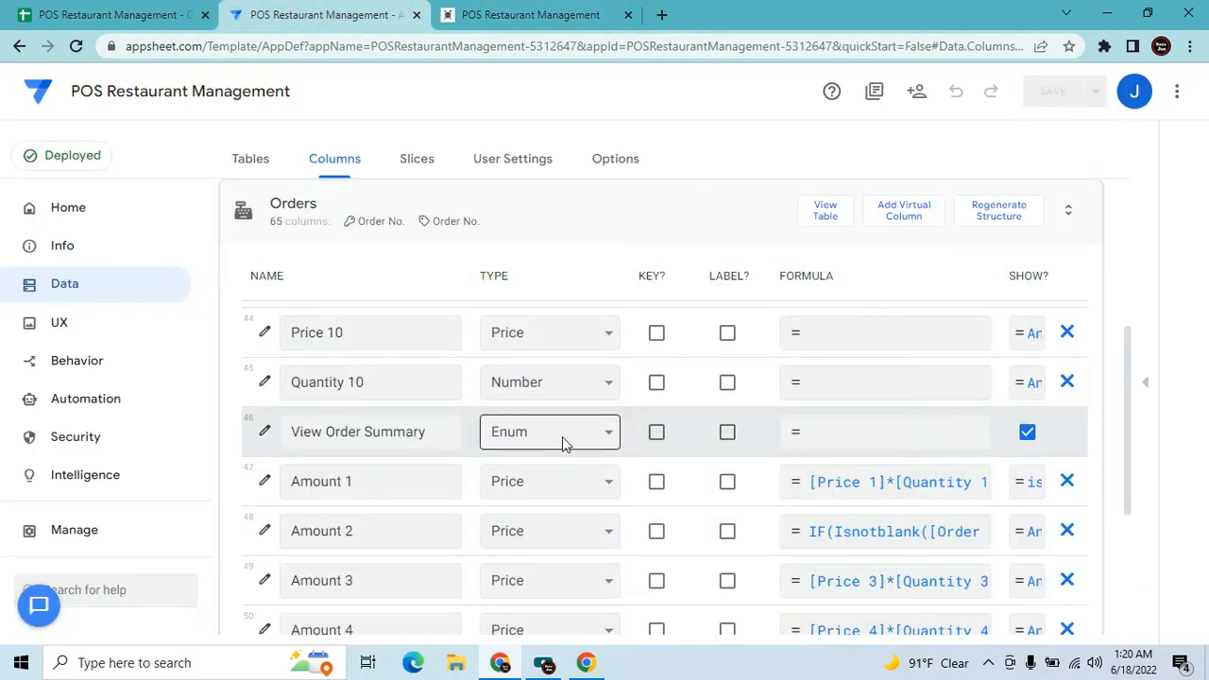
pyautogui.click(266, 433)
pyautogui.click(637, 497)
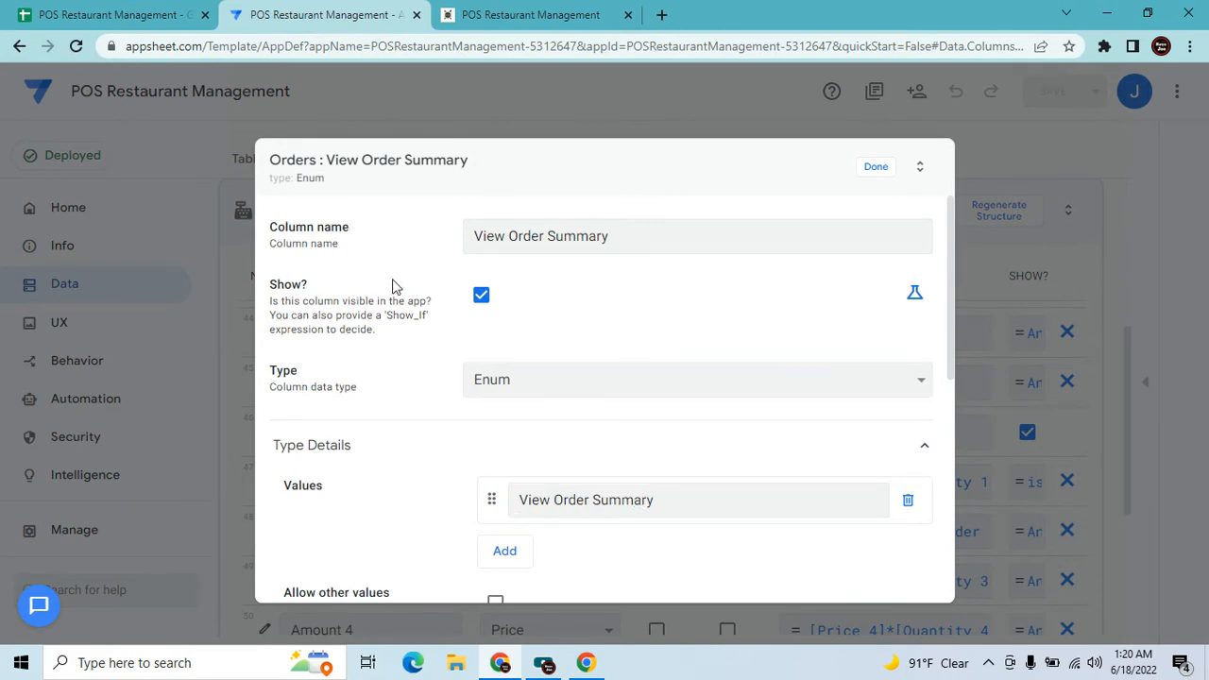
pyautogui.scroll(-4, 734, 401)
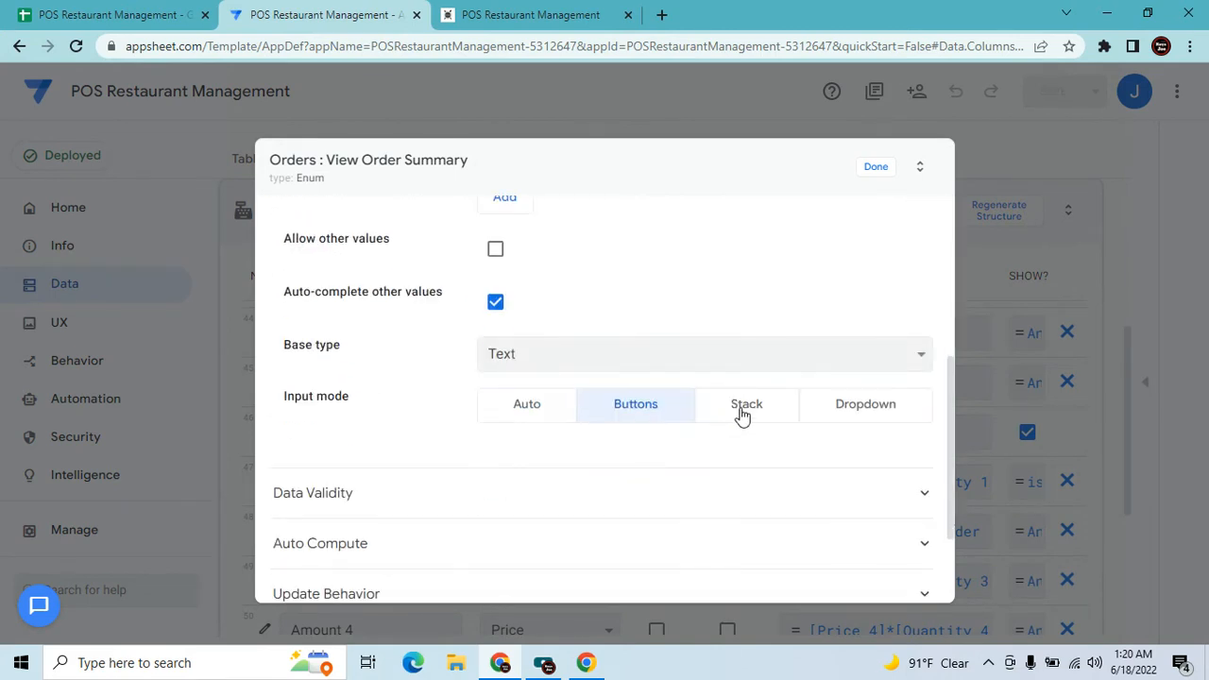
pyautogui.click(696, 496)
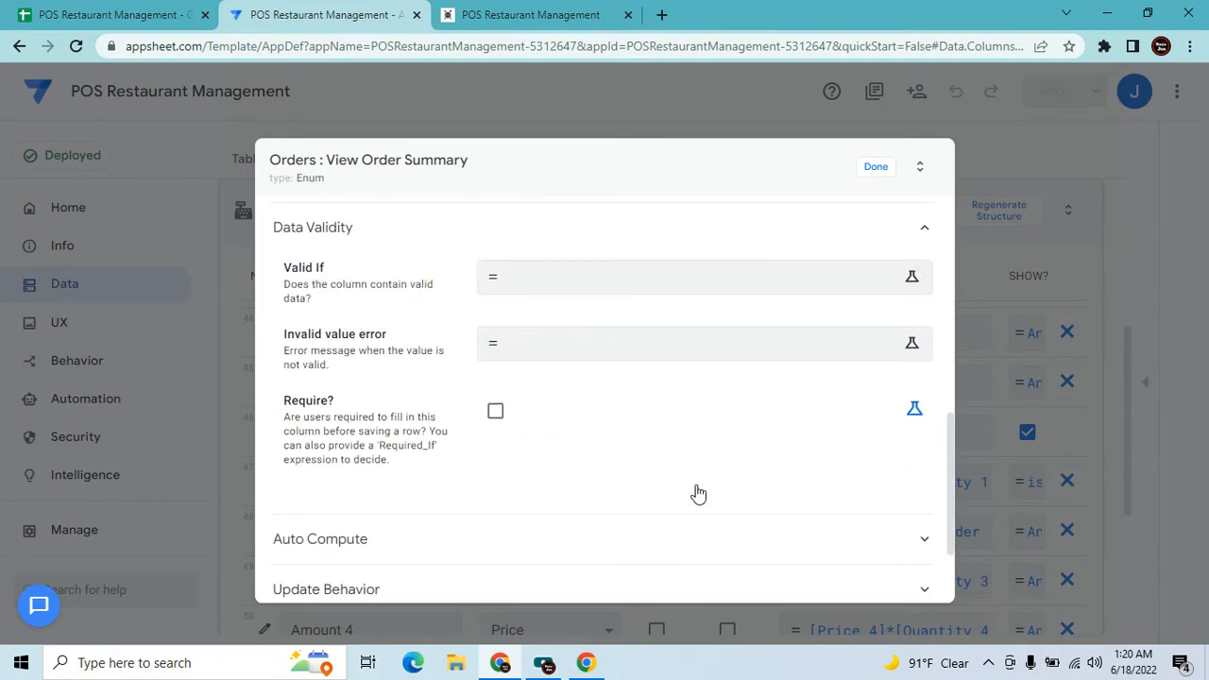
pyautogui.click(871, 180)
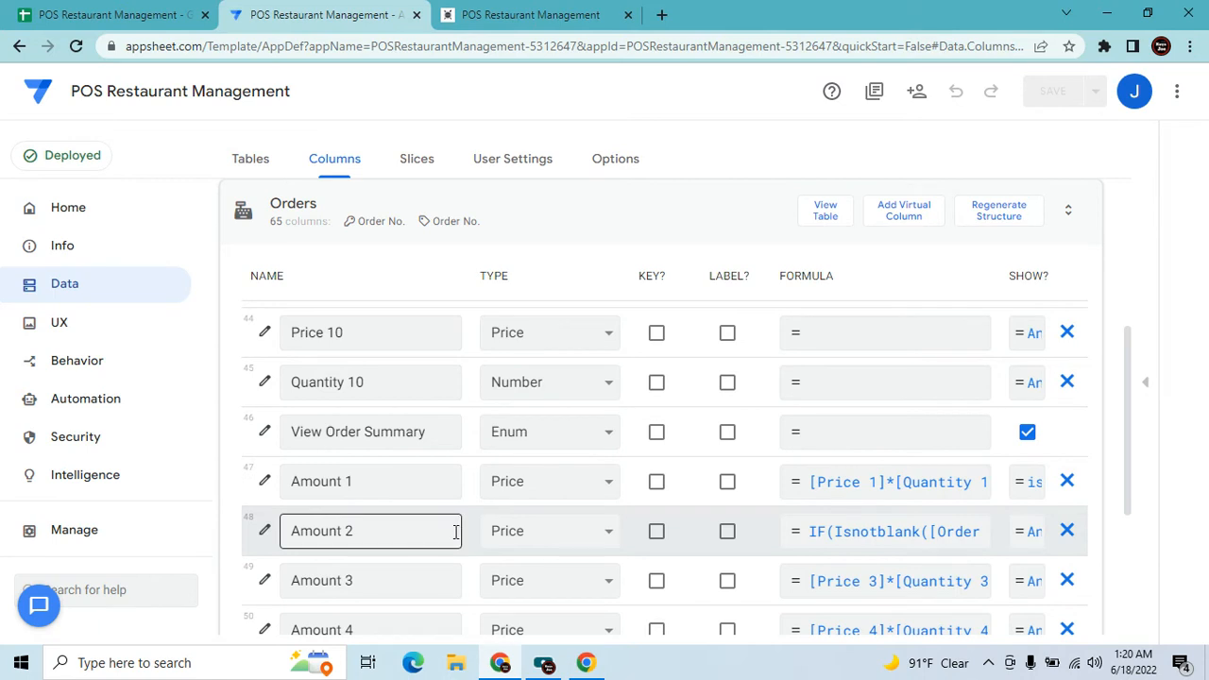
# Look at the Amount columns in the Orders table, and check Order 1's Price Per Order and Quantity in the running app.
pyautogui.scroll(-2, 452, 531)
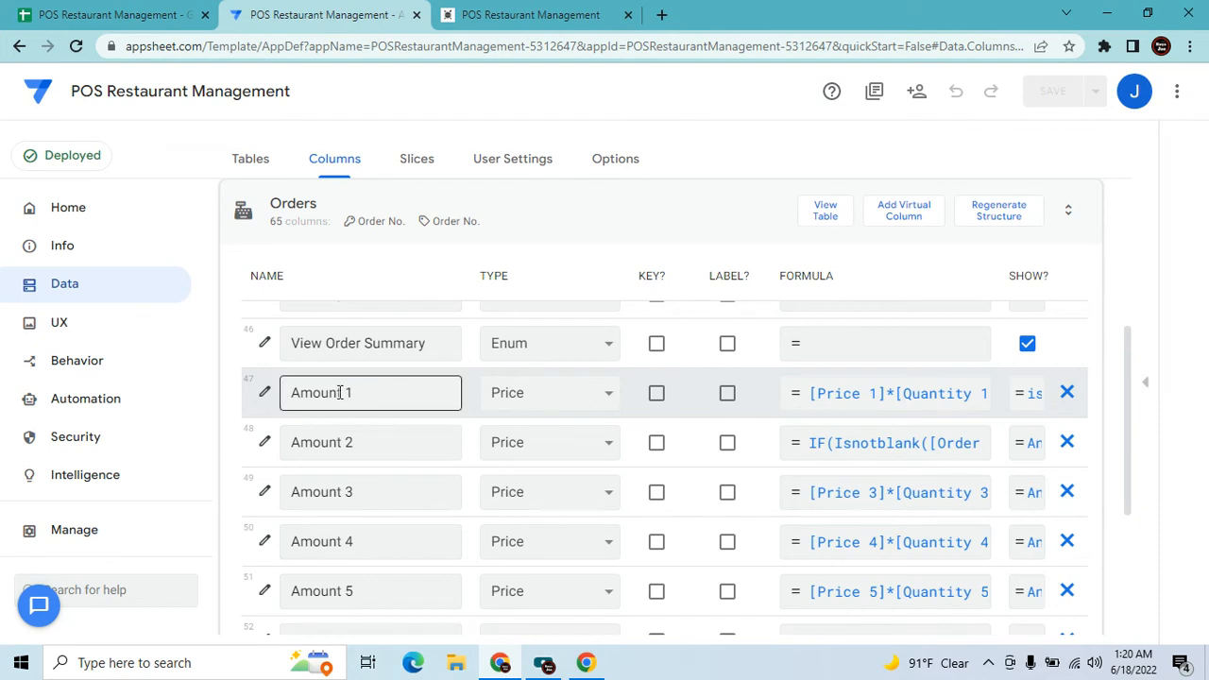
pyautogui.click(520, 14)
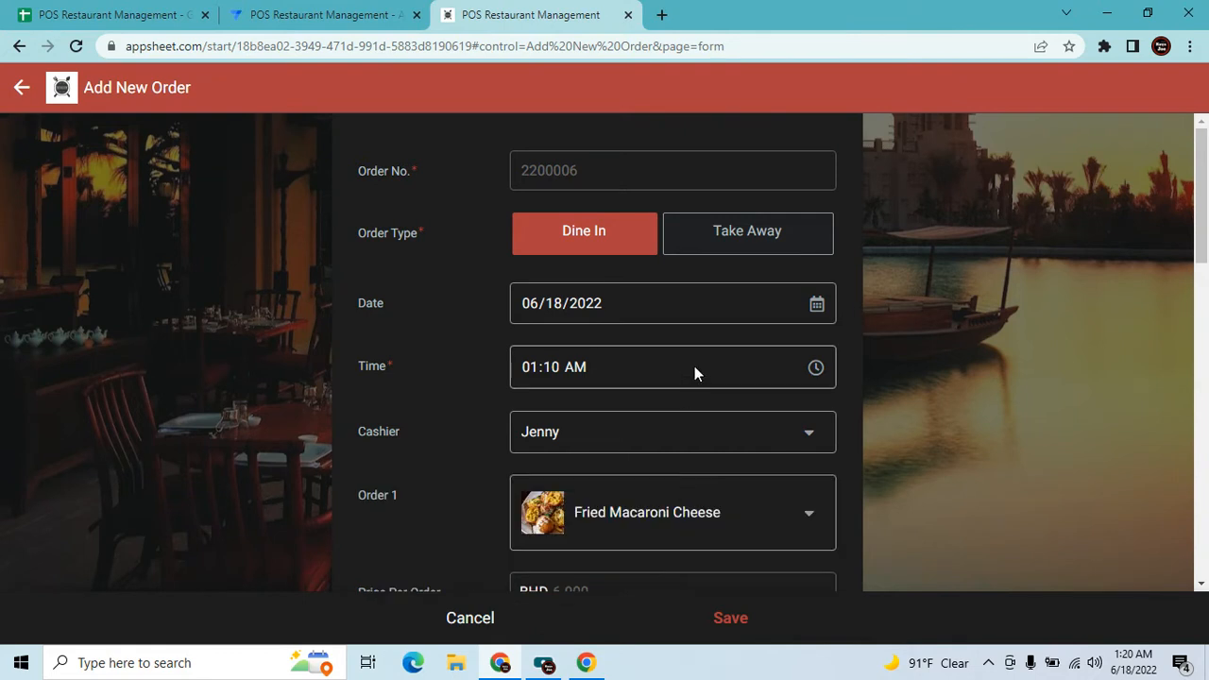
pyautogui.scroll(-1, 576, 397)
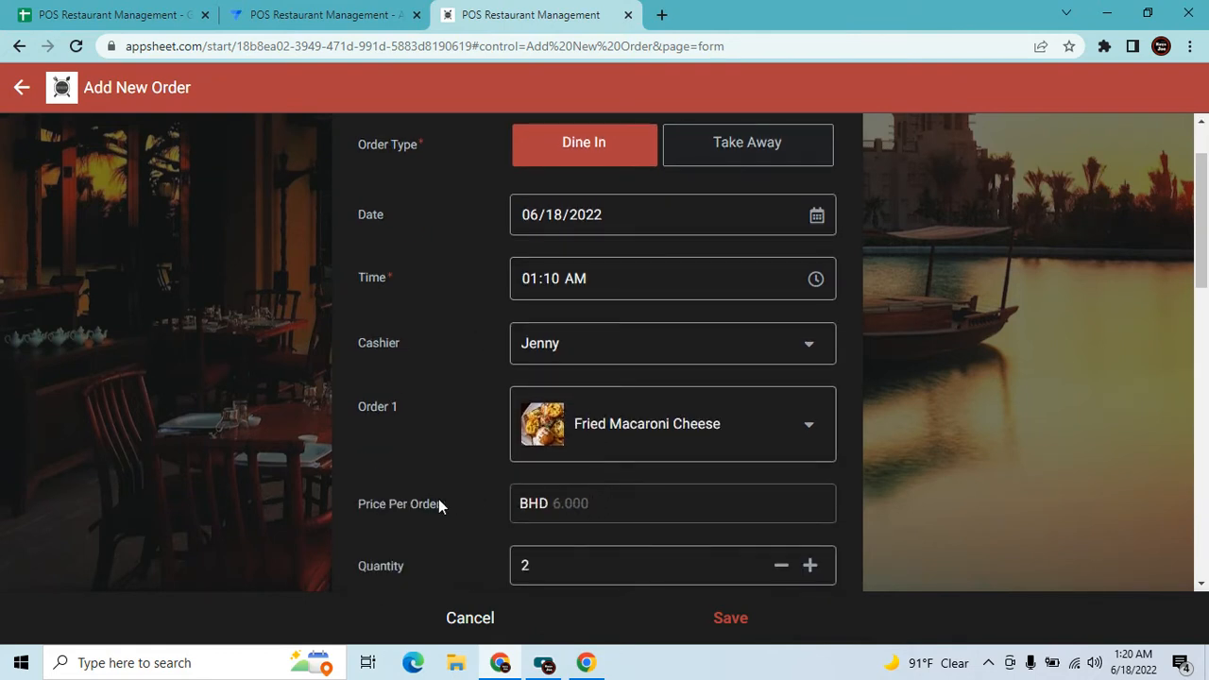
pyautogui.scroll(-1, 569, 498)
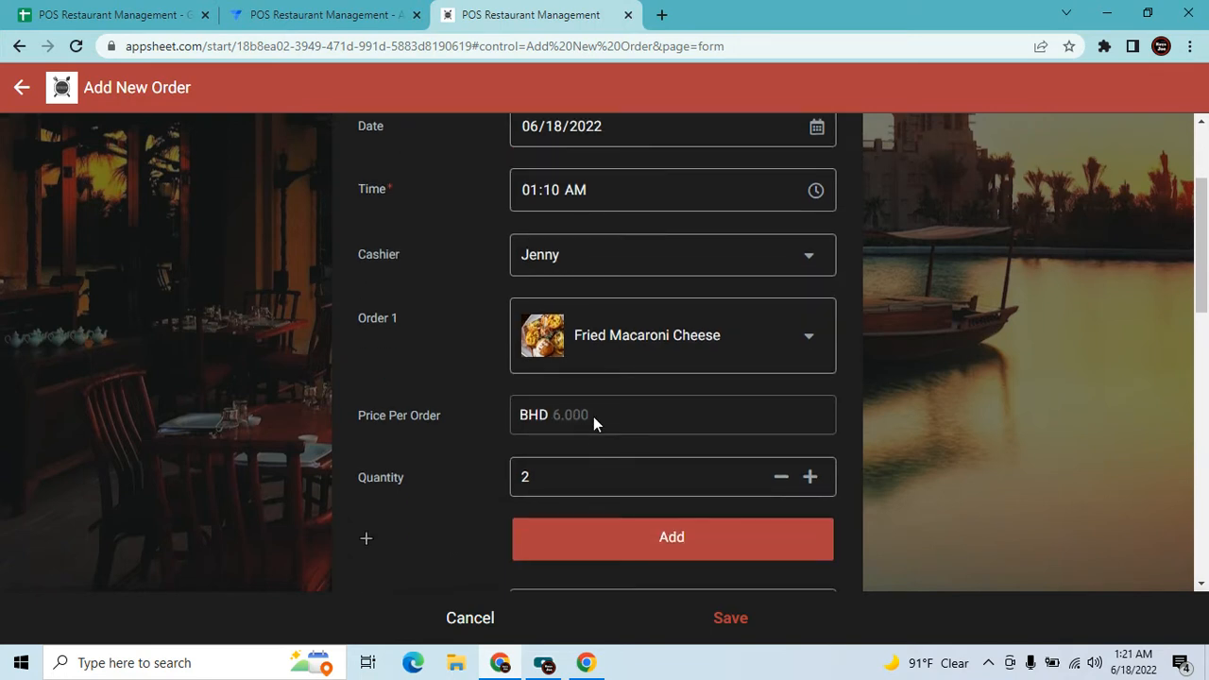
# Examine the Order, Price Per Order and Quantity fields in the running app's order form, and turn on View Order Summary.
pyautogui.scroll(-6, 675, 437)
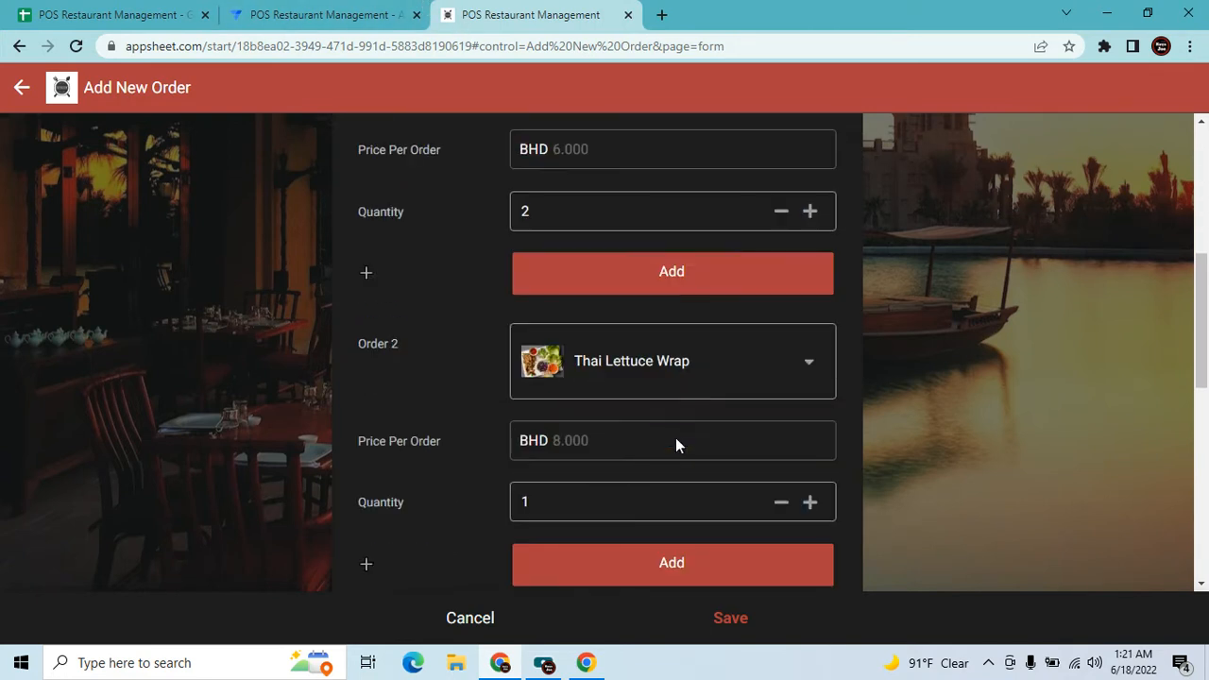
pyautogui.scroll(-3, 675, 437)
pyautogui.scroll(3, 675, 438)
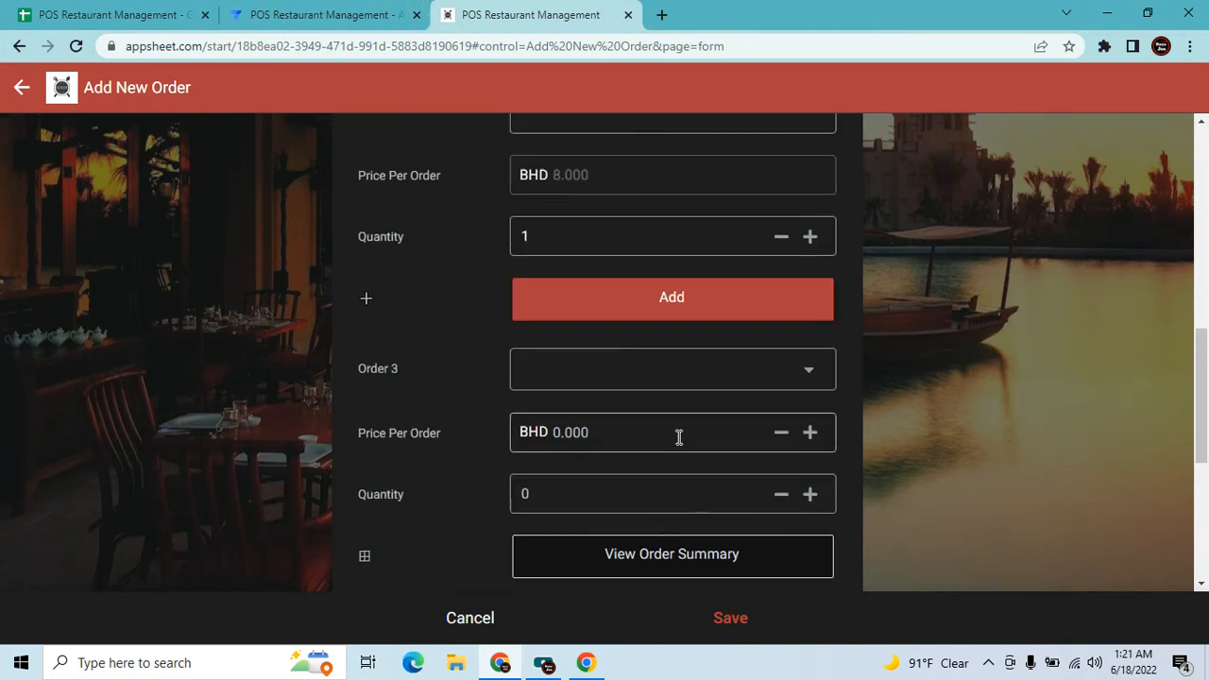
pyautogui.click(712, 567)
pyautogui.scroll(-2, 713, 534)
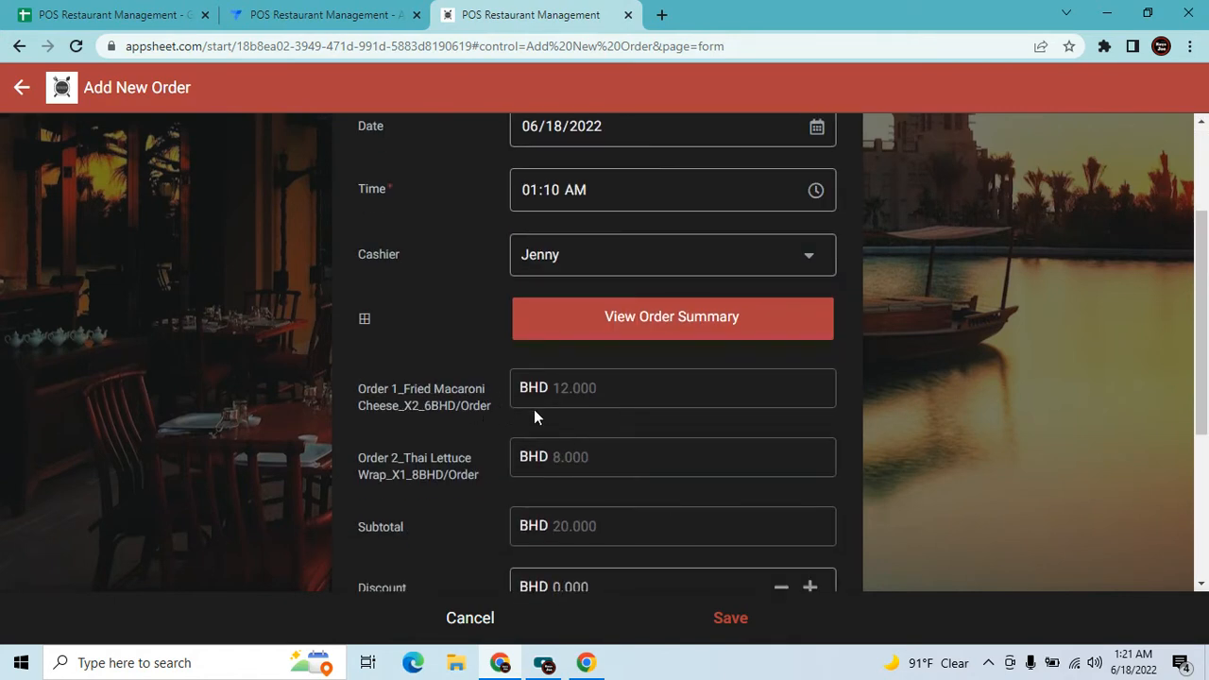
# Switch to the AppSheet editor and open the Orders table's Amount 1 column definition to read its Show condition.
pyautogui.click(392, 14)
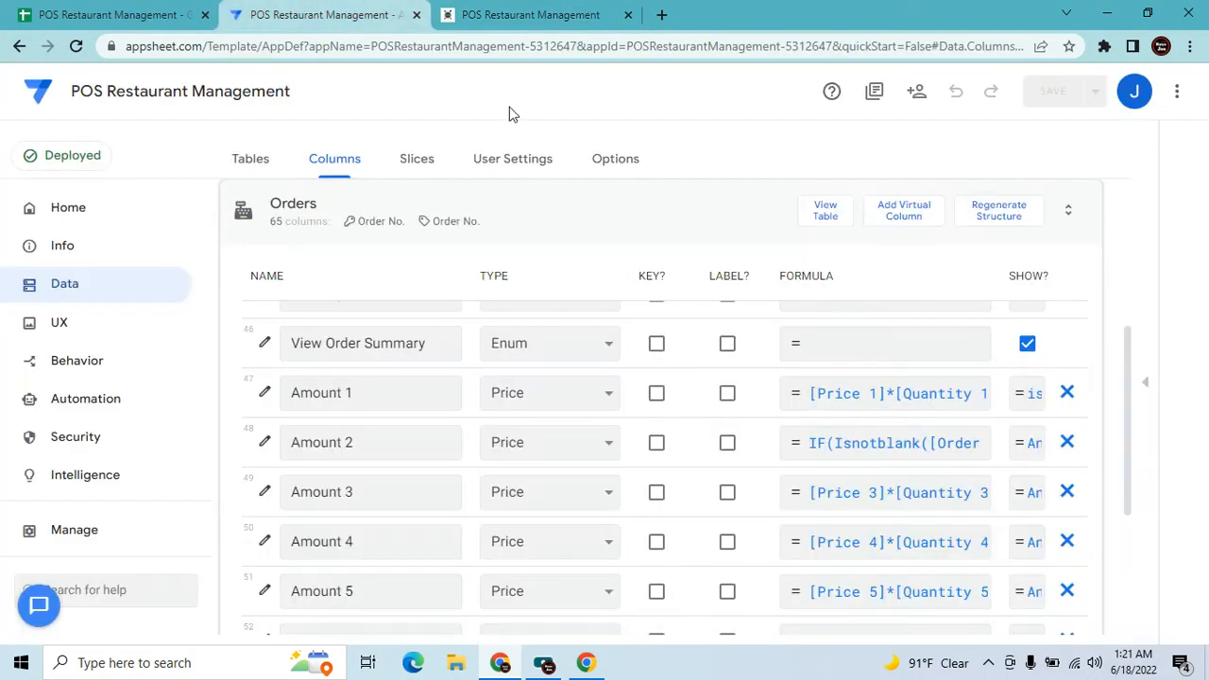
pyautogui.click(386, 388)
pyautogui.click(268, 399)
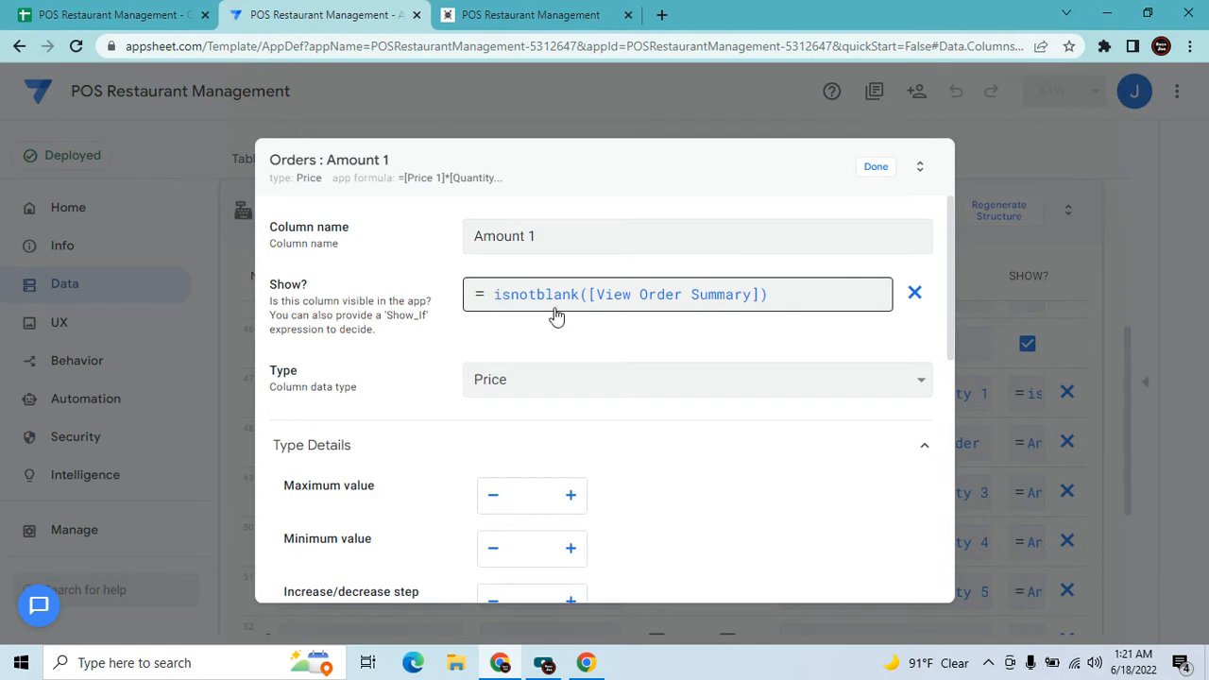
# In the running app, turn View Order Summary off, look through the order entries, and turn the summary back on.
pyautogui.click(542, 12)
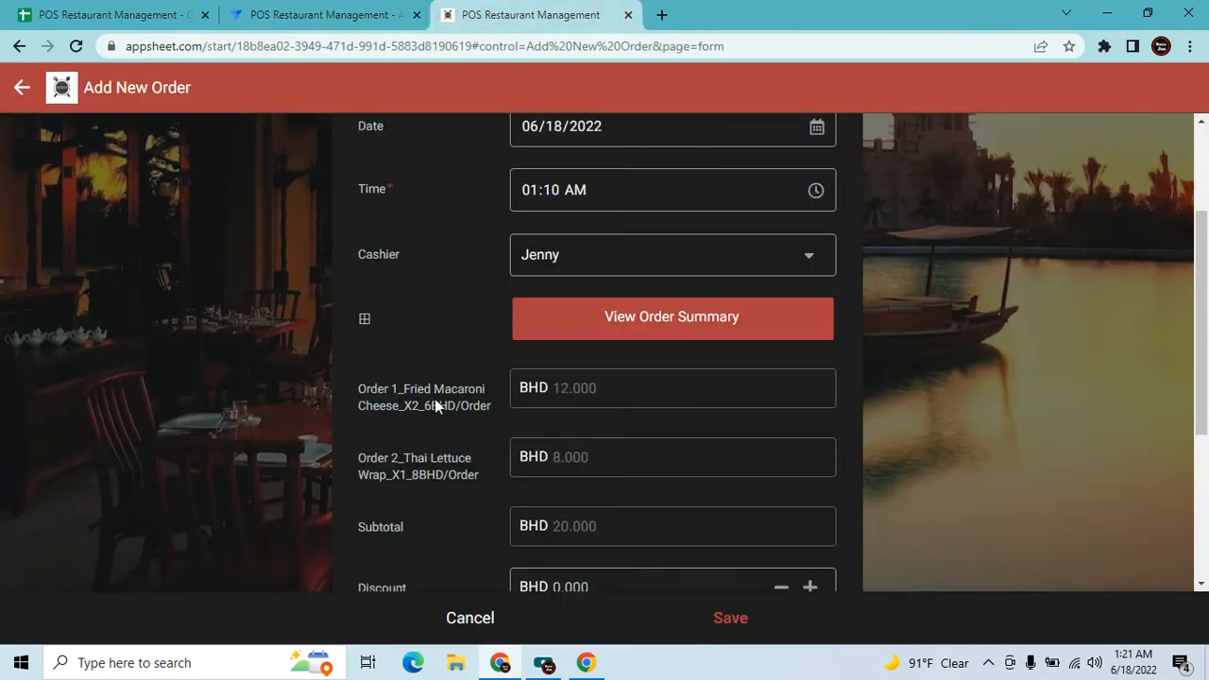
pyautogui.click(680, 323)
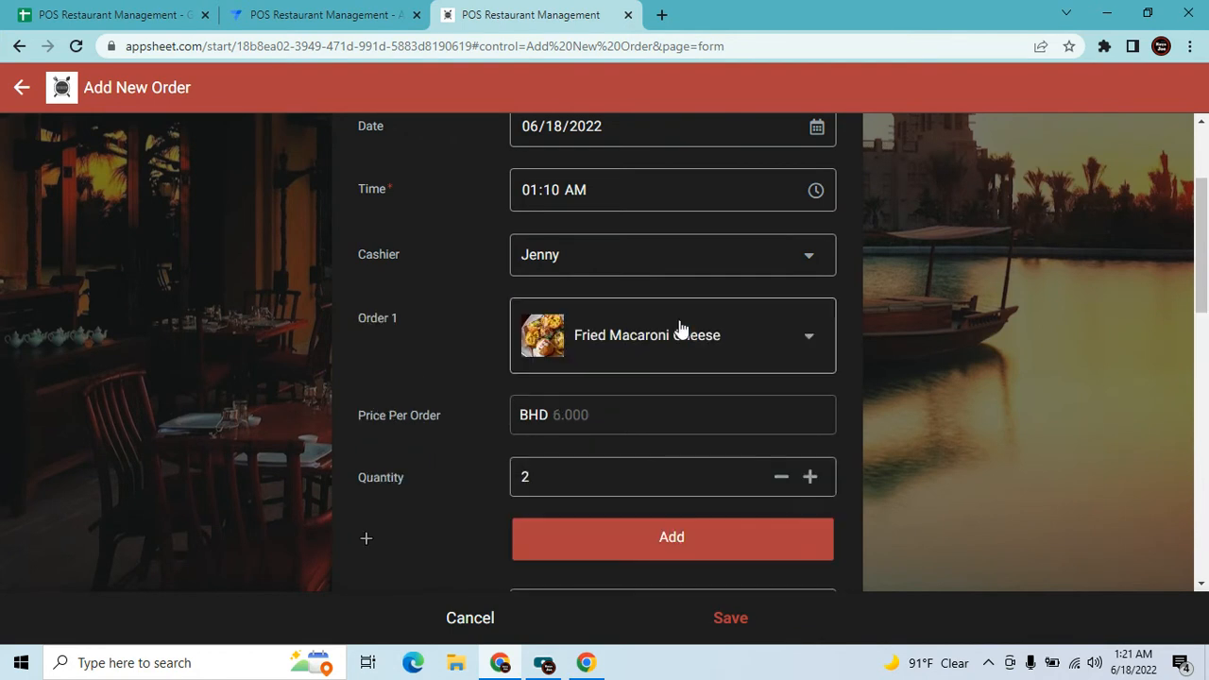
pyautogui.scroll(-15, 680, 437)
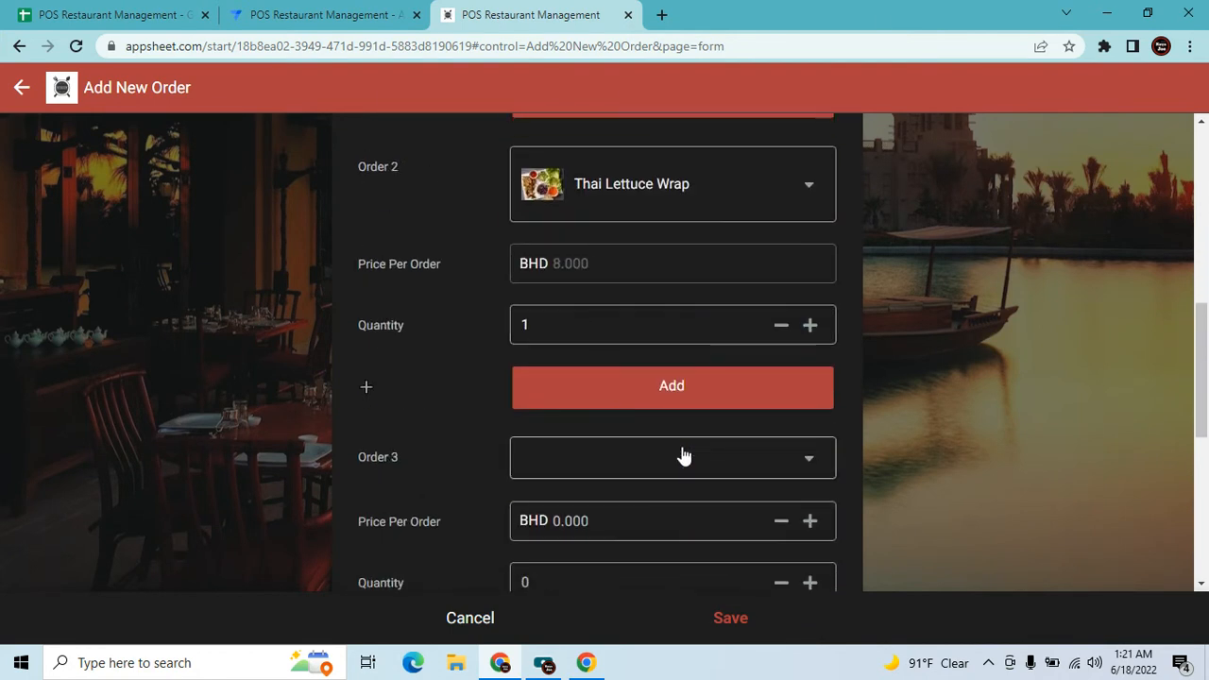
pyautogui.scroll(3, 680, 464)
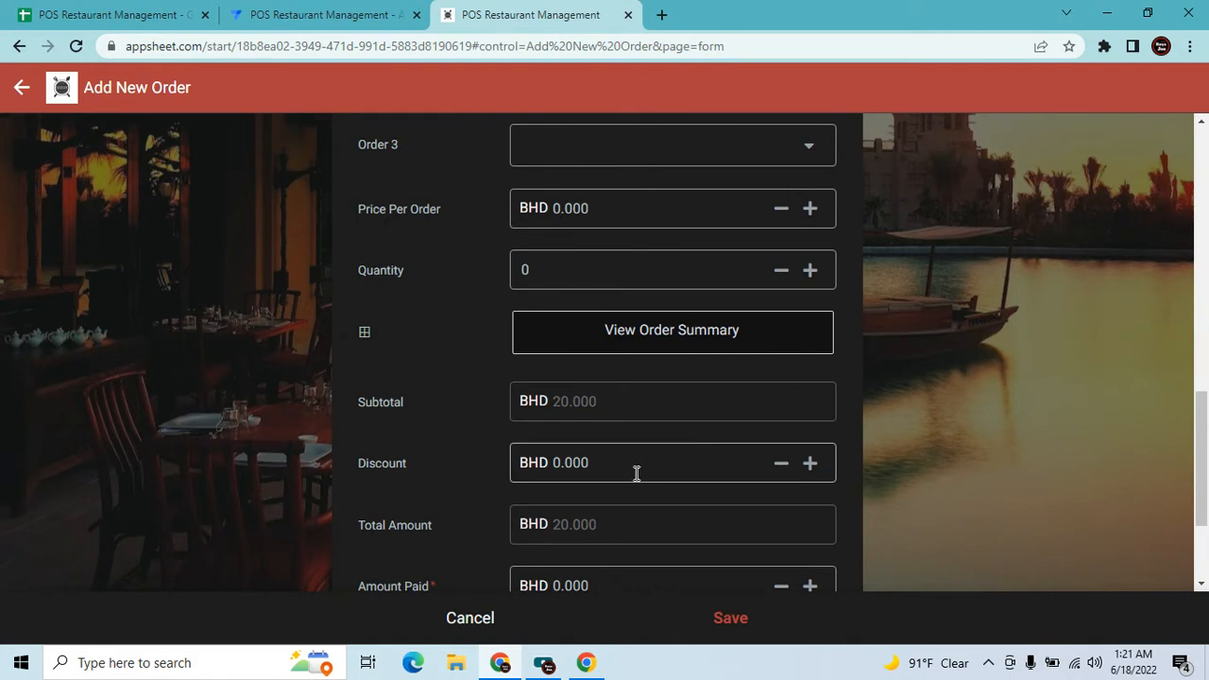
pyautogui.click(677, 340)
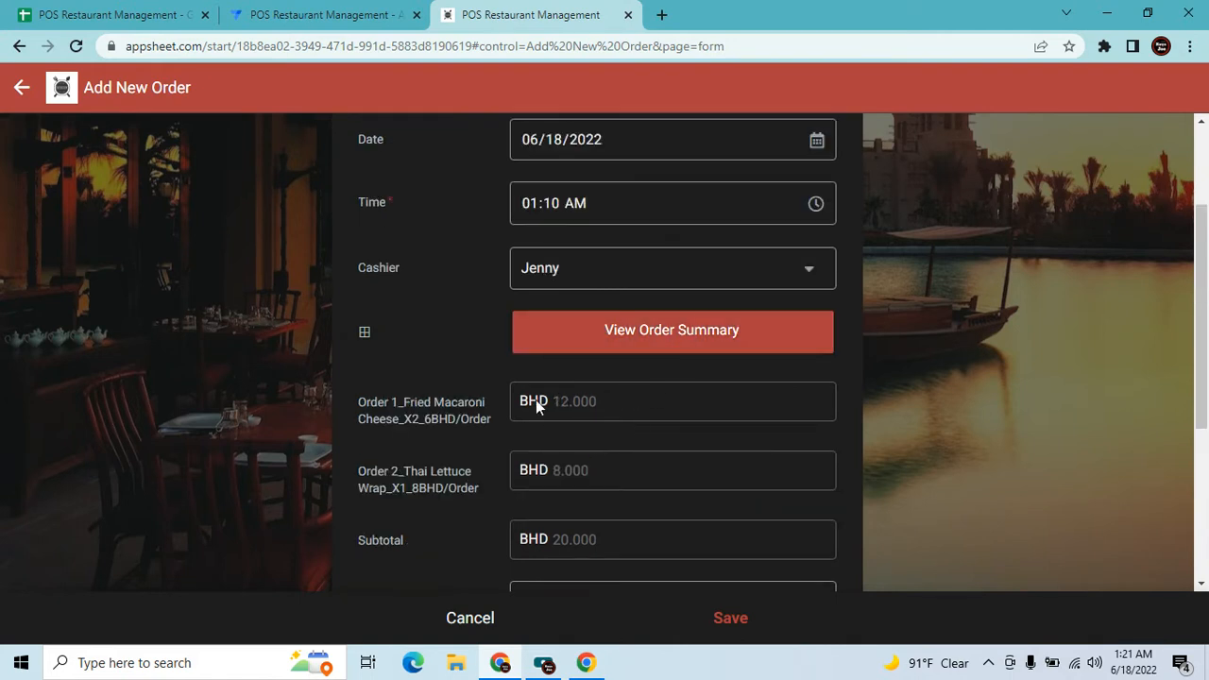
# Back in the editor, review Amount 1's currency symbol, data validity and auto-compute settings, including the app formula.
pyautogui.click(326, 14)
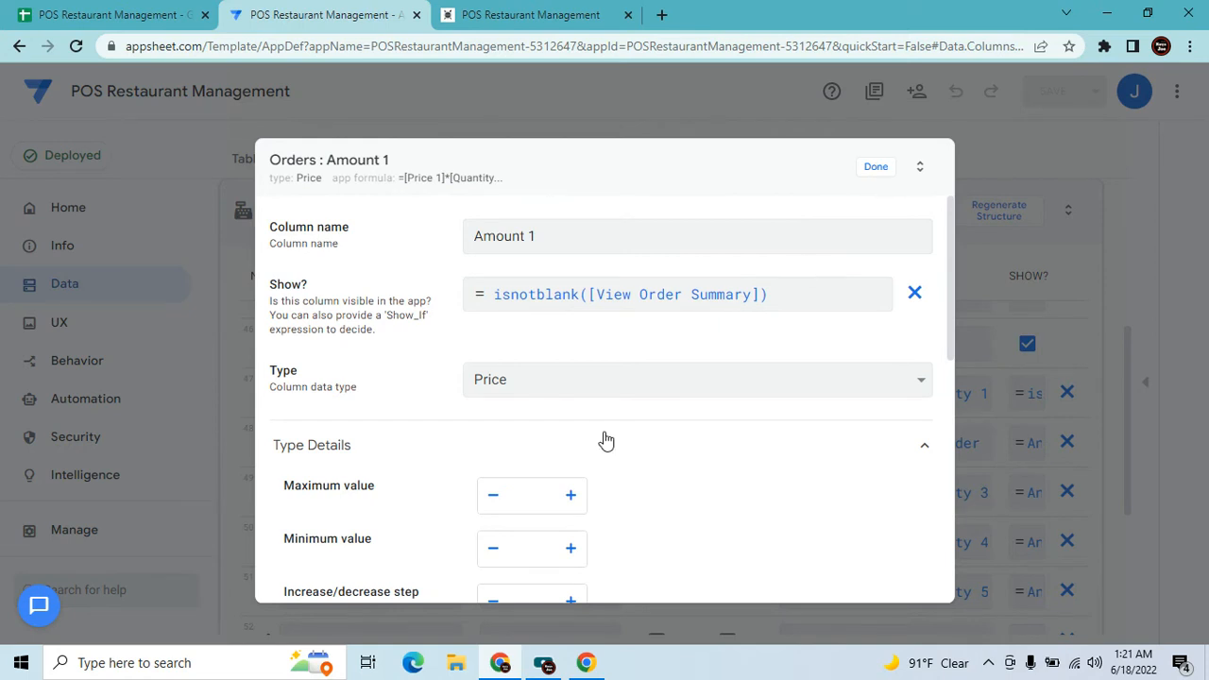
pyautogui.scroll(-3, 606, 430)
pyautogui.scroll(-3, 613, 445)
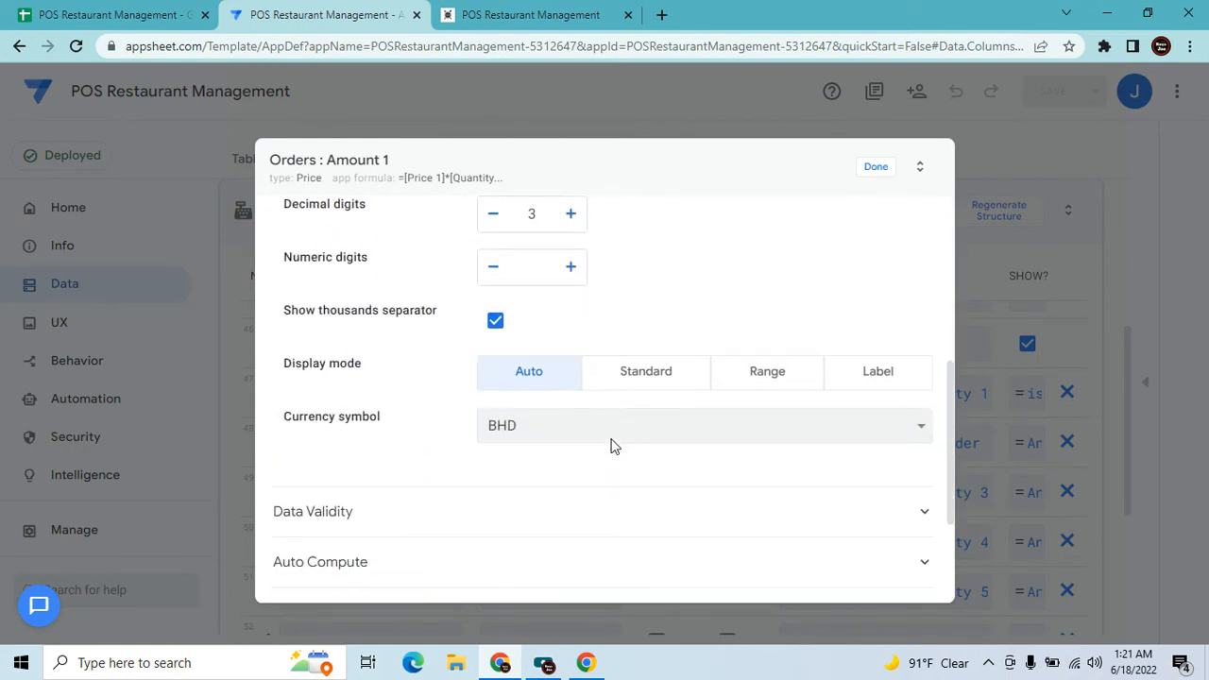
pyautogui.click(551, 430)
pyautogui.scroll(-2, 667, 445)
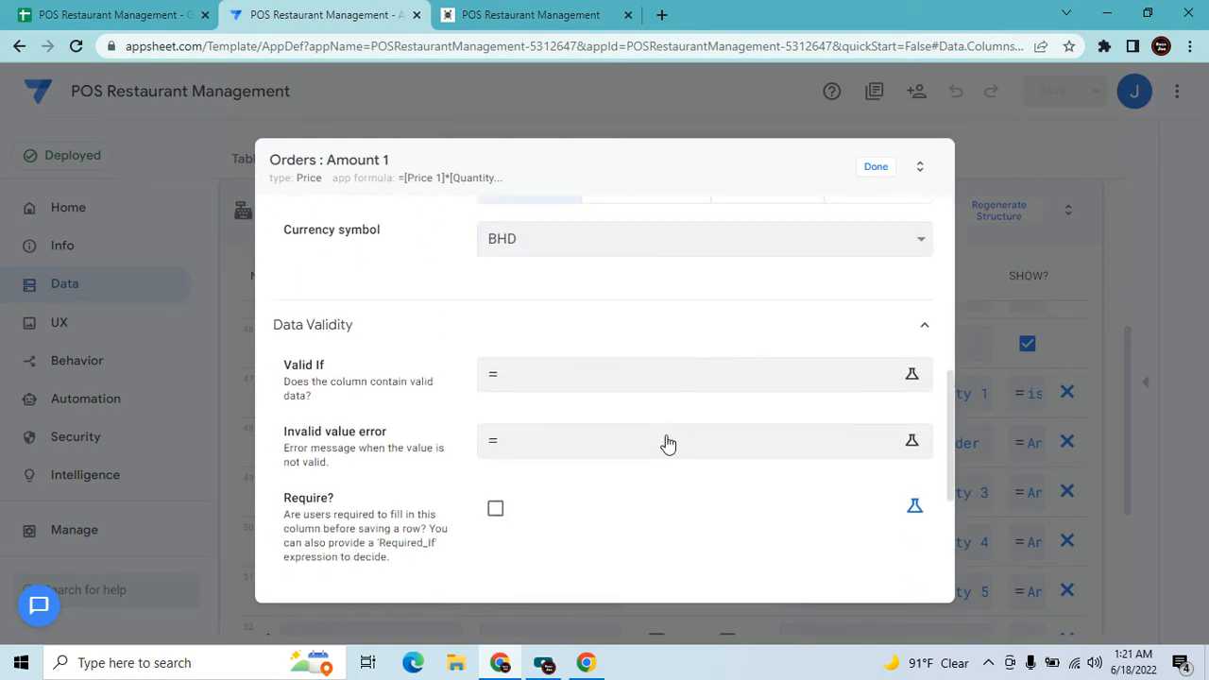
pyautogui.click(571, 251)
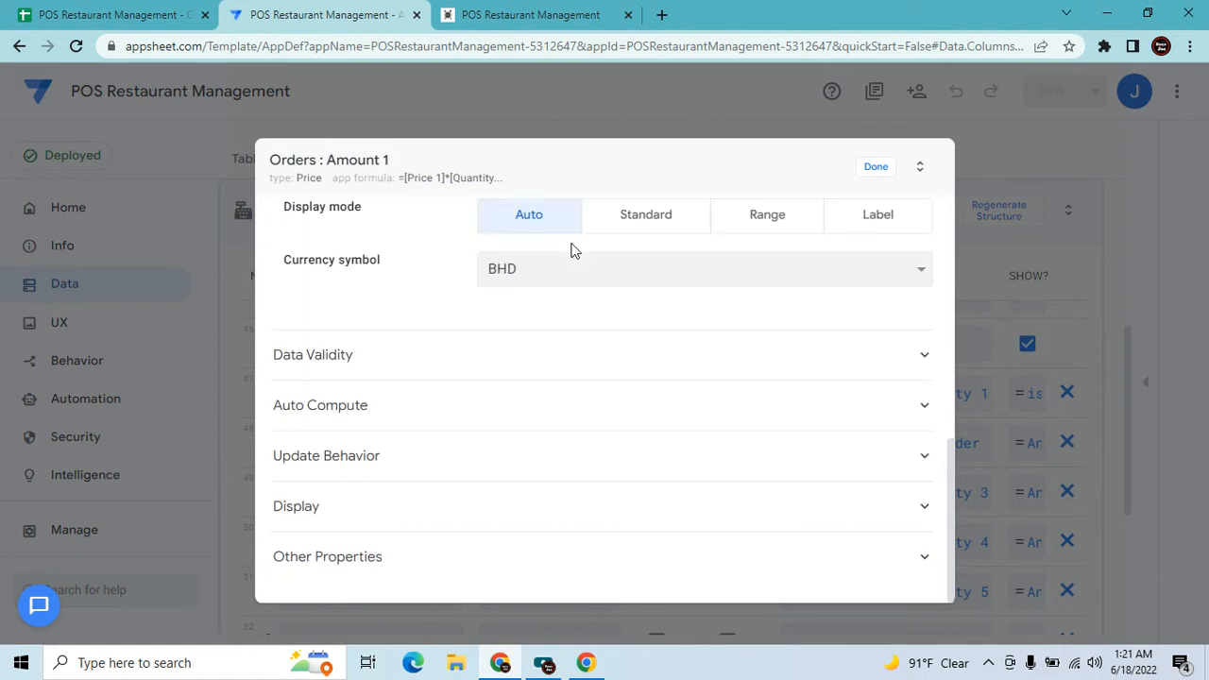
pyautogui.click(467, 414)
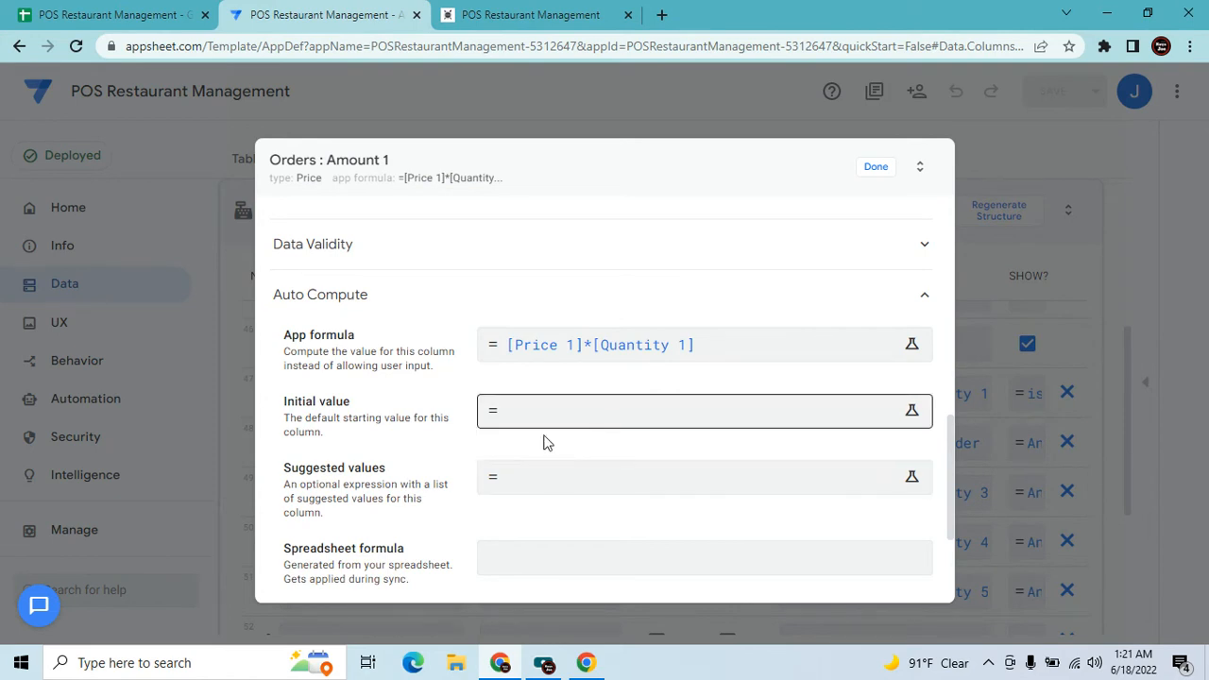
pyautogui.scroll(2, 510, 463)
# Compare Order 1's Price Per Order and Quantity in the running app with Amount 1's app formula, and close the column definition unchanged.
pyautogui.click(600, 15)
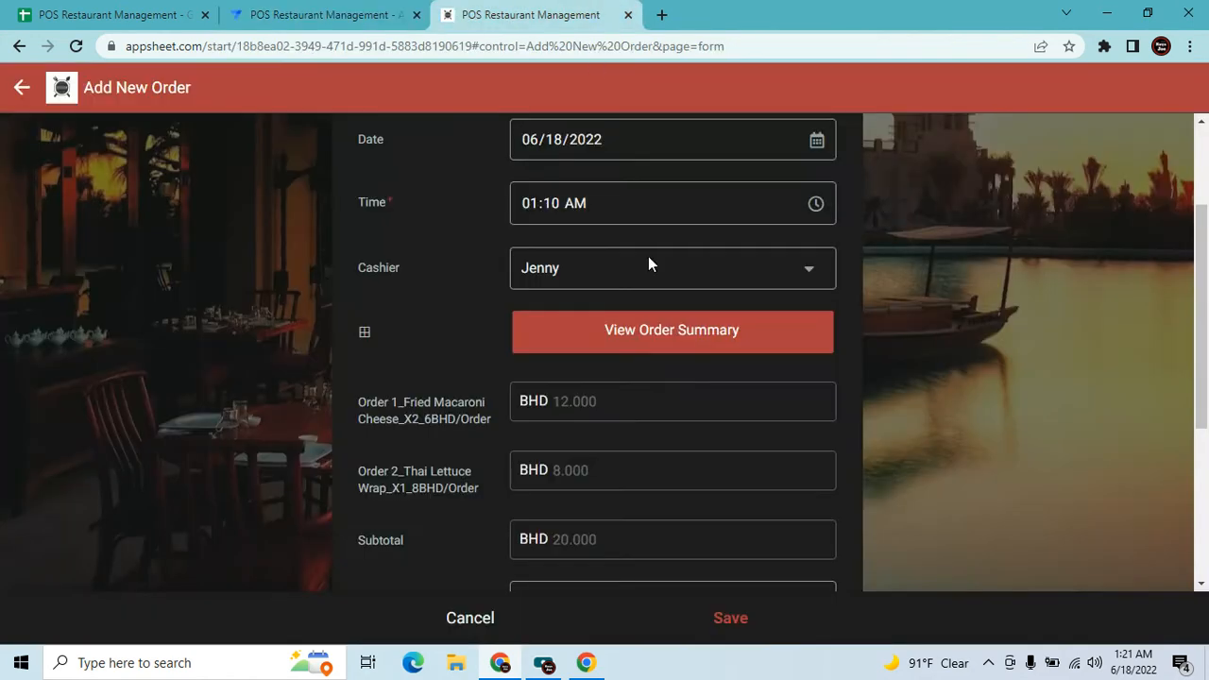
pyautogui.scroll(1, 662, 406)
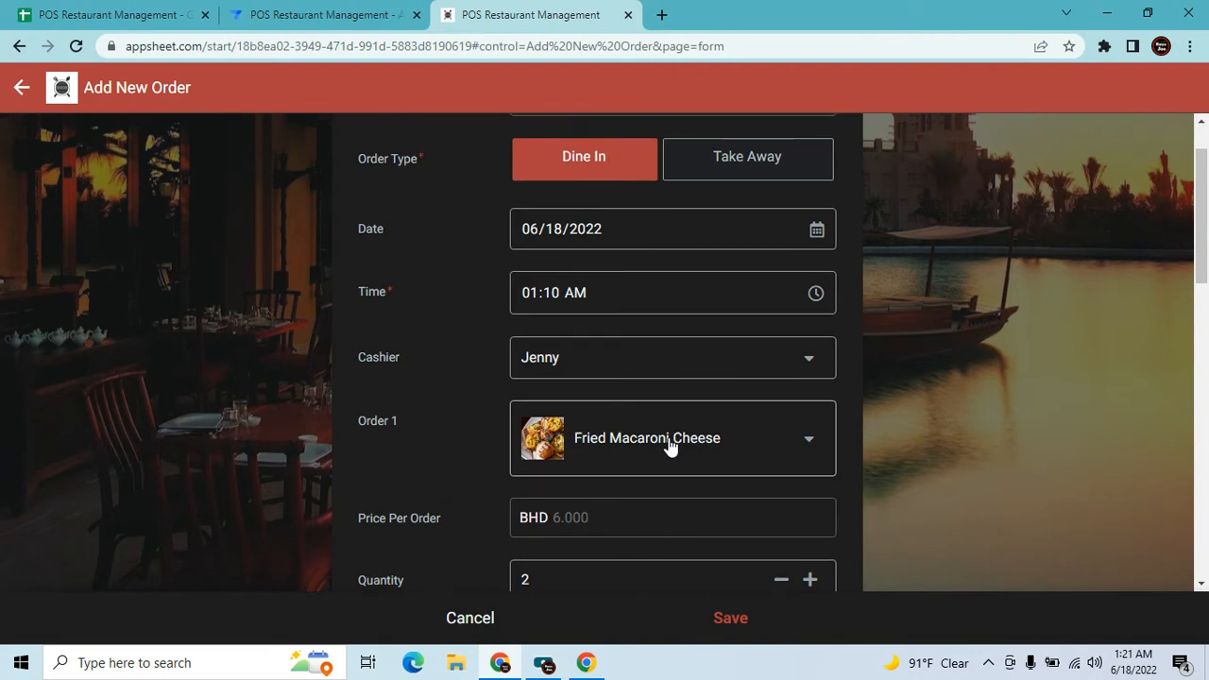
pyautogui.scroll(1, 657, 421)
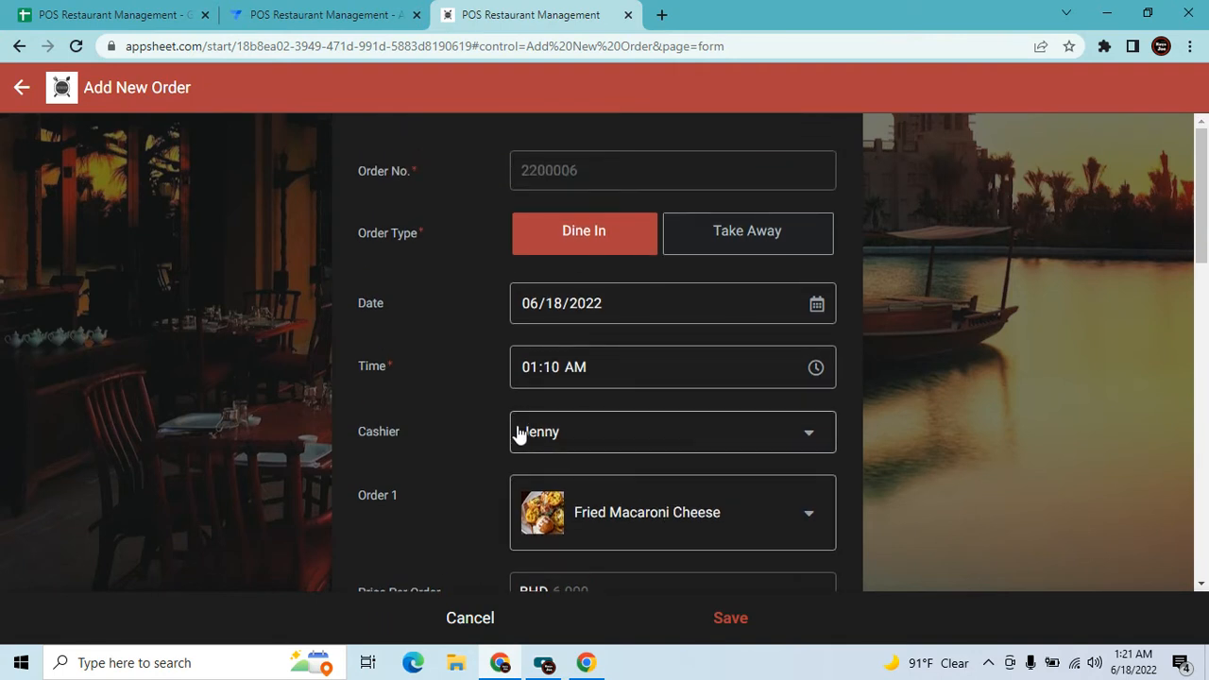
pyautogui.scroll(-2, 519, 432)
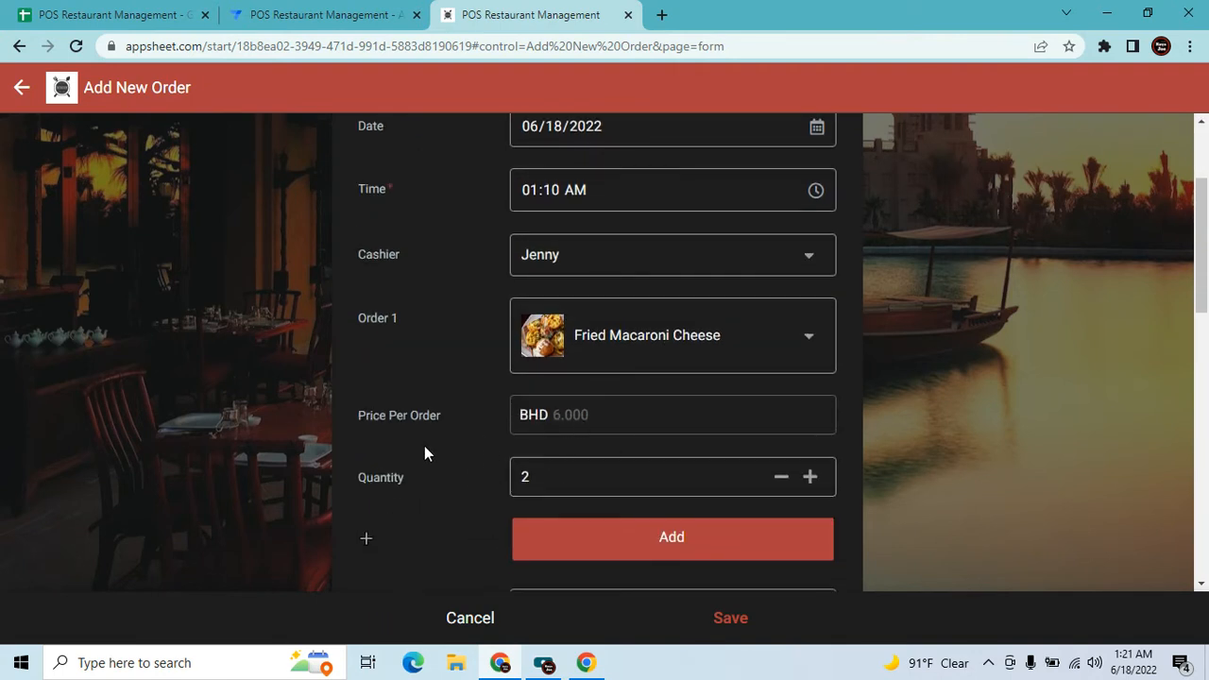
pyautogui.click(354, 12)
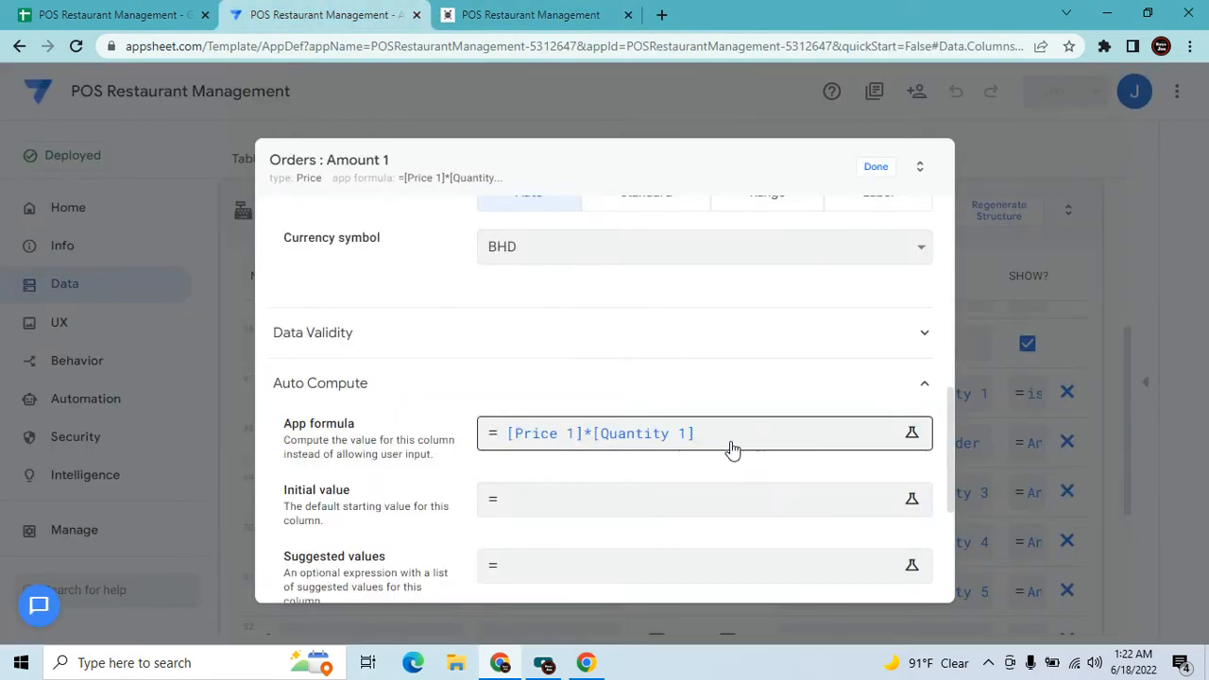
pyautogui.scroll(-1, 729, 451)
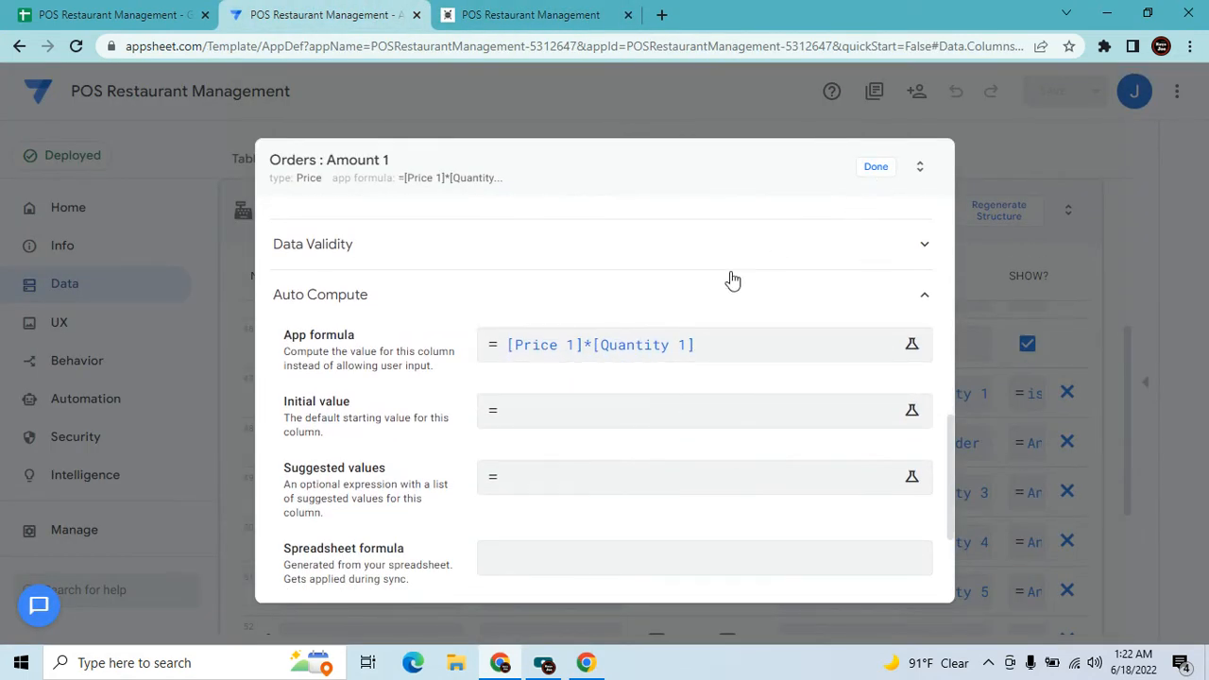
pyautogui.click(869, 169)
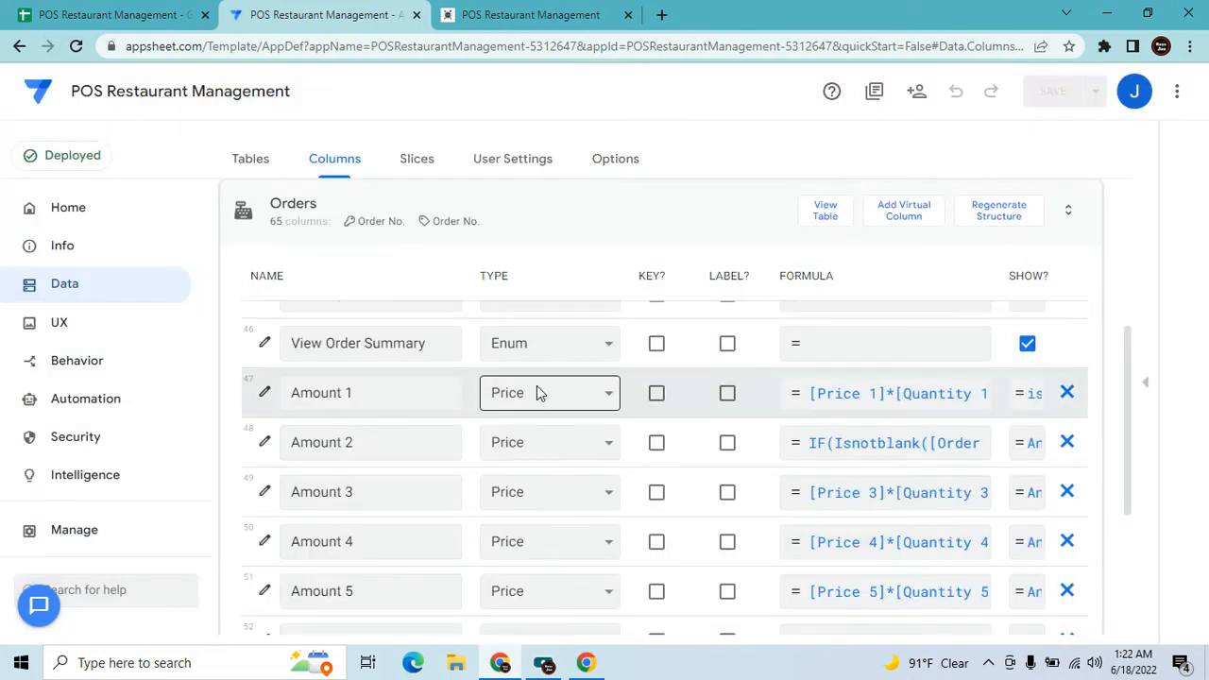
# Look through the Orders table's formulas from Amount 2 to Amount 10 and the Subtotal and Total Amount columns.
pyautogui.click(444, 440)
pyautogui.scroll(-1, 443, 440)
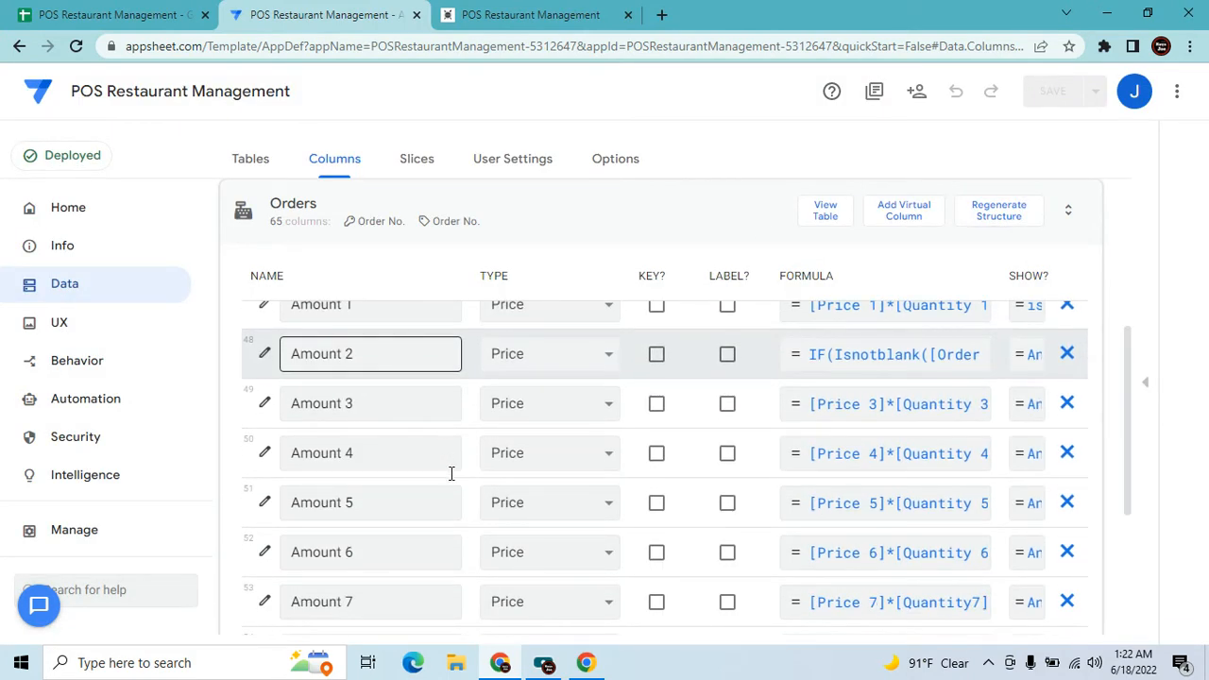
pyautogui.scroll(-4, 463, 510)
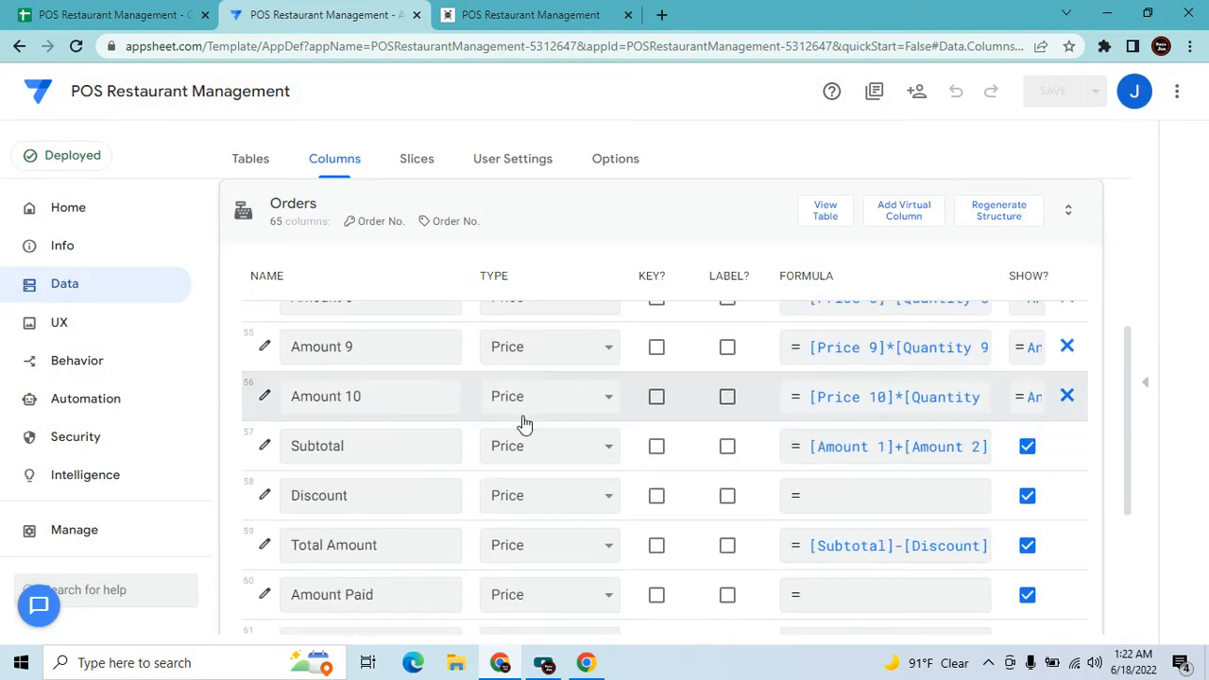
pyautogui.scroll(1, 563, 451)
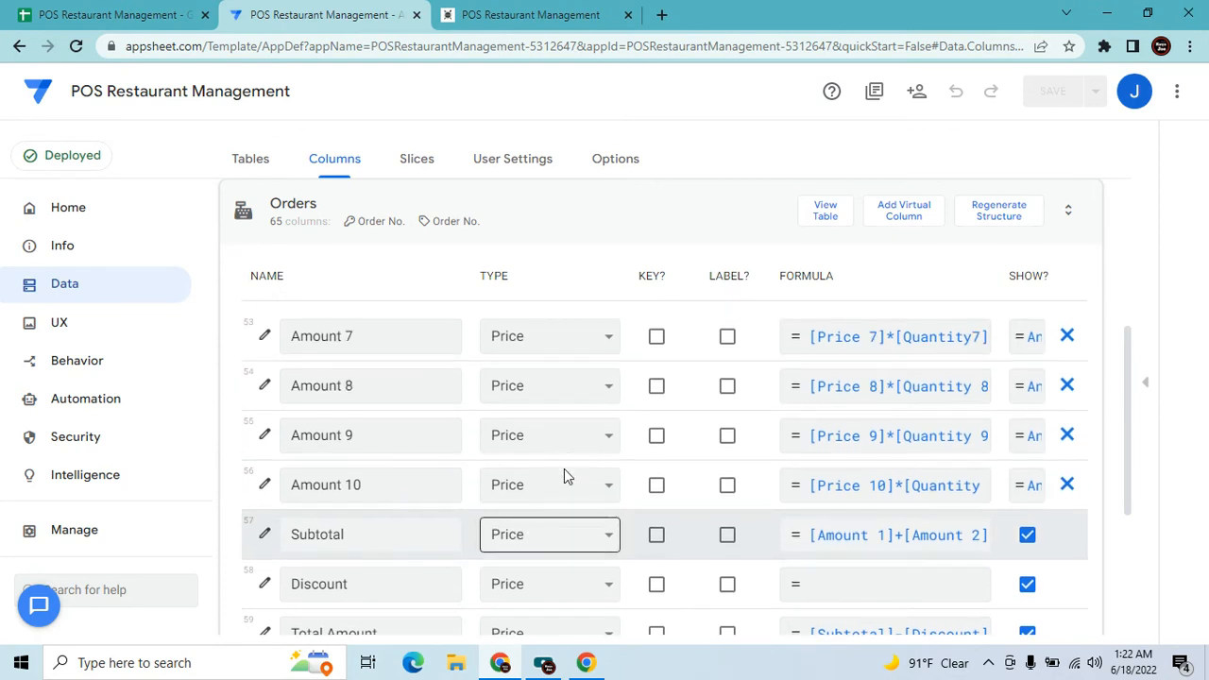
# Switch to the source spreadsheet's Orders sheet and look along its header row from Add Order 2 to Amount 10.
pyautogui.click(135, 12)
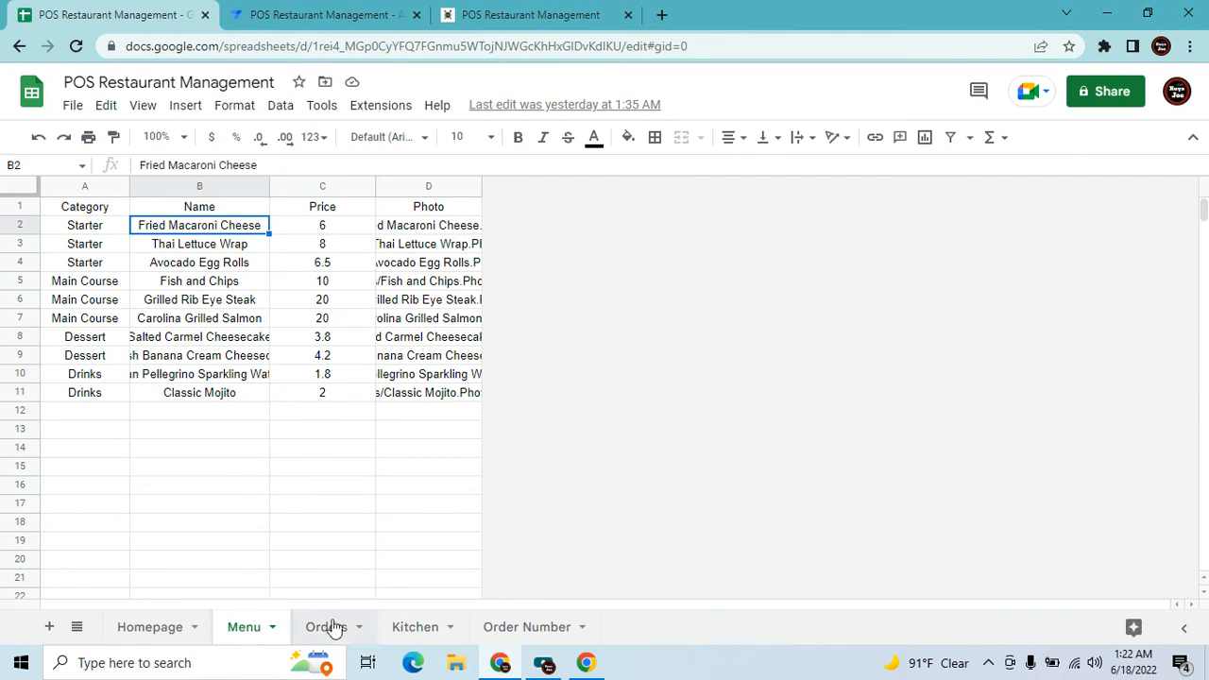
pyautogui.click(340, 627)
pyautogui.click(854, 214)
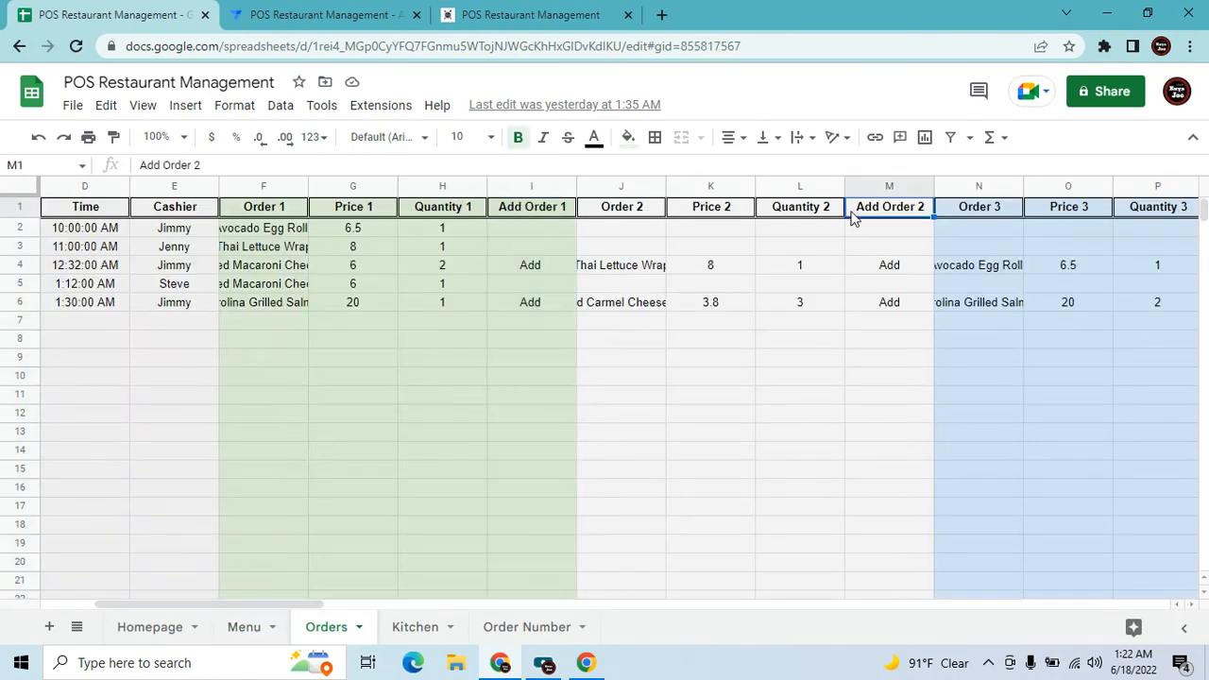
pyautogui.press('Right')
pyautogui.press('Right')
pyautogui.press('Right')
pyautogui.press('Right')
pyautogui.press('Right')
pyautogui.press('Right')
pyautogui.press('Right')
pyautogui.press('Right')
pyautogui.press('Right')
pyautogui.press('Right')
pyautogui.press('Right')
pyautogui.press('Right')
pyautogui.press('Right')
pyautogui.press('Right')
pyautogui.press('Right')
pyautogui.press('Right')
pyautogui.press('Right')
pyautogui.press('Right')
pyautogui.press('Right')
pyautogui.press('Right')
pyautogui.press('Right')
pyautogui.press('Right')
pyautogui.press('Right')
pyautogui.press('Right')
pyautogui.press('Right')
pyautogui.press('Right')
pyautogui.press('Right')
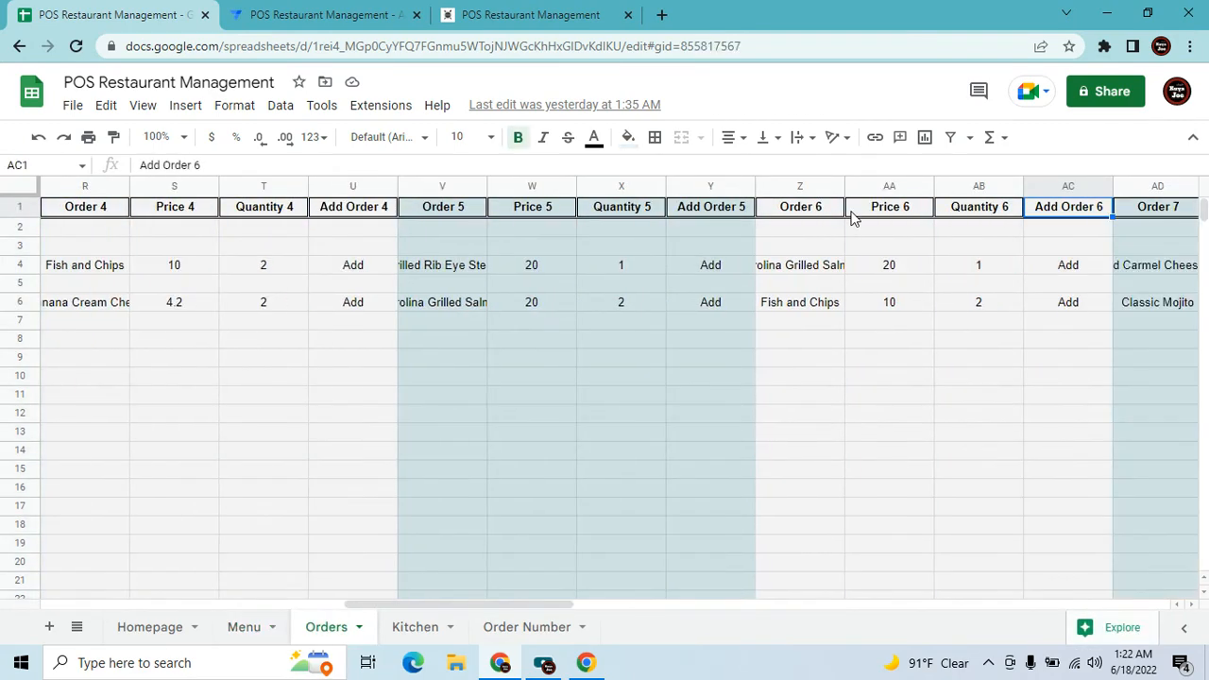
pyautogui.press('Right')
pyautogui.press('Right')
pyautogui.press('Right')
pyautogui.press('Right')
pyautogui.press('Right')
pyautogui.press('Right')
pyautogui.press('Right')
pyautogui.press('Right')
pyautogui.press('Right')
pyautogui.press('Right')
pyautogui.press('Right')
pyautogui.press('Right')
pyautogui.press('Right')
pyautogui.press('Right')
pyautogui.press('Right')
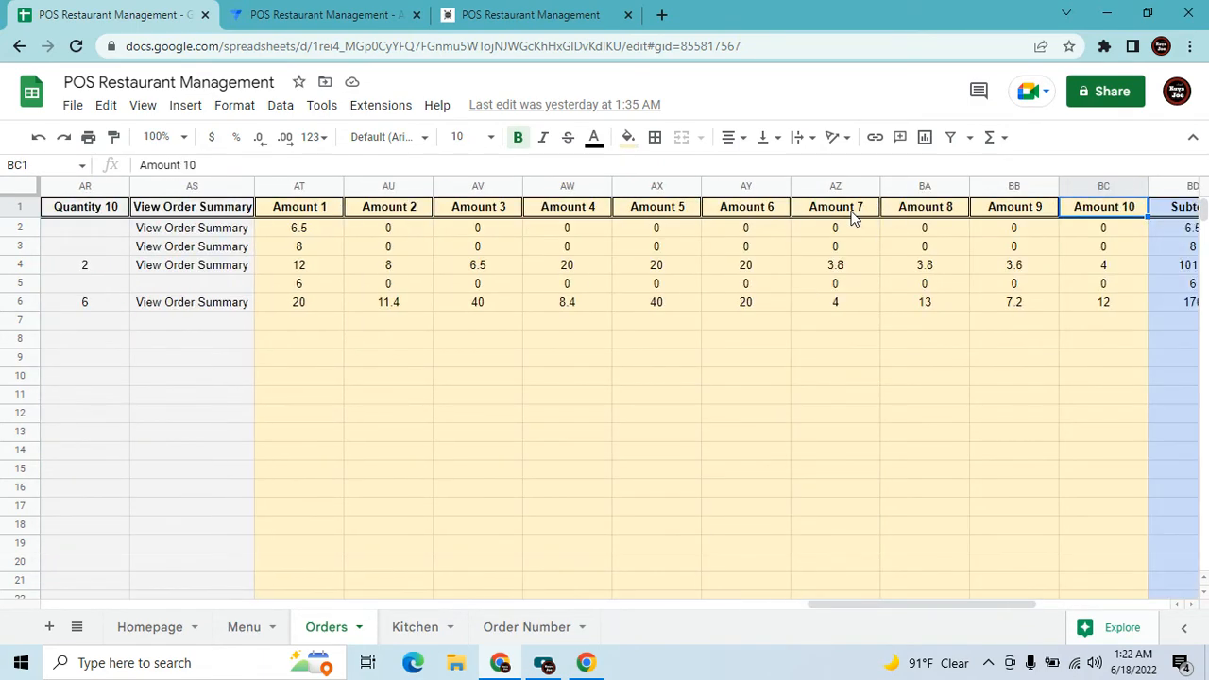
# Go over the Amount 1 to Amount 10 columns in the Orders sheet.
pyautogui.click(314, 209)
pyautogui.click(380, 206)
pyautogui.click(544, 234)
pyautogui.click(761, 233)
pyautogui.click(977, 223)
pyautogui.click(1116, 215)
# Glance at Order 1 in the running app, and inspect Amount 10's Show_If expression in the editor, closing it unchanged.
pyautogui.click(548, 26)
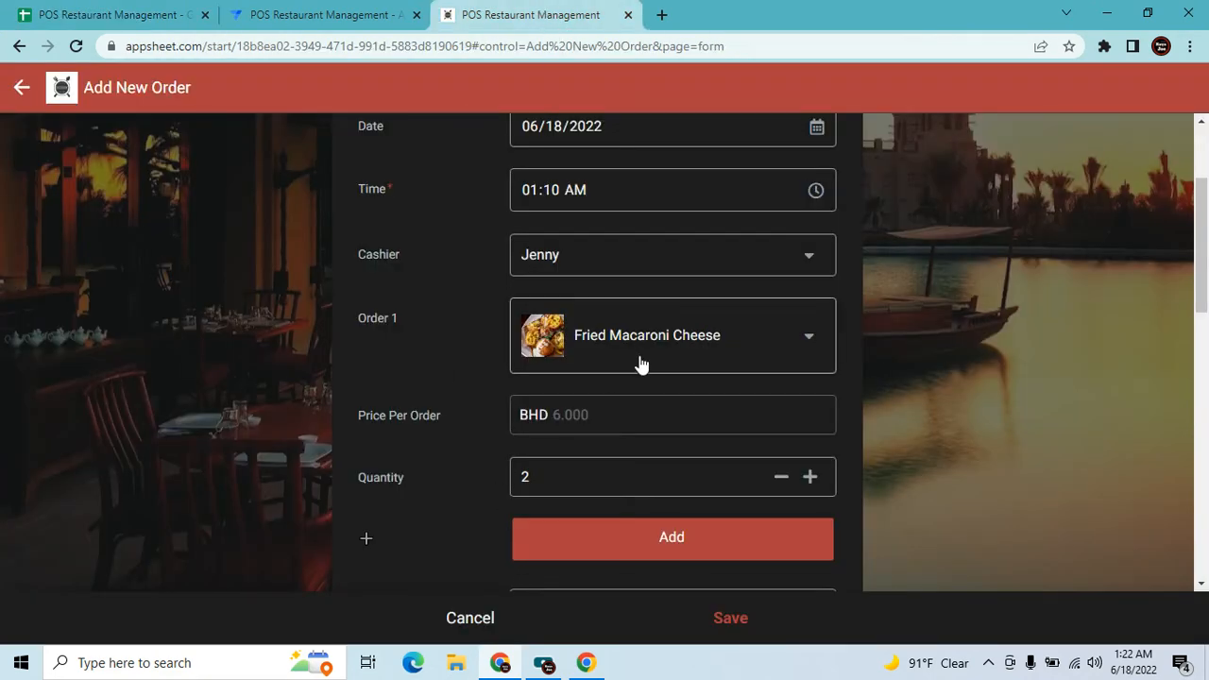
pyautogui.click(342, 12)
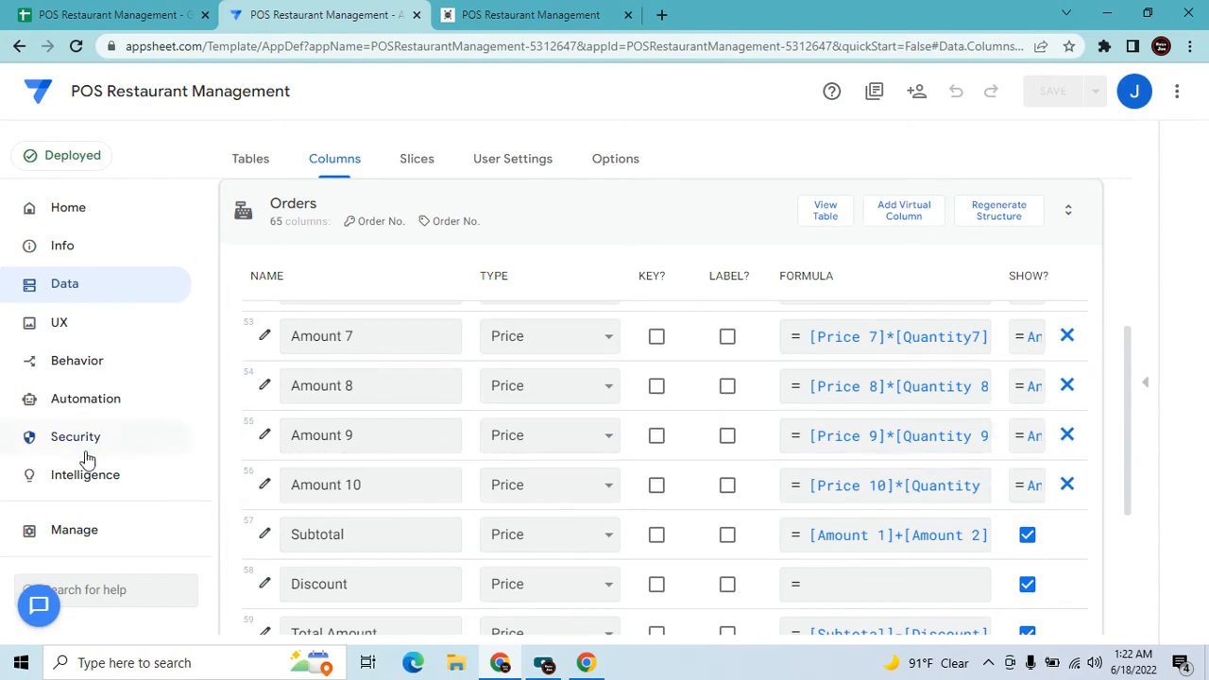
pyautogui.click(264, 484)
pyautogui.click(612, 300)
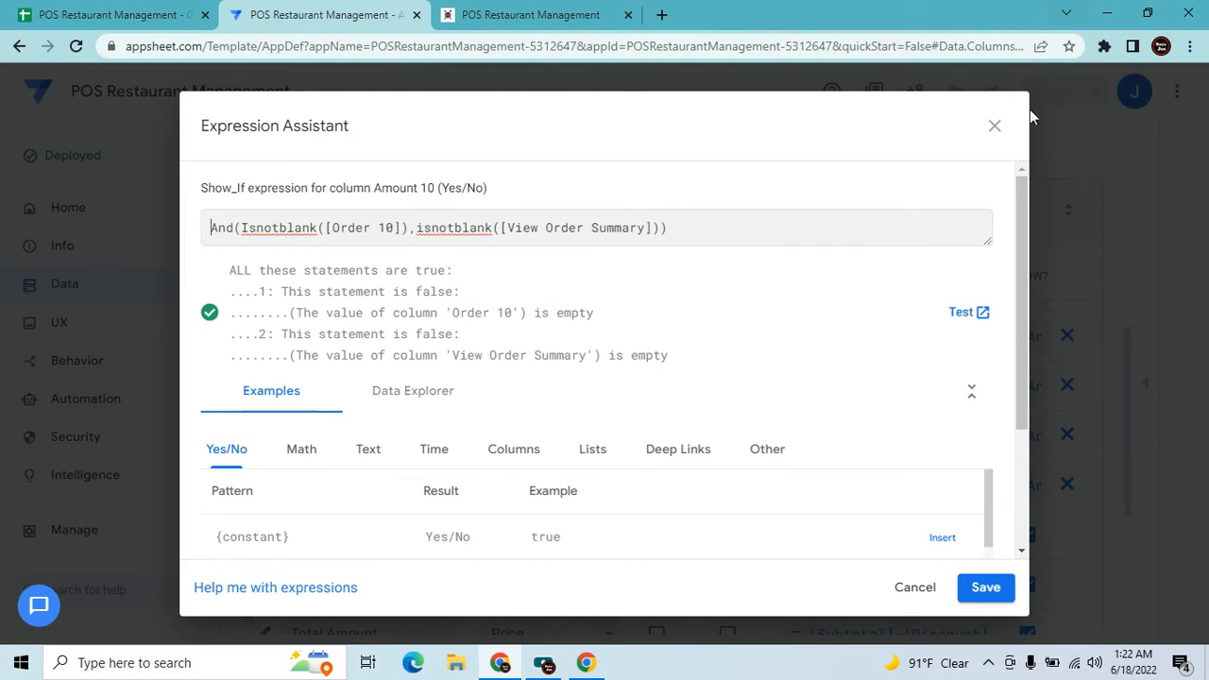
pyautogui.click(997, 125)
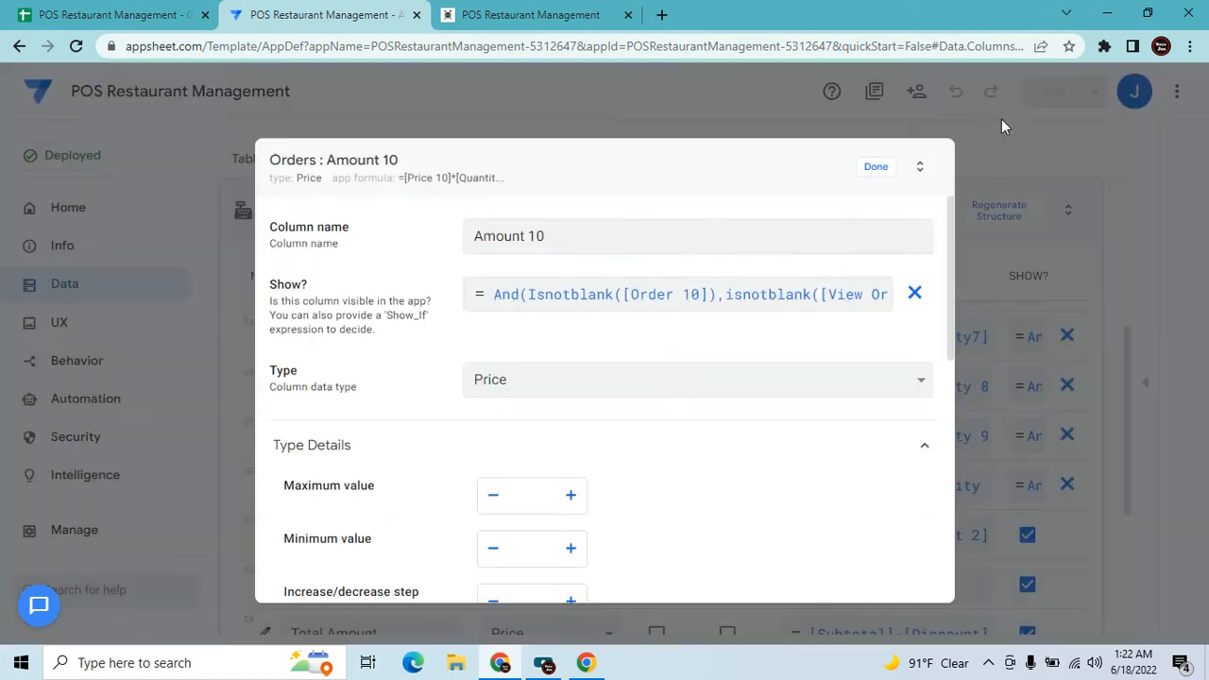
pyautogui.click(875, 168)
# Open the Show_If expression of the Orders table's Amount 2 column.
pyautogui.scroll(3, 365, 437)
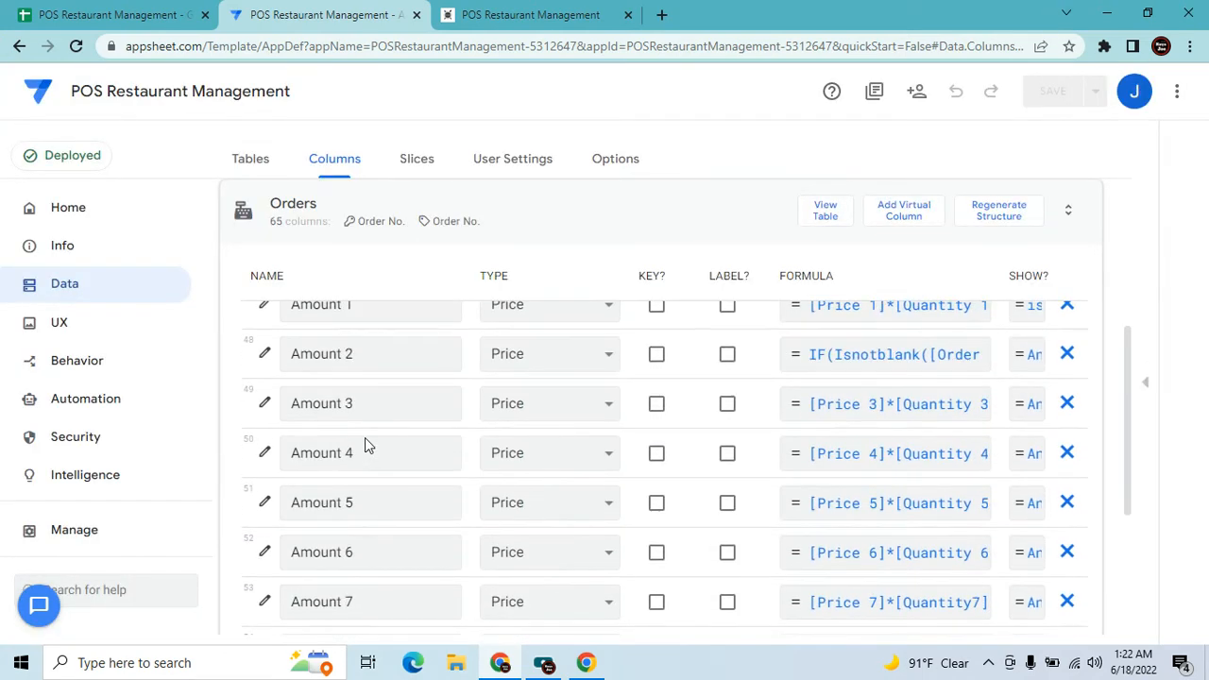
pyautogui.click(269, 354)
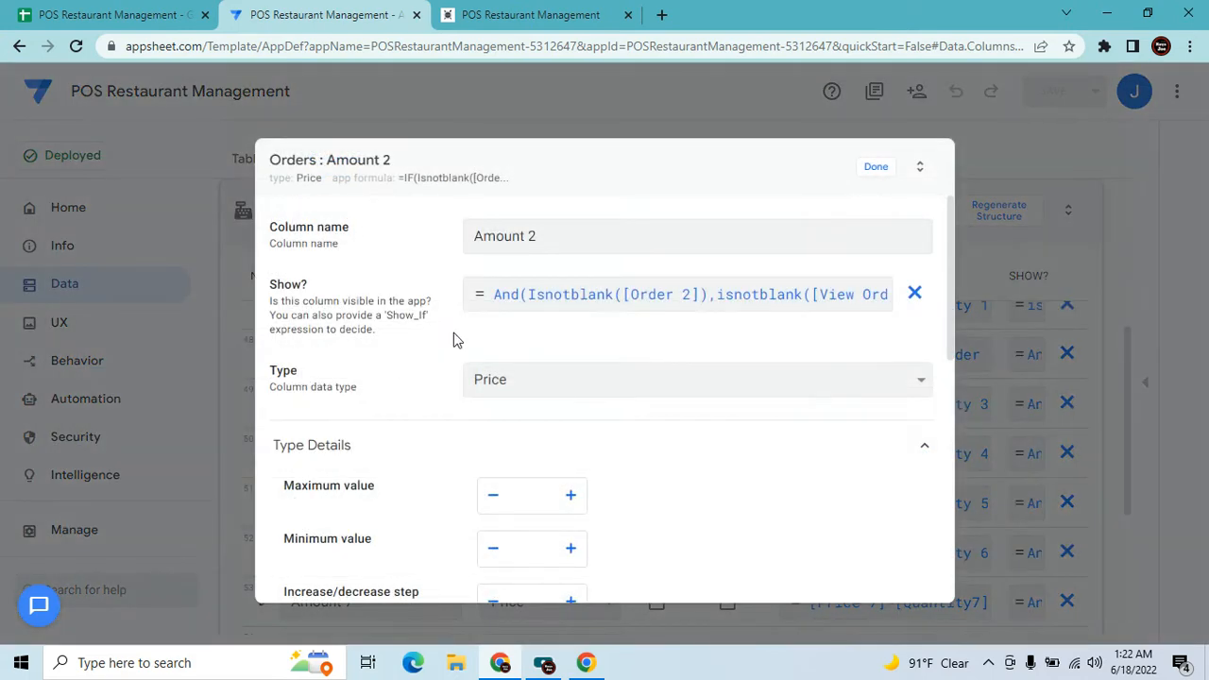
pyautogui.click(557, 305)
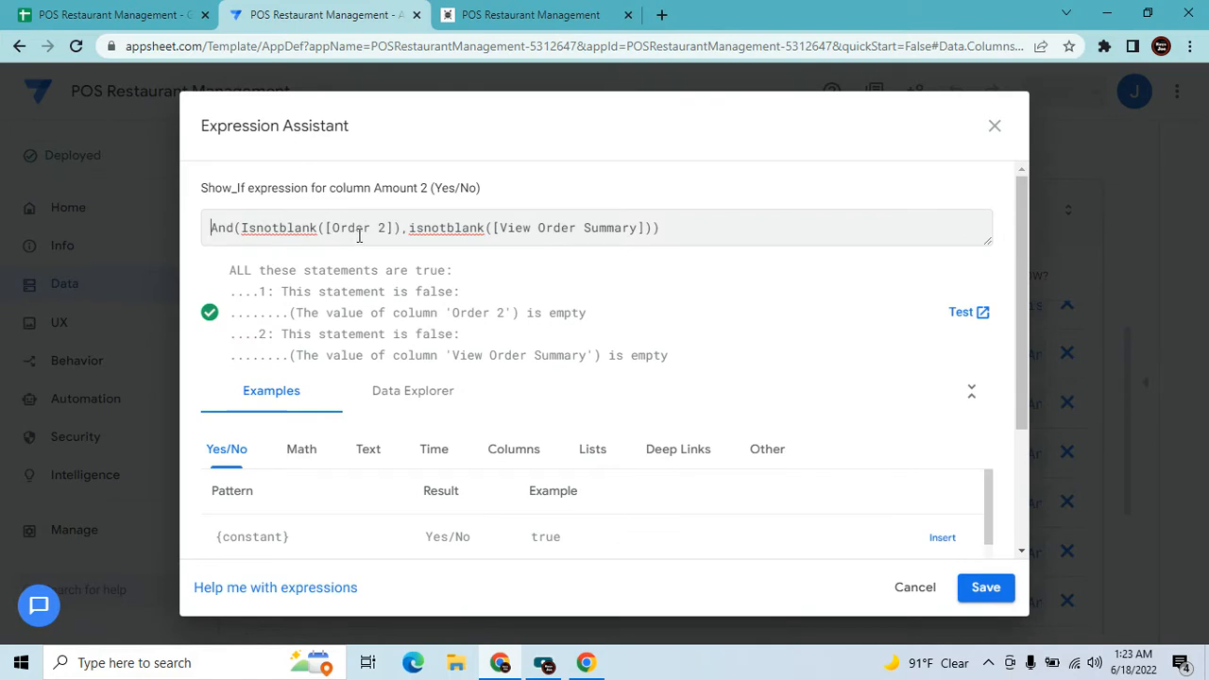
# In the running app's new order form, deselect and reselect Add below Order 1's quantity, and look over the Order 2 fields.
pyautogui.click(519, 16)
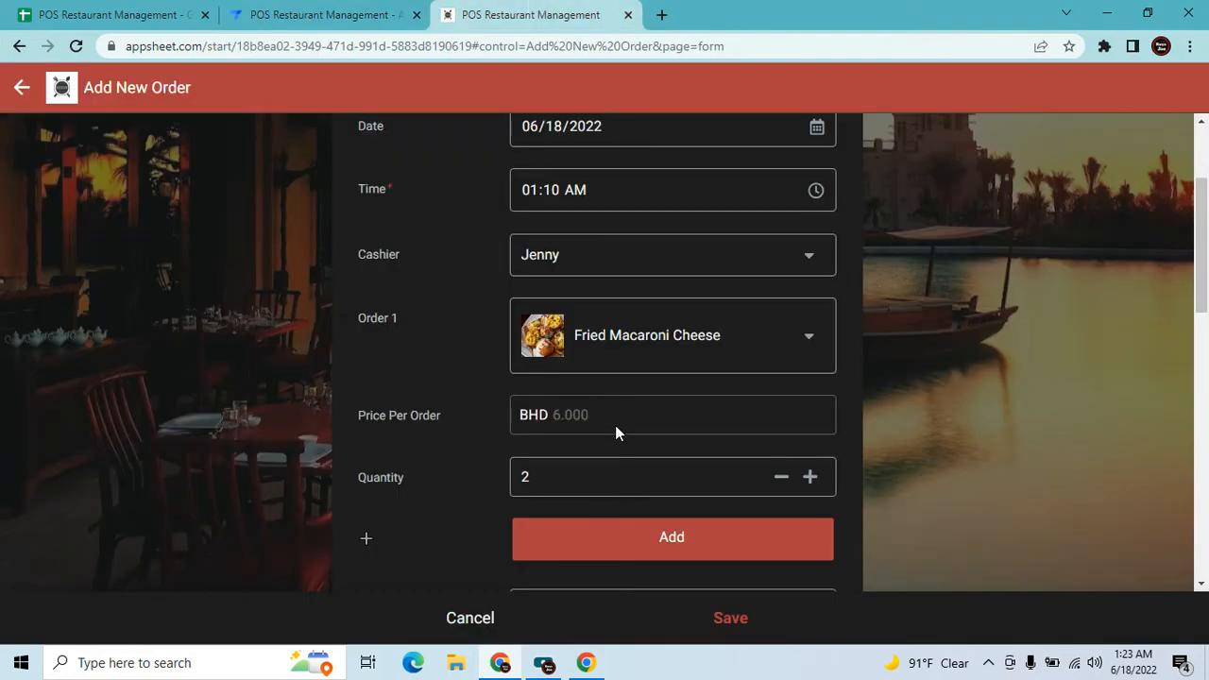
pyautogui.click(671, 543)
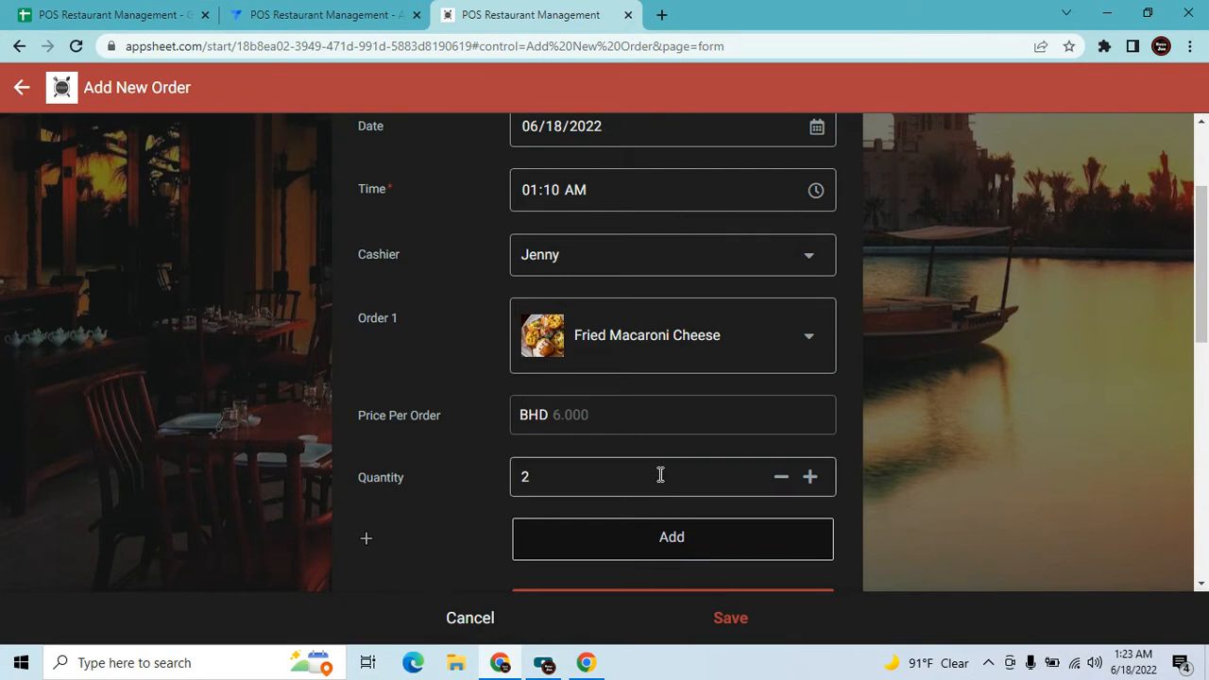
pyautogui.scroll(3, 659, 470)
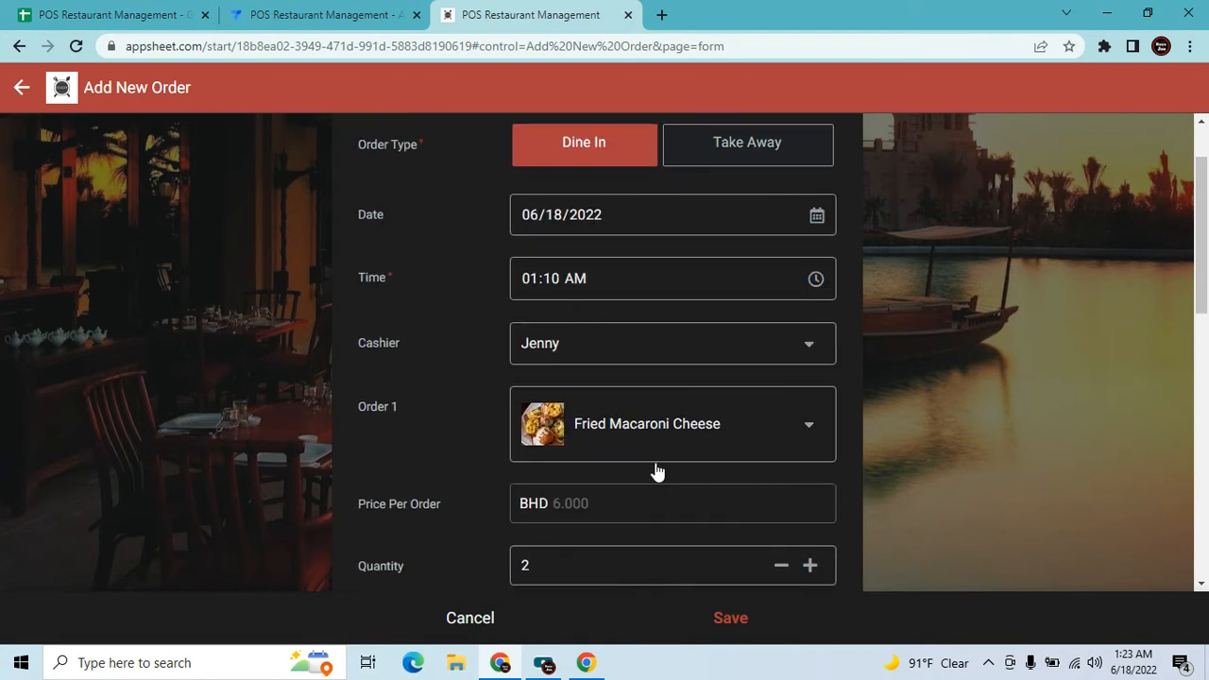
pyautogui.scroll(-3, 650, 465)
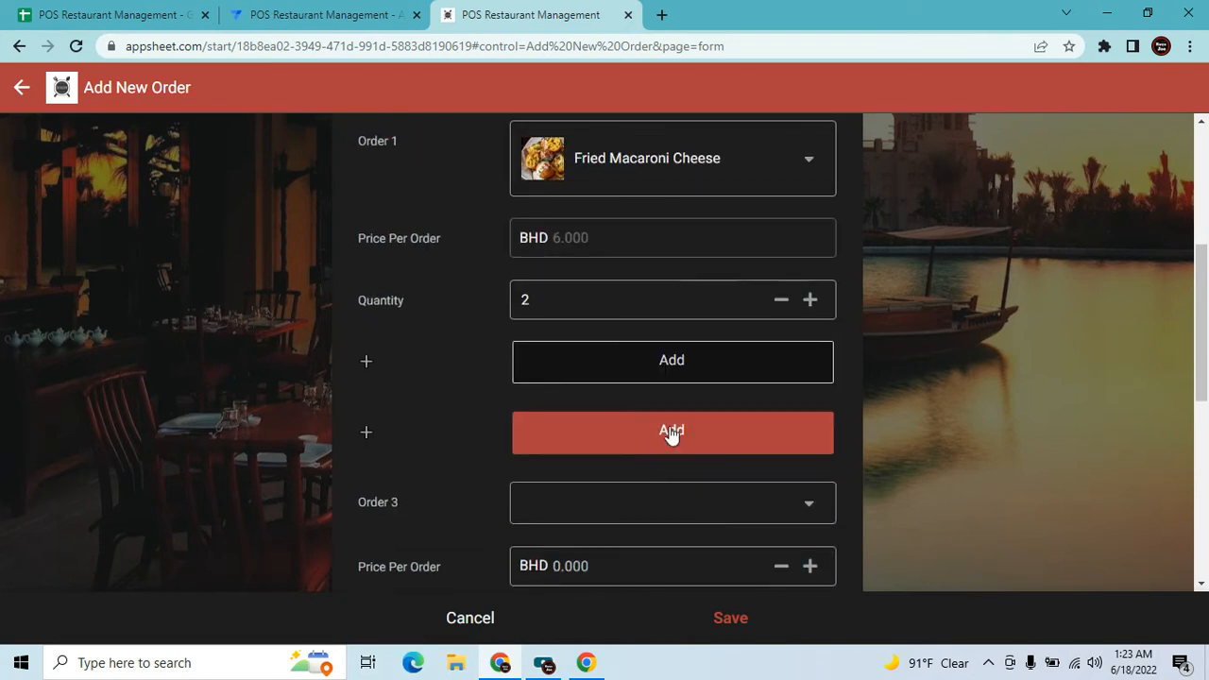
pyautogui.click(681, 365)
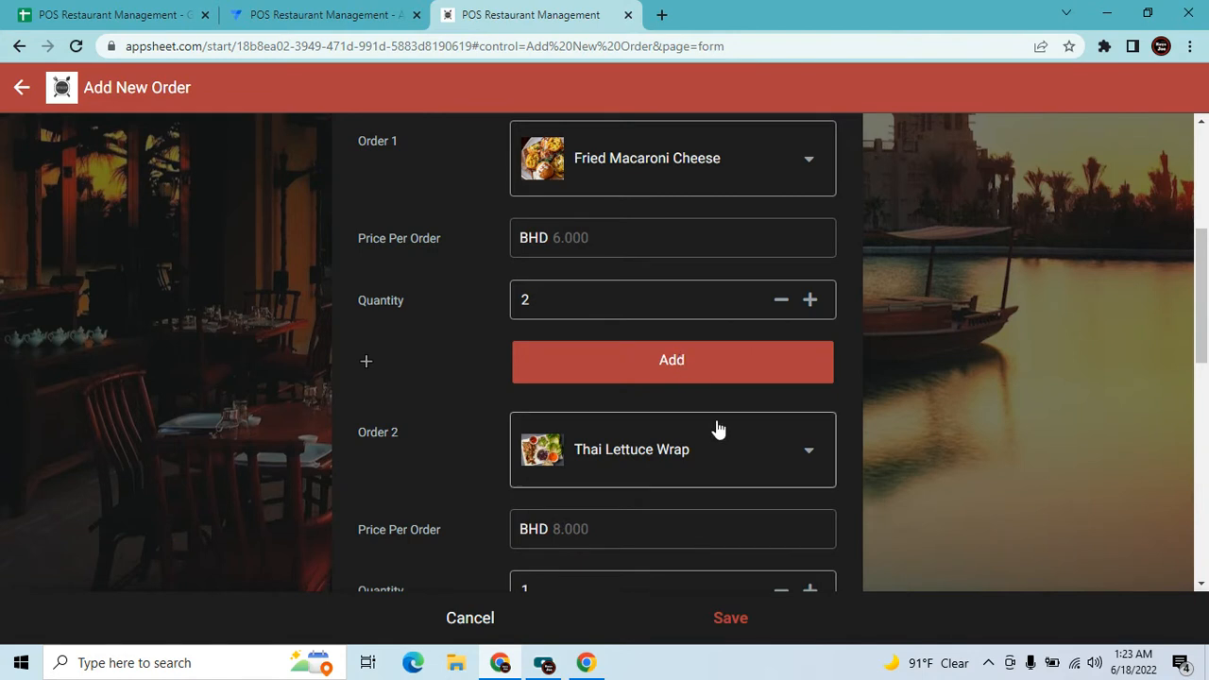
pyautogui.scroll(-1, 709, 418)
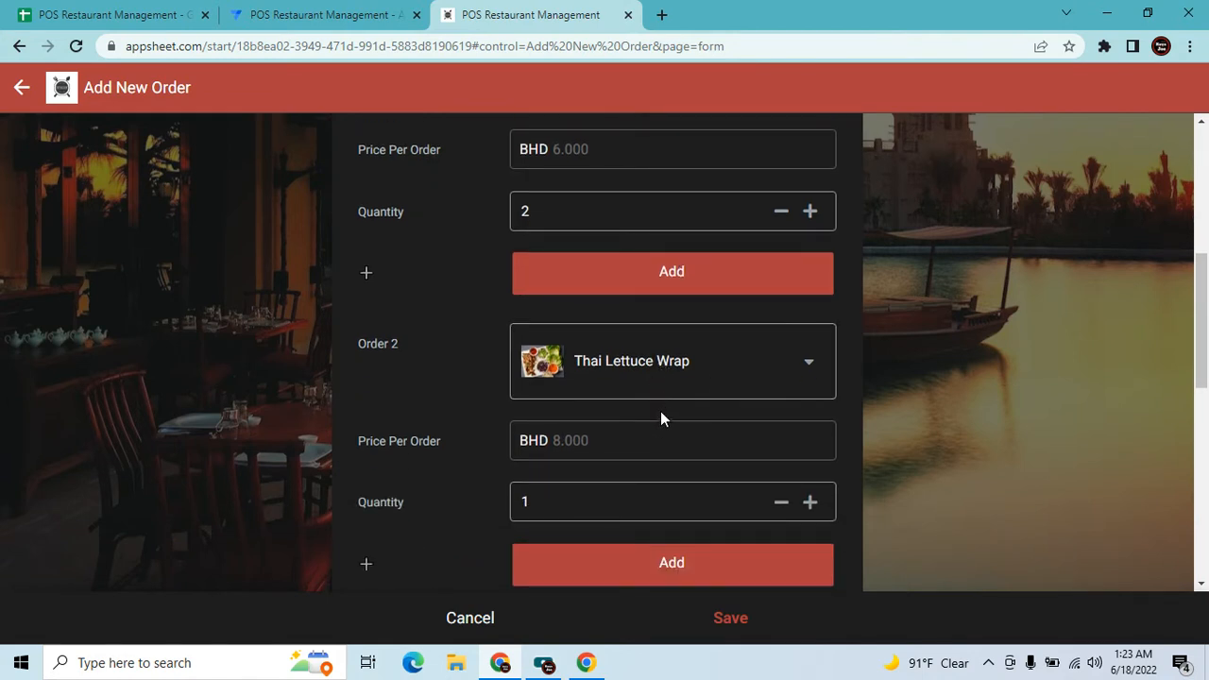
pyautogui.scroll(-1, 610, 402)
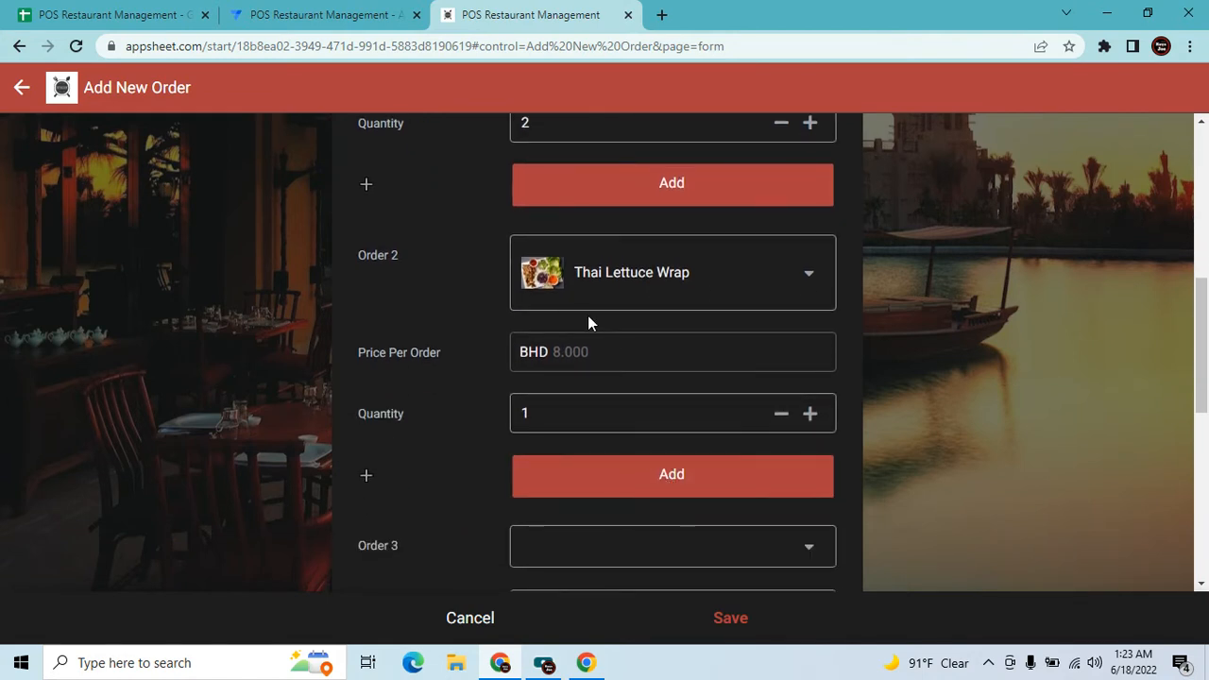
# Switch back to the editor and examine the View Order Summary condition in Amount 2's Show_If expression.
pyautogui.click(378, 15)
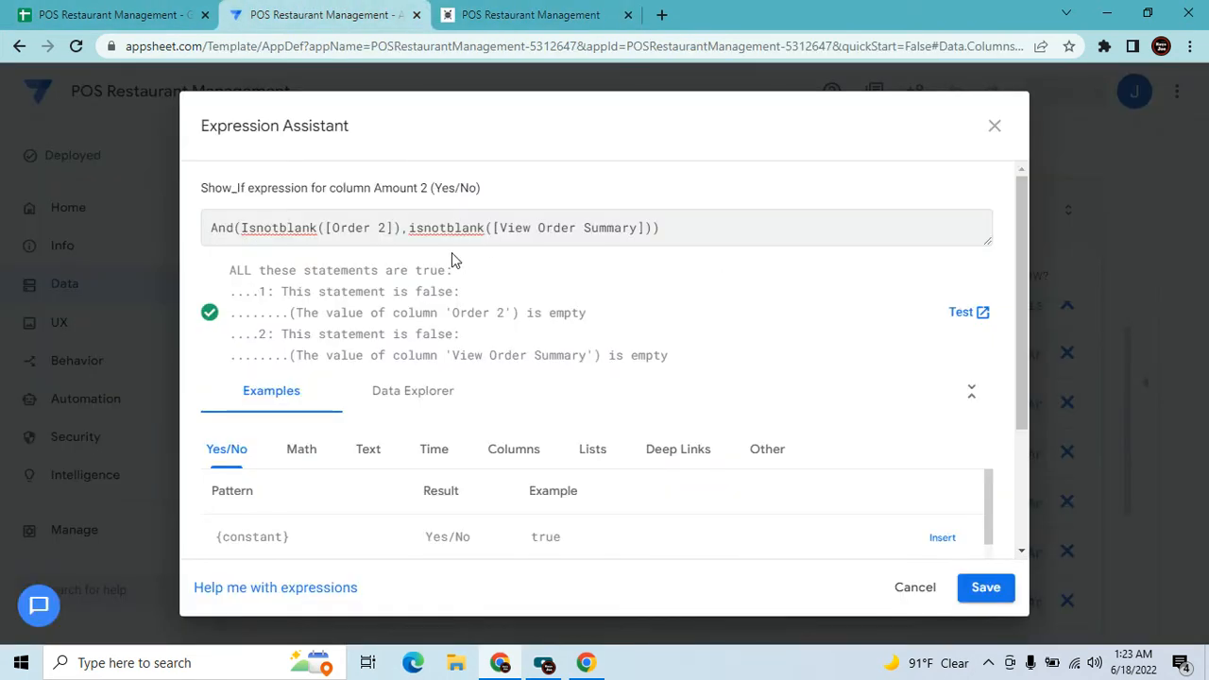
pyautogui.moveTo(503, 227); pyautogui.dragTo(601, 227)
pyautogui.click(435, 226)
# Switch to the running app and turn on View Order Summary in the new order form.
pyautogui.click(529, 15)
pyautogui.scroll(-5, 659, 397)
pyautogui.scroll(1, 680, 312)
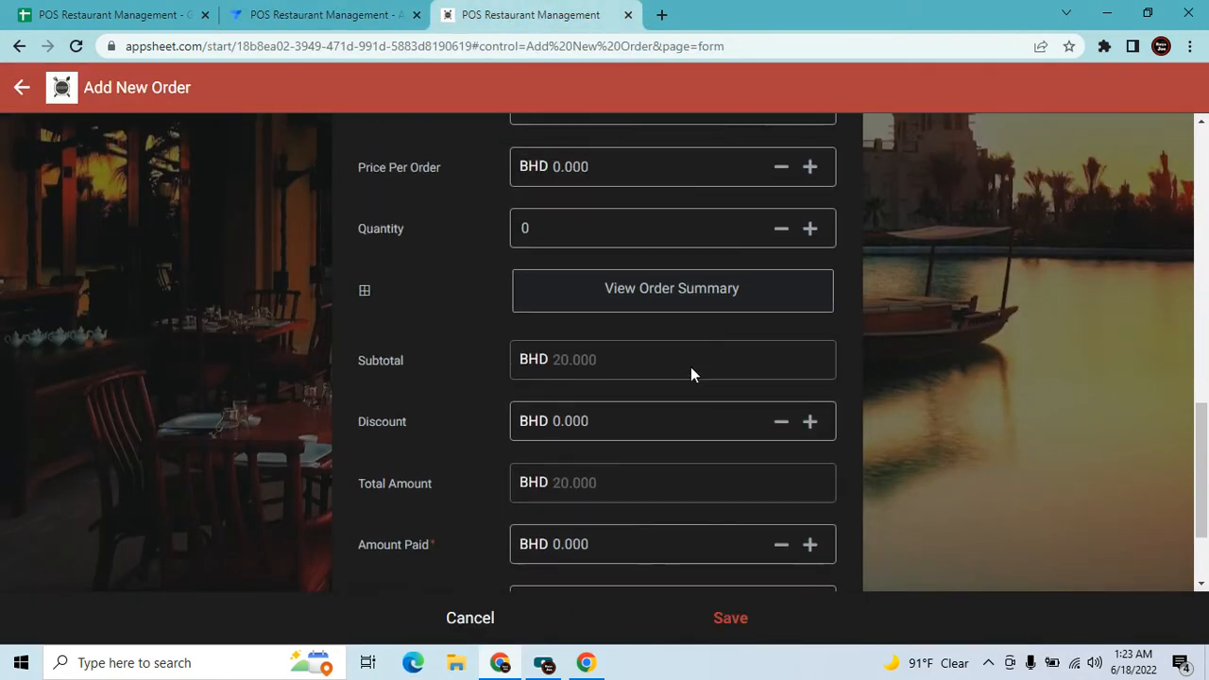
pyautogui.click(688, 301)
pyautogui.scroll(2, 685, 406)
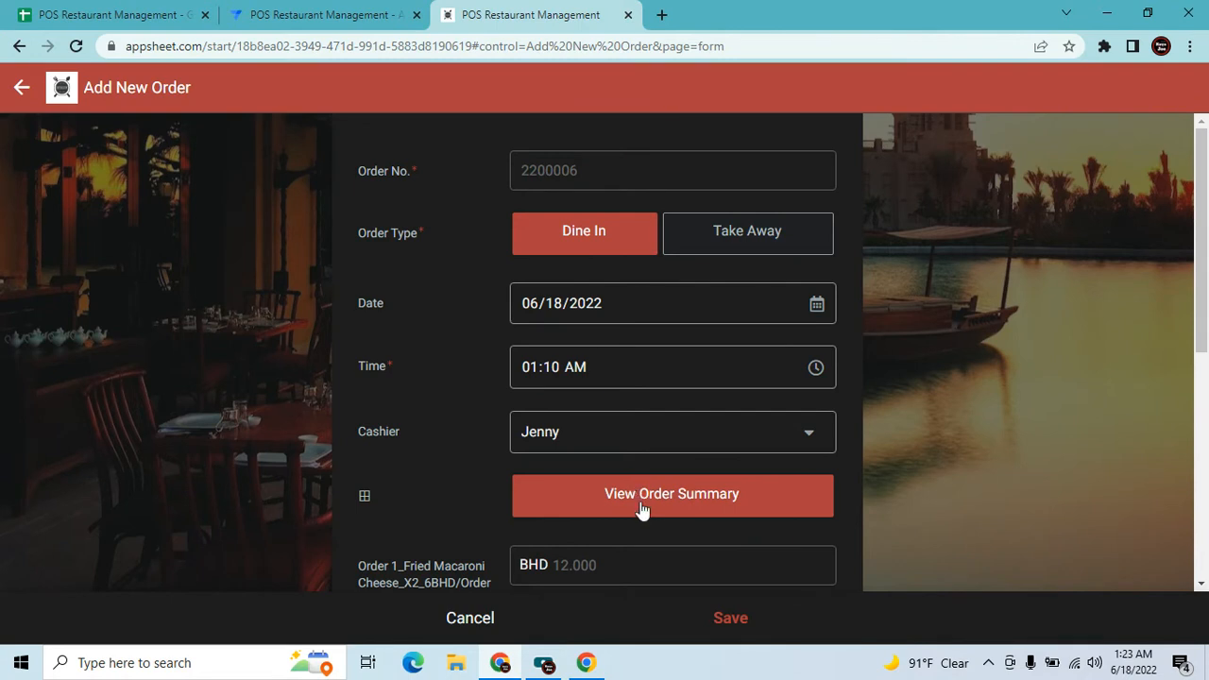
# Return to the editor, review Amount 2's whole Show_If expression, and close the column's settings unchanged.
pyautogui.click(283, 14)
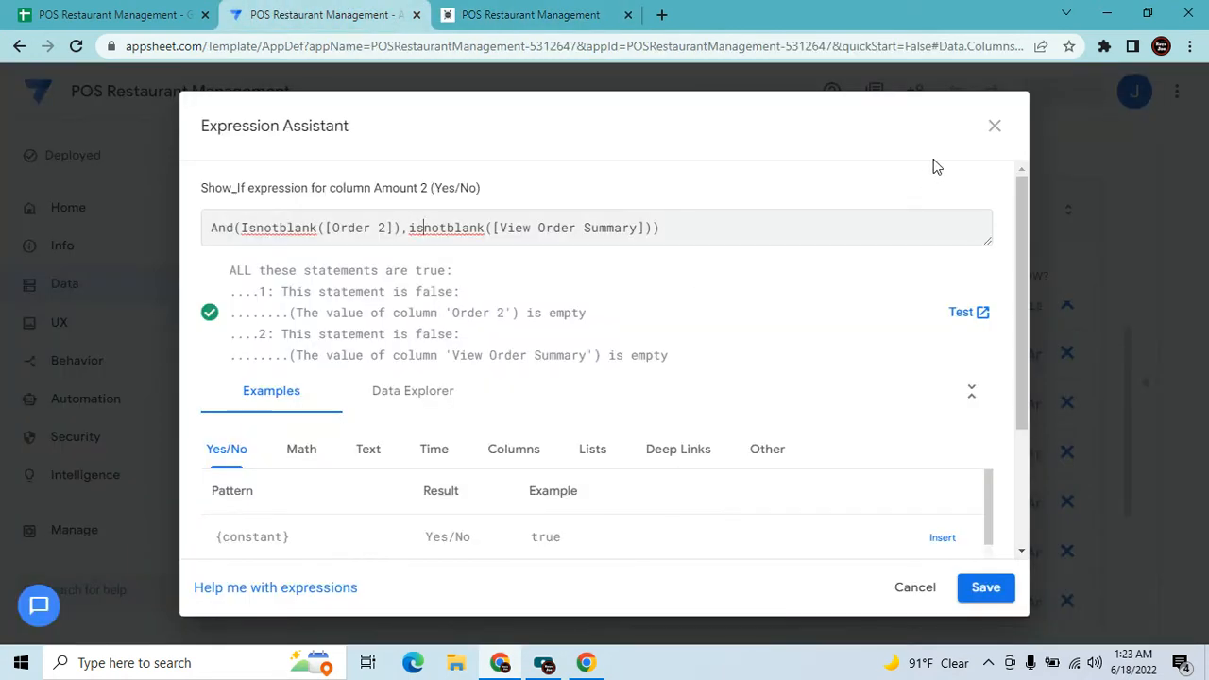
pyautogui.moveTo(748, 227); pyautogui.dragTo(195, 248)
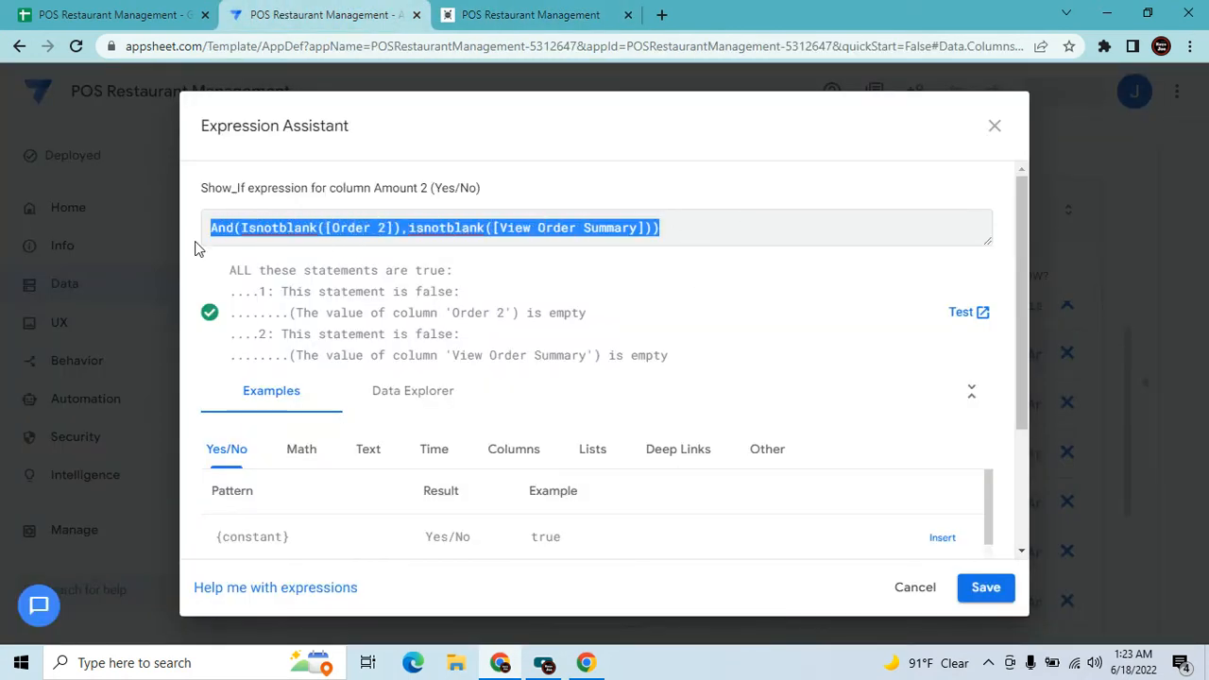
pyautogui.click(993, 130)
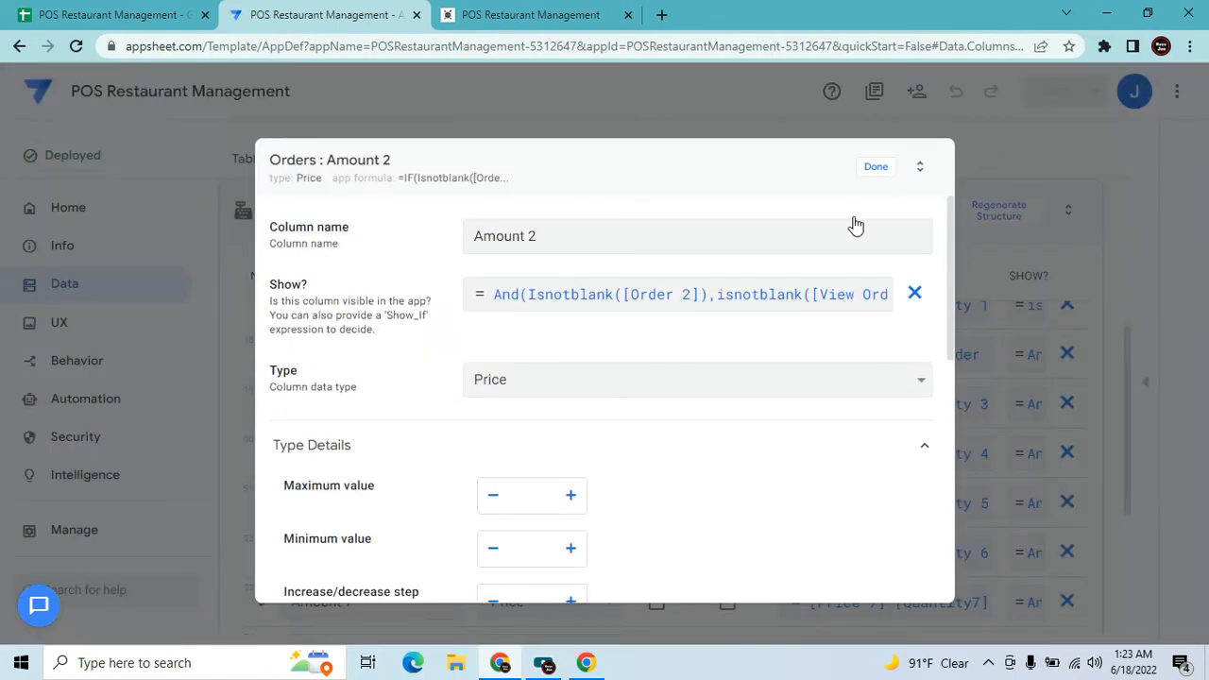
pyautogui.click(879, 169)
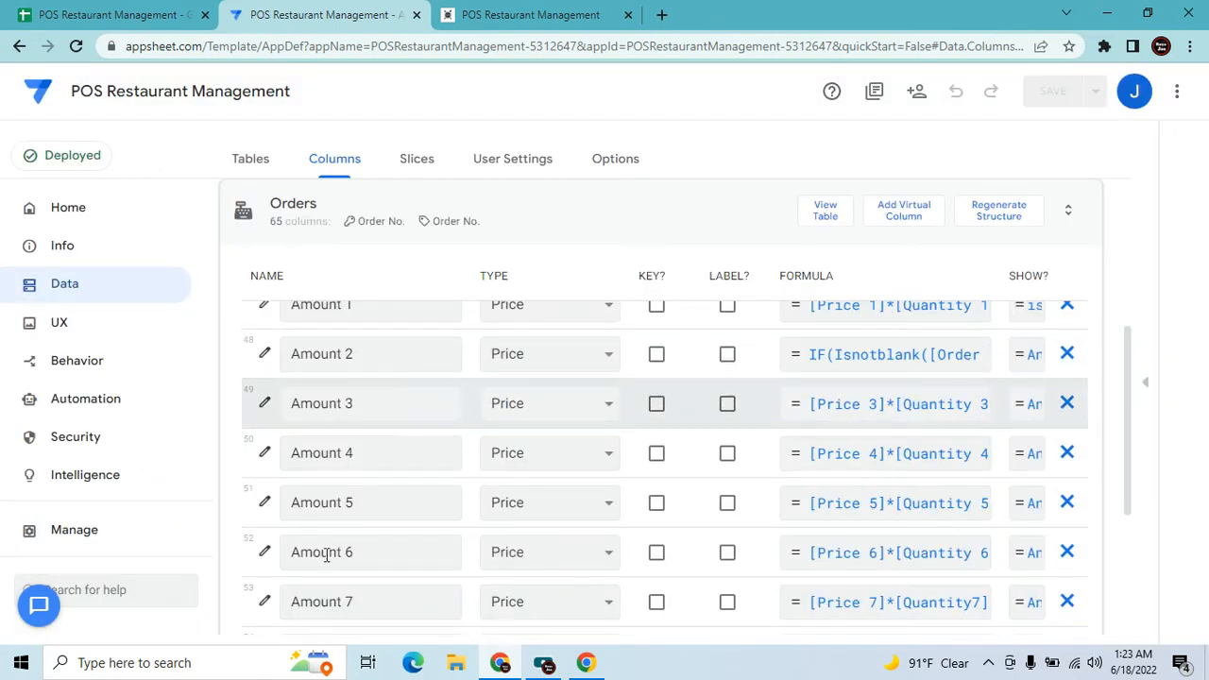
# Inspect the Show_If expression of the Amount 3 column and close its settings unchanged.
pyautogui.click(265, 404)
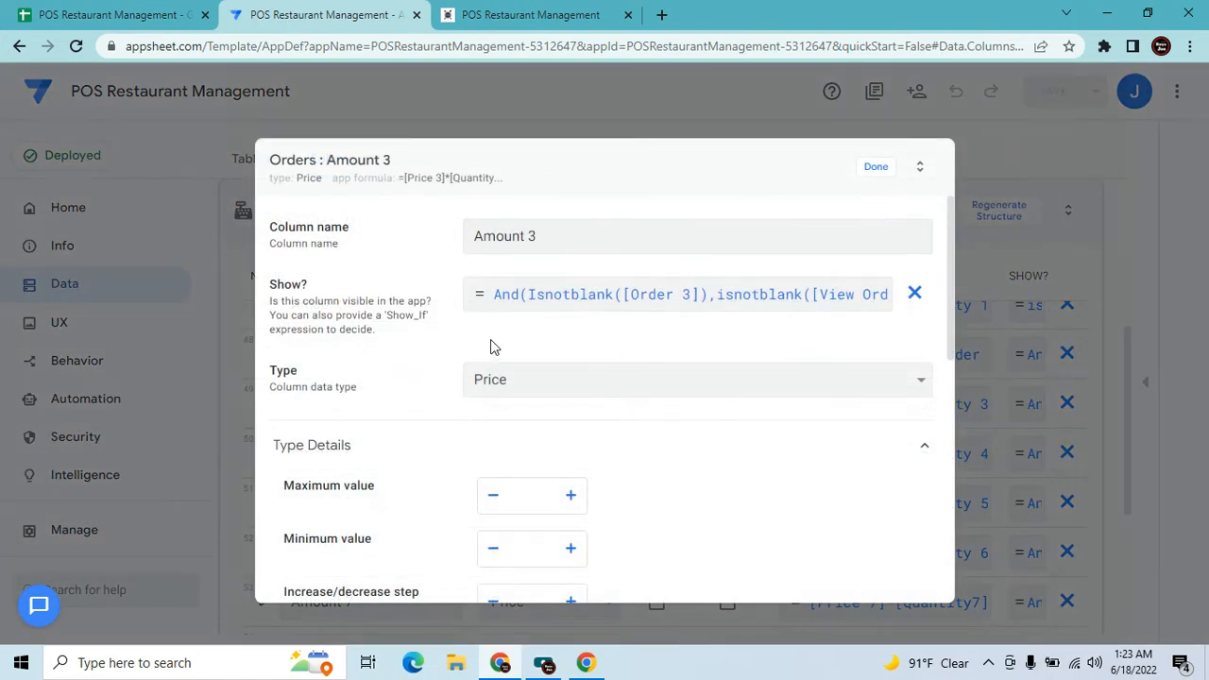
pyautogui.click(598, 315)
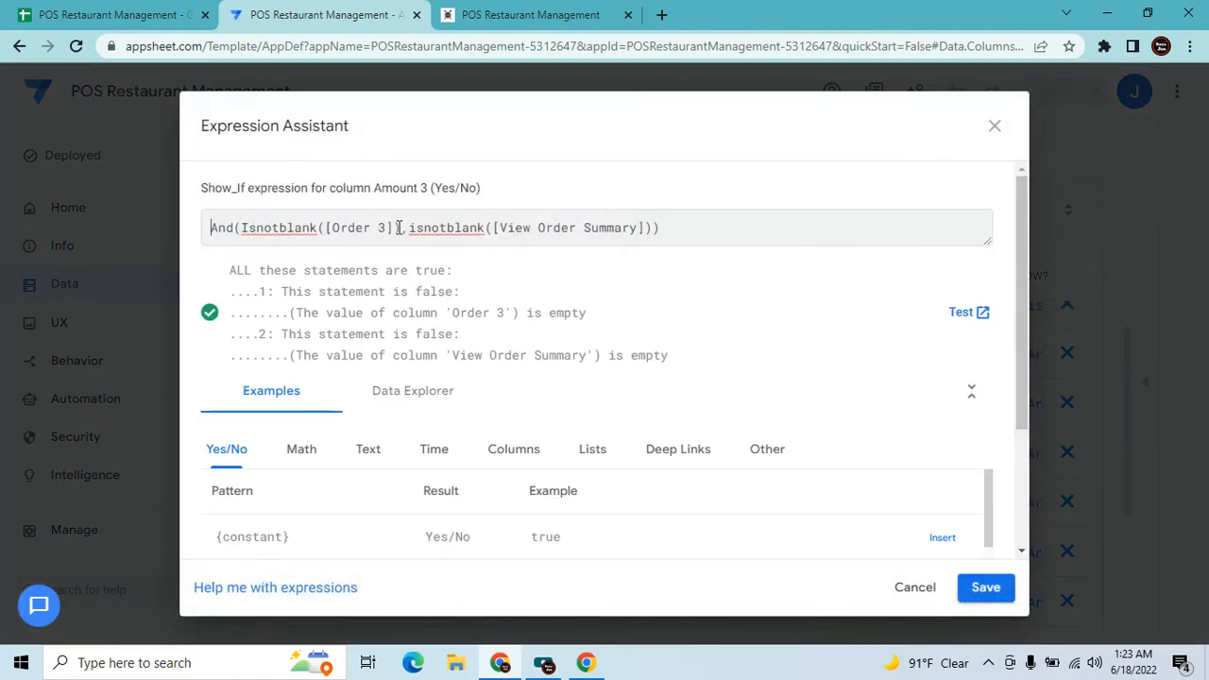
pyautogui.click(995, 125)
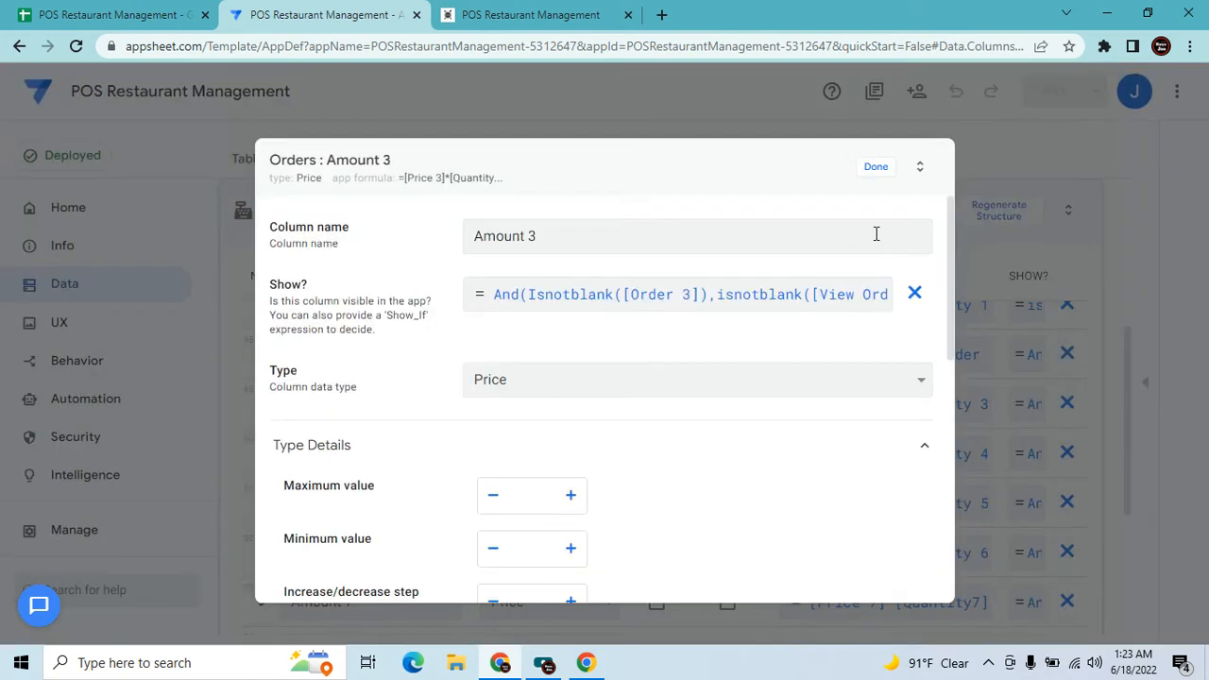
pyautogui.click(876, 166)
# Inspect the Order 10 and View Order Summary conditions in Amount 10's Show_If expression, and close the column's settings unchanged.
pyautogui.scroll(-1, 340, 538)
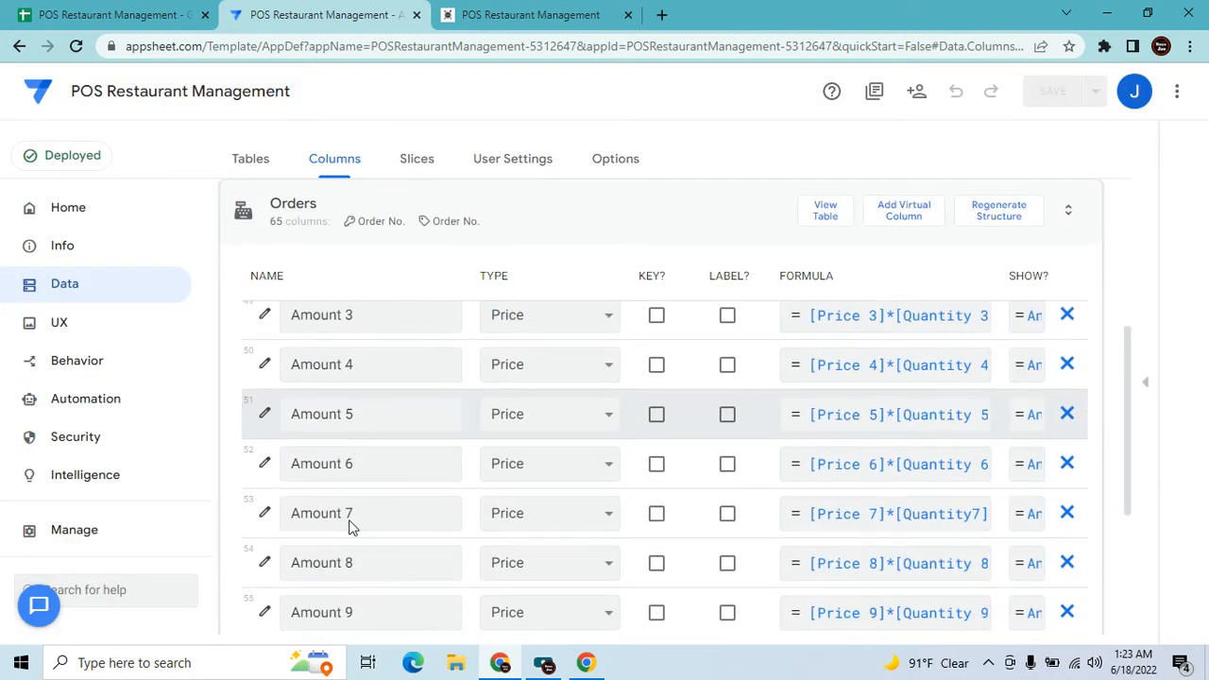
pyautogui.scroll(-2, 372, 521)
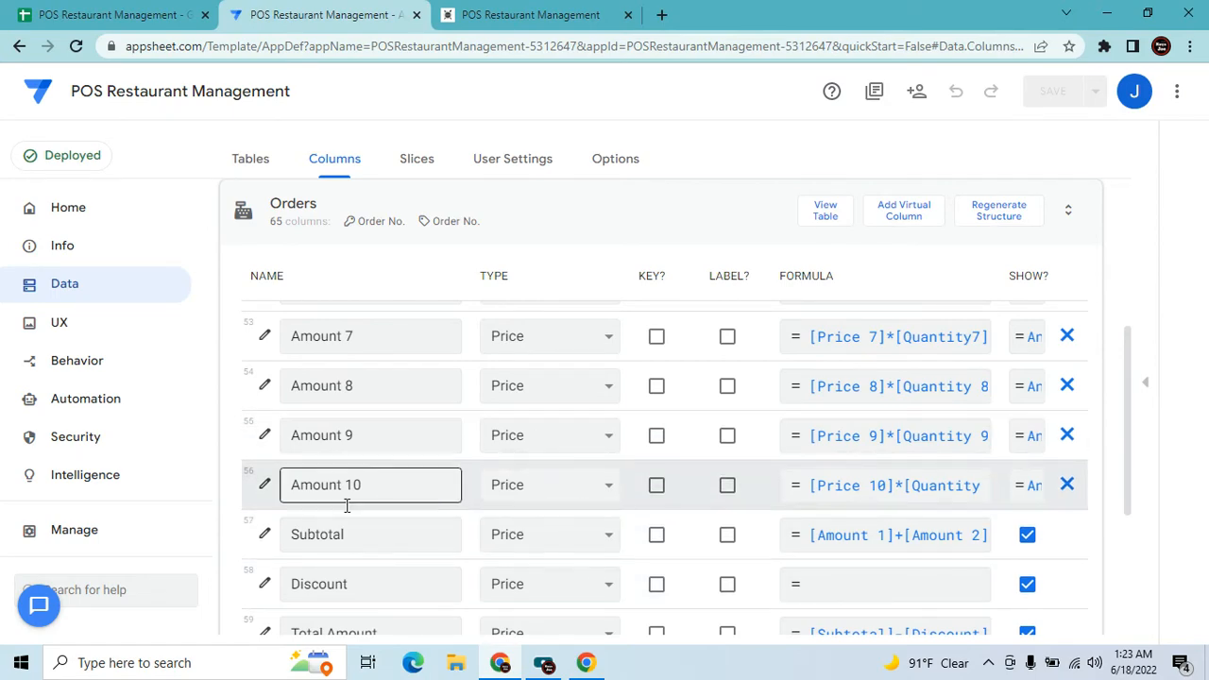
pyautogui.click(265, 484)
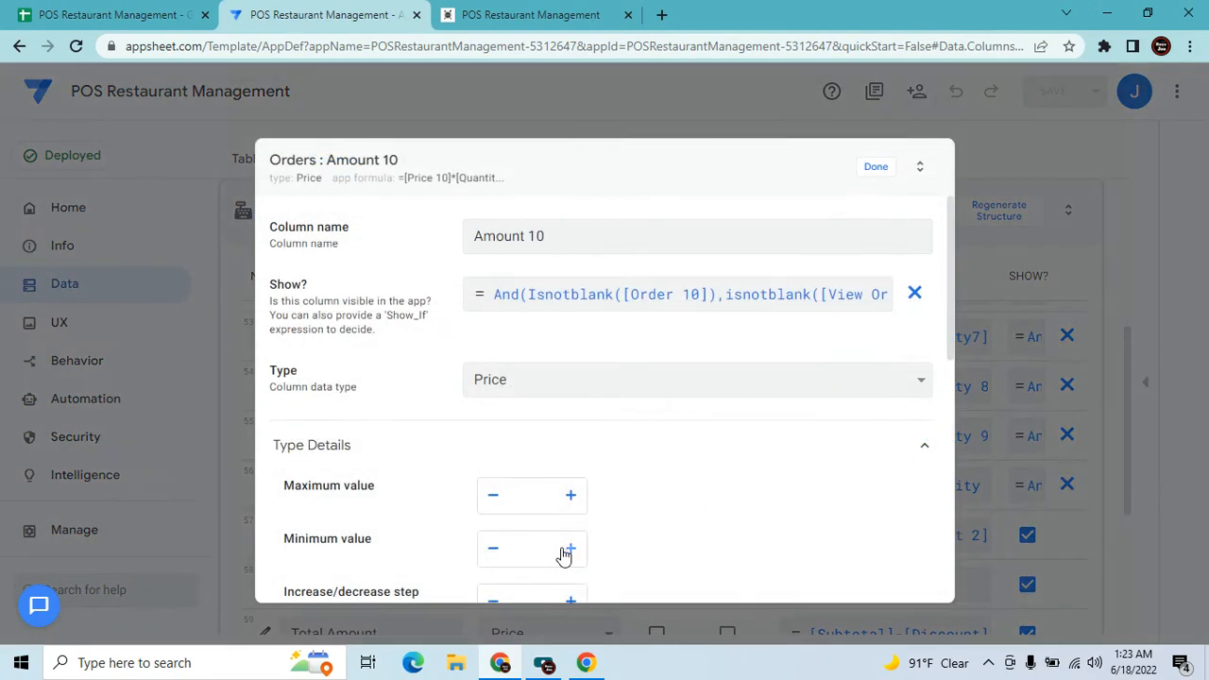
pyautogui.click(665, 295)
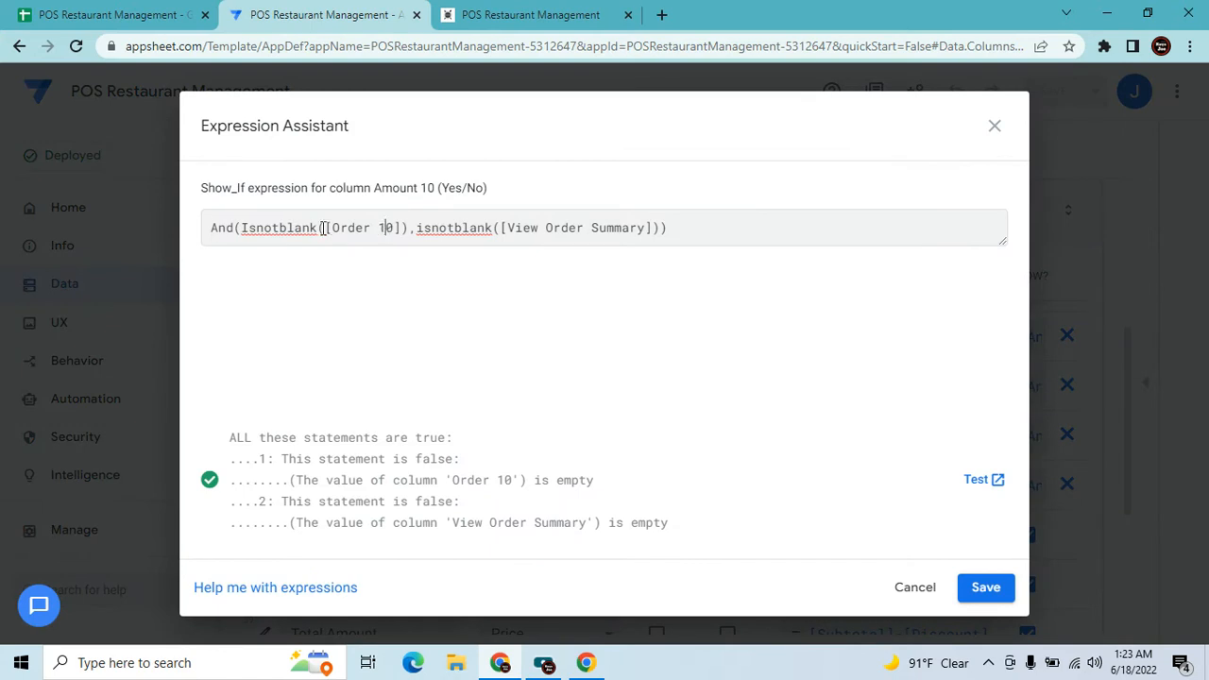
pyautogui.moveTo(330, 230); pyautogui.dragTo(386, 219)
pyautogui.click(472, 212)
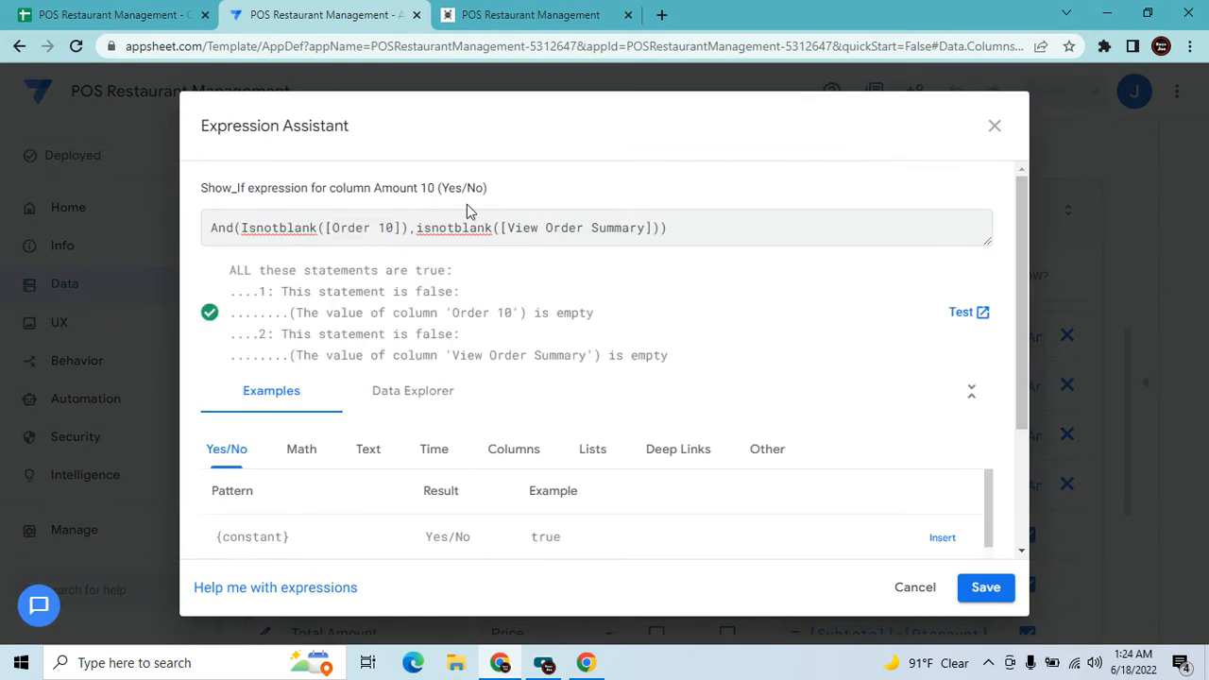
pyautogui.moveTo(508, 228); pyautogui.dragTo(616, 230)
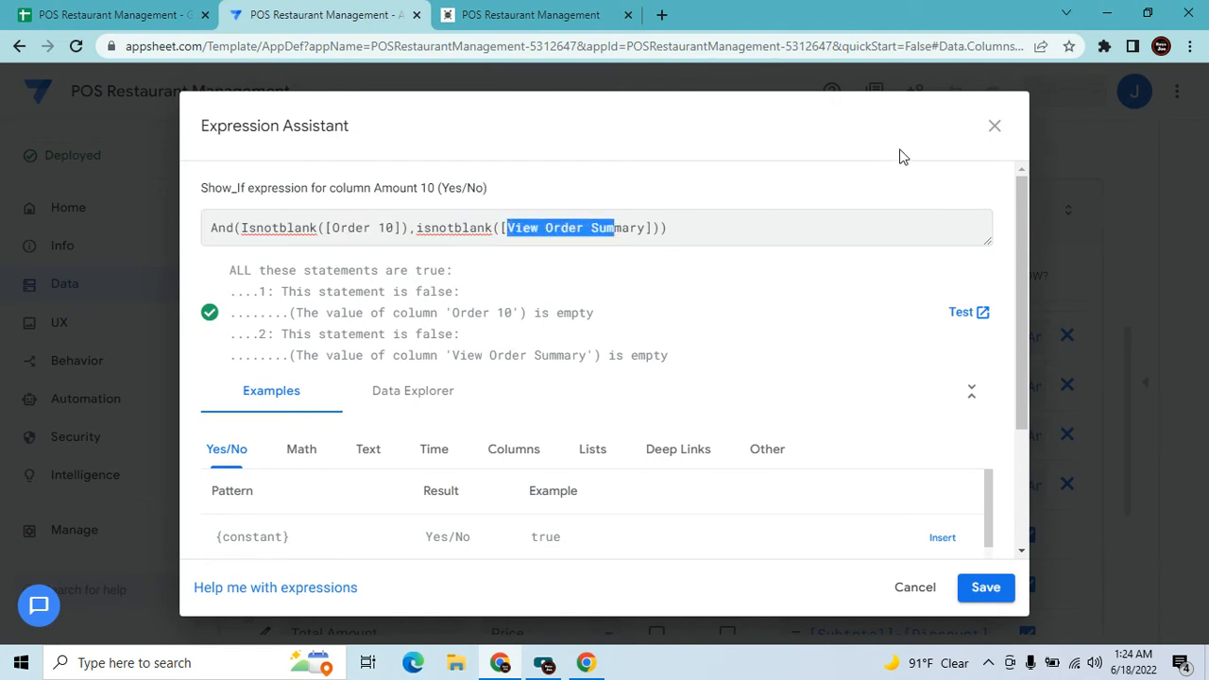
pyautogui.click(995, 127)
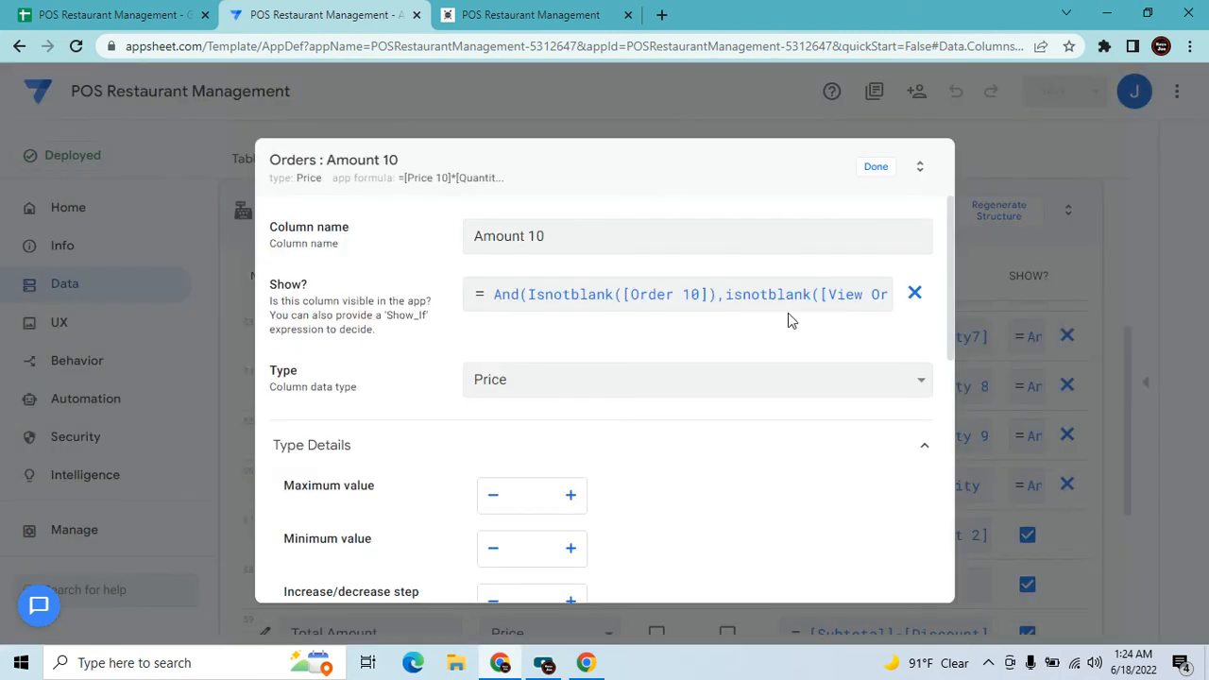
pyautogui.click(874, 170)
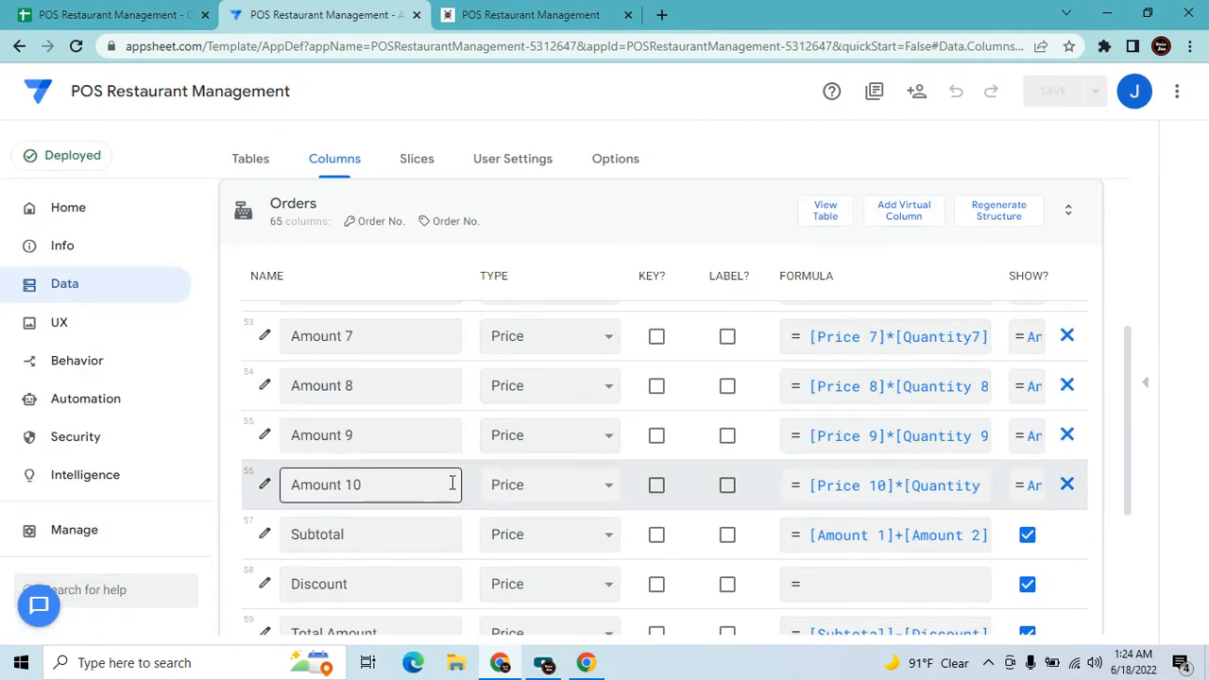
# Inspect the Subtotal column's app formula, close its settings unchanged, and look on to the Total Amount column.
pyautogui.scroll(-1, 487, 448)
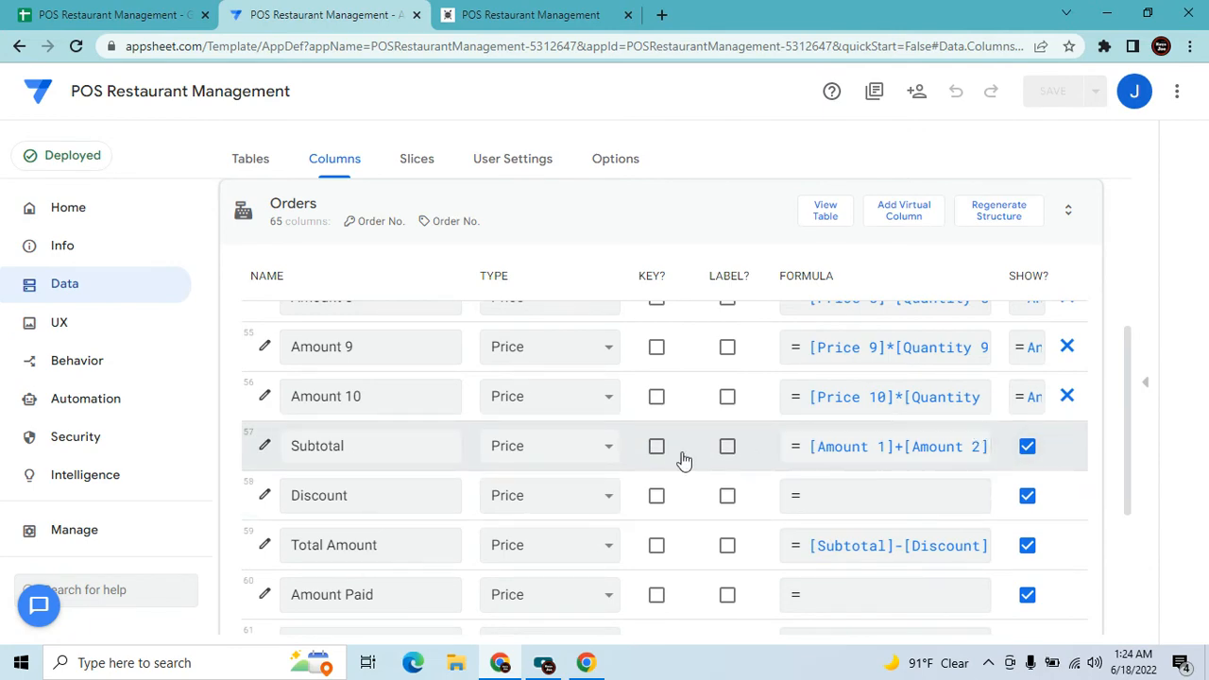
pyautogui.click(398, 430)
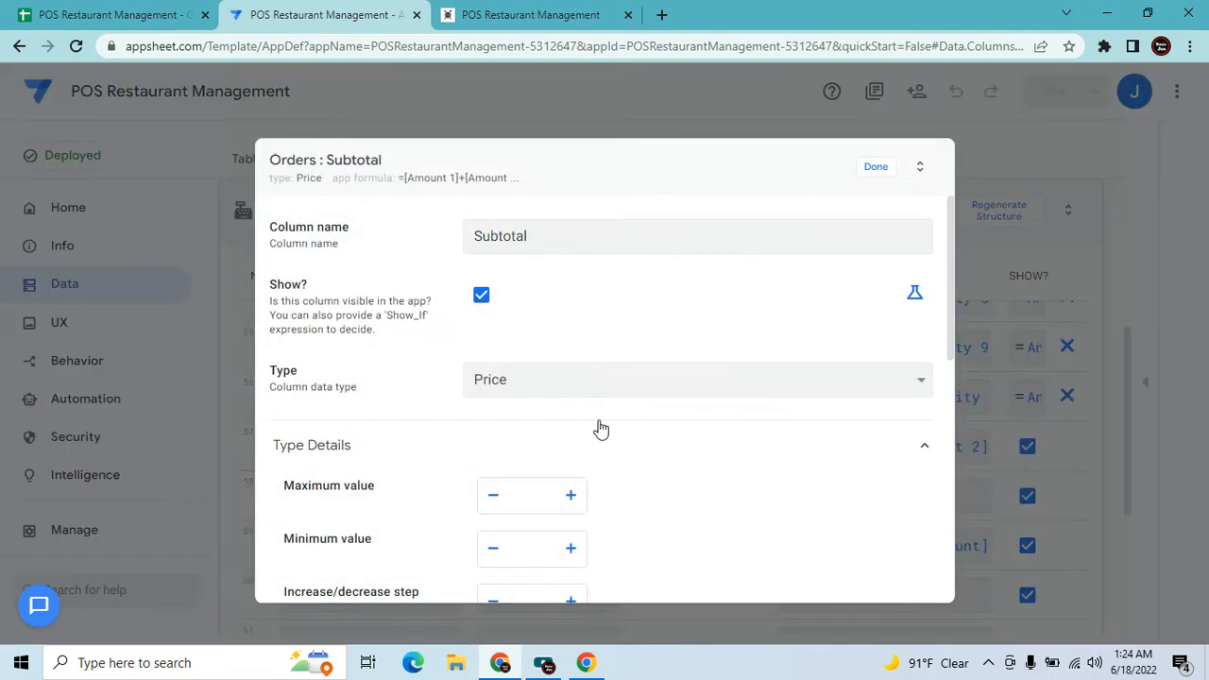
pyautogui.scroll(-3, 737, 485)
pyautogui.scroll(-3, 737, 486)
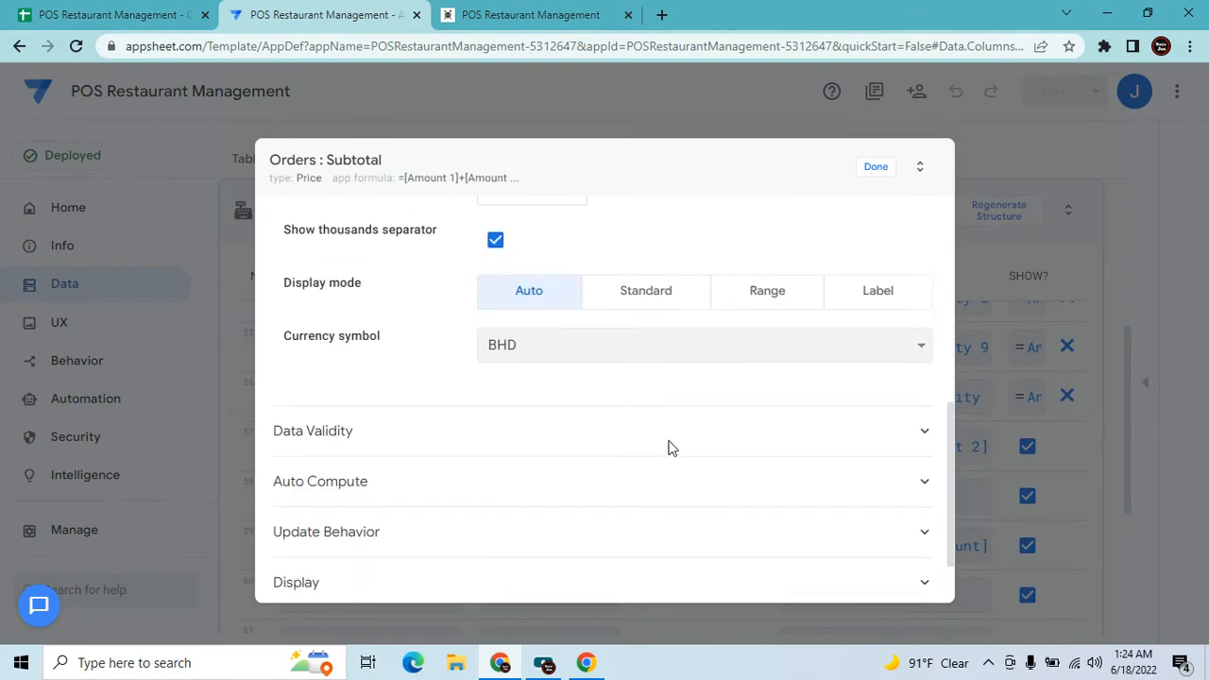
pyautogui.click(548, 432)
pyautogui.click(548, 432)
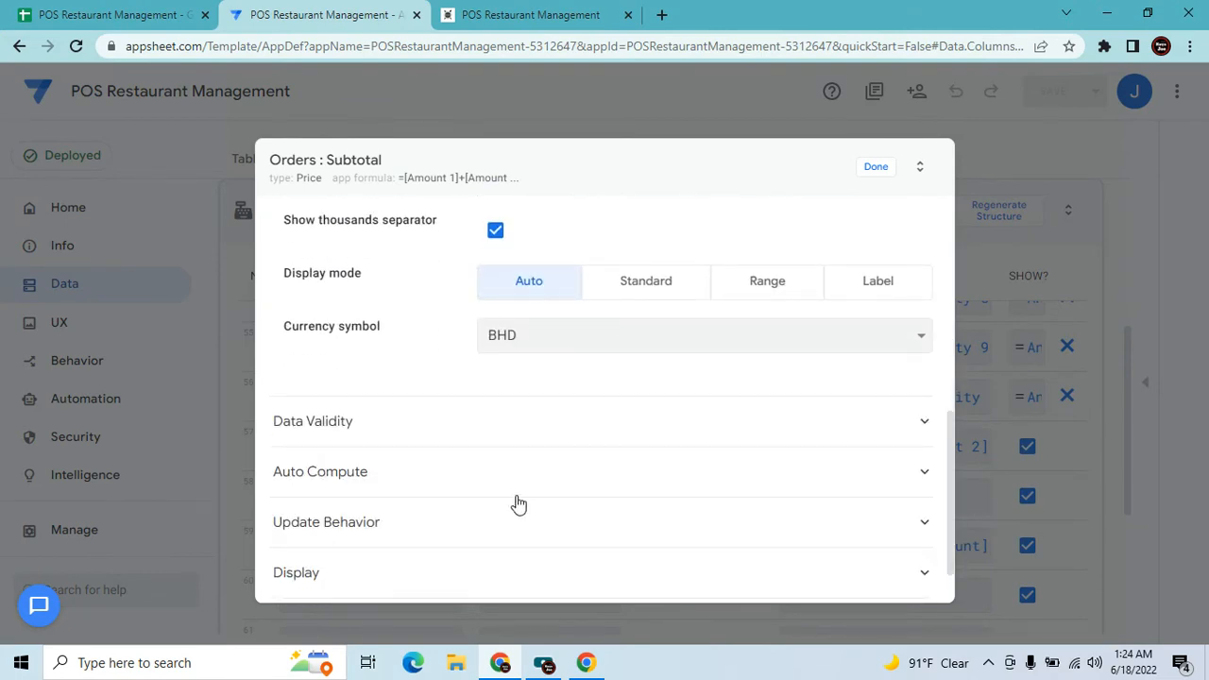
pyautogui.click(578, 480)
pyautogui.scroll(-2, 662, 471)
pyautogui.click(680, 355)
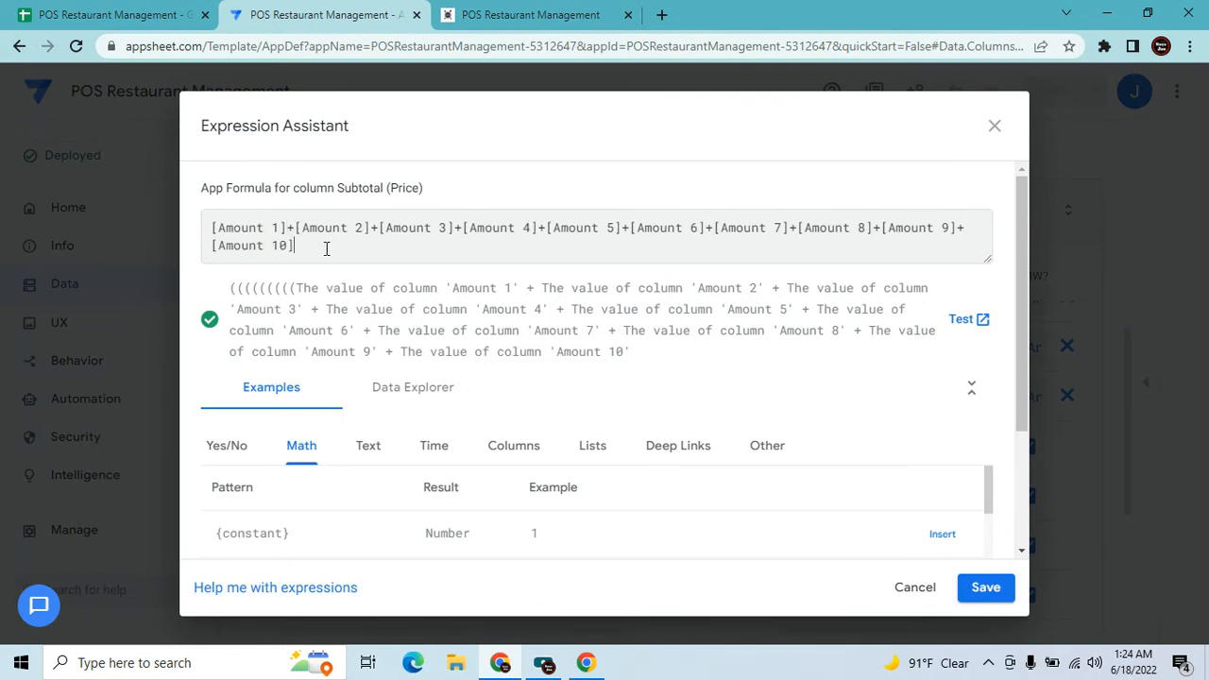
pyautogui.click(995, 126)
pyautogui.click(875, 167)
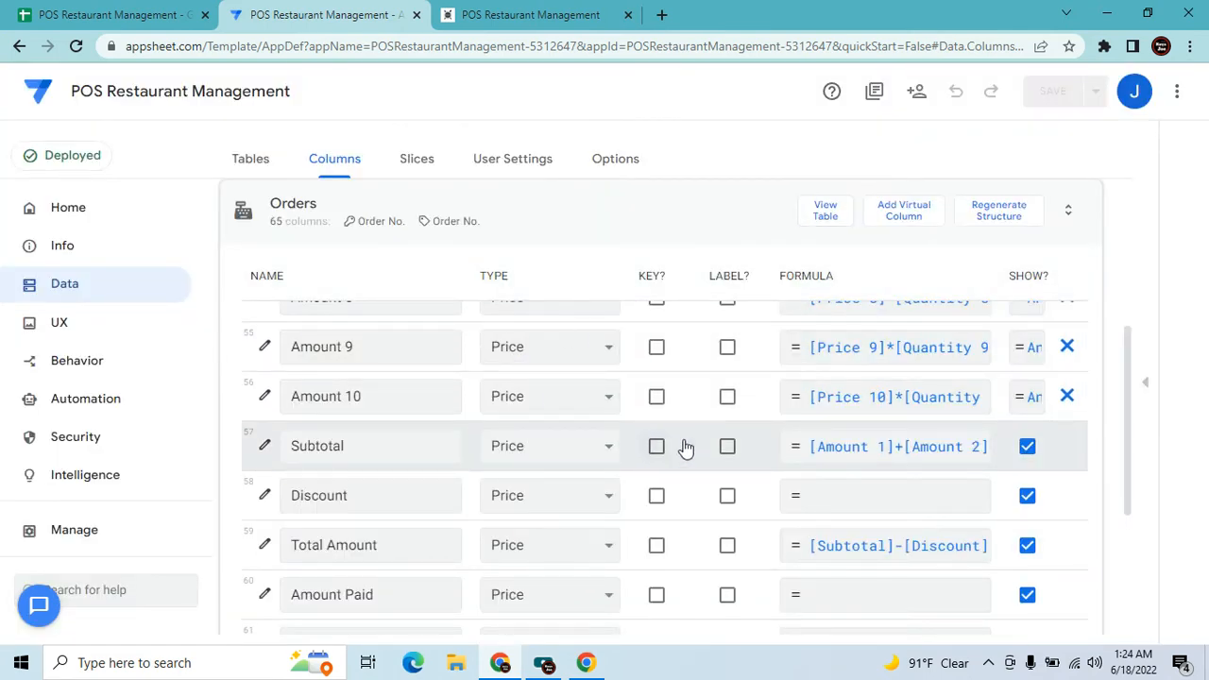
pyautogui.scroll(-1, 630, 485)
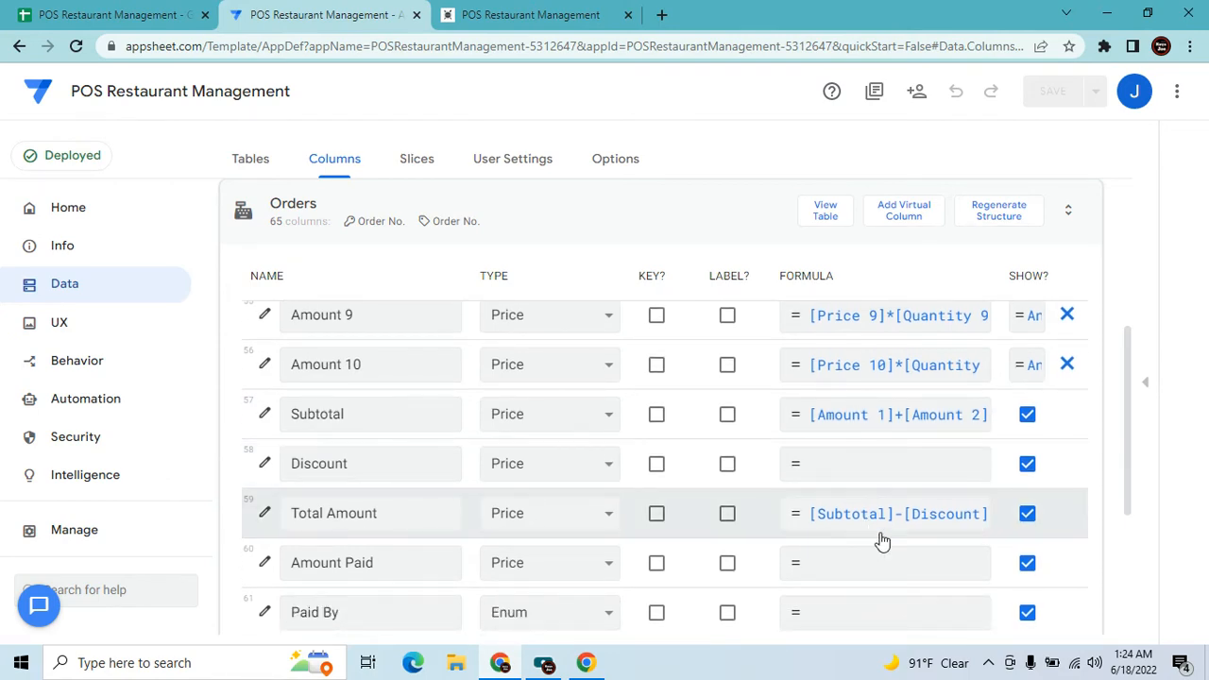
# Inspect the Total Amount column's app formula and close the expression unchanged.
pyautogui.click(885, 527)
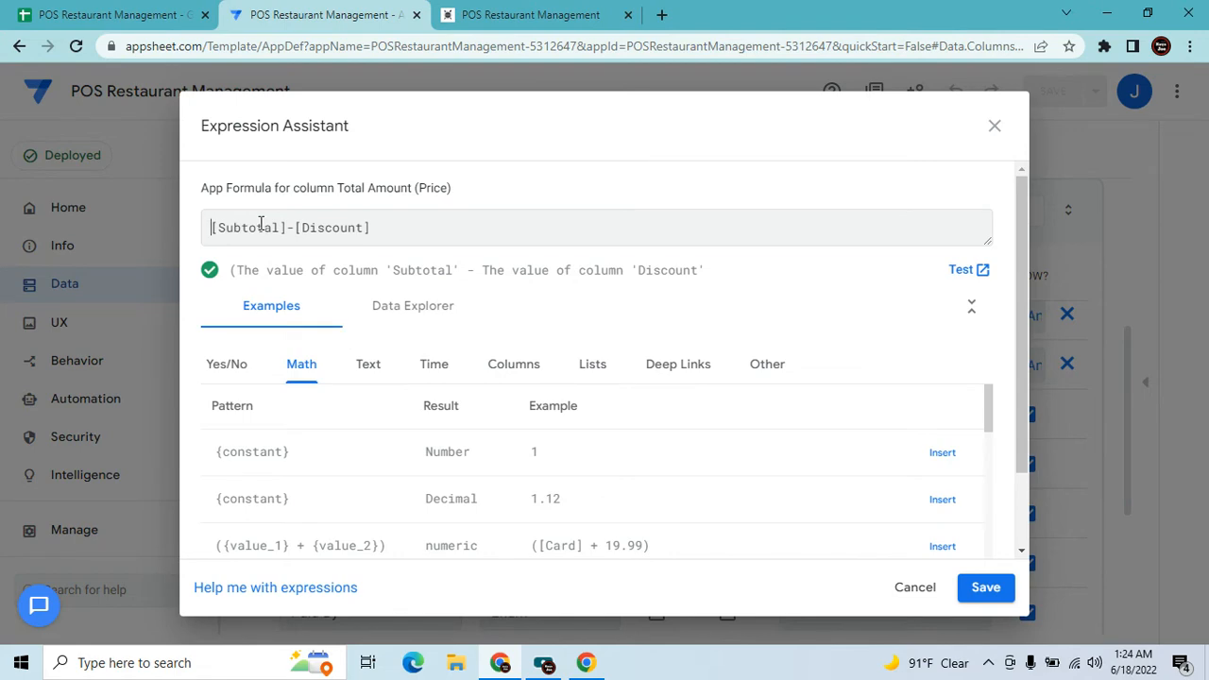
pyautogui.click(995, 126)
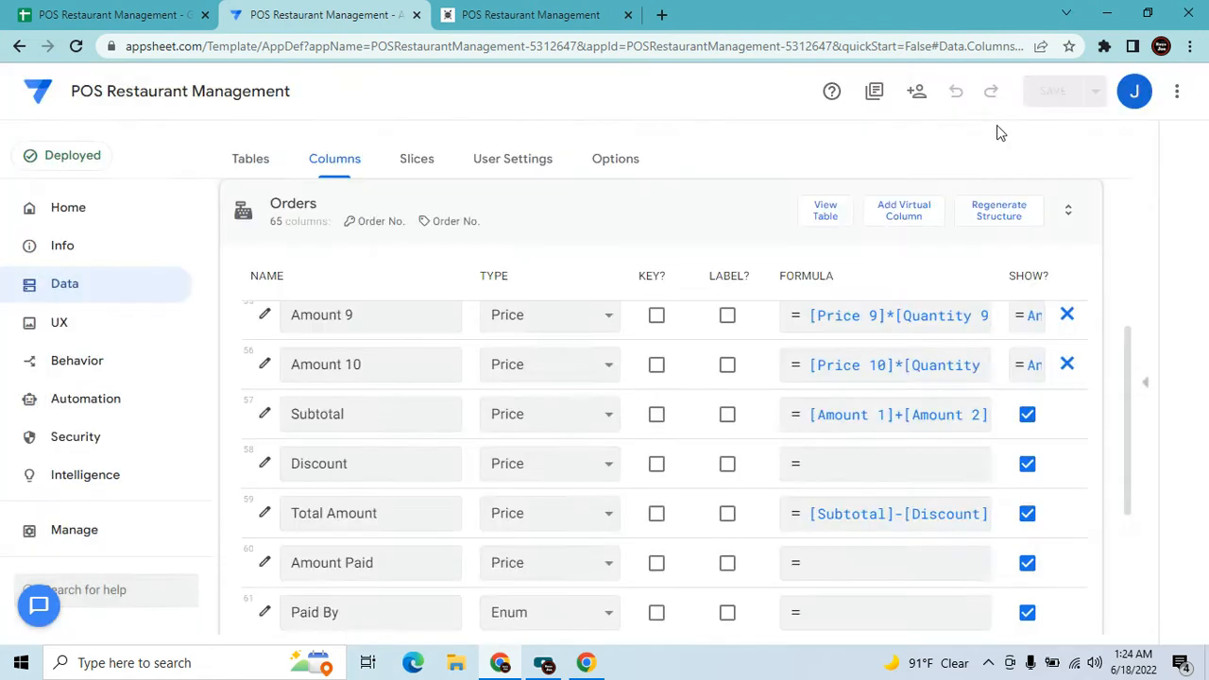
# Open the Discount column's settings and inspect its Valid If expression under Data Validity.
pyautogui.click(265, 463)
pyautogui.scroll(-6, 595, 435)
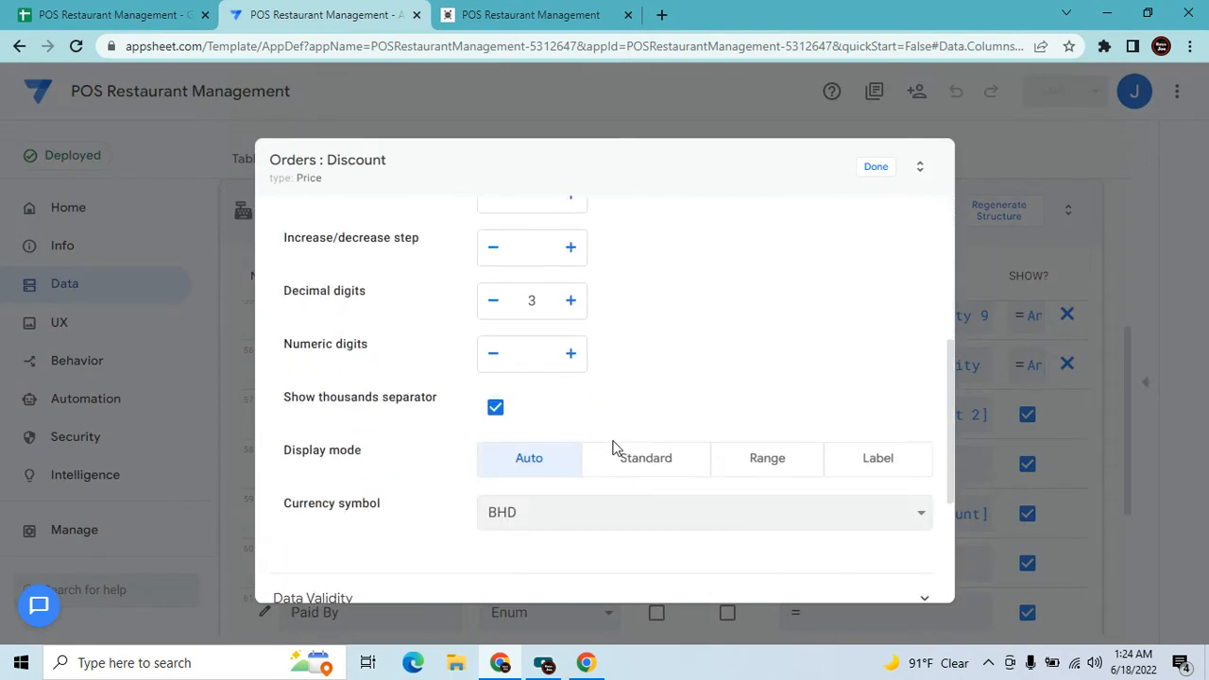
pyautogui.click(586, 363)
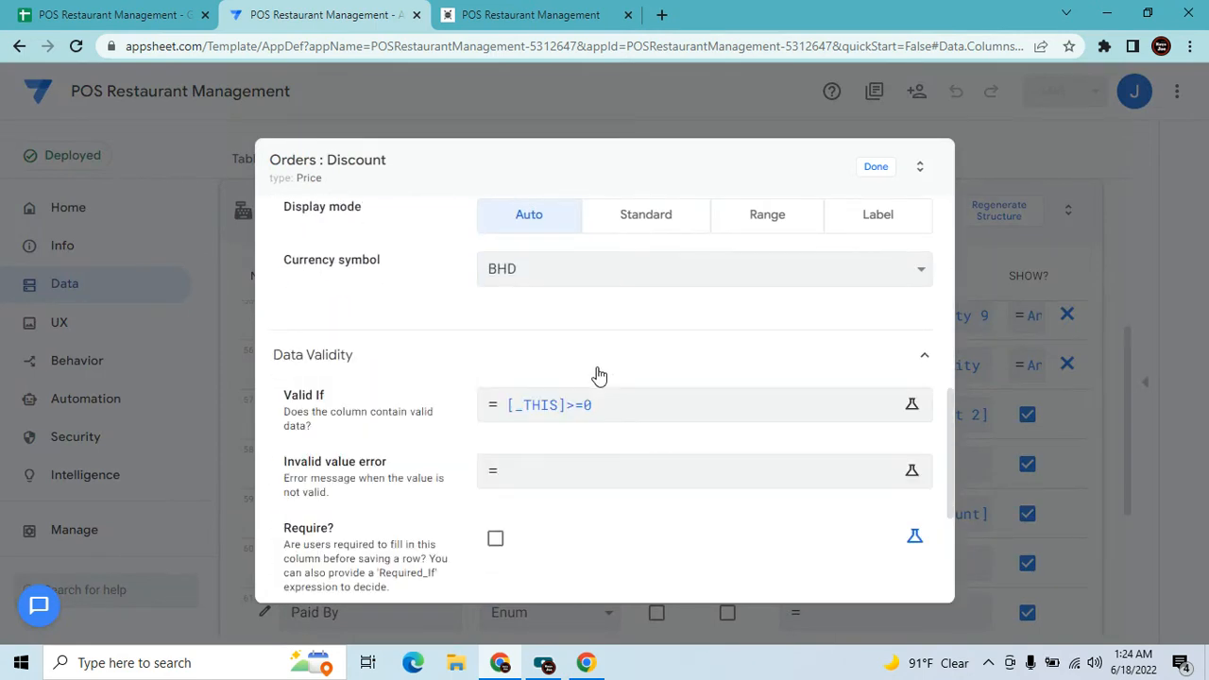
pyautogui.click(587, 421)
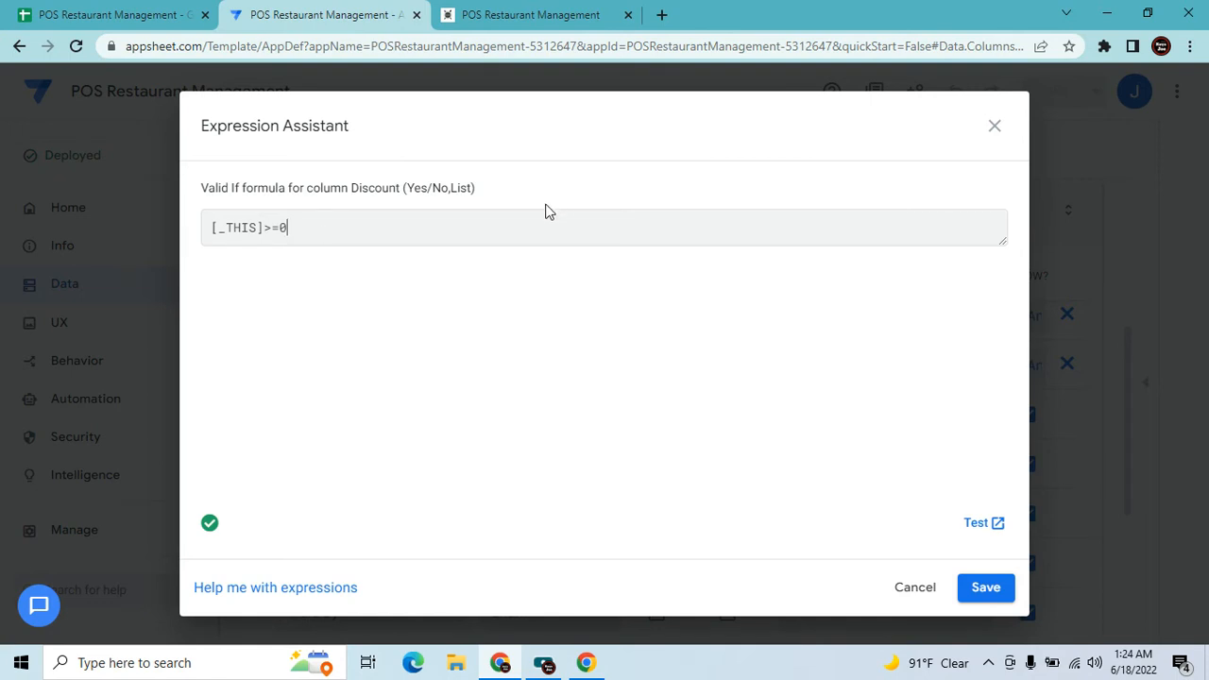
# Switch to the running app's Add New Order form and test the validation by entering a Discount of -1.
pyautogui.click(560, 14)
pyautogui.scroll(-2, 662, 384)
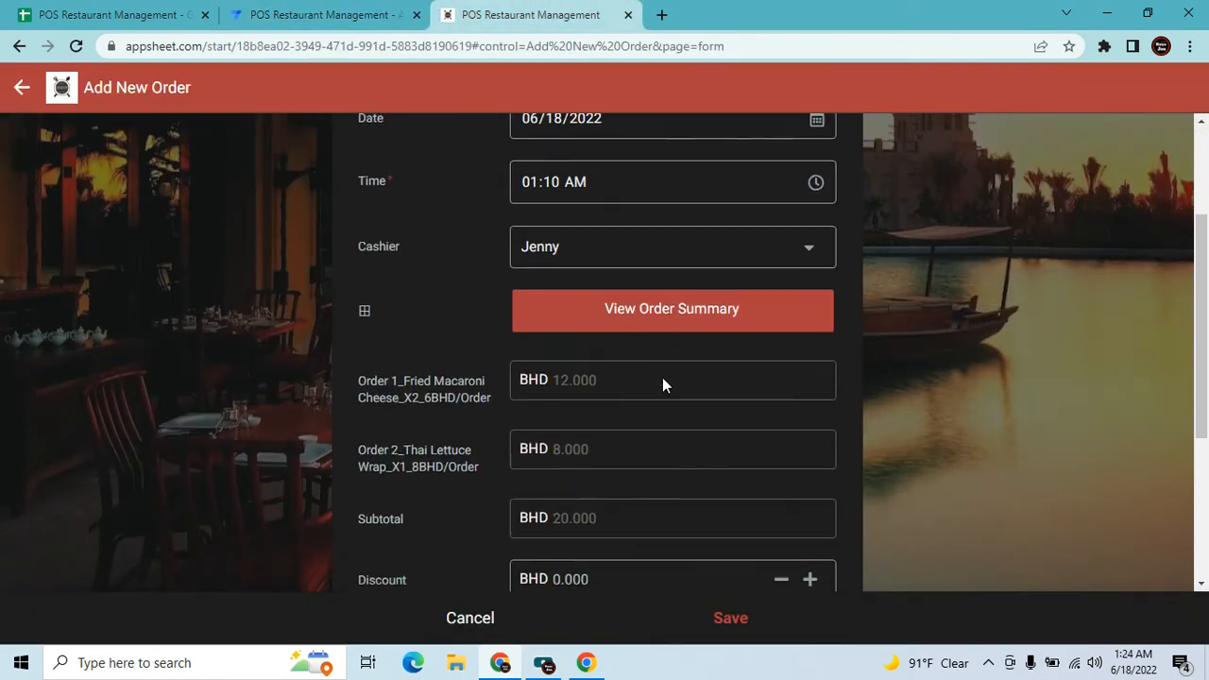
pyautogui.scroll(-2, 627, 373)
pyautogui.click(589, 418)
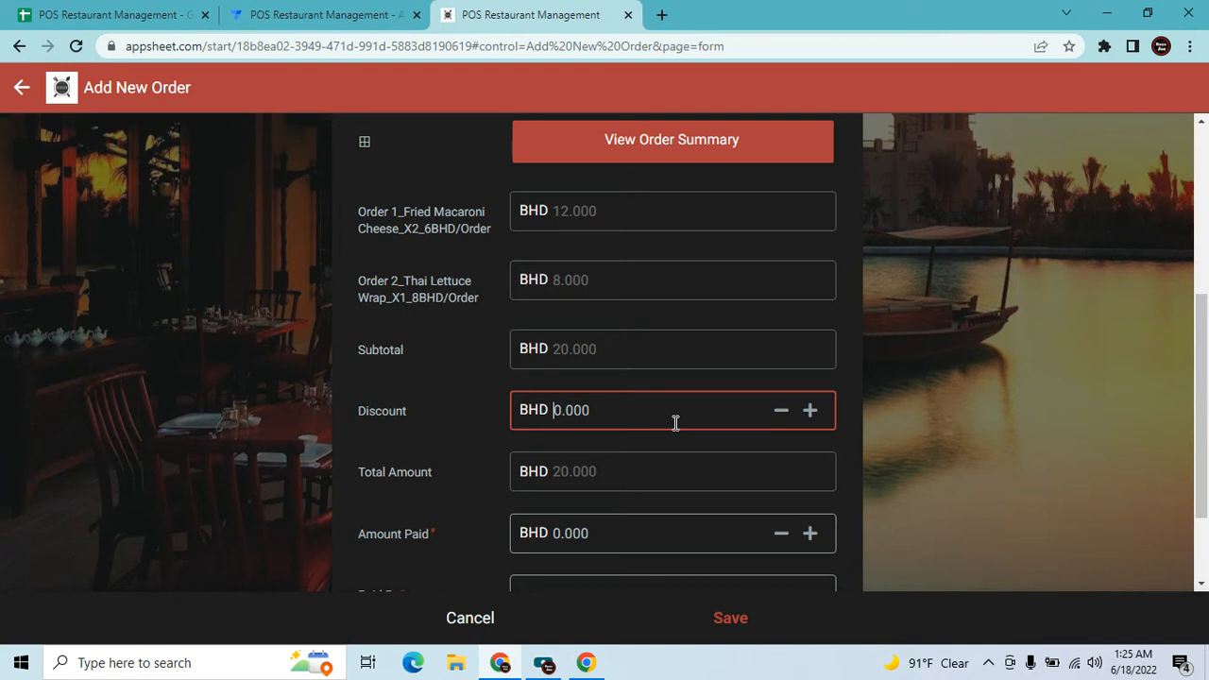
pyautogui.press('Delete')
pyautogui.press('Delete')
pyautogui.press('Delete')
pyautogui.press('Delete')
pyautogui.press('Delete')
pyautogui.click(618, 478)
pyautogui.click(588, 411)
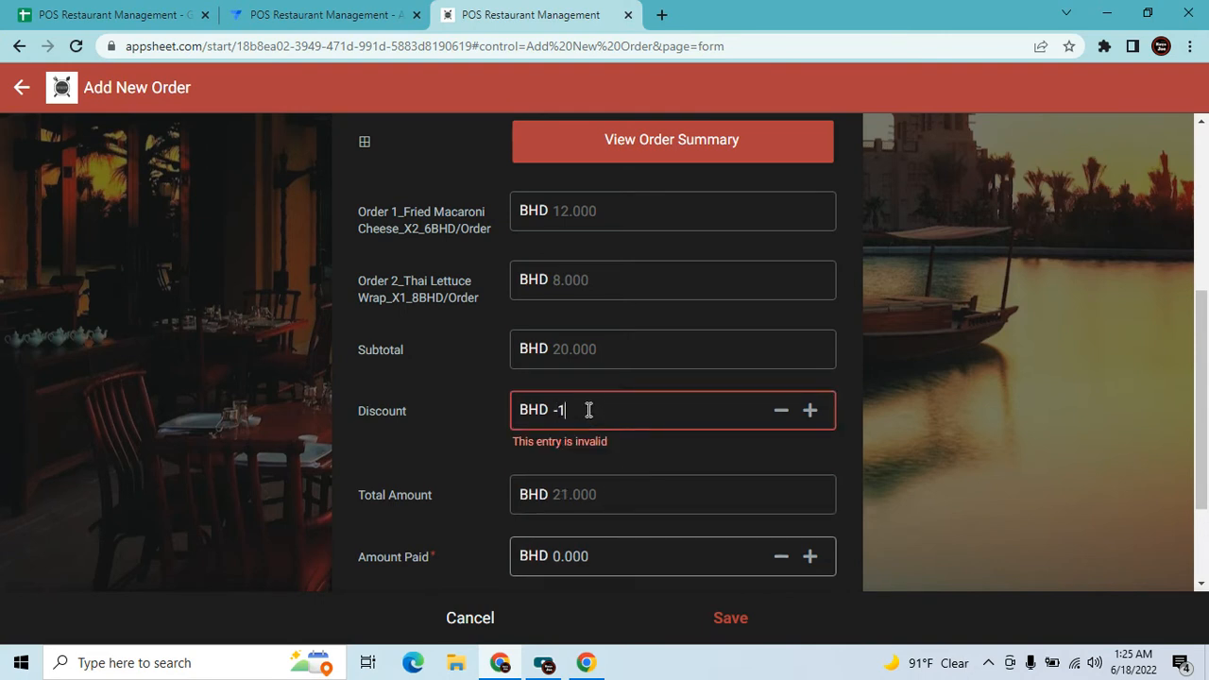
# Set the order's Discount to 1, raise it by a few increments, and reset it to 0.
pyautogui.press('BackSpace')
pyautogui.write('1')
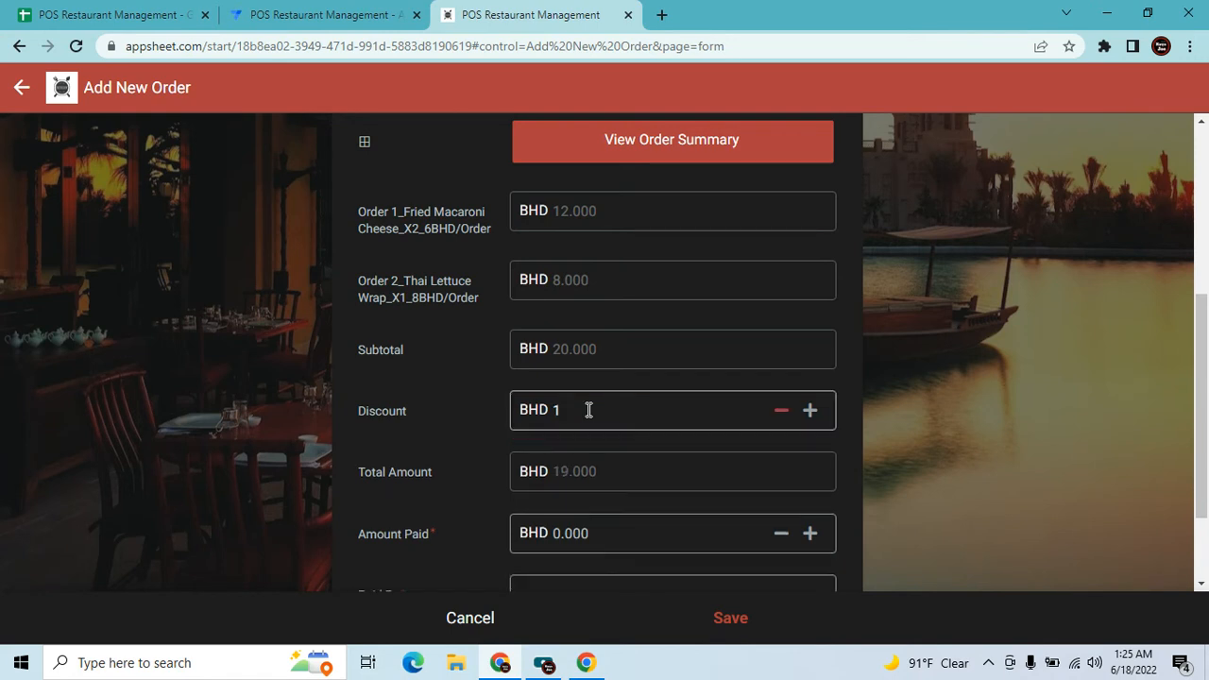
pyautogui.click(814, 420)
pyautogui.doubleClick(814, 421)
pyautogui.moveTo(618, 413); pyautogui.dragTo(475, 410)
pyautogui.write('0')
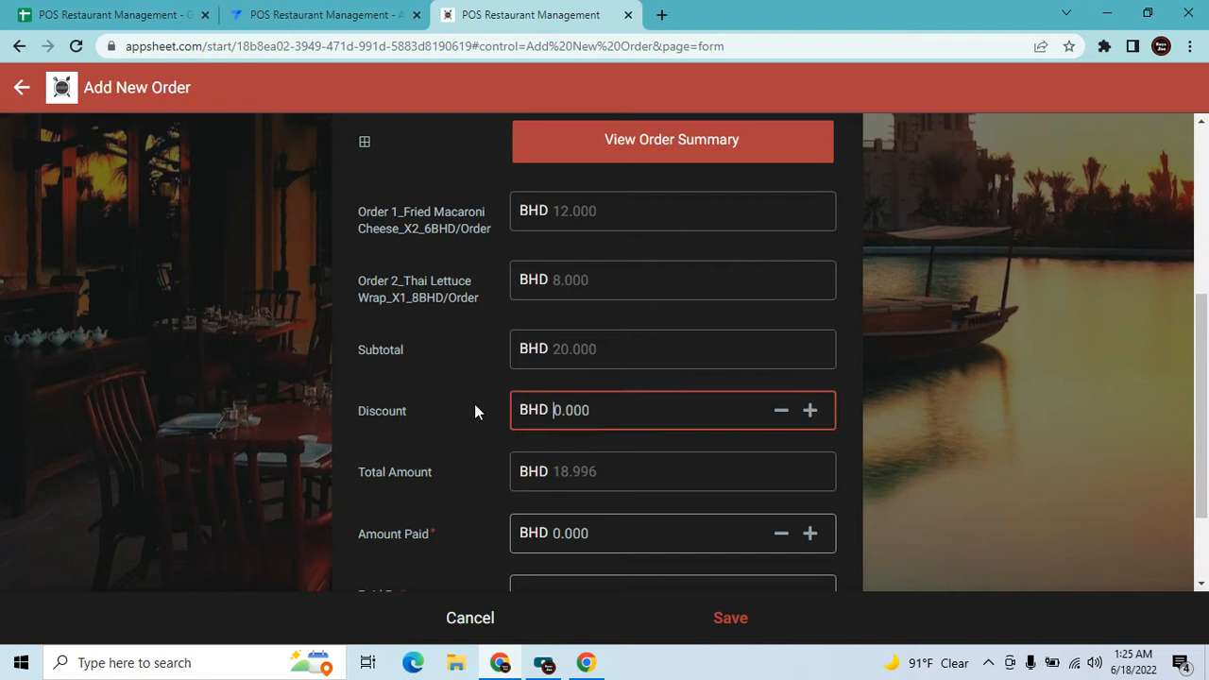
# Return to the editor, review the Discount column's Valid If expression again, and close the column's settings unchanged.
pyautogui.click(321, 14)
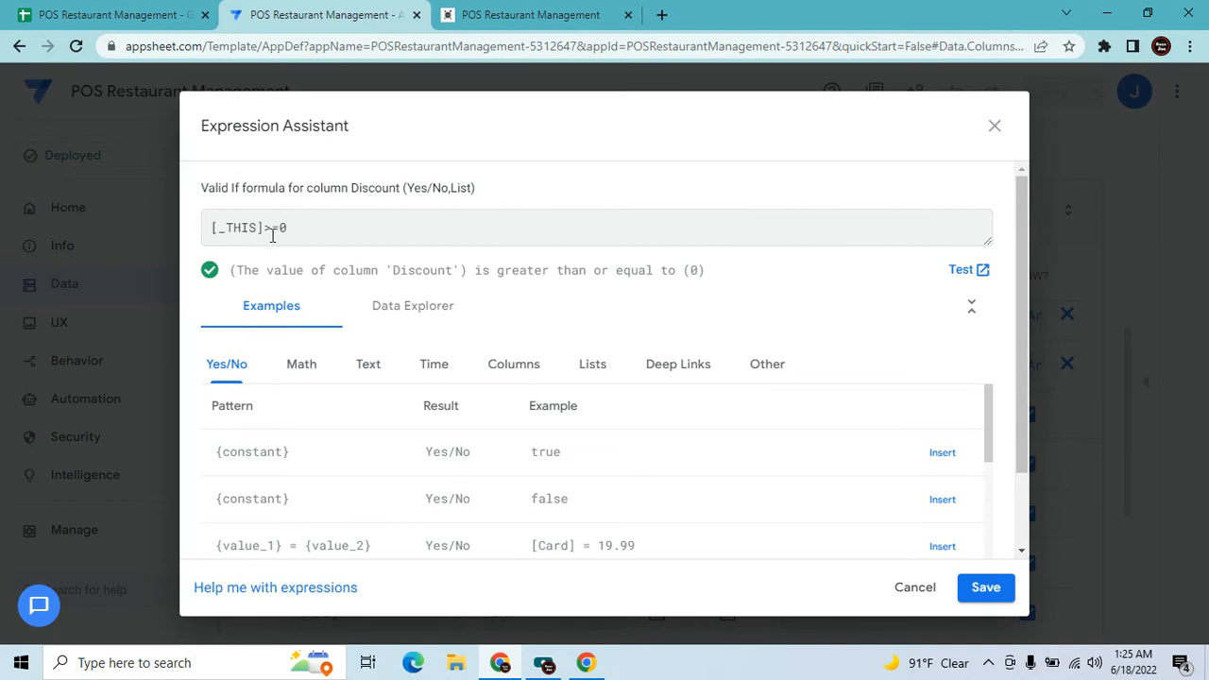
pyautogui.click(995, 126)
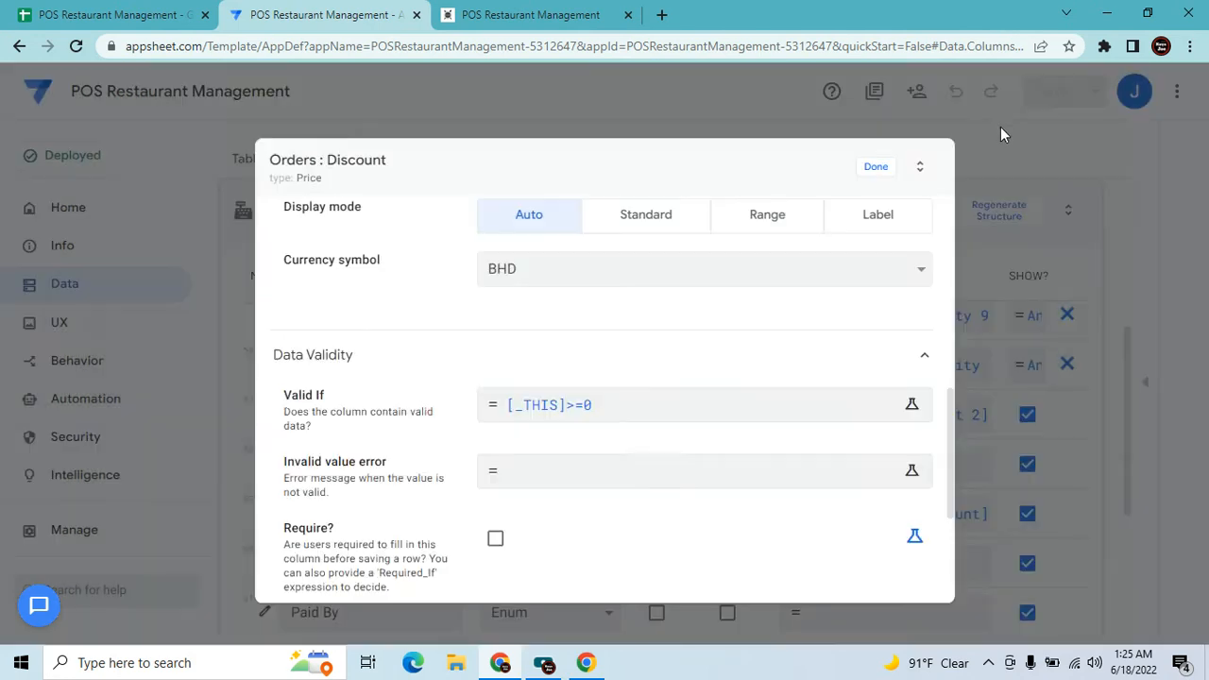
pyautogui.click(876, 175)
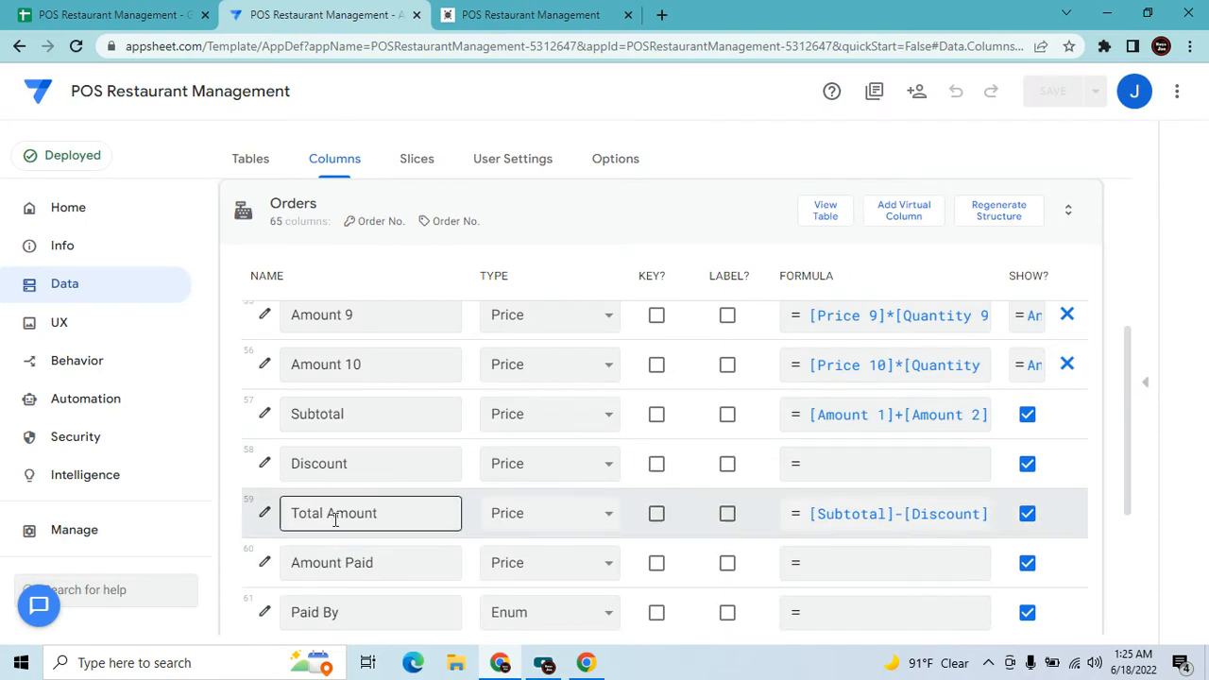
# Open the Amount Paid column's settings and examine its type details.
pyautogui.scroll(-1, 332, 520)
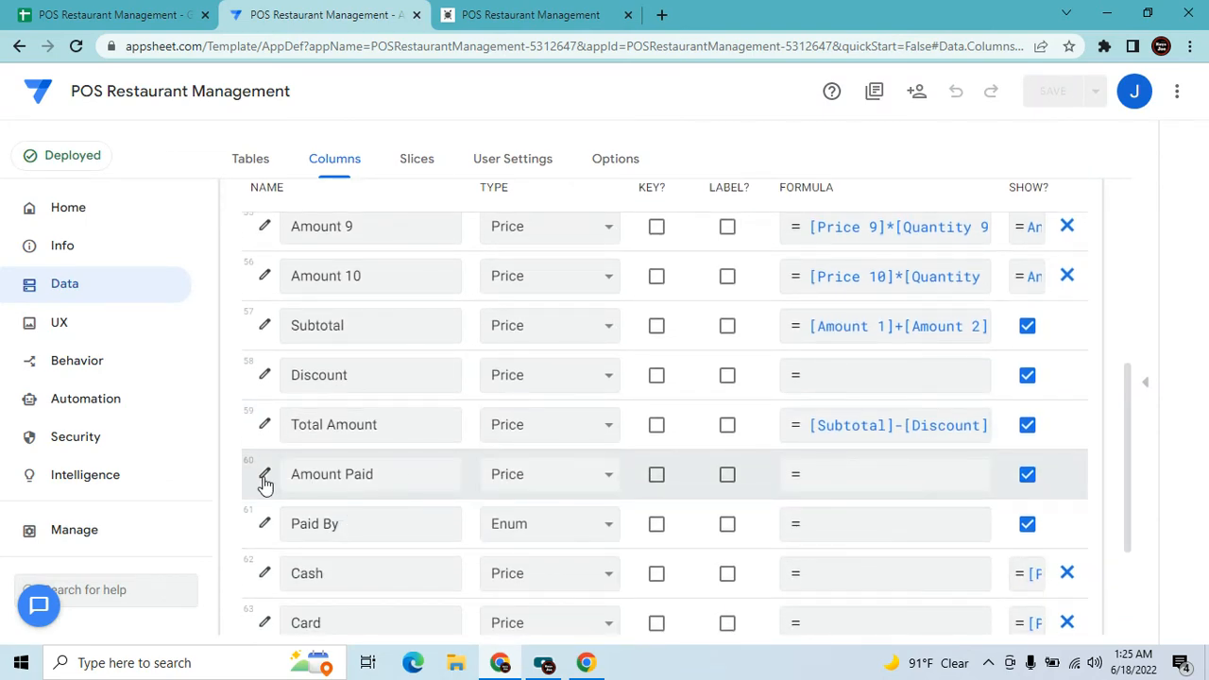
pyautogui.click(265, 477)
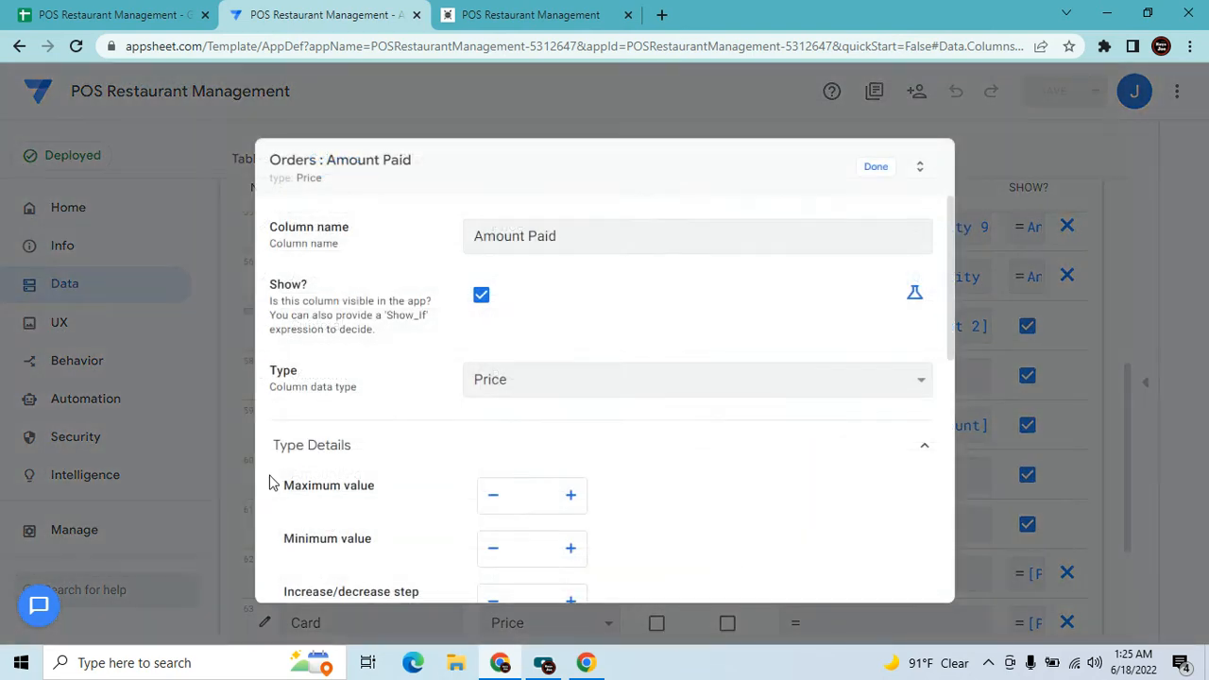
pyautogui.scroll(-5, 556, 354)
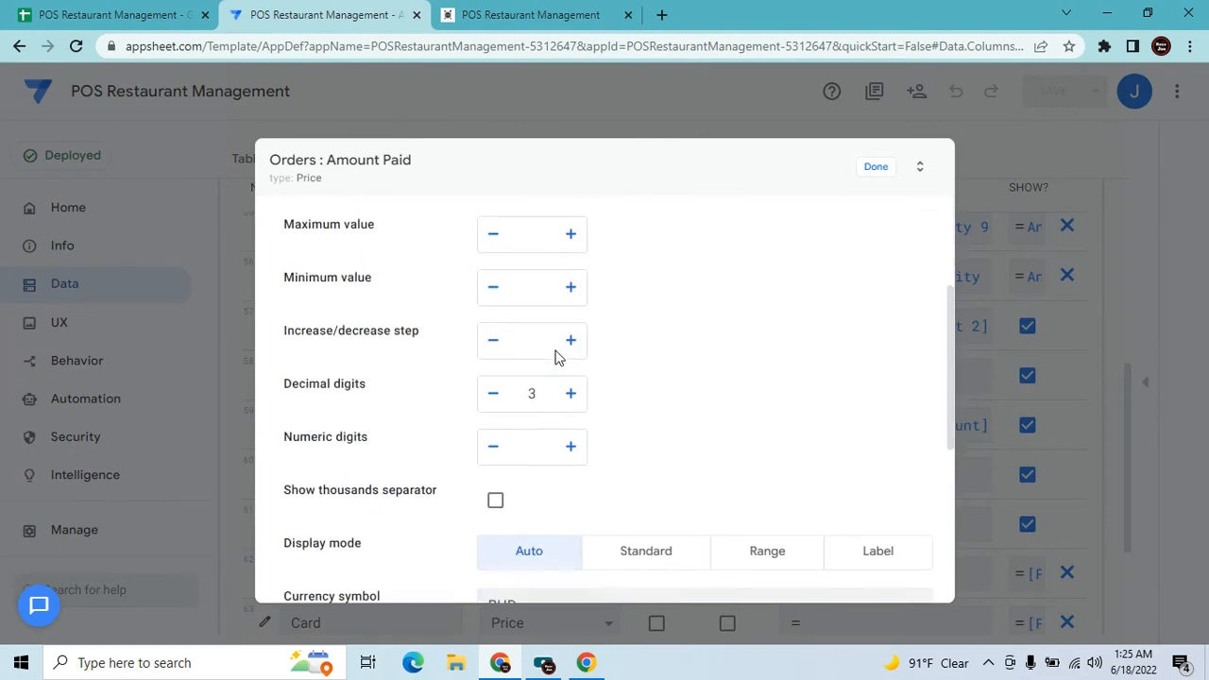
# Open the Valid If formula in the Data Validity settings of the Orders table's Amount Paid column.
pyautogui.click(437, 423)
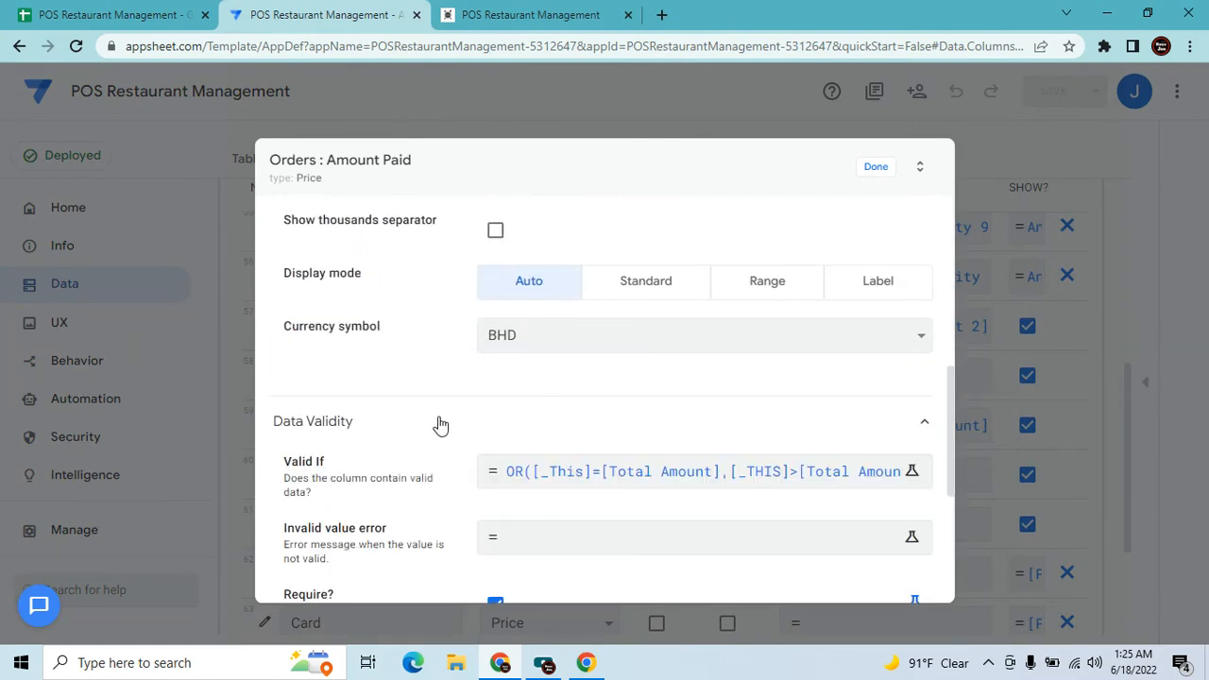
pyautogui.click(630, 479)
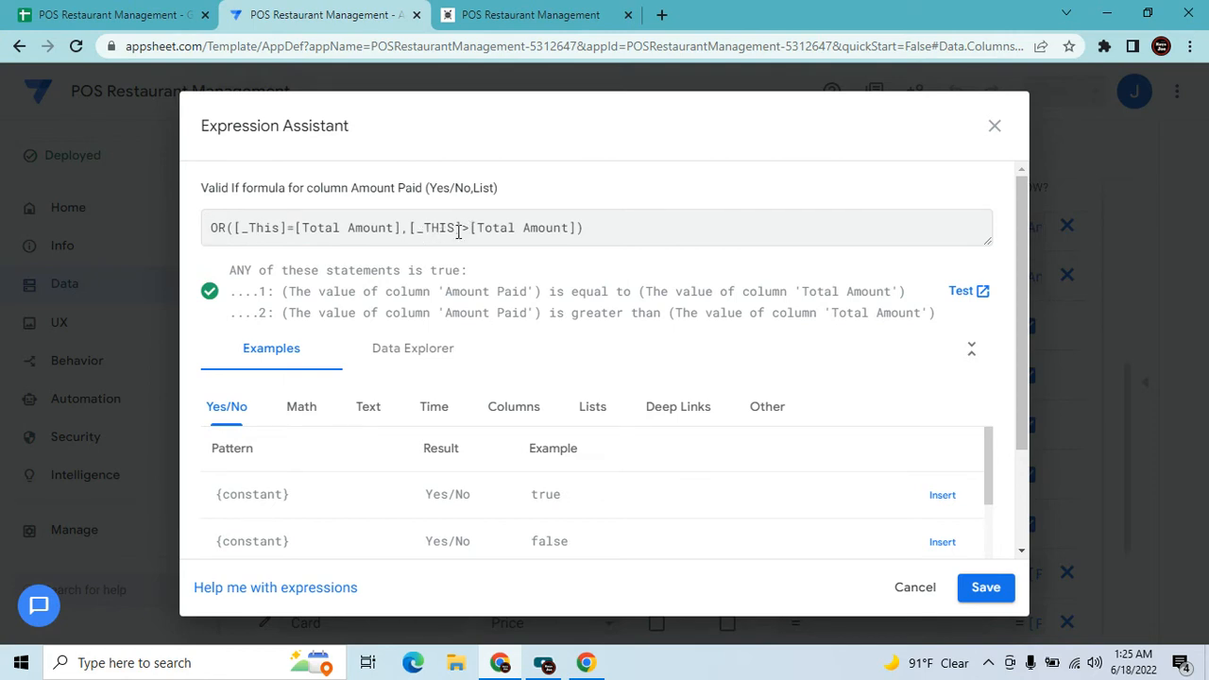
# Switch to the running app's Add New Order form and enter an Amount Paid of 19 BHD.
pyautogui.click(540, 13)
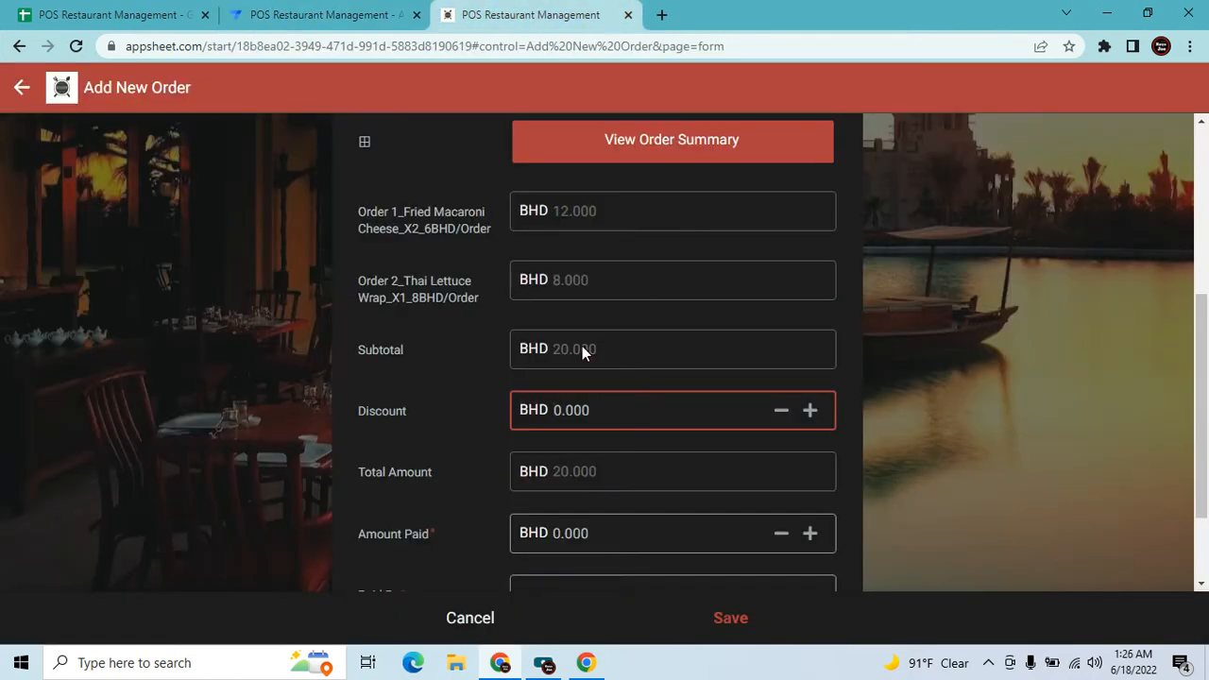
pyautogui.click(570, 470)
pyautogui.scroll(-1, 570, 462)
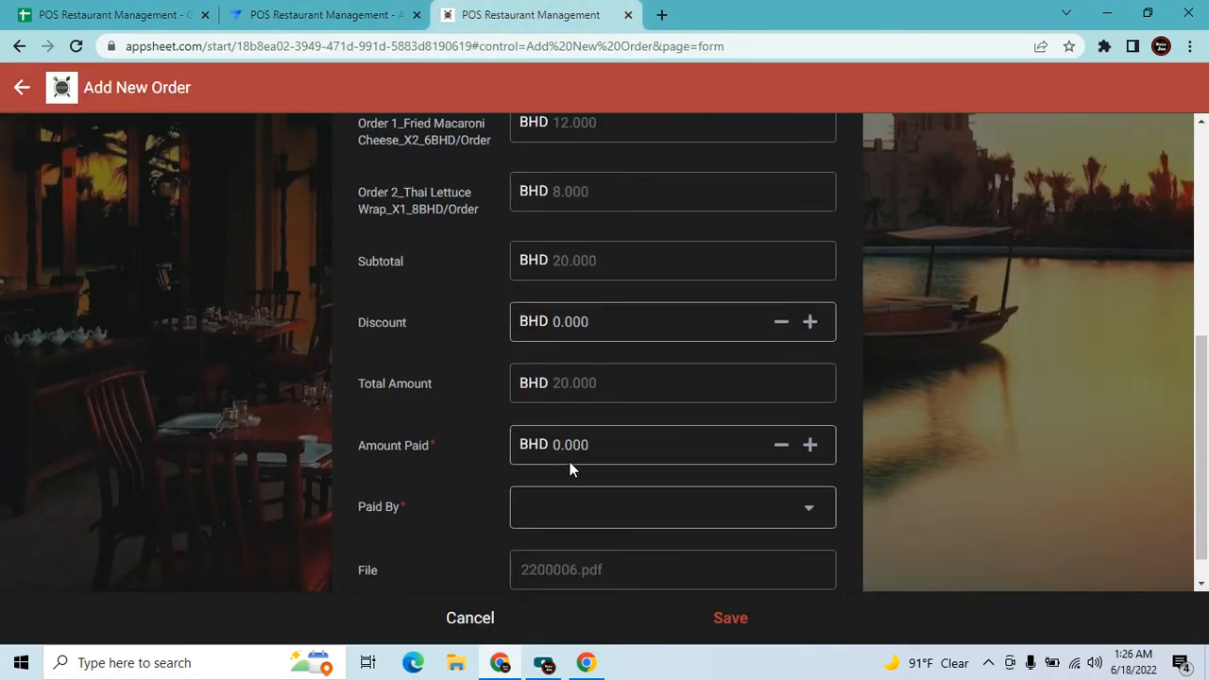
pyautogui.click(573, 444)
pyautogui.write('19')
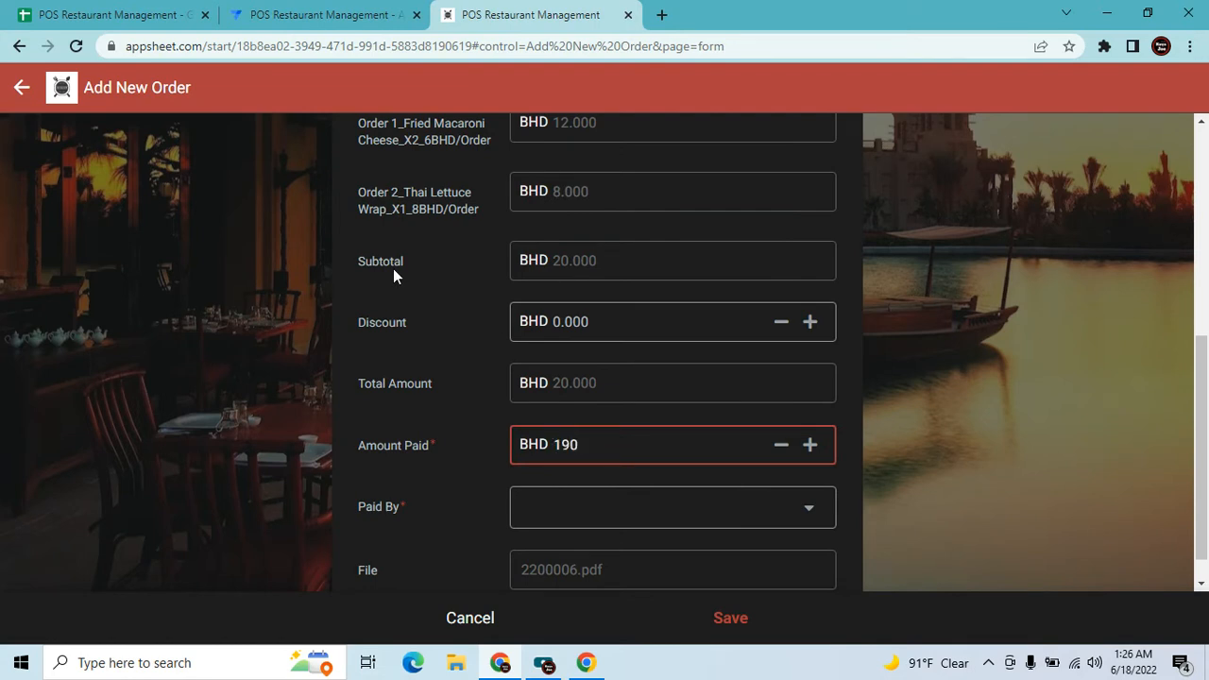
pyautogui.press('Tab')
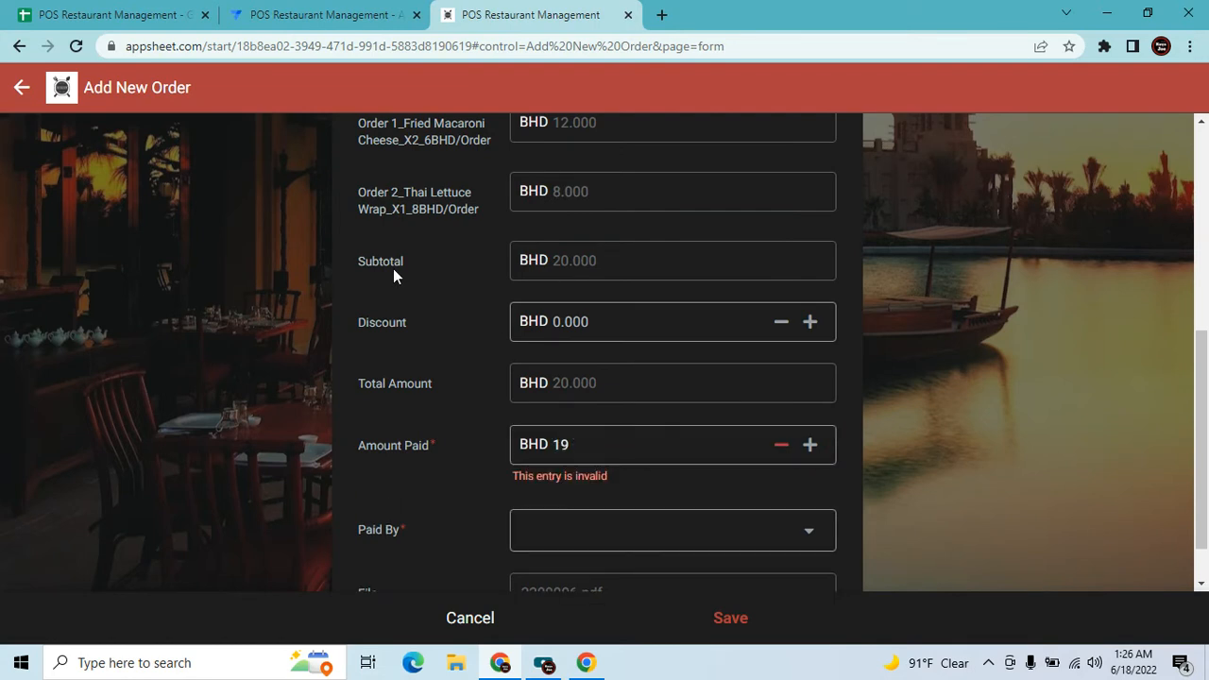
# Change the order's Amount Paid to 20 BHD, and subsequently to 21 BHD.
pyautogui.click(578, 444)
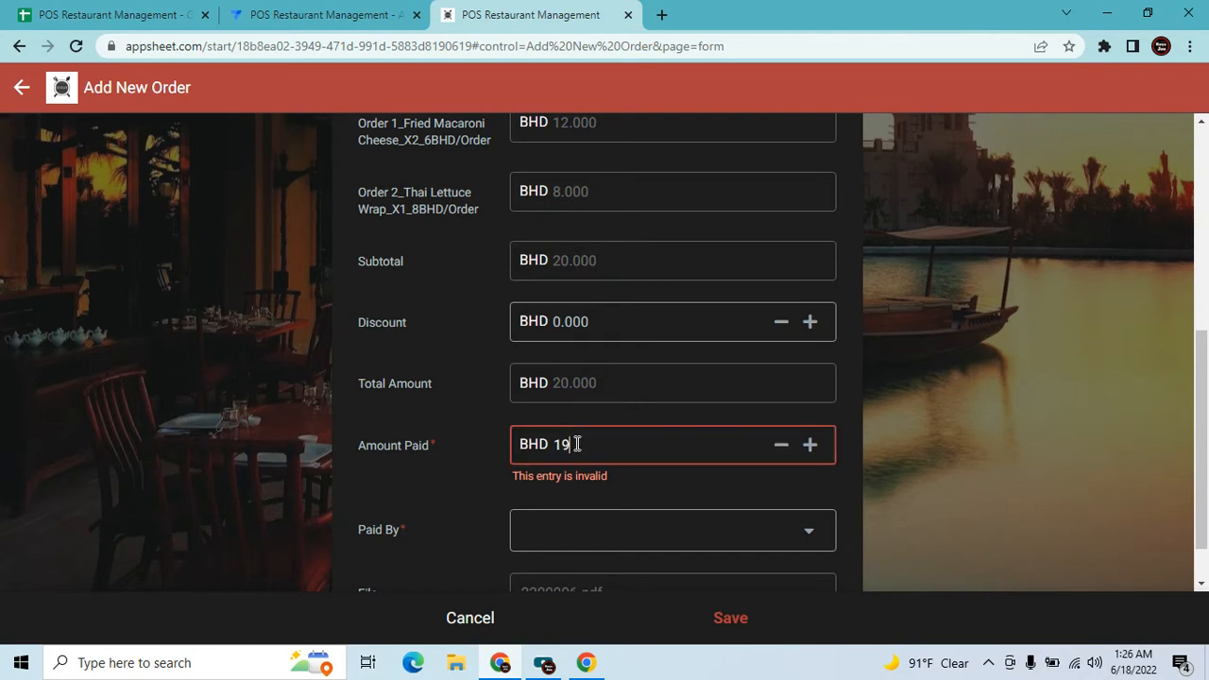
pyautogui.press('BackSpace')
pyautogui.write('20')
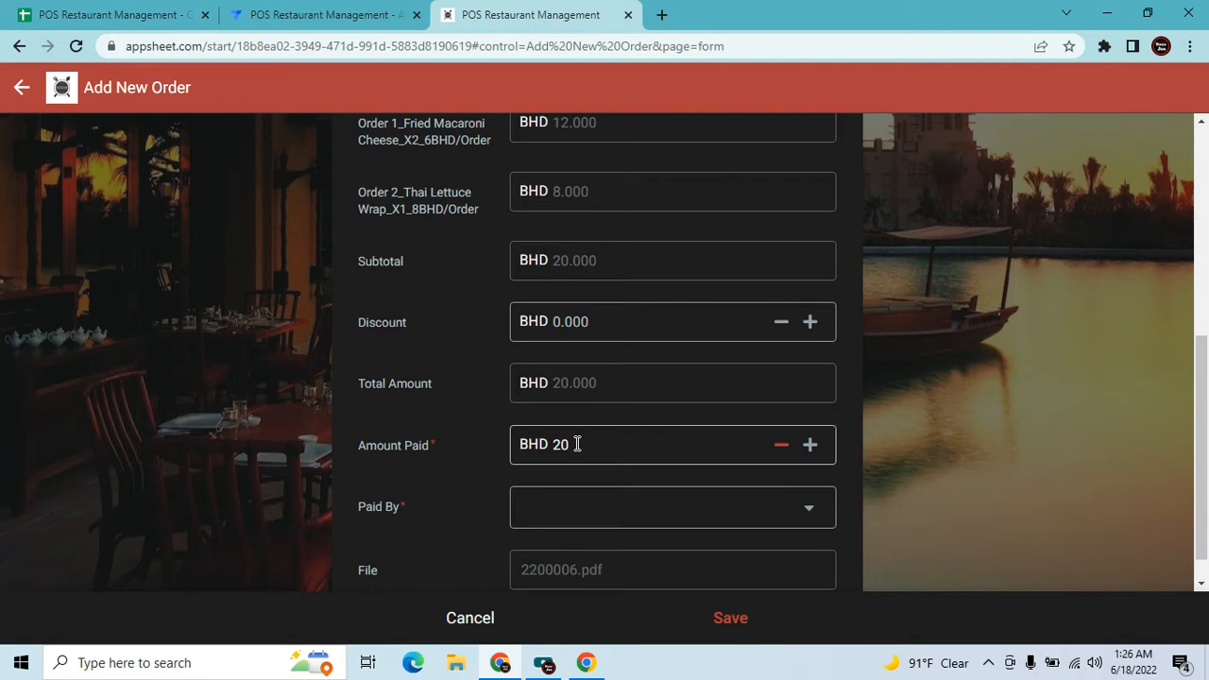
pyautogui.click(587, 447)
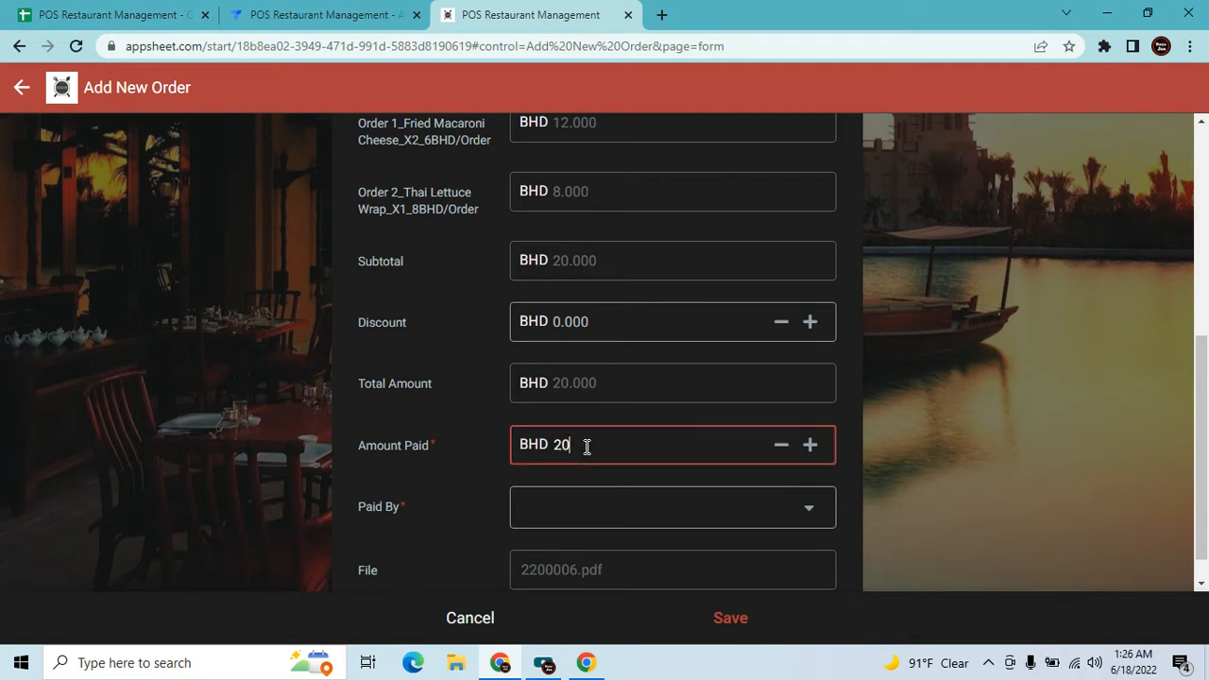
pyautogui.press('Tab')
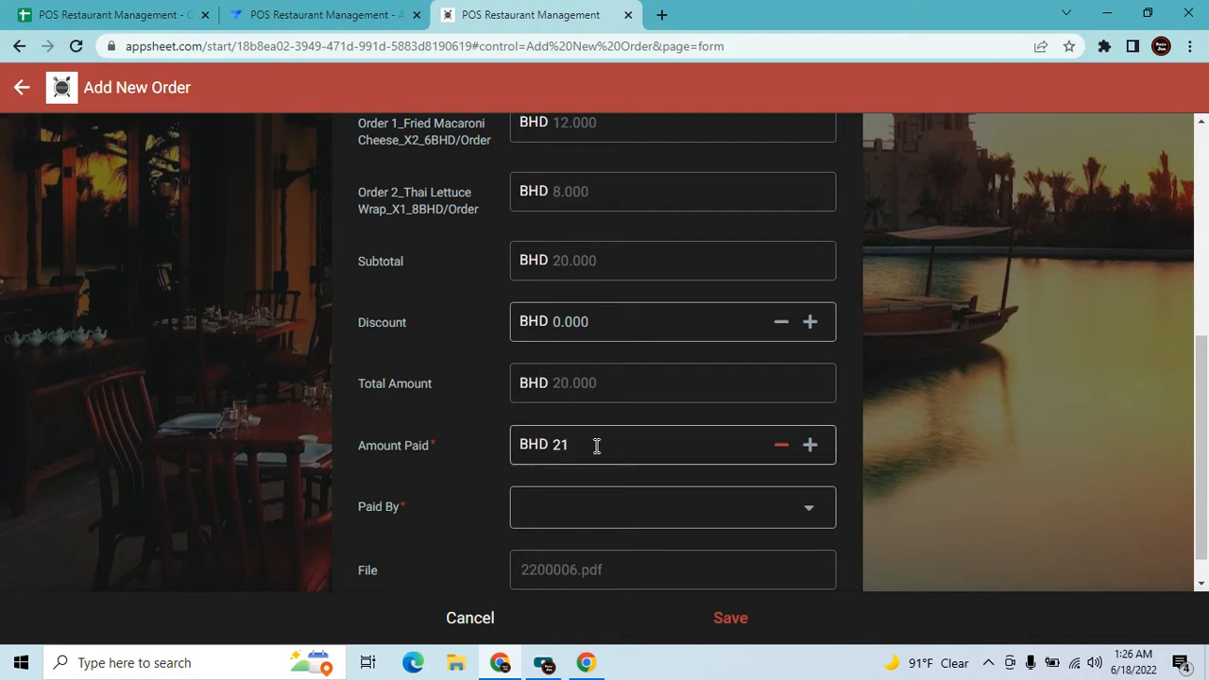
# Choose Cash as the order's Paid By method.
pyautogui.scroll(-1, 597, 446)
pyautogui.click(604, 480)
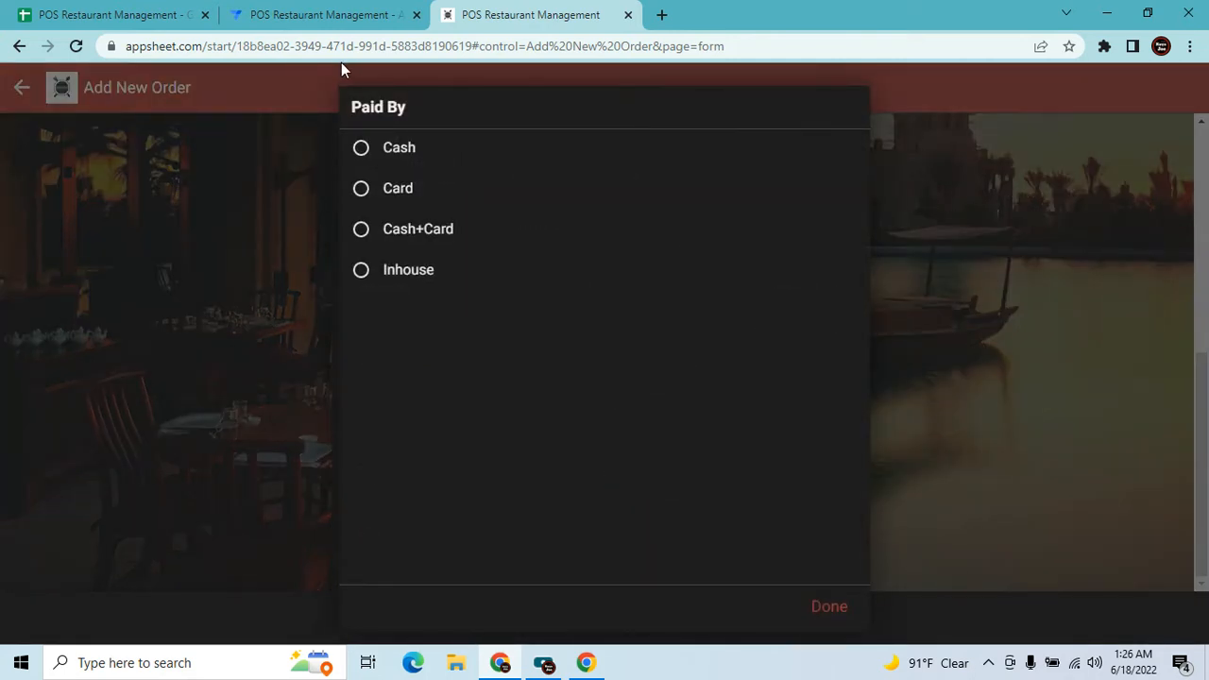
pyautogui.click(424, 159)
pyautogui.scroll(-1, 699, 465)
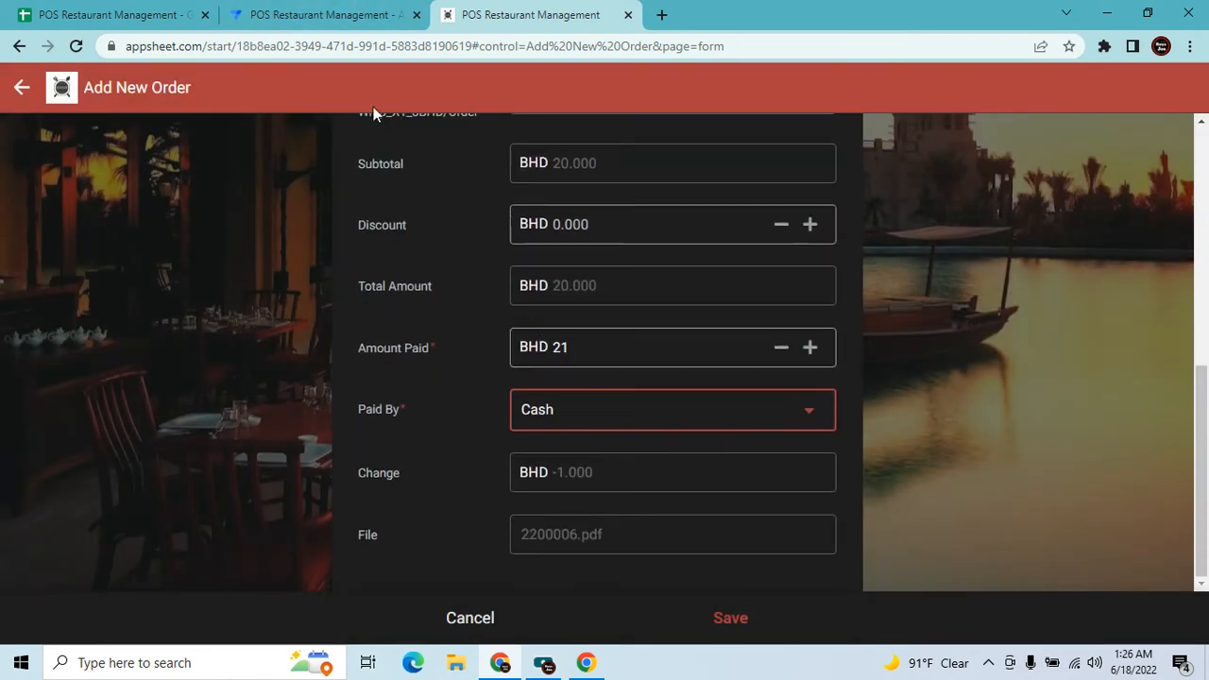
# Return to the app editor, save the Amount Paid Valid If formula and close that column's settings.
pyautogui.click(321, 11)
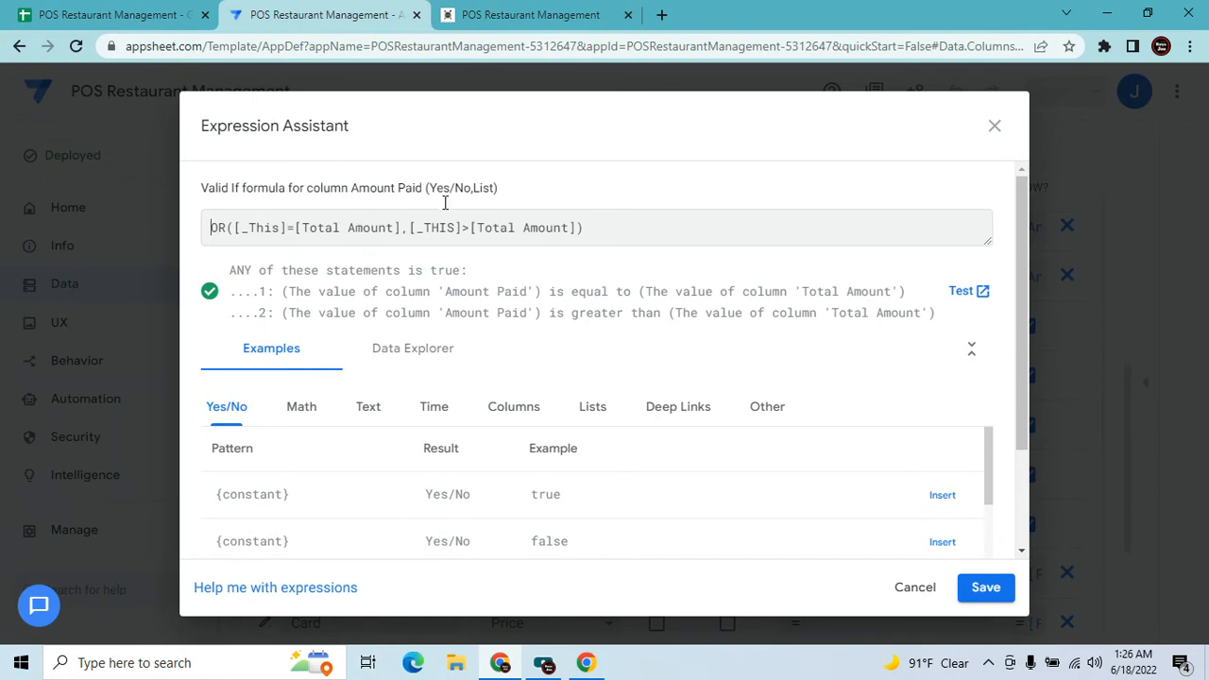
pyautogui.click(983, 588)
pyautogui.click(877, 166)
# Open the Show_If expression of the Orders table's Cash column.
pyautogui.scroll(-2, 567, 480)
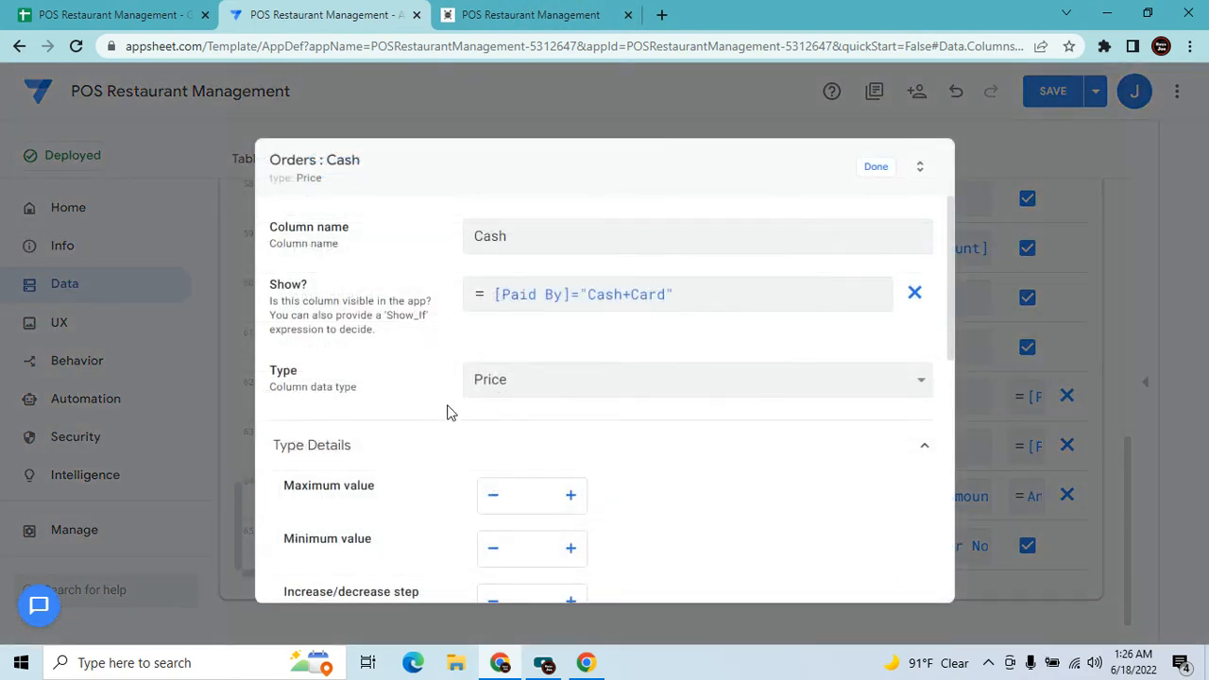
pyautogui.click(624, 295)
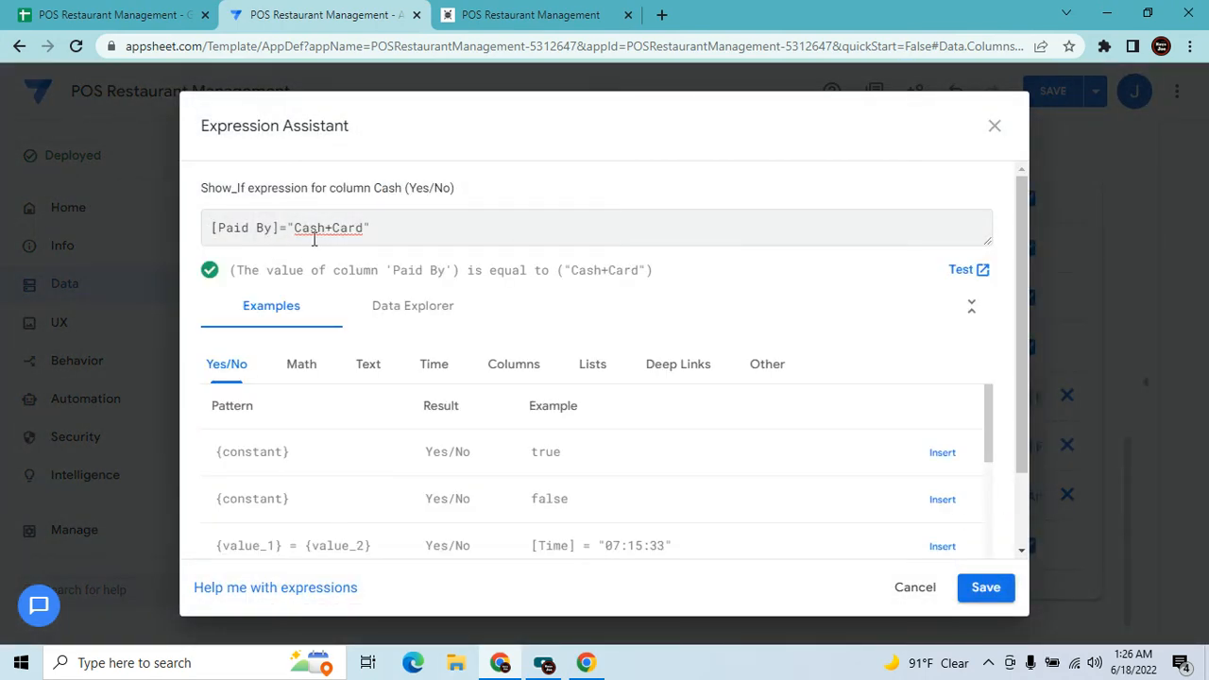
# In the running app's order form, switch Paid By to Cash+Card and try out the Cash and Card amount fields.
pyautogui.click(529, 15)
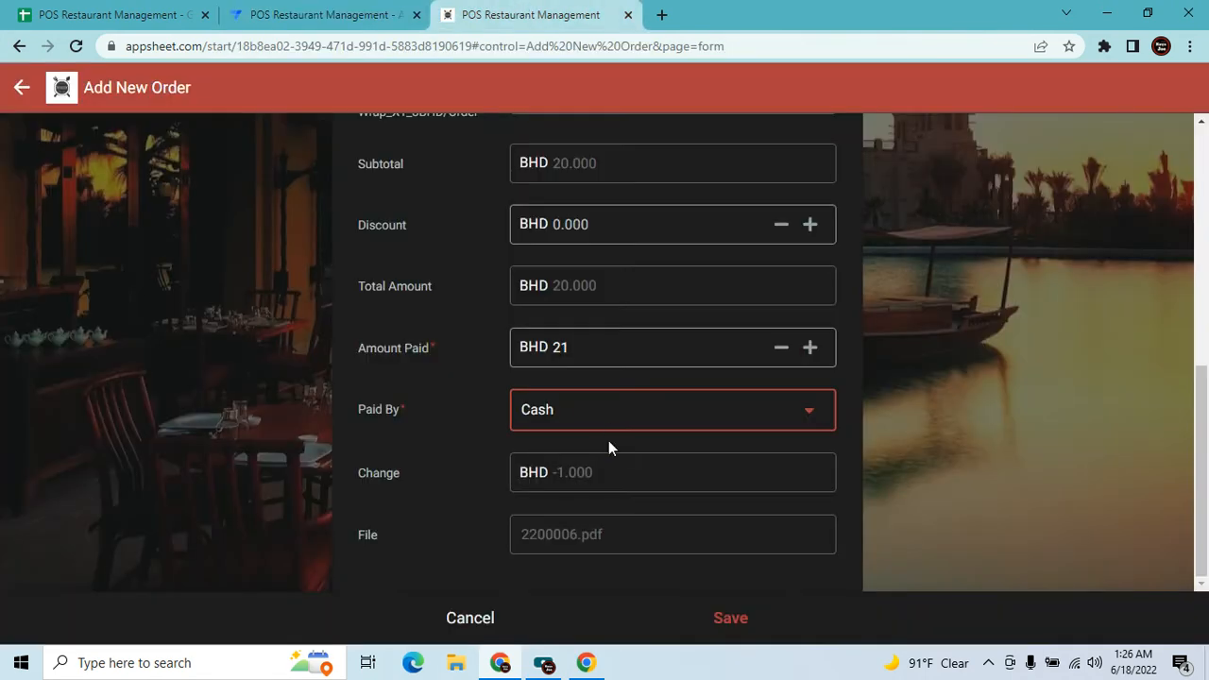
pyautogui.click(647, 411)
pyautogui.click(467, 233)
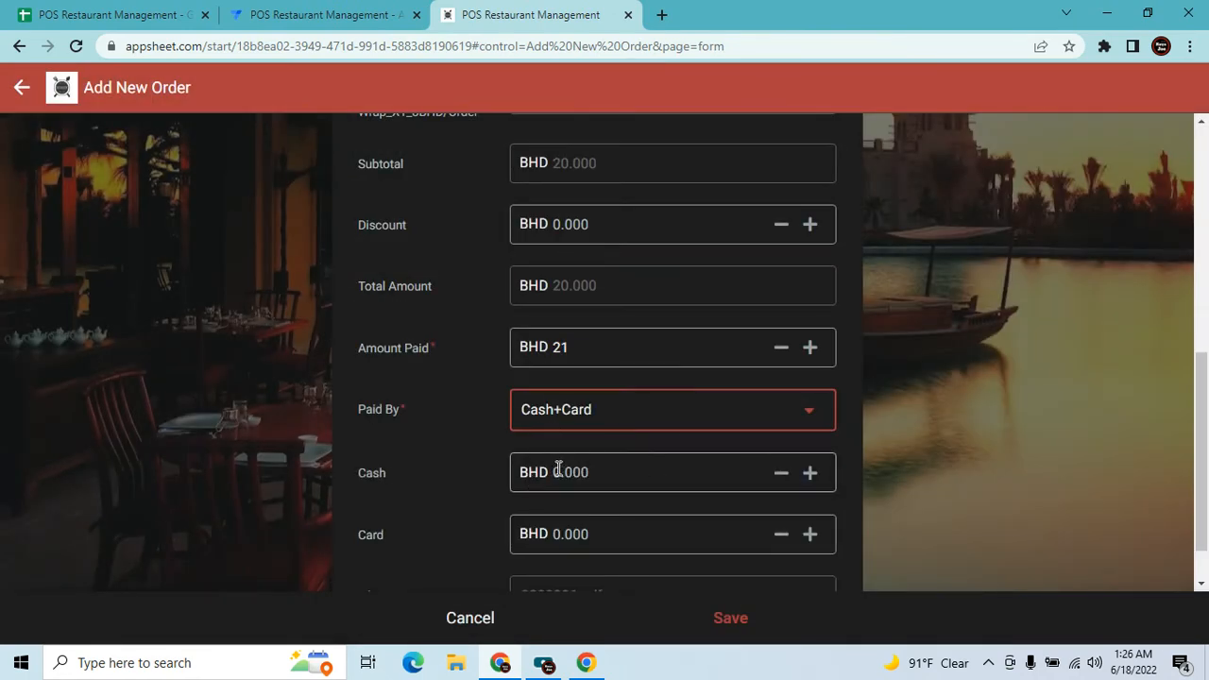
pyautogui.click(563, 473)
pyautogui.click(569, 533)
pyautogui.click(573, 472)
pyautogui.click(581, 534)
pyautogui.click(578, 484)
# Back in the app editor, review the Cash column's Show_If expression and close the column settings without changing it.
pyautogui.click(312, 9)
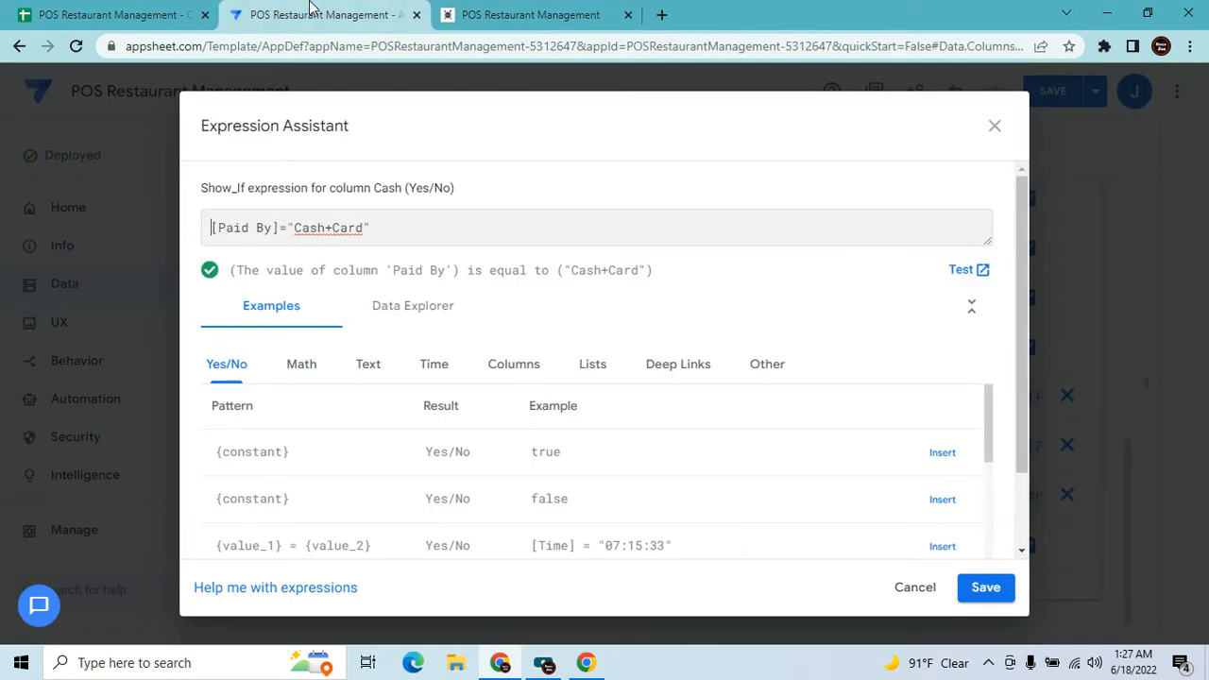
pyautogui.click(994, 126)
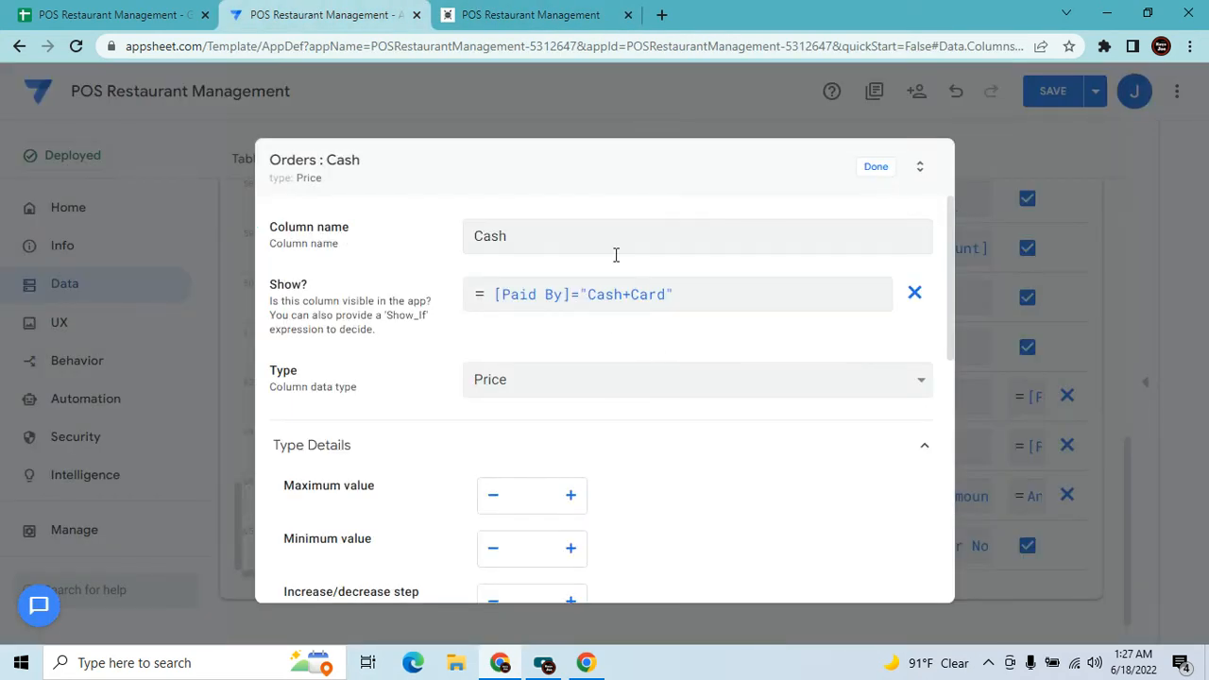
pyautogui.click(620, 299)
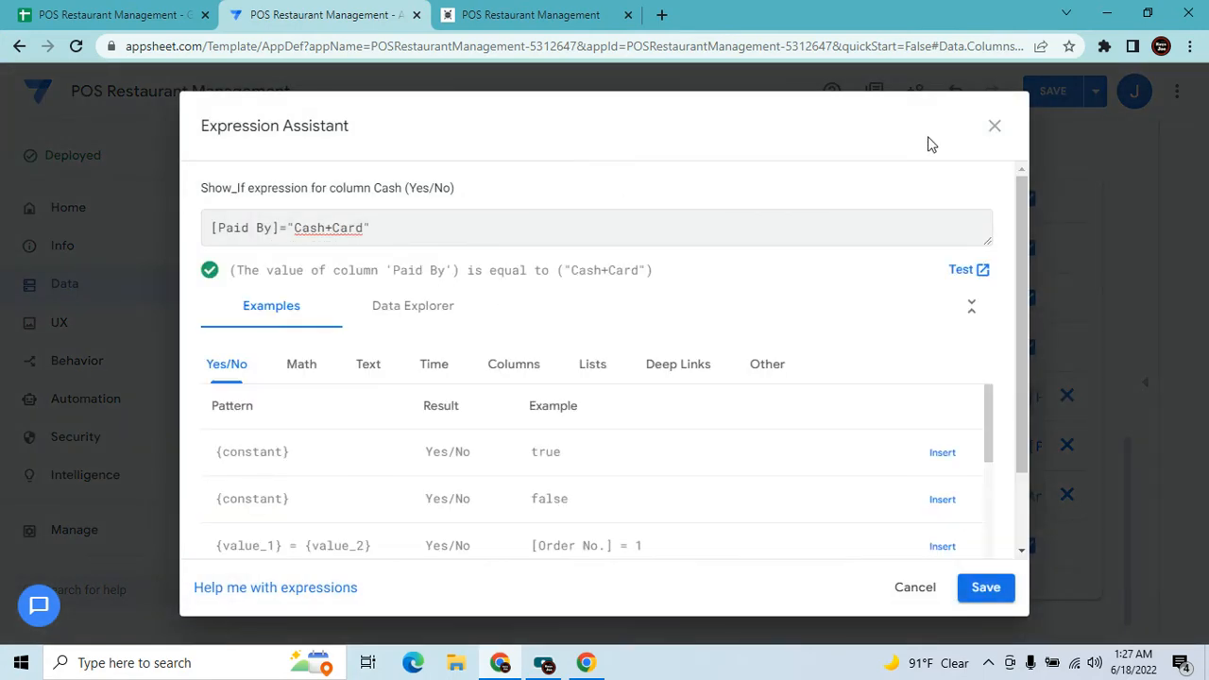
pyautogui.click(997, 128)
pyautogui.click(877, 172)
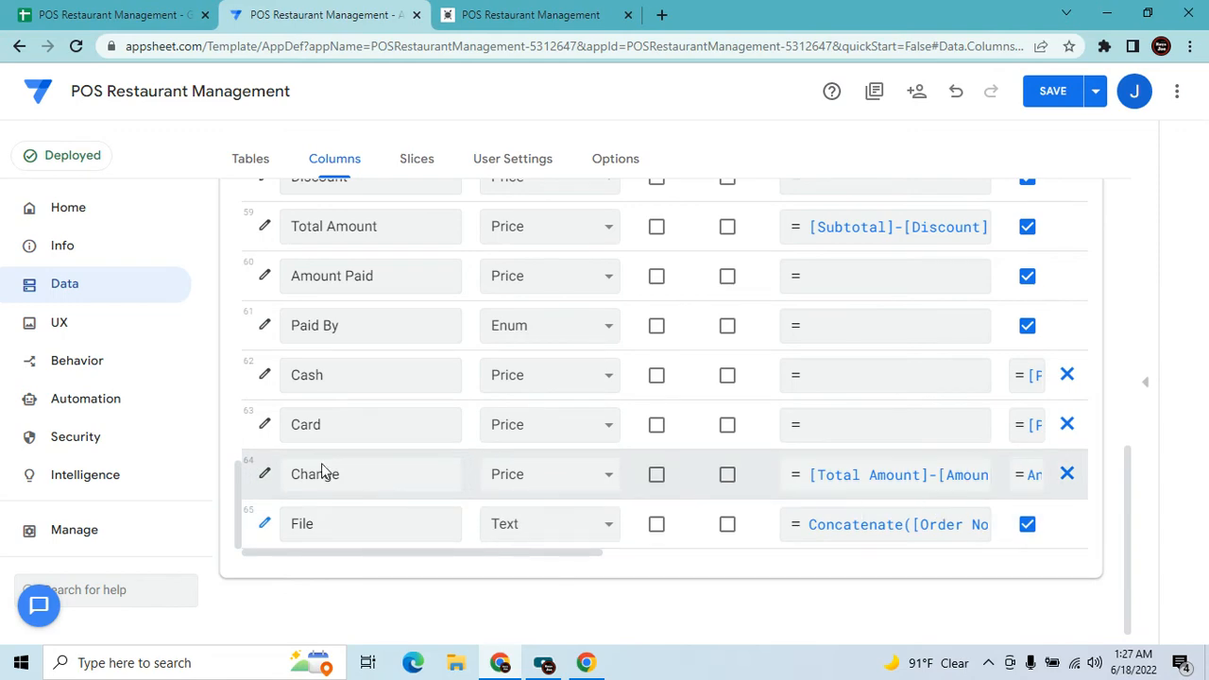
# Open the Show_If expression of the Orders table's Change column.
pyautogui.click(295, 474)
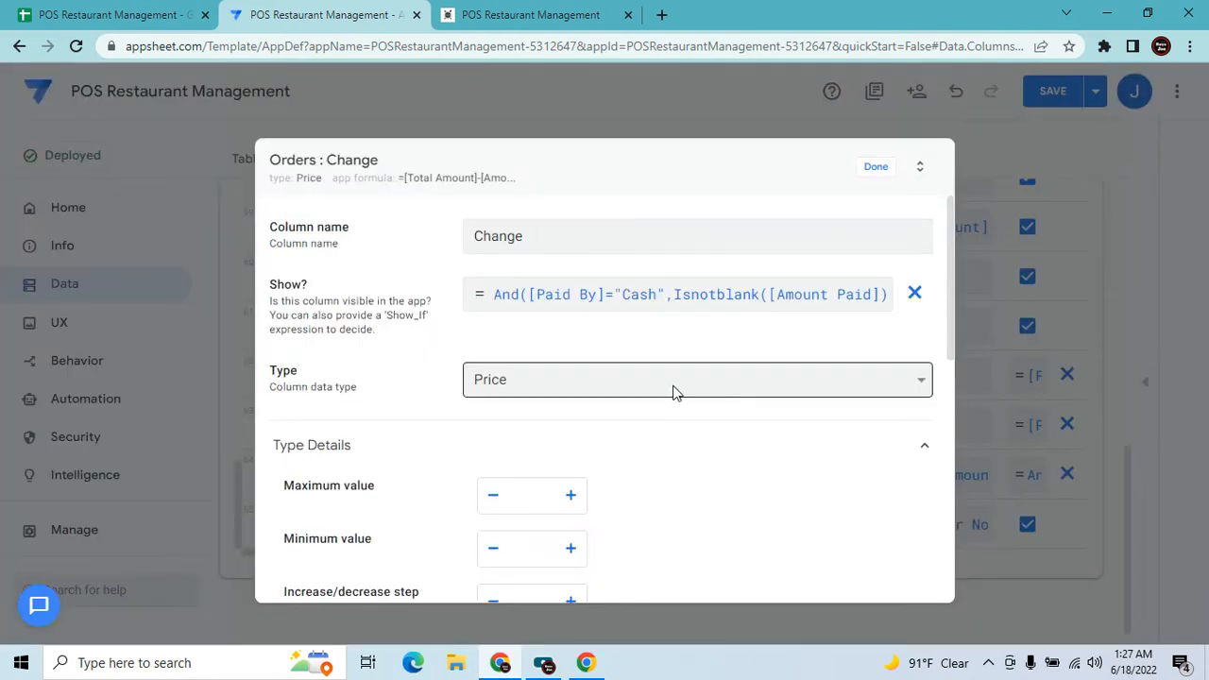
pyautogui.click(682, 301)
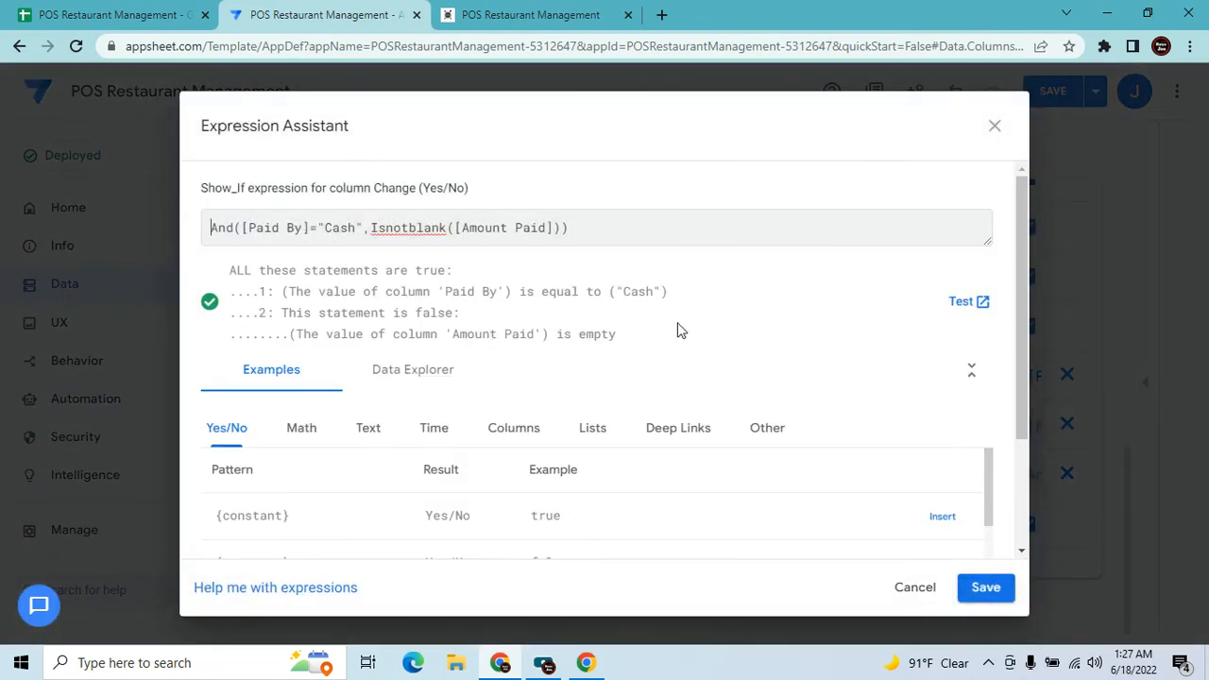
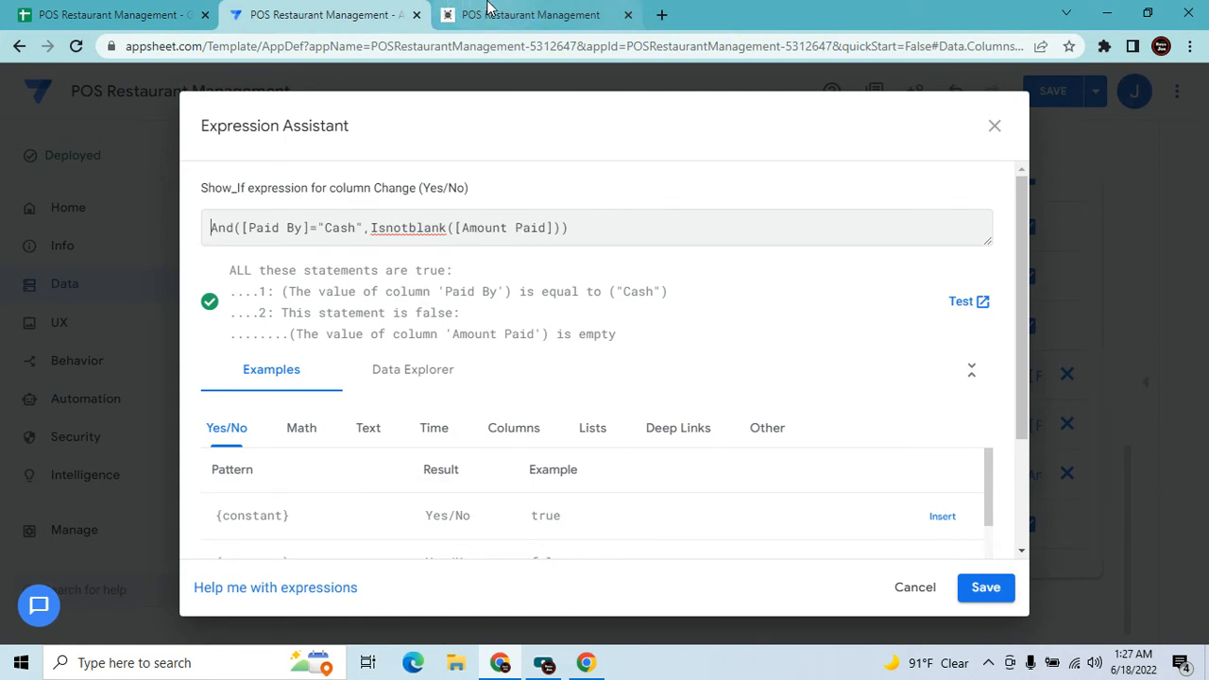
# In the running app's order form, switch Paid By to Cash, Card and back to Cash to test the Change field's visibility.
pyautogui.click(463, 14)
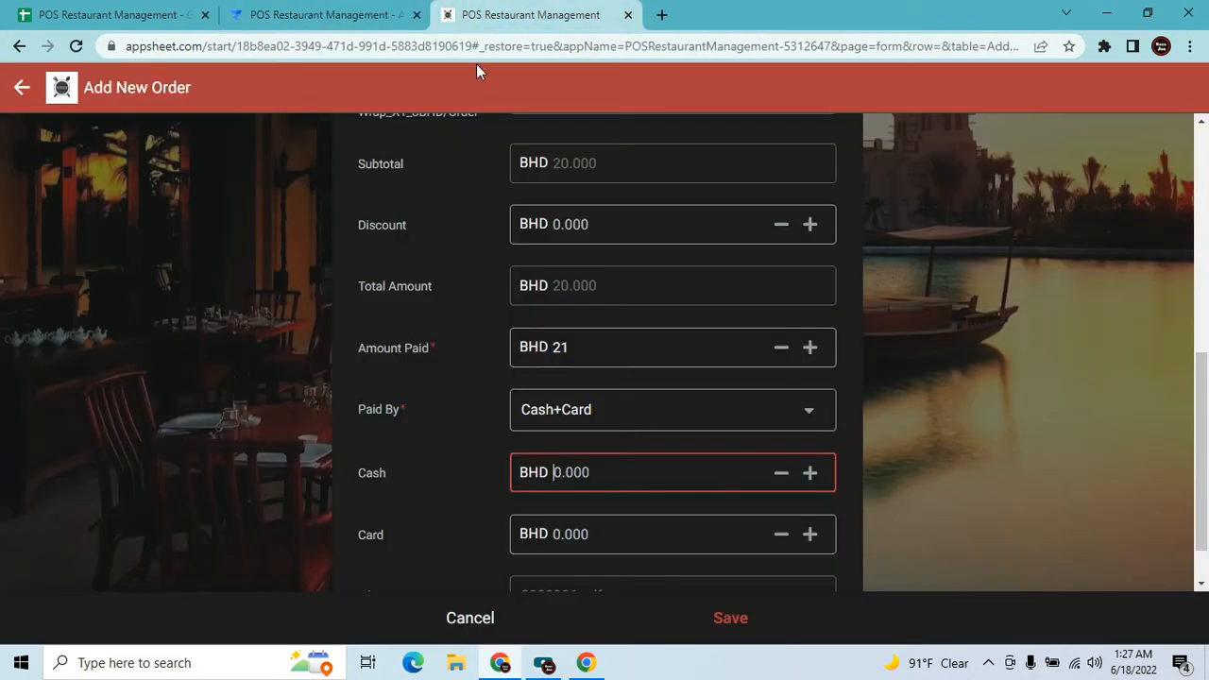
pyautogui.click(645, 410)
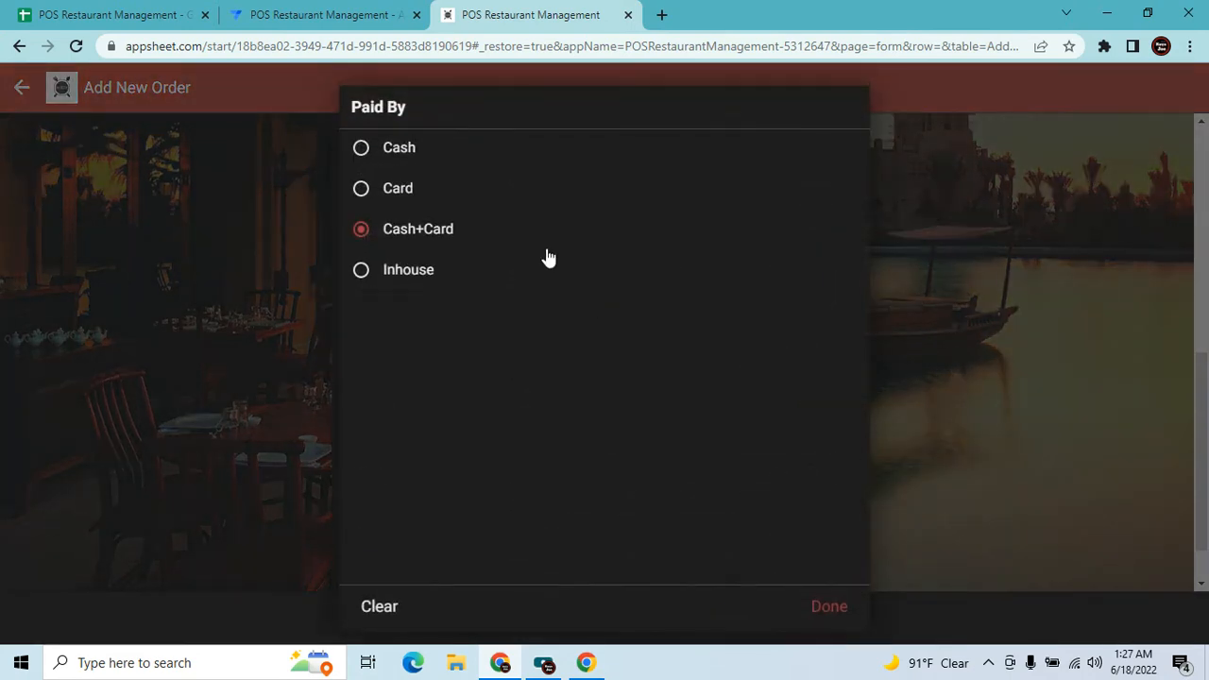
pyautogui.click(424, 154)
pyautogui.click(580, 425)
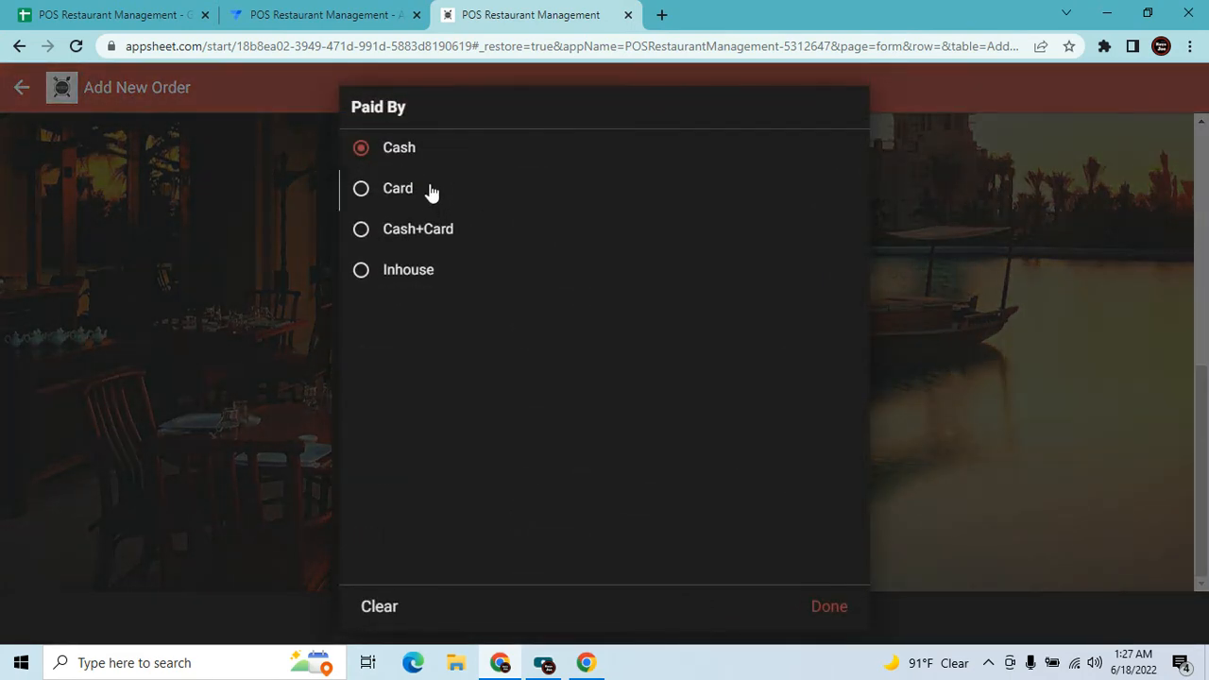
pyautogui.click(432, 192)
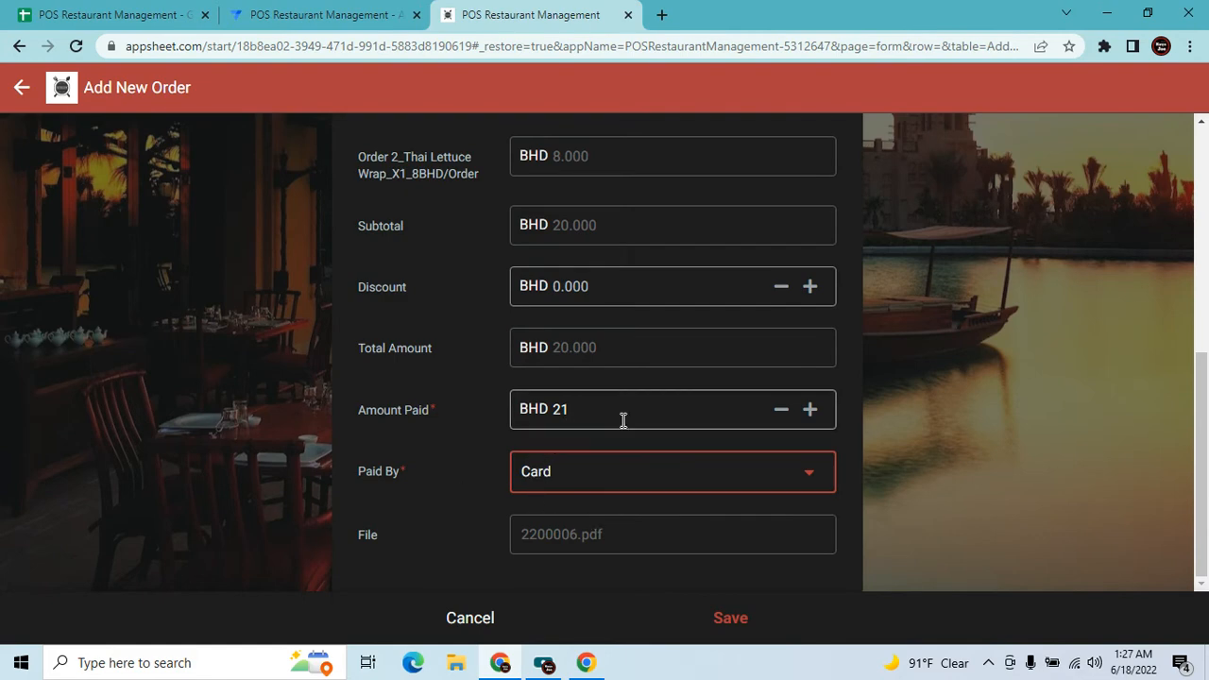
pyautogui.click(613, 479)
pyautogui.click(410, 151)
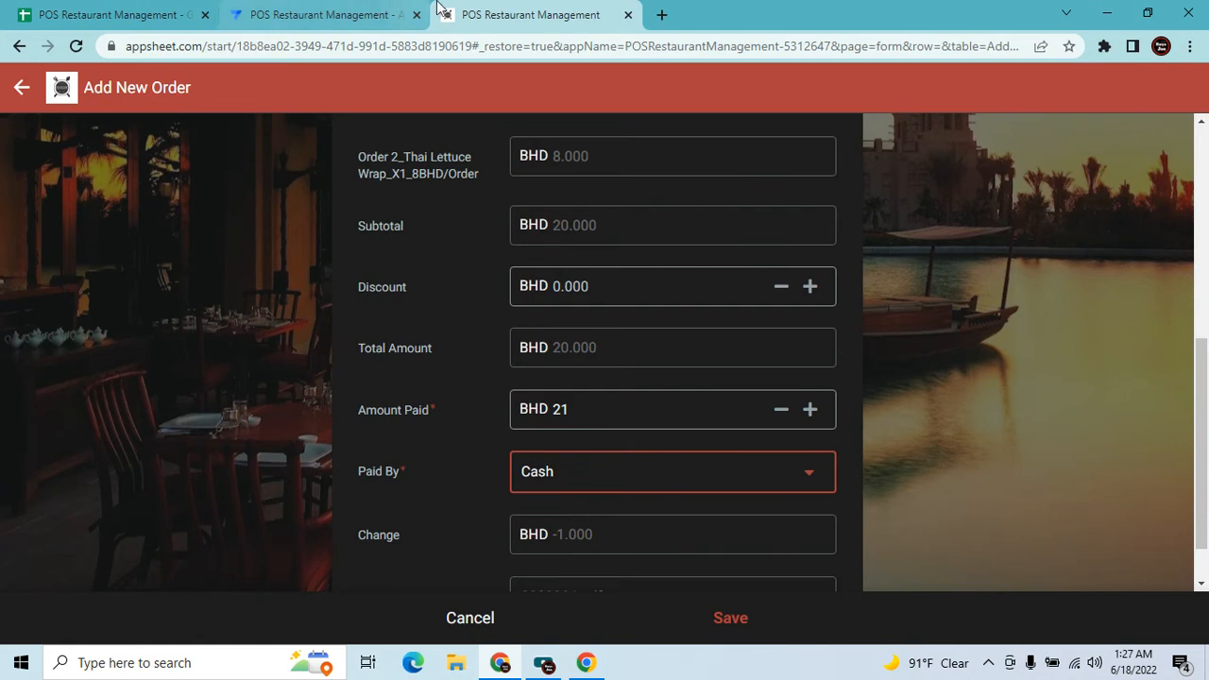
# Return to the app editor and close the Change column's Show_If expression and settings without changes.
pyautogui.click(345, 15)
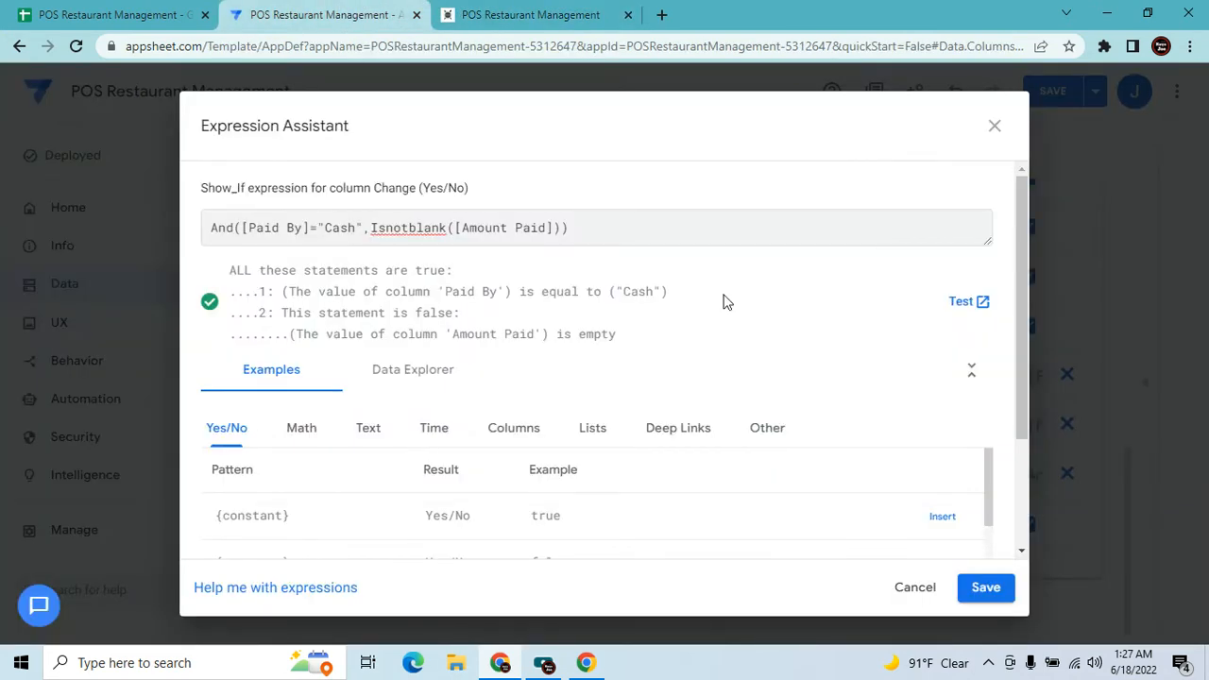
pyautogui.click(995, 126)
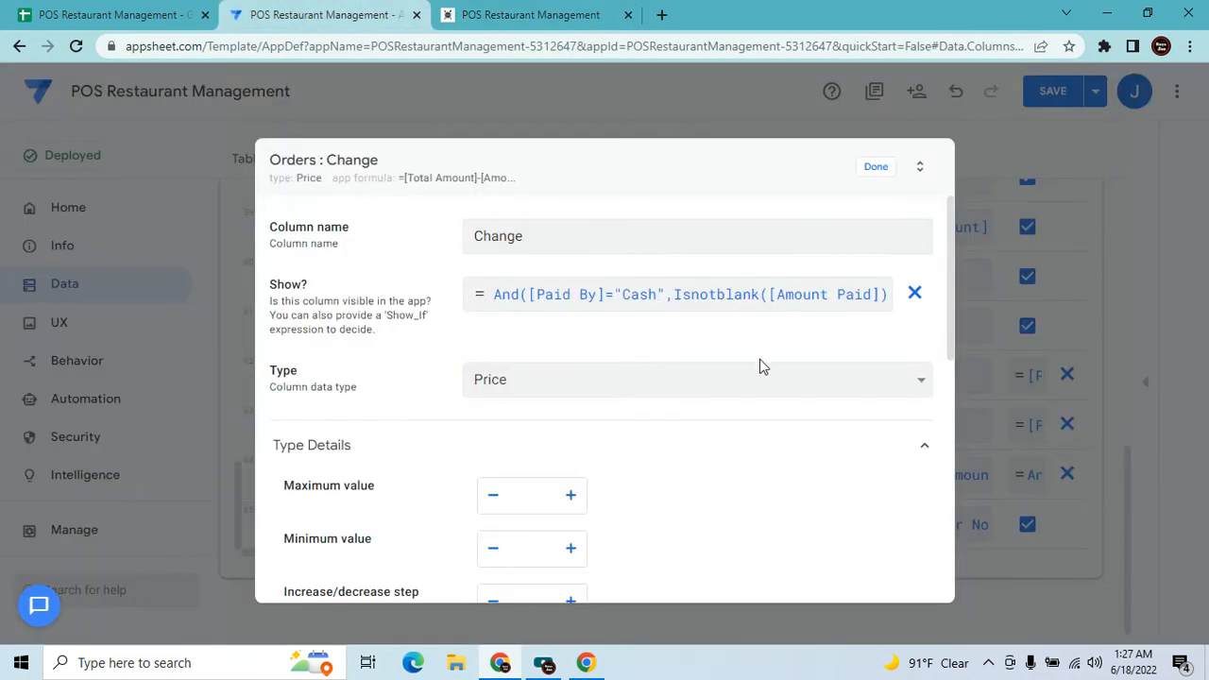
pyautogui.click(876, 168)
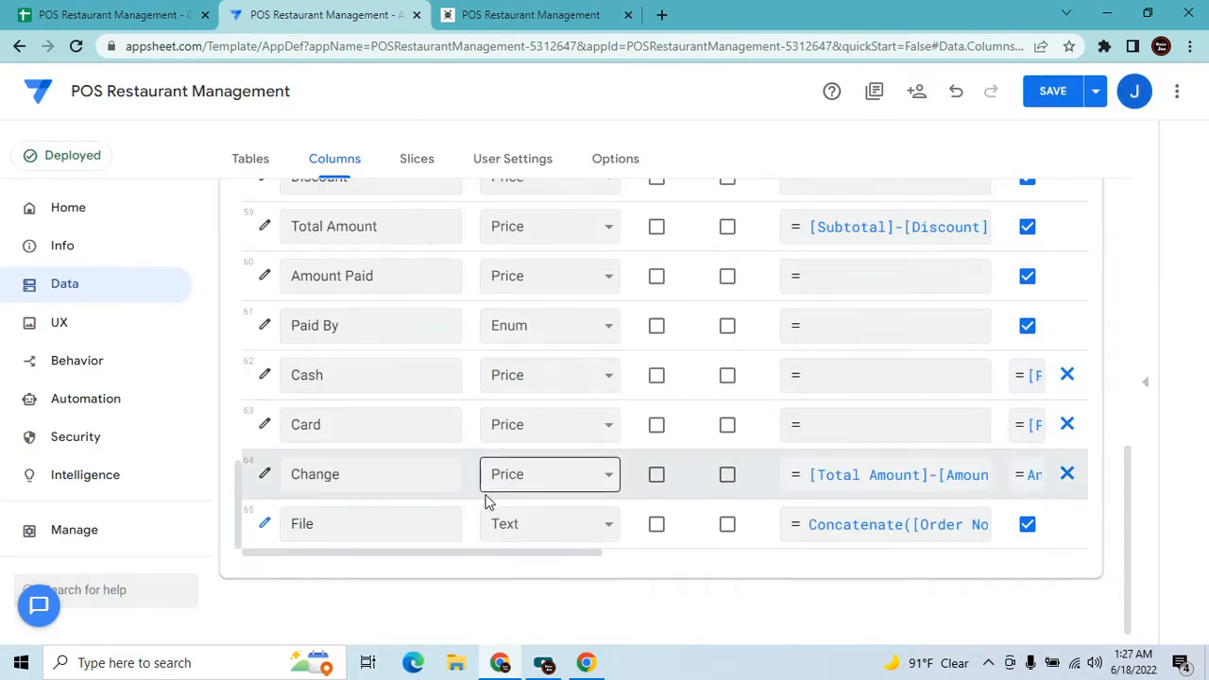
# Open the File column's app formula and examine how it concatenates the order number with ".pdf".
pyautogui.click(897, 528)
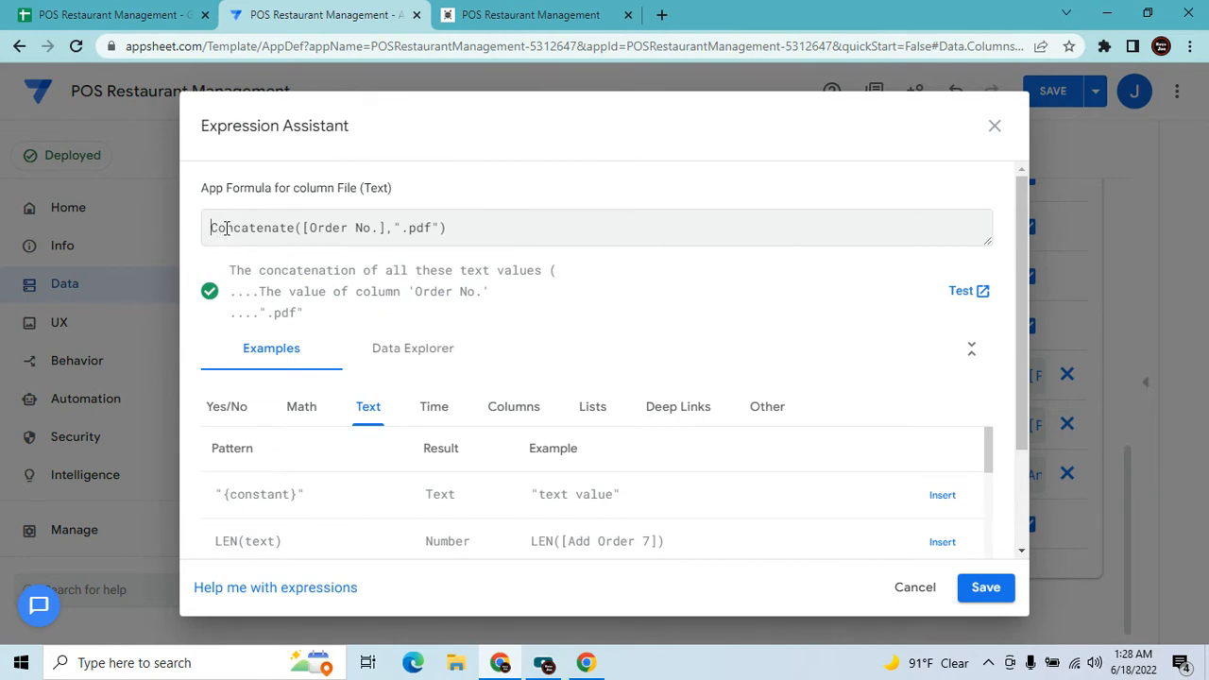
pyautogui.moveTo(213, 224); pyautogui.dragTo(373, 227)
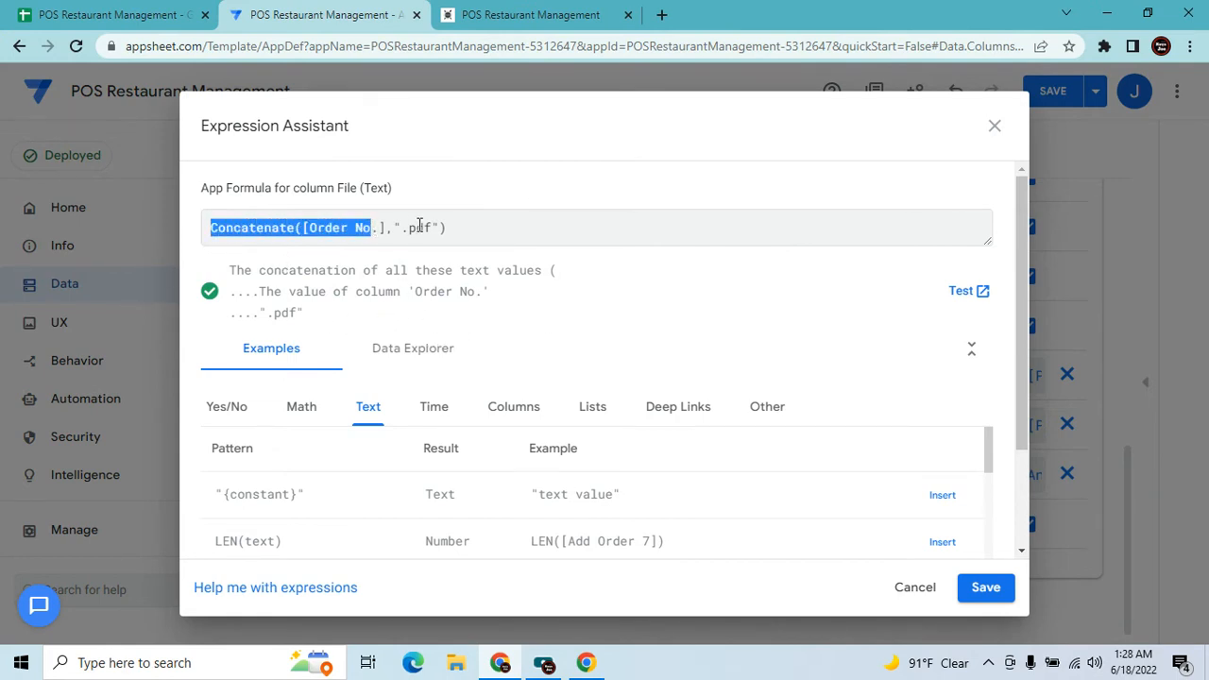
pyautogui.click(349, 226)
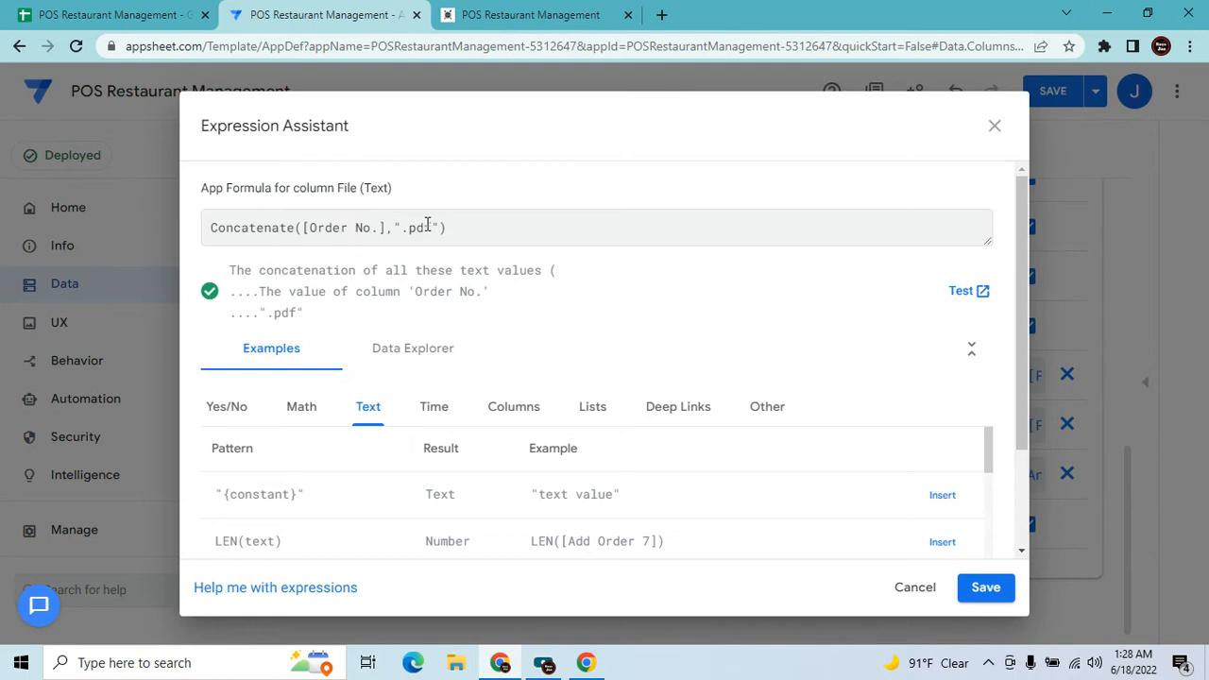
# Close the File column's app formula without changes and collapse the Orders table's column list.
pyautogui.click(996, 126)
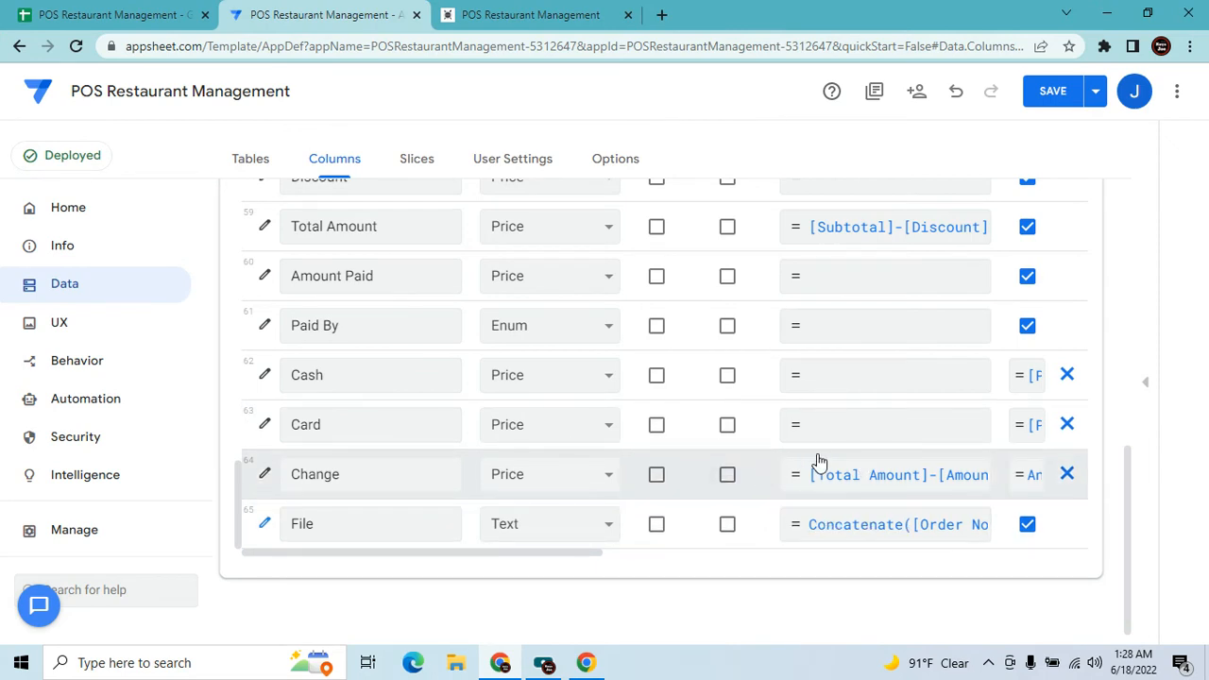
pyautogui.scroll(2, 762, 350)
pyautogui.scroll(6, 907, 278)
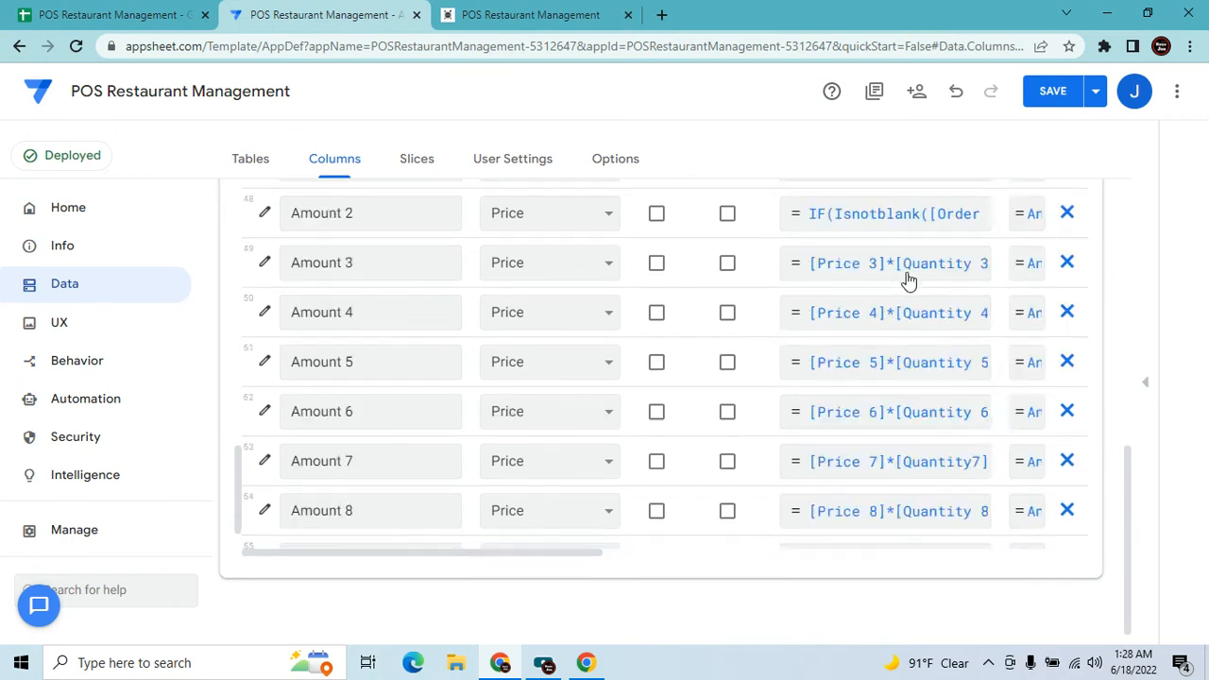
pyautogui.moveTo(1127, 457); pyautogui.dragTo(1101, 340)
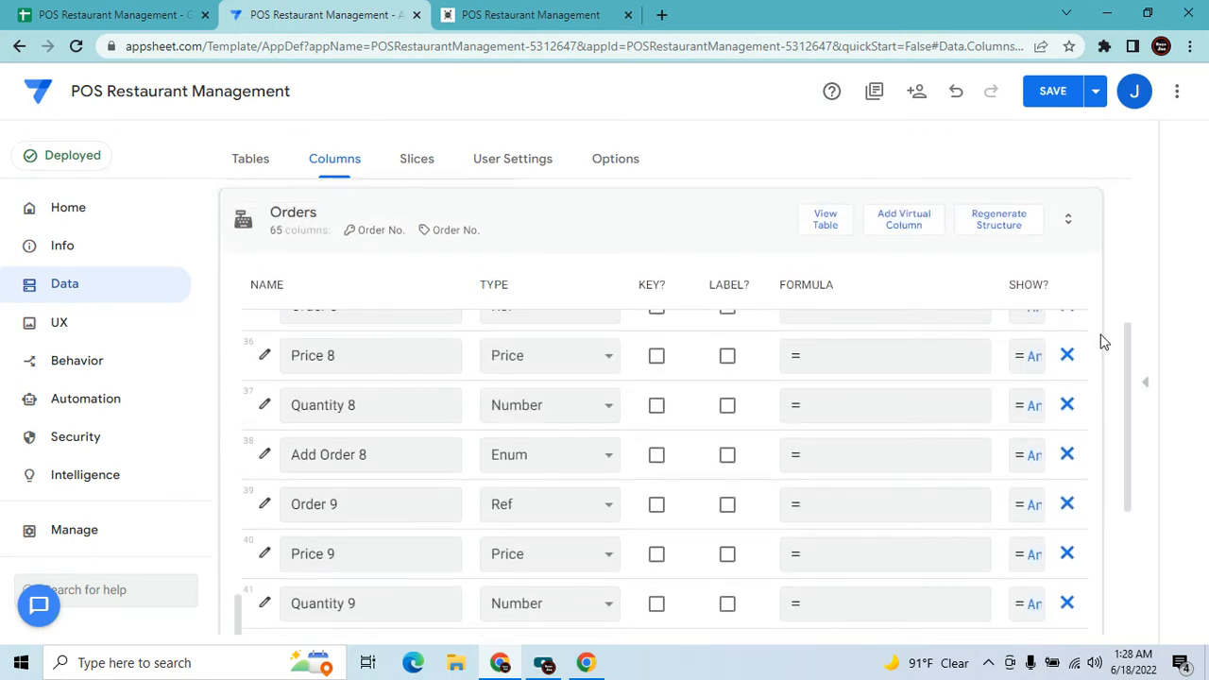
pyautogui.click(650, 230)
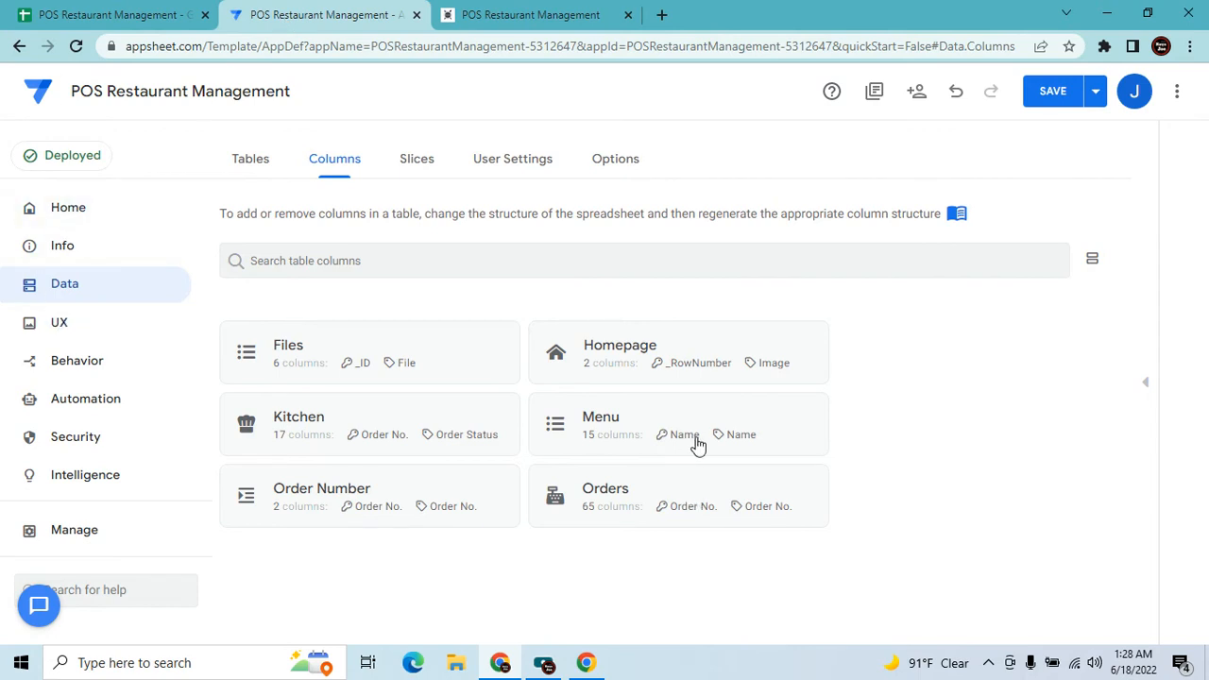
pyautogui.click(589, 469)
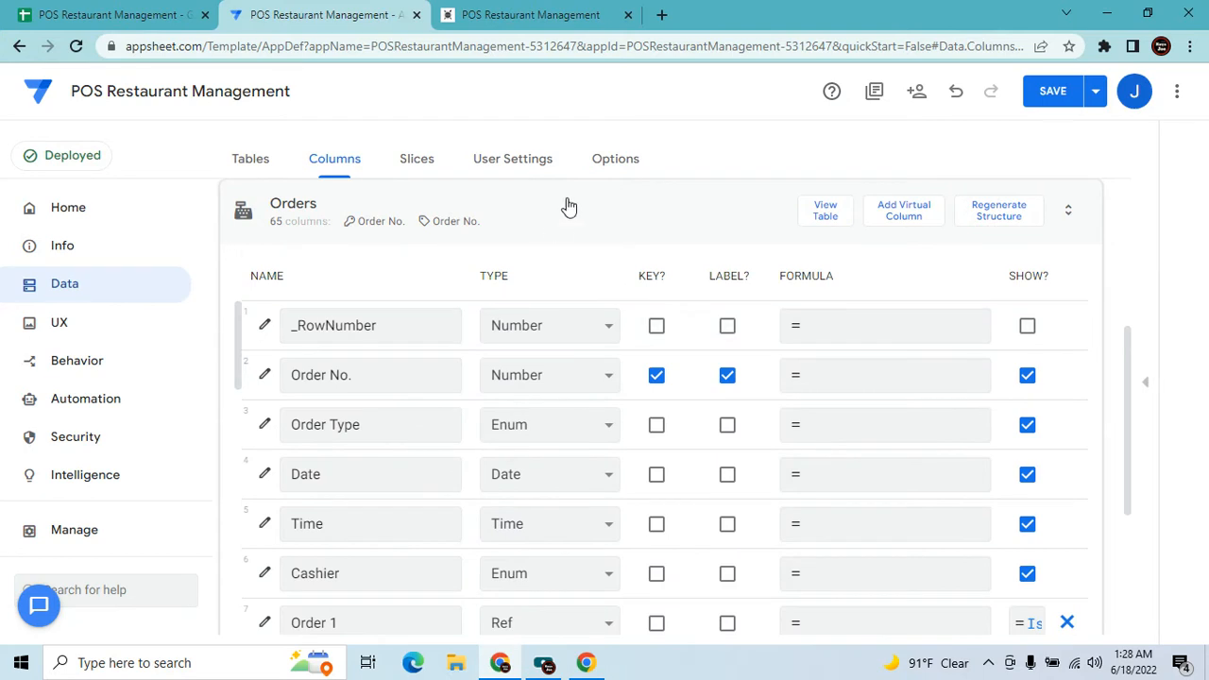
pyautogui.click(567, 208)
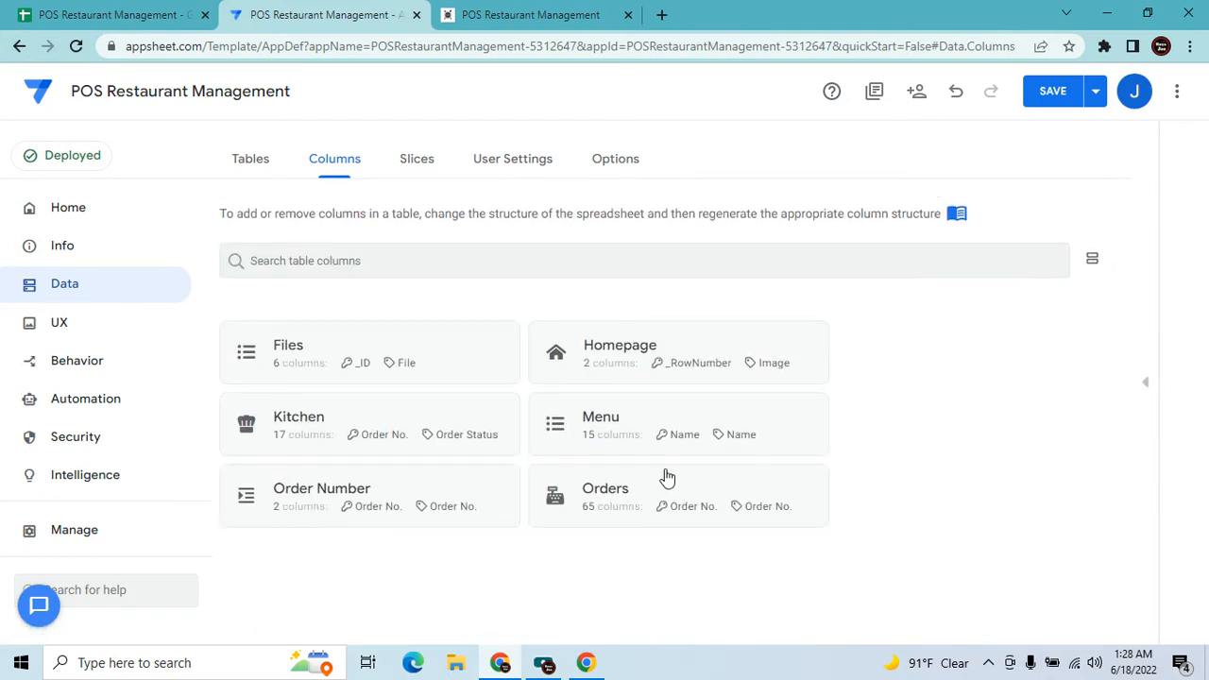
# Search the app's UX views for "ord" and open the Daily Orders Report view's settings.
pyautogui.click(64, 330)
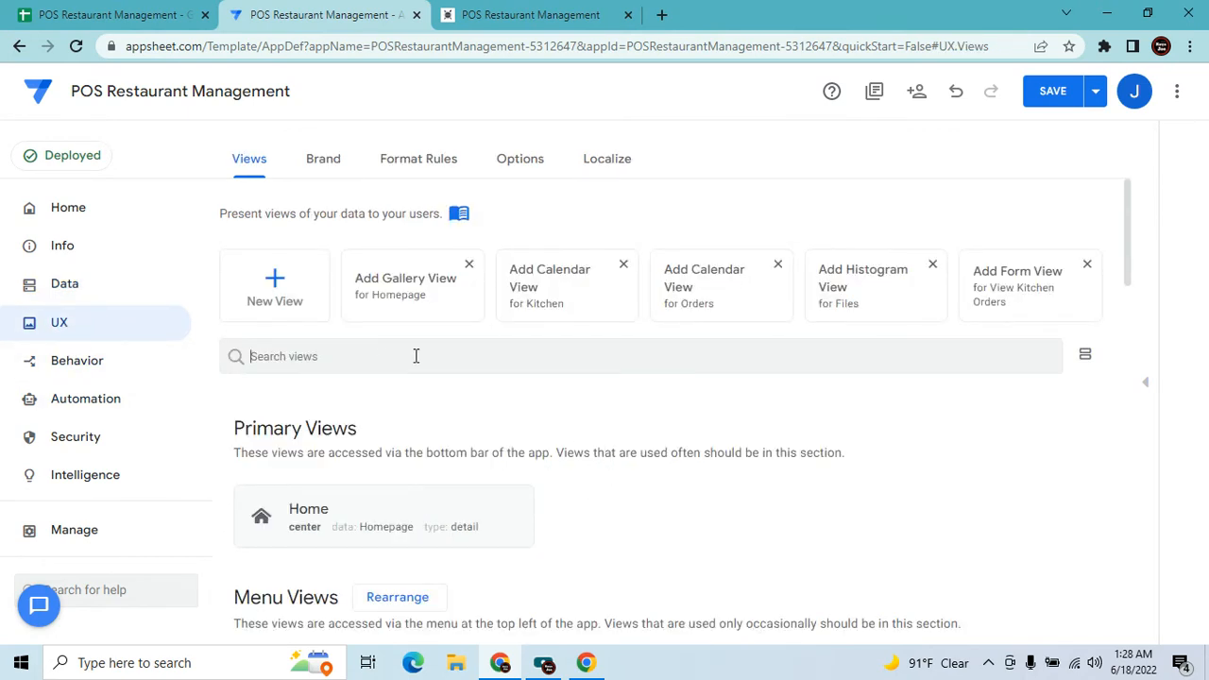
pyautogui.write('ord')
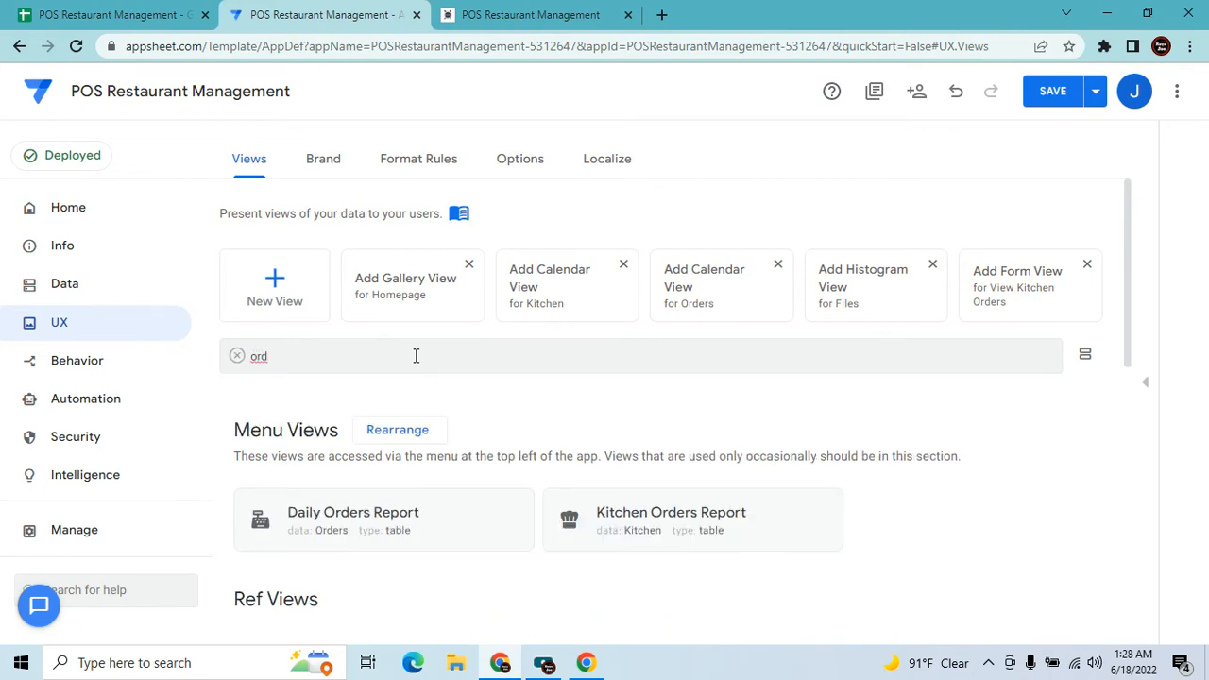
pyautogui.click(348, 542)
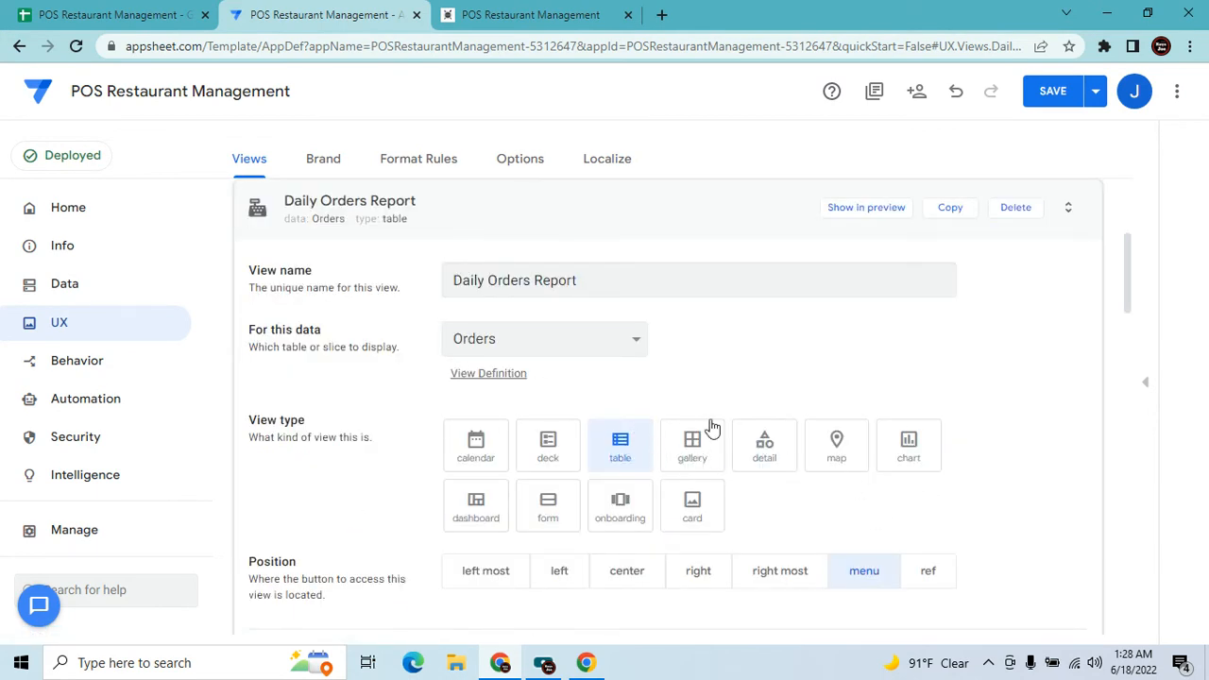
pyautogui.scroll(-1, 714, 363)
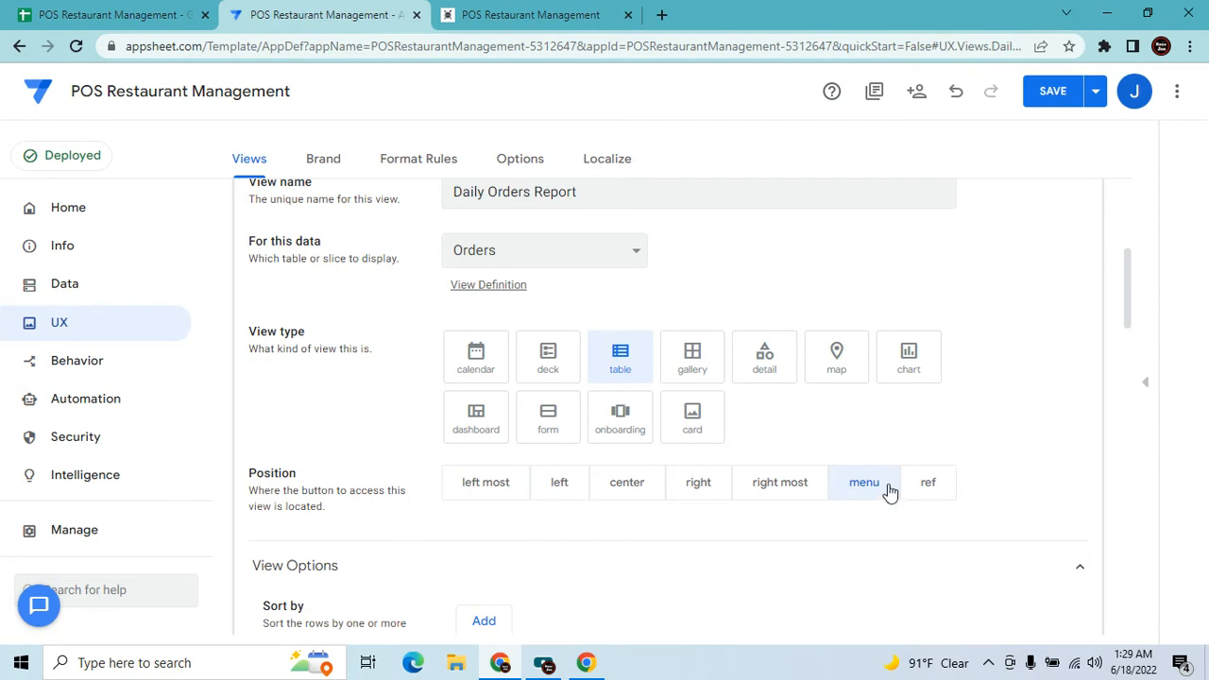
# Switch to the running app, leave the unsaved new order form and open the navigation menu listing the menu views.
pyautogui.click(531, 14)
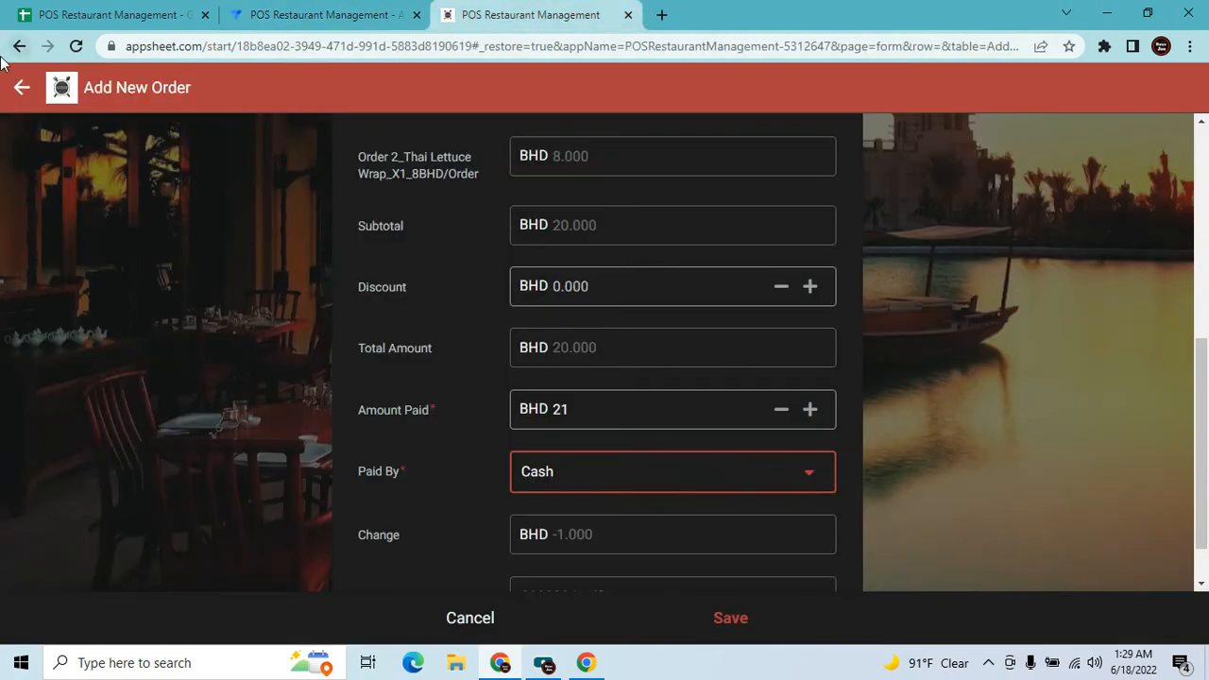
pyautogui.click(5, 100)
pyautogui.click(714, 387)
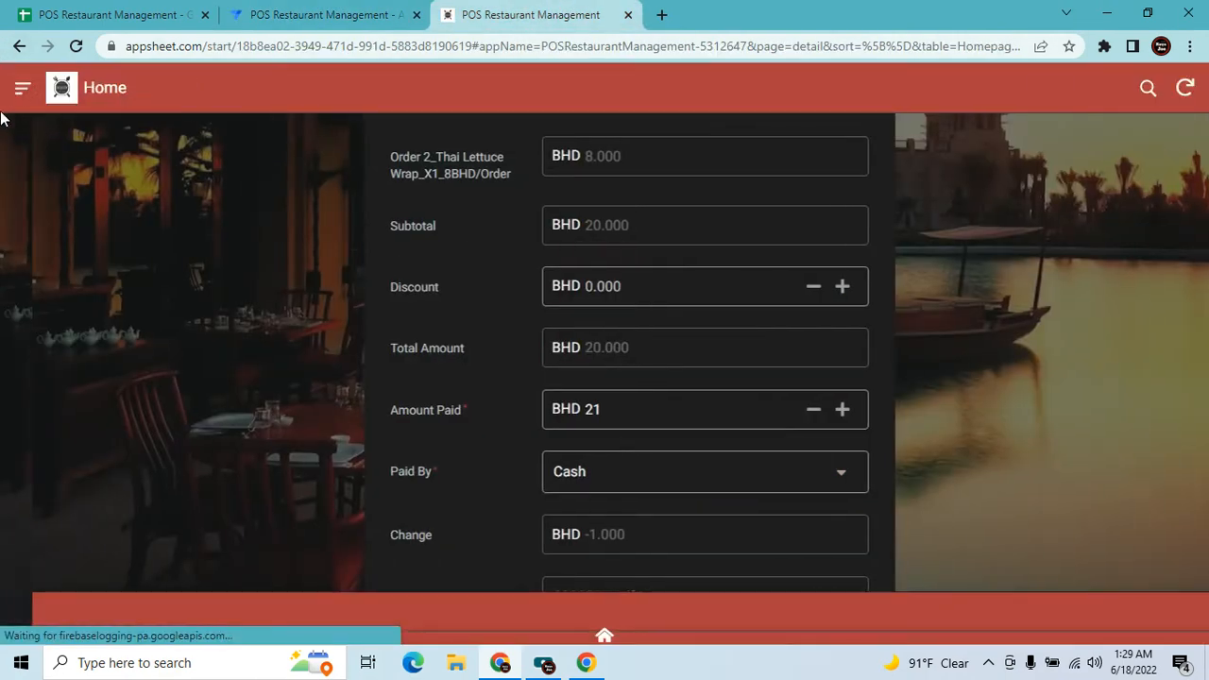
pyautogui.click(21, 87)
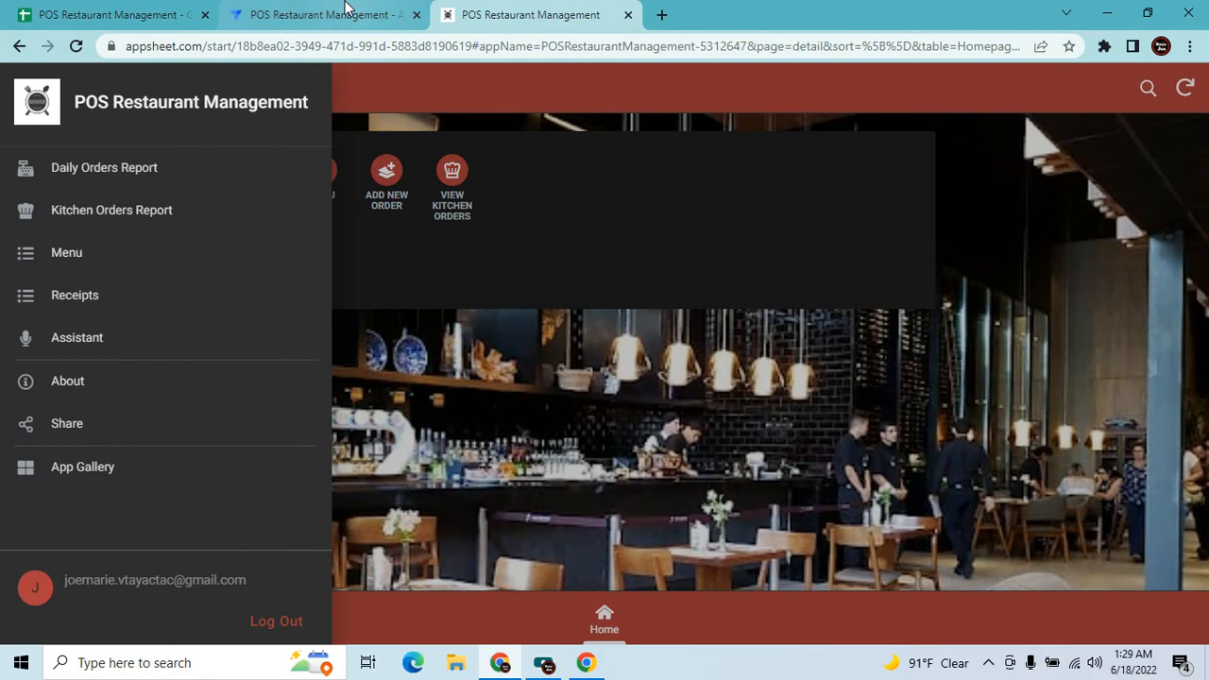
# Return to the app editor, examine the Daily Orders Report's type, grouping, aggregate and column order, then collapse it and clear the view search.
pyautogui.click(326, 14)
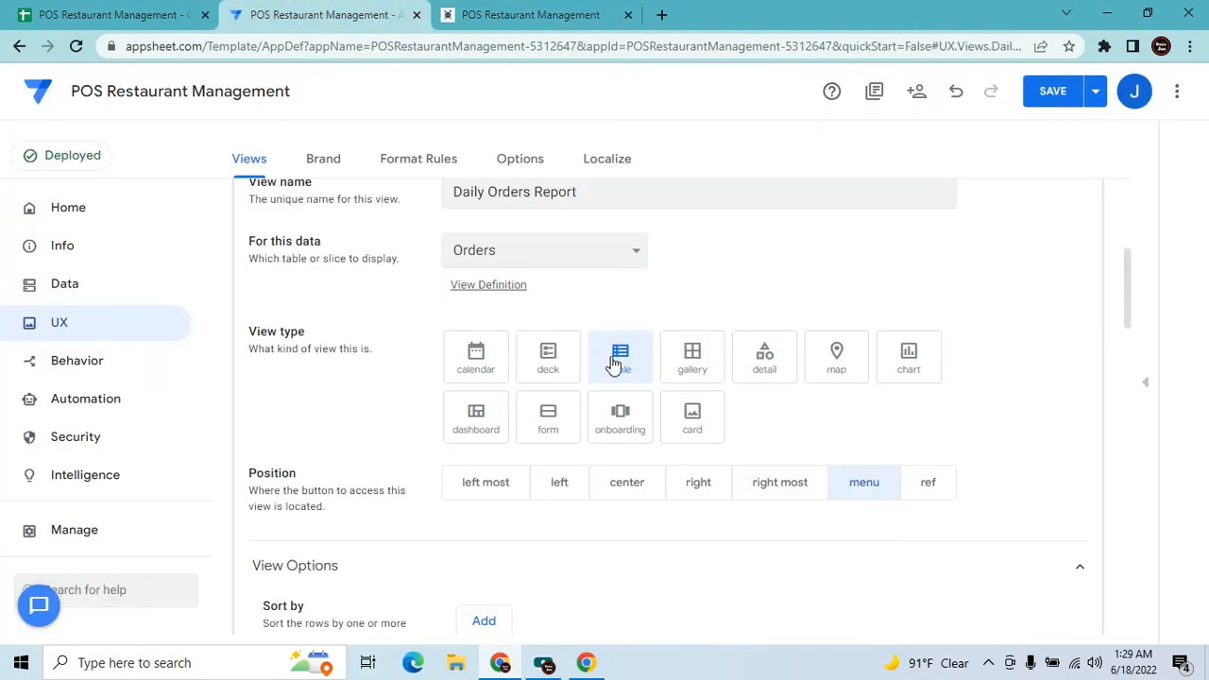
pyautogui.scroll(-4, 724, 426)
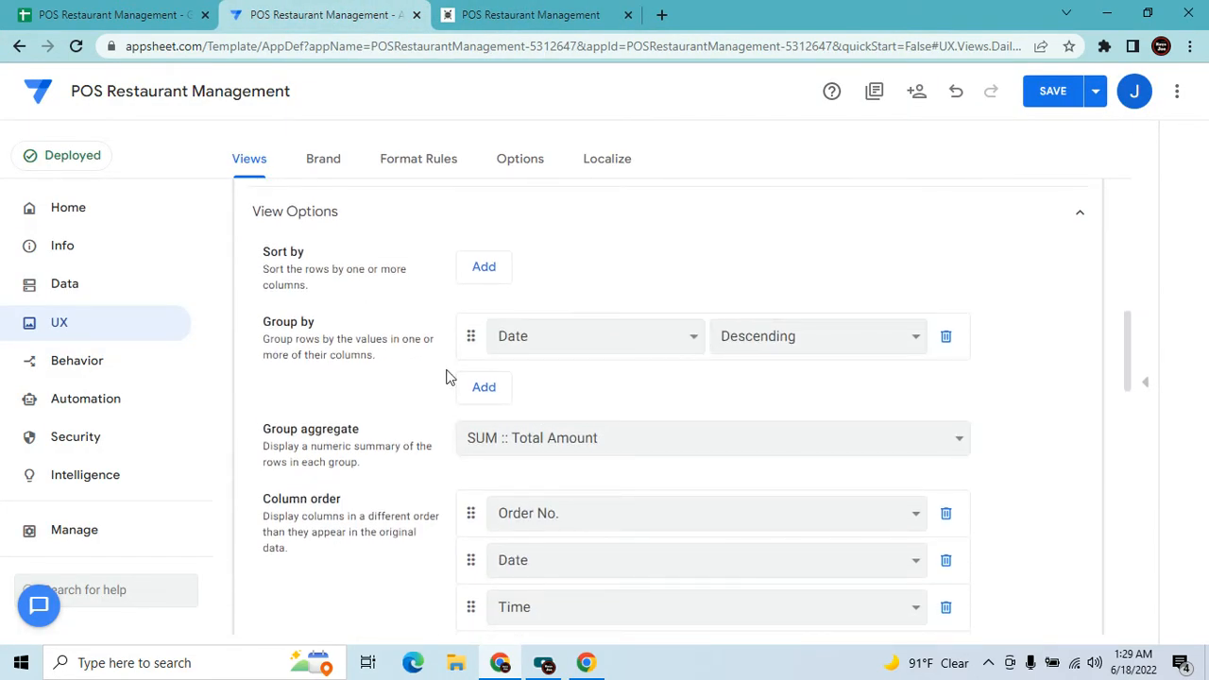
pyautogui.scroll(-5, 564, 484)
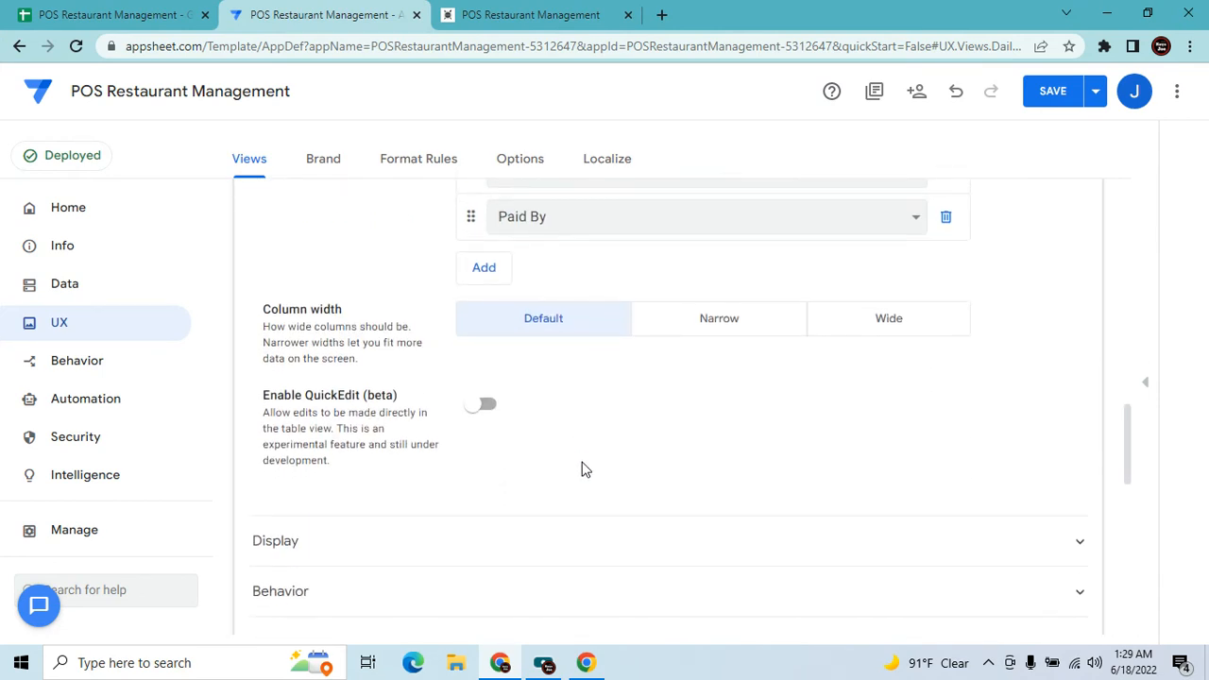
pyautogui.scroll(-2, 582, 469)
pyautogui.scroll(-1, 570, 472)
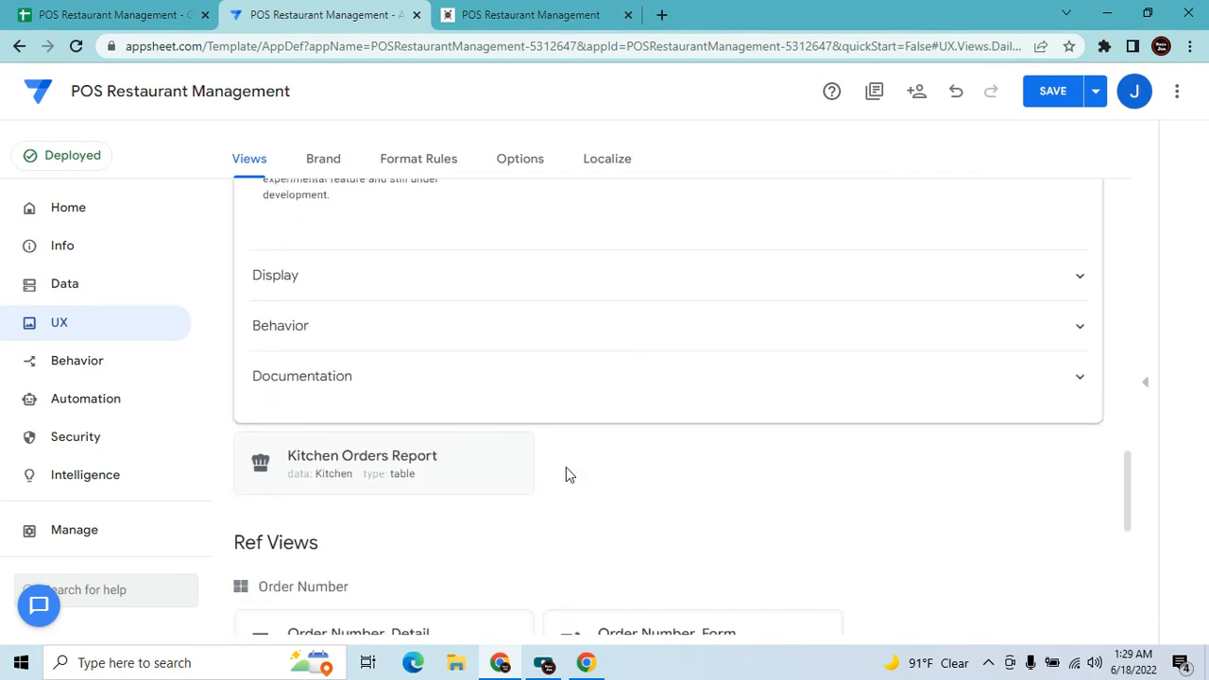
pyautogui.scroll(10, 566, 466)
pyautogui.scroll(-3, 569, 469)
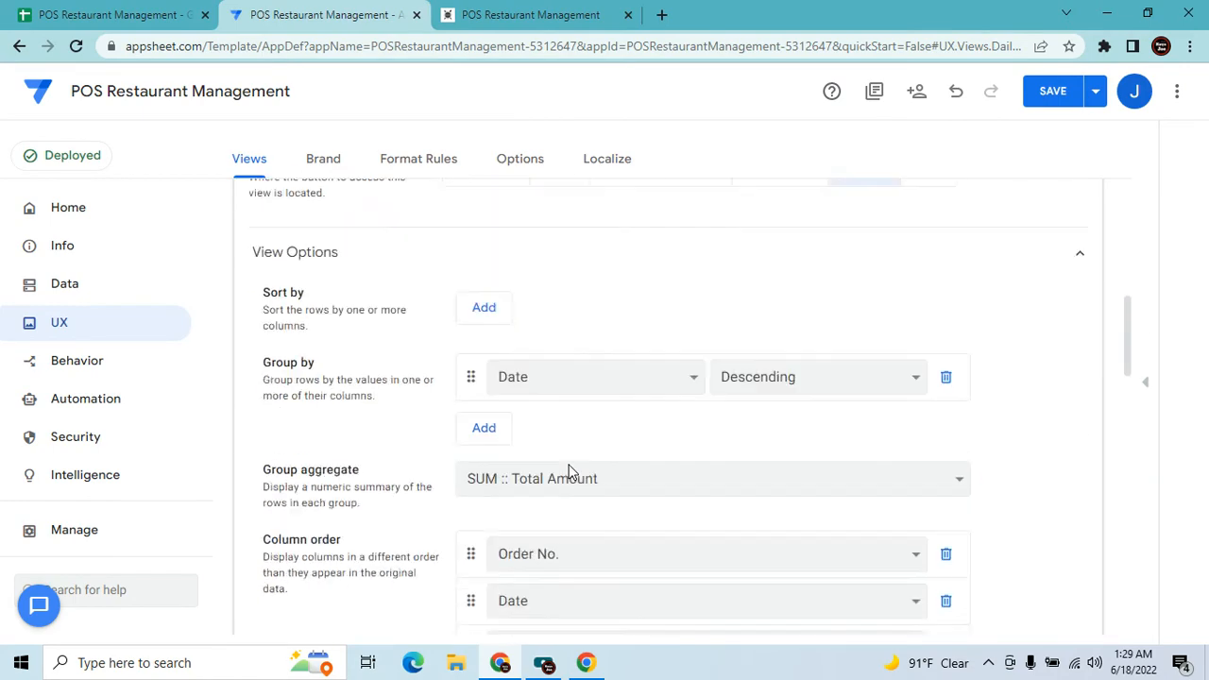
pyautogui.scroll(8, 569, 469)
pyautogui.click(561, 513)
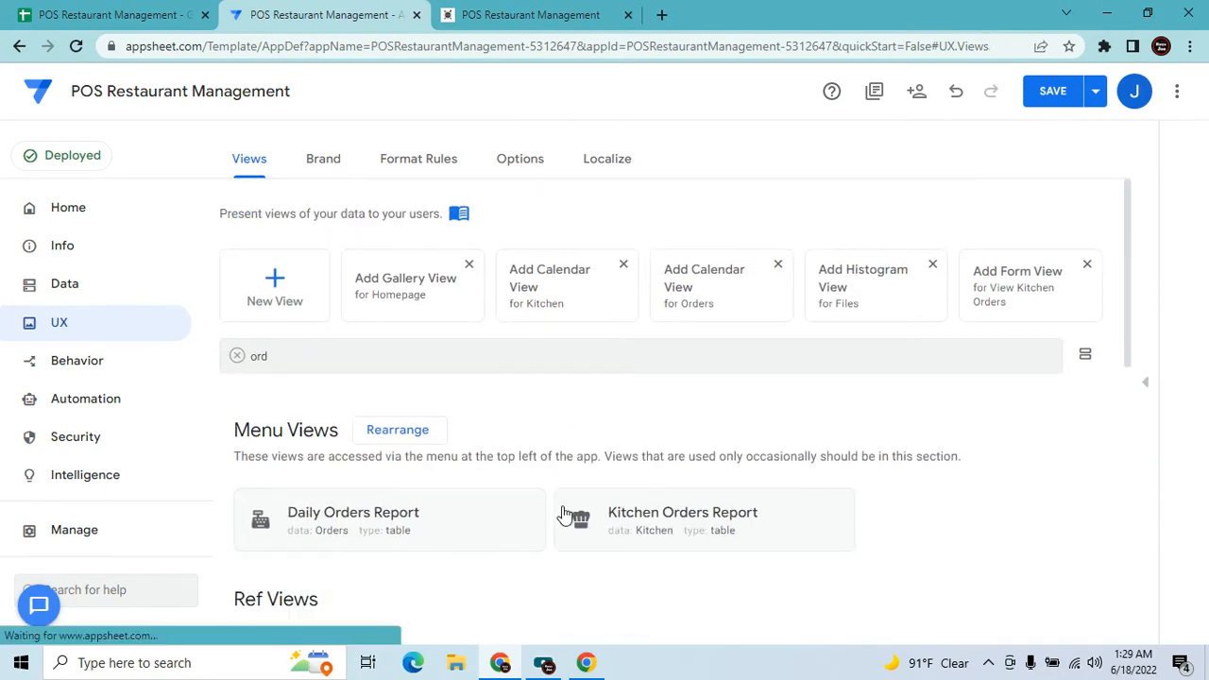
pyautogui.click(238, 357)
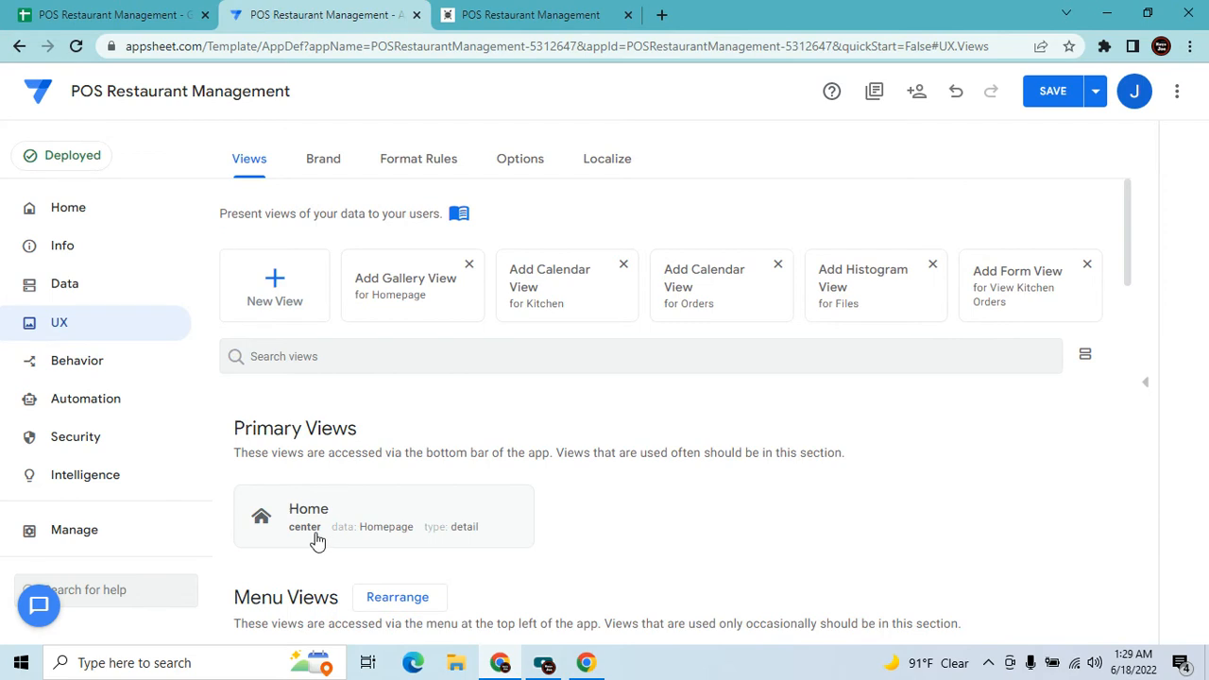
# Open the Menu table in the app's data and examine its column definitions.
pyautogui.click(73, 286)
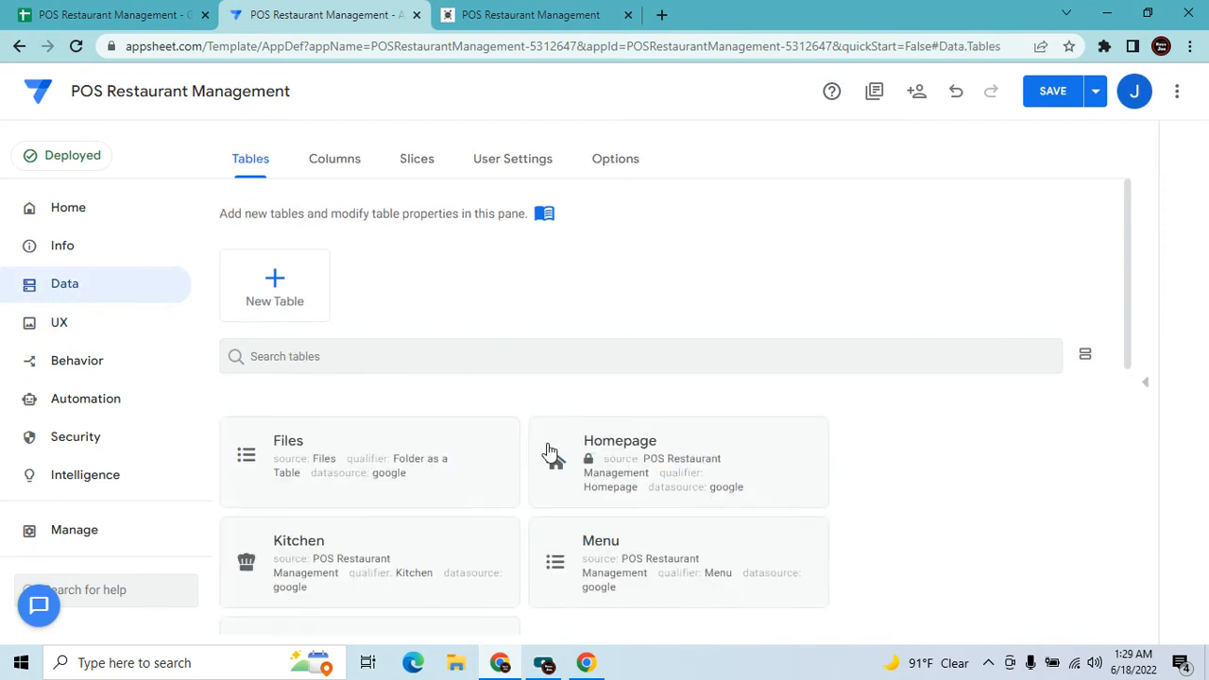
pyautogui.scroll(-1, 604, 451)
pyautogui.click(644, 476)
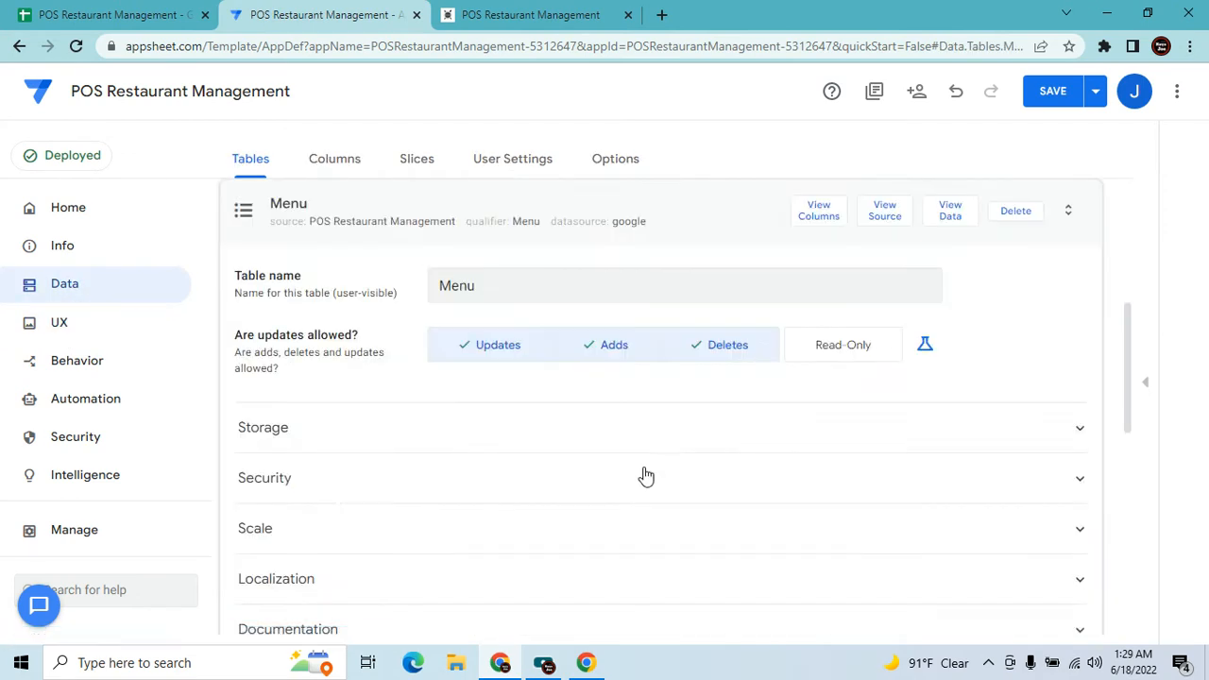
pyautogui.click(818, 211)
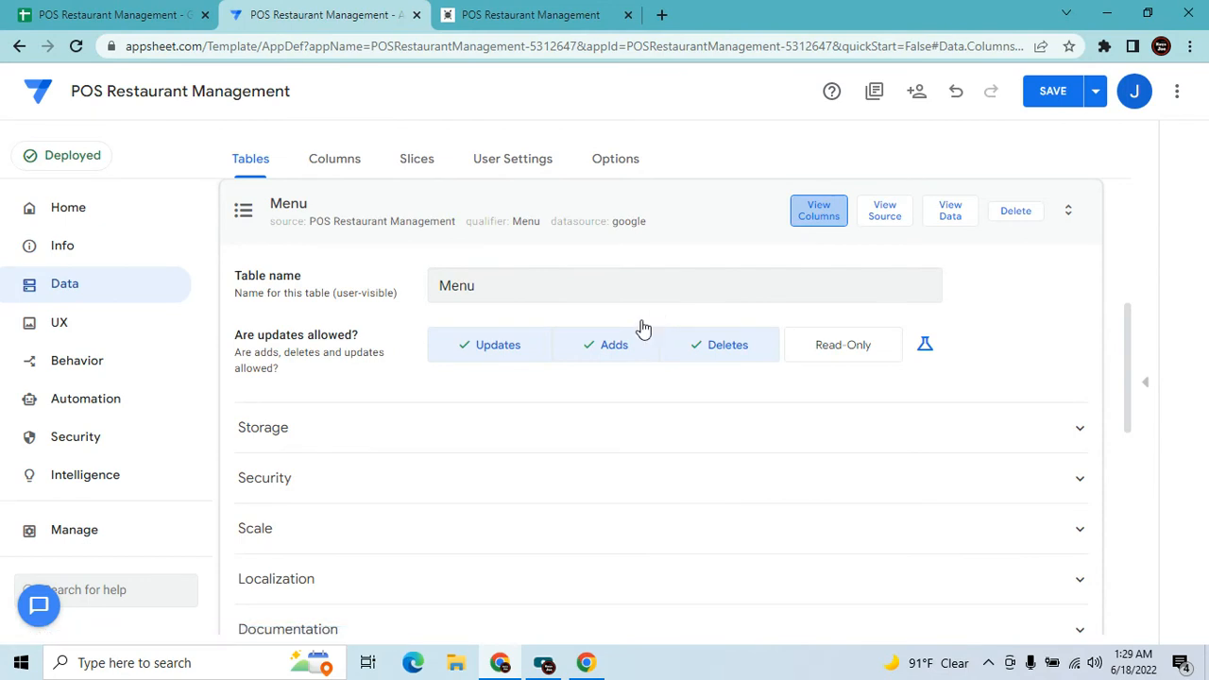
pyautogui.scroll(-1, 662, 378)
pyautogui.scroll(1, 670, 386)
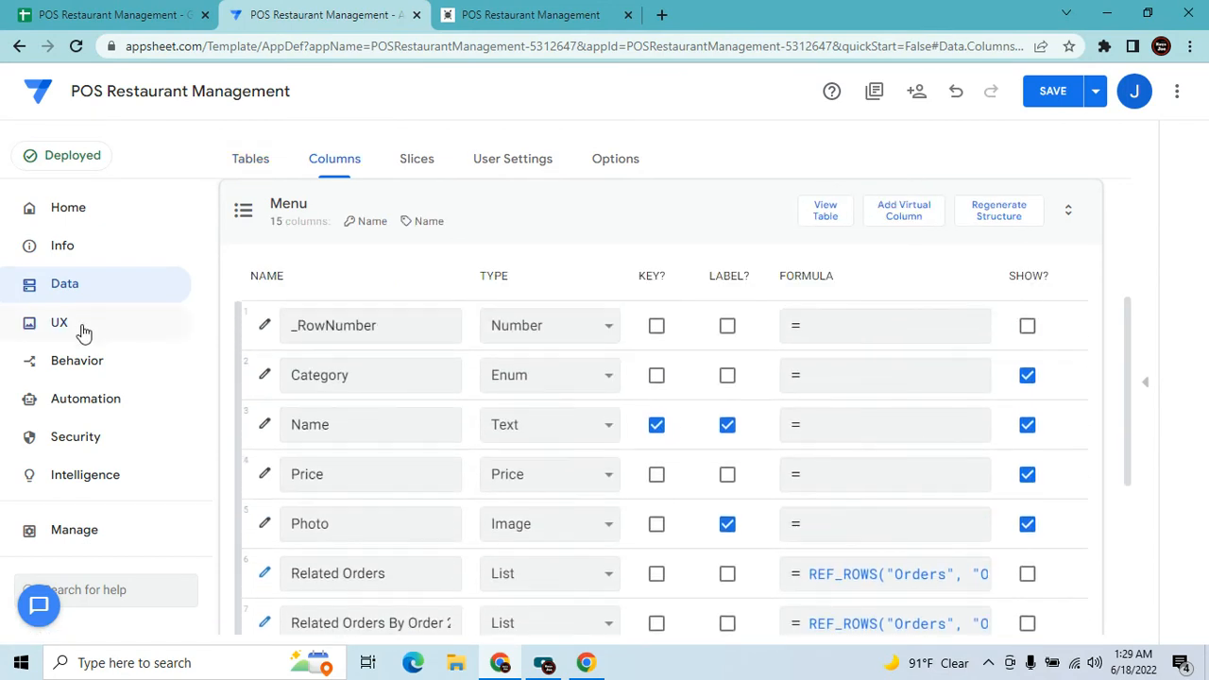
# Search the UX views for "men" and open the Menu view's settings to check its type and position.
pyautogui.click(81, 328)
pyautogui.write('men')
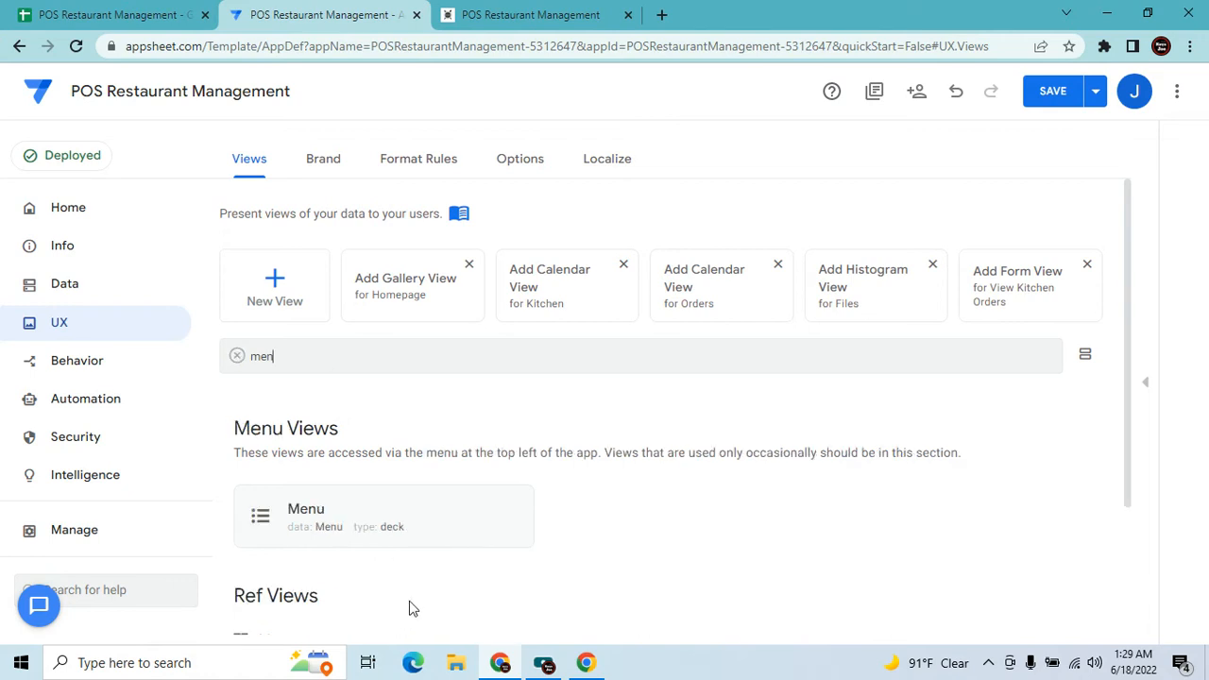
pyautogui.click(441, 500)
pyautogui.scroll(-1, 595, 392)
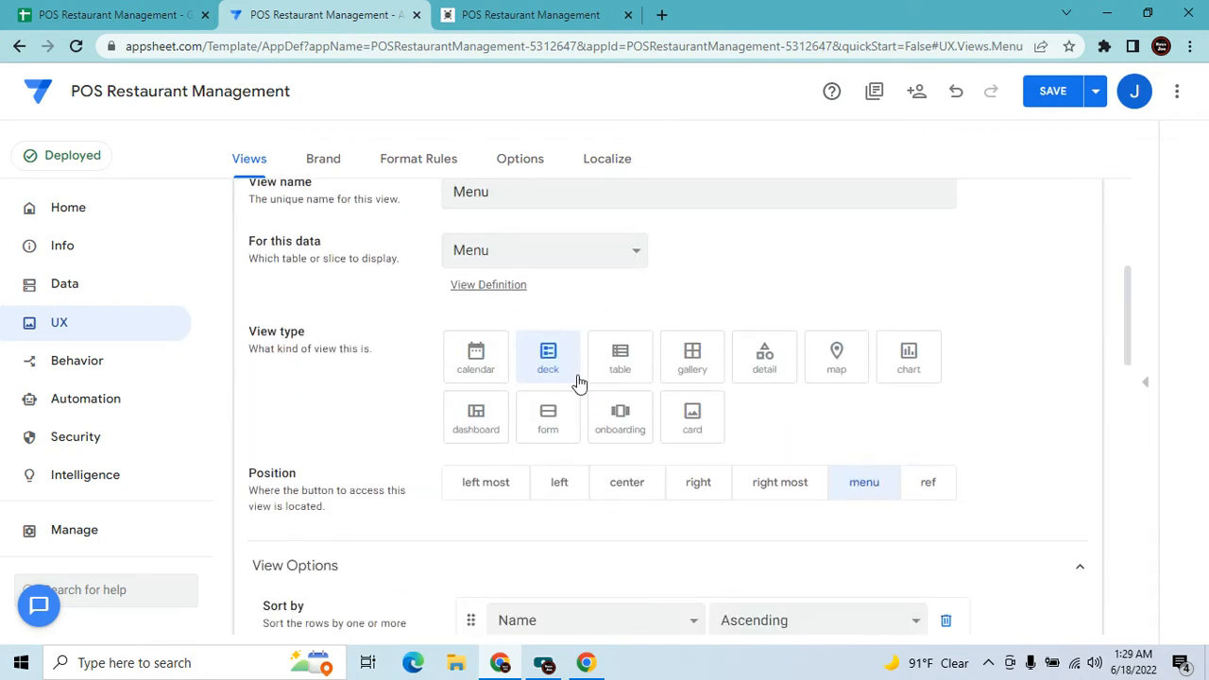
# Open the Menu view in the running app and compare its list with the editor's Sort by and Group by settings.
pyautogui.hotkey('ctrl', 'Tab')
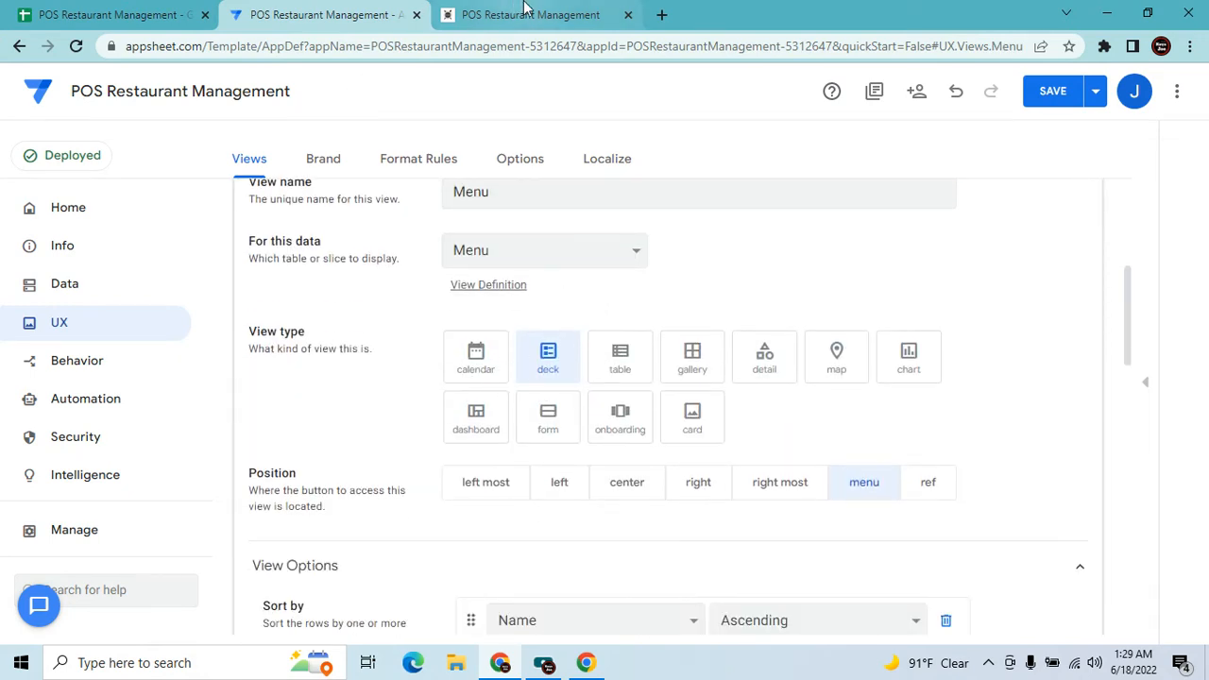
pyautogui.click(81, 251)
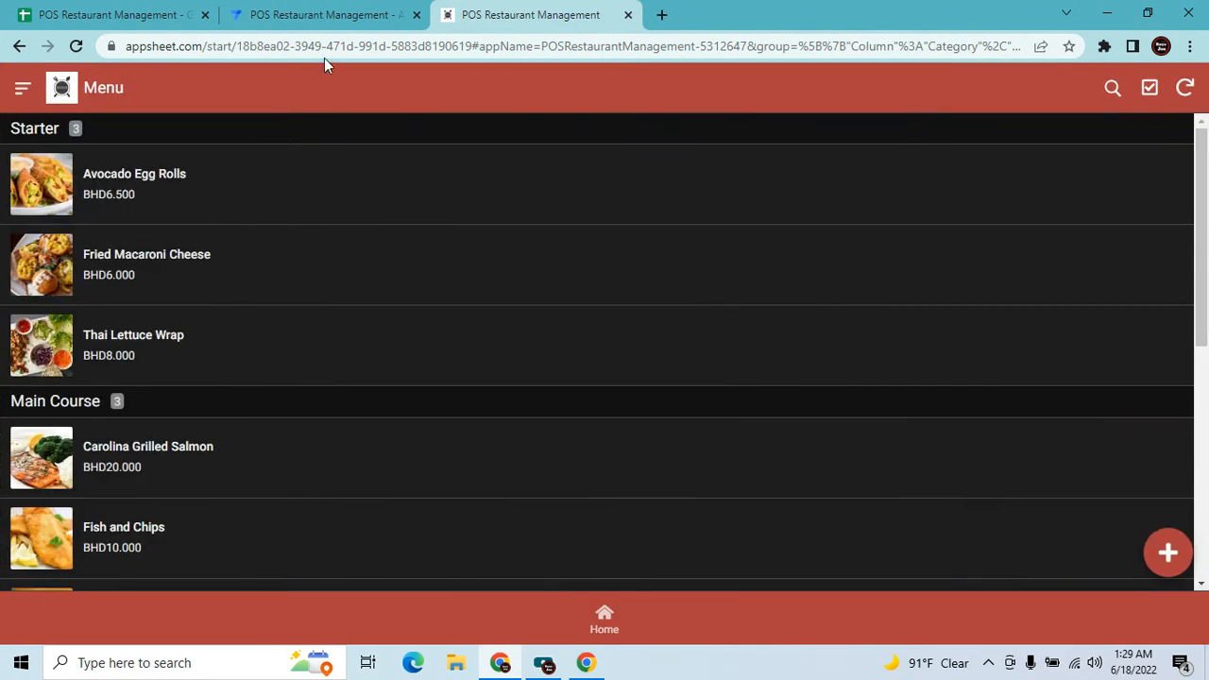
pyautogui.click(324, 14)
pyautogui.scroll(-2, 858, 502)
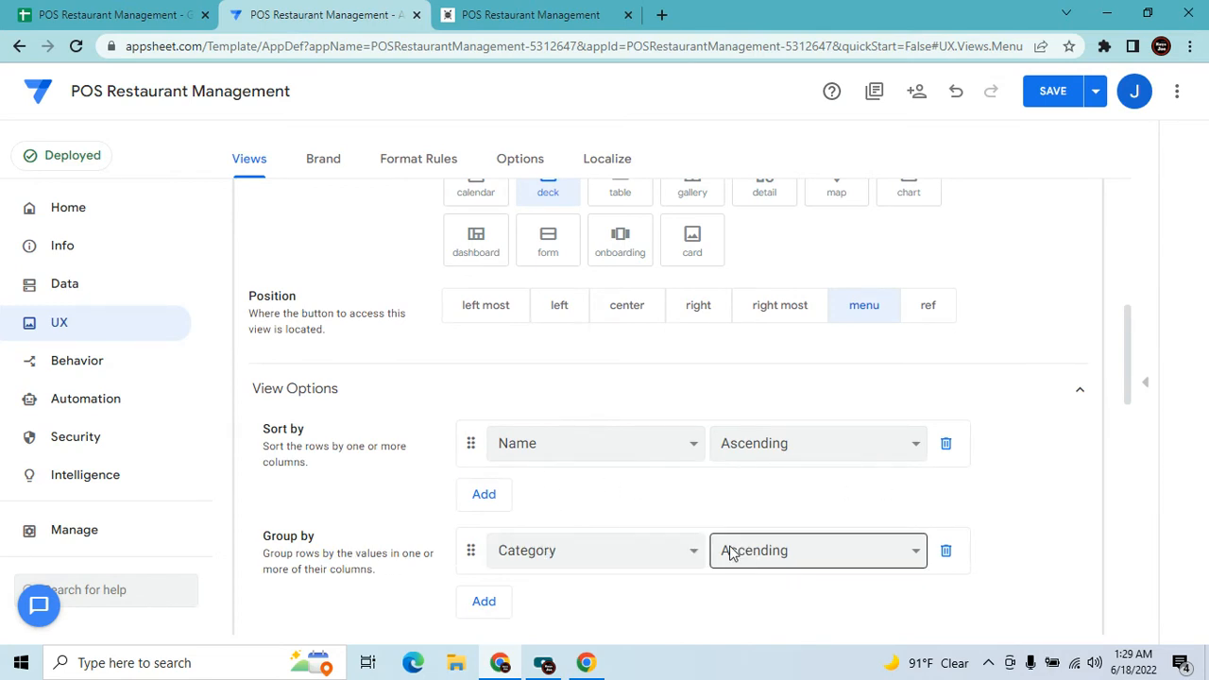
pyautogui.click(527, 11)
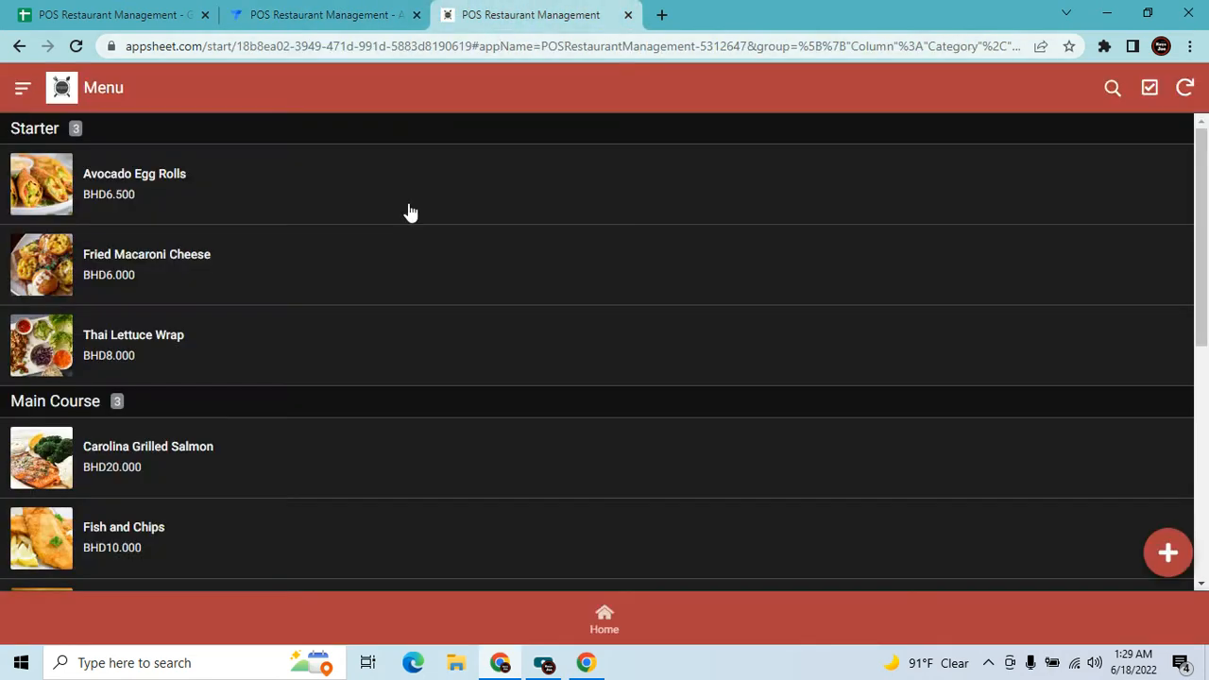
# Compare the Menu view's group aggregate, main image, and primary and secondary header settings with the running app's list.
pyautogui.click(293, 17)
pyautogui.scroll(-2, 561, 575)
pyautogui.scroll(-1, 529, 510)
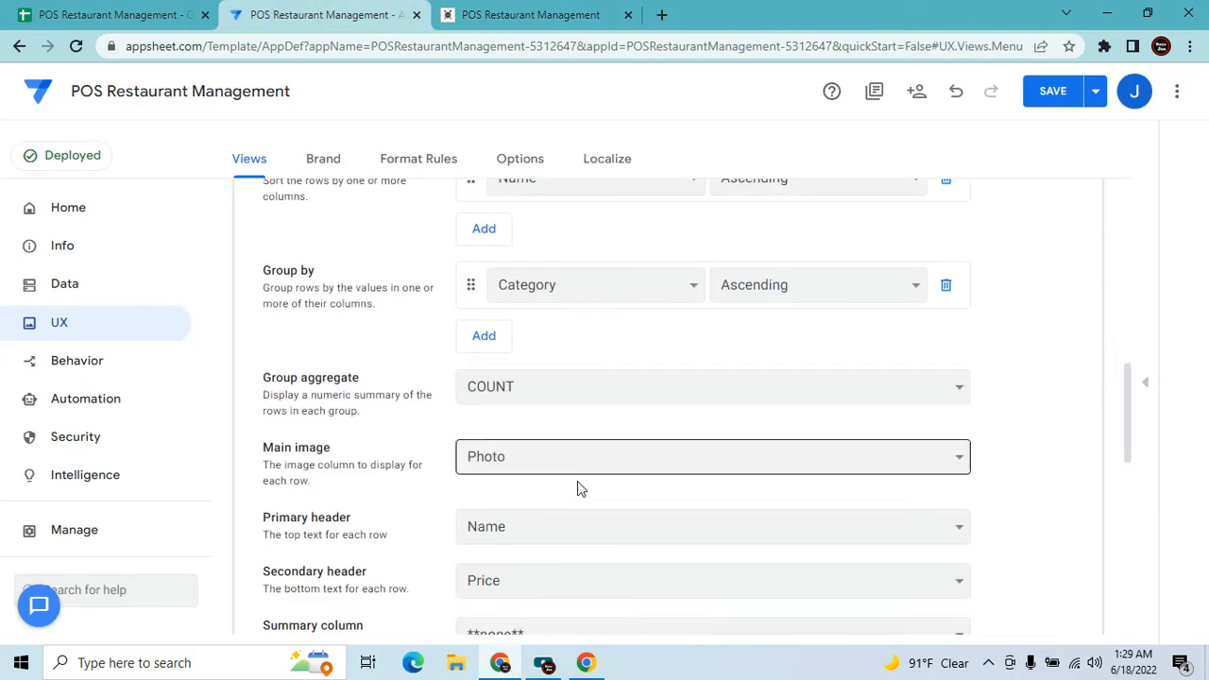
pyautogui.scroll(-2, 610, 459)
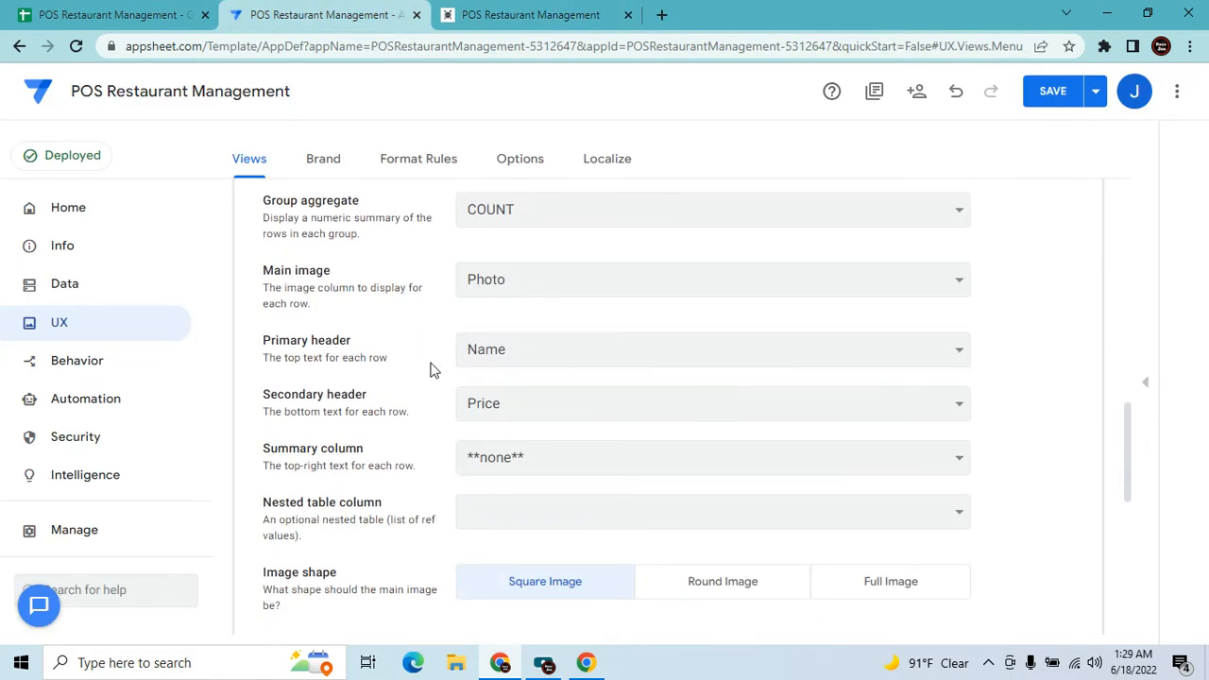
pyautogui.click(473, 17)
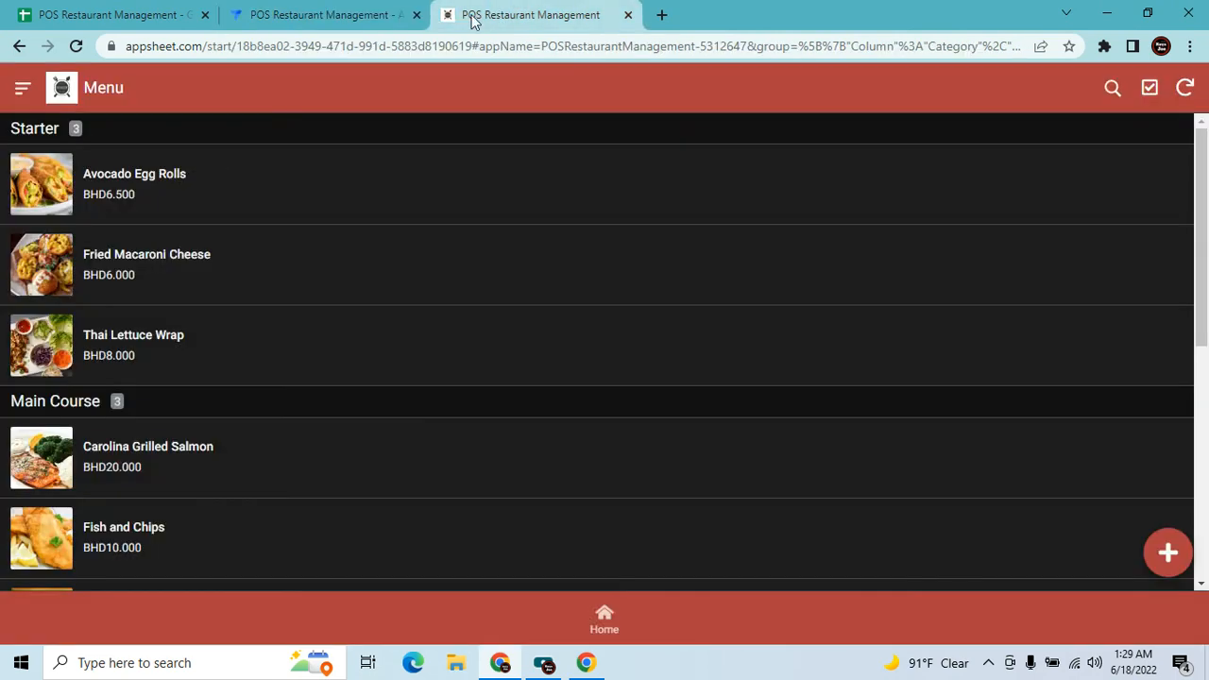
pyautogui.click(285, 21)
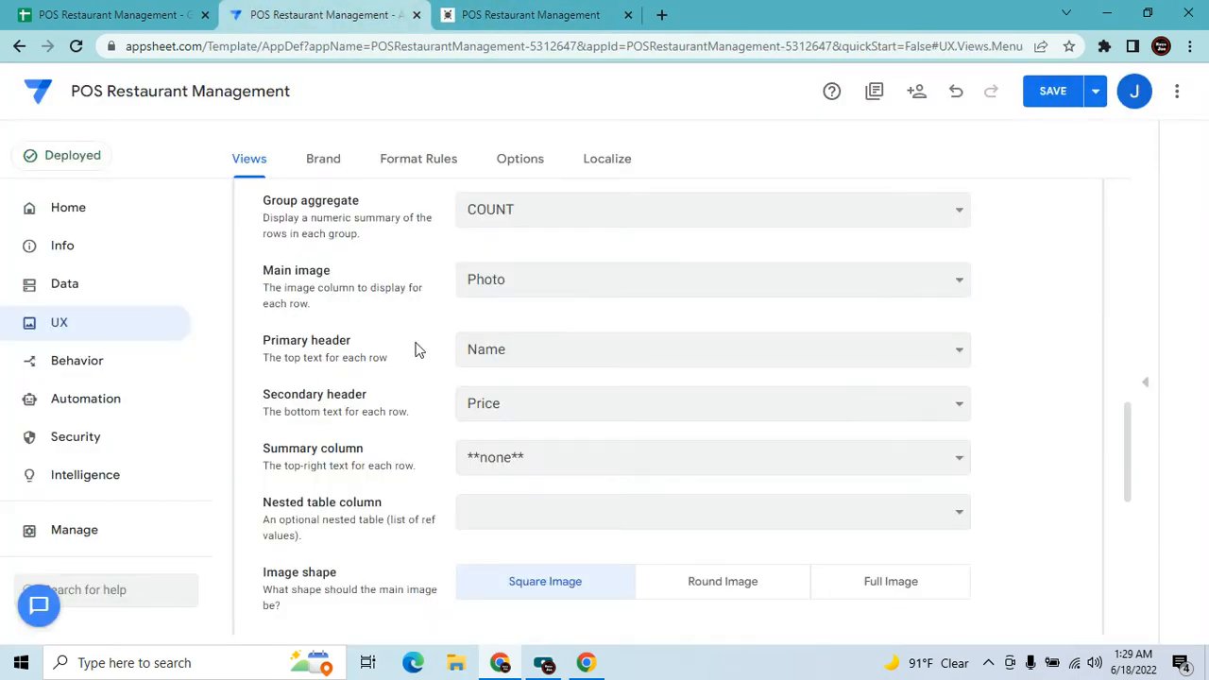
pyautogui.click(554, 14)
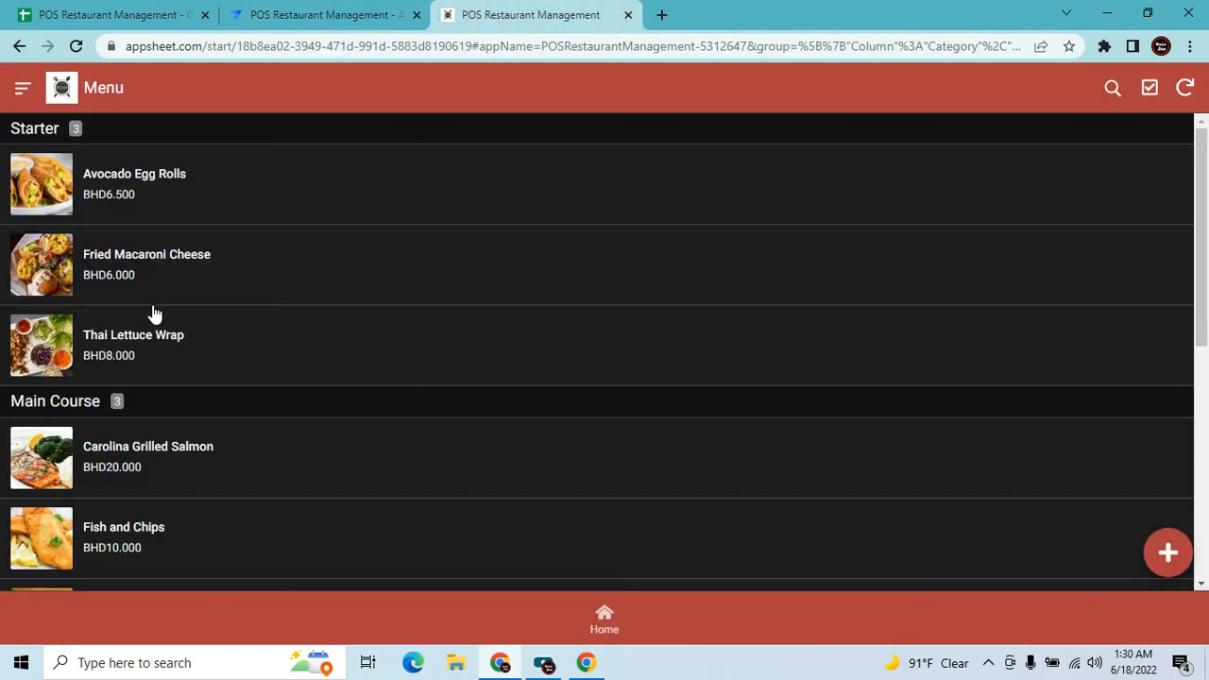
# Check the Menu view's image shape and action settings in the editor, and clear the views search.
pyautogui.click(312, 8)
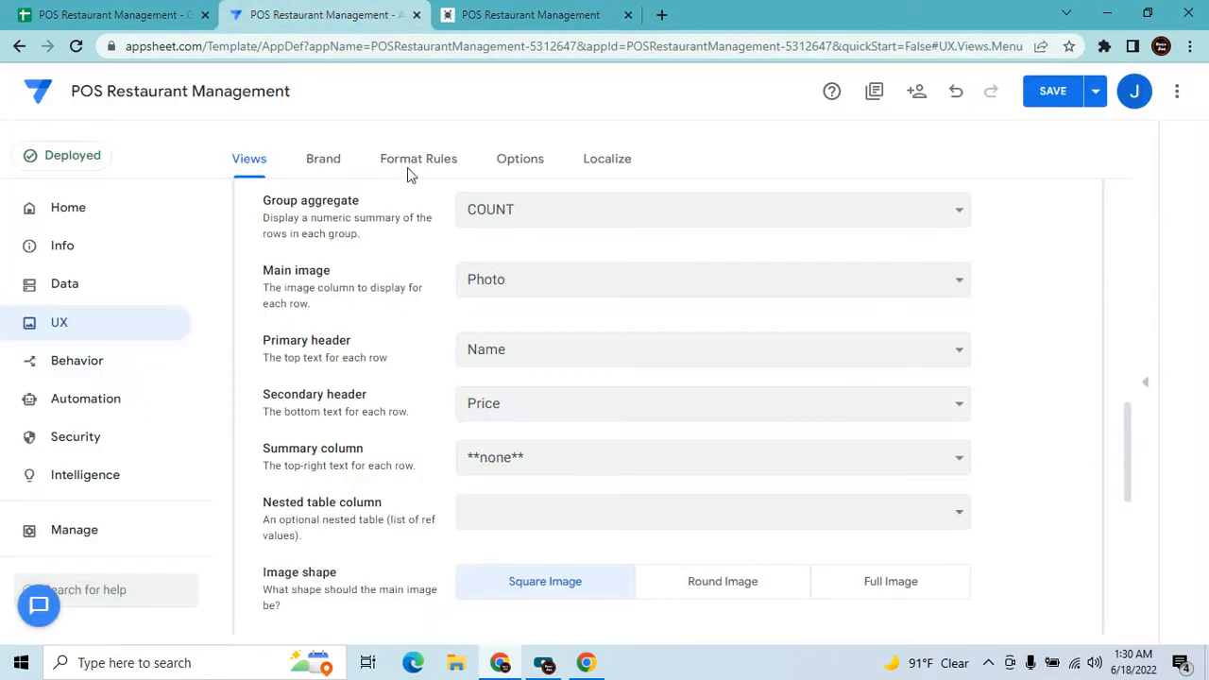
pyautogui.scroll(-1, 577, 467)
pyautogui.scroll(-3, 591, 444)
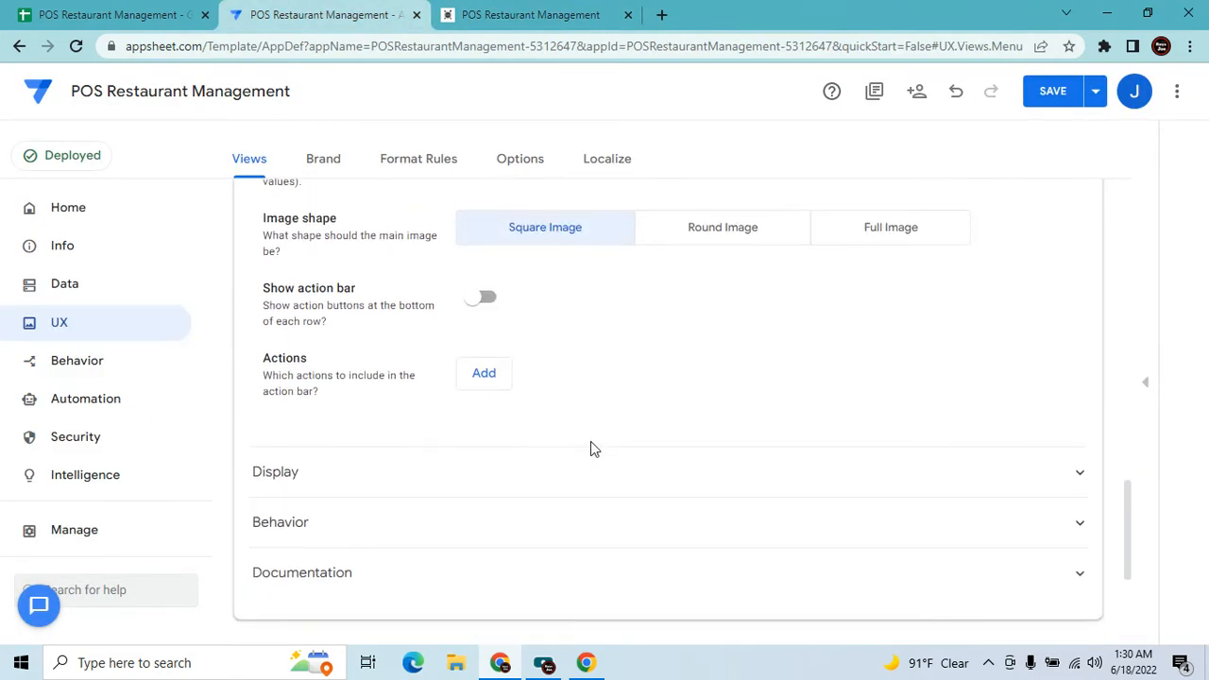
pyautogui.scroll(10, 590, 445)
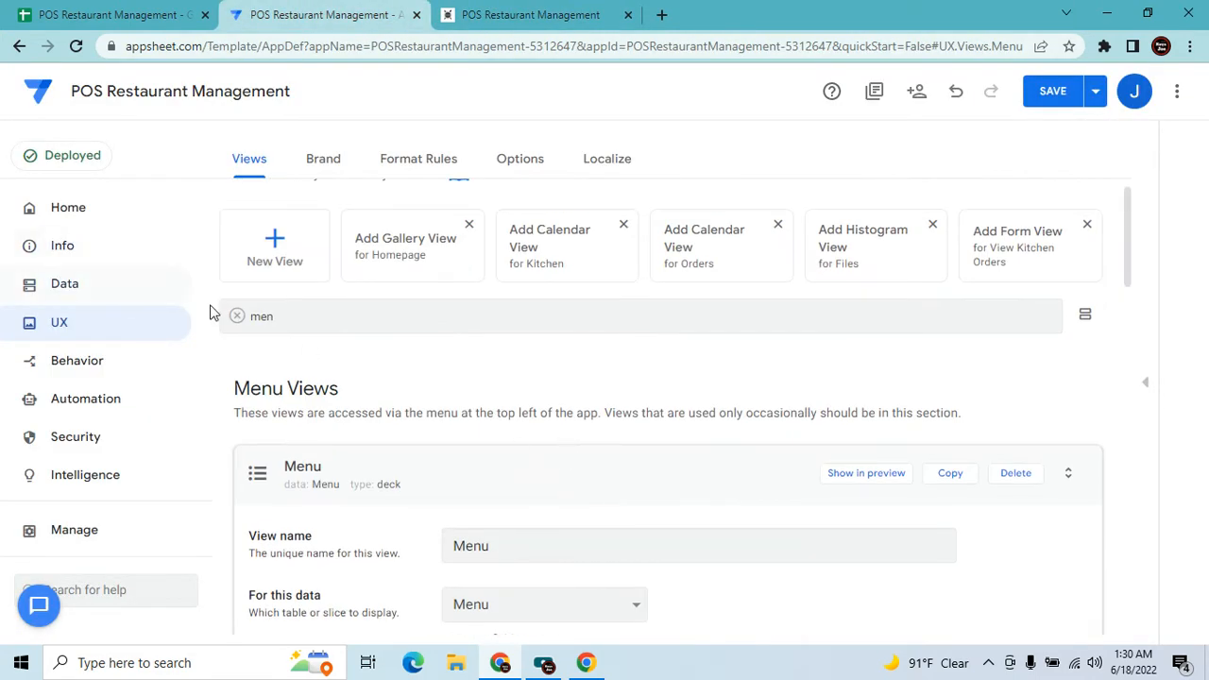
pyautogui.click(238, 316)
pyautogui.scroll(-2, 472, 416)
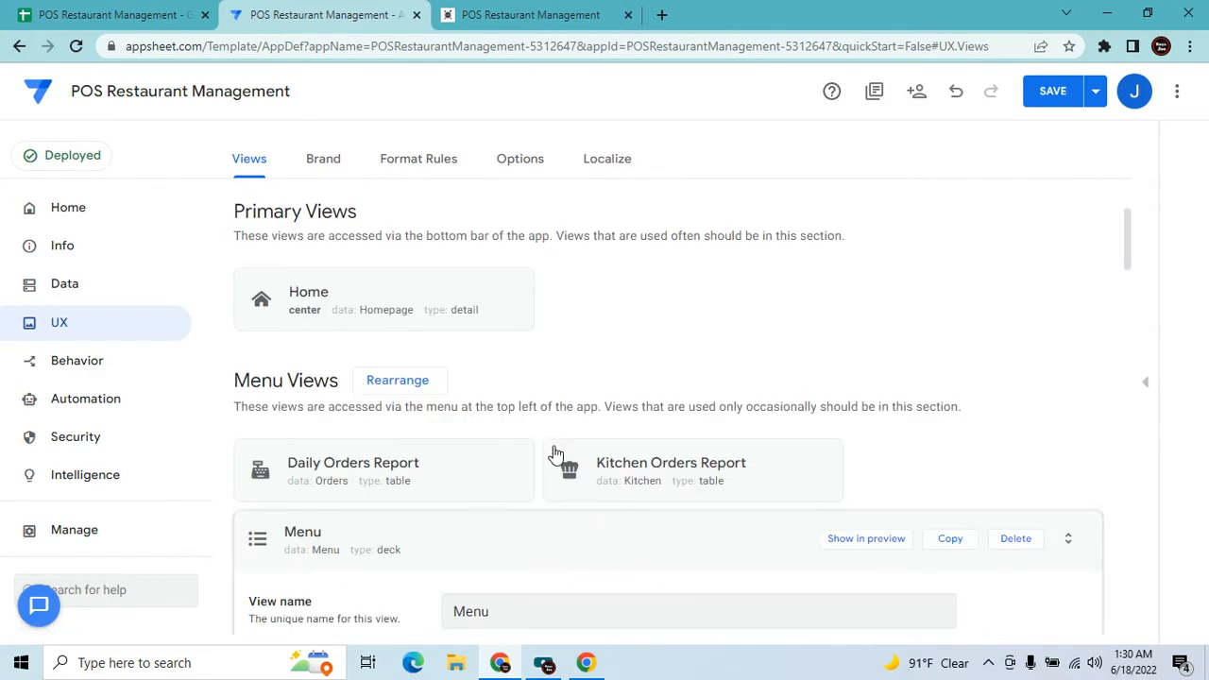
# Return to the running app's Home page and examine the views listed in its navigation menu.
pyautogui.click(537, 12)
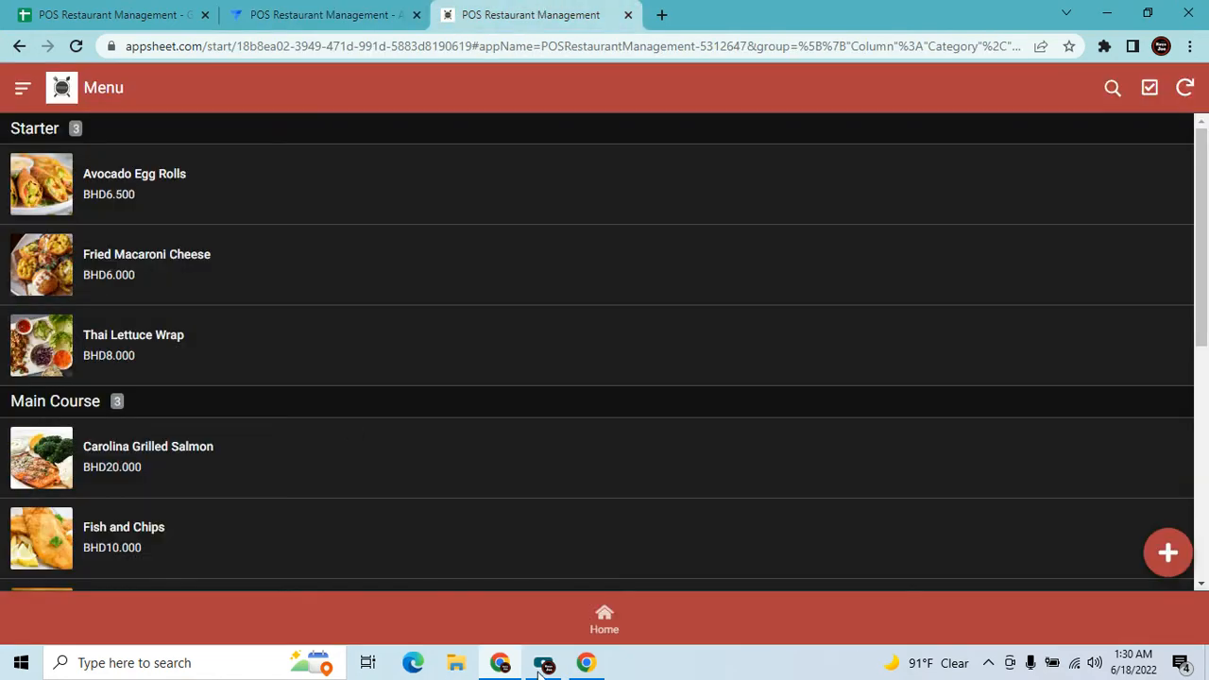
pyautogui.click(611, 616)
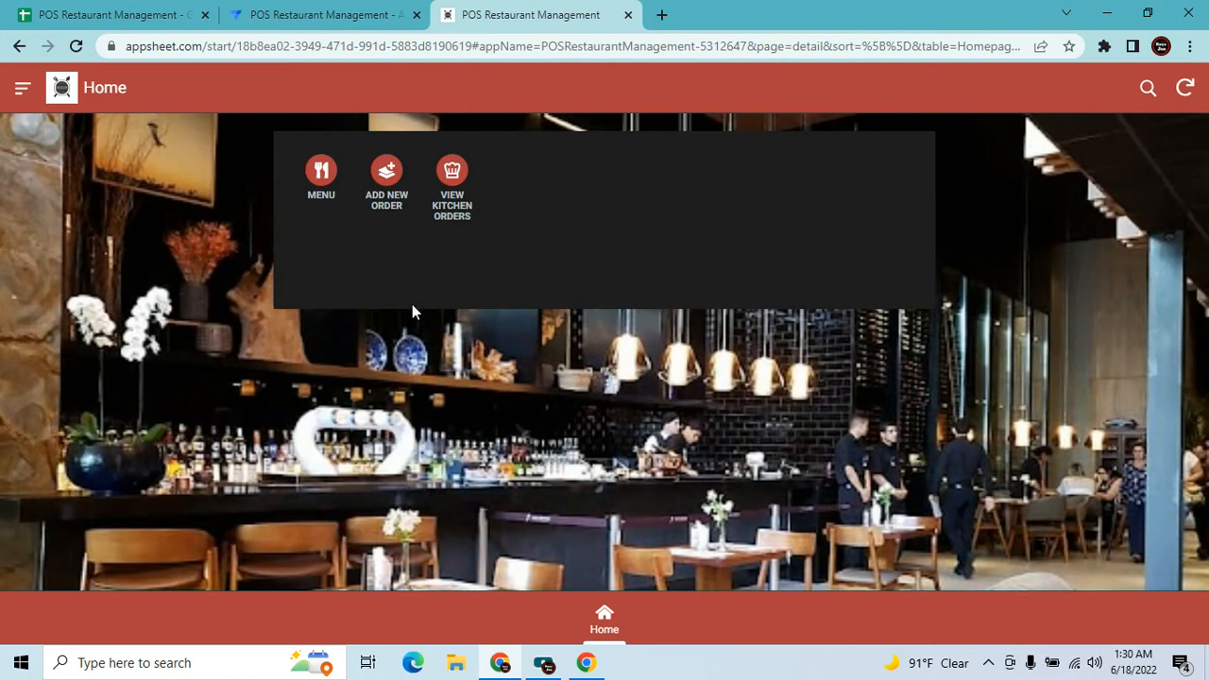
pyautogui.click(384, 174)
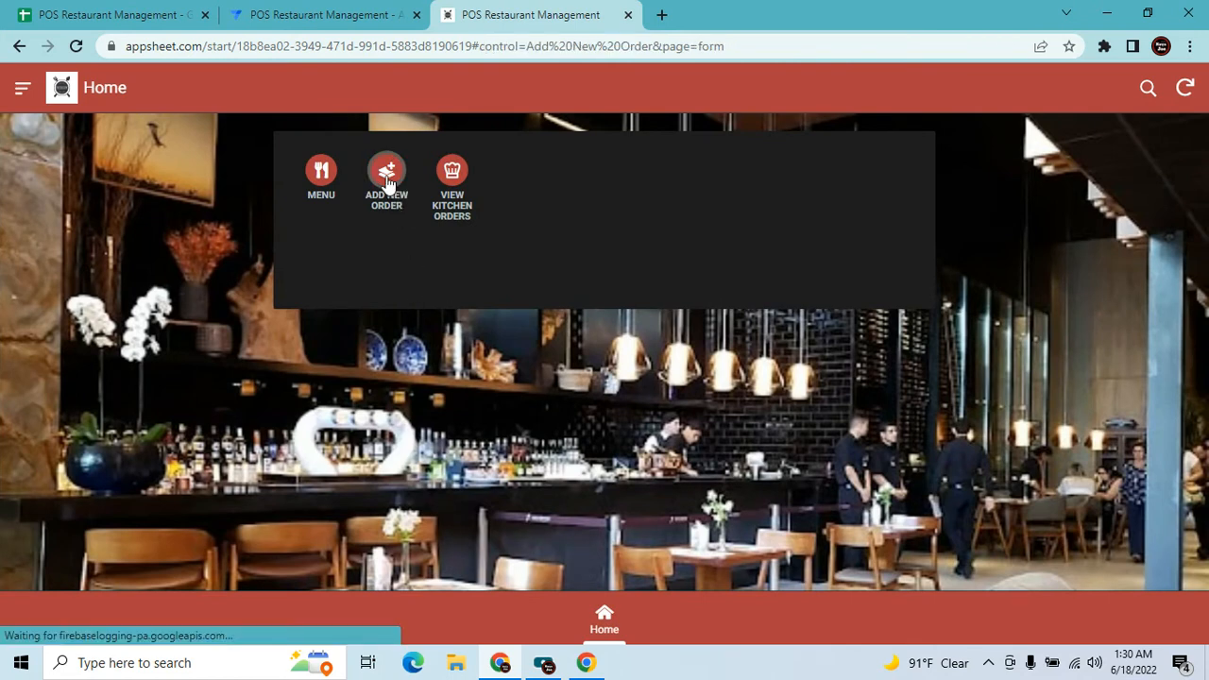
pyautogui.click(23, 90)
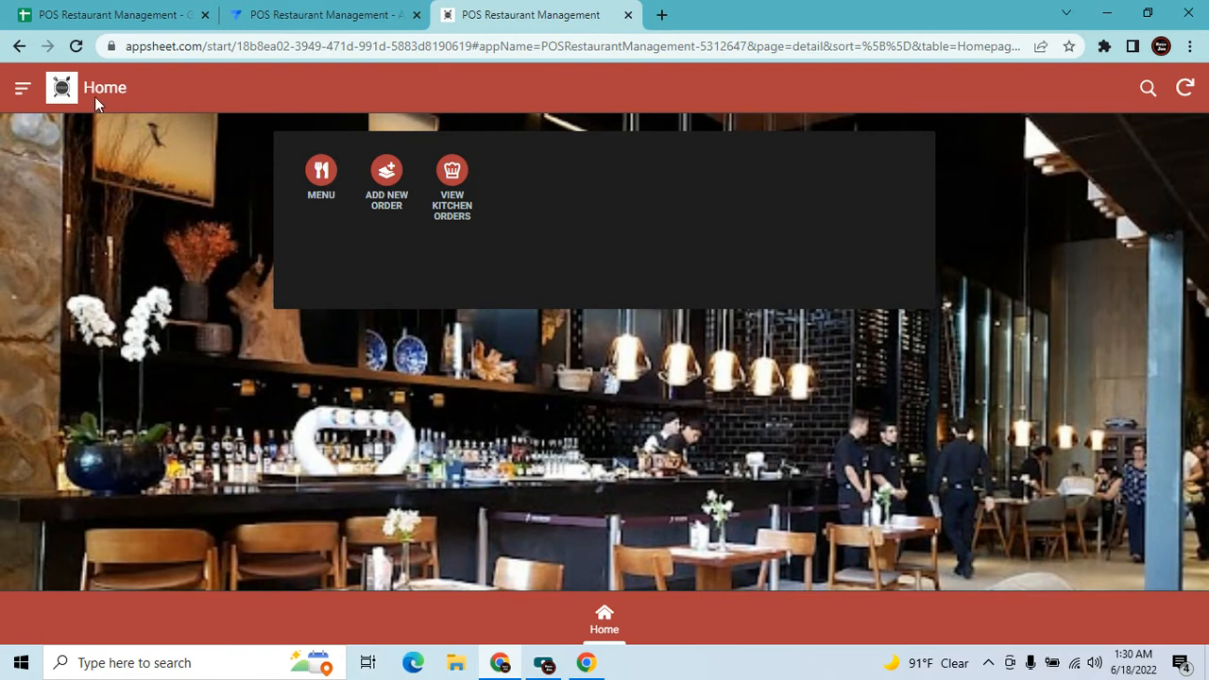
pyautogui.click(23, 87)
pyautogui.click(517, 269)
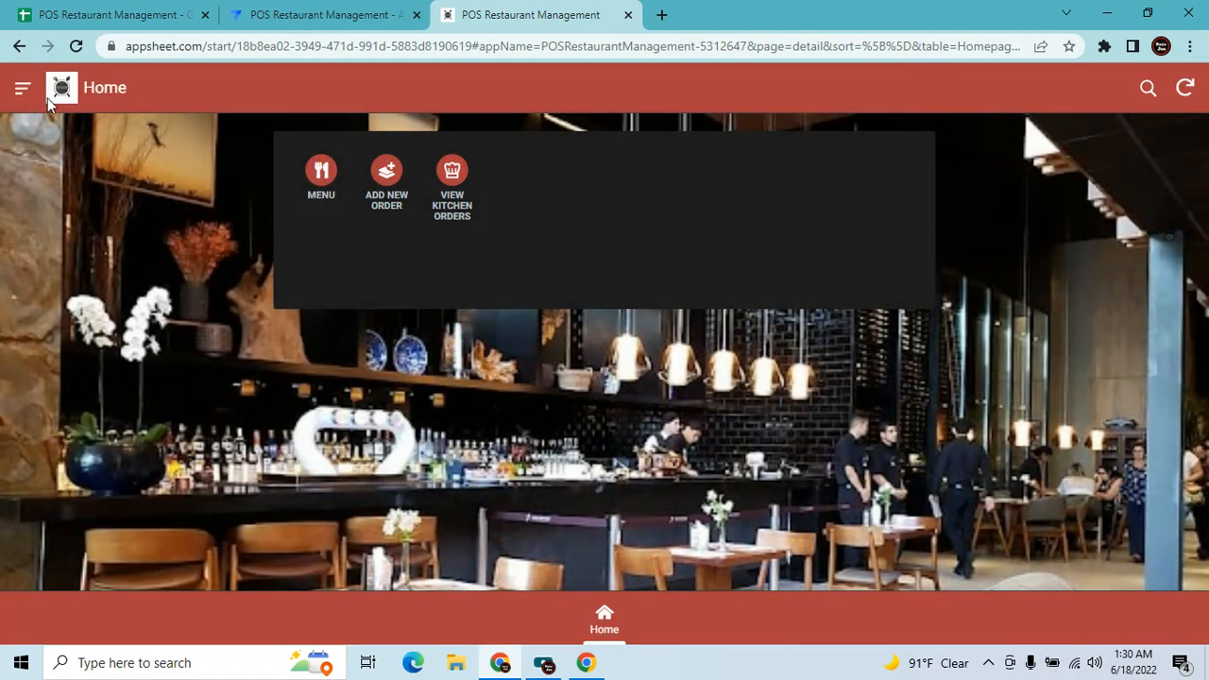
pyautogui.click(23, 88)
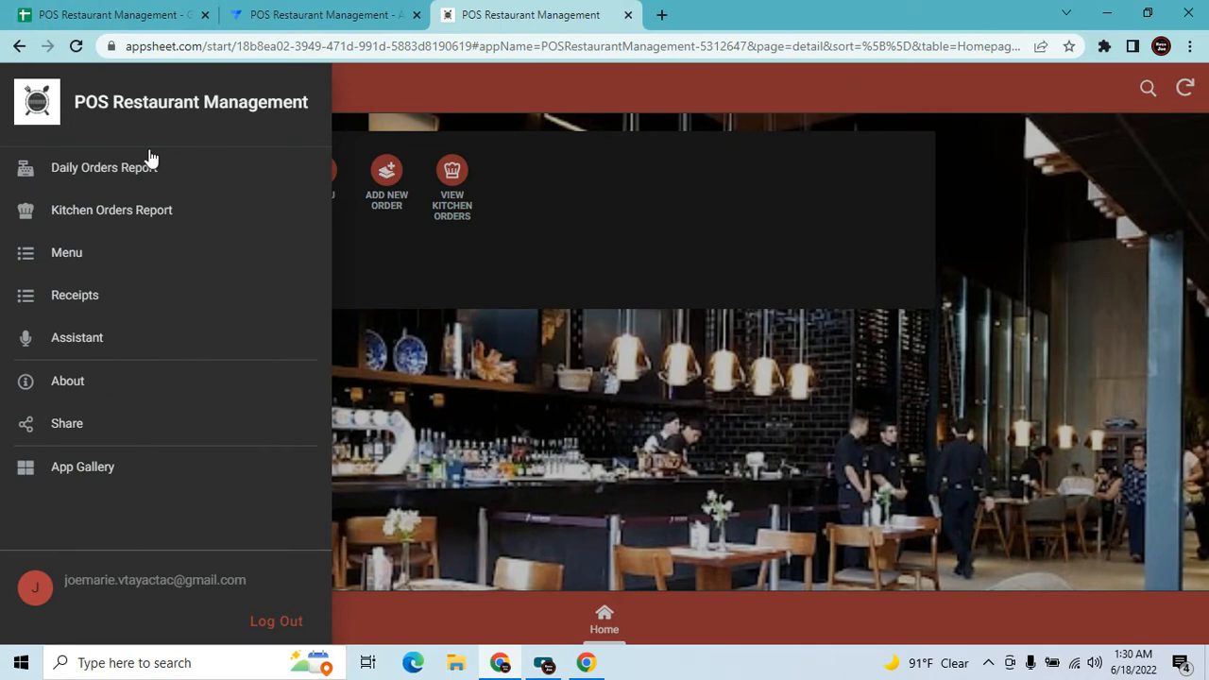
pyautogui.click(453, 213)
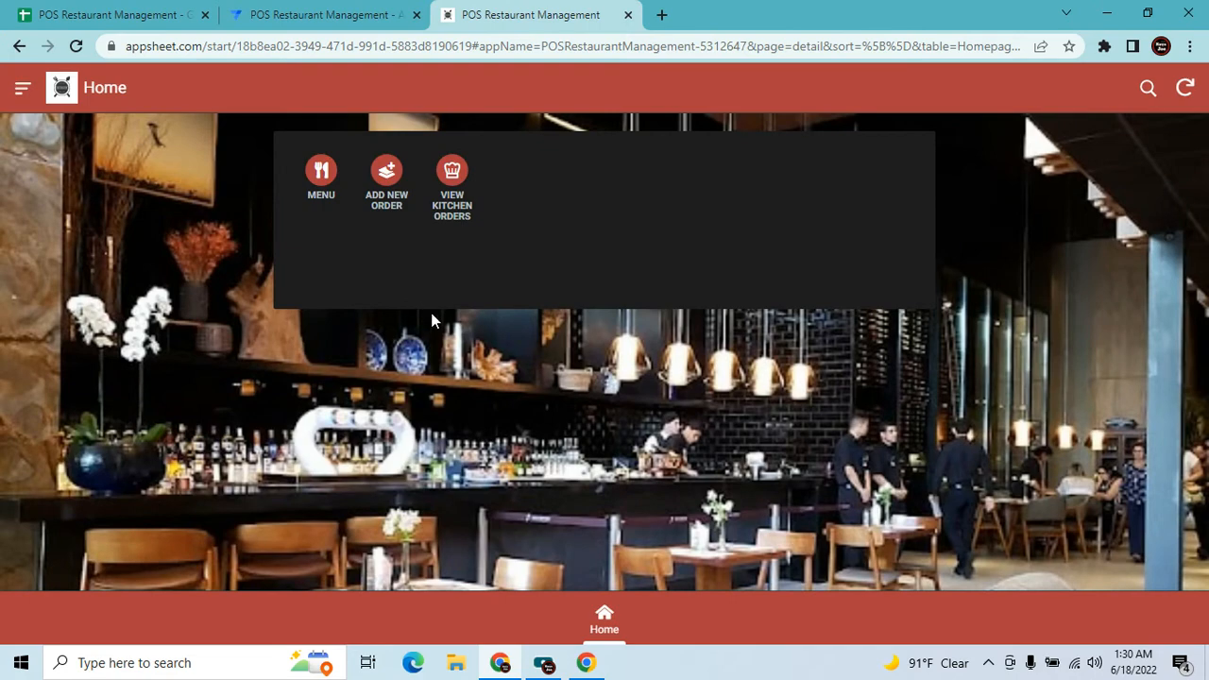
# Open the Add New Order form from the running app's Home page to view its fields, and return Home.
pyautogui.click(390, 186)
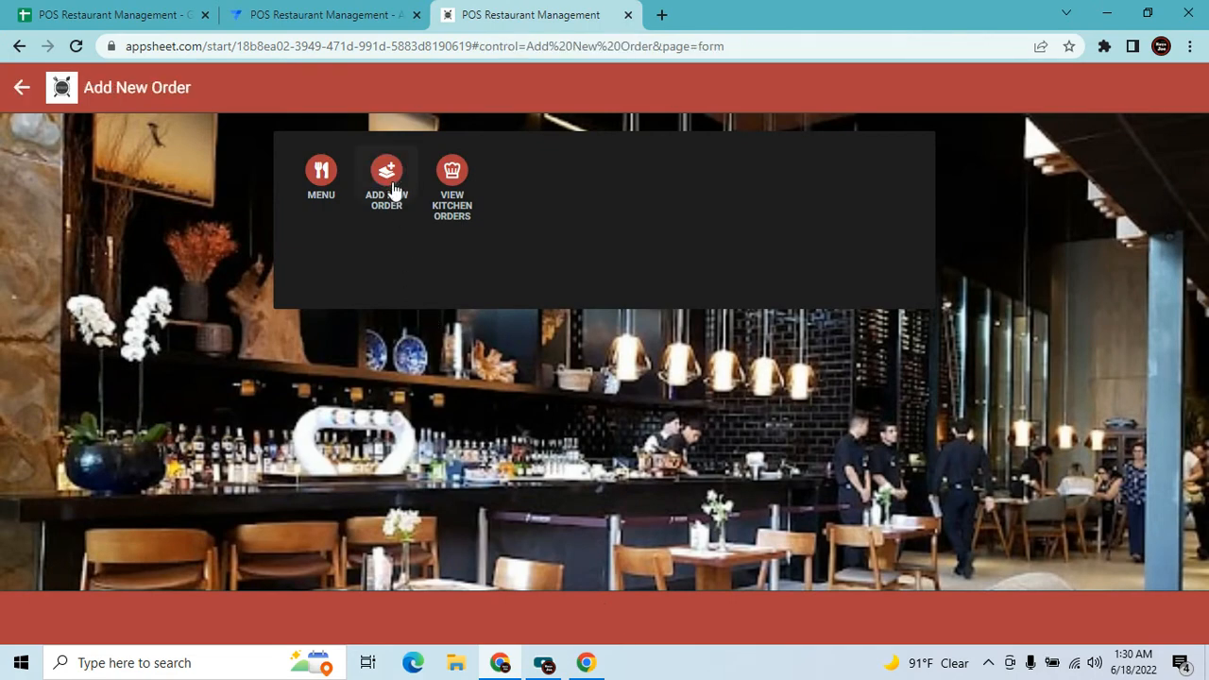
pyautogui.click(19, 85)
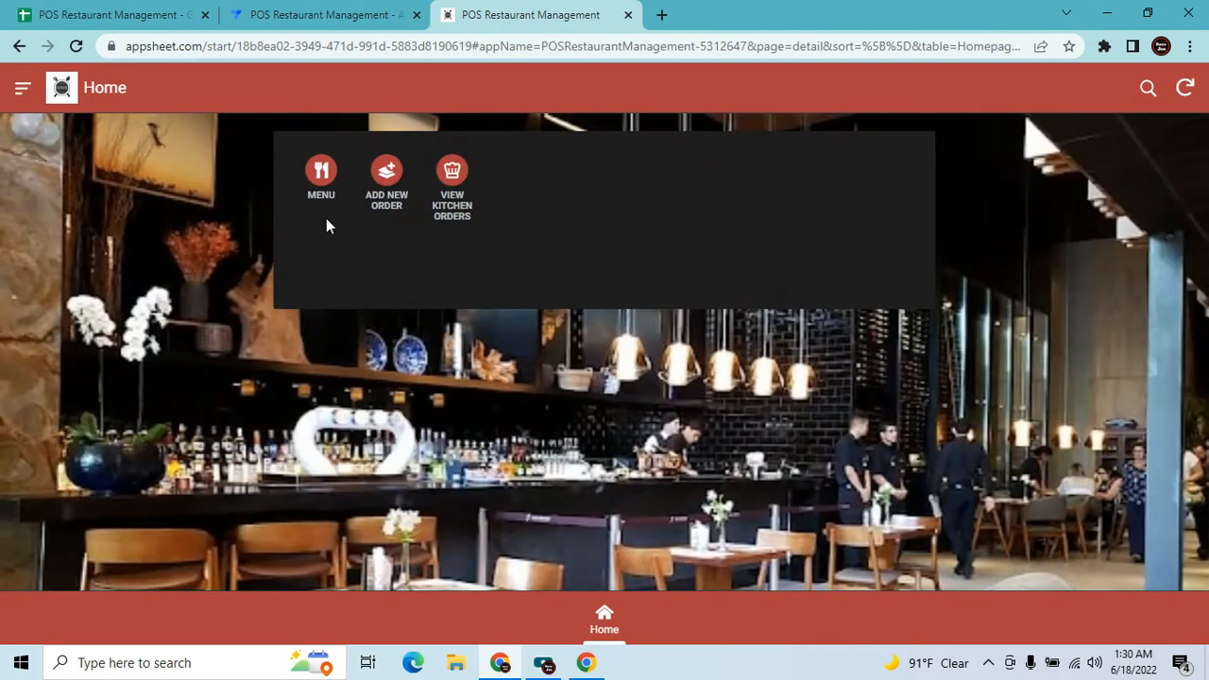
pyautogui.click(385, 174)
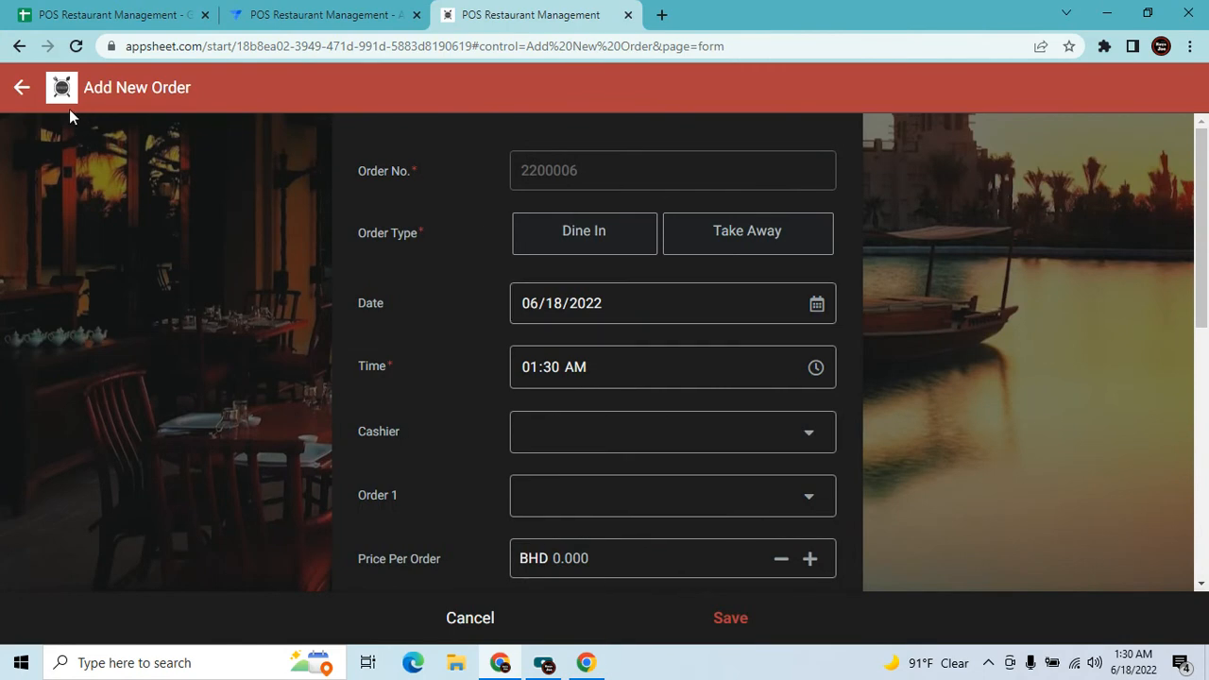
pyautogui.click(21, 87)
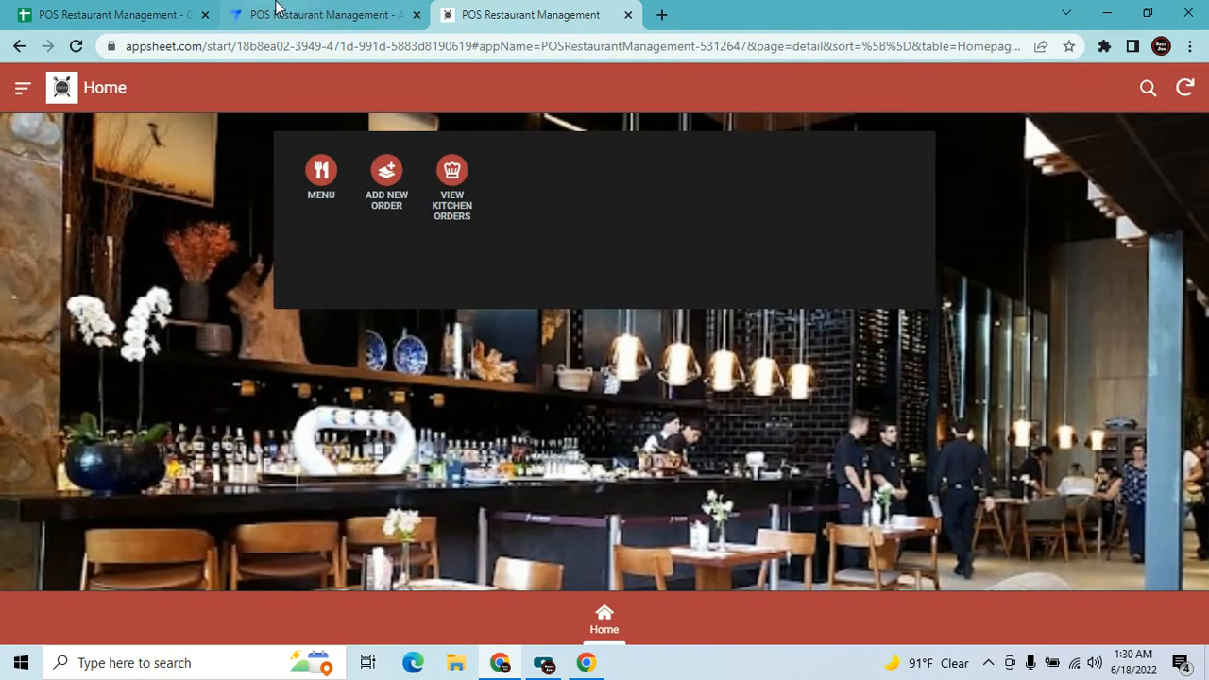
# Open the Add New Order slice in the editor's data and check its source table and row filter condition.
pyautogui.click(276, 7)
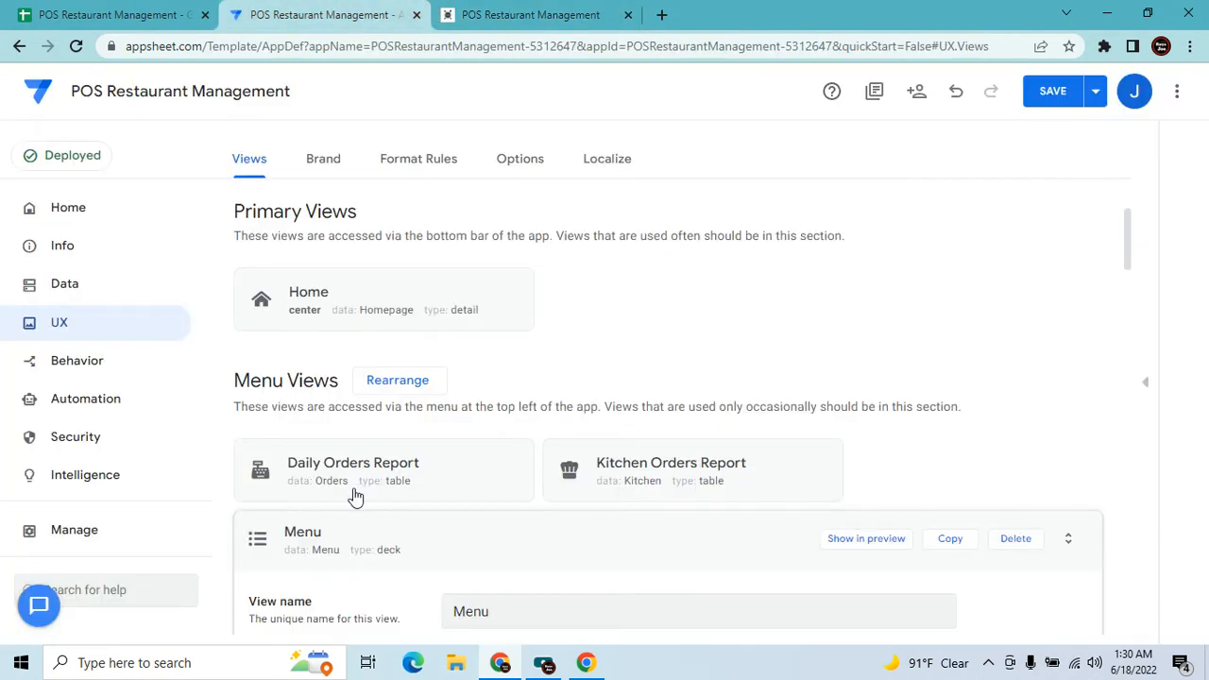
pyautogui.click(83, 287)
pyautogui.click(417, 168)
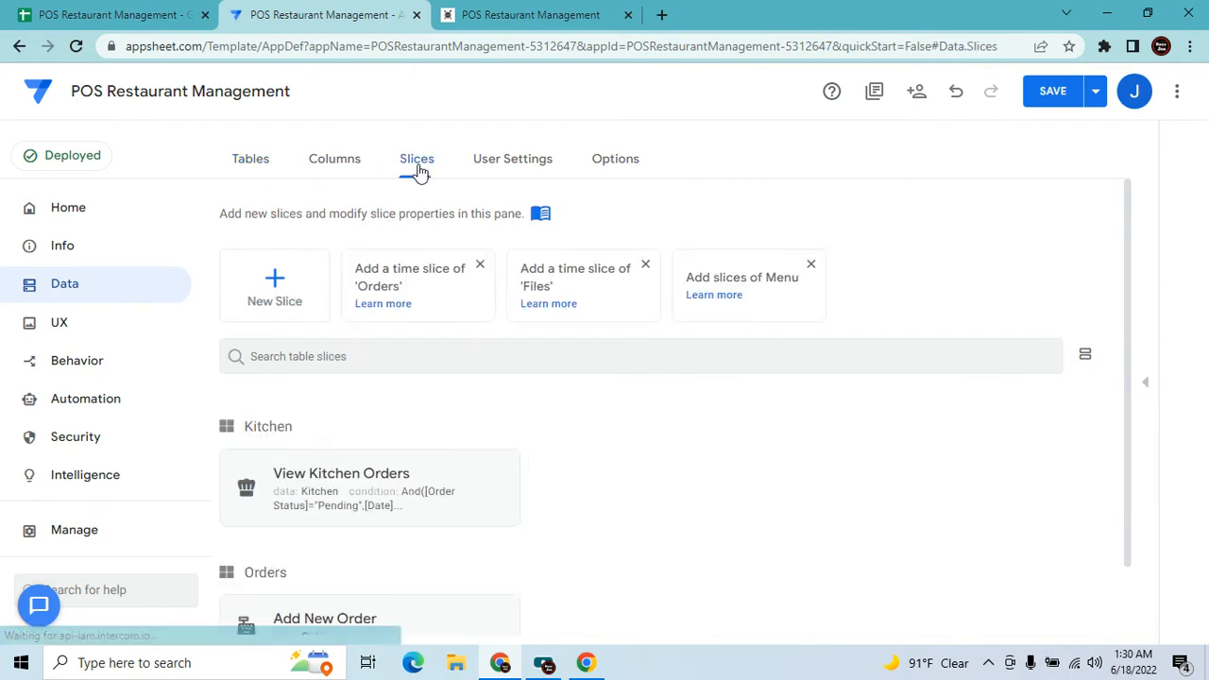
pyautogui.scroll(-2, 601, 404)
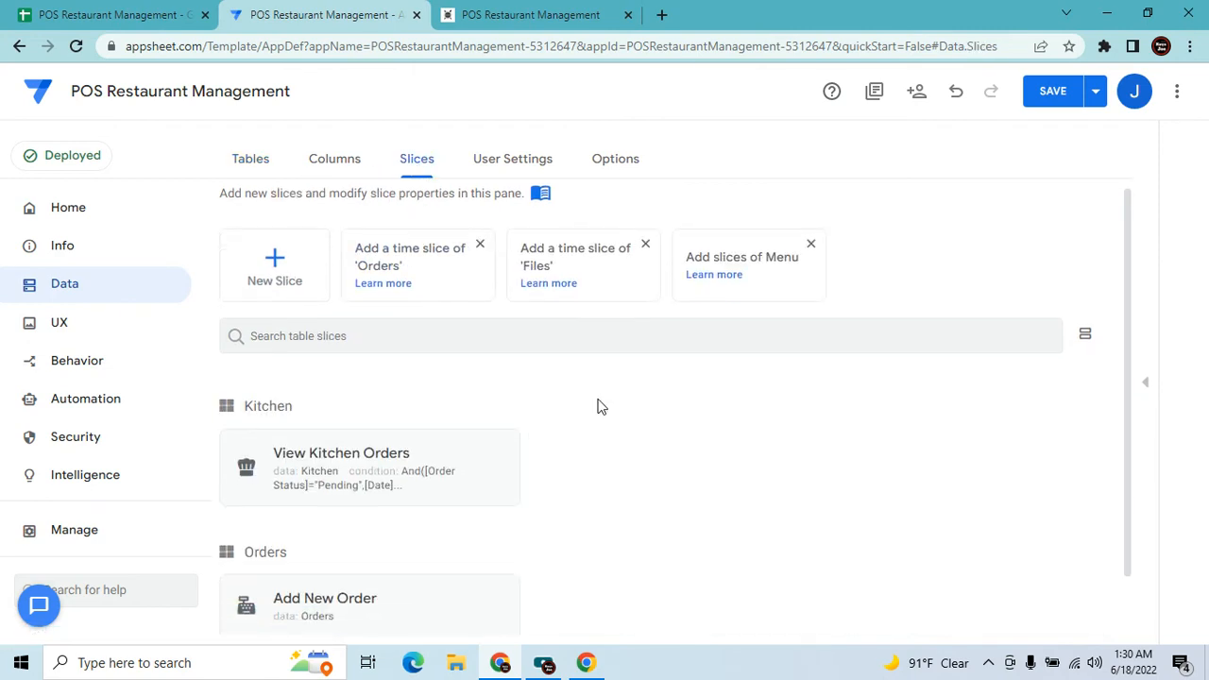
pyautogui.click(389, 559)
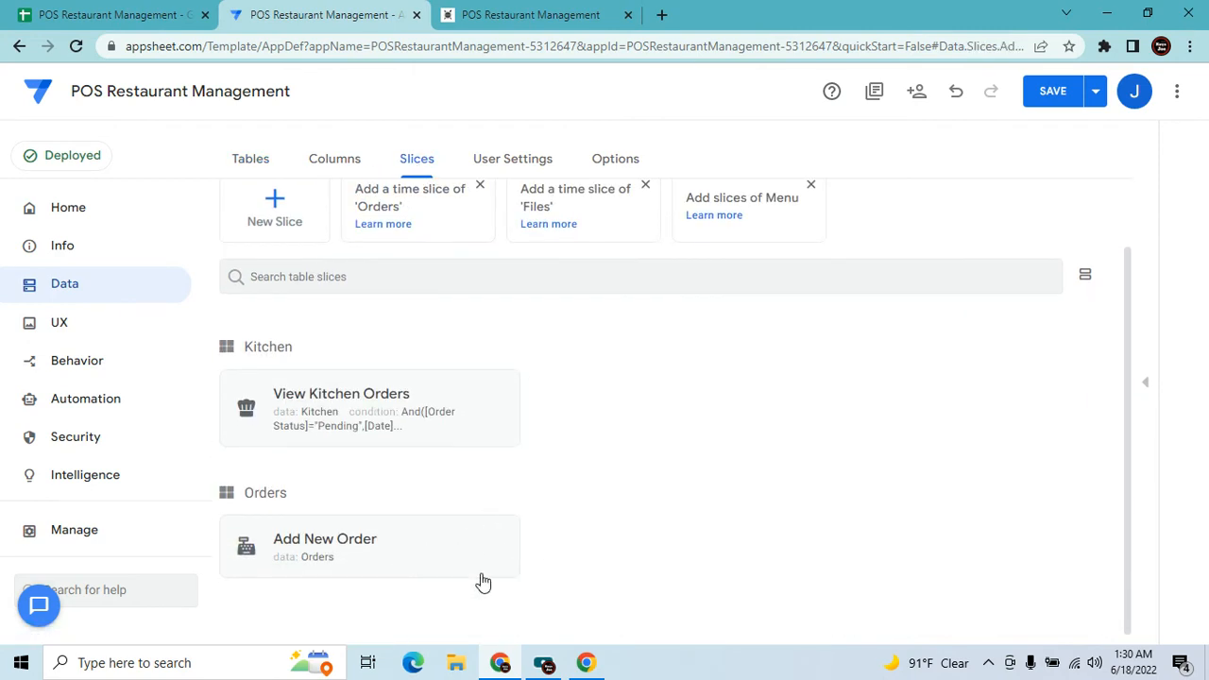
pyautogui.click(327, 560)
pyautogui.click(380, 549)
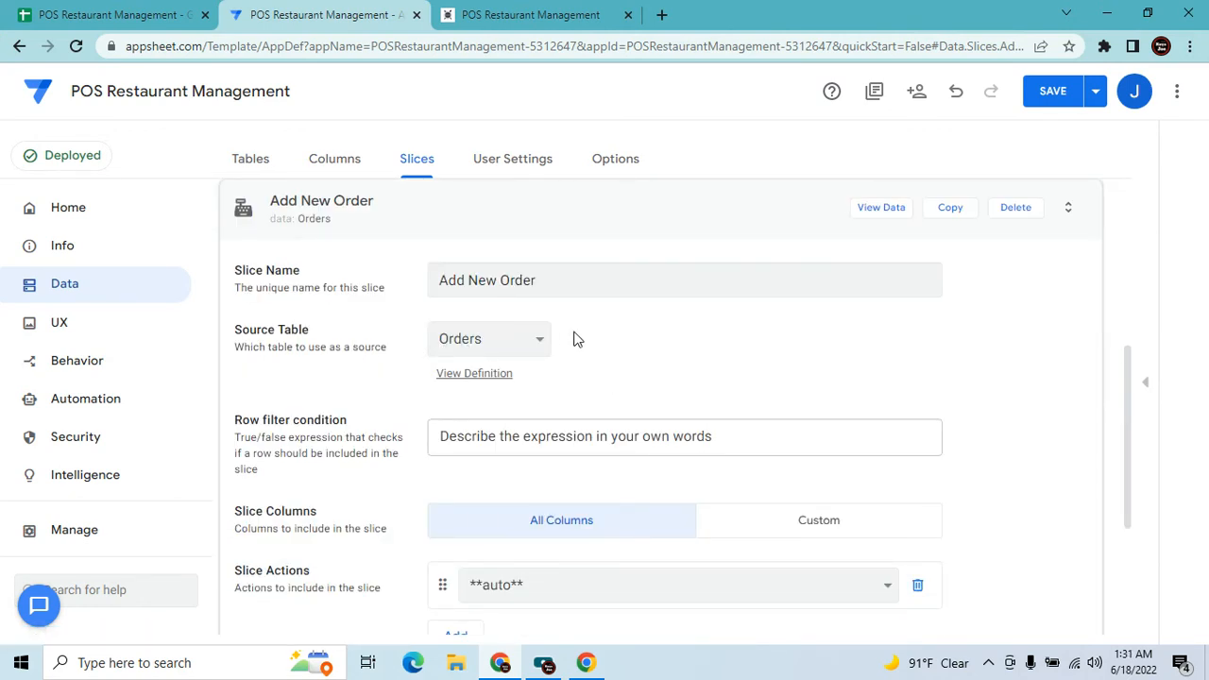
# Look at the Orders sheet in the source spreadsheet, and review the Add New Order slice's columns, actions and update mode.
pyautogui.click(87, 19)
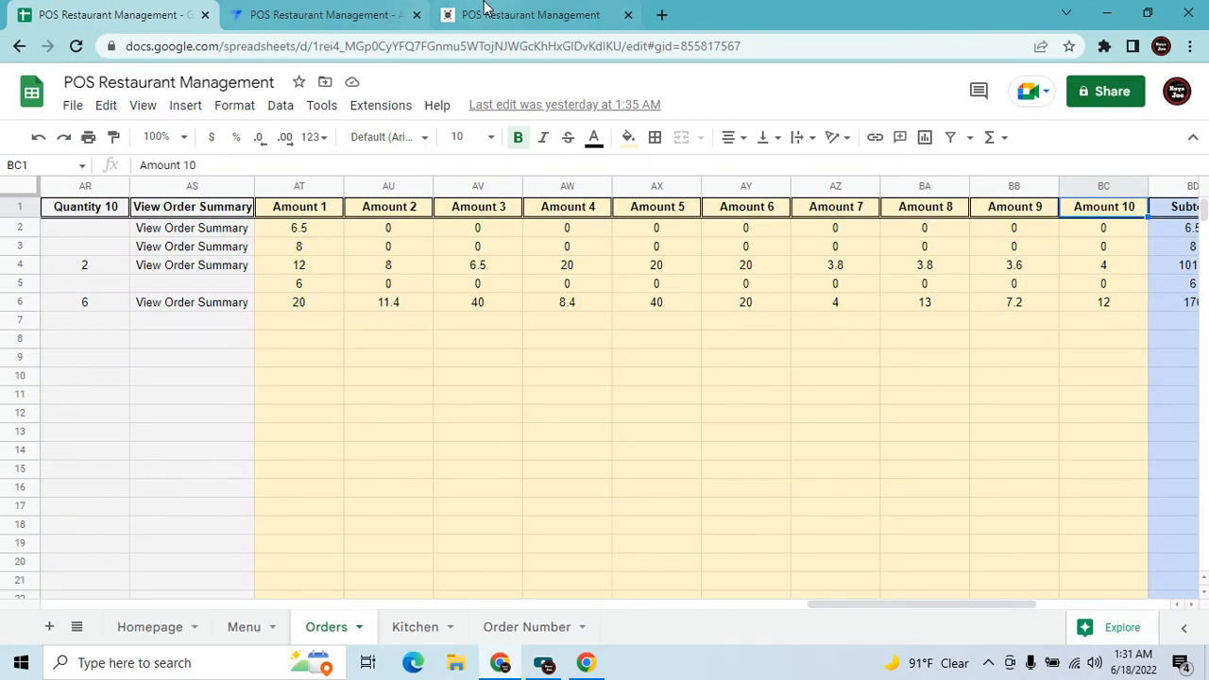
pyautogui.click(347, 13)
pyautogui.scroll(-1, 746, 488)
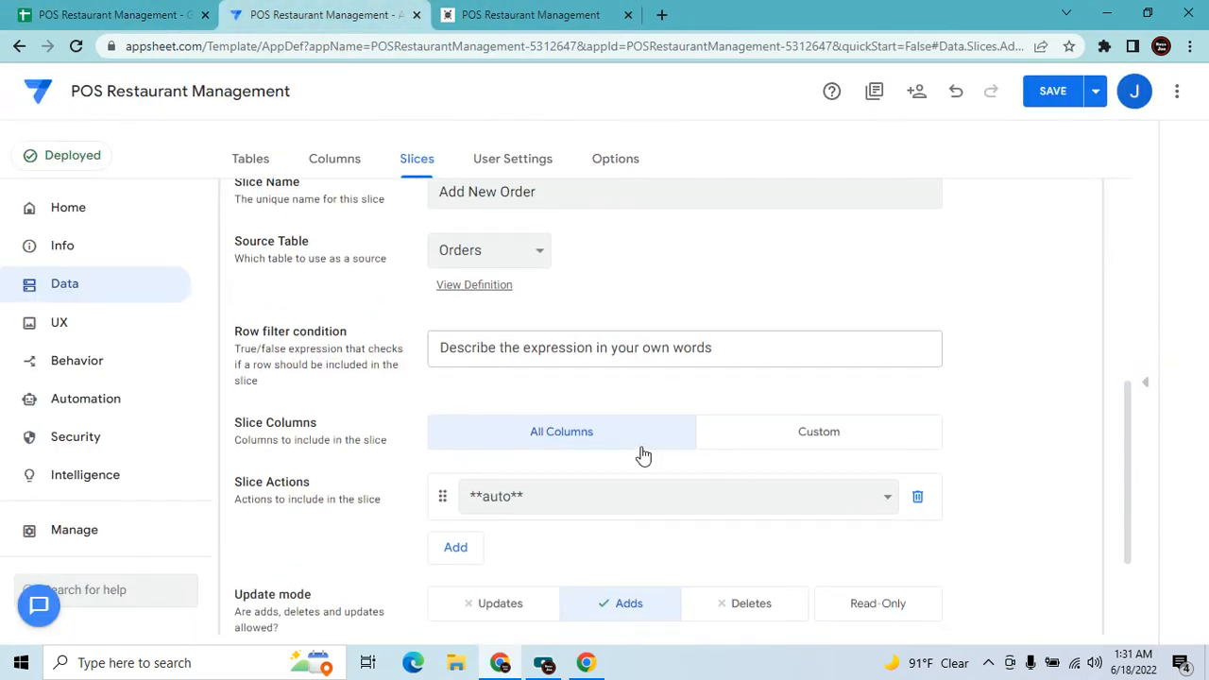
pyautogui.scroll(-2, 721, 486)
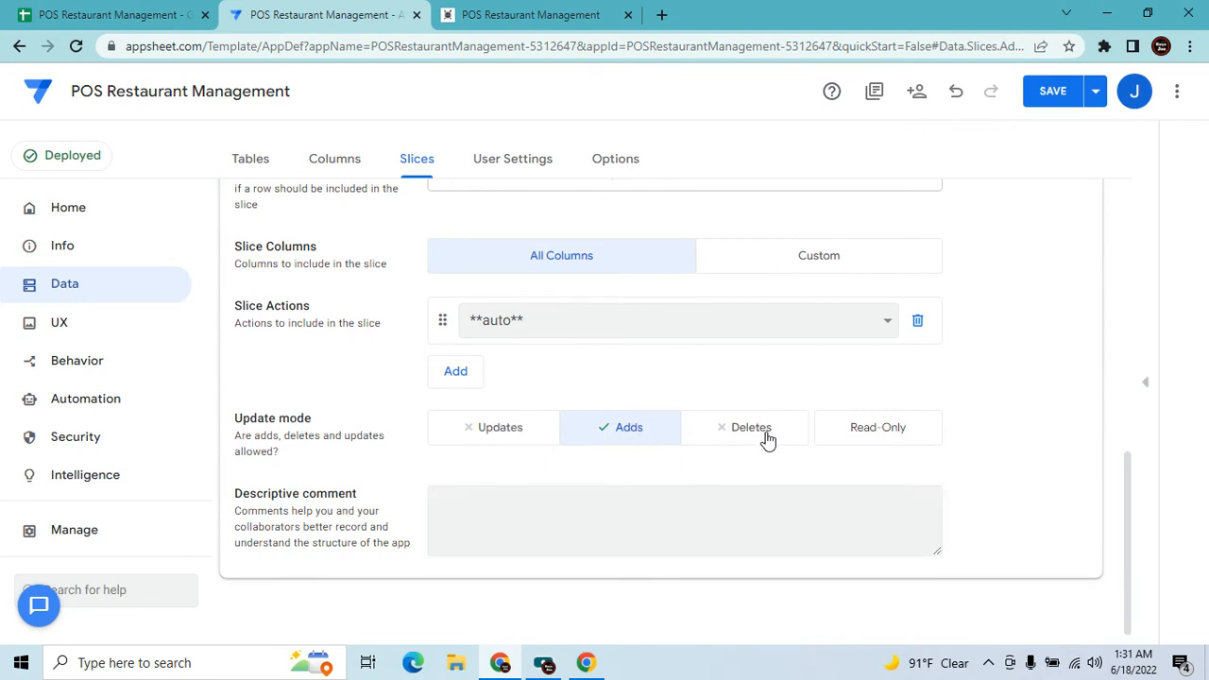
# View the Add New Order form in the running app to compare it with the slice settings, and return Home.
pyautogui.click(574, 11)
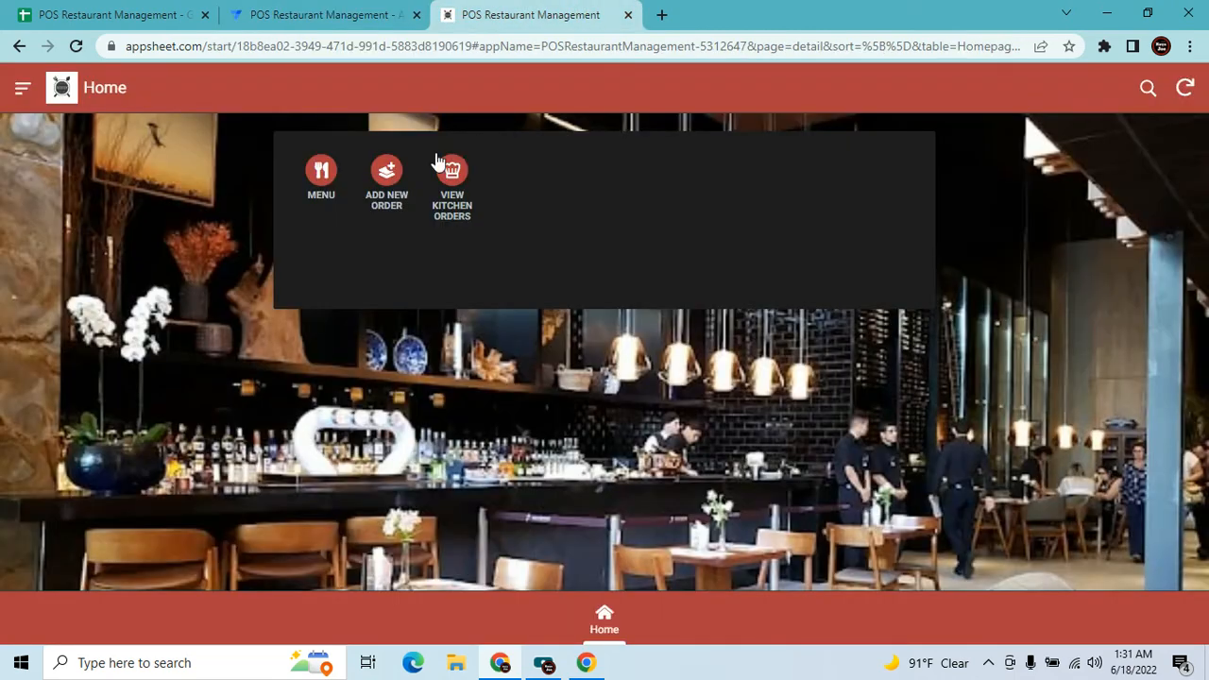
pyautogui.click(385, 180)
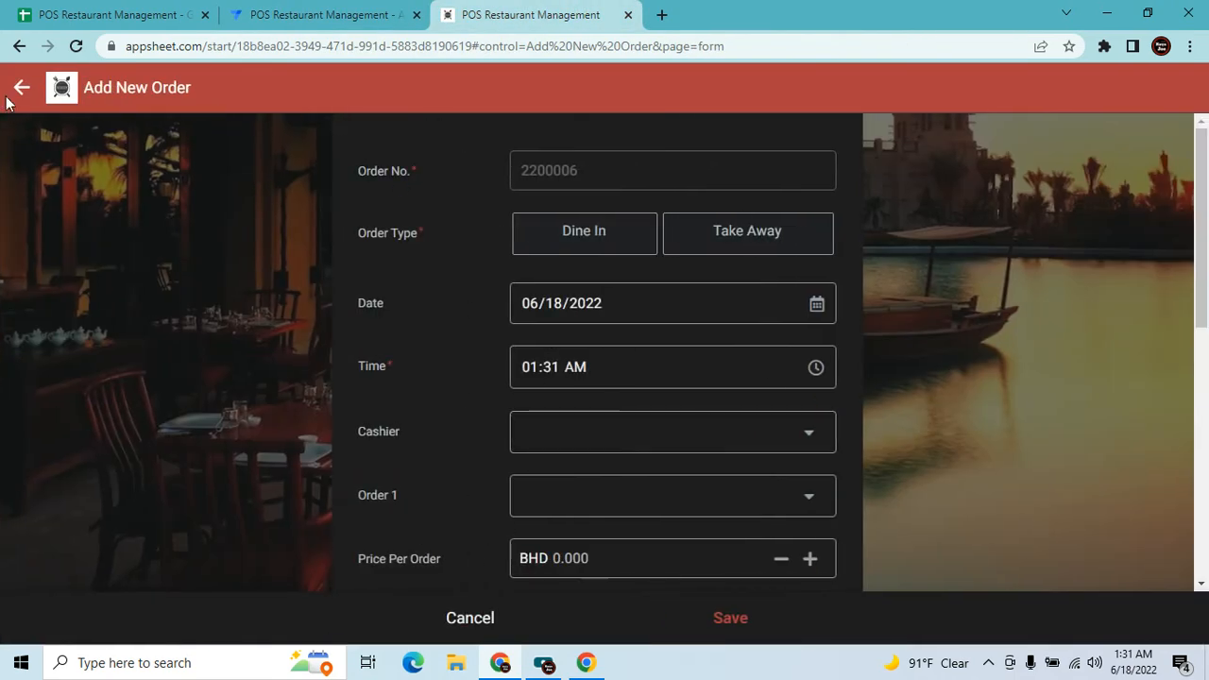
pyautogui.click(21, 87)
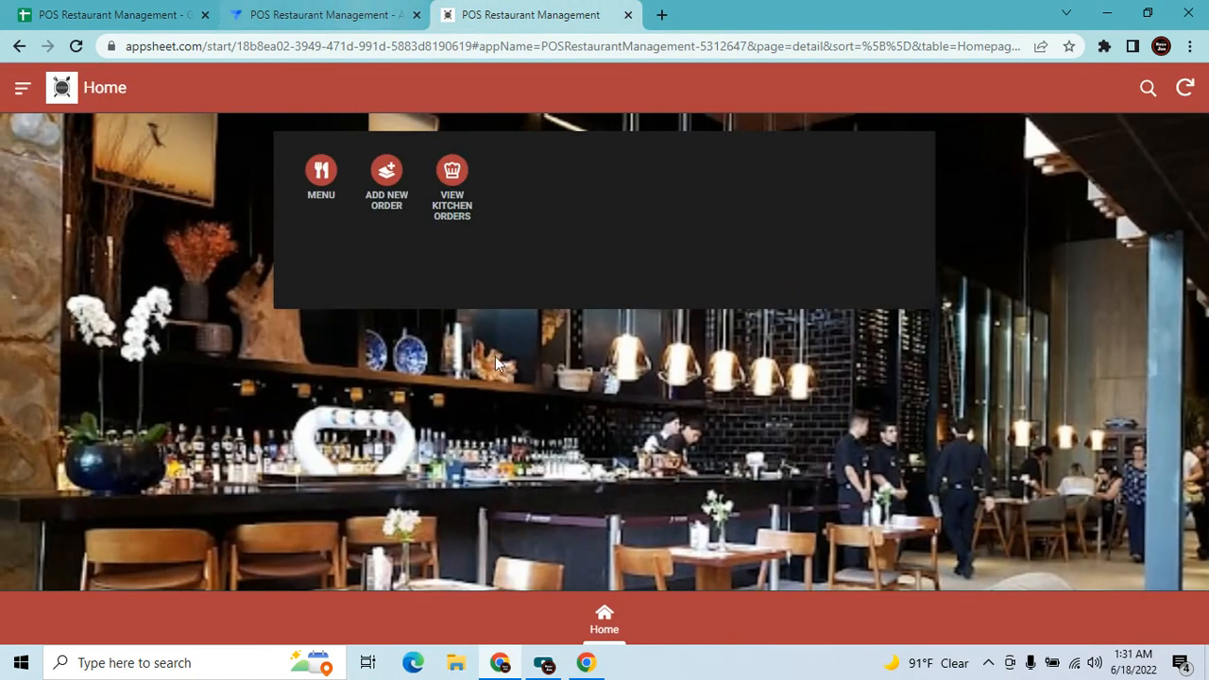
# Search the UX views for "add" and open the Add New Order view to check its data, type and position.
pyautogui.click(332, 15)
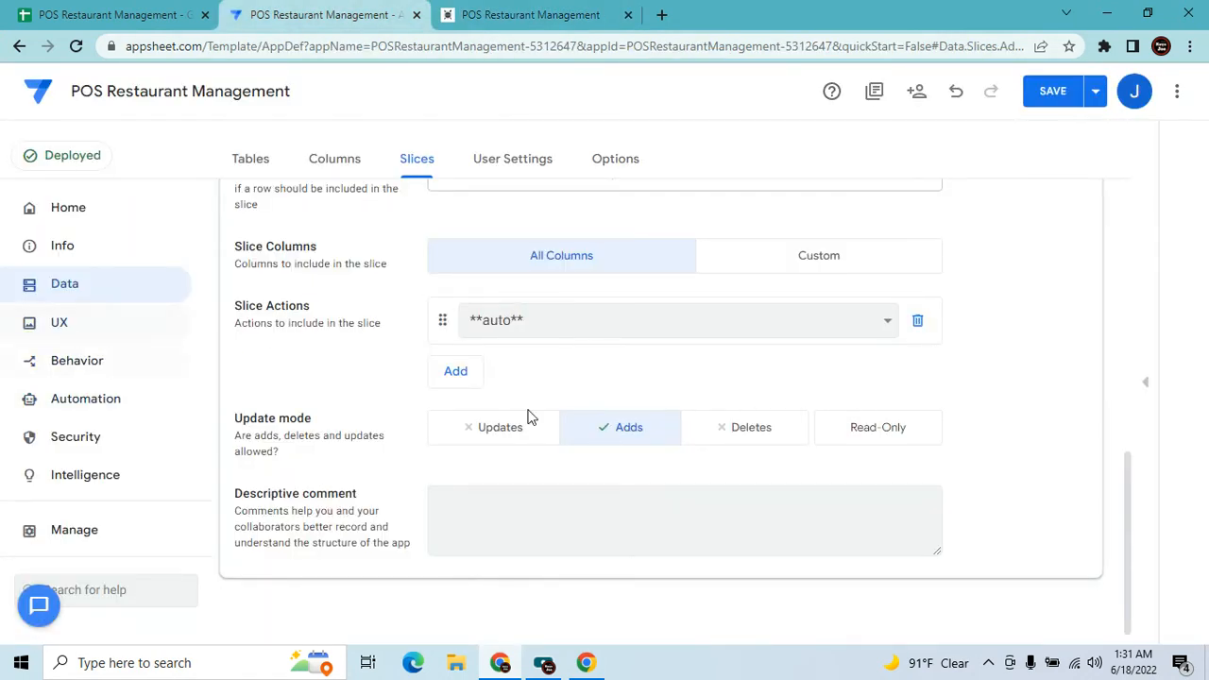
pyautogui.click(112, 336)
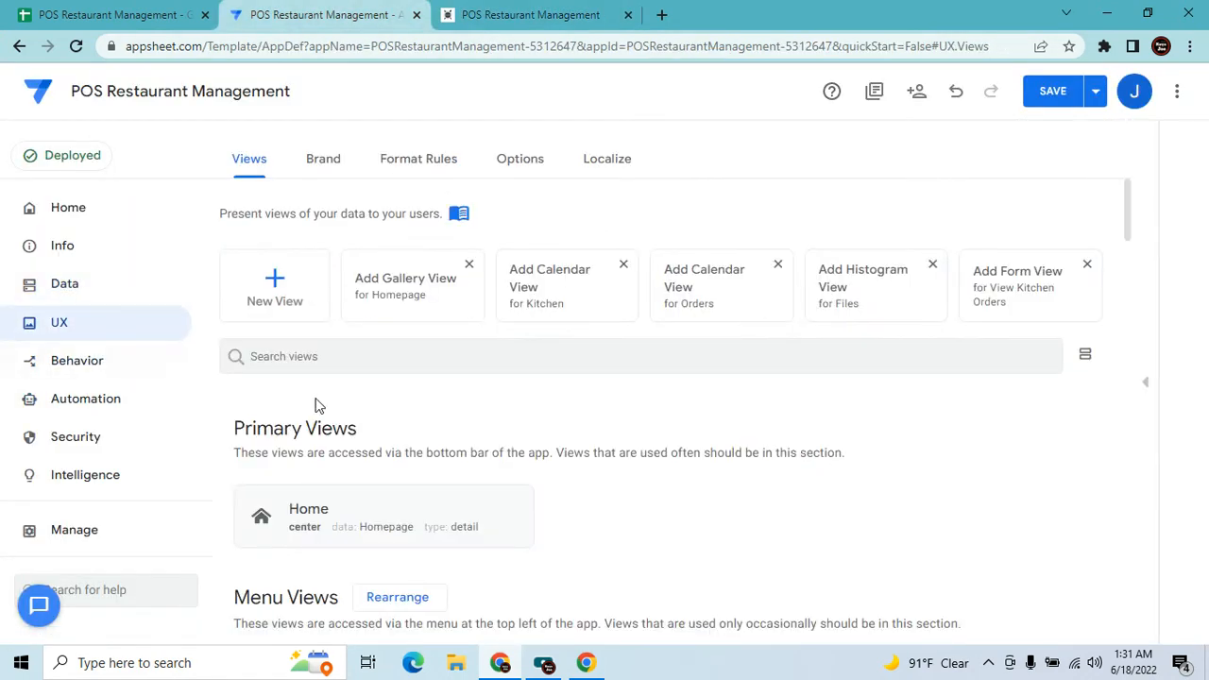
pyautogui.click(378, 353)
pyautogui.write('add')
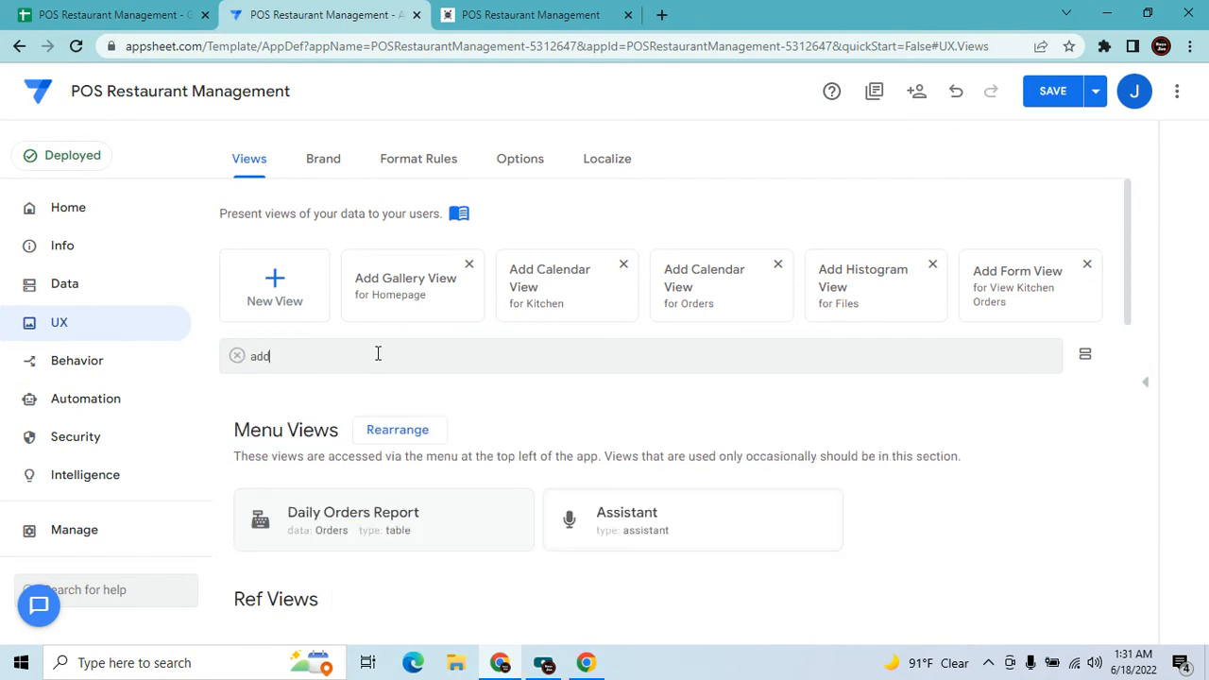
pyautogui.click(416, 538)
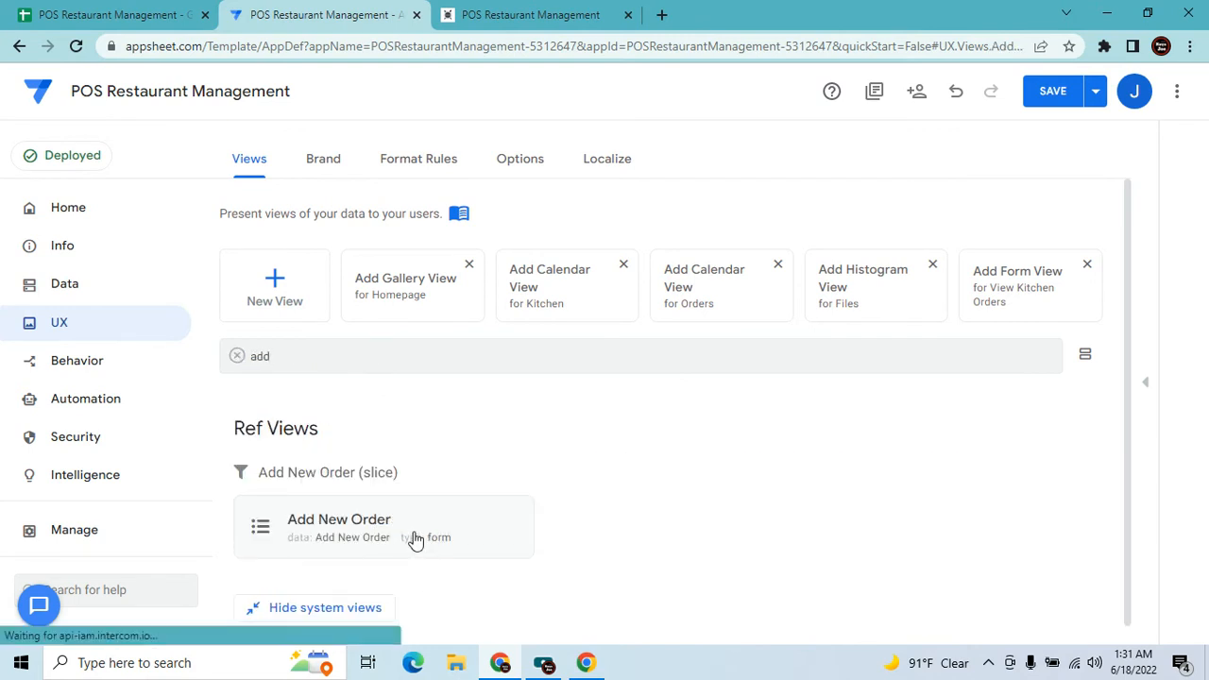
pyautogui.scroll(-2, 720, 524)
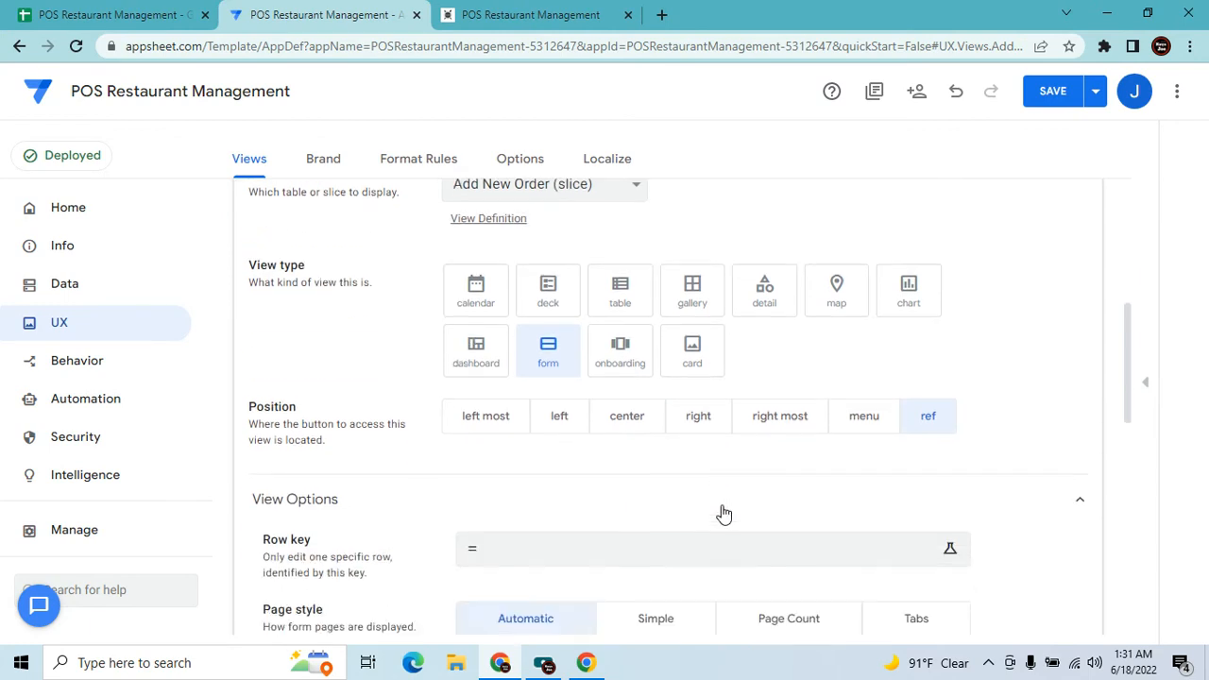
pyautogui.scroll(1, 558, 336)
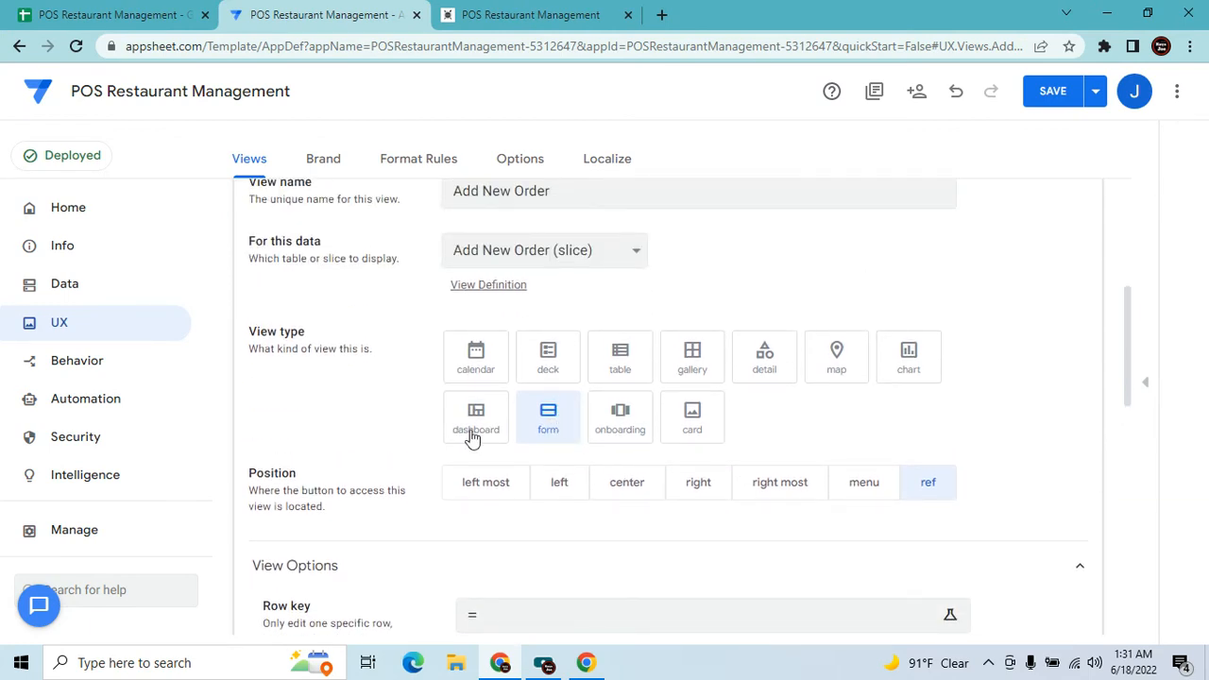
# Examine the Add New Order view's options, from page style and form style down to auto save and finish view.
pyautogui.scroll(-3, 746, 551)
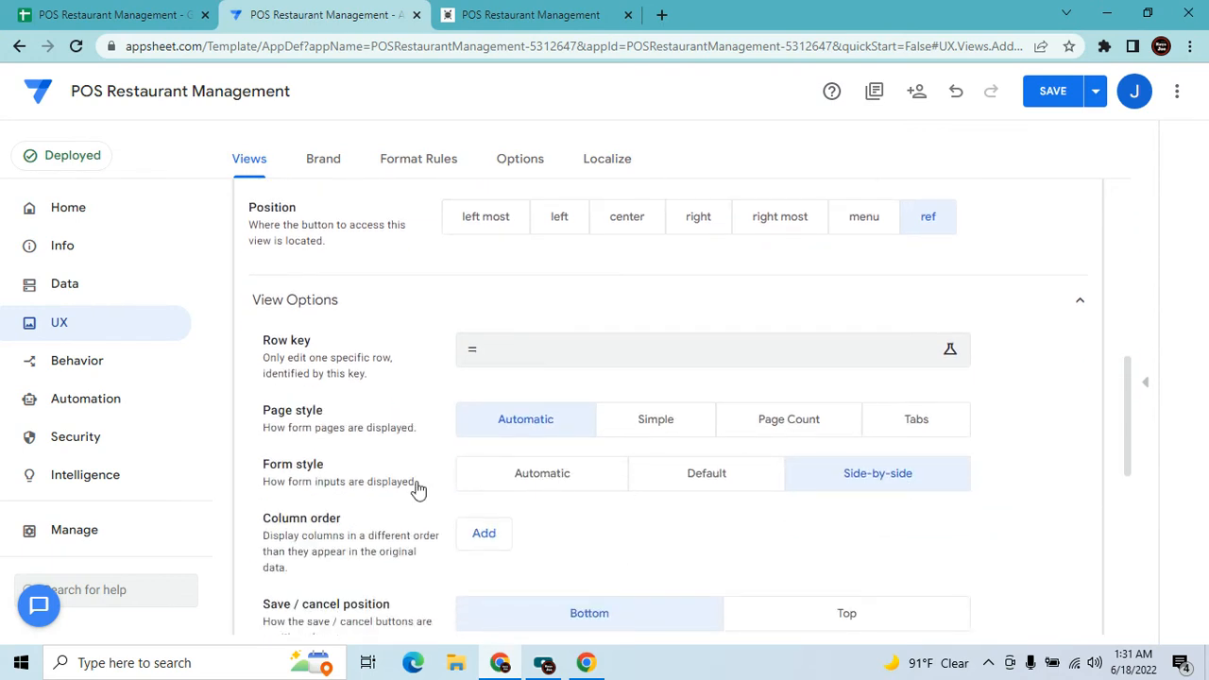
pyautogui.scroll(-2, 614, 501)
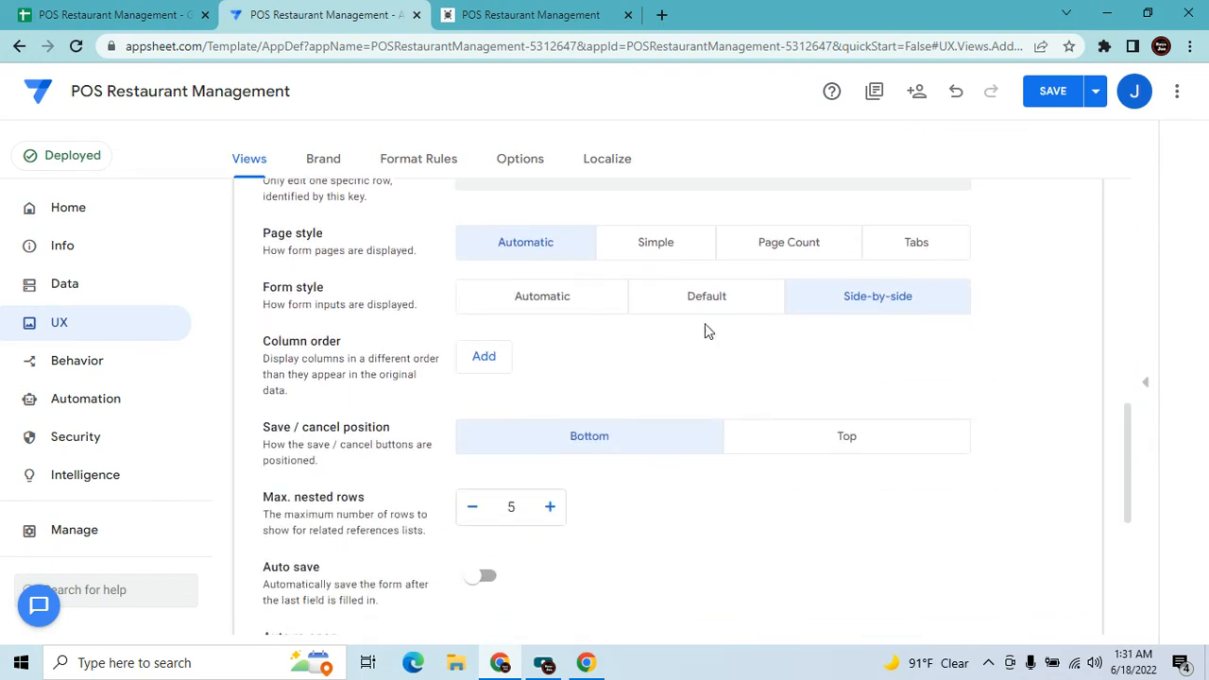
pyautogui.scroll(-2, 685, 396)
pyautogui.scroll(-1, 663, 535)
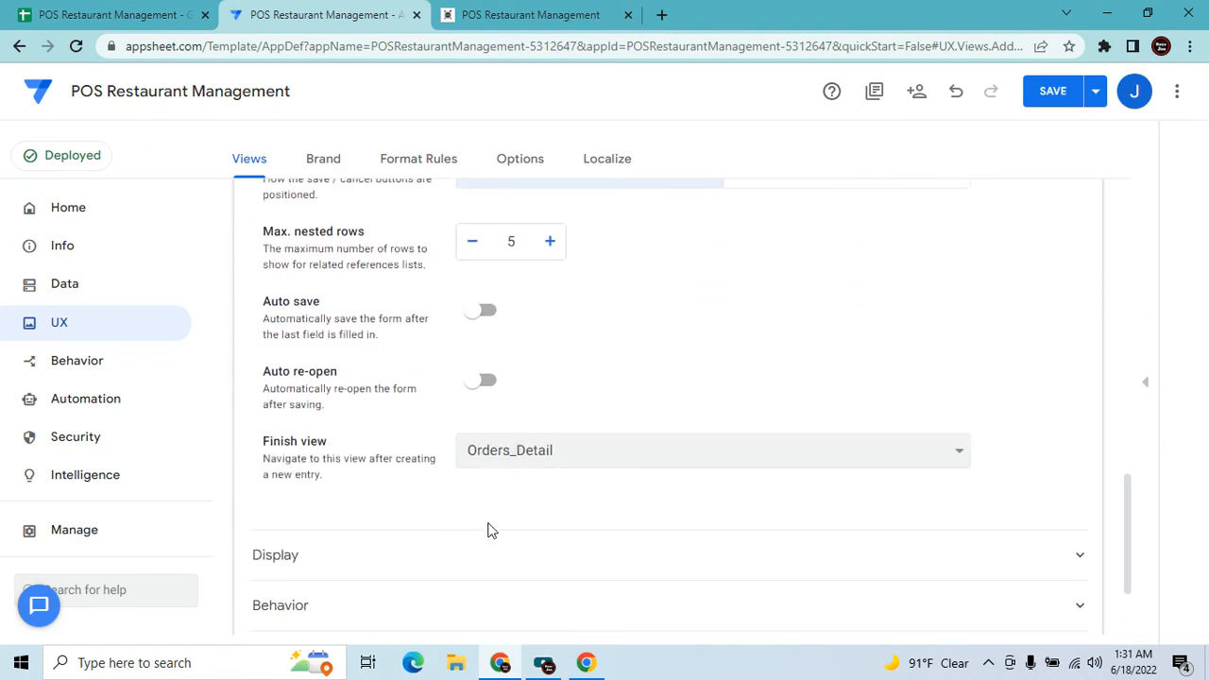
# Switch to the running app and start a new Take Away order, selecting the third cashier in the list.
pyautogui.click(543, 12)
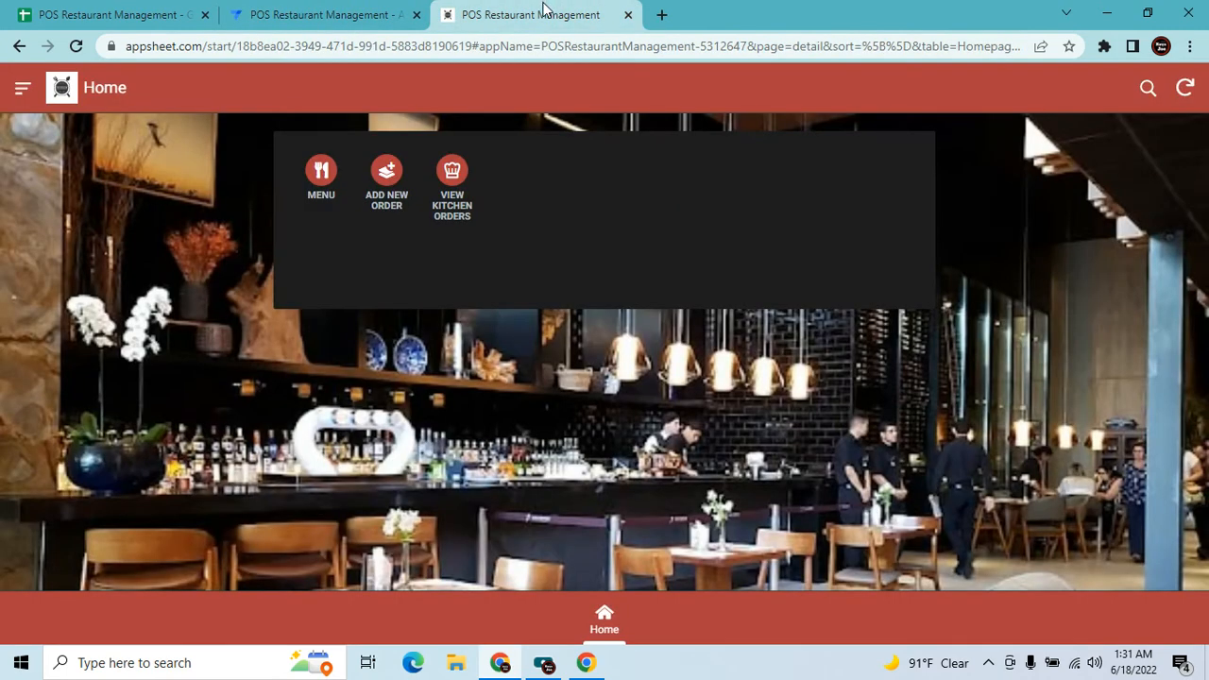
pyautogui.click(406, 199)
pyautogui.click(761, 251)
pyautogui.click(802, 440)
pyautogui.click(458, 237)
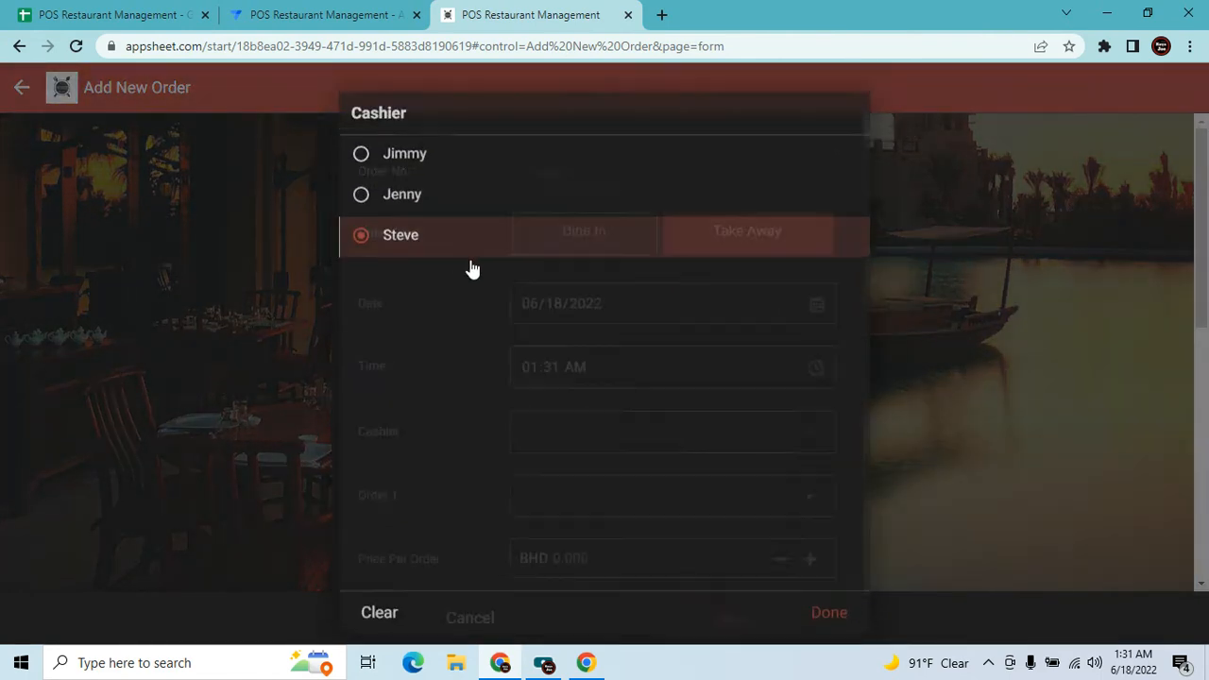
# Add one Fried Macaroni Cheese as Order 1 and show the order summary.
pyautogui.scroll(-2, 751, 491)
pyautogui.click(777, 322)
pyautogui.click(532, 273)
pyautogui.click(810, 477)
pyautogui.click(803, 529)
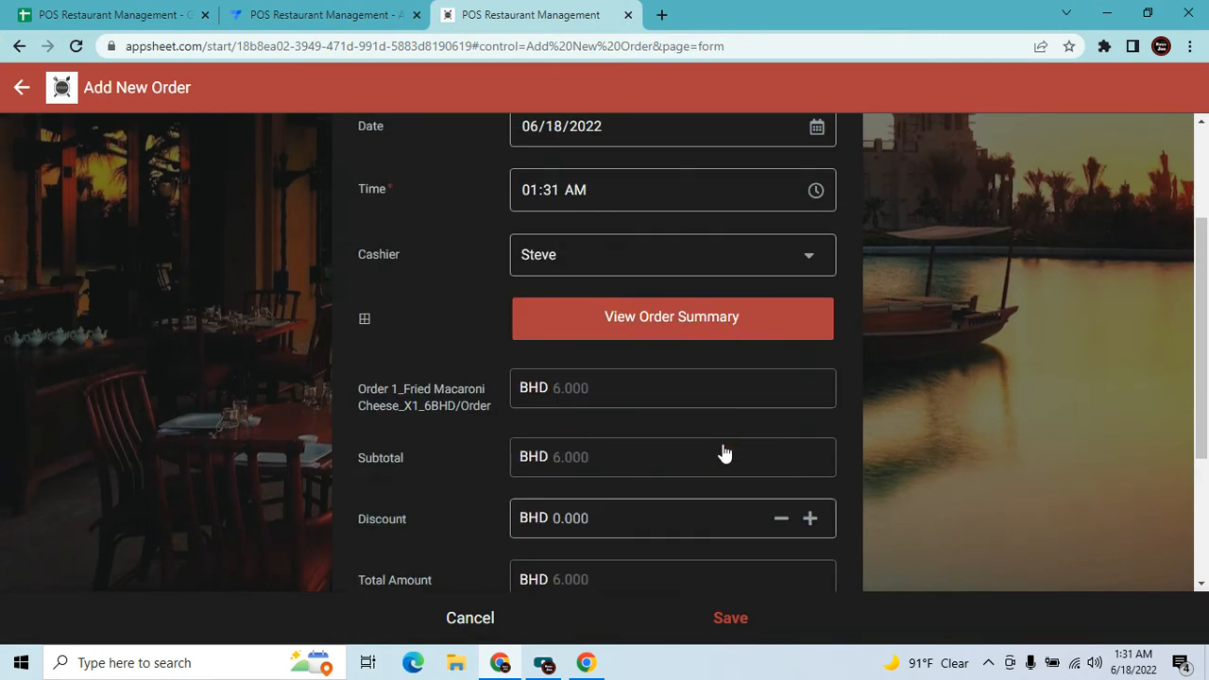
# Enter an amount paid of 6 BHD, set Paid By to Inhouse, and save the order.
pyautogui.scroll(-1, 724, 455)
pyautogui.click(589, 567)
pyautogui.write('6')
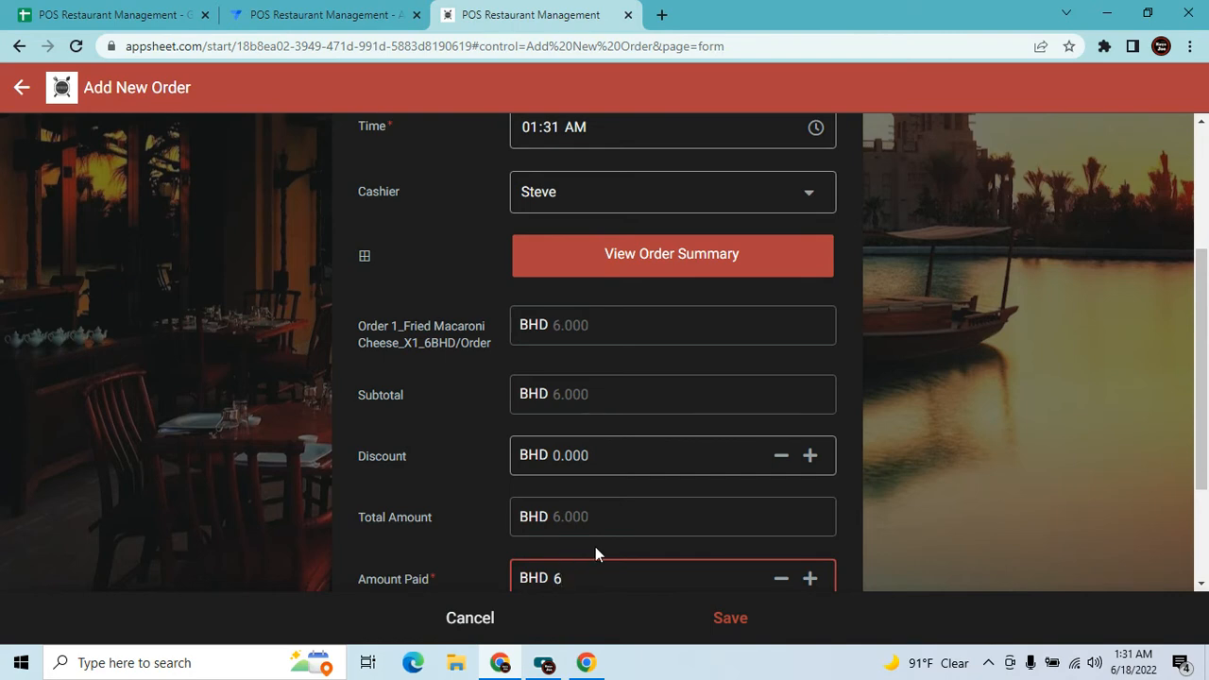
pyautogui.scroll(-1, 595, 547)
pyautogui.click(618, 554)
pyautogui.click(404, 276)
pyautogui.scroll(-1, 647, 497)
pyautogui.click(740, 635)
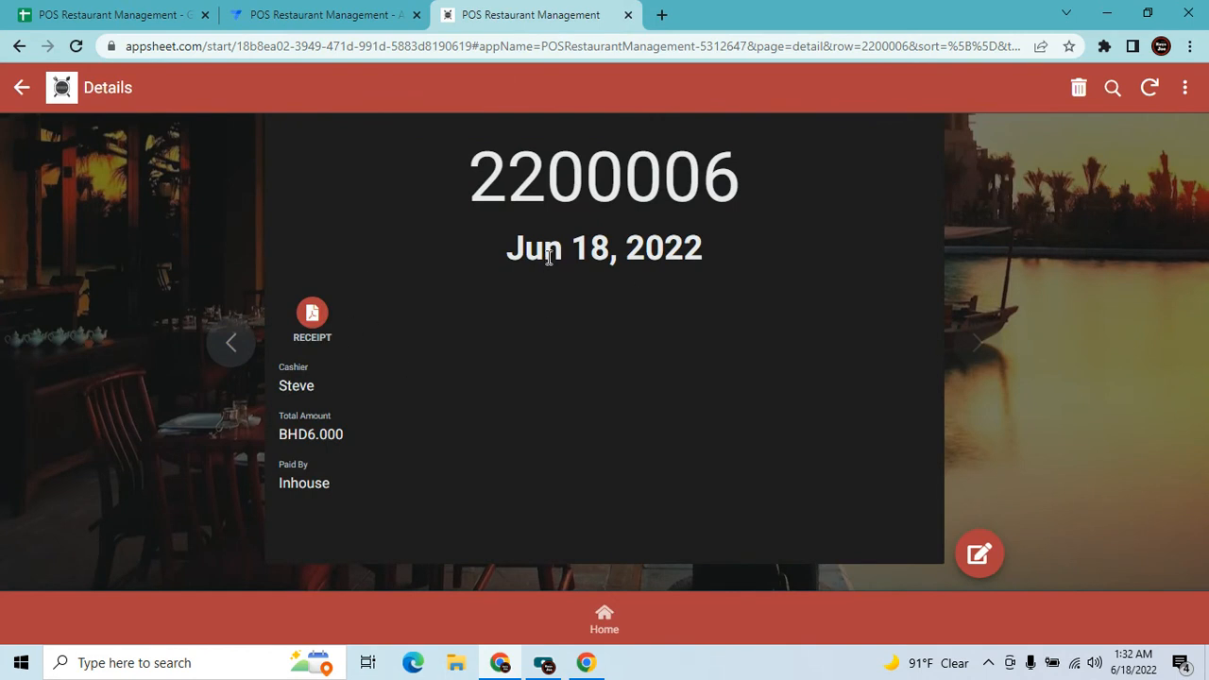
# Compare the Finish view setting in the editor with the saved order's details page, and open the order's receipt PDF.
pyautogui.click(366, 23)
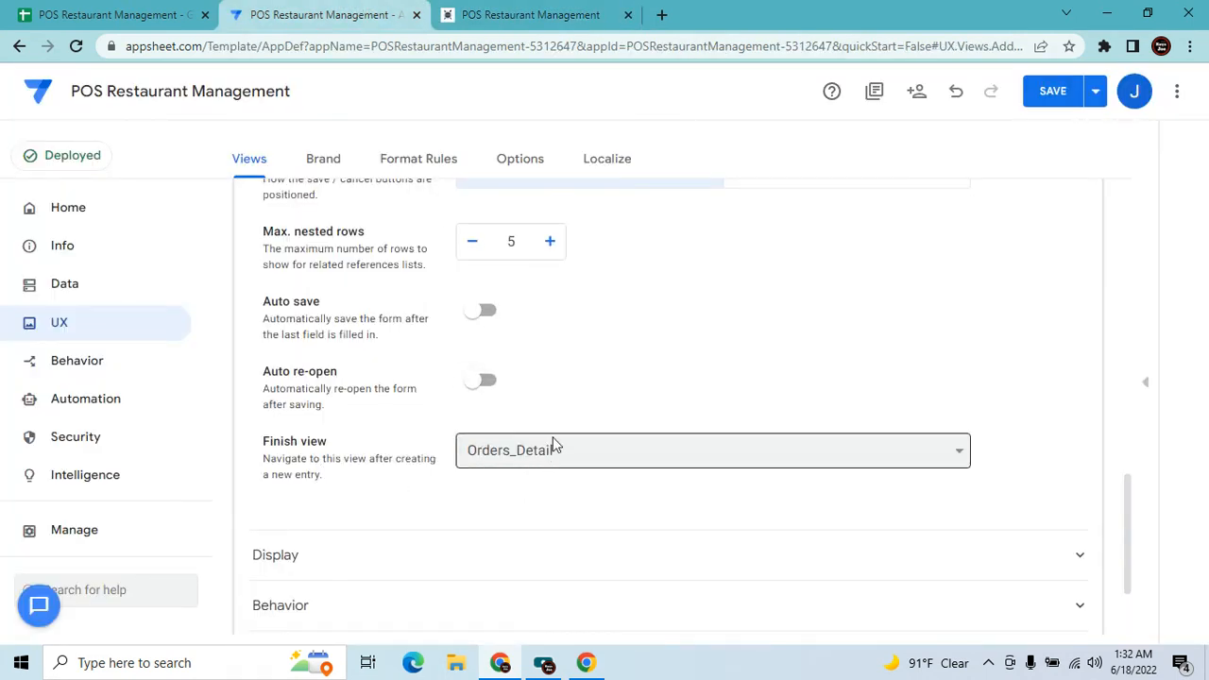
pyautogui.click(506, 11)
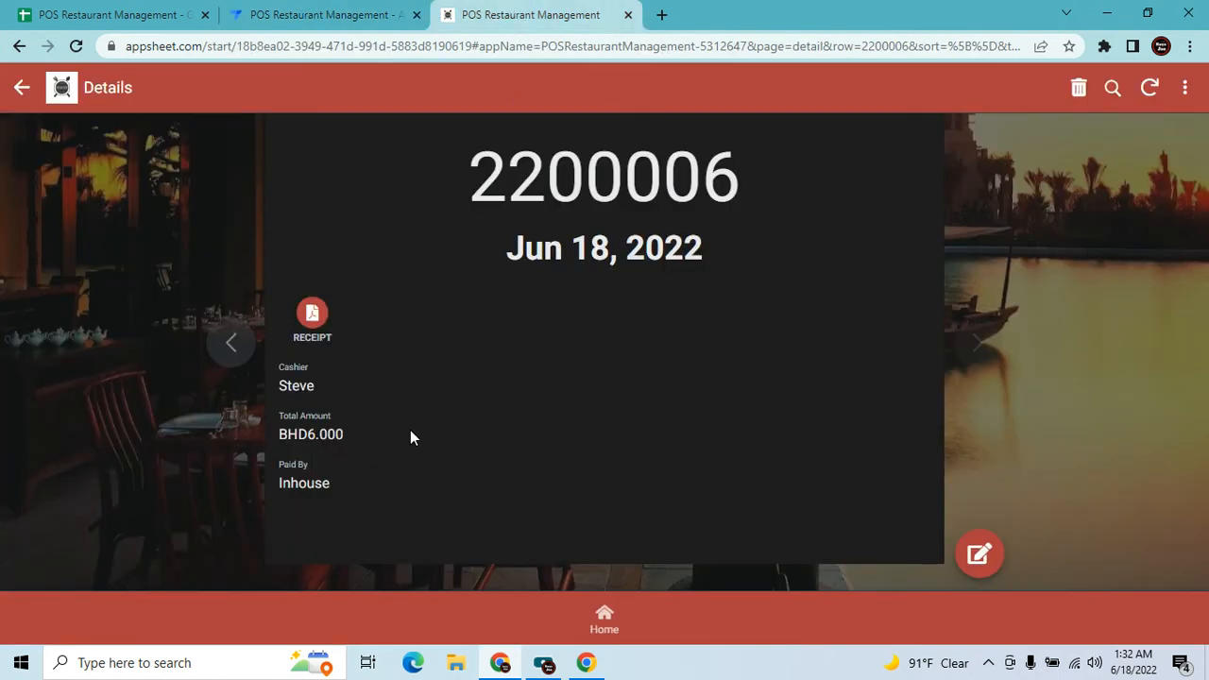
pyautogui.click(311, 317)
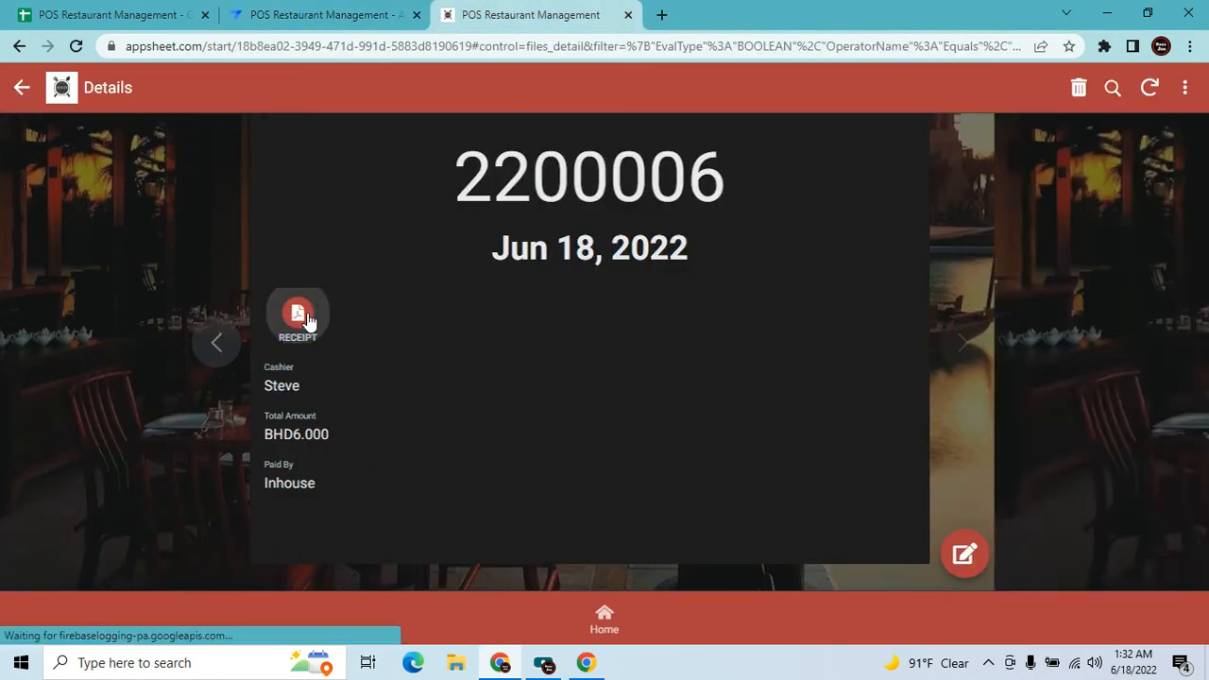
pyautogui.click(914, 161)
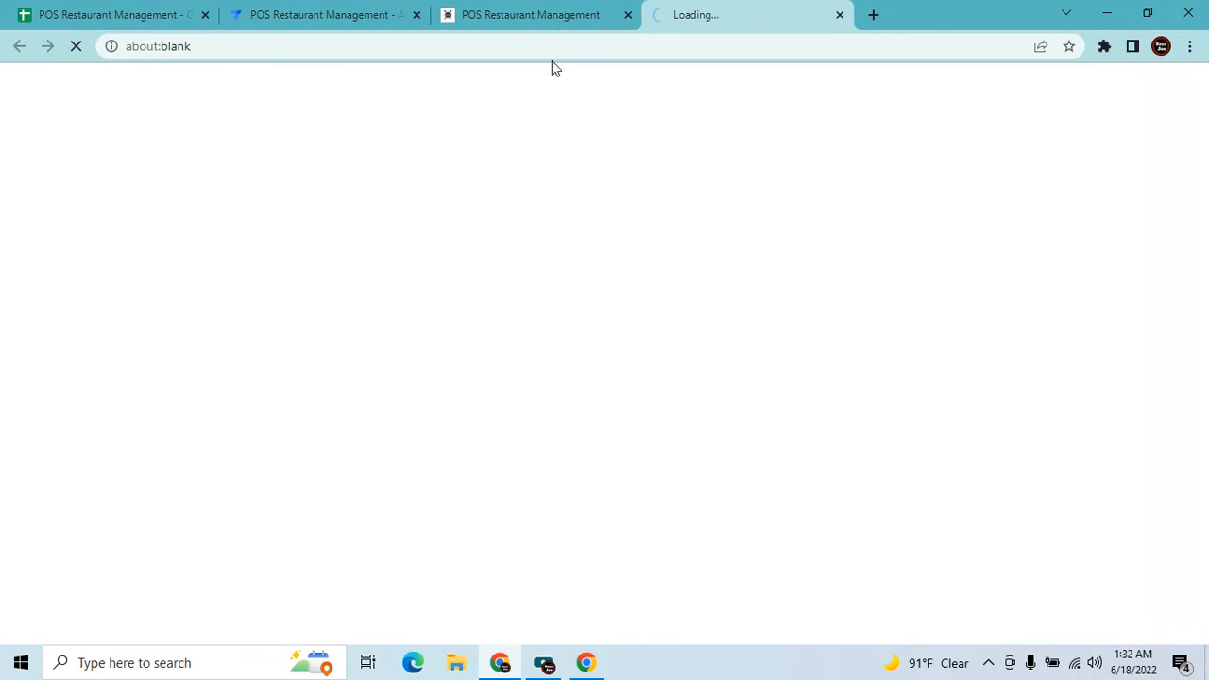
pyautogui.click(767, 17)
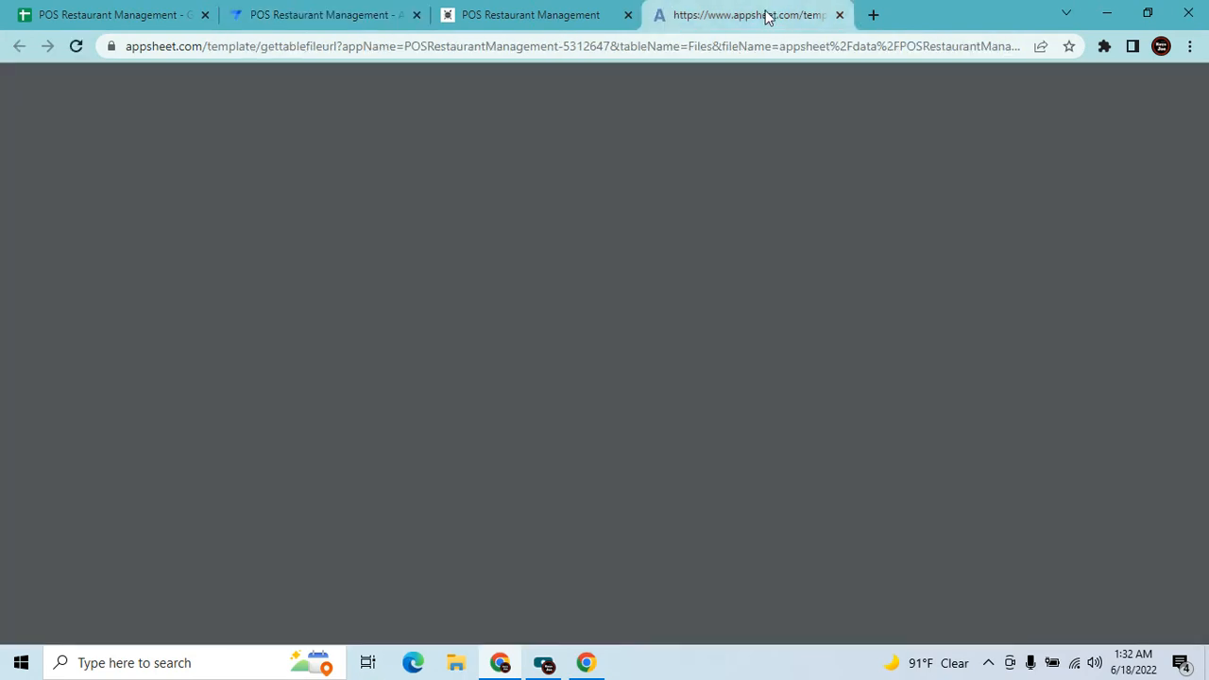
pyautogui.click(529, 13)
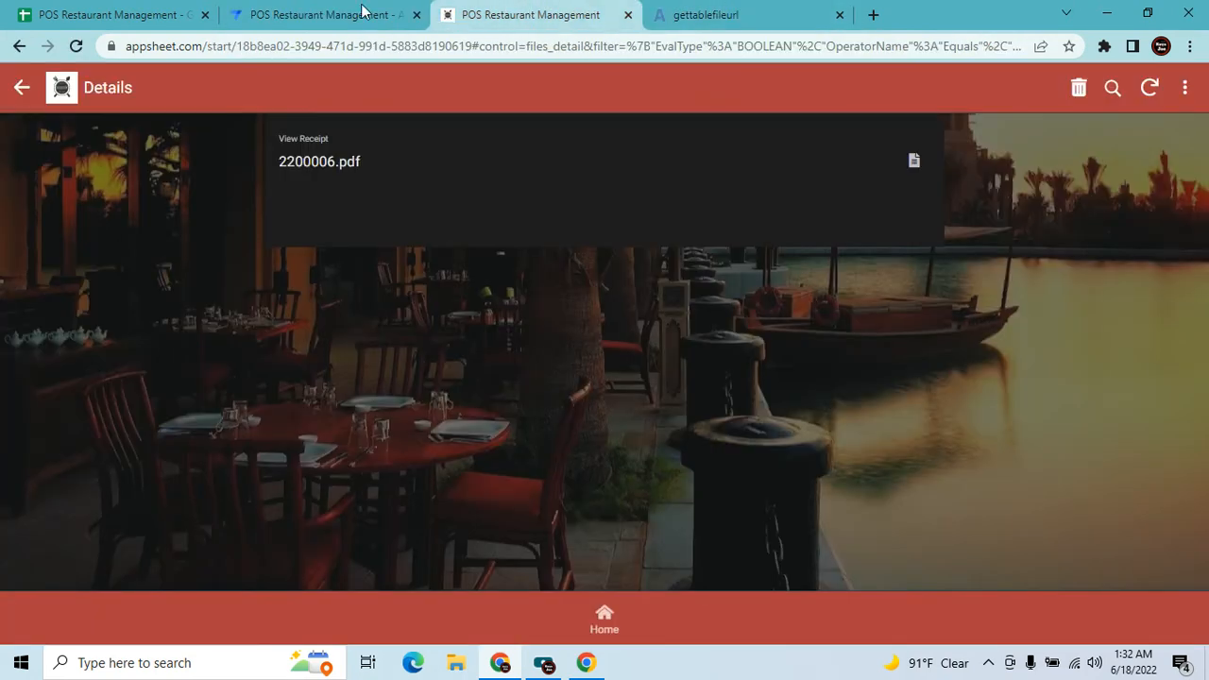
# Return to the app editor and review the Add New Order view's position, form options and finish view again.
pyautogui.click(294, 11)
pyautogui.scroll(-1, 791, 310)
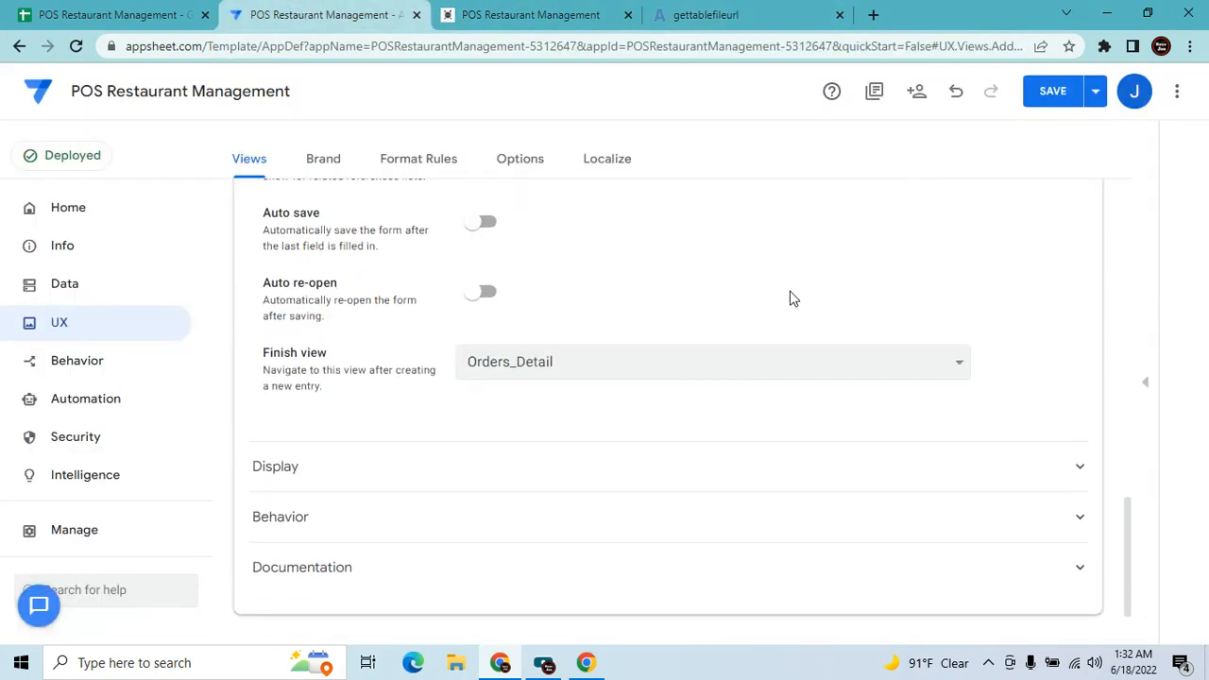
pyautogui.scroll(10, 791, 297)
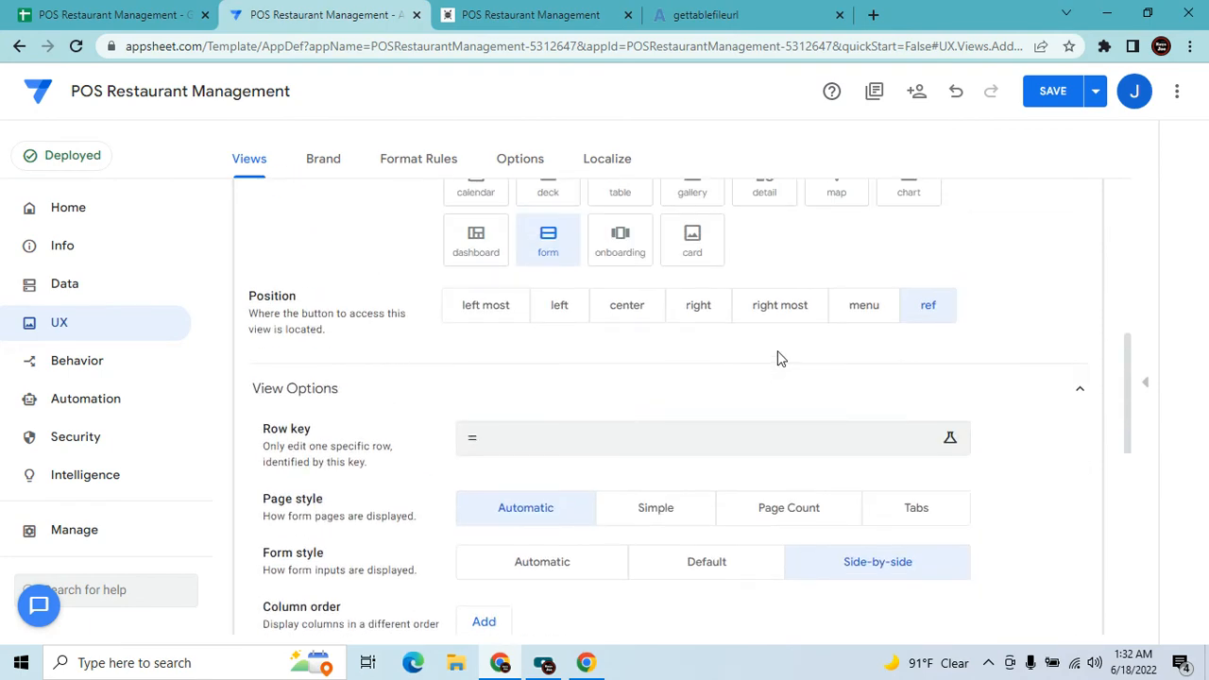
pyautogui.scroll(-10, 780, 362)
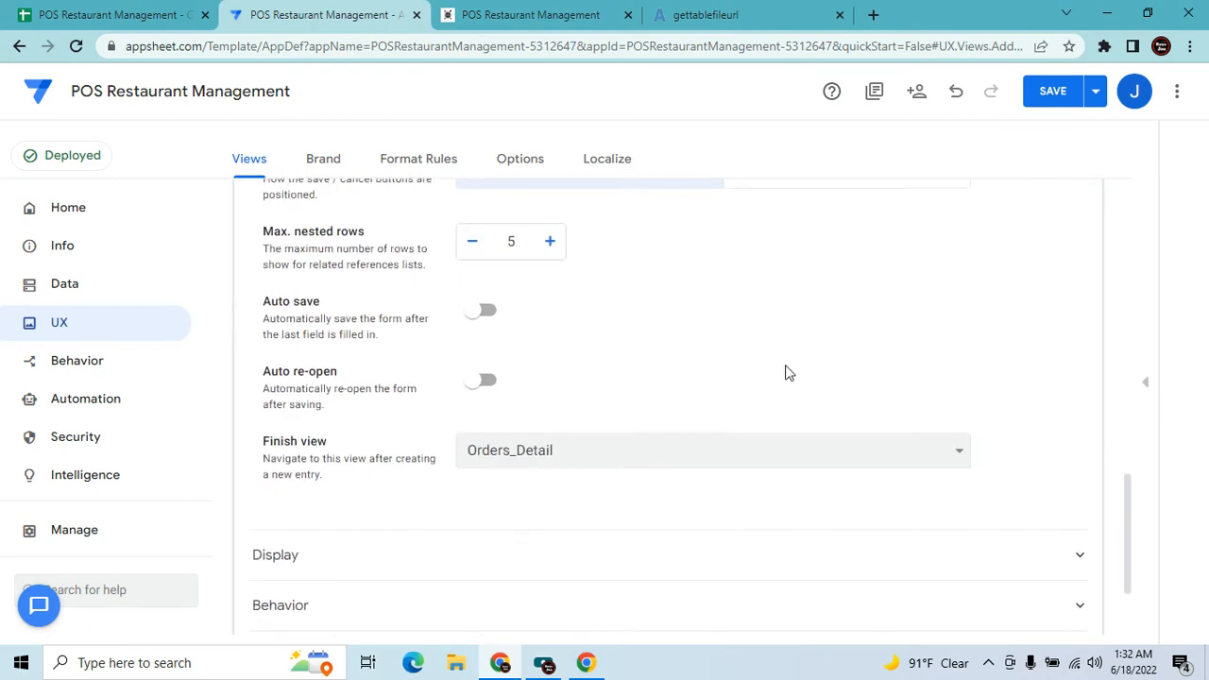
# Expand the Add New Order view's behavior settings and examine the actions available for the Form Saved event.
pyautogui.click(607, 461)
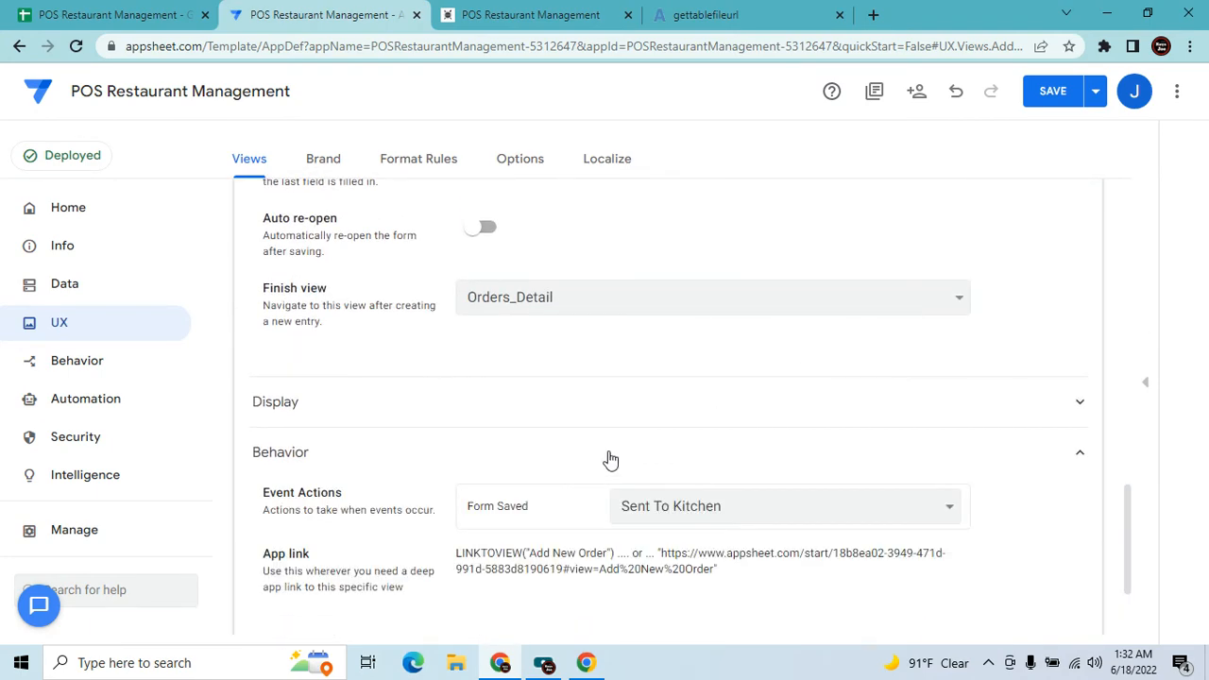
pyautogui.click(617, 458)
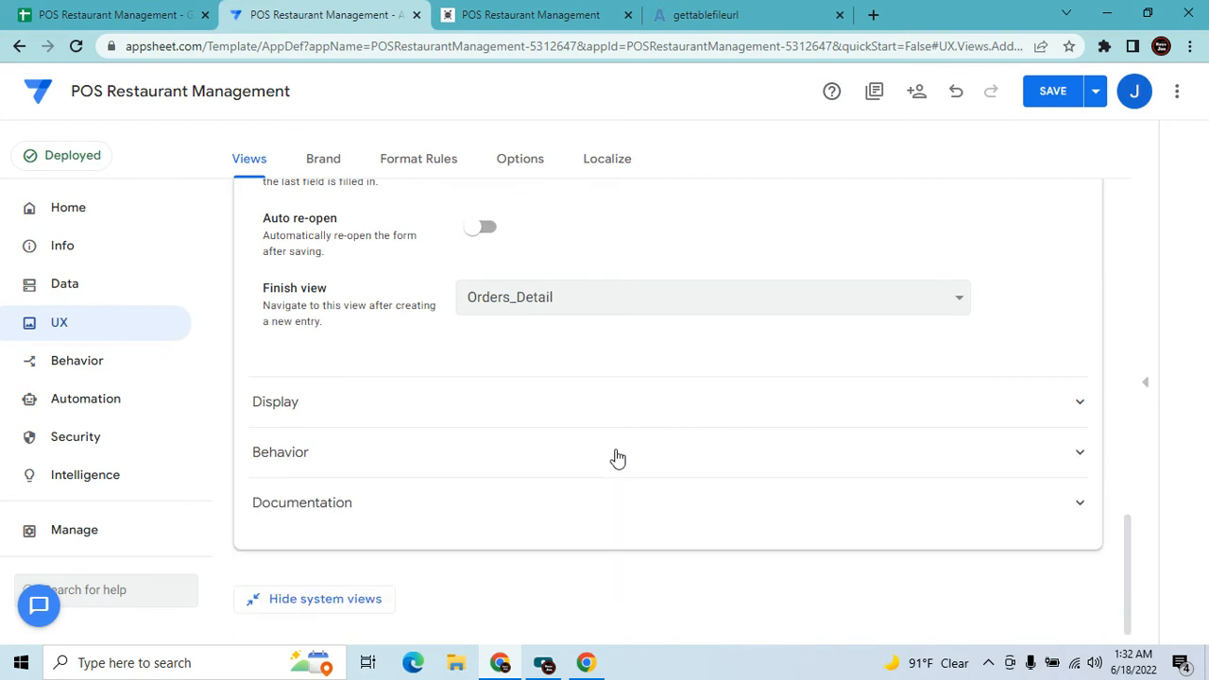
pyautogui.click(617, 458)
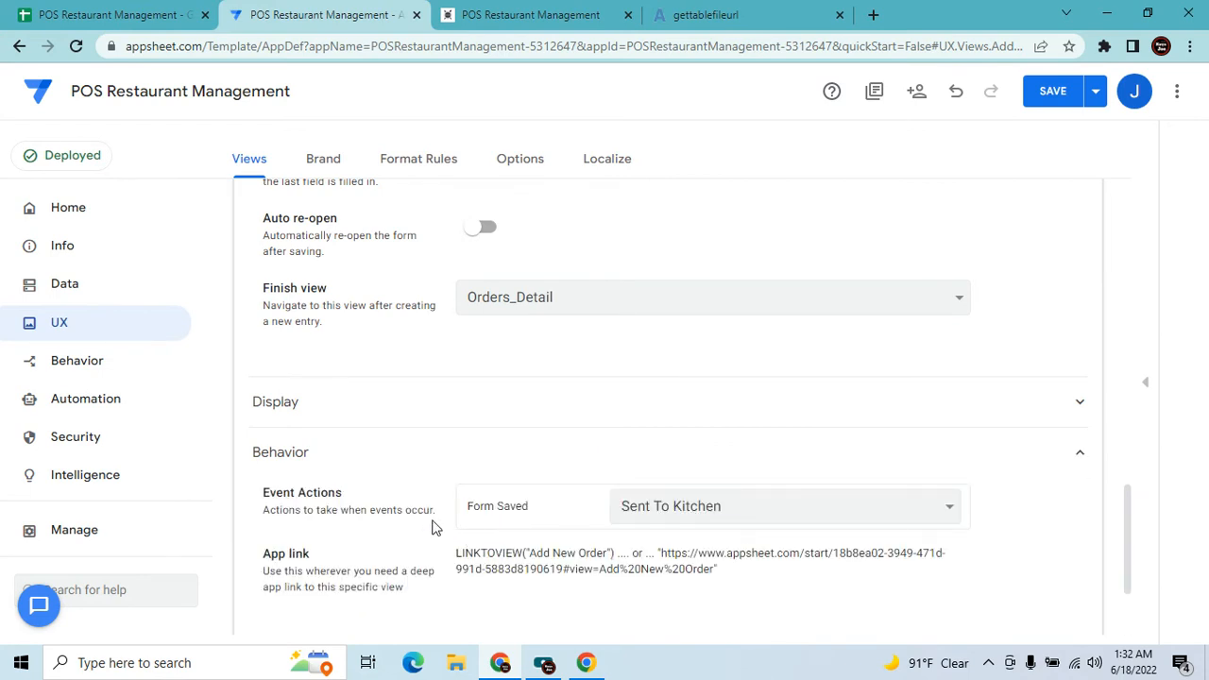
pyautogui.click(776, 511)
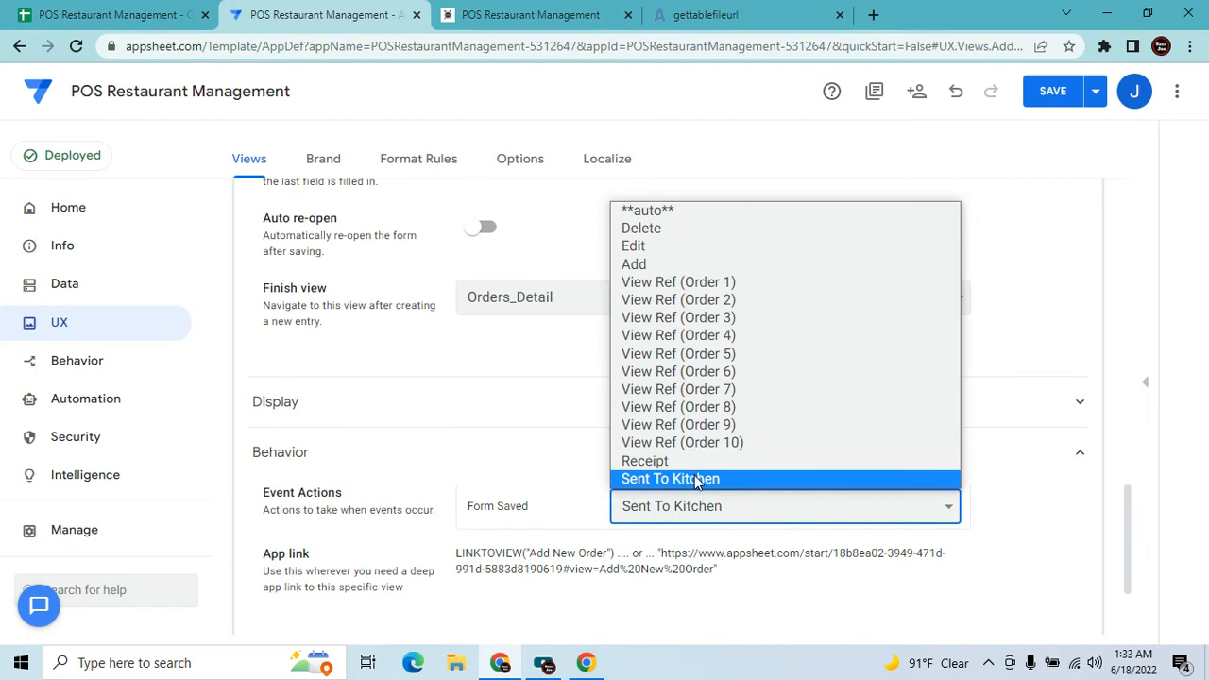
pyautogui.click(537, 473)
pyautogui.click(630, 453)
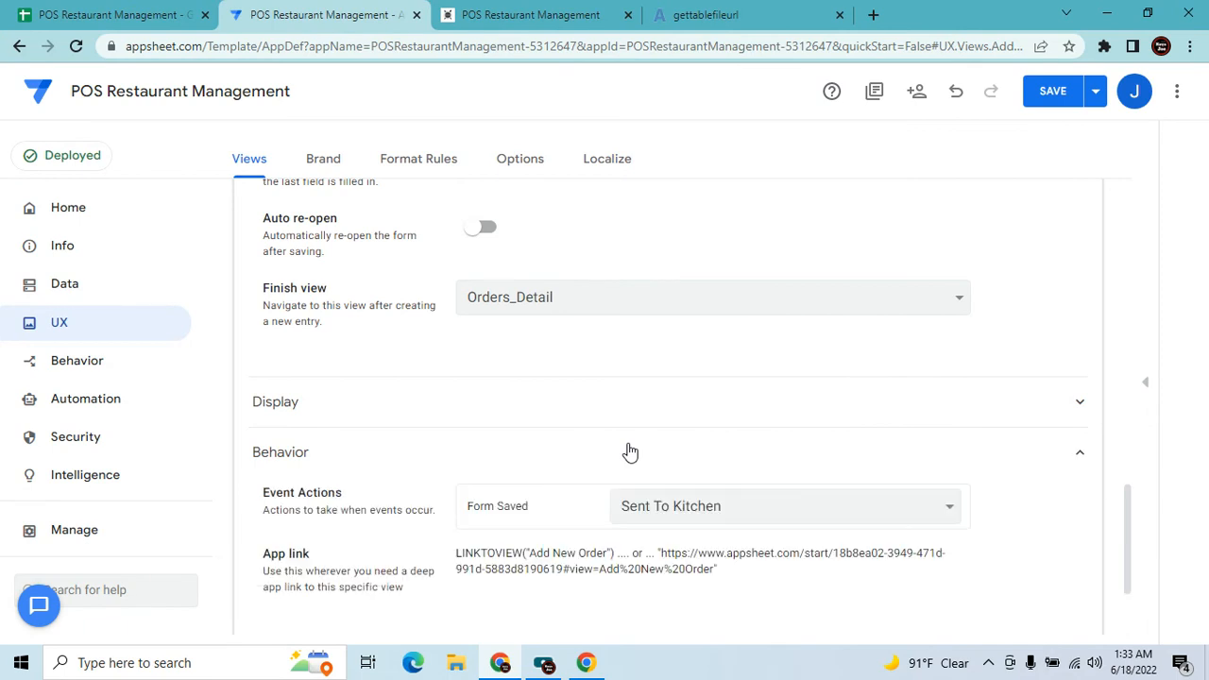
pyautogui.click(737, 528)
pyautogui.click(723, 508)
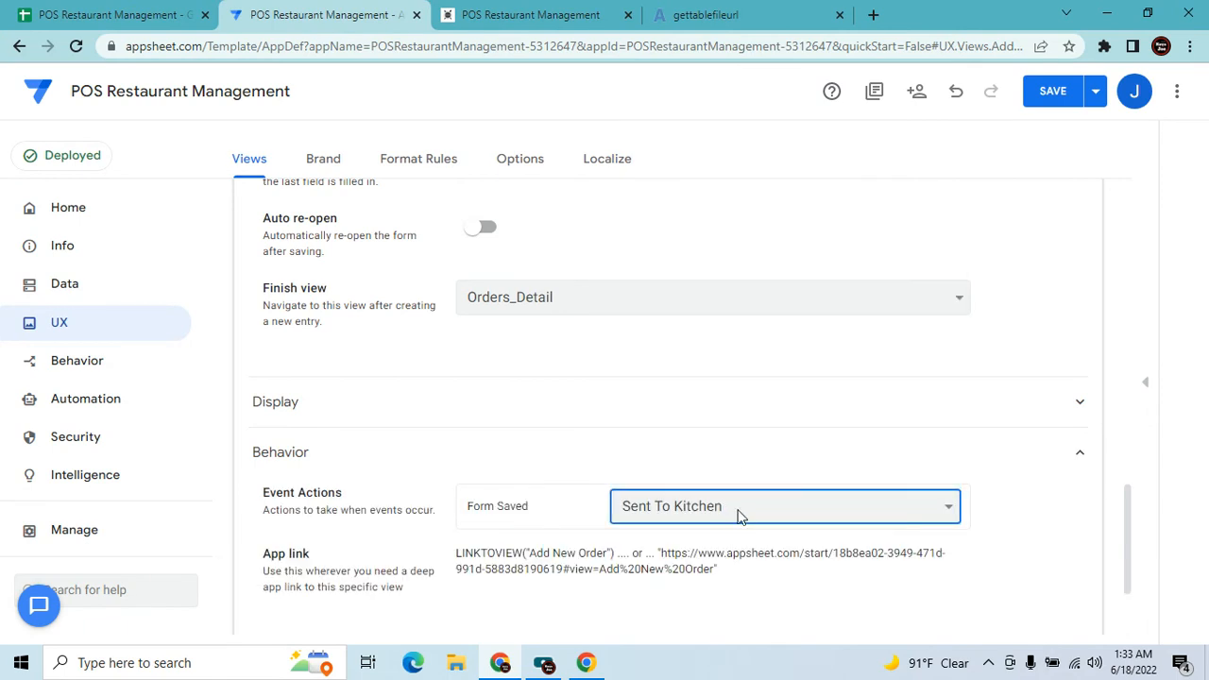
# Switch to the running app and view the Add New Order form and the View Kitchen Orders list.
pyautogui.click(529, 15)
pyautogui.click(608, 619)
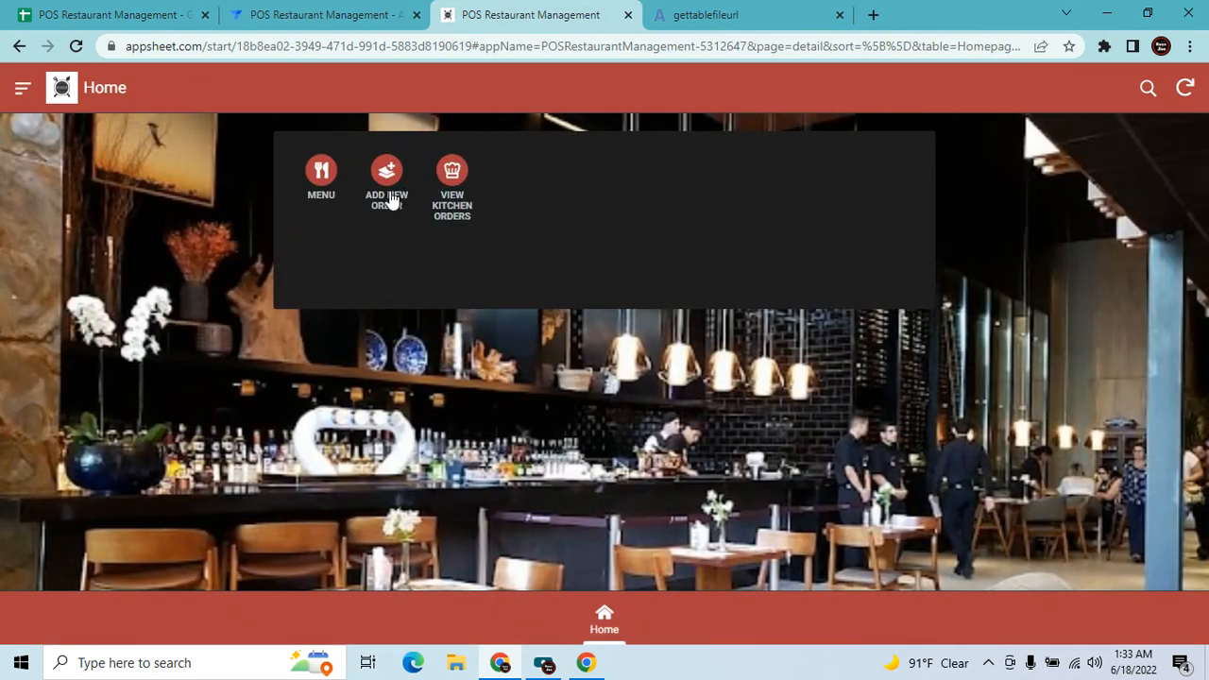
pyautogui.click(389, 189)
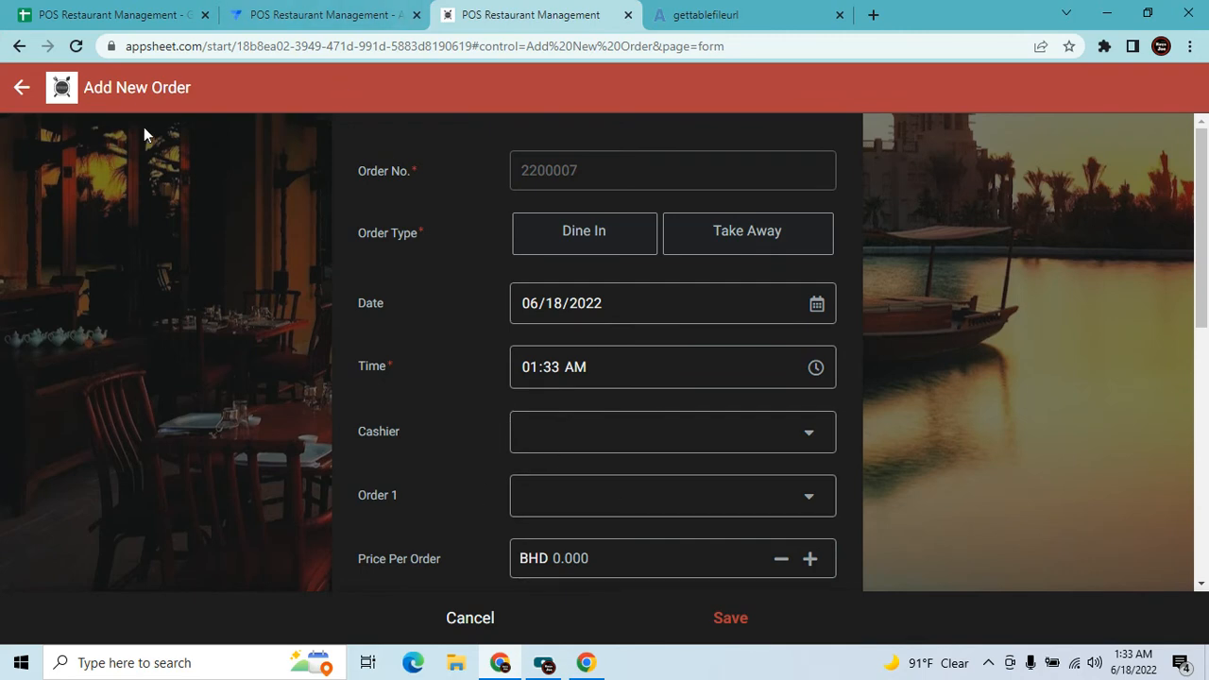
pyautogui.click(22, 87)
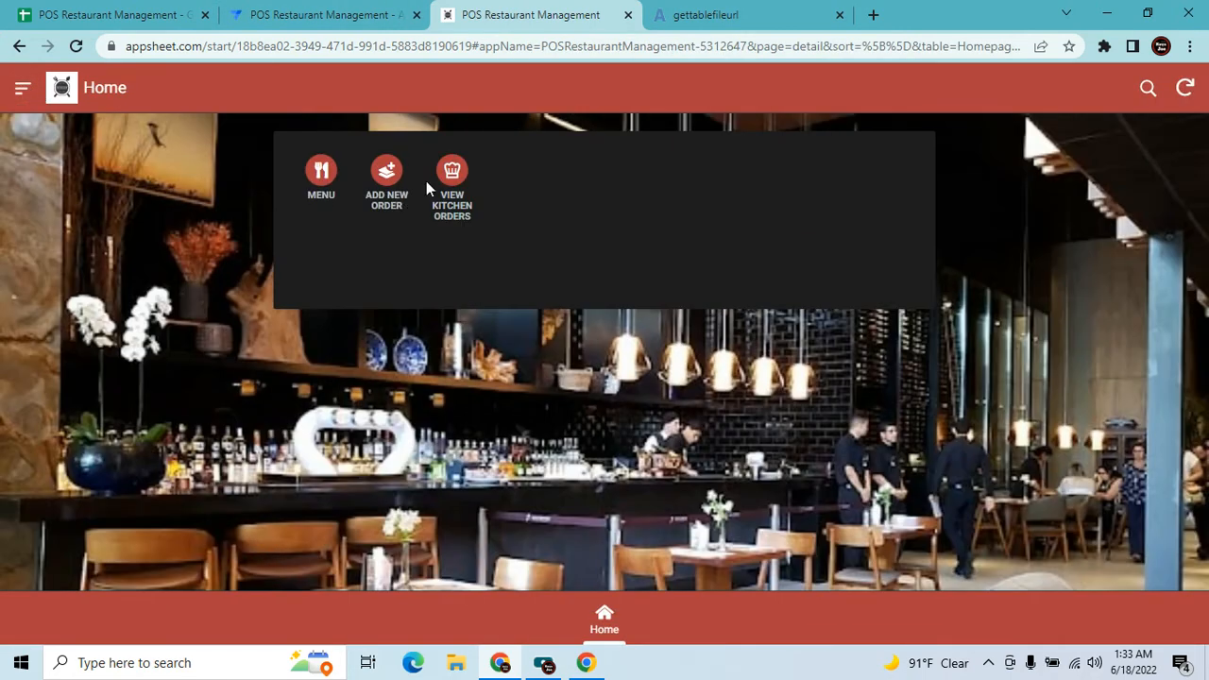
pyautogui.click(453, 189)
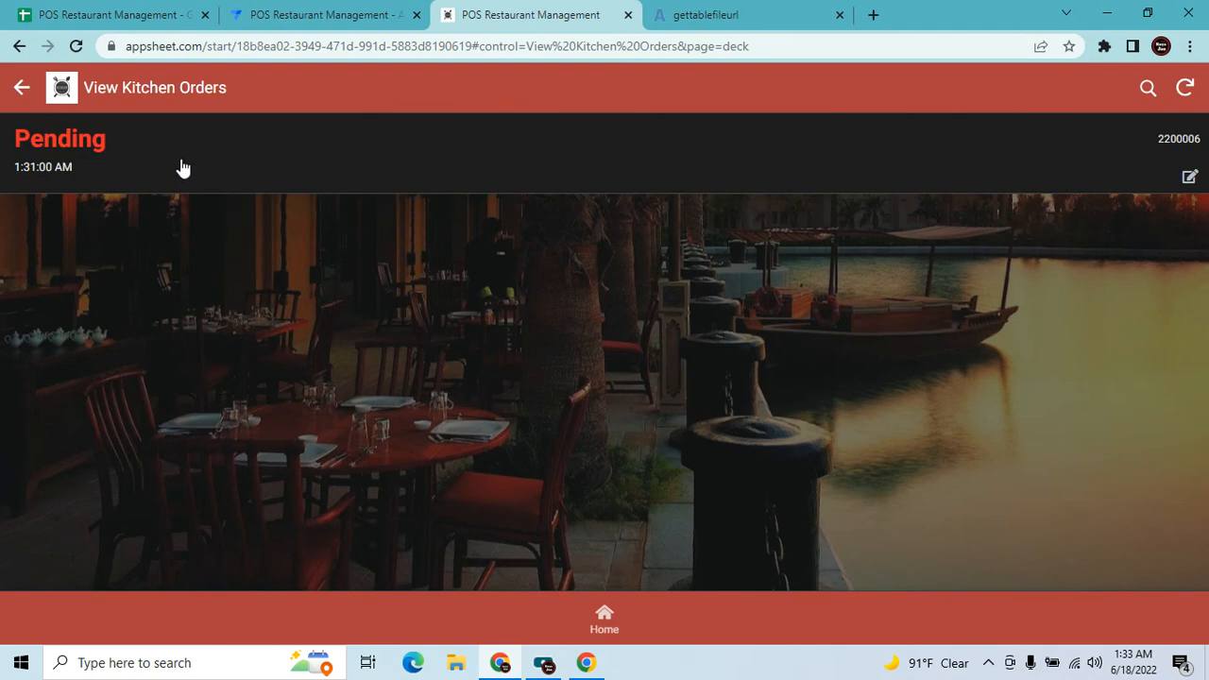
# Return to the app editor, open the list of behavior actions and clear its search filter.
pyautogui.click(317, 15)
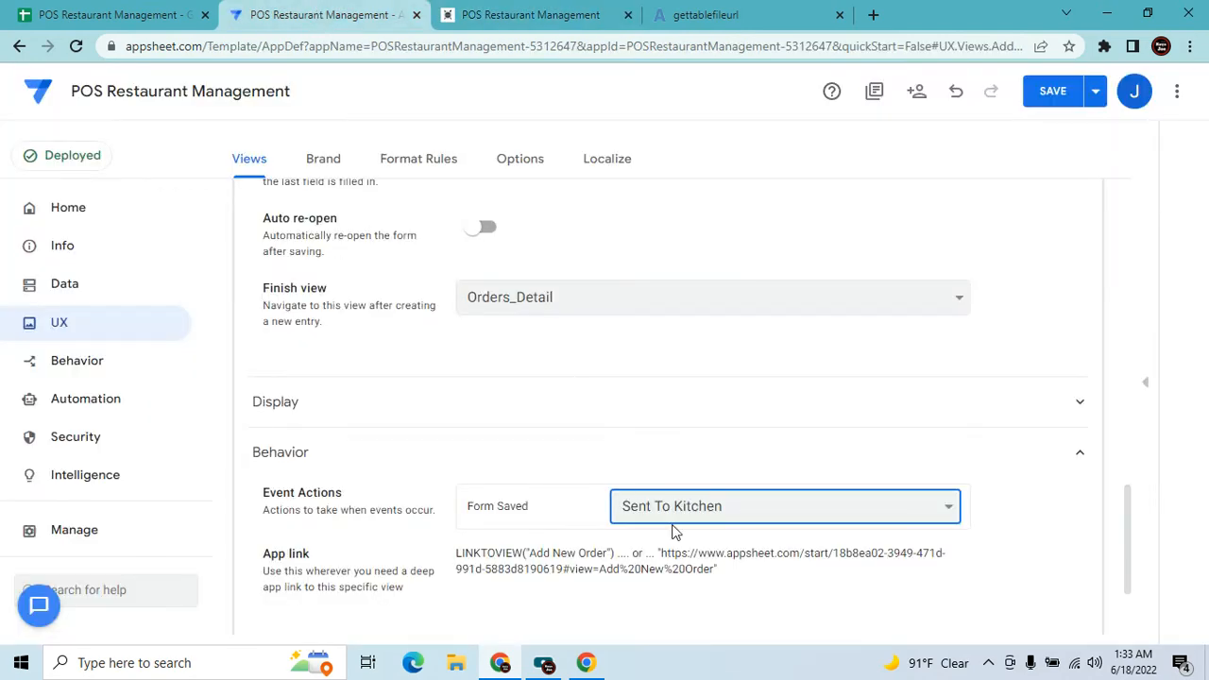
pyautogui.click(81, 368)
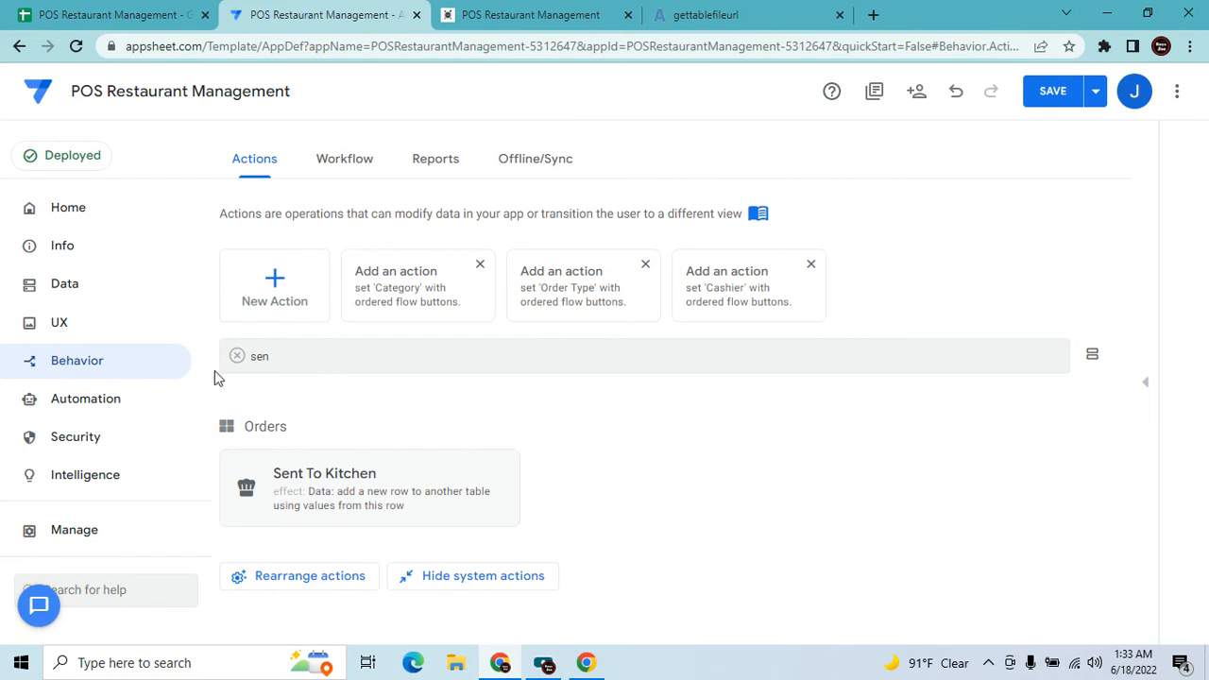
pyautogui.click(235, 358)
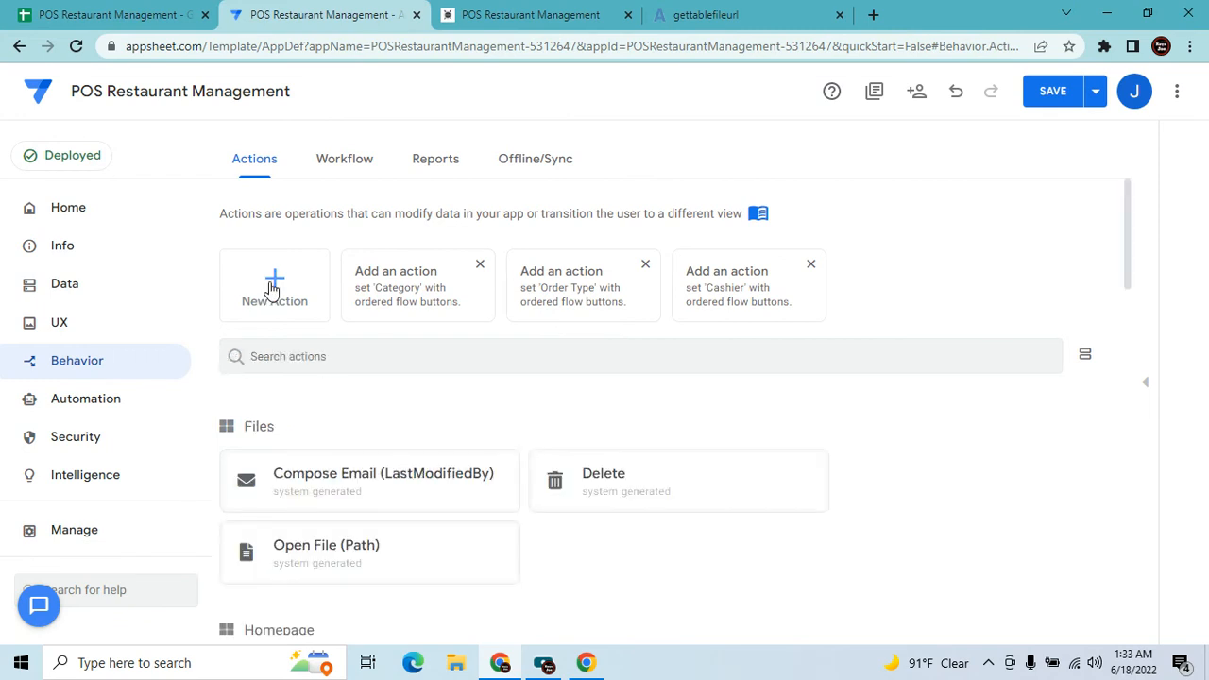
pyautogui.write('send')
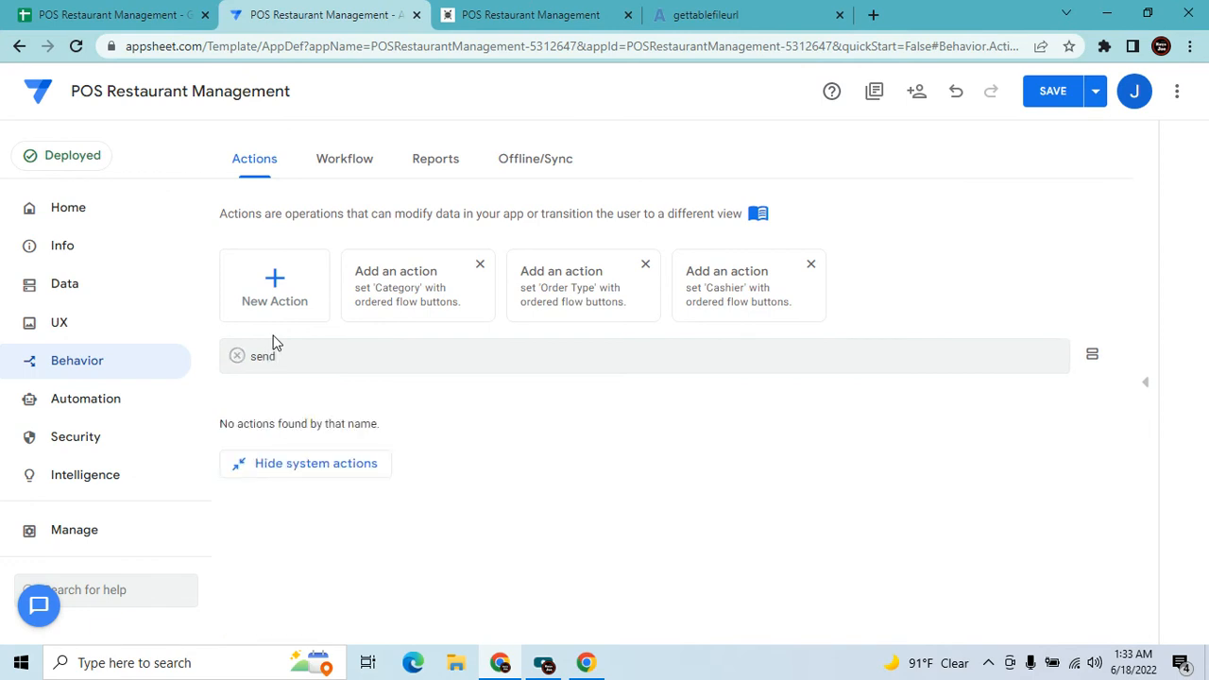
pyautogui.press('BackSpace')
pyautogui.press('BackSpace')
pyautogui.press('BackSpace')
pyautogui.press('BackSpace')
# Search the actions for "kit" and open the Sent To Kitchen action to check which table it applies to.
pyautogui.write('kit')
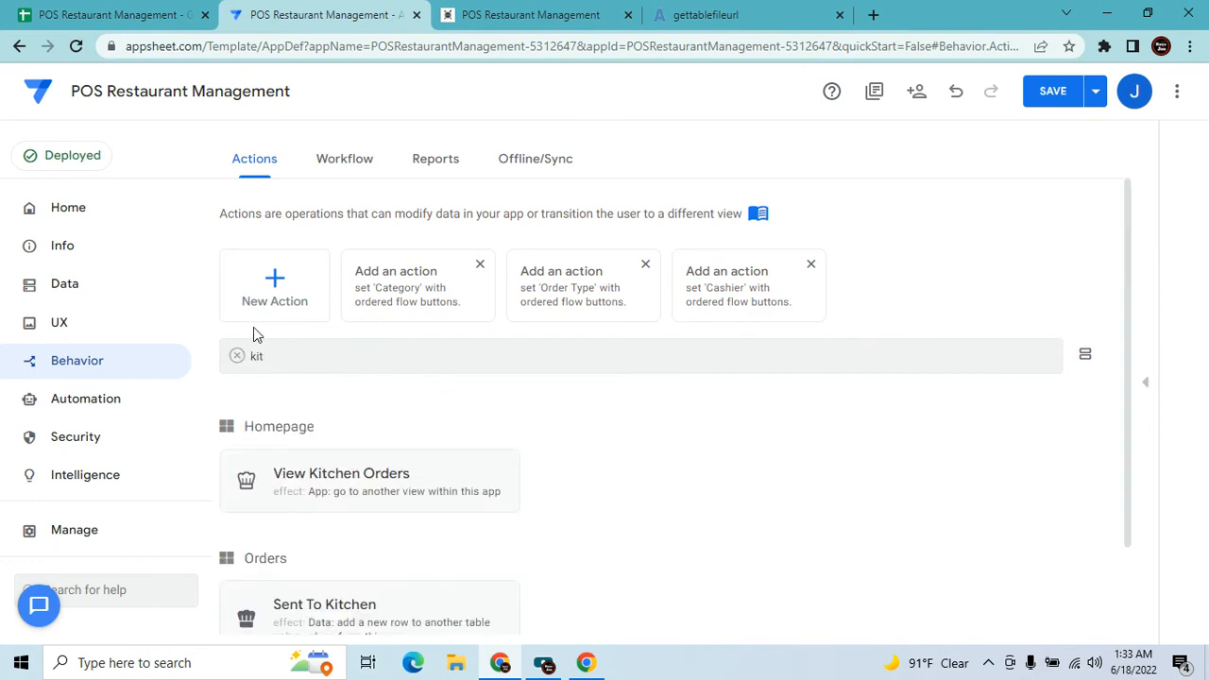
pyautogui.scroll(-1, 413, 525)
pyautogui.click(417, 542)
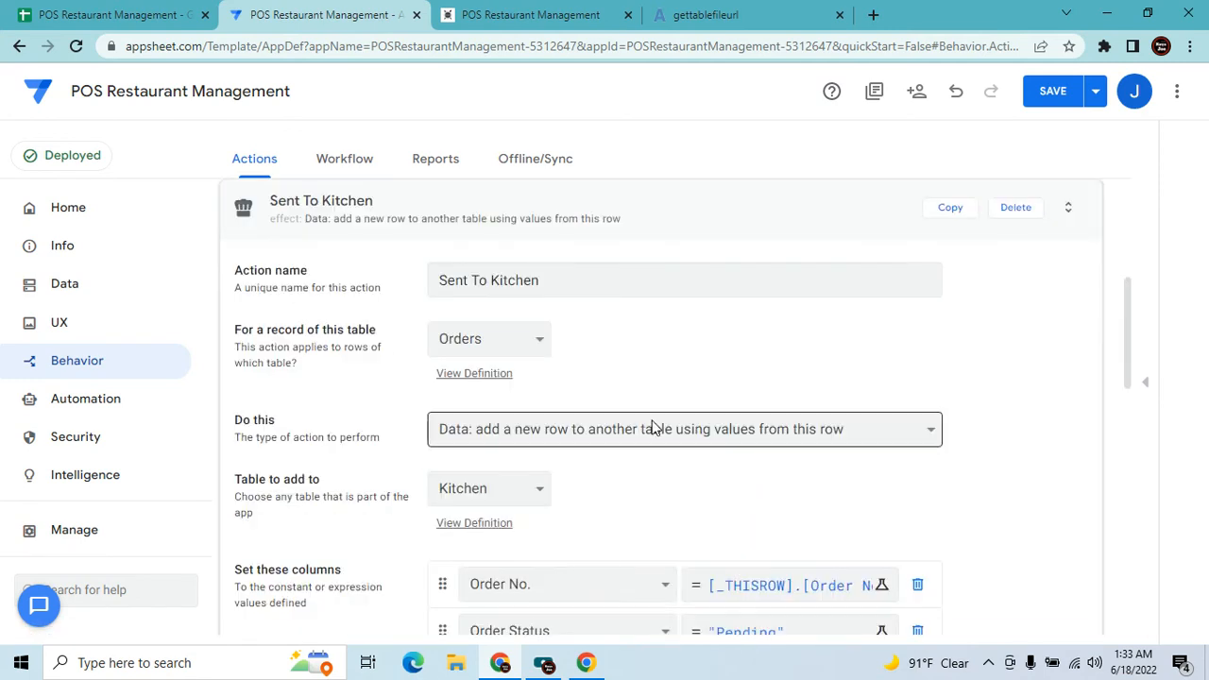
pyautogui.click(529, 342)
pyautogui.click(529, 342)
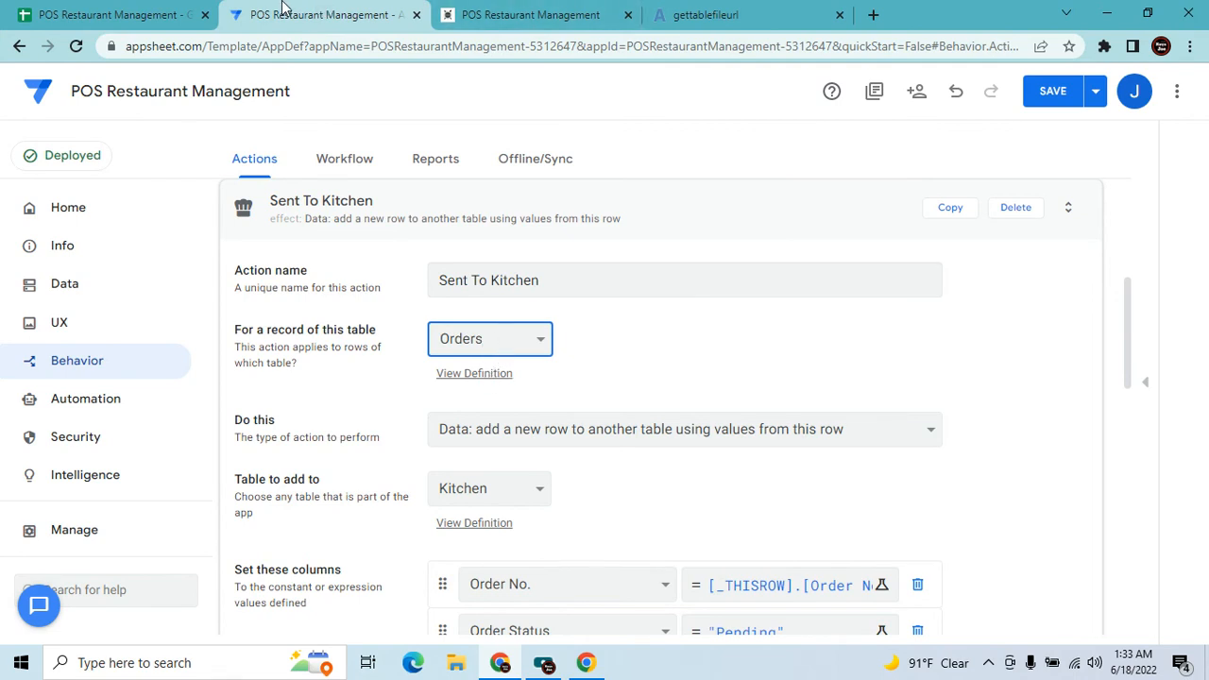
# Look at the Orders sheet in the source spreadsheet and open the Add New Order form in the running app for comparison.
pyautogui.click(118, 14)
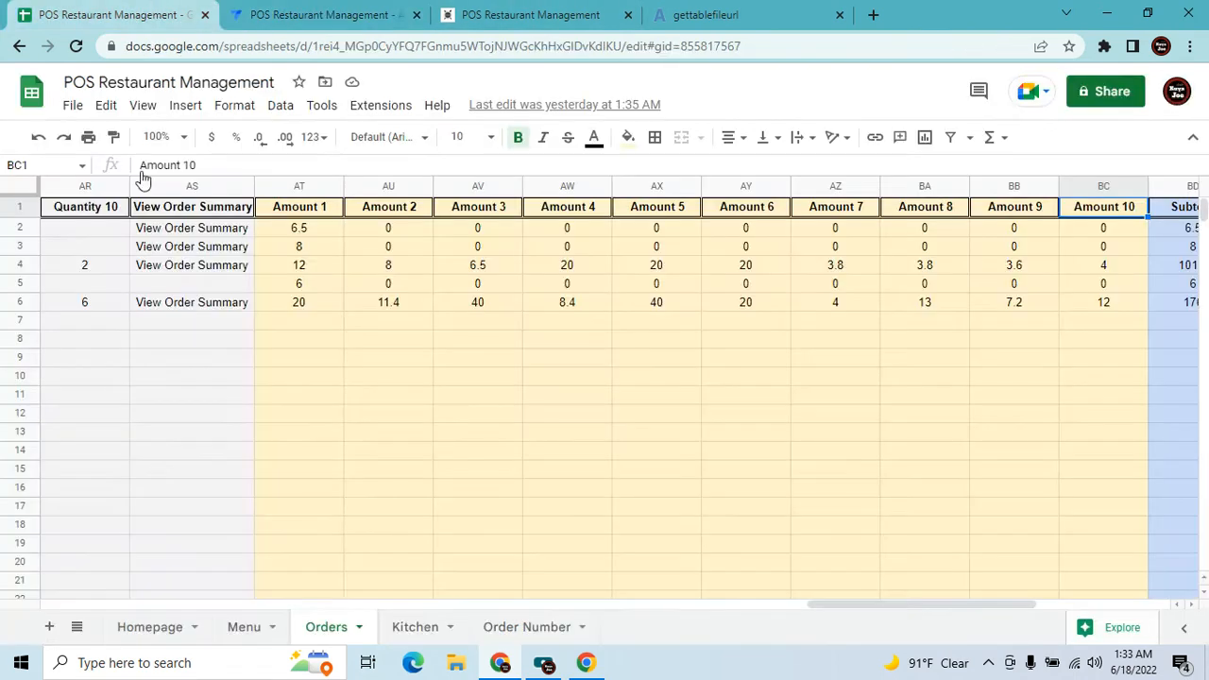
pyautogui.click(321, 490)
pyautogui.click(529, 14)
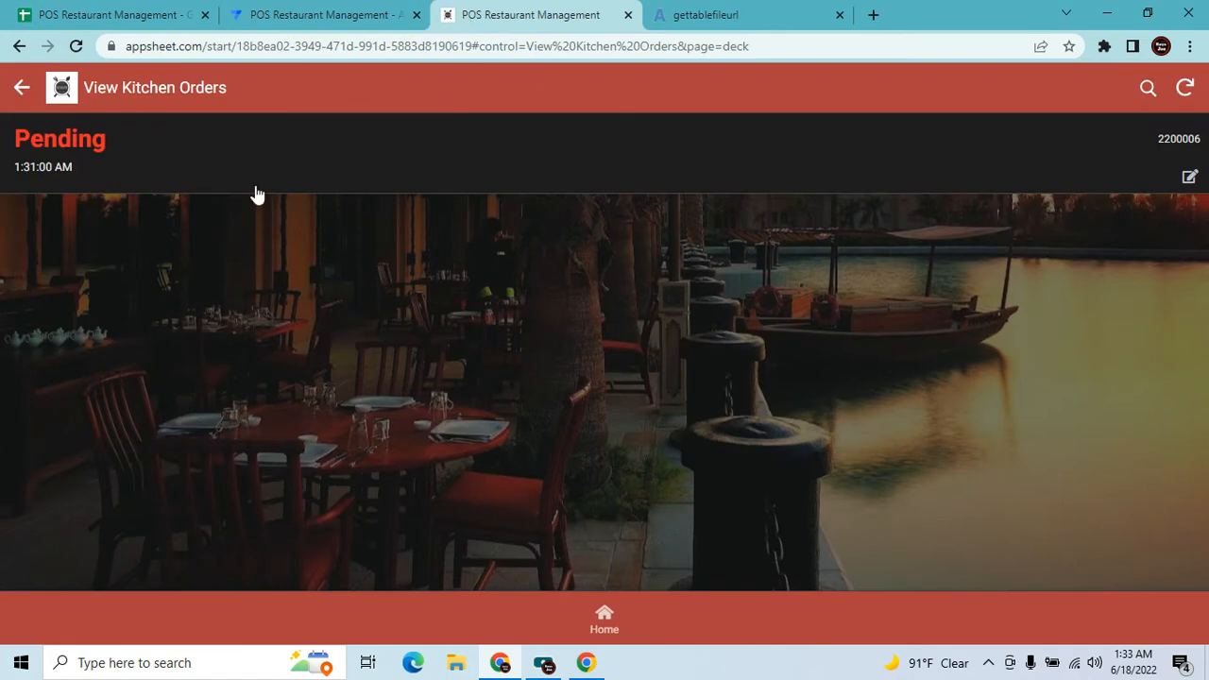
pyautogui.click(605, 616)
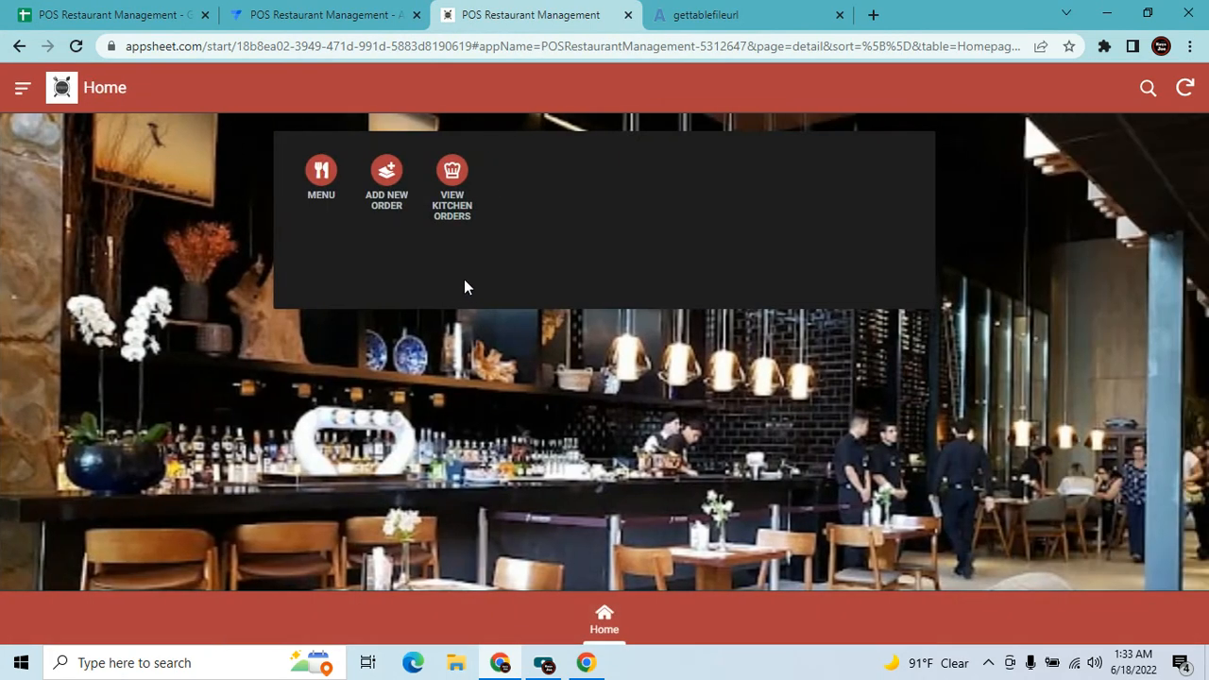
pyautogui.click(387, 172)
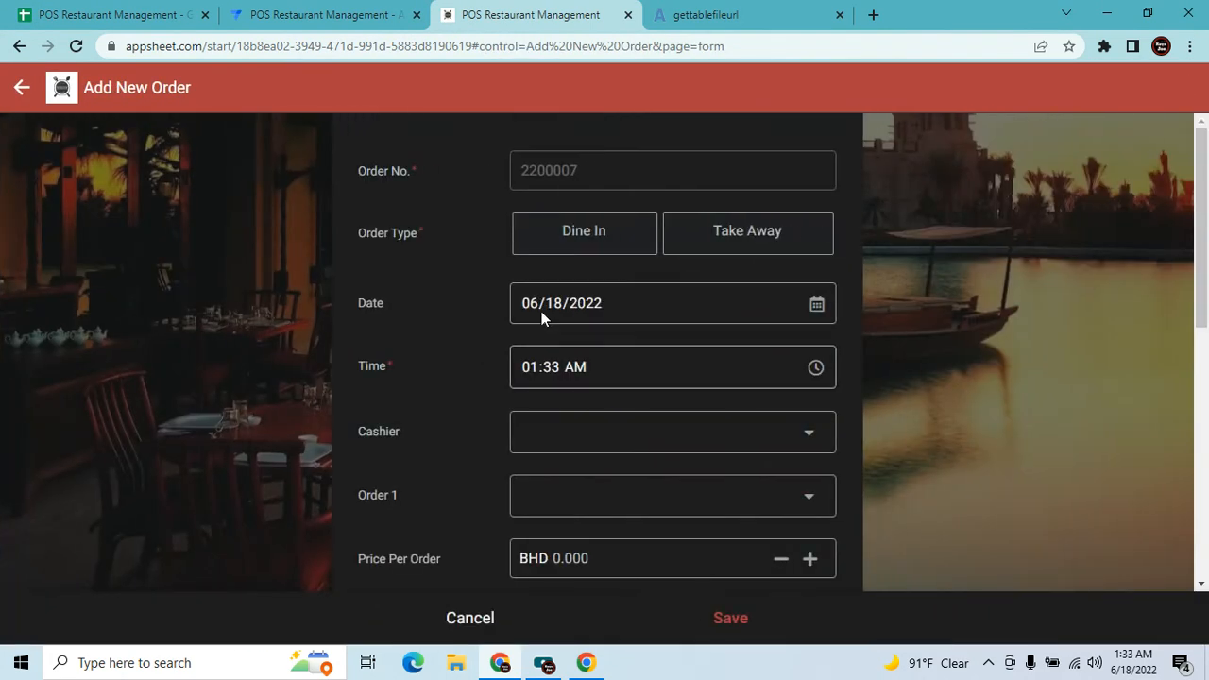
# Return to the app editor and review the Sent To Kitchen action's type options, target table and column settings.
pyautogui.click(321, 14)
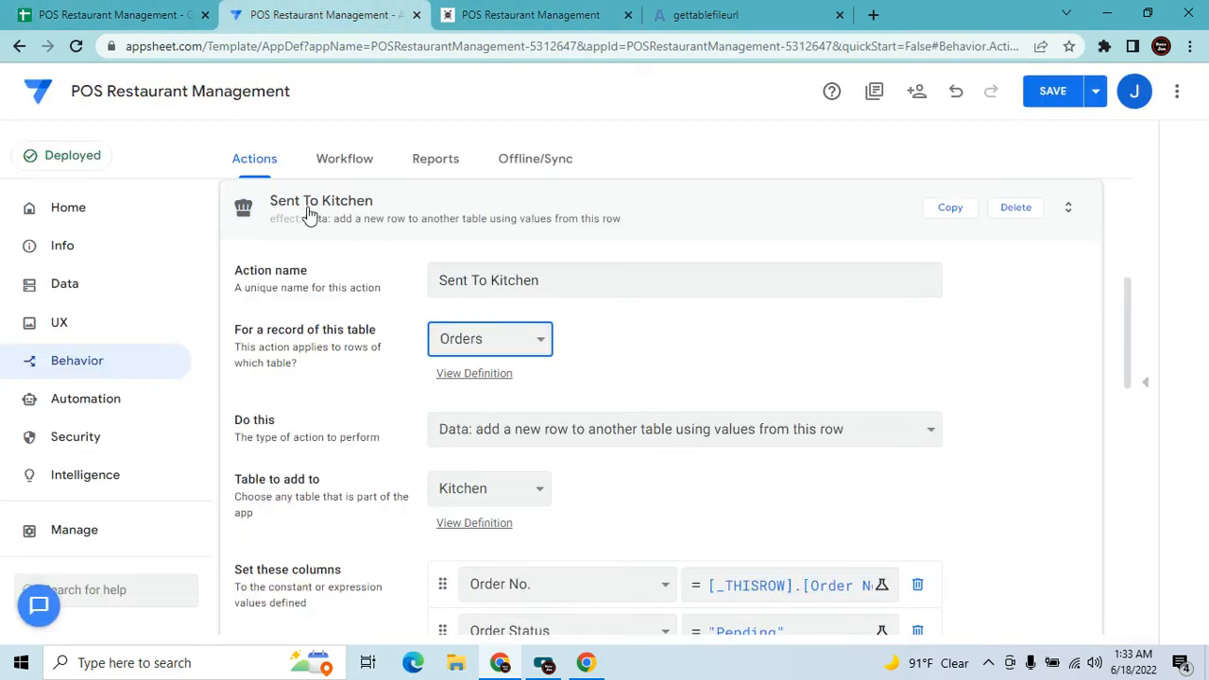
pyautogui.click(874, 427)
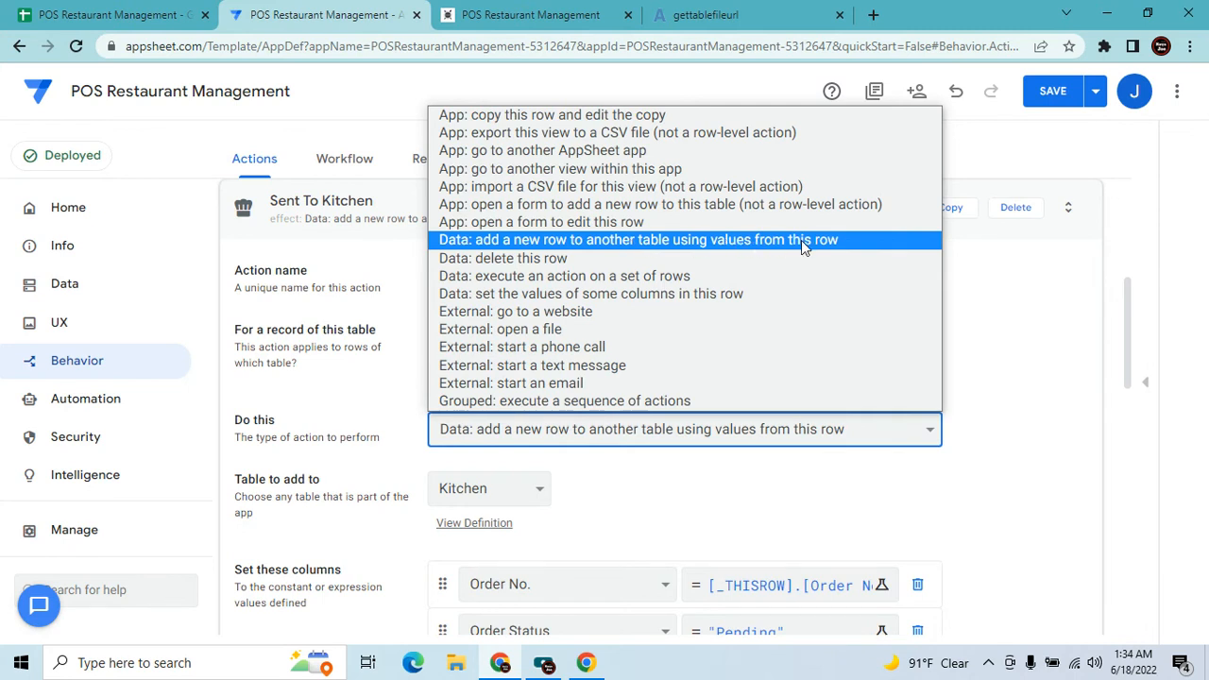
pyautogui.click(1094, 319)
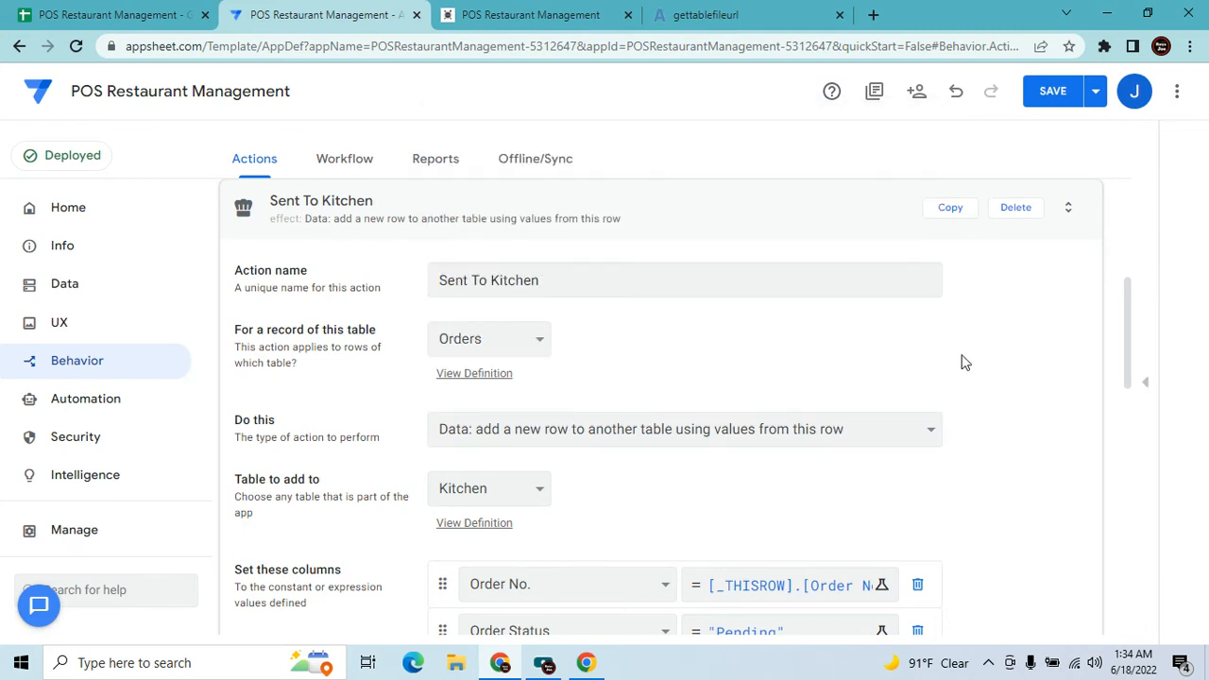
pyautogui.scroll(-1, 965, 362)
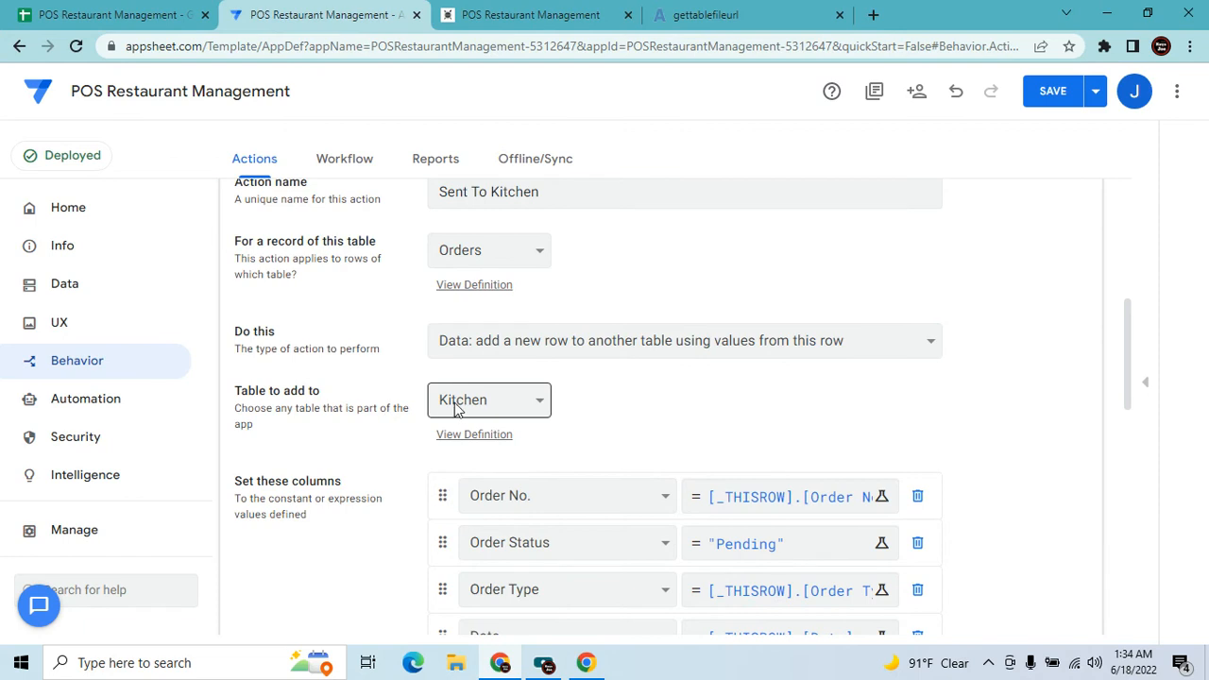
pyautogui.scroll(-2, 823, 416)
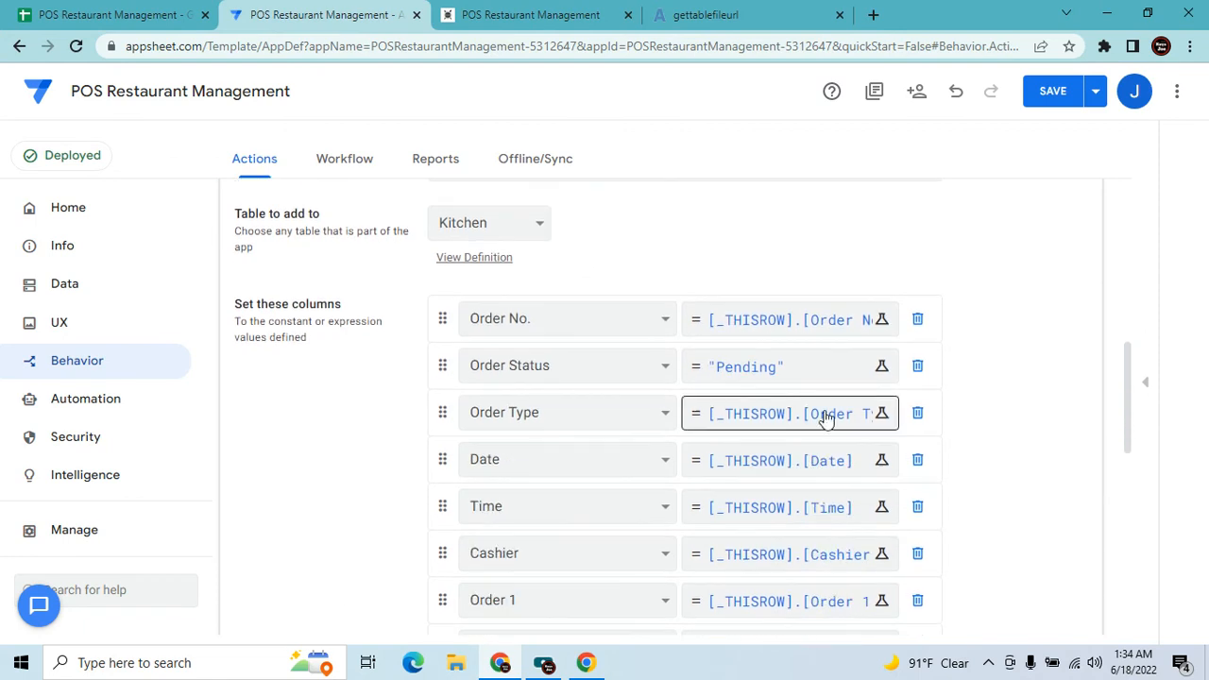
# Check the action's Order No. column setting and set the order type to Dine In in the running app's order form.
pyautogui.click(658, 333)
pyautogui.press('Escape')
pyautogui.hotkey('ctrl', 'Tab')
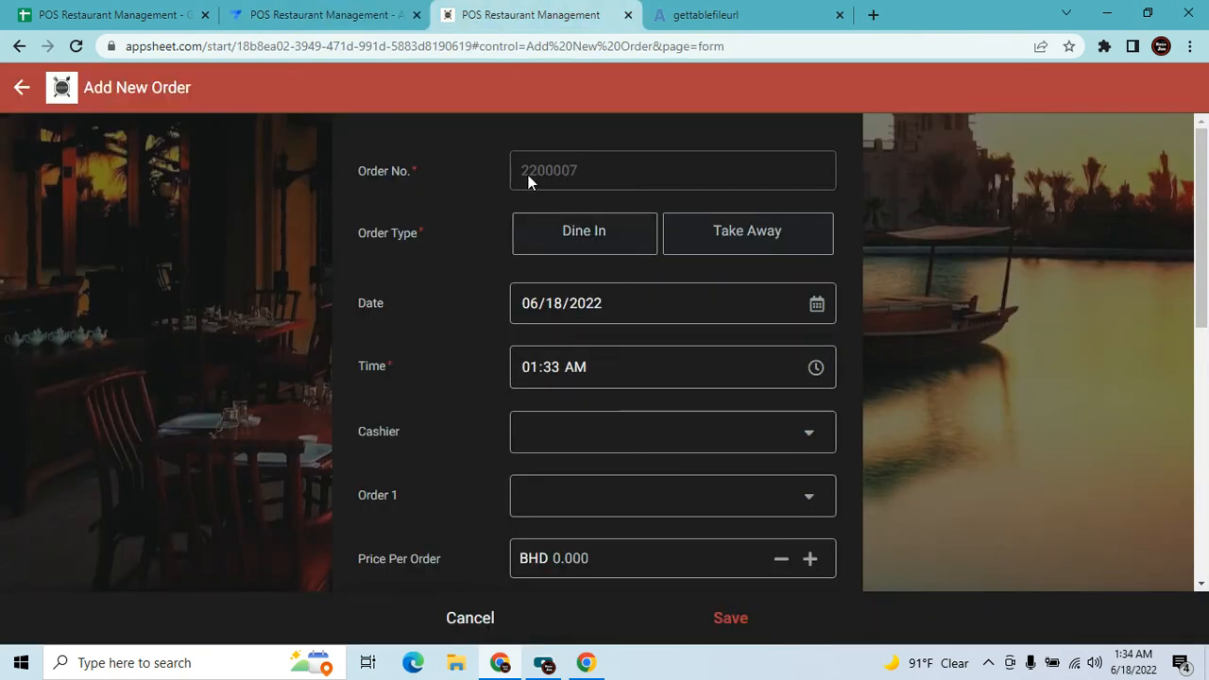
pyautogui.click(596, 234)
# Compare the Sent To Kitchen action's Order Status and Order Type values in the editor with the running app's order form.
pyautogui.click(394, 8)
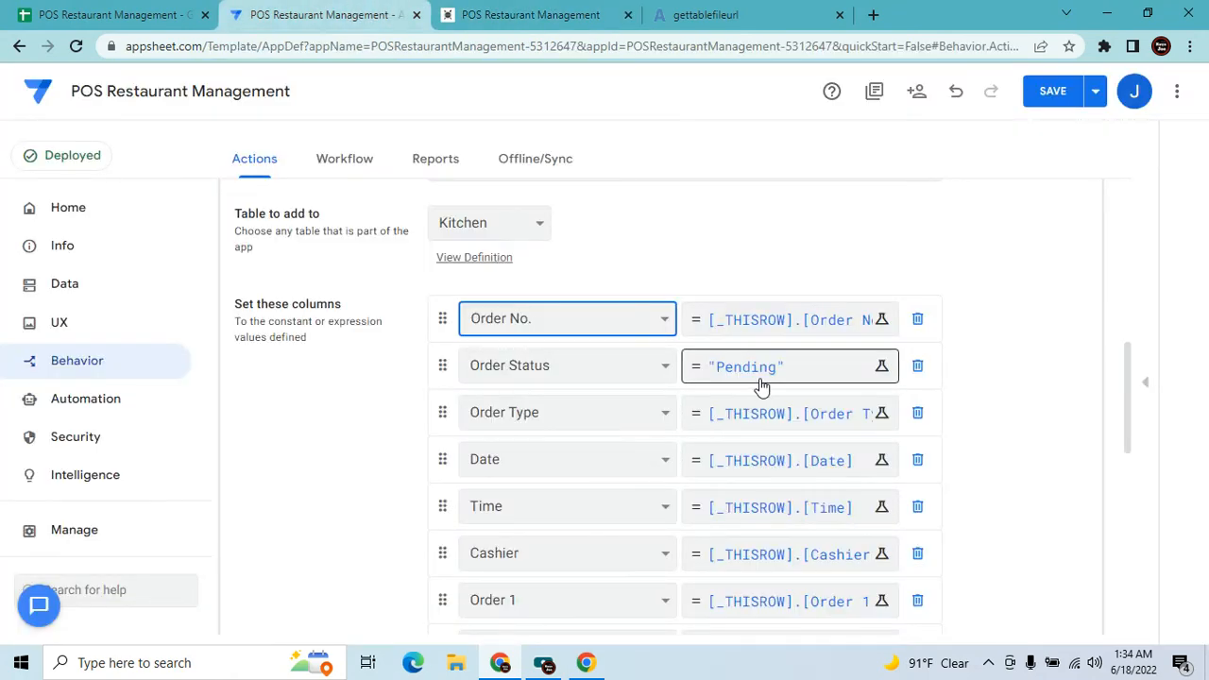
pyautogui.click(477, 11)
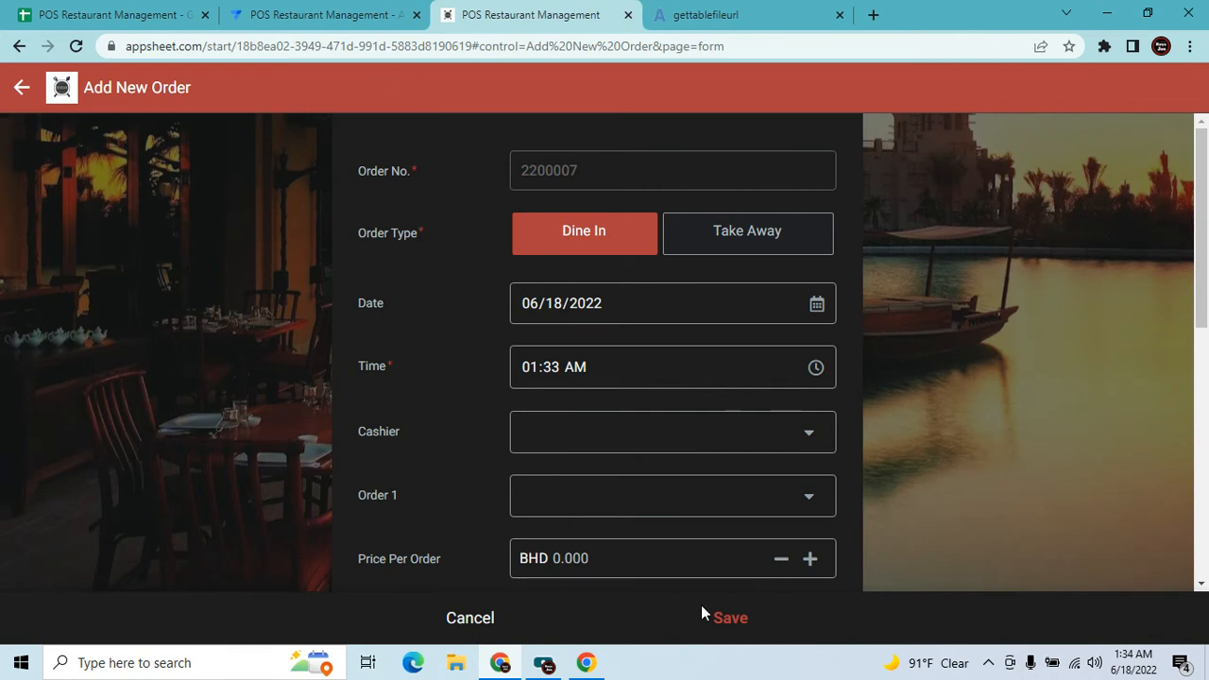
pyautogui.click(394, 9)
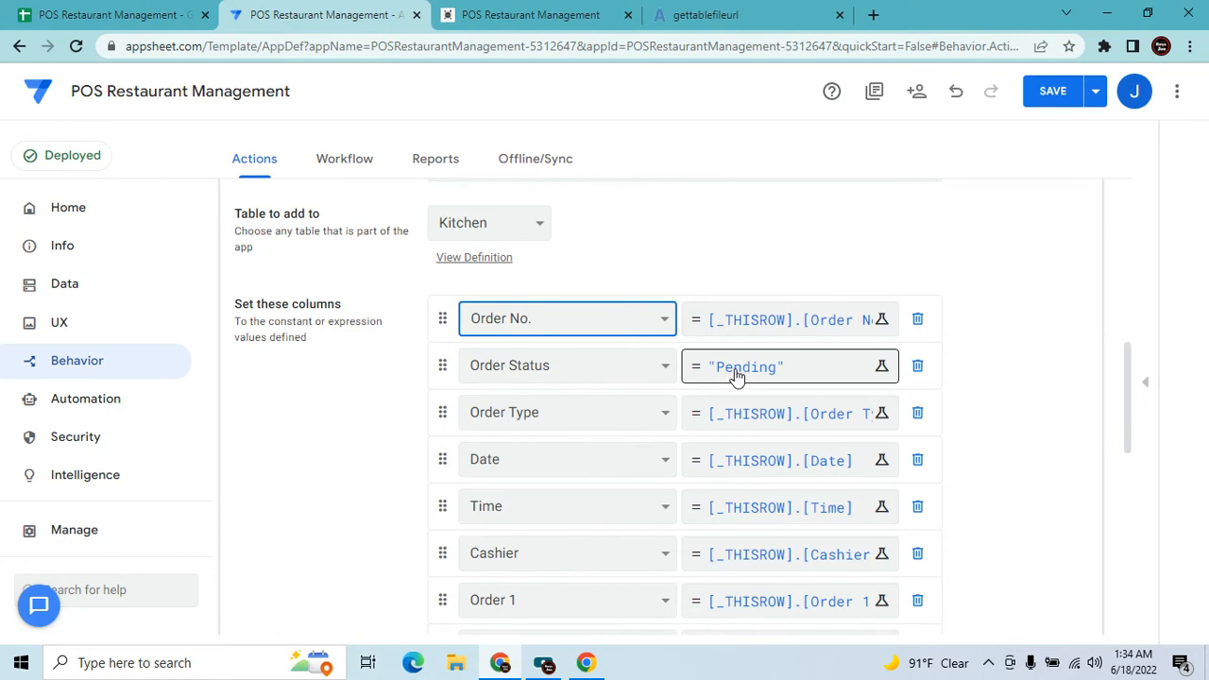
pyautogui.click(515, 11)
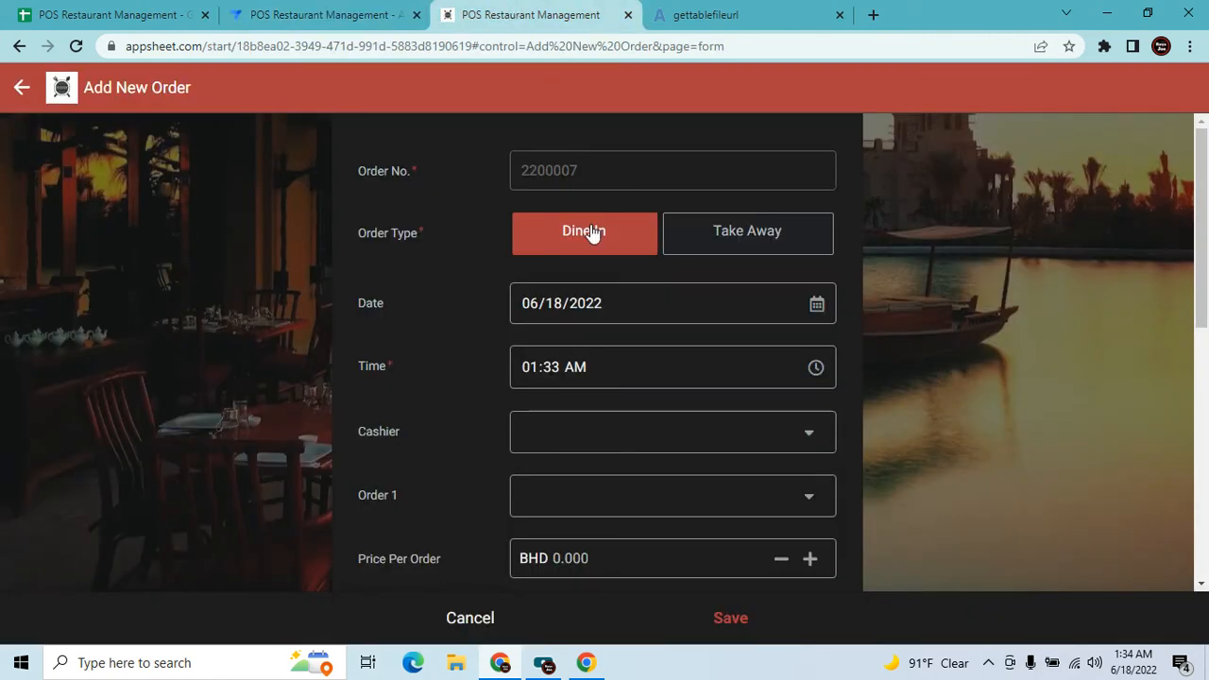
pyautogui.click(373, 14)
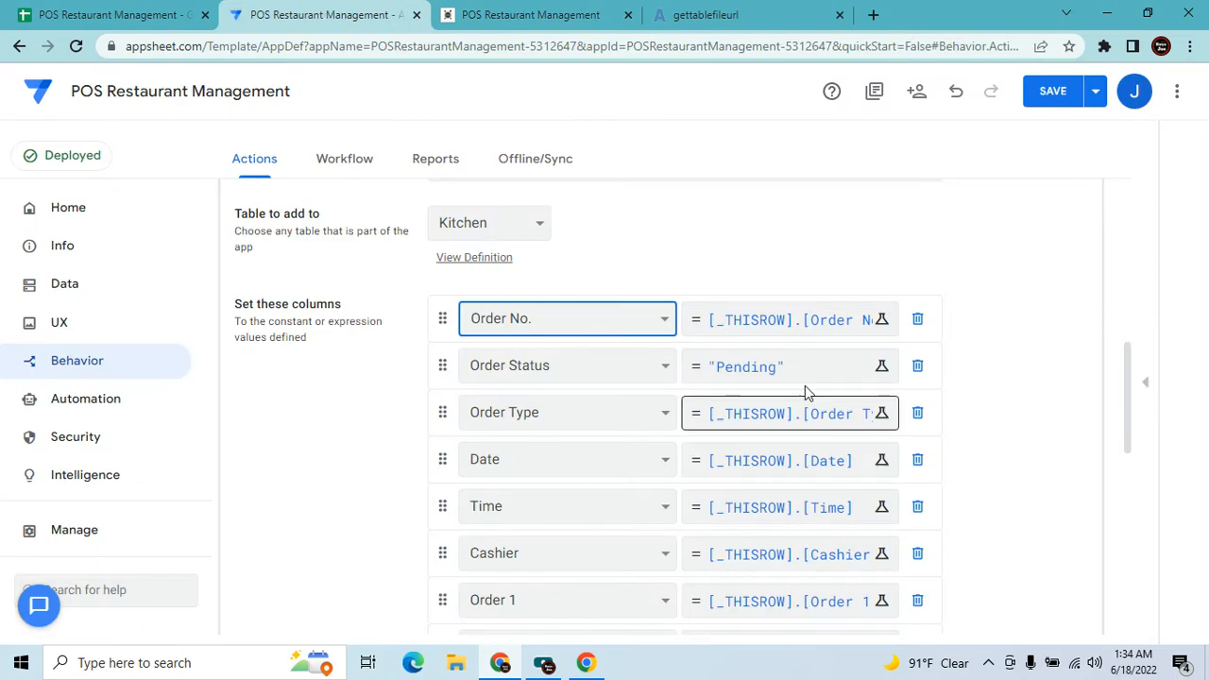
# Inspect the expressions set for the Order No. and Order 10 columns and close each without editing.
pyautogui.click(803, 320)
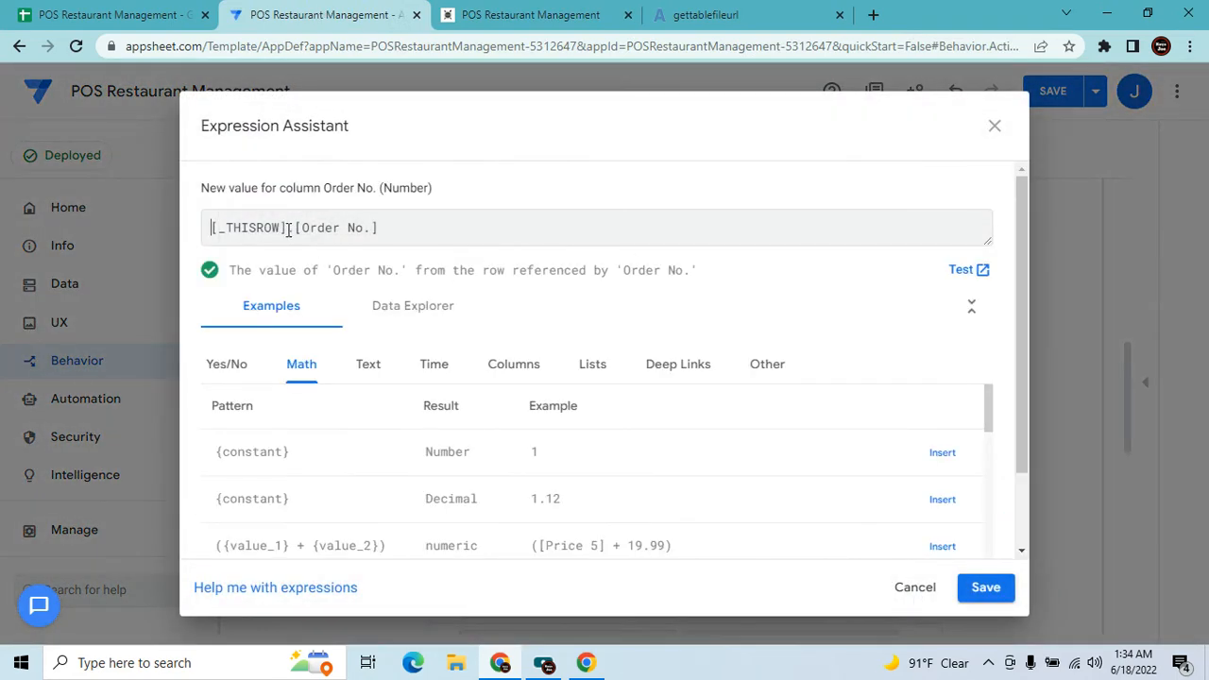
pyautogui.click(995, 128)
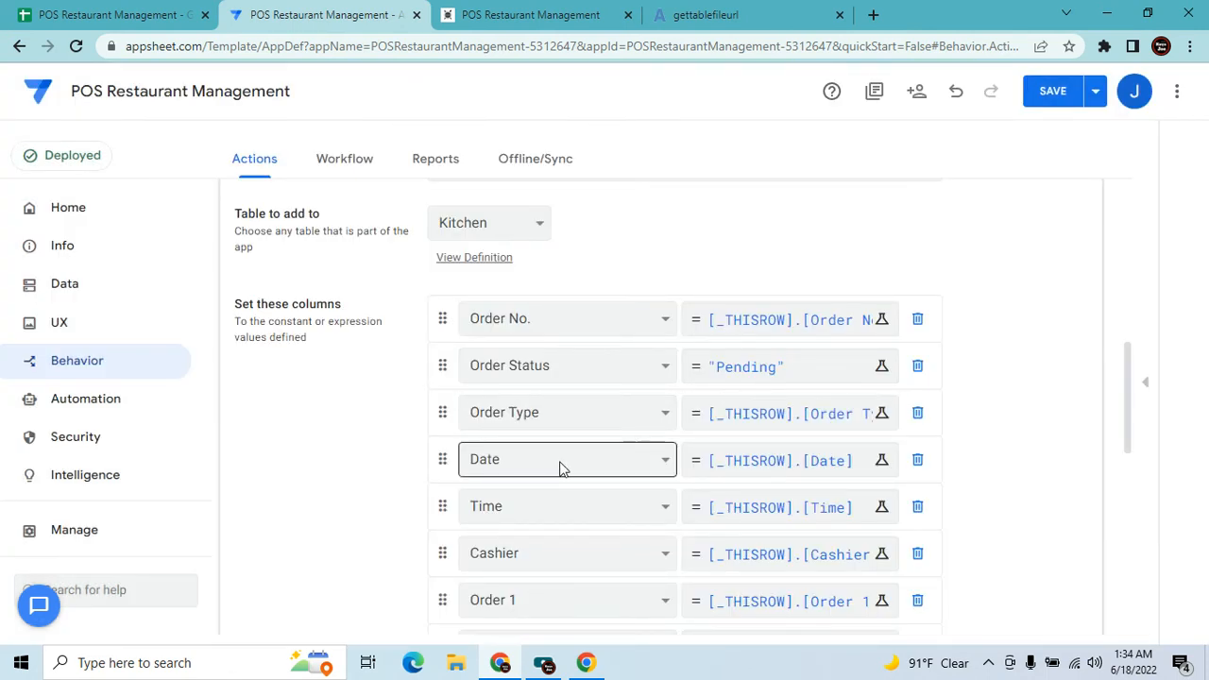
pyautogui.scroll(-5, 950, 480)
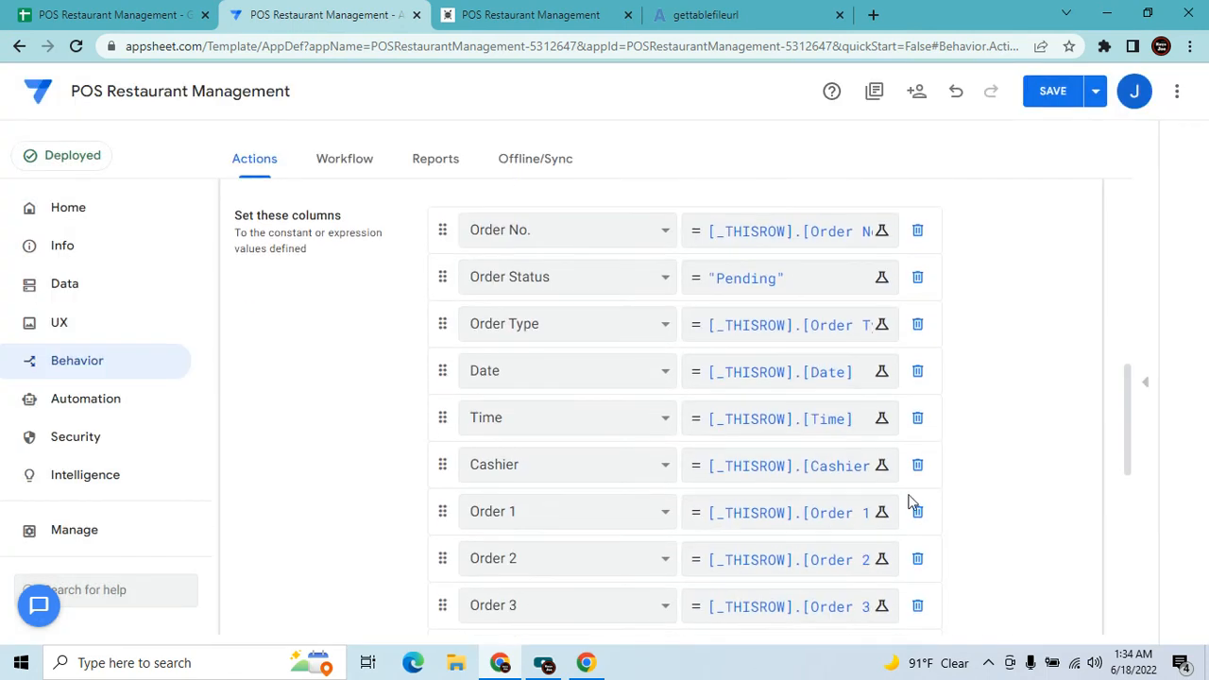
pyautogui.scroll(-1, 894, 511)
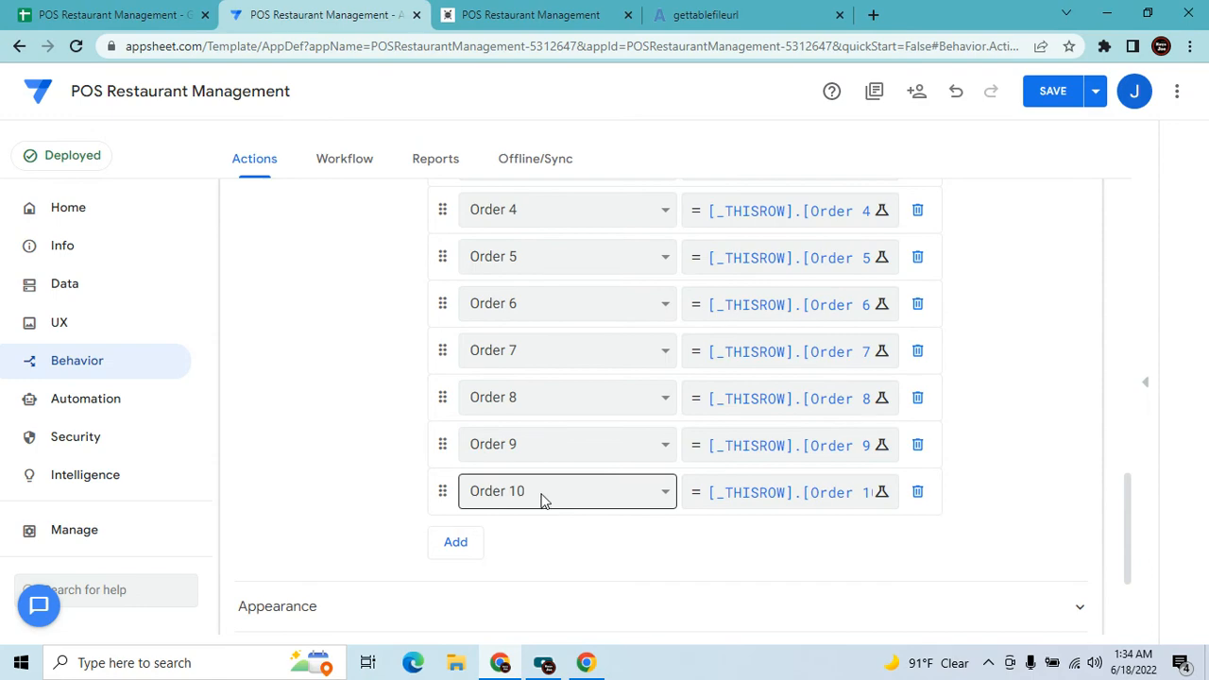
pyautogui.click(804, 493)
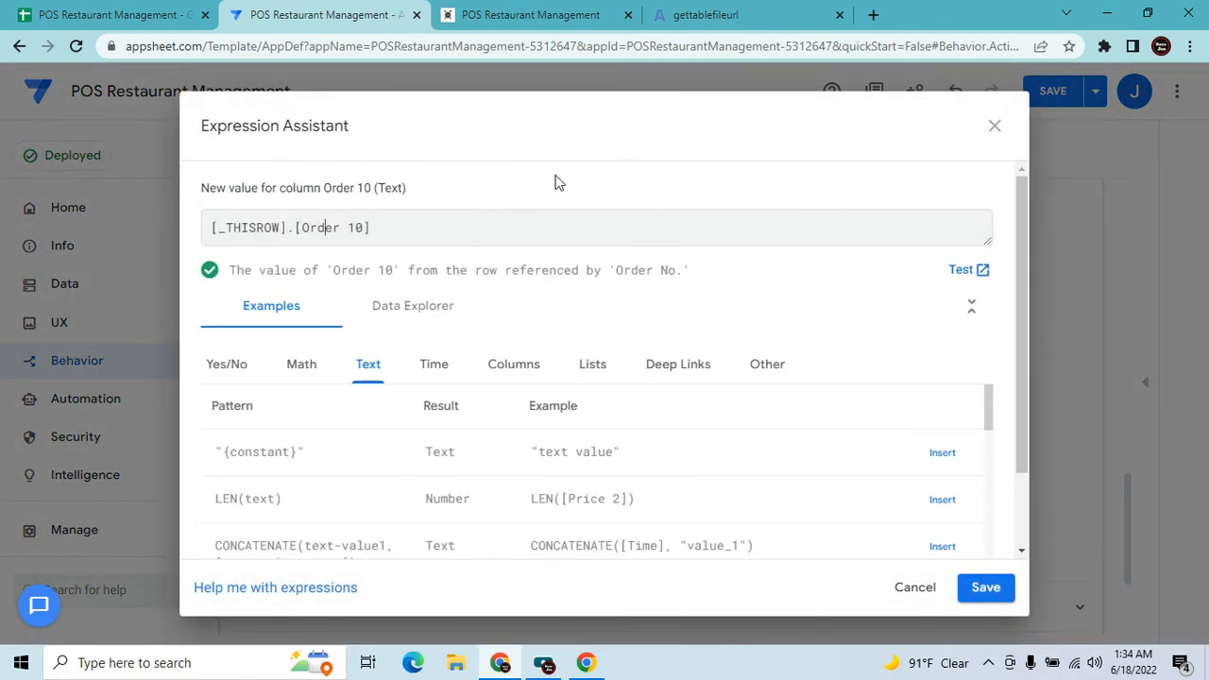
pyautogui.click(995, 127)
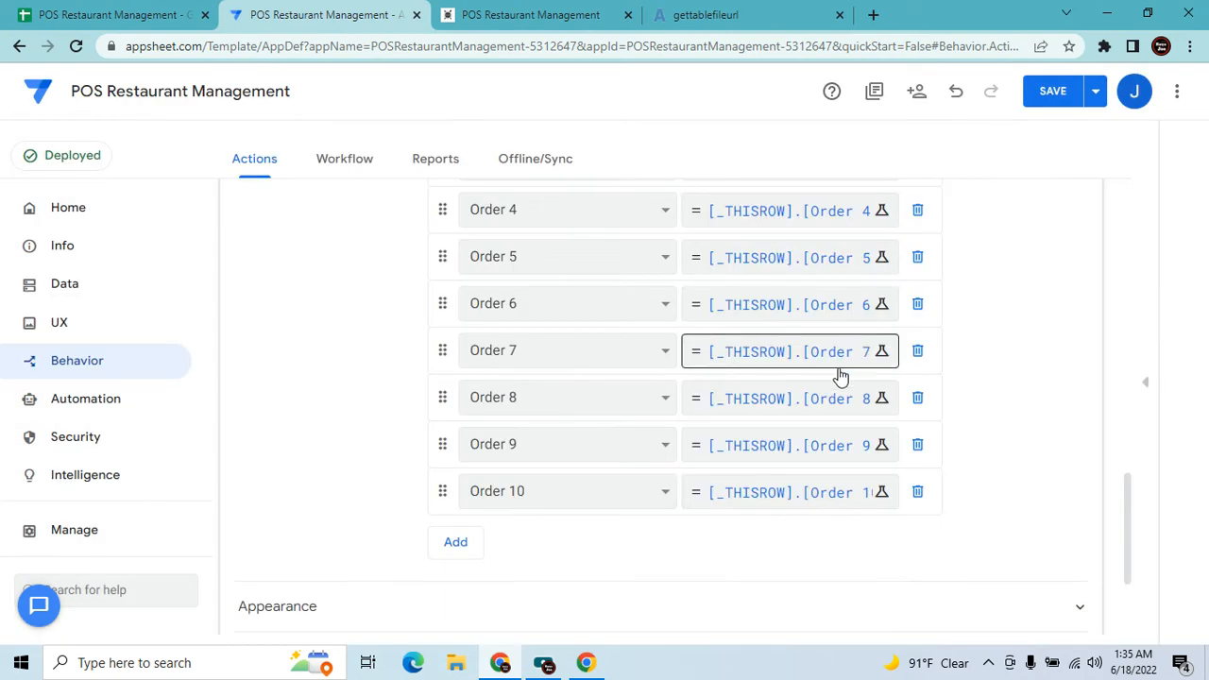
# Expand the Sent To Kitchen action's Appearance settings and review its display name, icon and prominence.
pyautogui.scroll(-2, 840, 375)
pyautogui.click(654, 430)
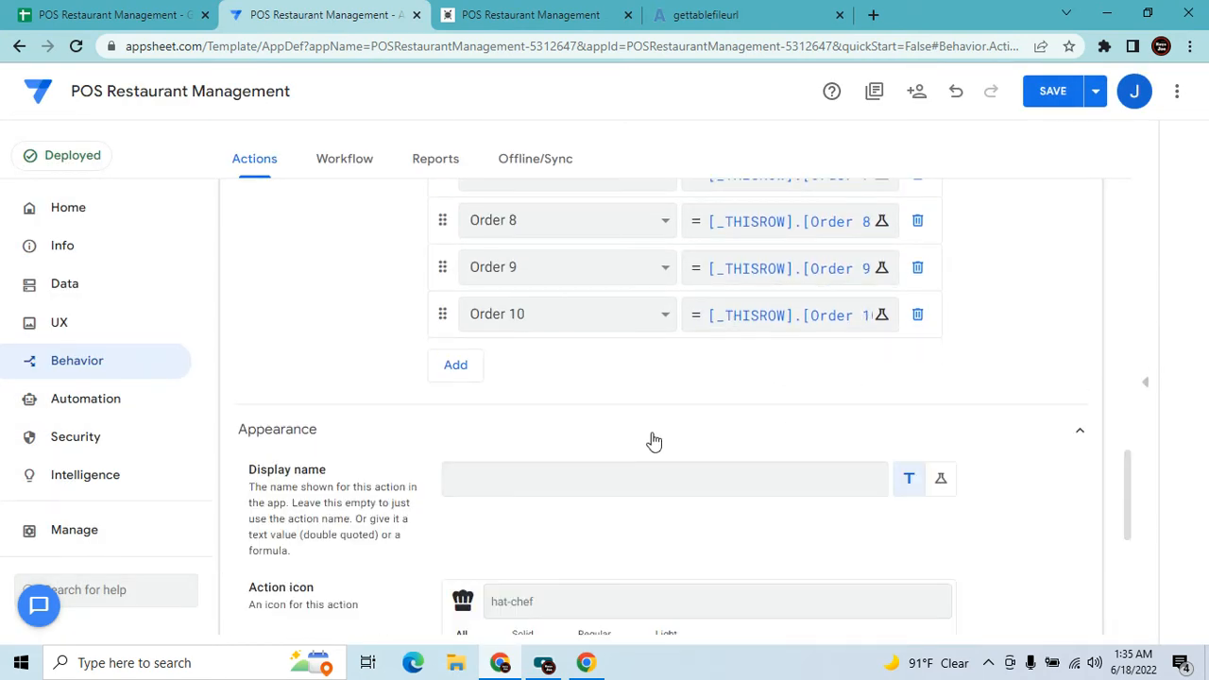
pyautogui.scroll(-2, 654, 441)
pyautogui.scroll(-3, 557, 364)
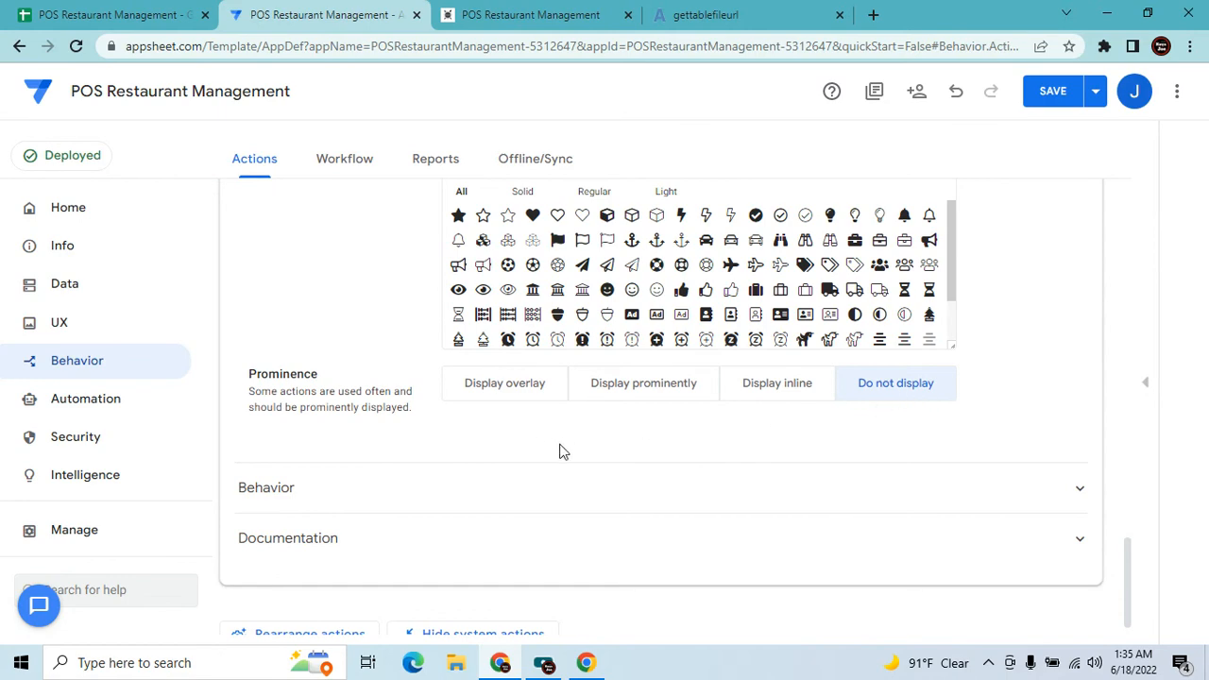
pyautogui.scroll(5, 599, 478)
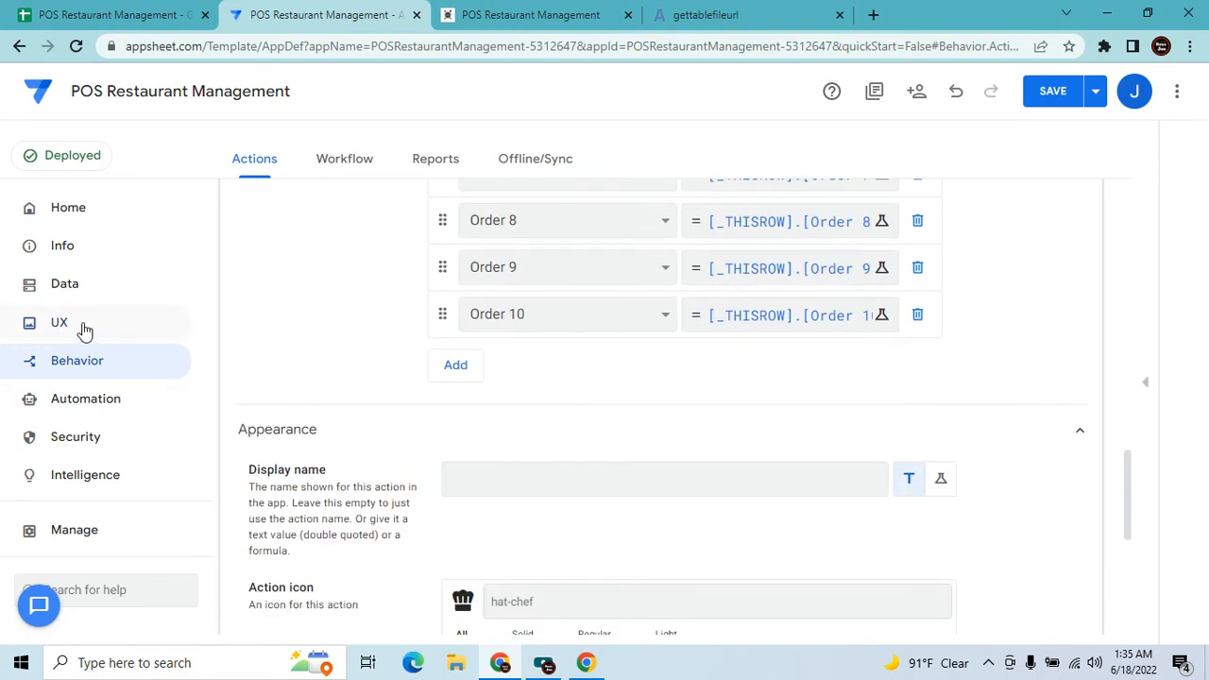
# Open the Add New Order view's Behavior settings and check which actions are available for the Form Saved event.
pyautogui.click(83, 330)
pyautogui.scroll(-3, 507, 448)
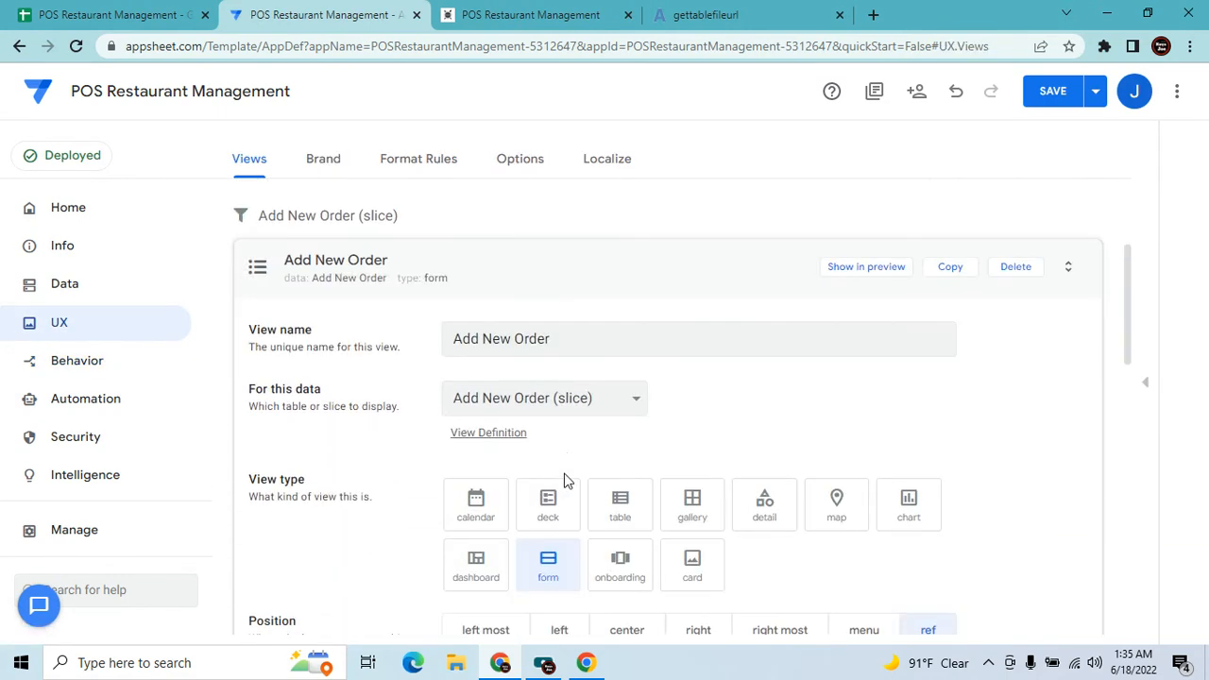
pyautogui.scroll(-10, 564, 481)
pyautogui.click(661, 405)
pyautogui.click(662, 405)
pyautogui.click(627, 471)
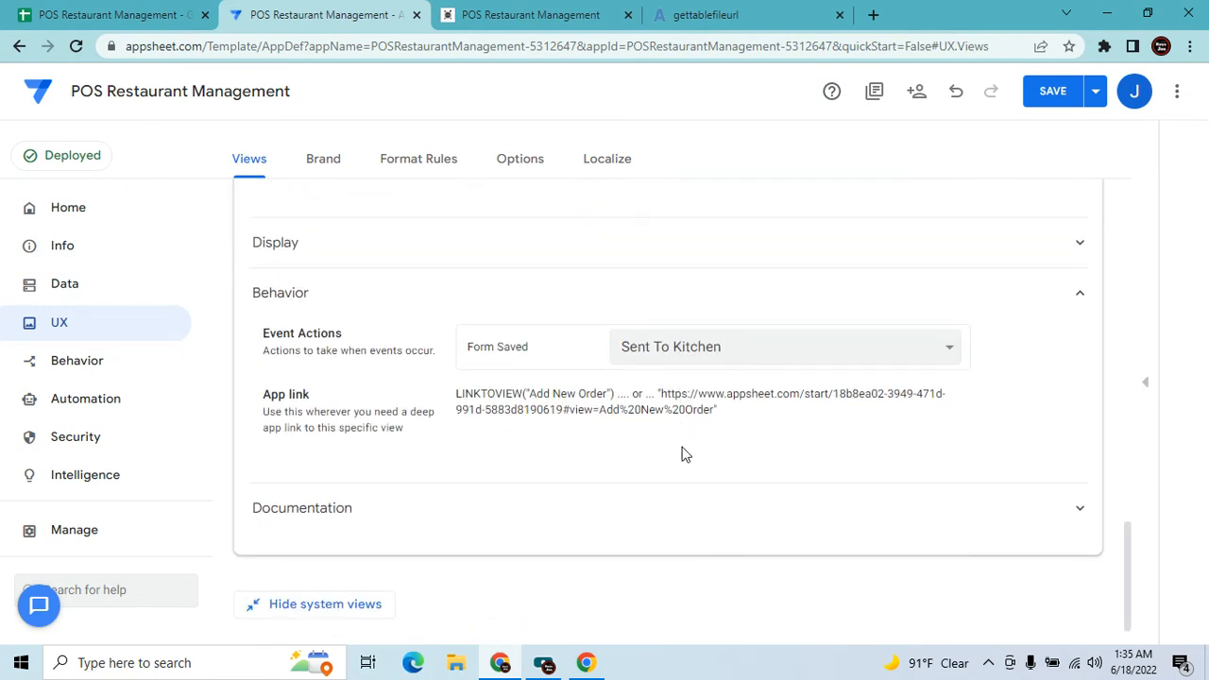
pyautogui.click(704, 350)
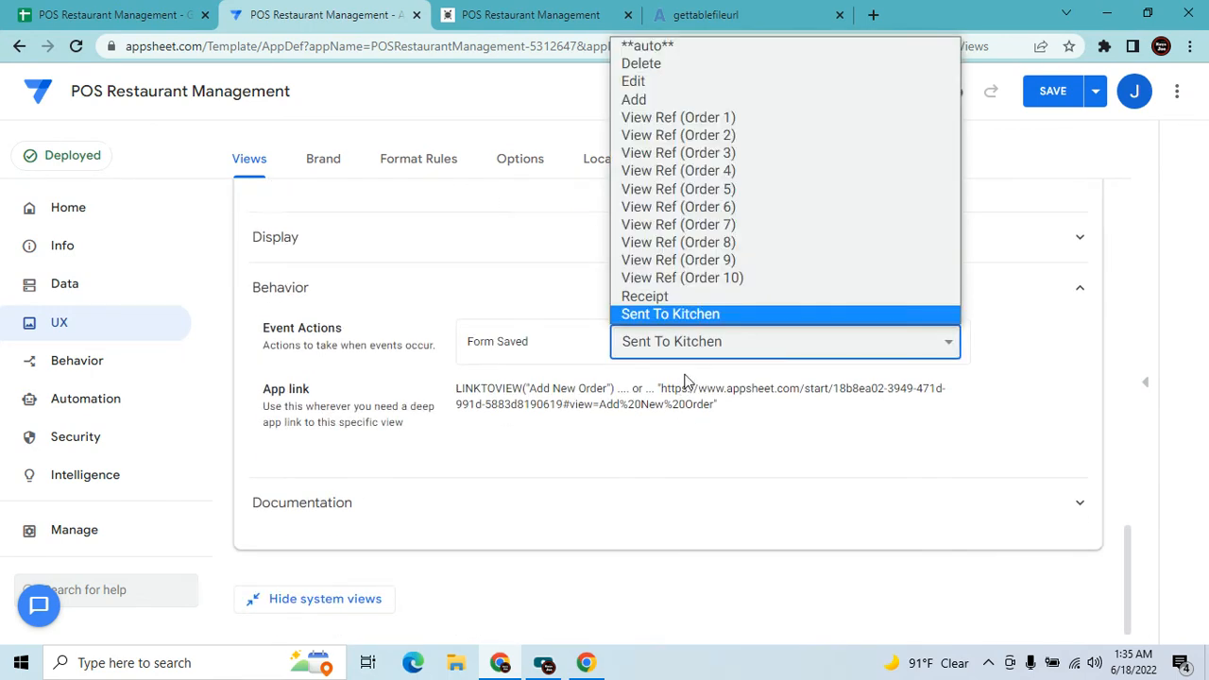
pyautogui.click(844, 429)
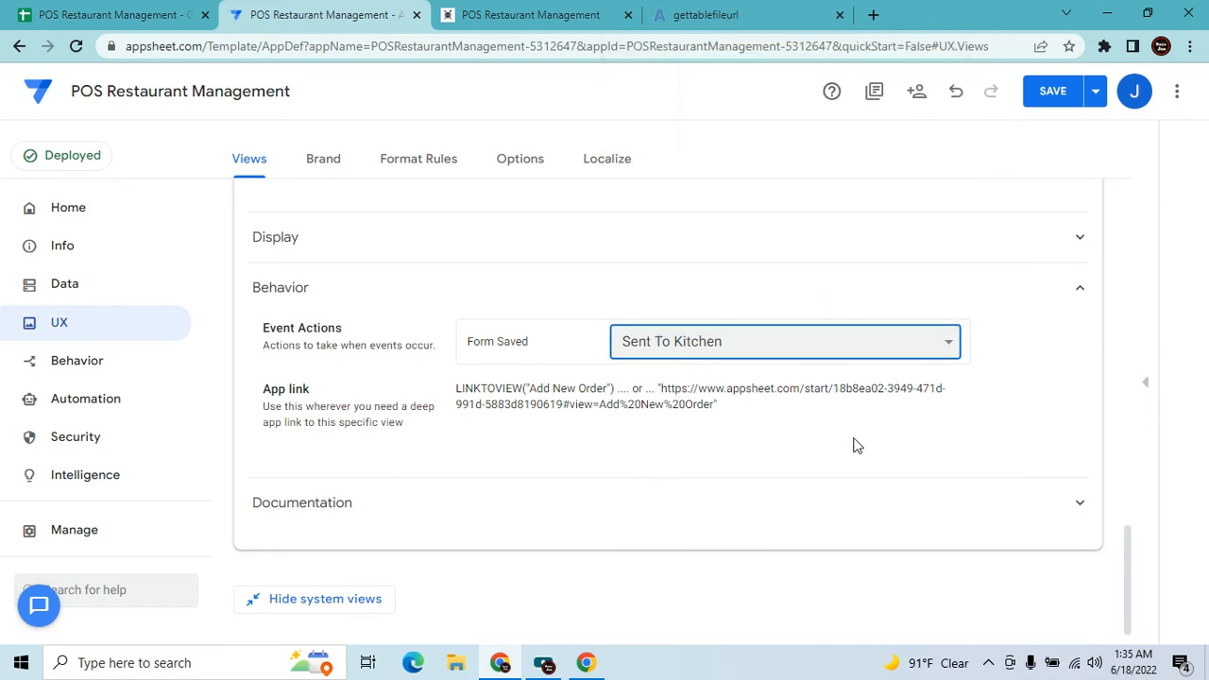
pyautogui.scroll(5, 351, 367)
# In the running app's order form, choose the cashier and select Thai Lettuce Wrap as Order 1.
pyautogui.click(530, 14)
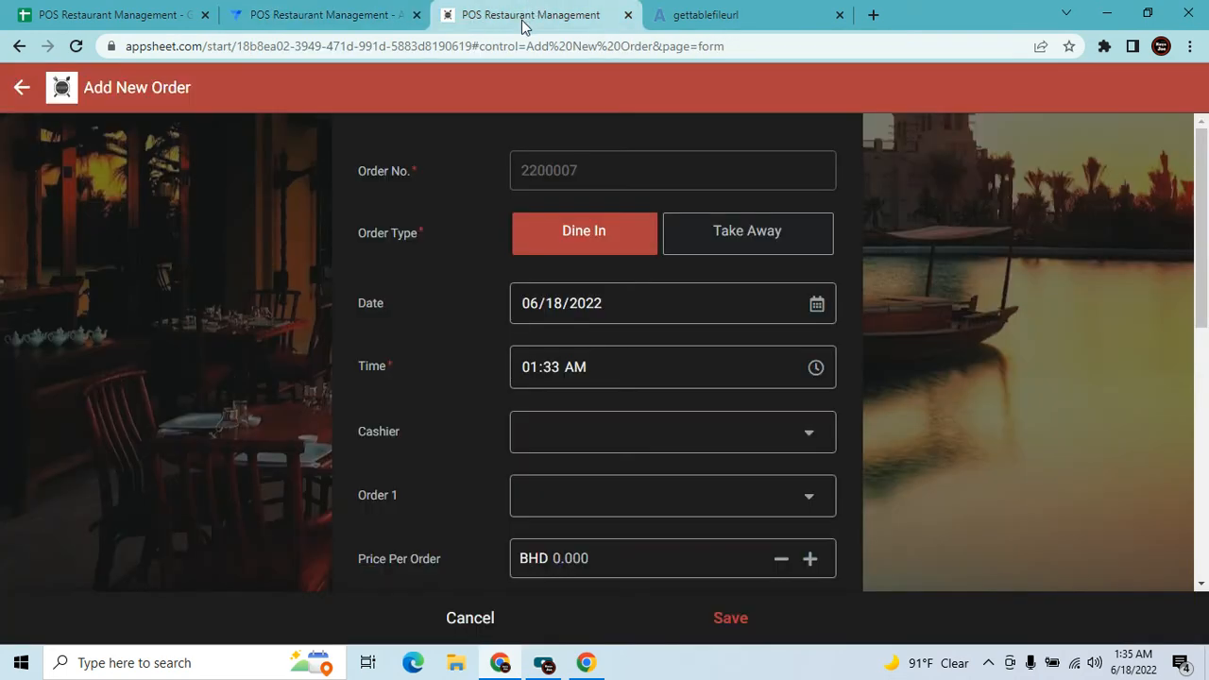
pyautogui.click(654, 441)
pyautogui.click(454, 244)
pyautogui.scroll(-1, 657, 371)
pyautogui.click(670, 411)
pyautogui.click(513, 330)
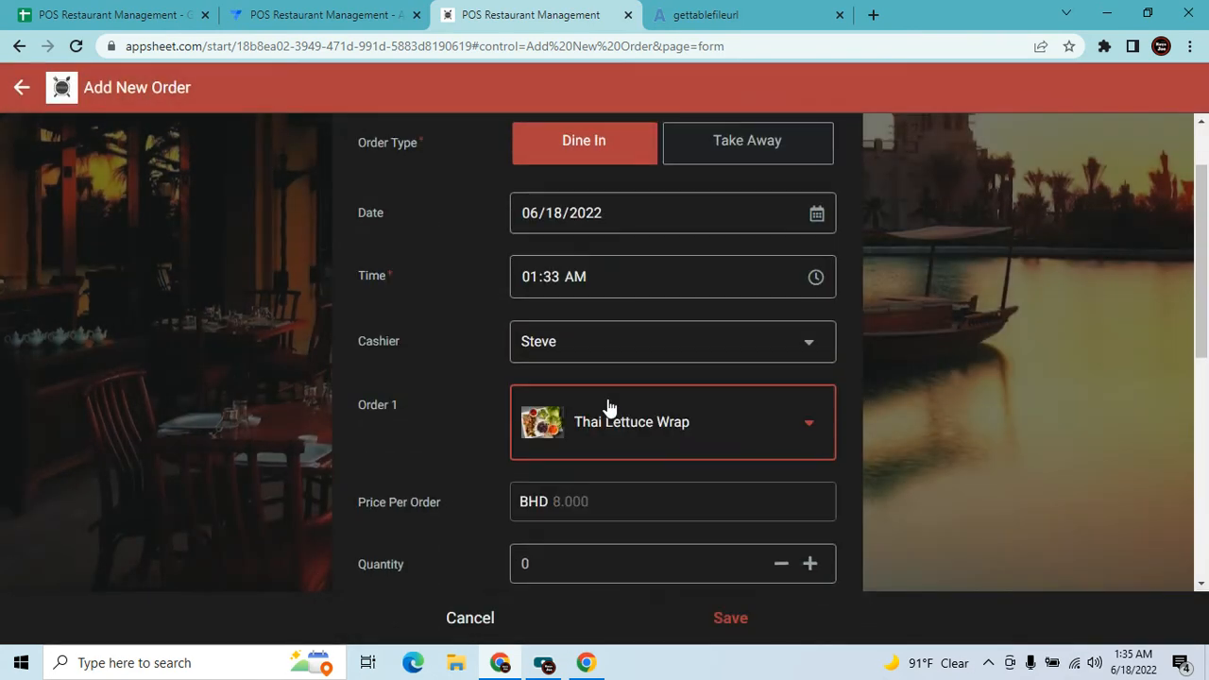
# Set the Thai Lettuce Wrap quantity to 2 and show the order summary.
pyautogui.scroll(-3, 605, 378)
pyautogui.click(811, 301)
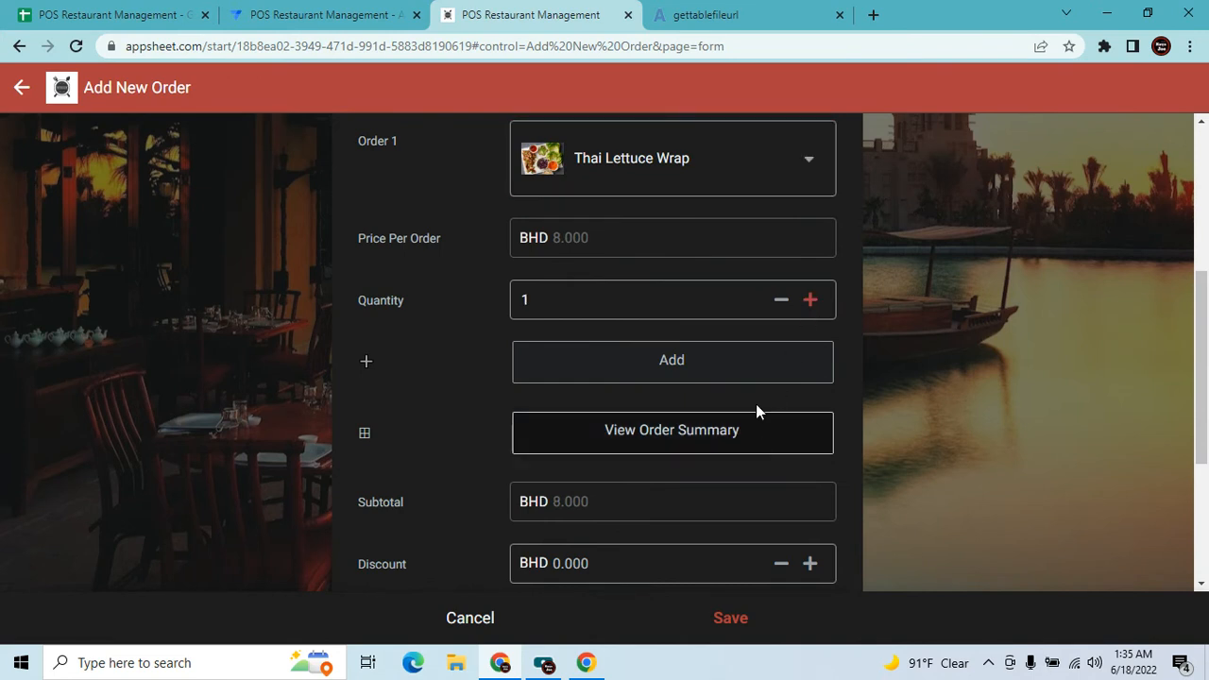
pyautogui.click(810, 299)
pyautogui.click(715, 432)
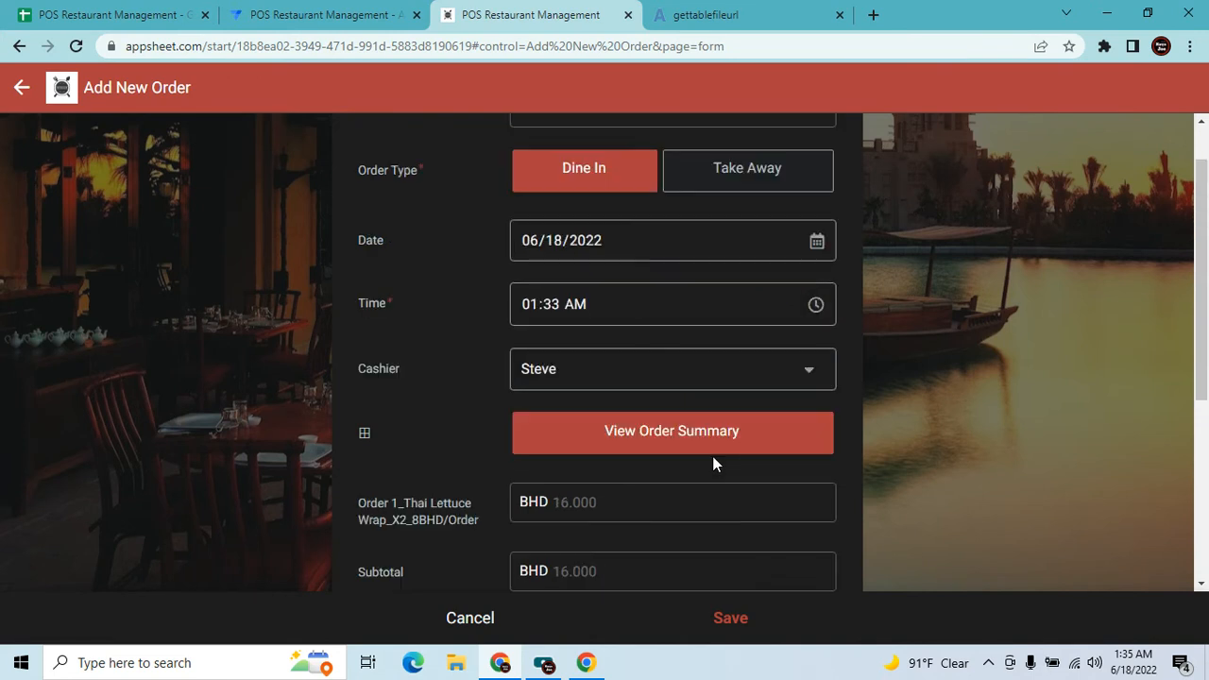
# Enter 16 BHD as the amount paid, set the payment method to Cash and save the order.
pyautogui.scroll(-1, 600, 499)
pyautogui.scroll(-2, 605, 539)
pyautogui.click(607, 475)
pyautogui.write('16')
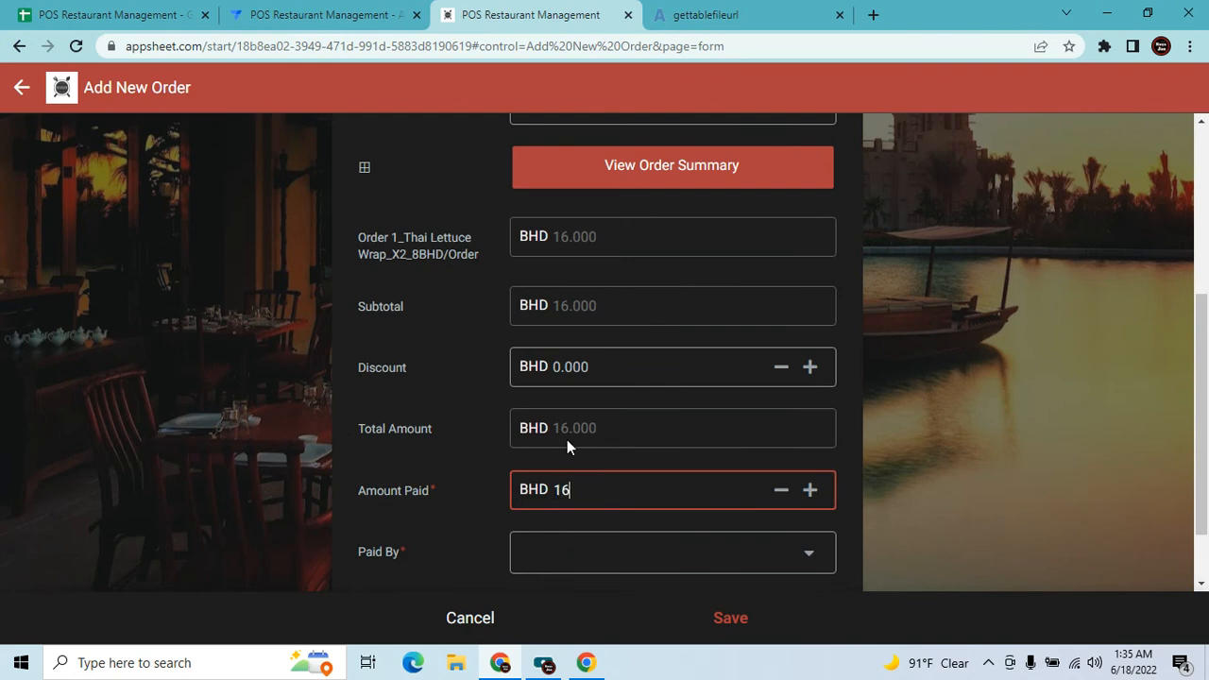
pyautogui.click(598, 554)
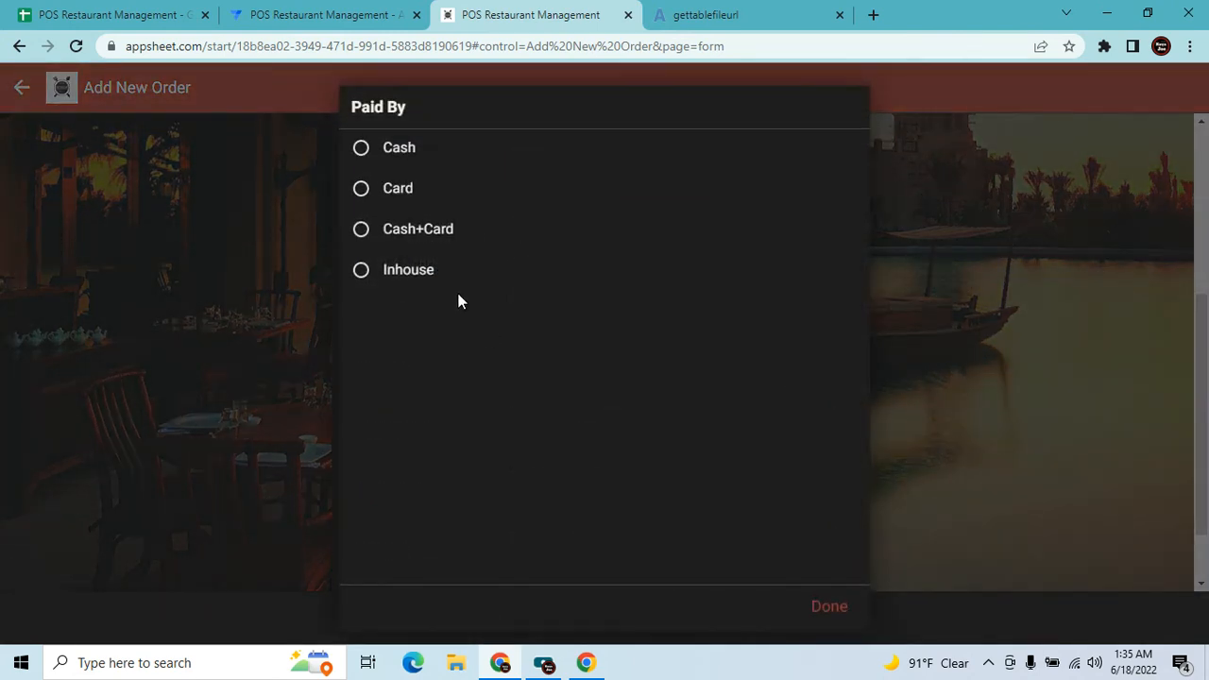
pyautogui.click(416, 151)
pyautogui.click(731, 620)
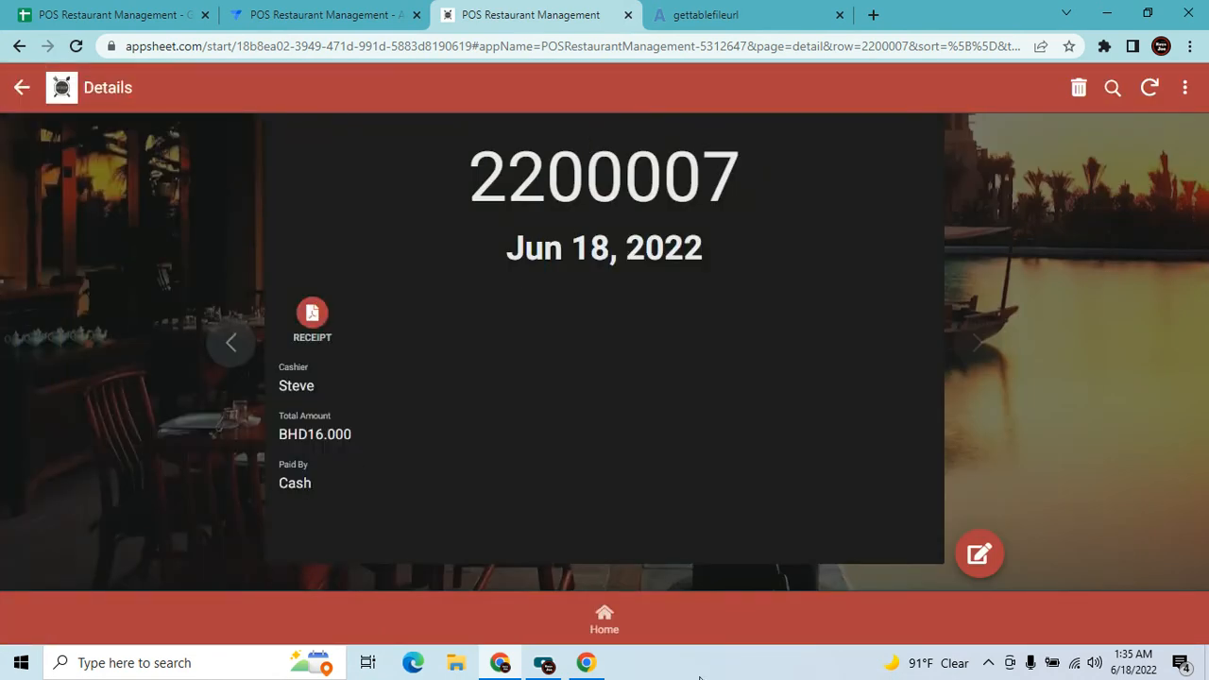
# View the kitchen orders list from the app's home page and return to the Add New Order view in the editor.
pyautogui.click(616, 629)
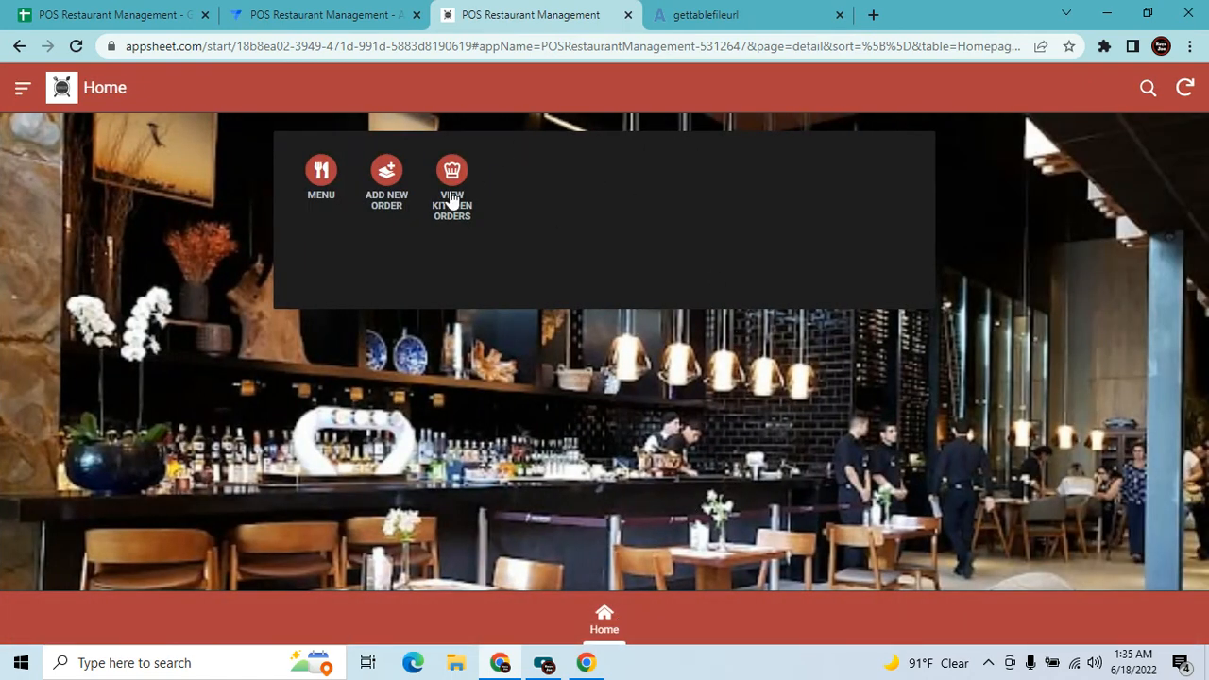
pyautogui.click(452, 180)
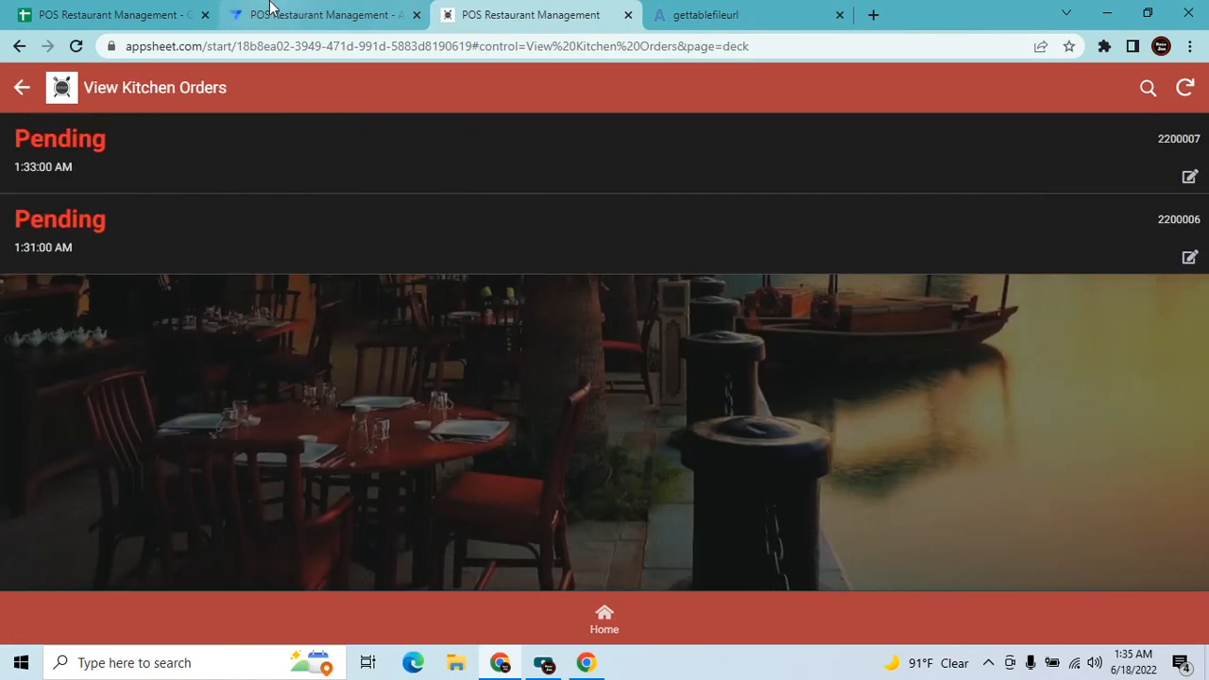
pyautogui.click(283, 15)
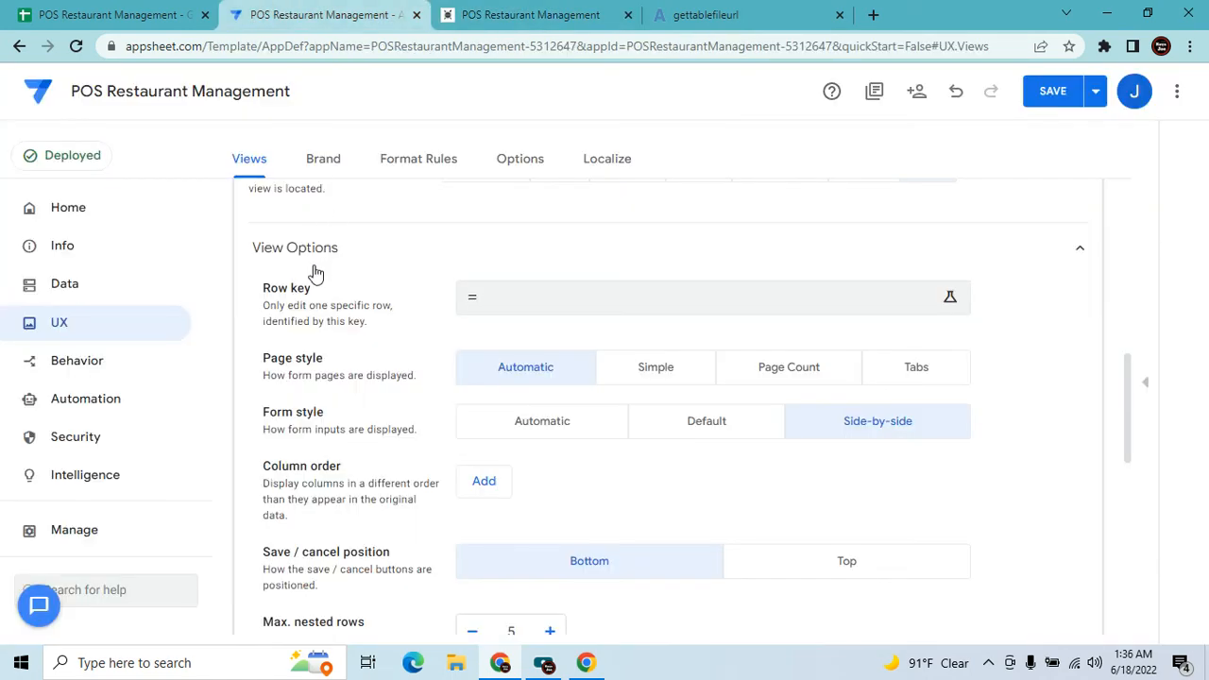
pyautogui.scroll(10, 326, 273)
pyautogui.scroll(-1, 511, 416)
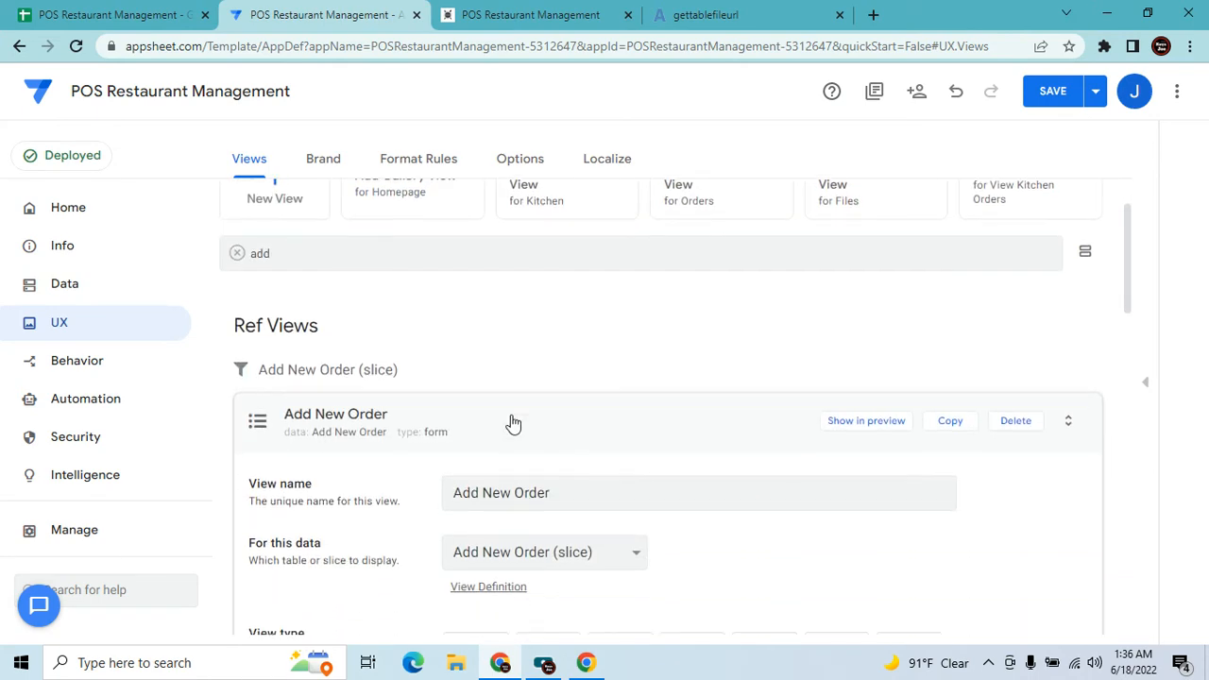
# Collapse the Add New Order view, clear the view search and open the app's automation bots.
pyautogui.click(511, 420)
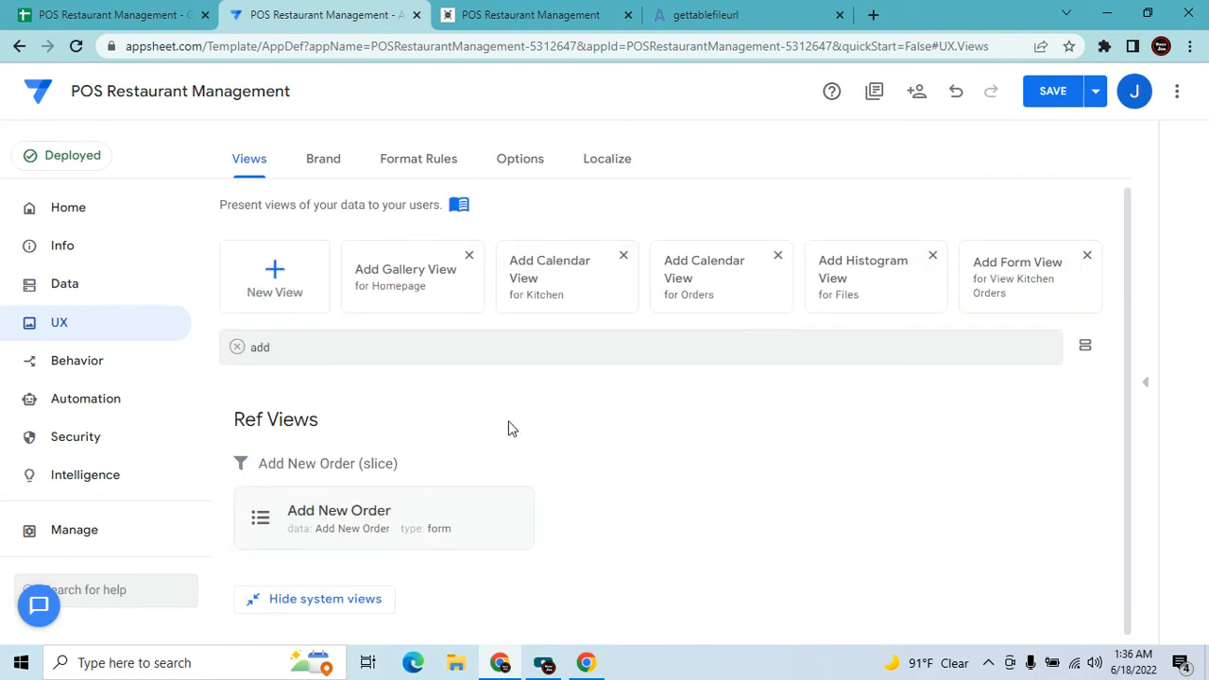
pyautogui.click(237, 347)
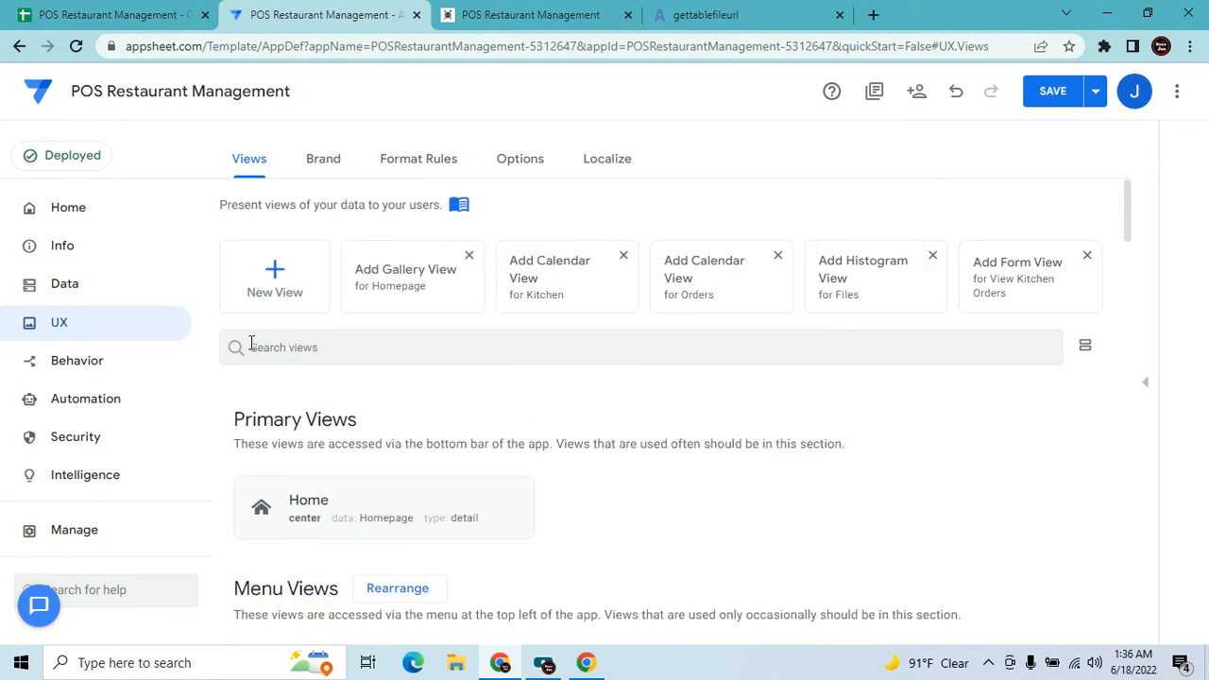
pyautogui.click(100, 412)
# Return the running app from the kitchen orders to its home page and go back to the automation bots in the editor.
pyautogui.click(488, 11)
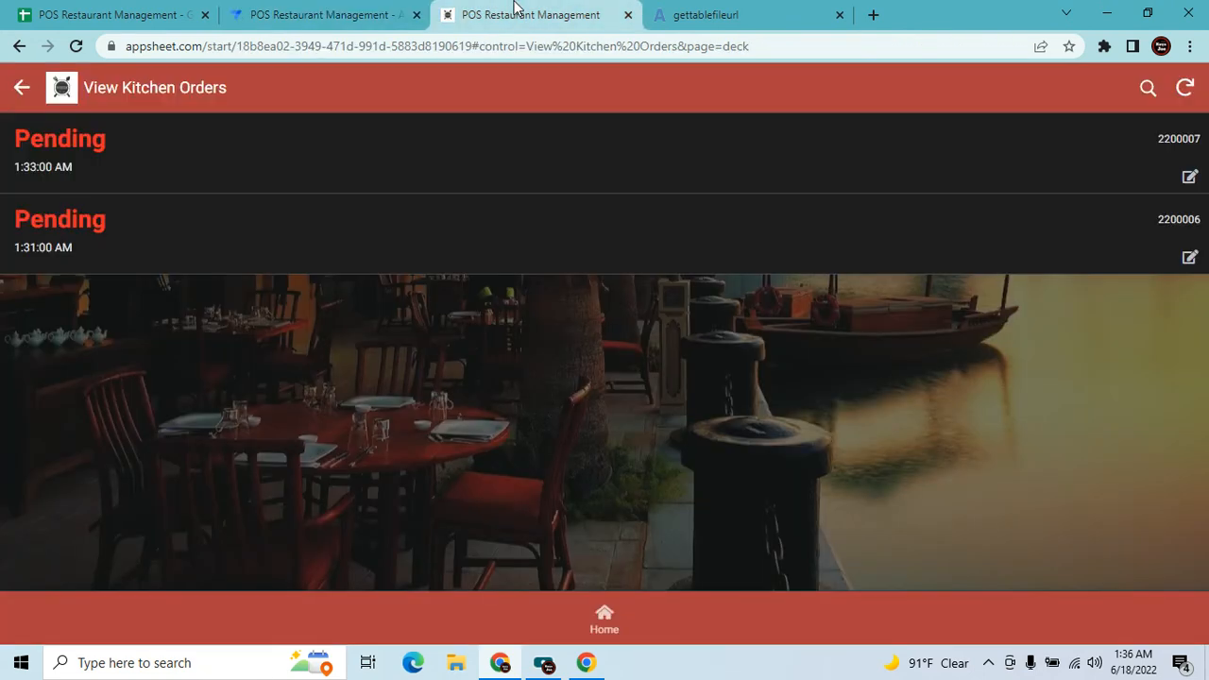
pyautogui.click(22, 91)
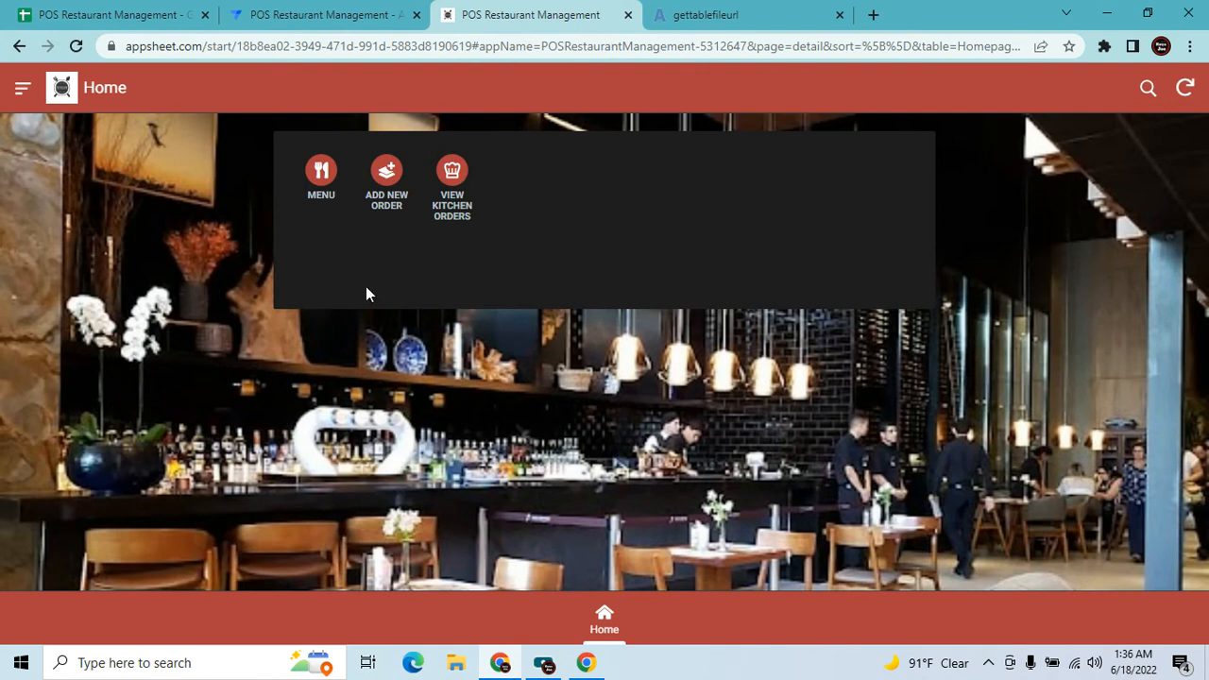
pyautogui.click(326, 14)
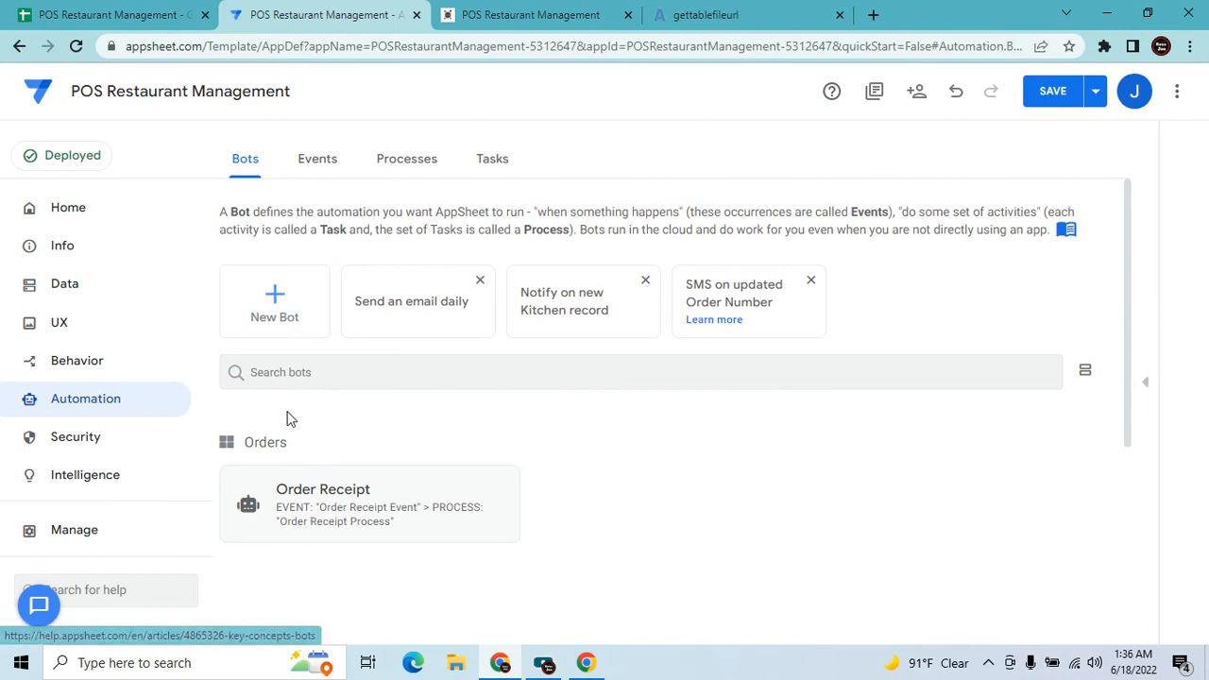
pyautogui.click(298, 327)
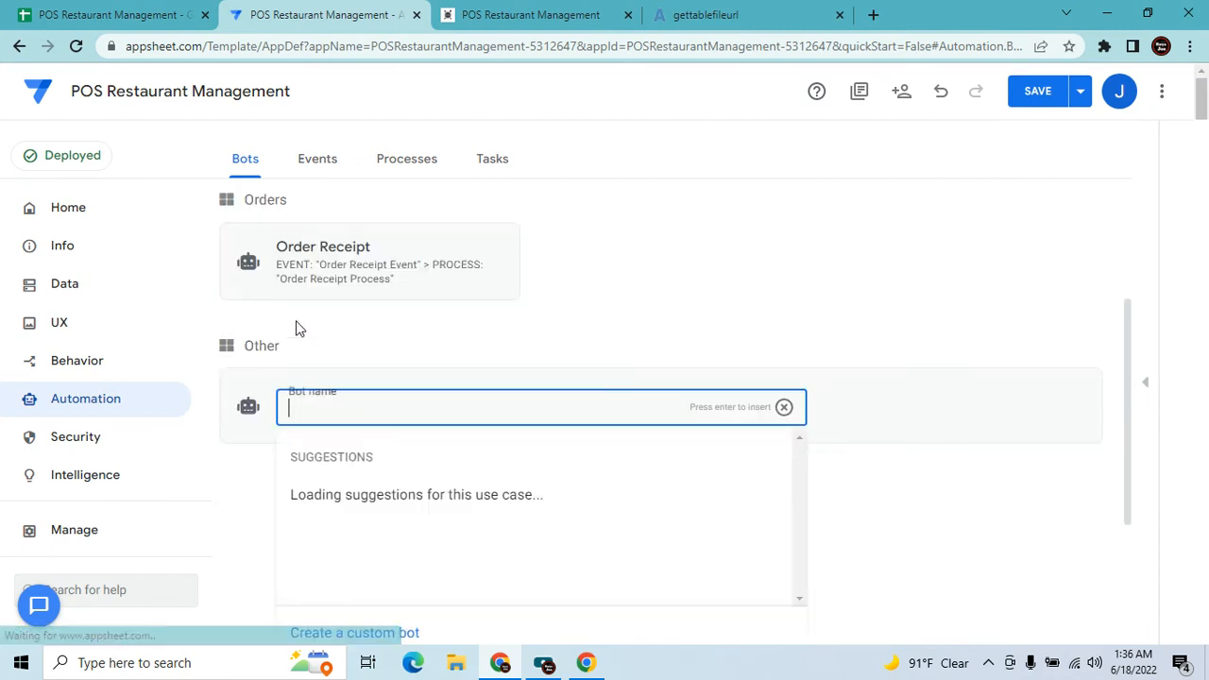
pyautogui.click(397, 625)
pyautogui.click(362, 242)
pyautogui.scroll(1, 492, 386)
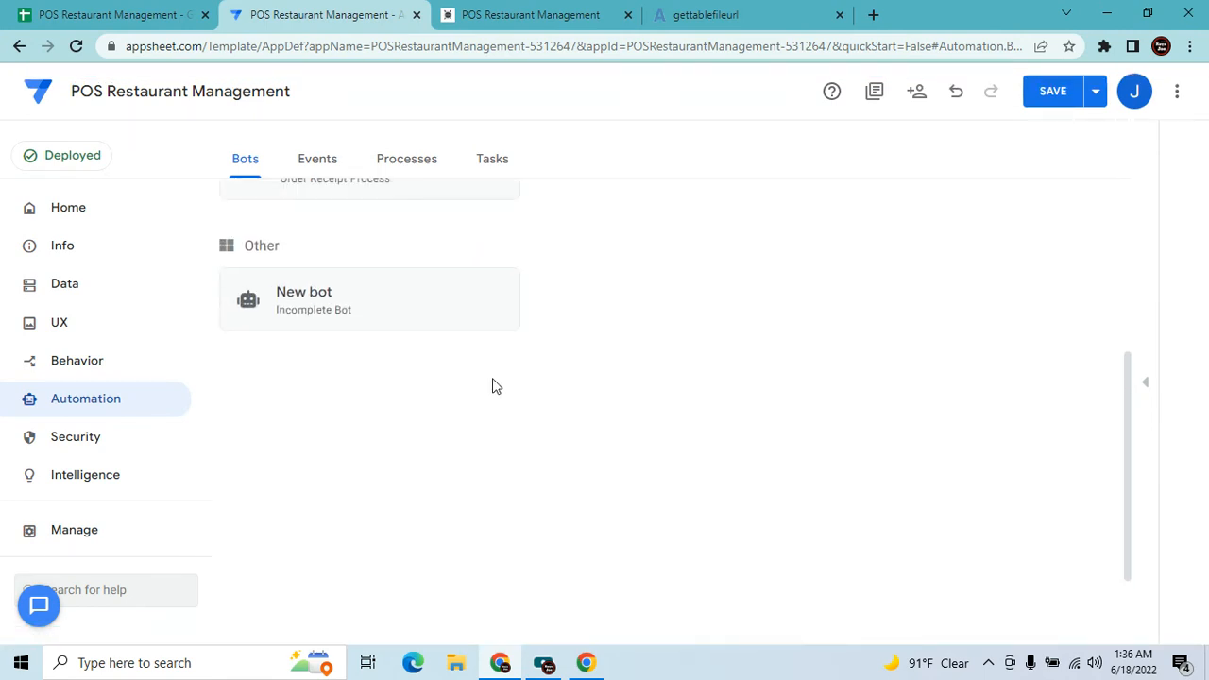
pyautogui.click(956, 93)
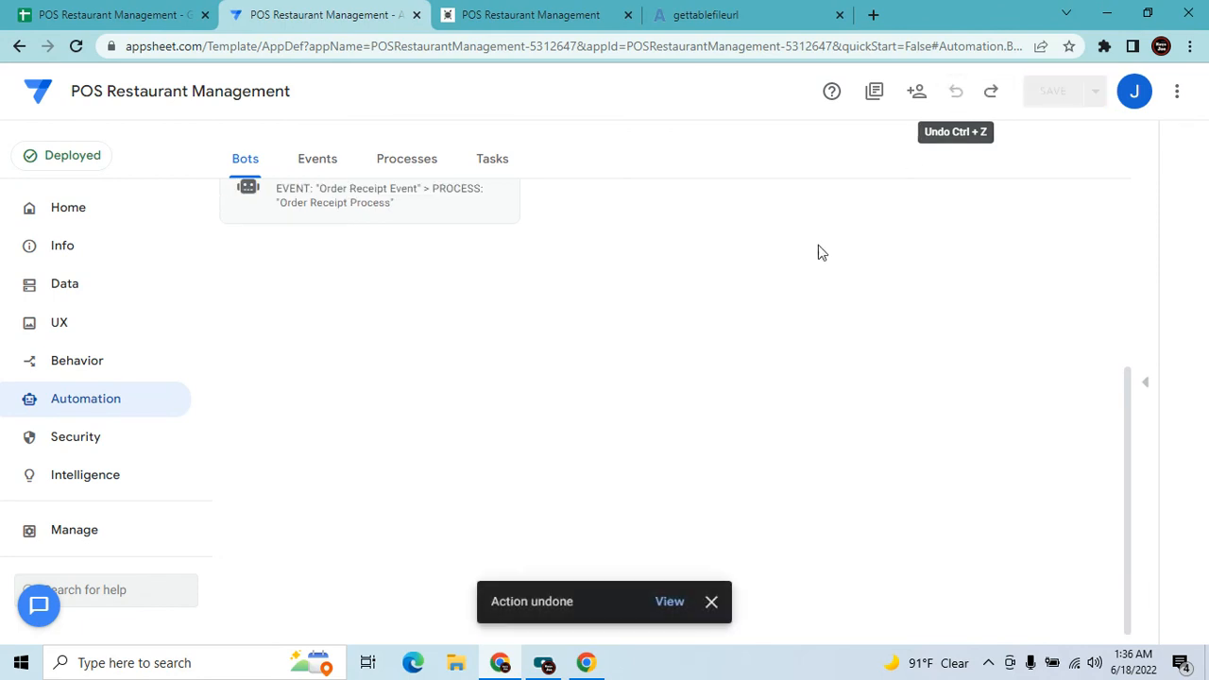
pyautogui.scroll(3, 670, 397)
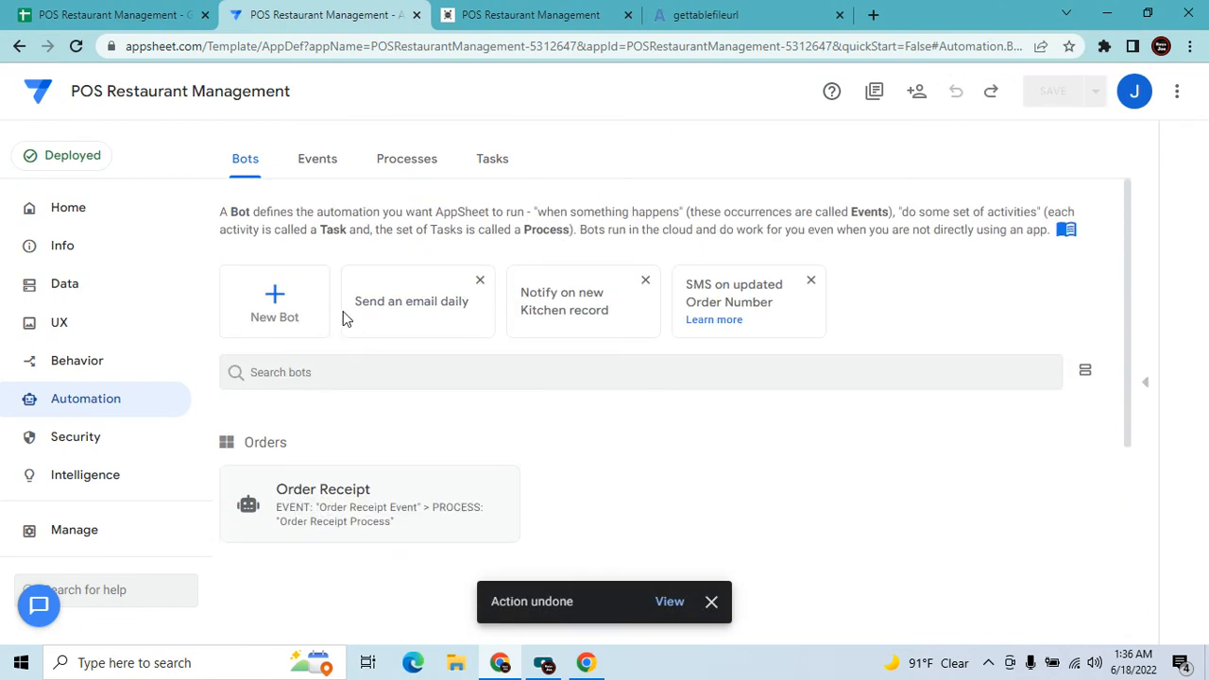
pyautogui.click(317, 157)
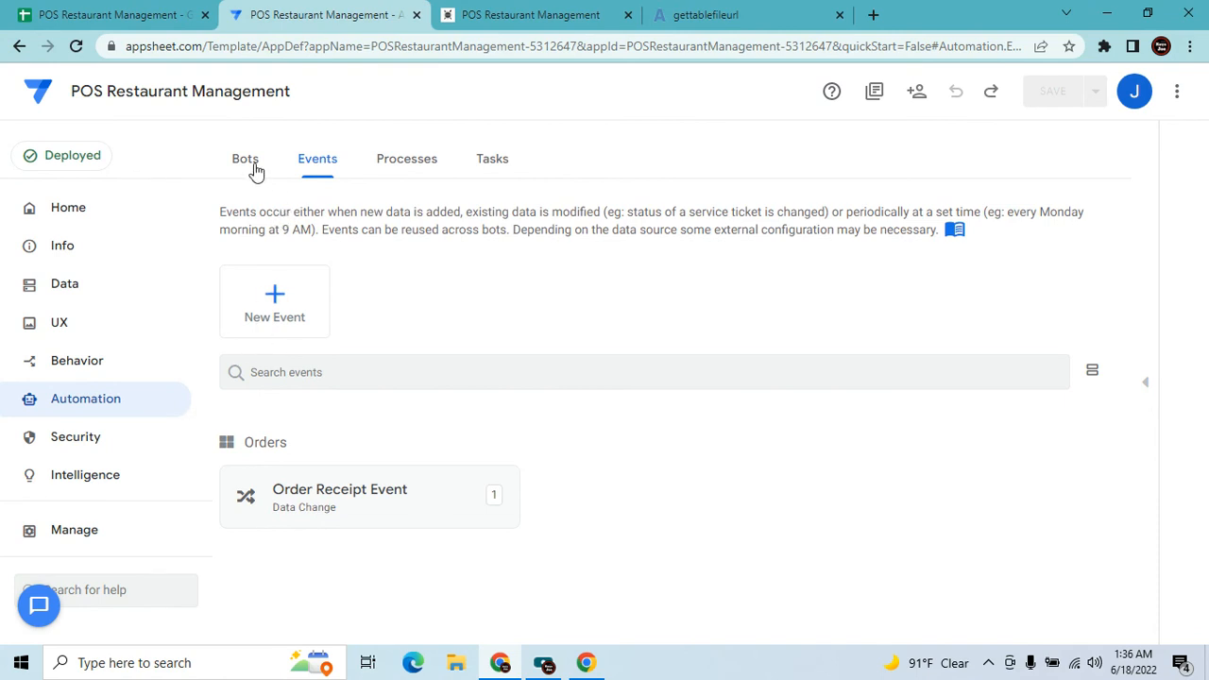
pyautogui.click(275, 298)
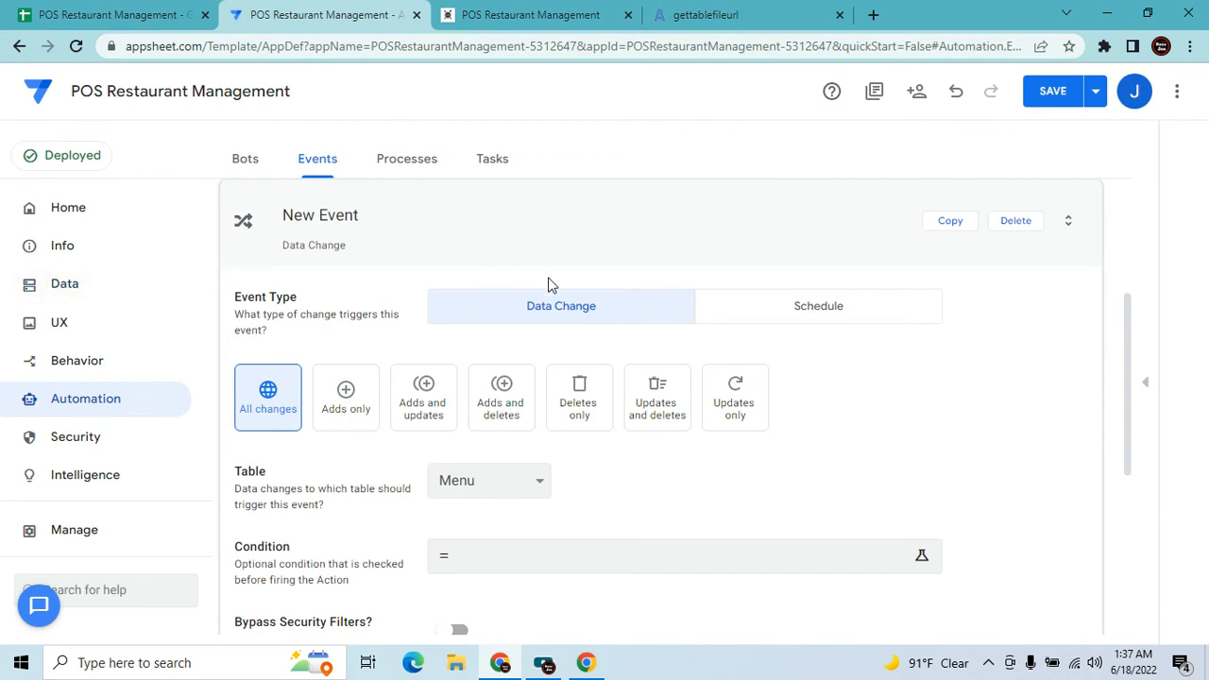
pyautogui.click(1018, 225)
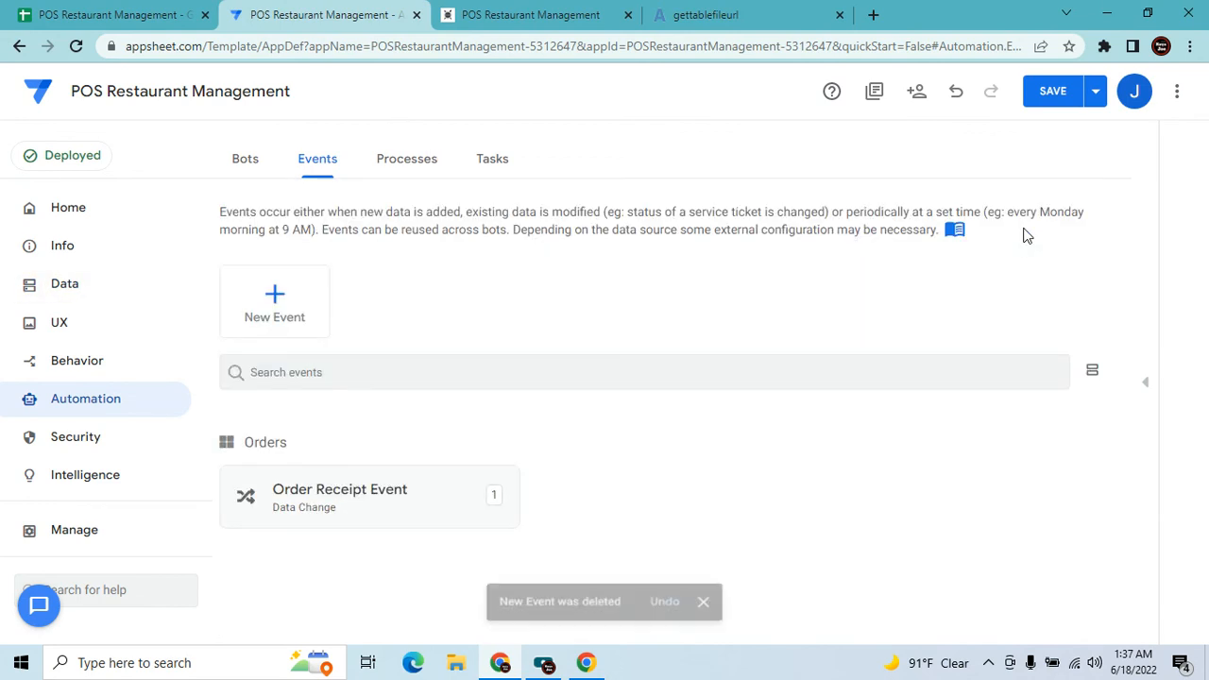
# Open the Order Receipt Tasks automation task and review its category, table, content type, template and file name prefix.
pyautogui.click(423, 158)
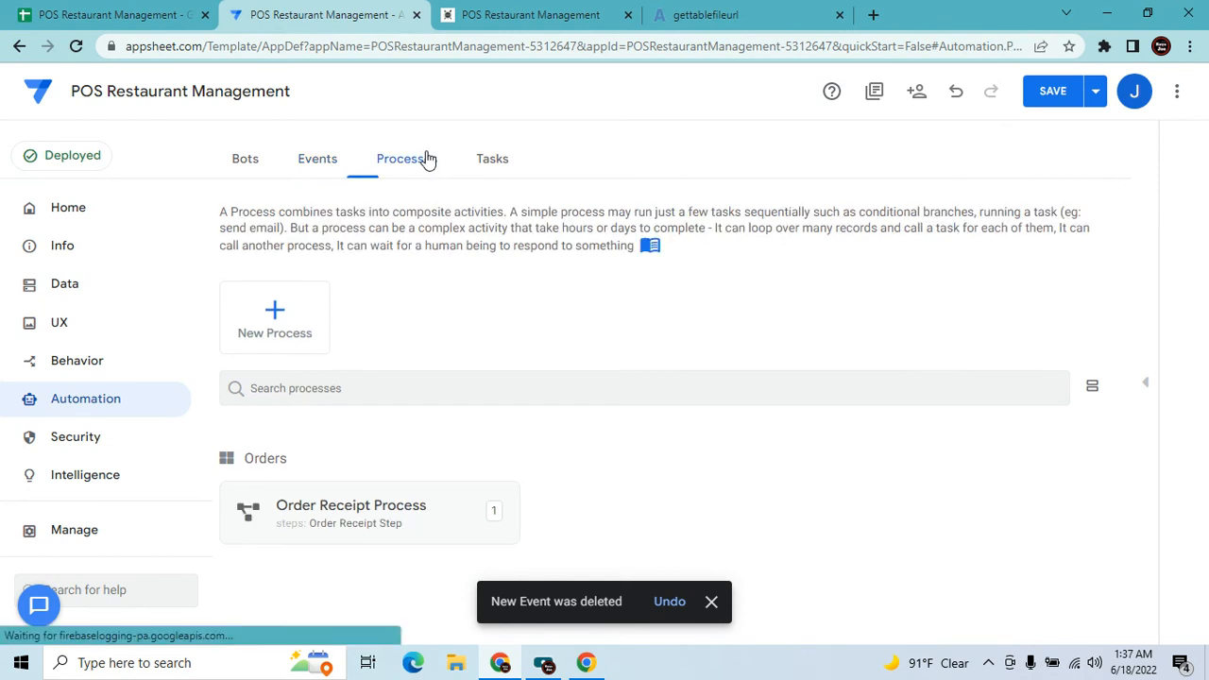
pyautogui.click(492, 158)
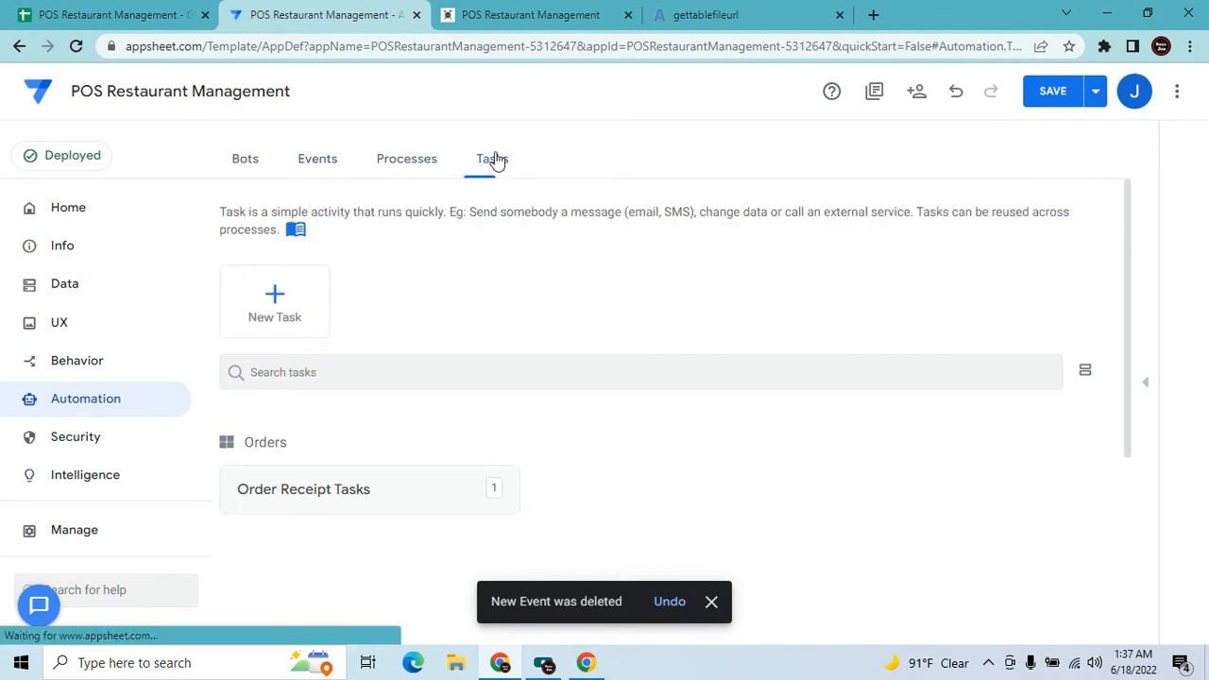
pyautogui.click(441, 492)
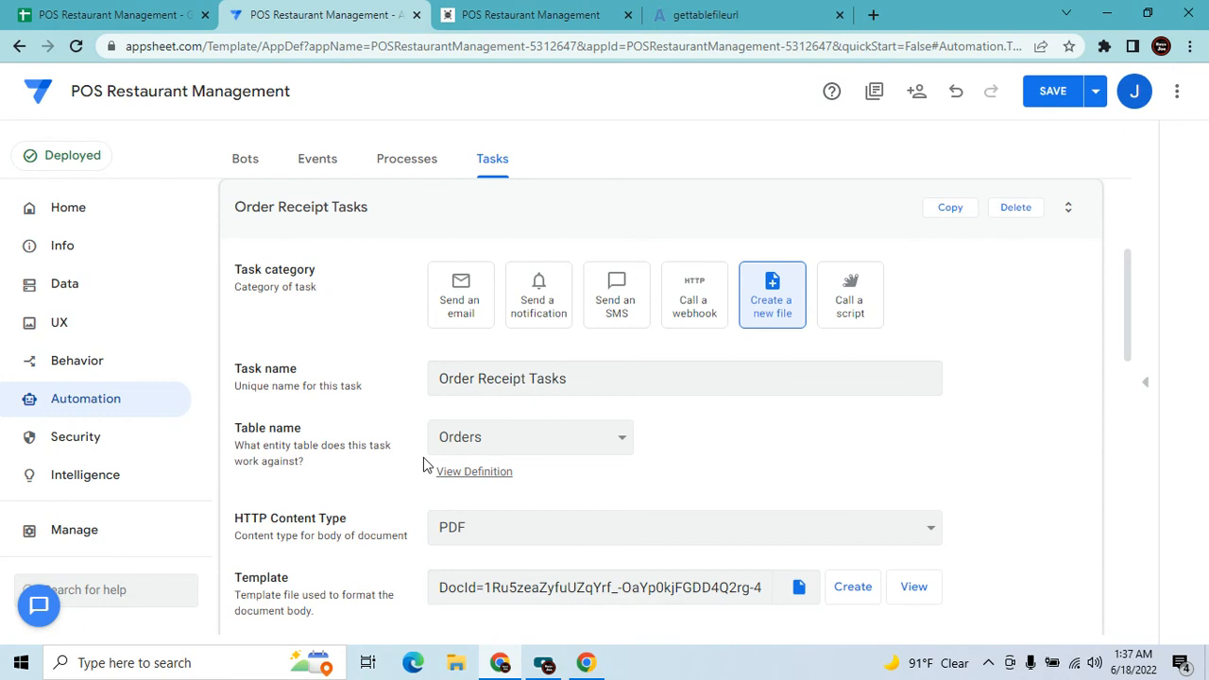
pyautogui.scroll(-1, 662, 492)
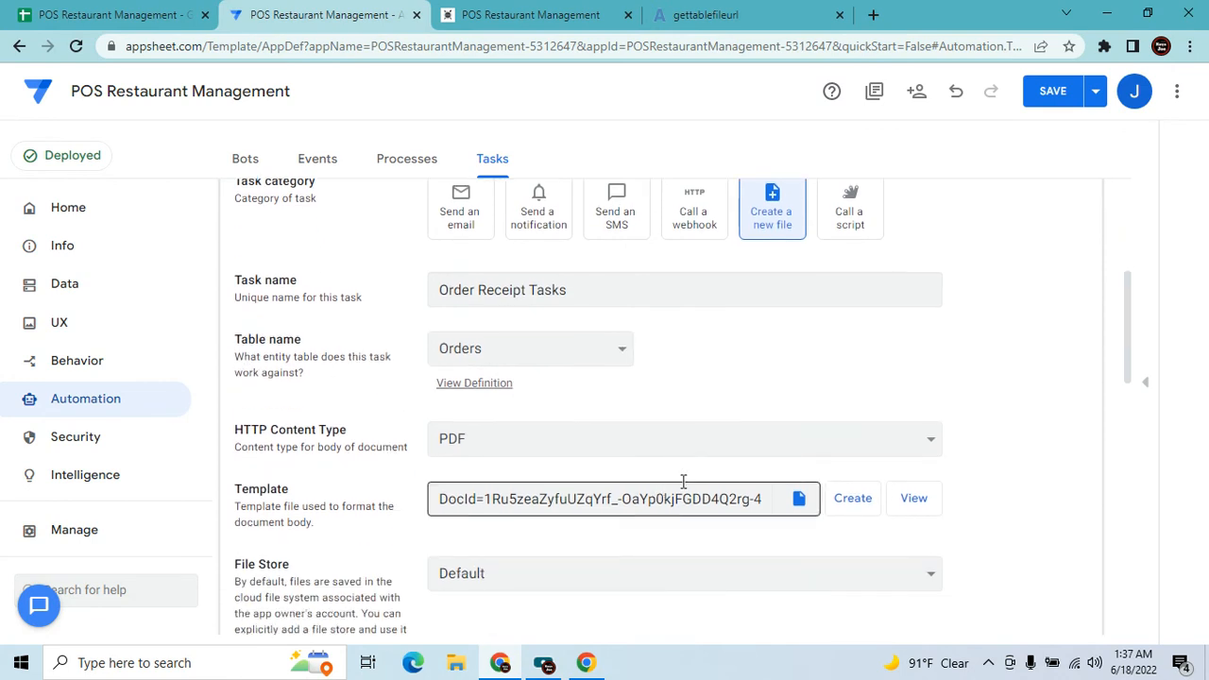
pyautogui.click(619, 442)
pyautogui.click(618, 441)
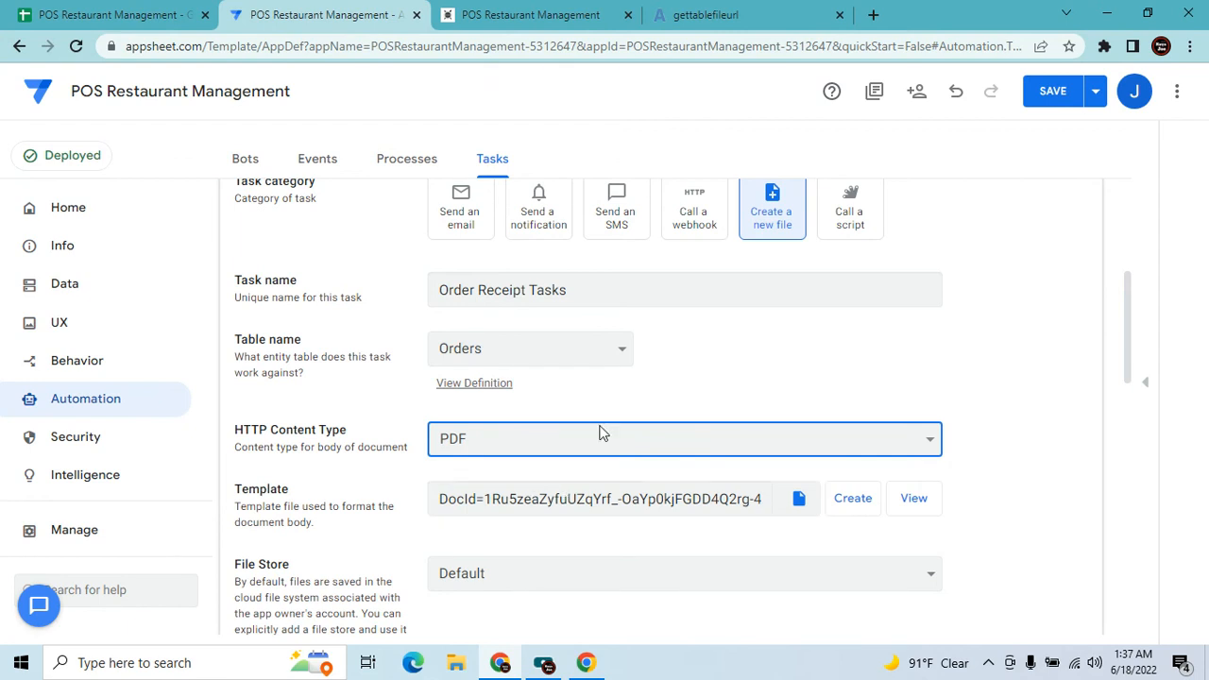
pyautogui.scroll(-2, 599, 432)
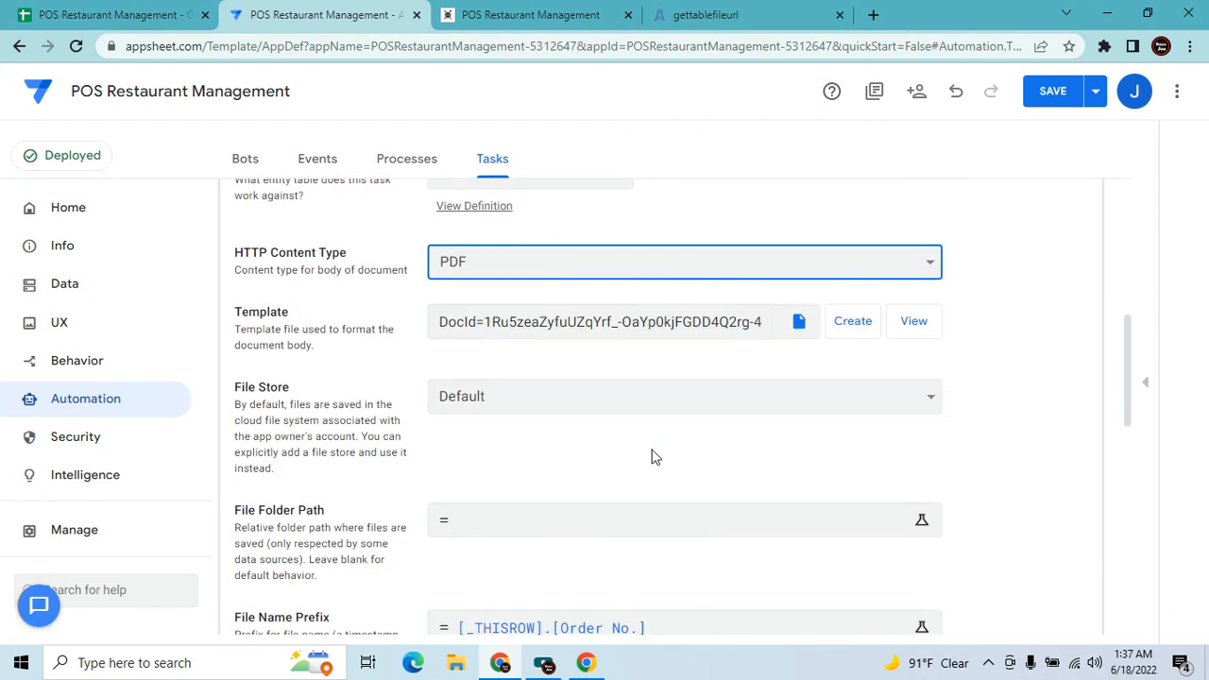
pyautogui.scroll(-2, 651, 457)
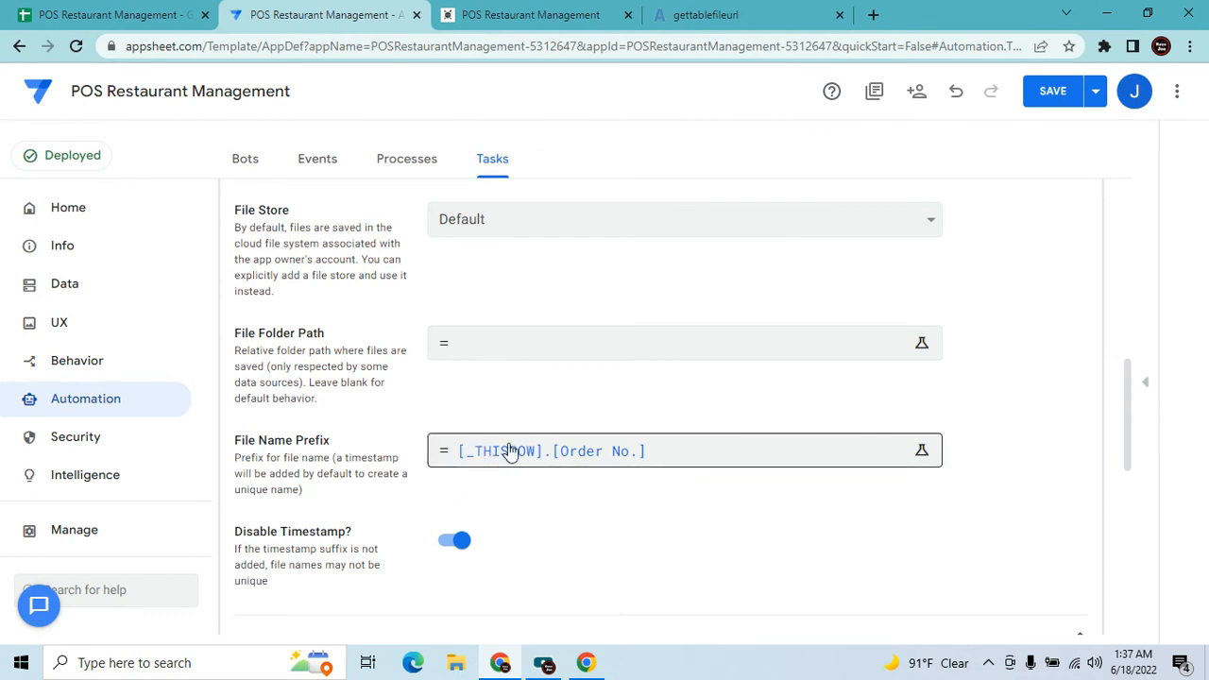
# Open Google Drive in a new browser tab and return to the Order Receipt Tasks settings in the AppSheet editor.
pyautogui.click(873, 14)
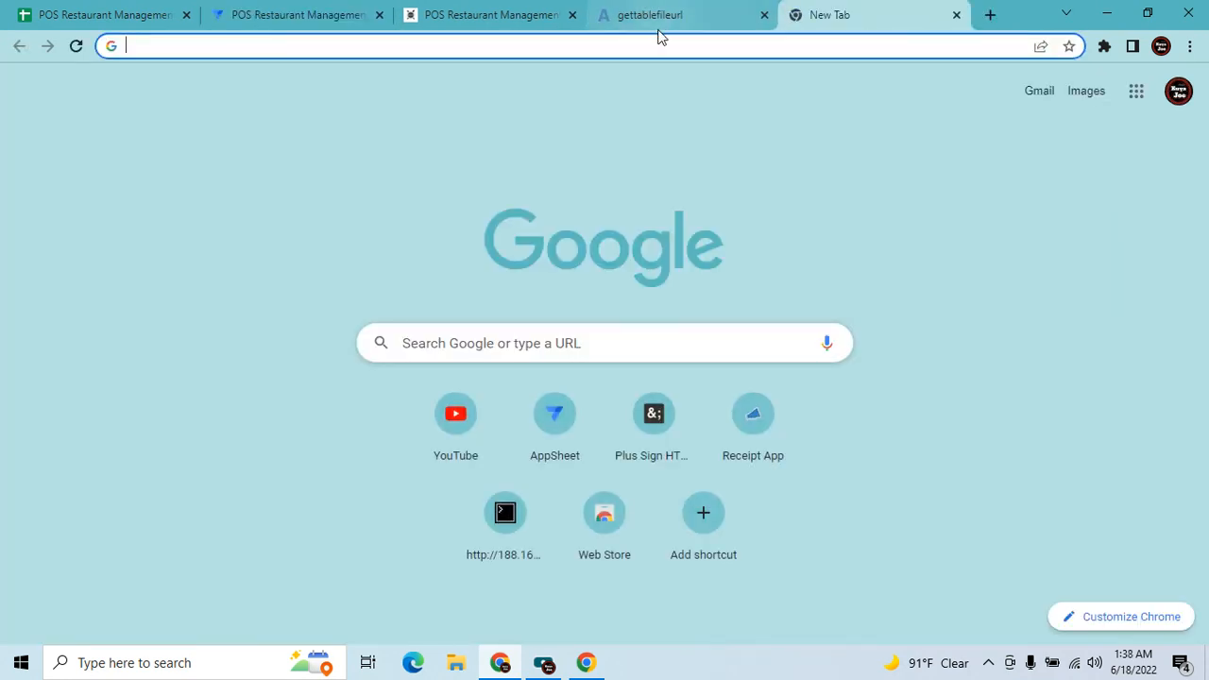
pyautogui.click(1137, 91)
pyautogui.click(1070, 449)
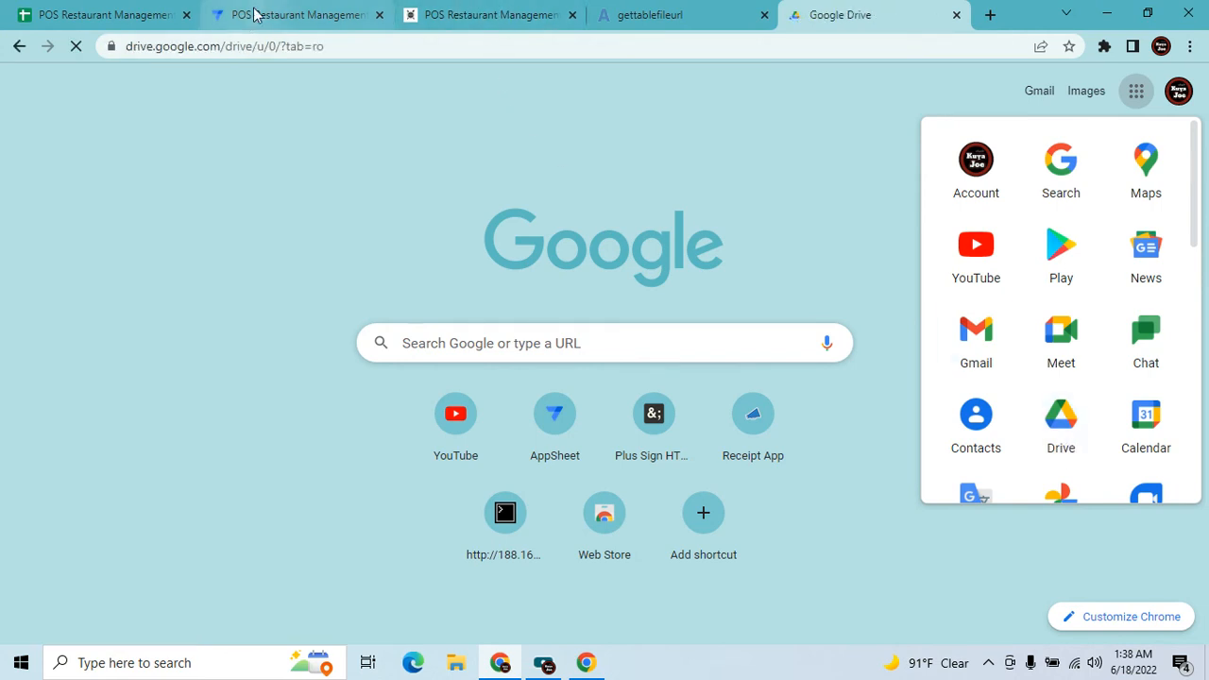
pyautogui.click(265, 16)
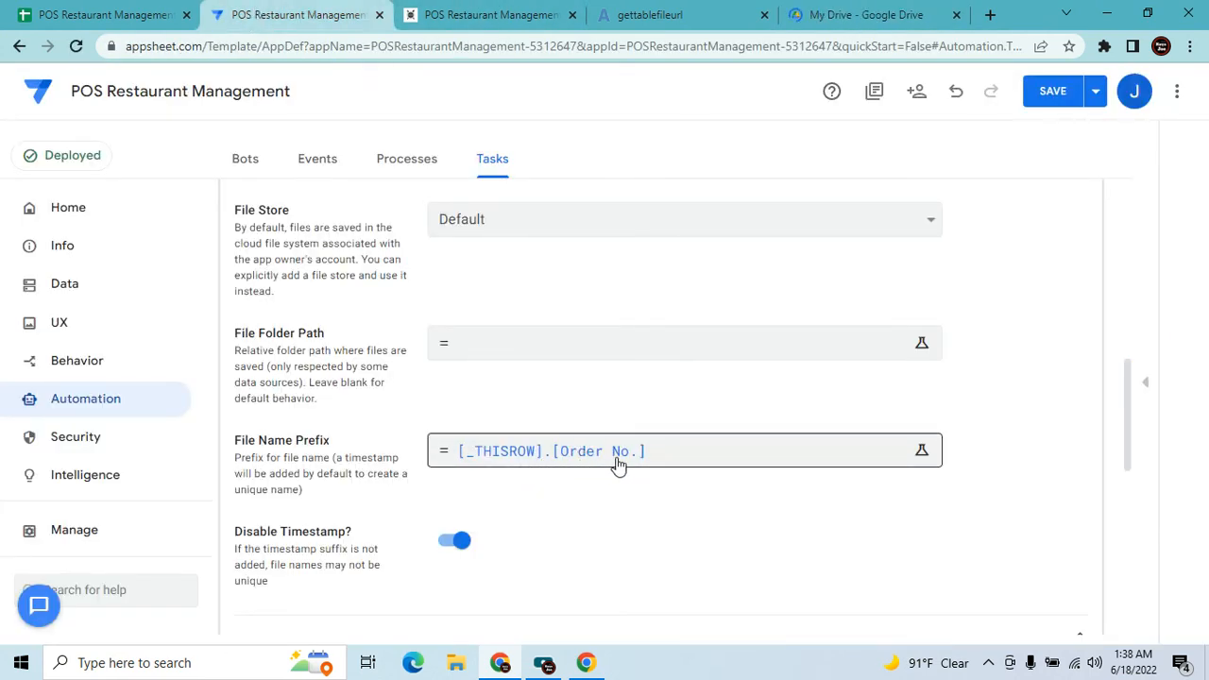
# Open the Add New Order form in the running app and highlight its order number.
pyautogui.click(491, 16)
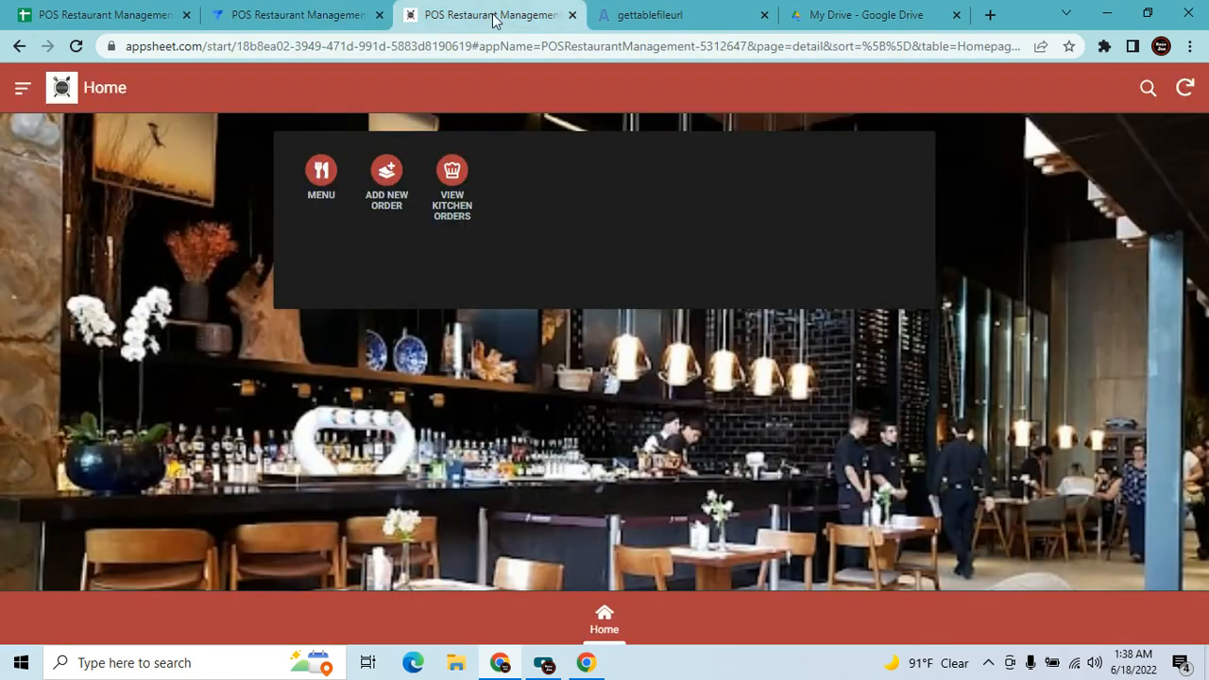
pyautogui.click(388, 177)
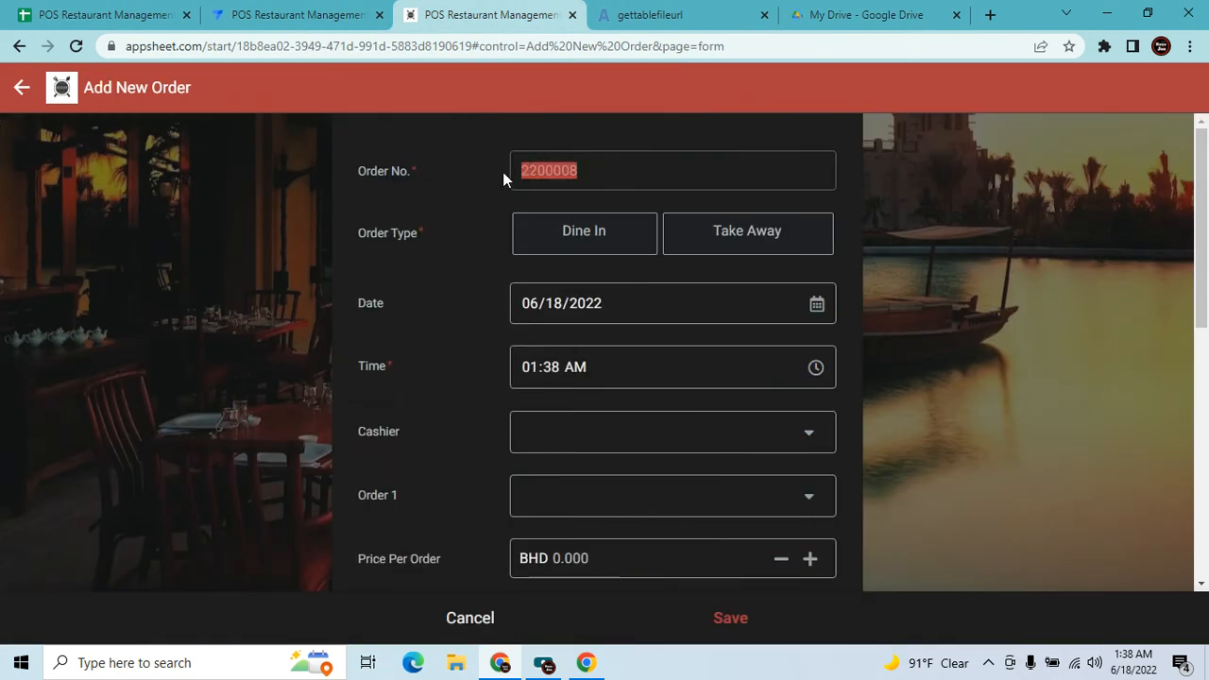
pyautogui.moveTo(577, 176); pyautogui.dragTo(536, 176)
# Switch to Google Drive and view the receipt PDFs in the restaurant app's Files folder, inside the data folder of appsheet.
pyautogui.click(851, 13)
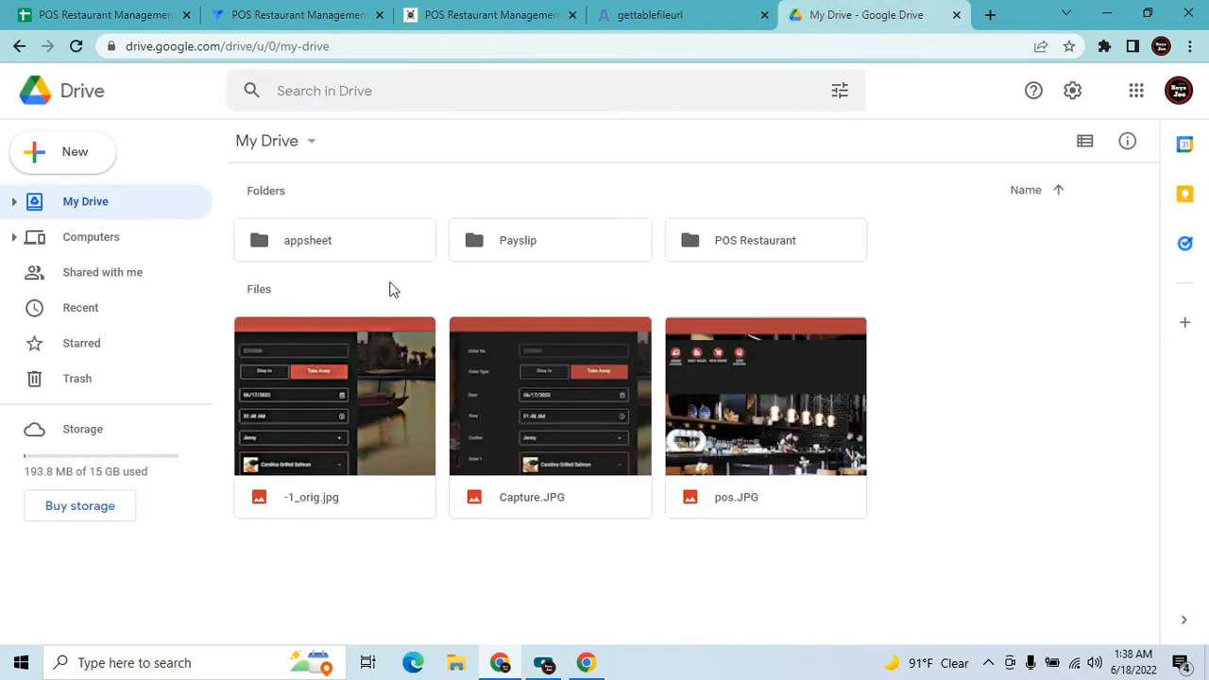
pyautogui.doubleClick(377, 245)
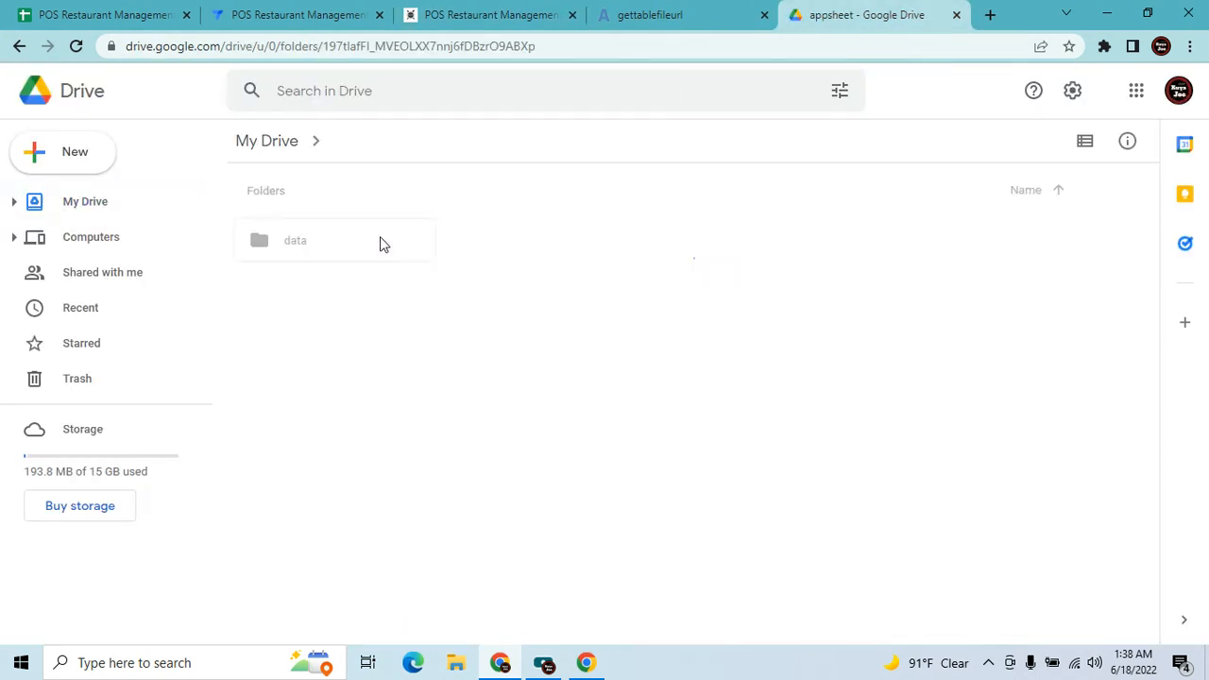
pyautogui.doubleClick(395, 232)
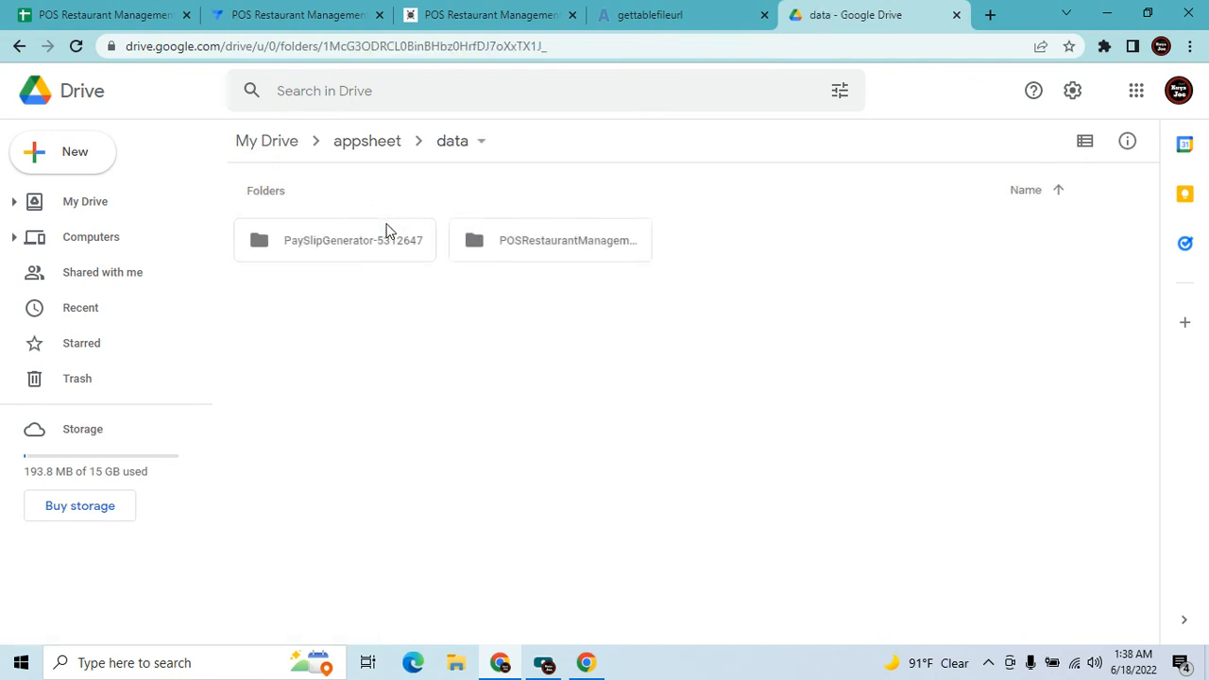
pyautogui.doubleClick(494, 242)
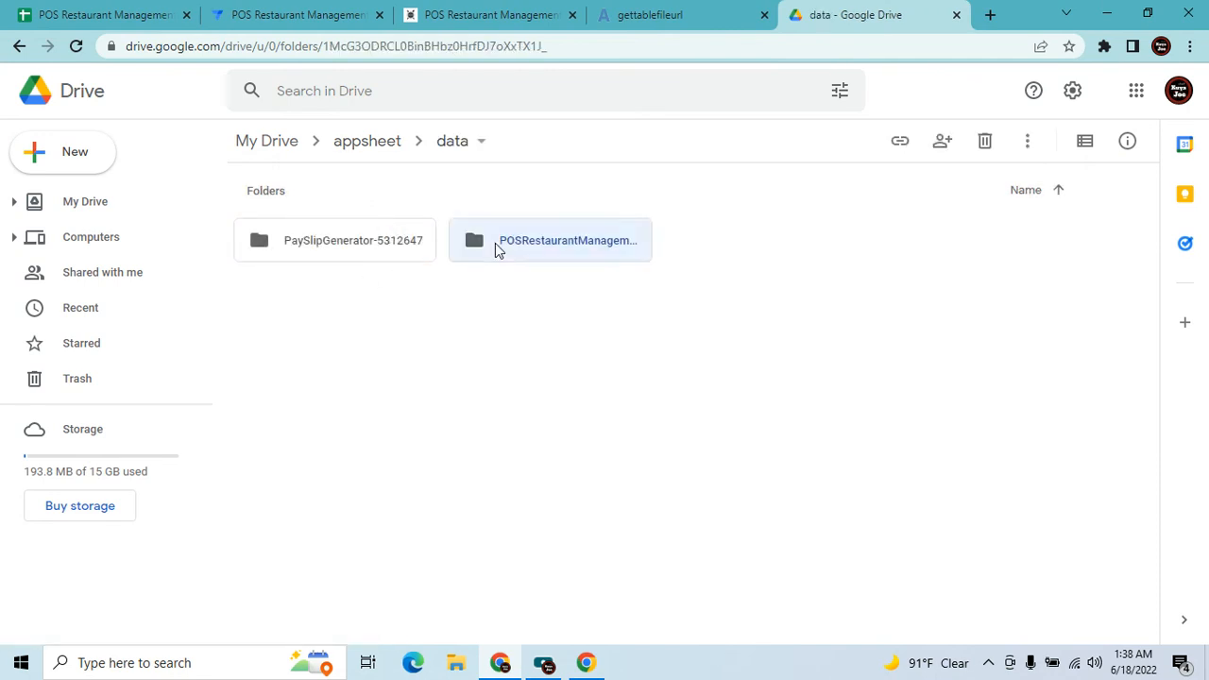
pyautogui.doubleClick(542, 257)
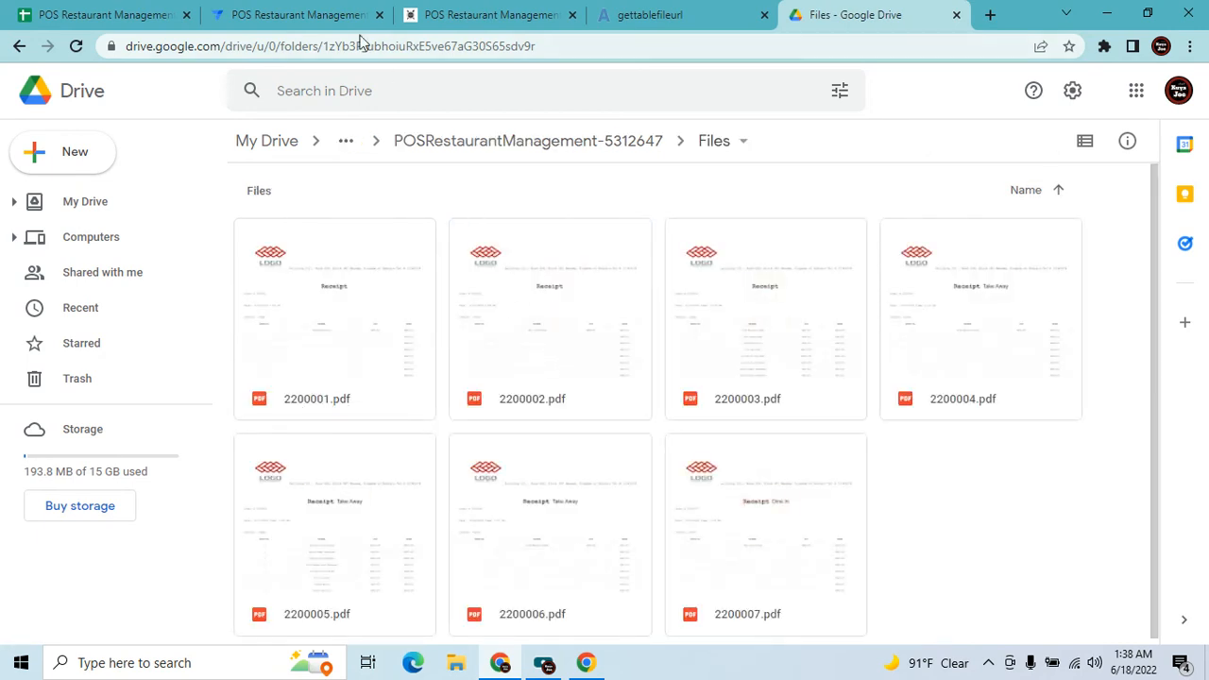
# Back in the AppSheet editor, review the receipt task's file name prefix, timestamp option, page orientation, page size and margins.
pyautogui.click(293, 14)
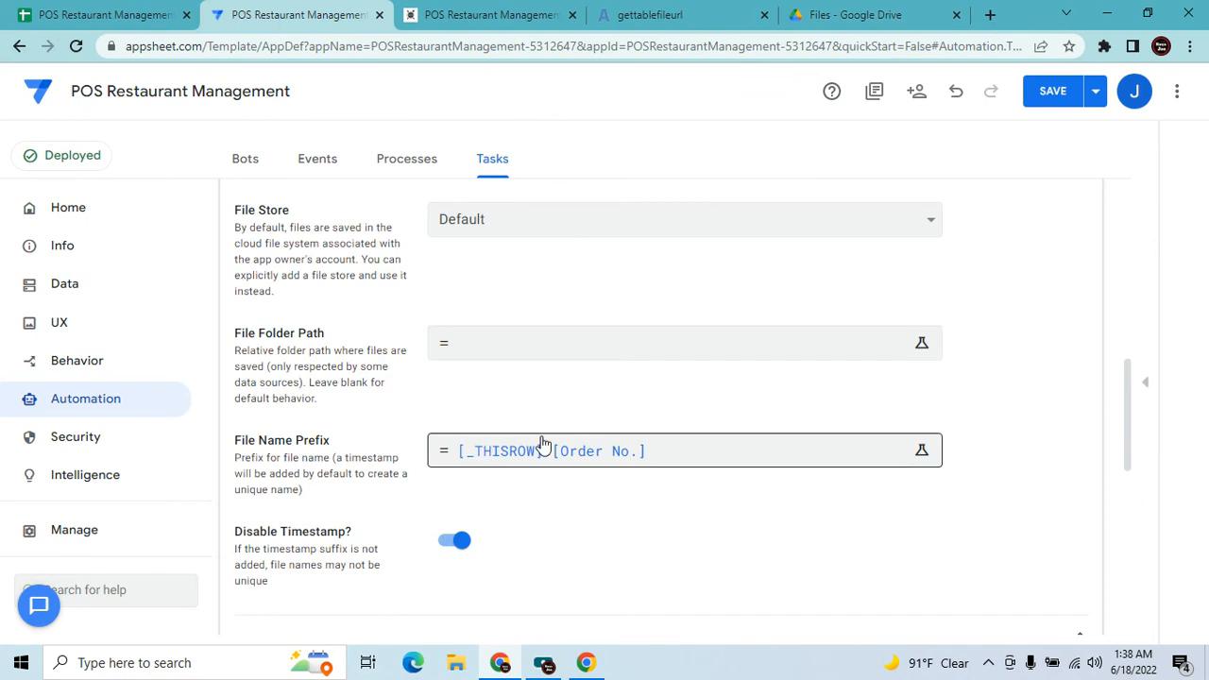
pyautogui.scroll(-1, 543, 444)
pyautogui.scroll(-1, 477, 476)
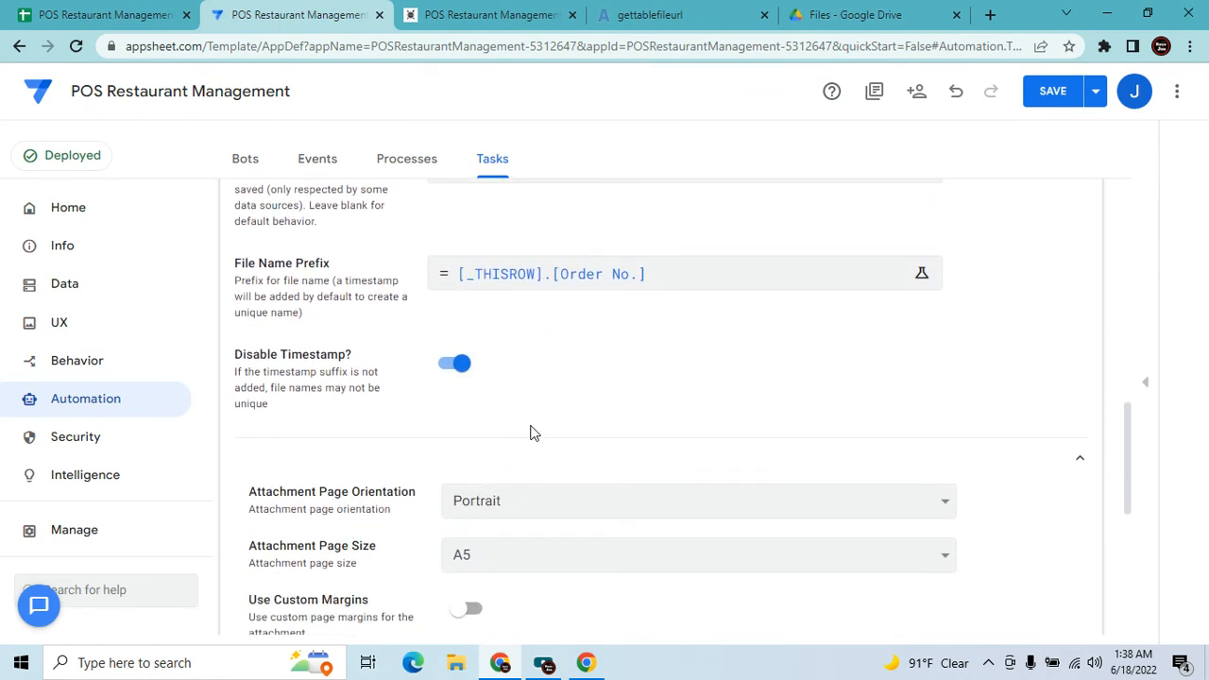
pyautogui.scroll(-2, 578, 495)
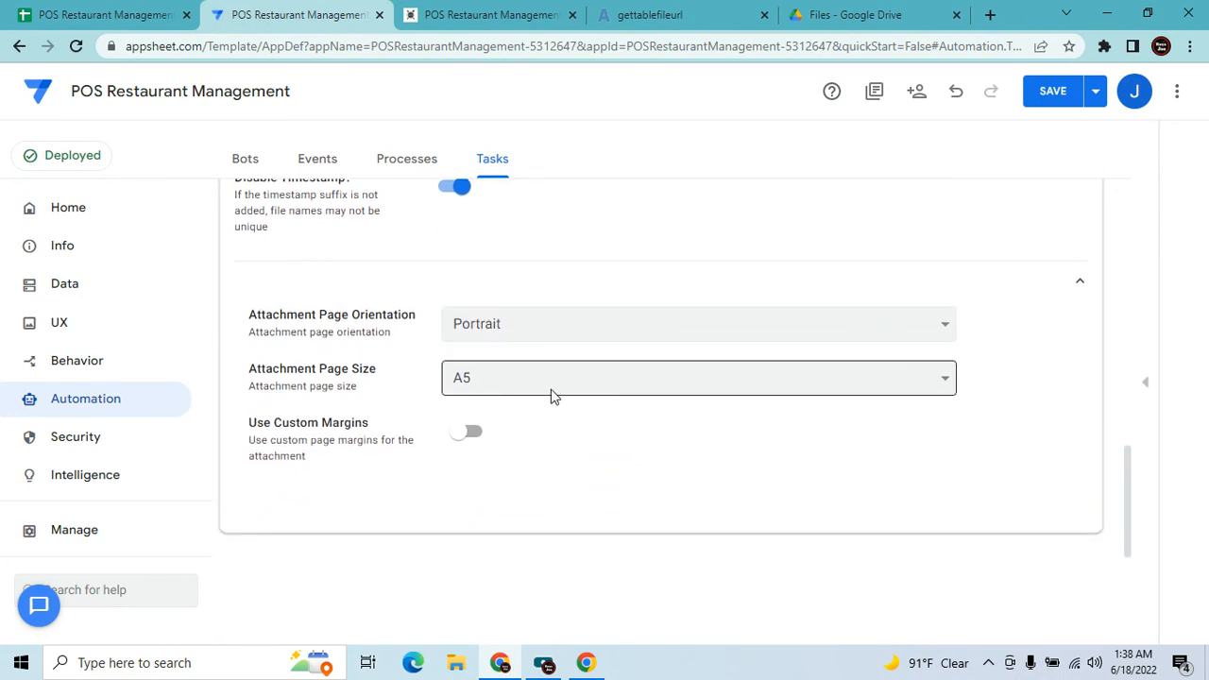
# Open the Order Receipt Tasks template document in its own tab and return to the task settings.
pyautogui.scroll(7, 555, 399)
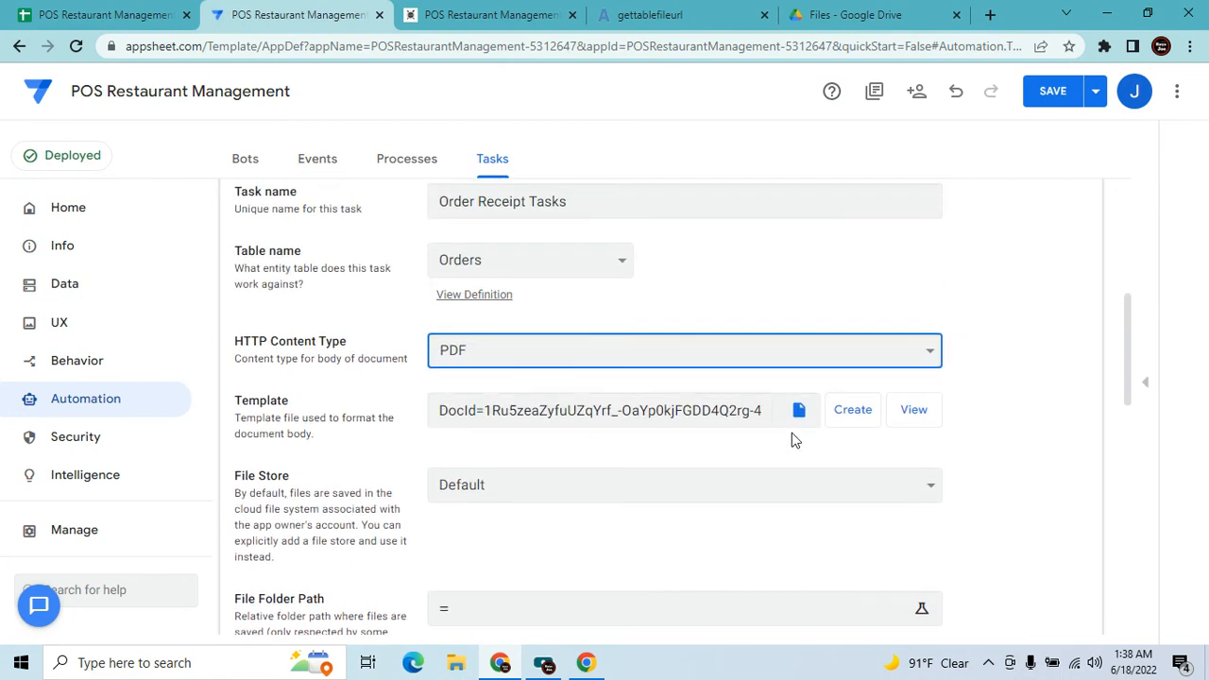
pyautogui.click(914, 410)
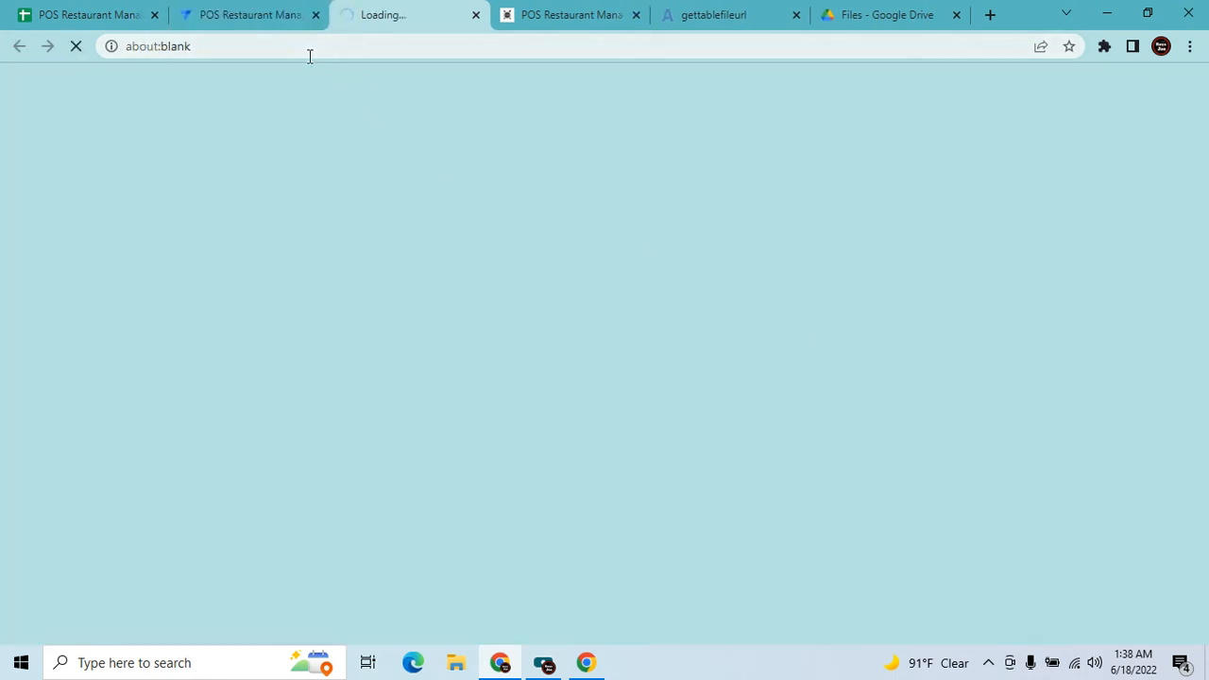
pyautogui.click(281, 11)
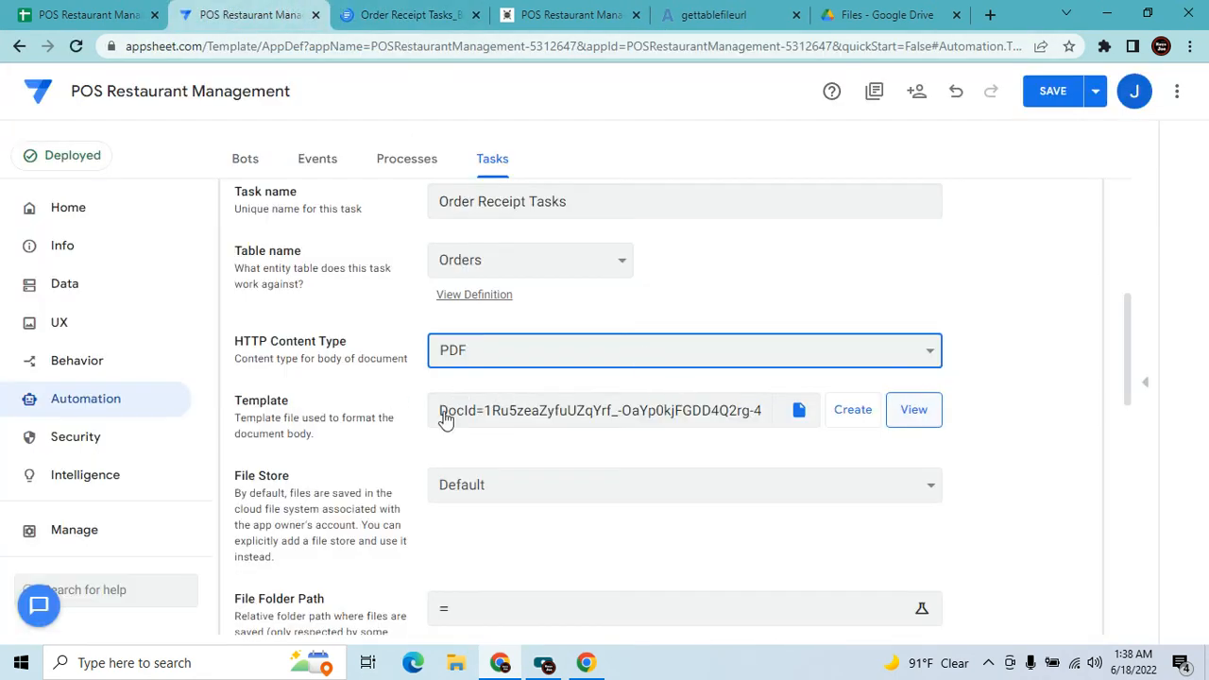
# Compare the receipt template's page setup with the receipt task's attachment page orientation, size and margin settings, and close the template document.
pyautogui.click(396, 11)
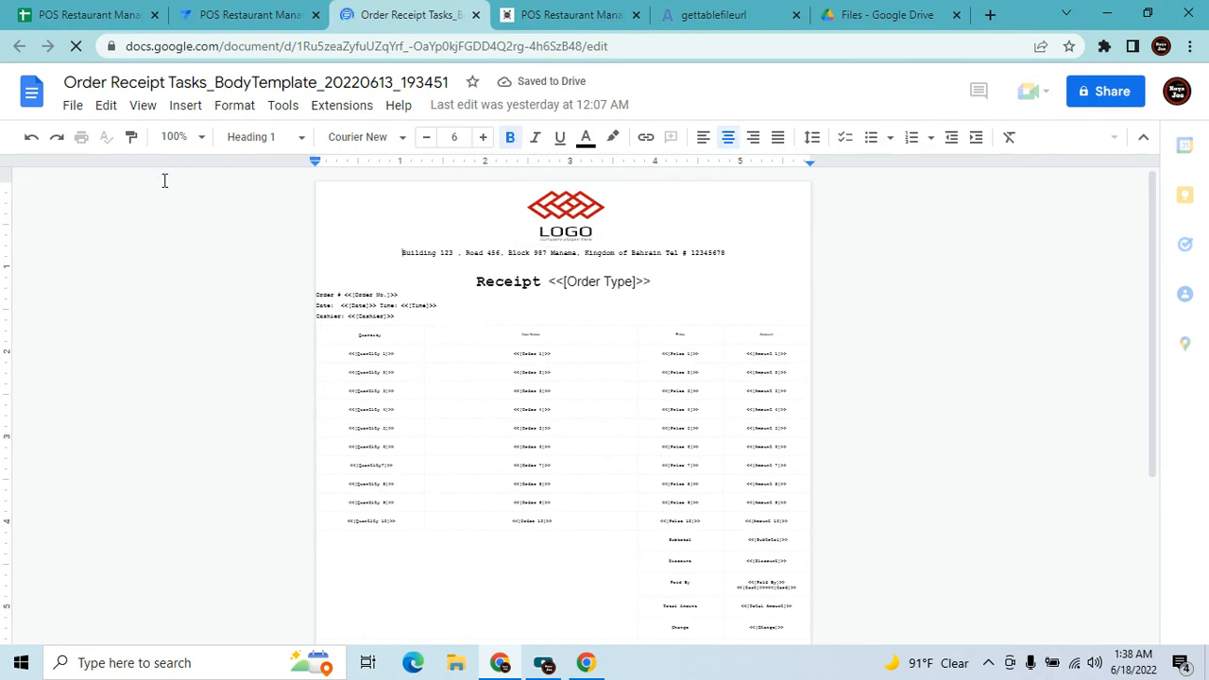
pyautogui.click(74, 106)
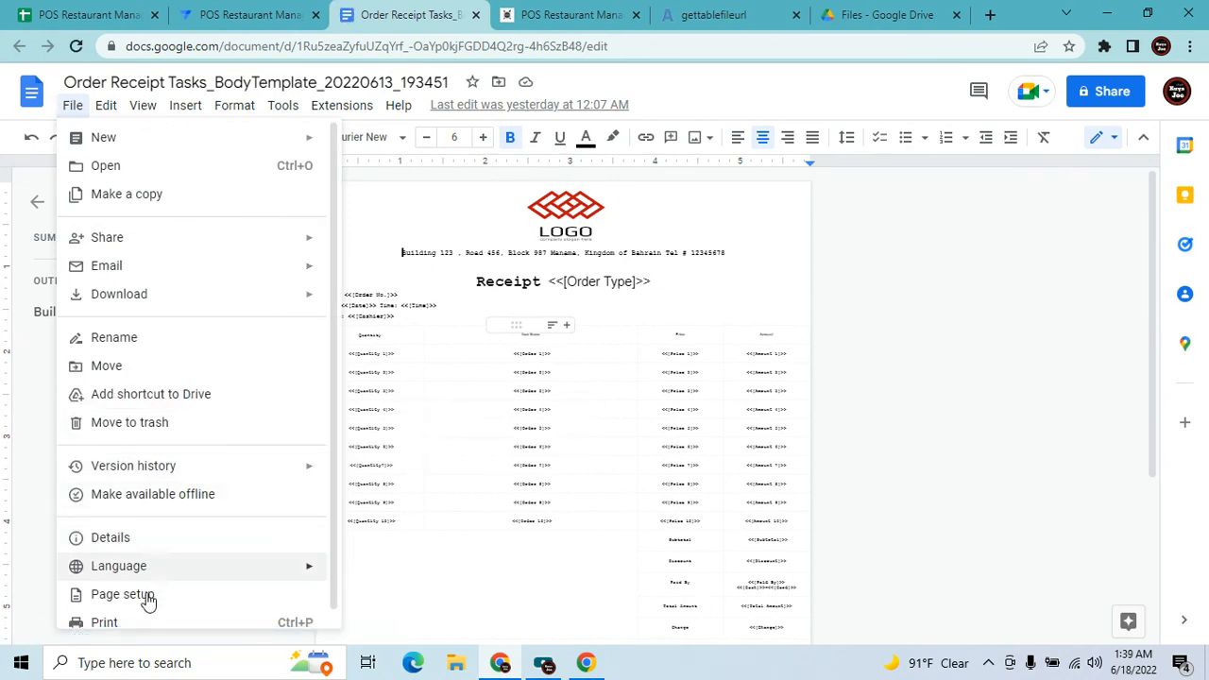
pyautogui.click(123, 594)
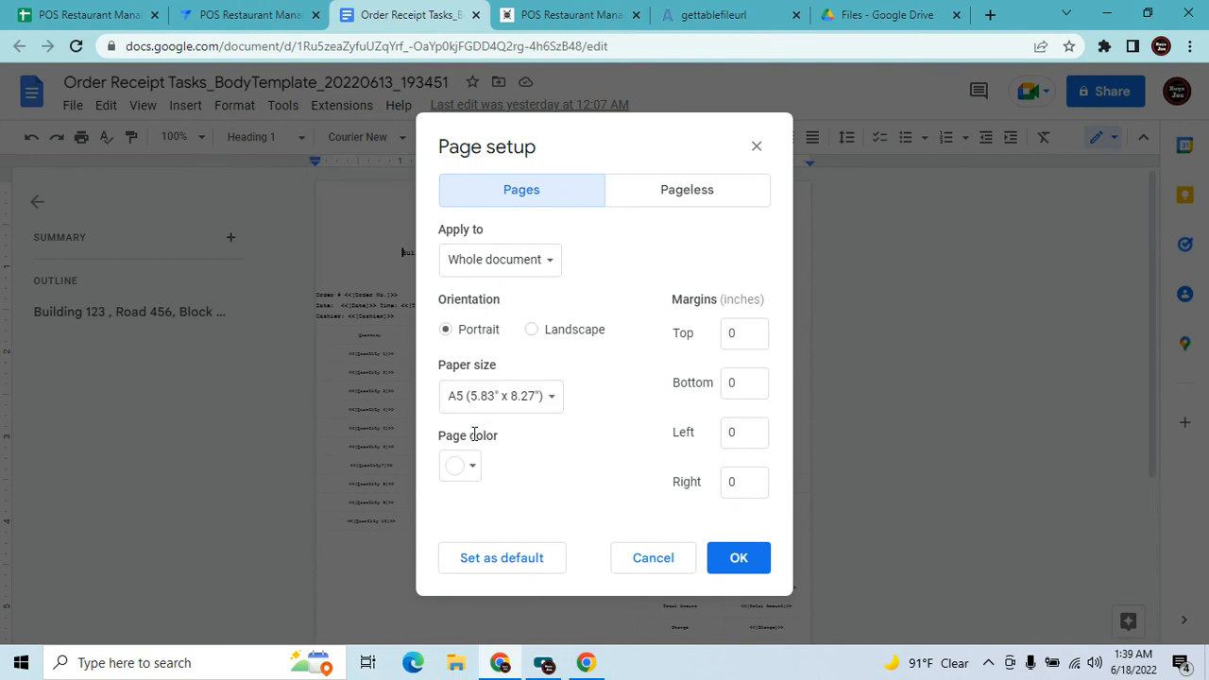
pyautogui.click(244, 12)
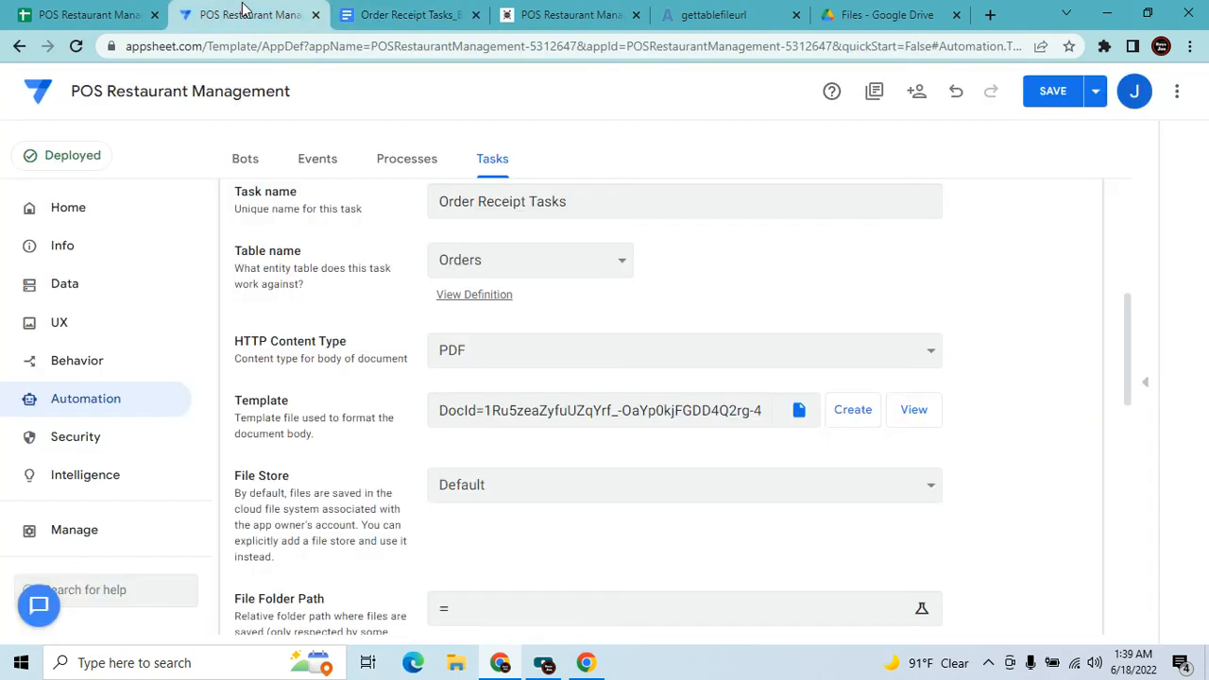
pyautogui.scroll(-6, 524, 397)
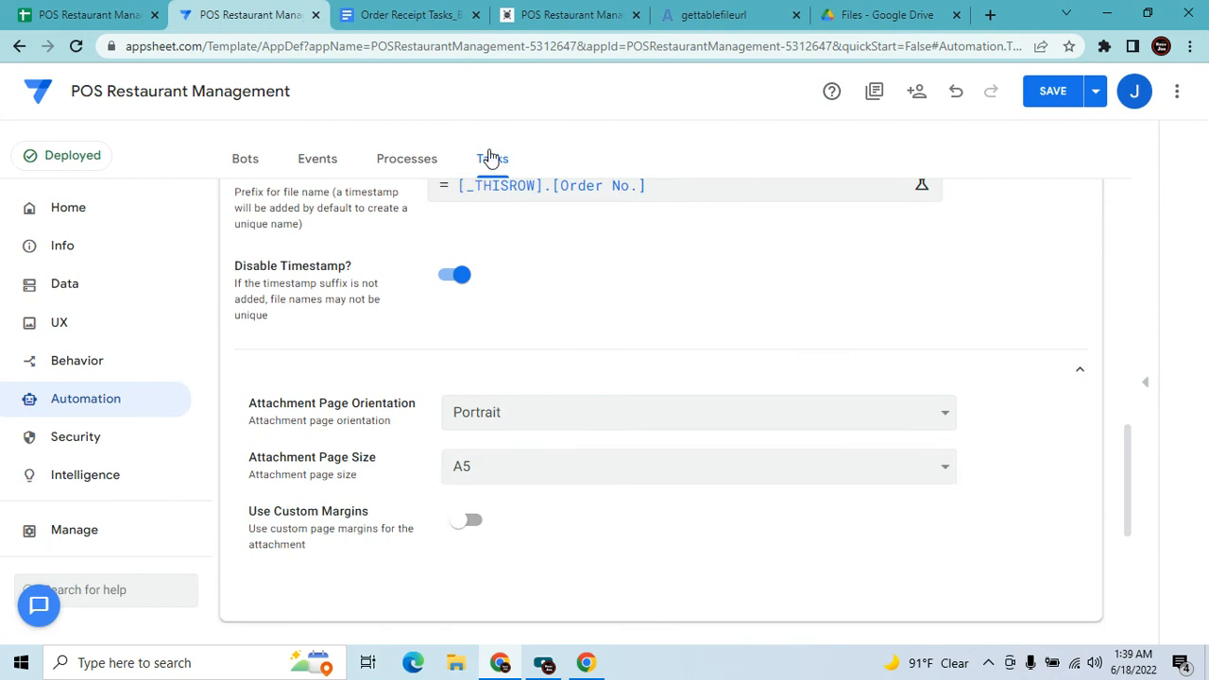
pyautogui.click(475, 15)
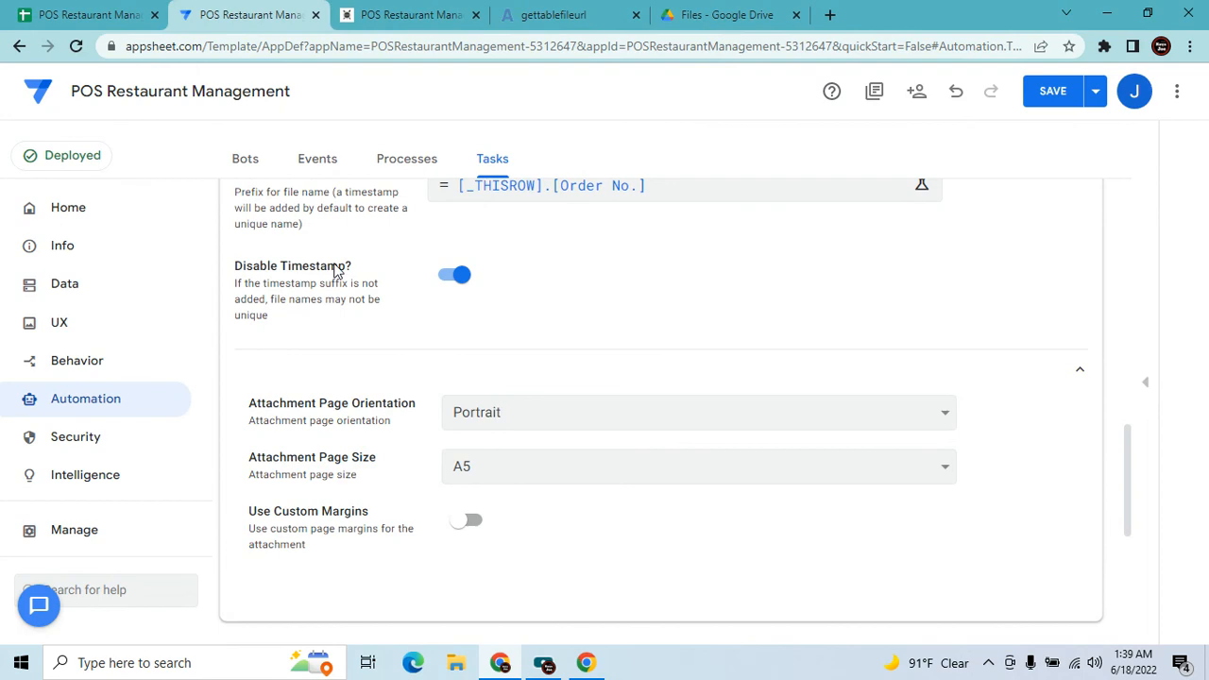
# Collapse the Order Receipt Tasks settings and open the Order Receipt bot to view its event and process.
pyautogui.scroll(10, 763, 401)
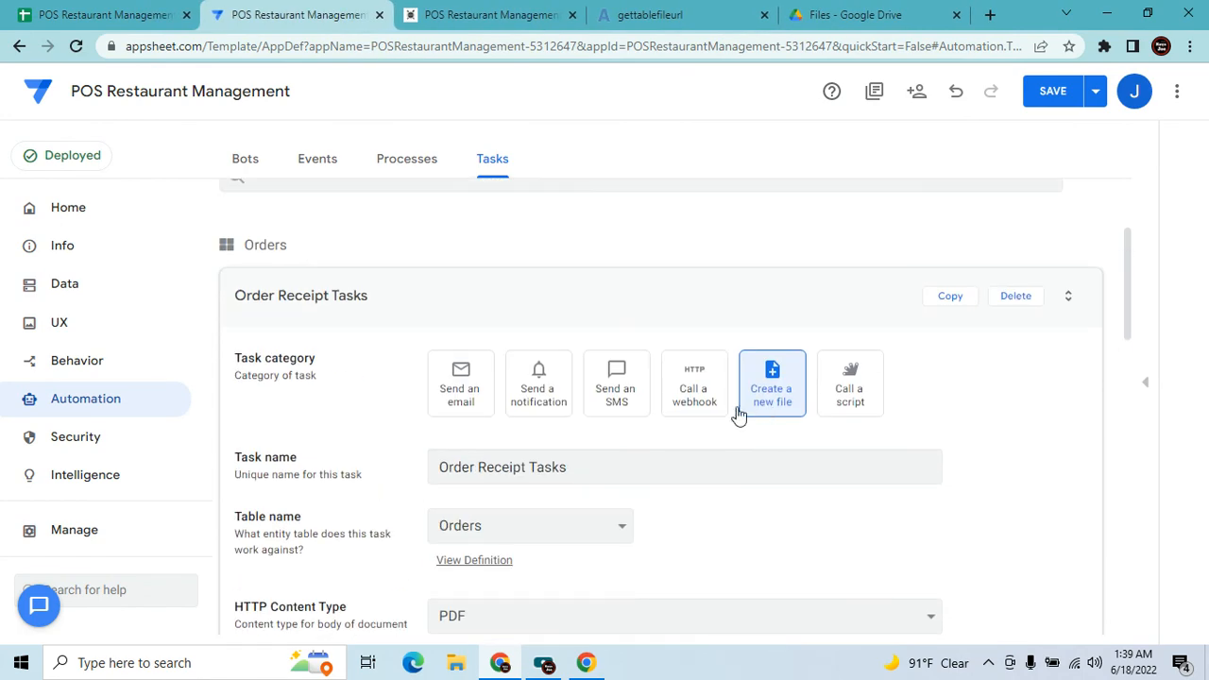
pyautogui.scroll(3, 567, 405)
pyautogui.click(566, 399)
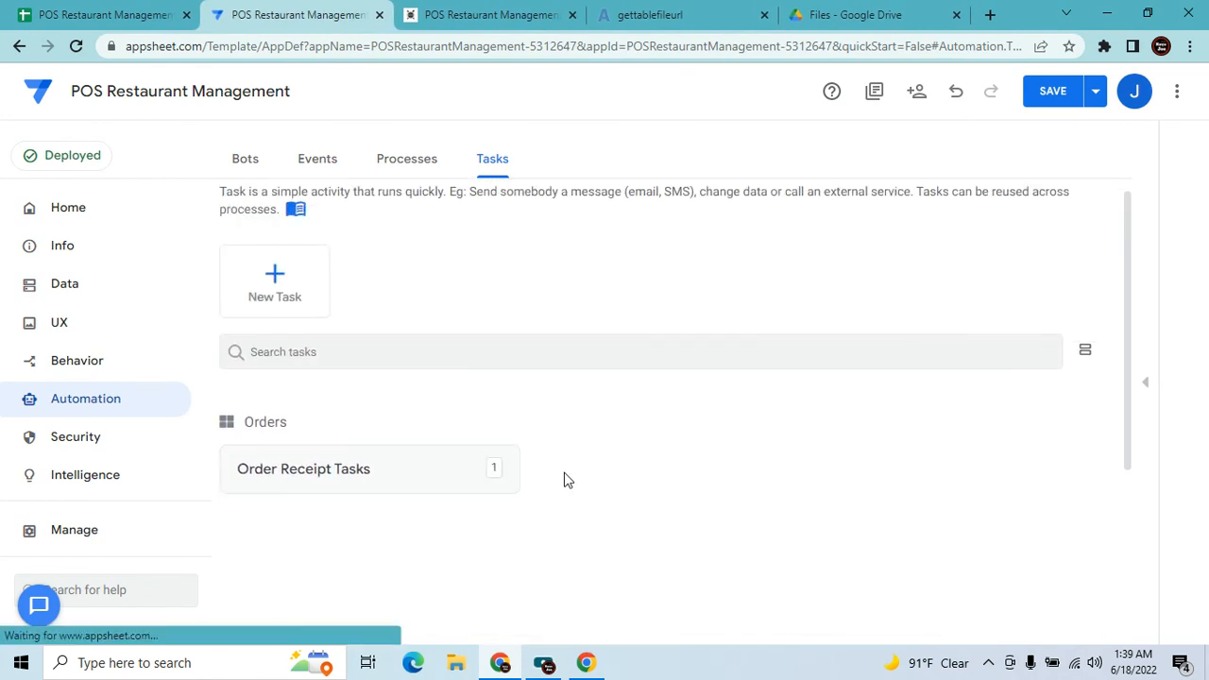
pyautogui.click(245, 161)
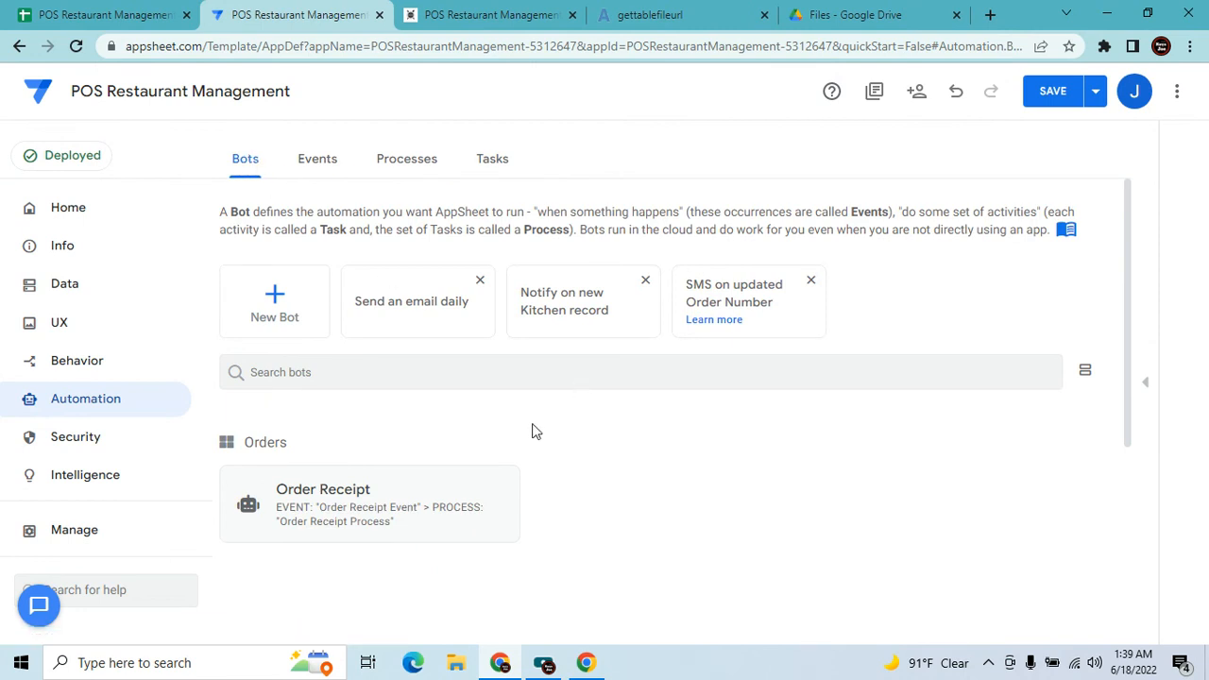
pyautogui.click(416, 517)
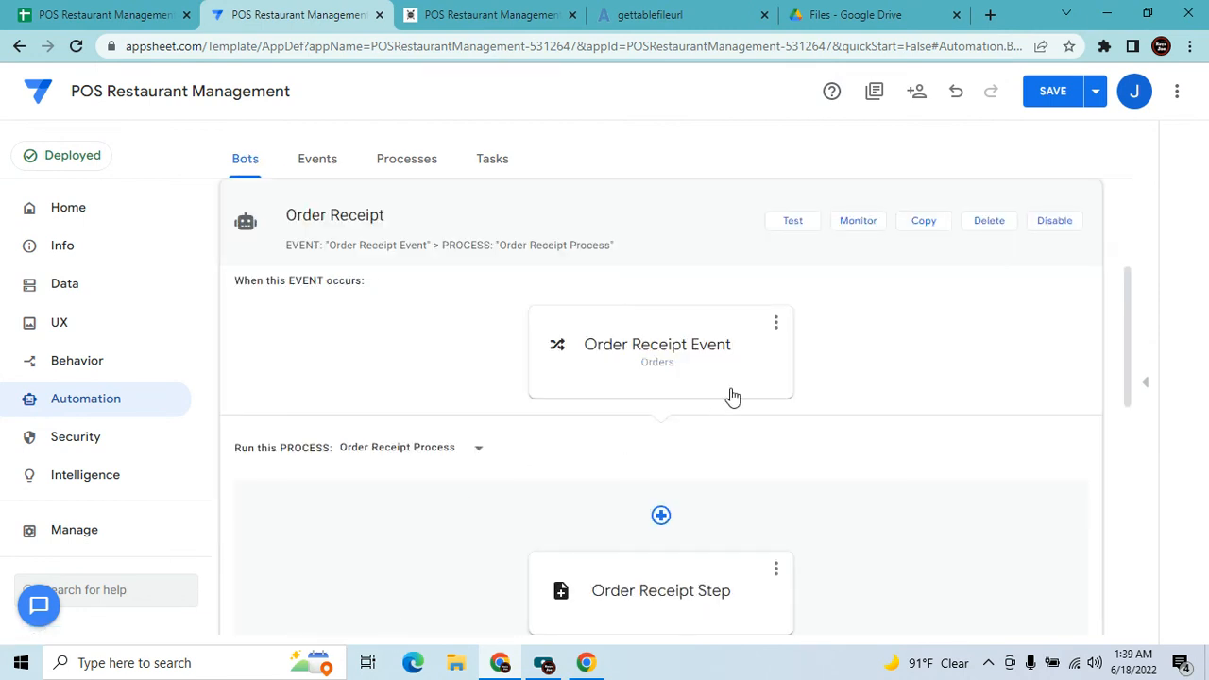
pyautogui.scroll(2, 579, 447)
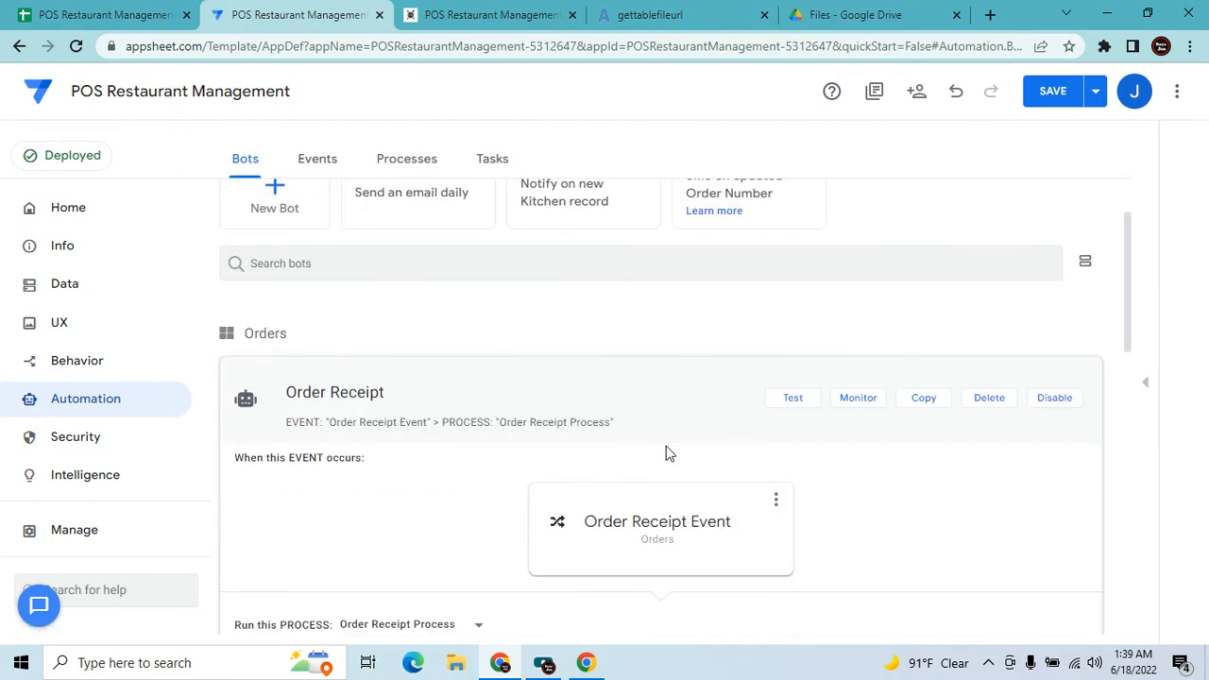
# Test the Order Receipt bot by executing Order Receipt Tasks for the first order row, and dismiss the result message.
pyautogui.click(793, 399)
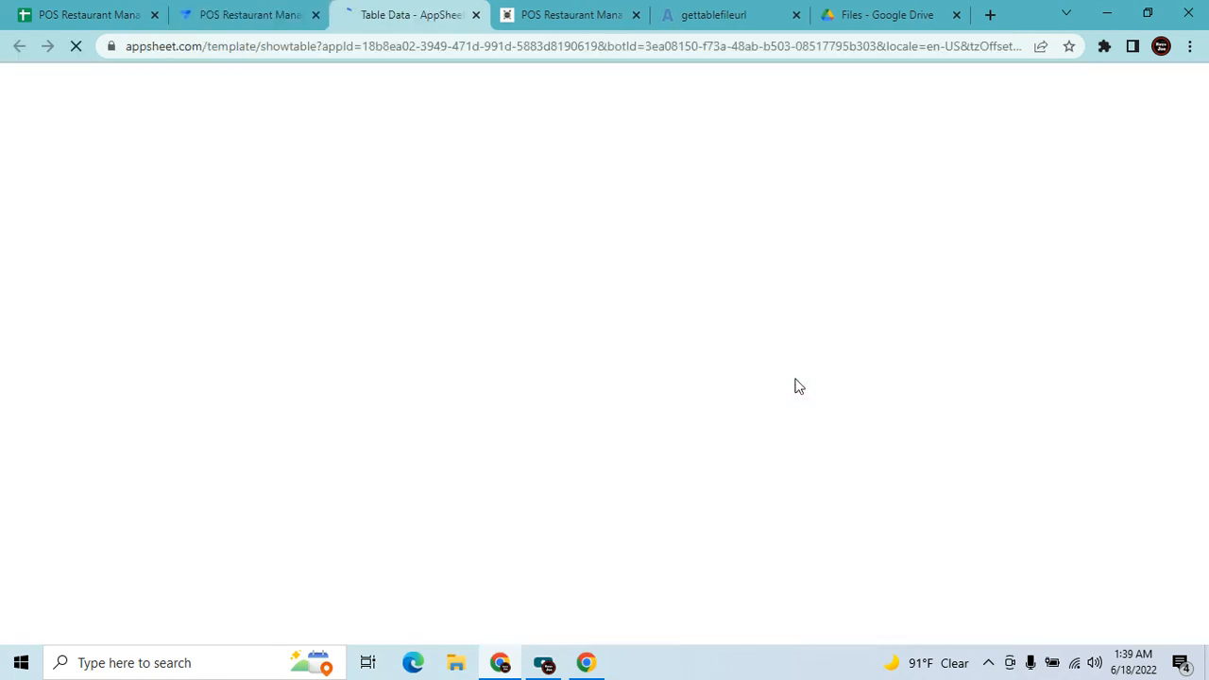
pyautogui.scroll(-5, 662, 500)
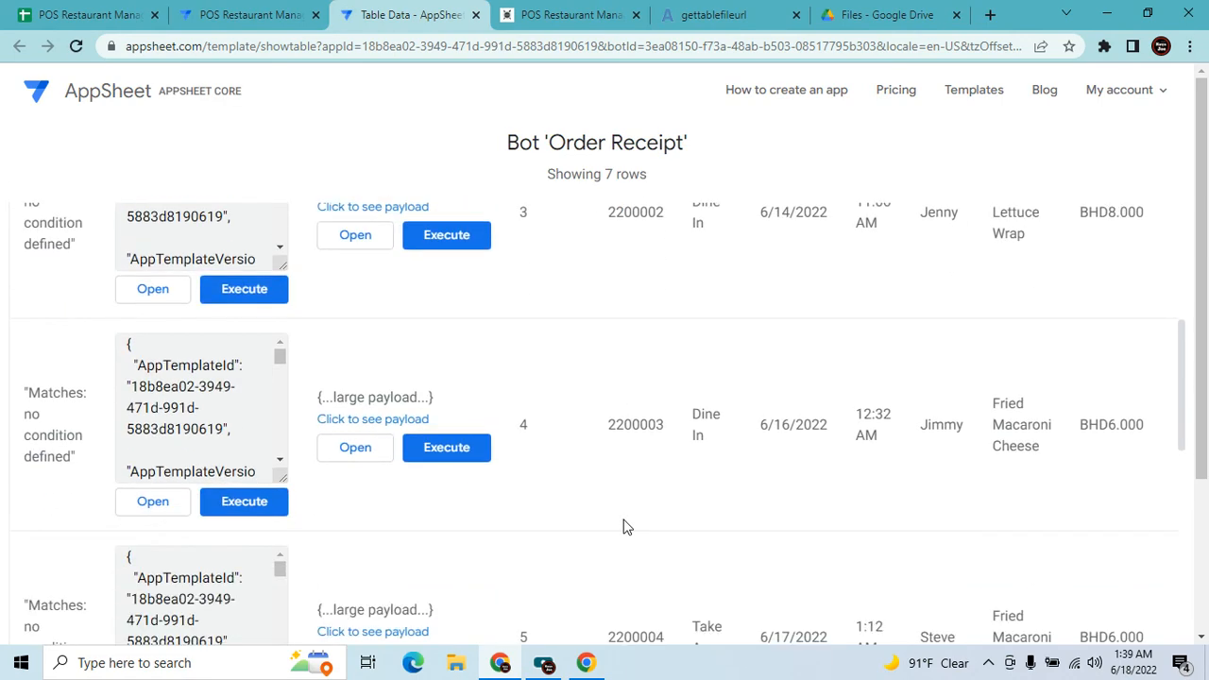
pyautogui.scroll(2, 508, 464)
pyautogui.scroll(3, 463, 382)
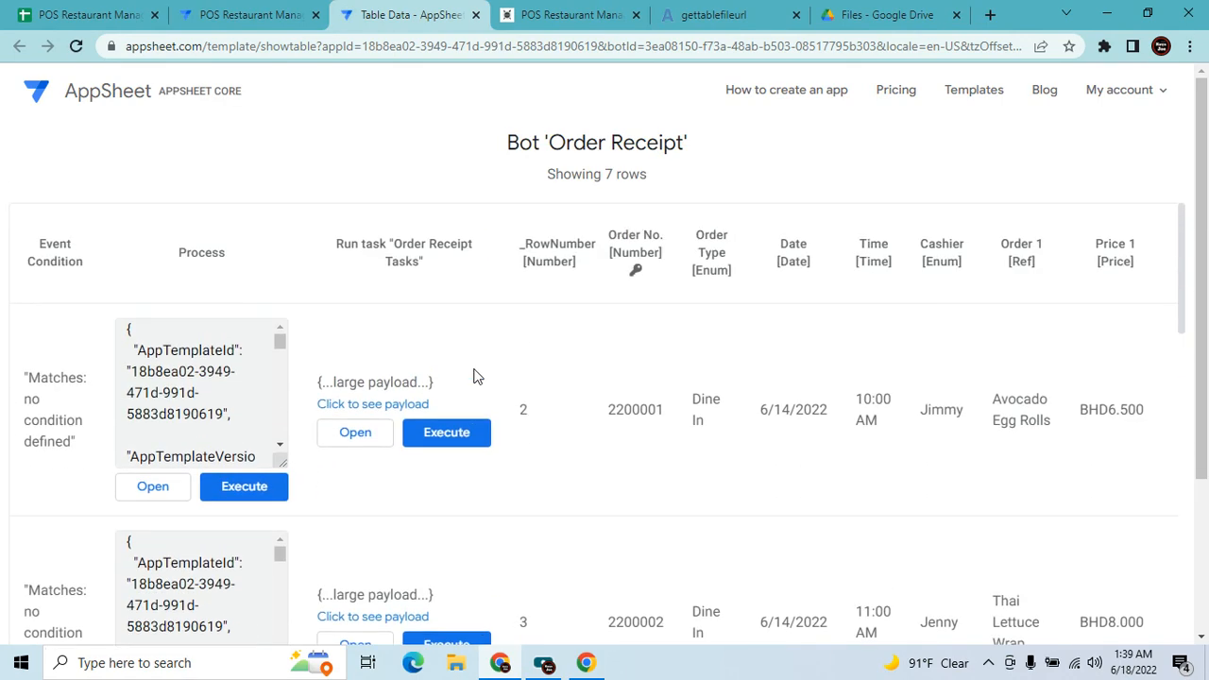
pyautogui.click(457, 436)
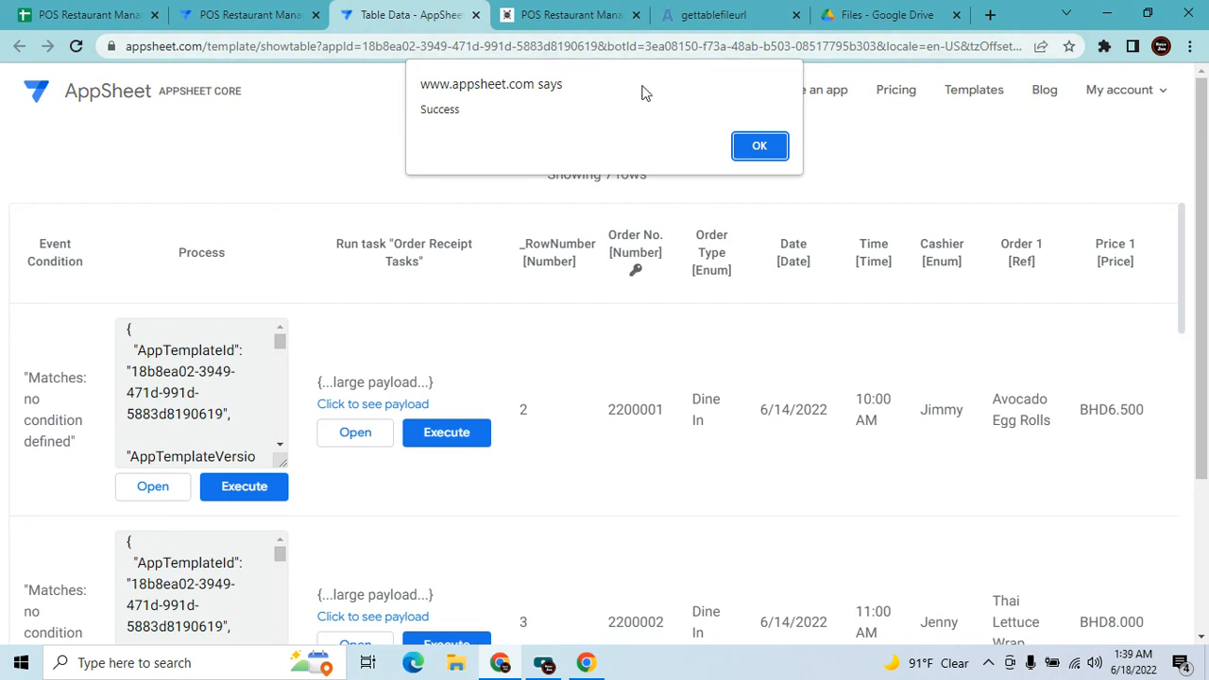
pyautogui.click(762, 148)
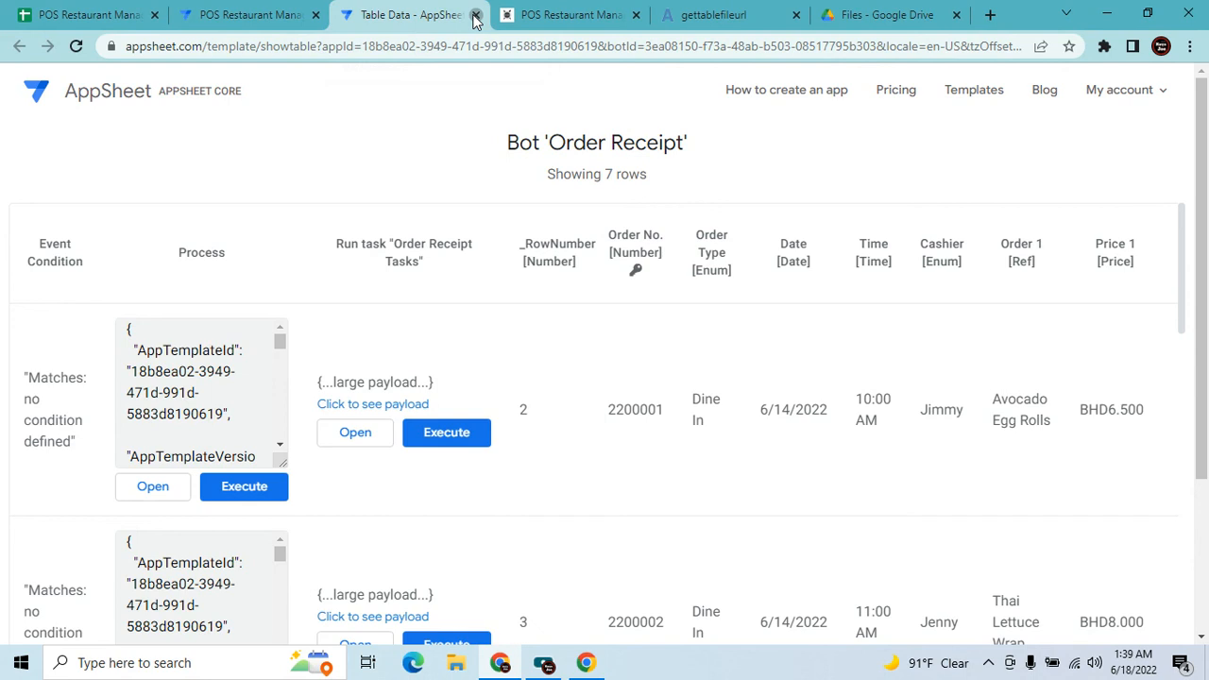
# Close the bot test and Google Drive pages, and collapse the Order Receipt bot back in the AppSheet editor.
pyautogui.click(1101, 9)
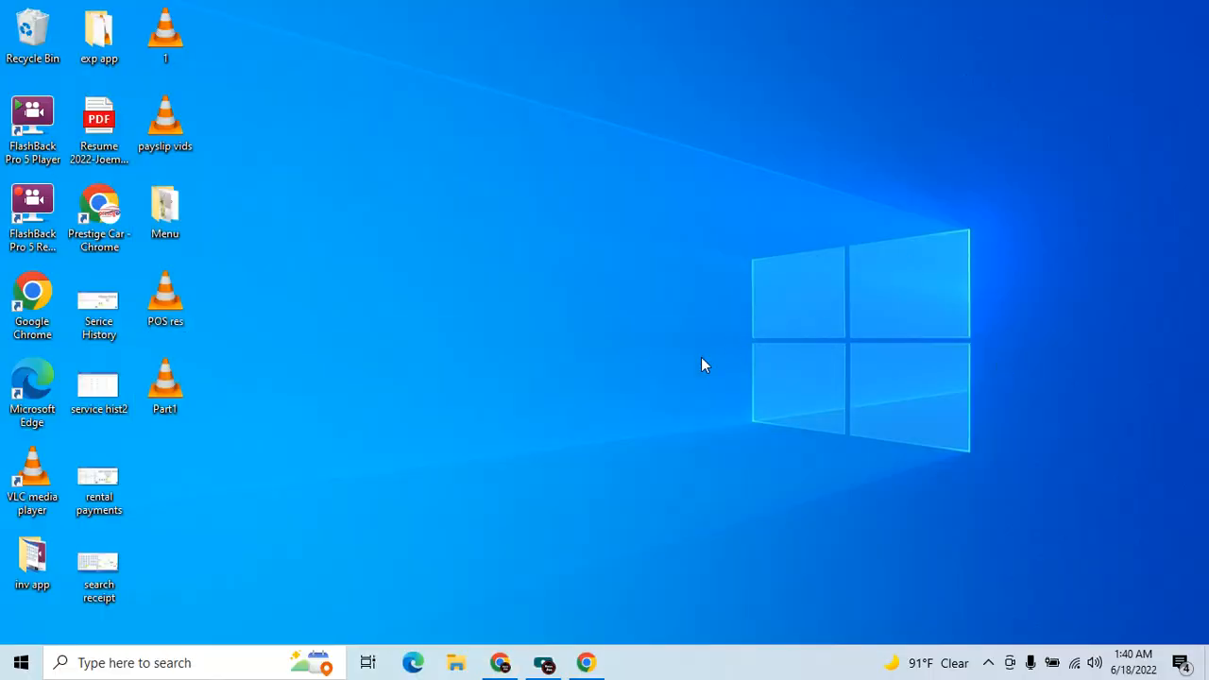
pyautogui.click(498, 664)
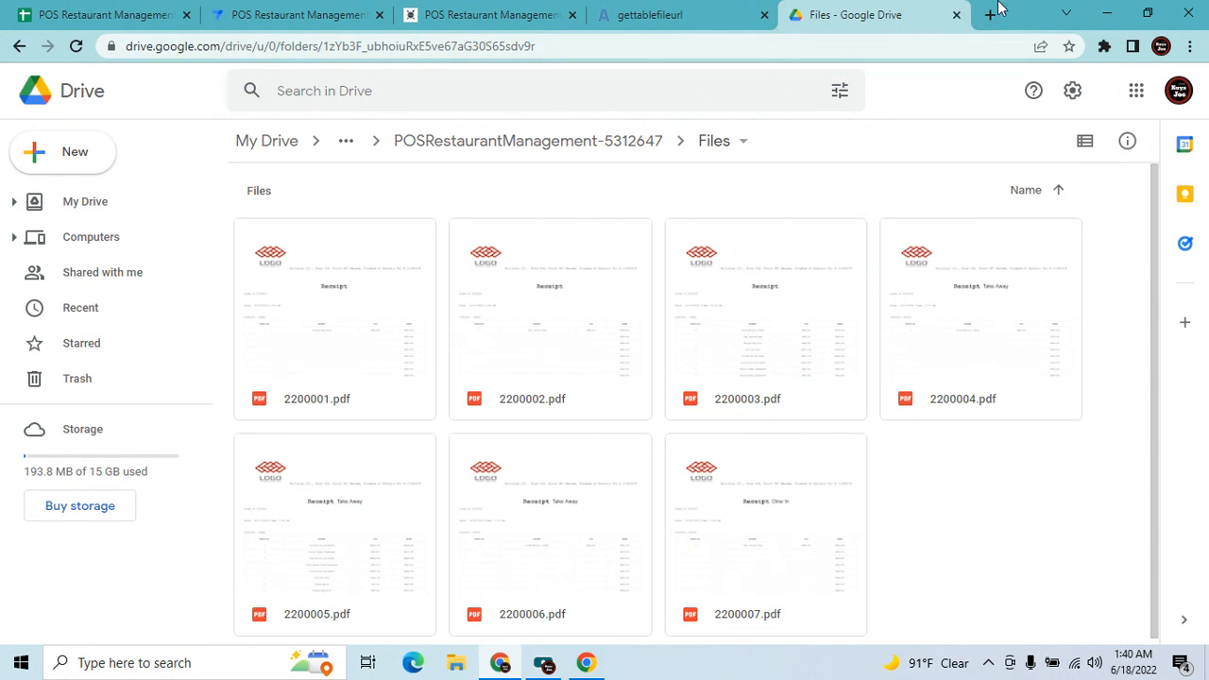
pyautogui.click(957, 16)
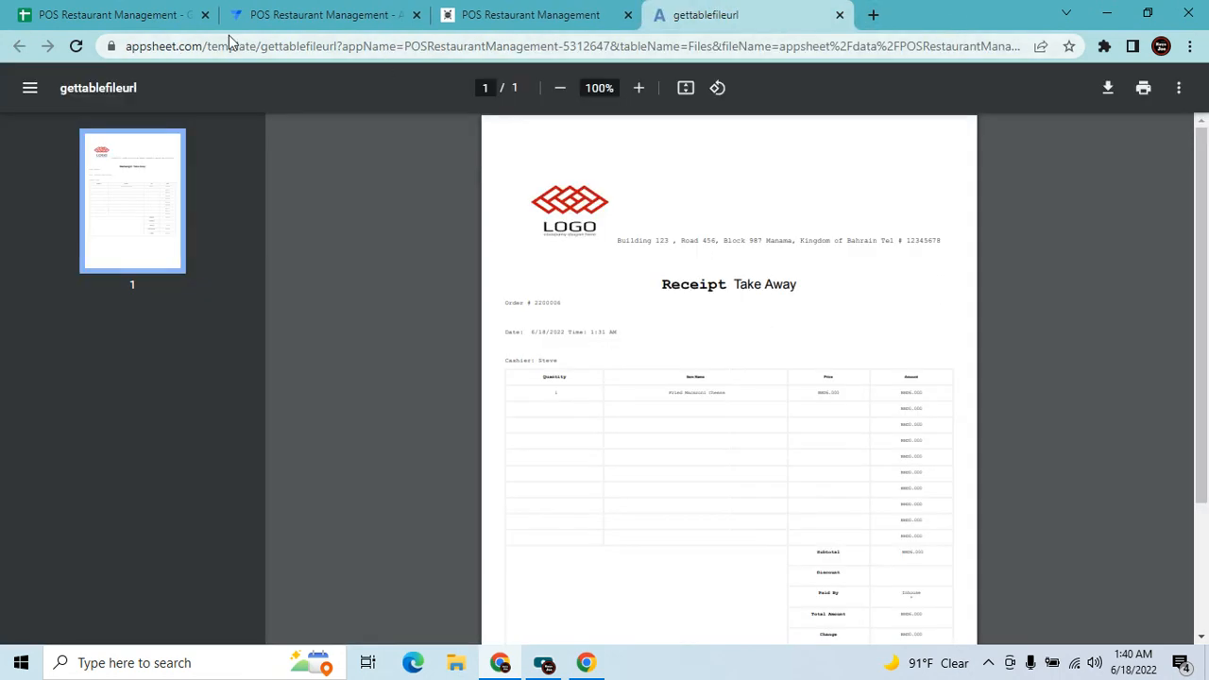
pyautogui.click(266, 9)
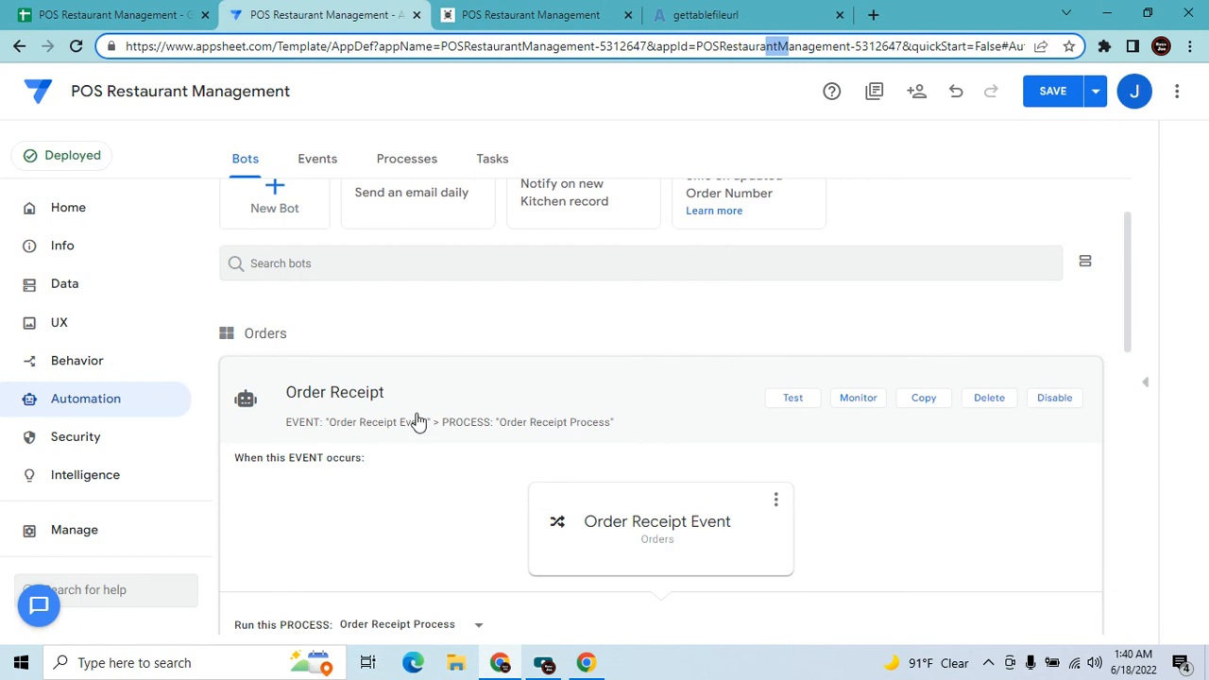
pyautogui.click(736, 404)
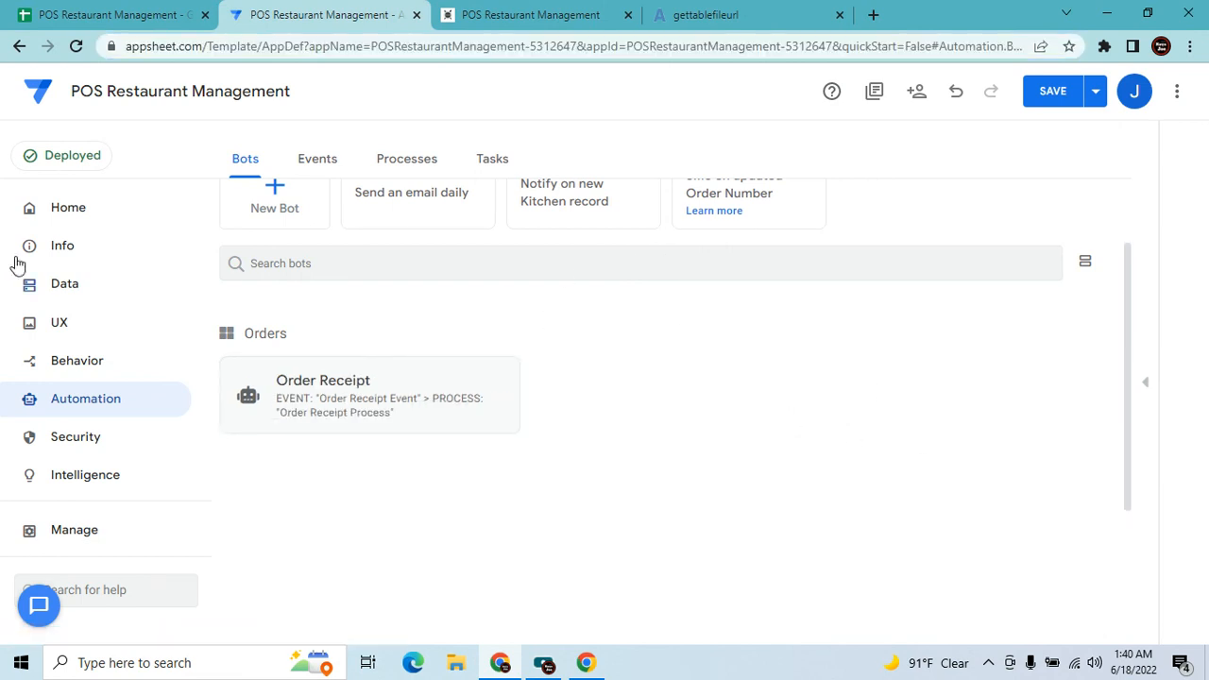
# Cancel the Add New Order form in the running app and open View Kitchen Orders.
pyautogui.click(511, 15)
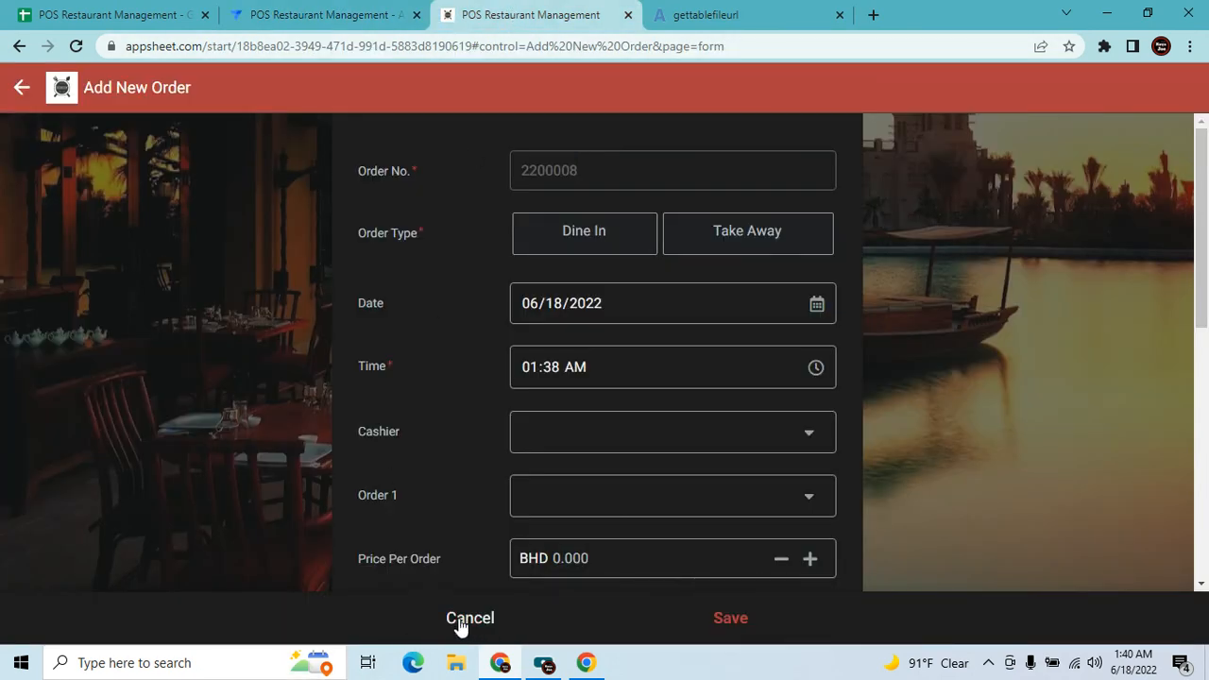
pyautogui.click(469, 618)
pyautogui.click(454, 195)
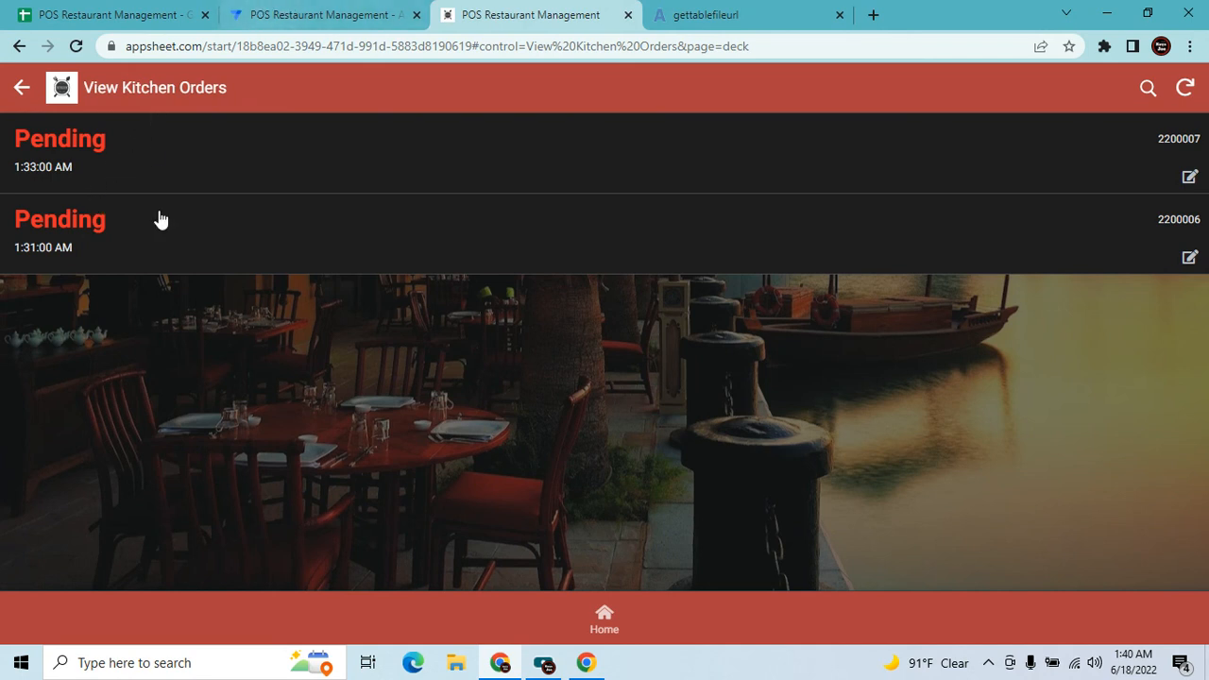
# In the AppSheet editor, examine the Kitchen table's format rule, including its condition, formatted column, highlight and text colors, and text format.
pyautogui.click(293, 14)
pyautogui.click(94, 330)
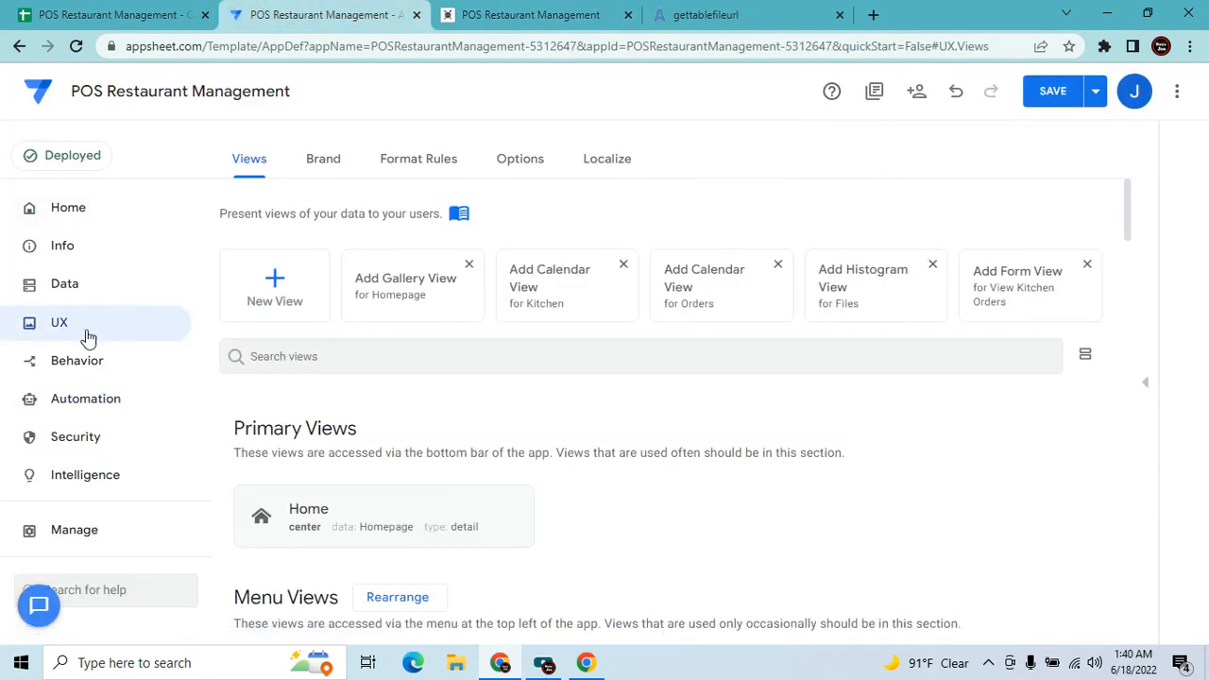
pyautogui.click(409, 166)
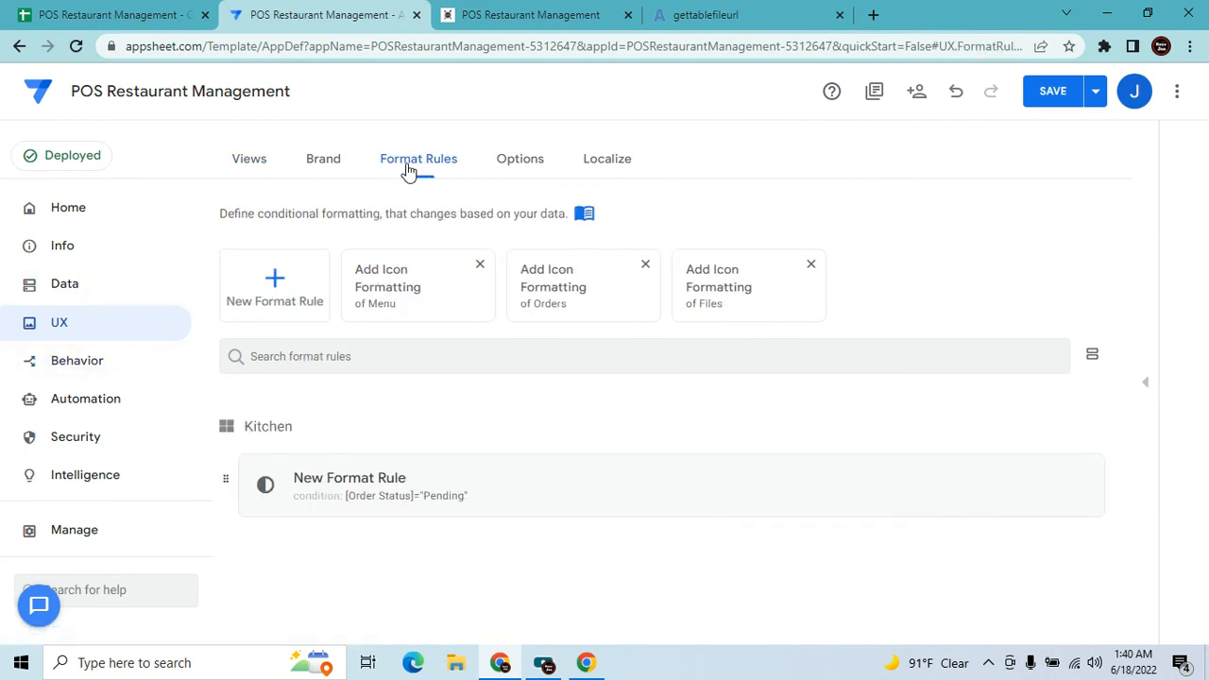
pyautogui.click(471, 485)
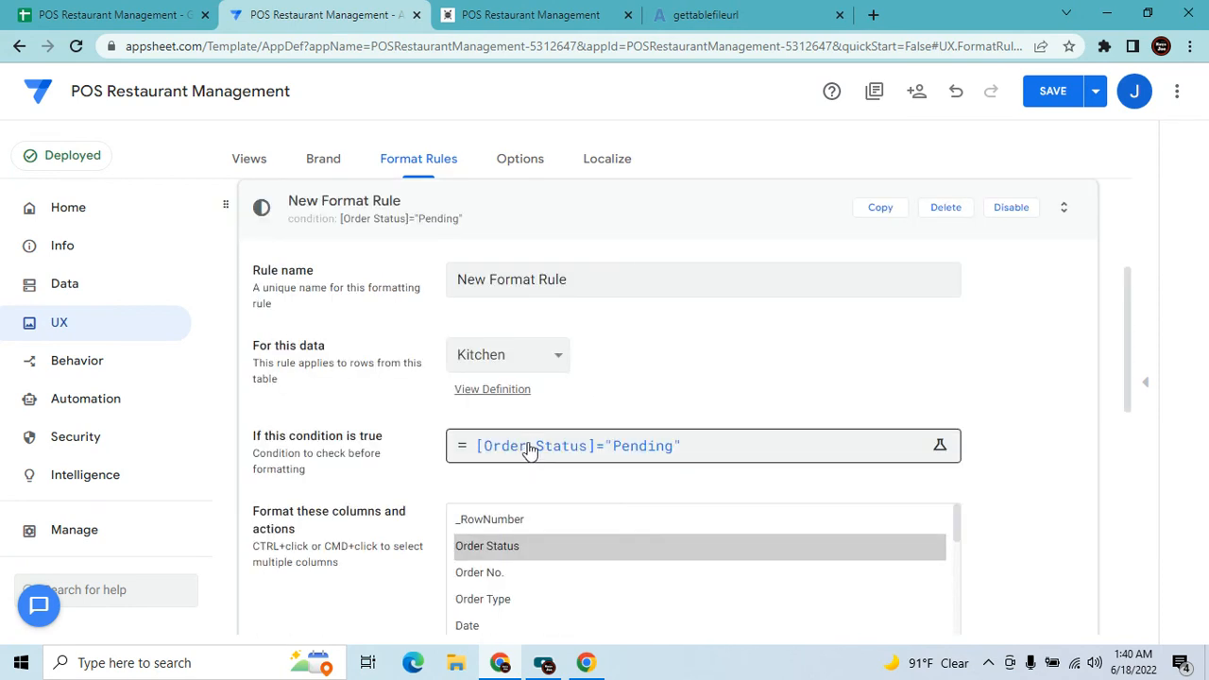
pyautogui.scroll(-1, 570, 423)
pyautogui.scroll(-1, 570, 428)
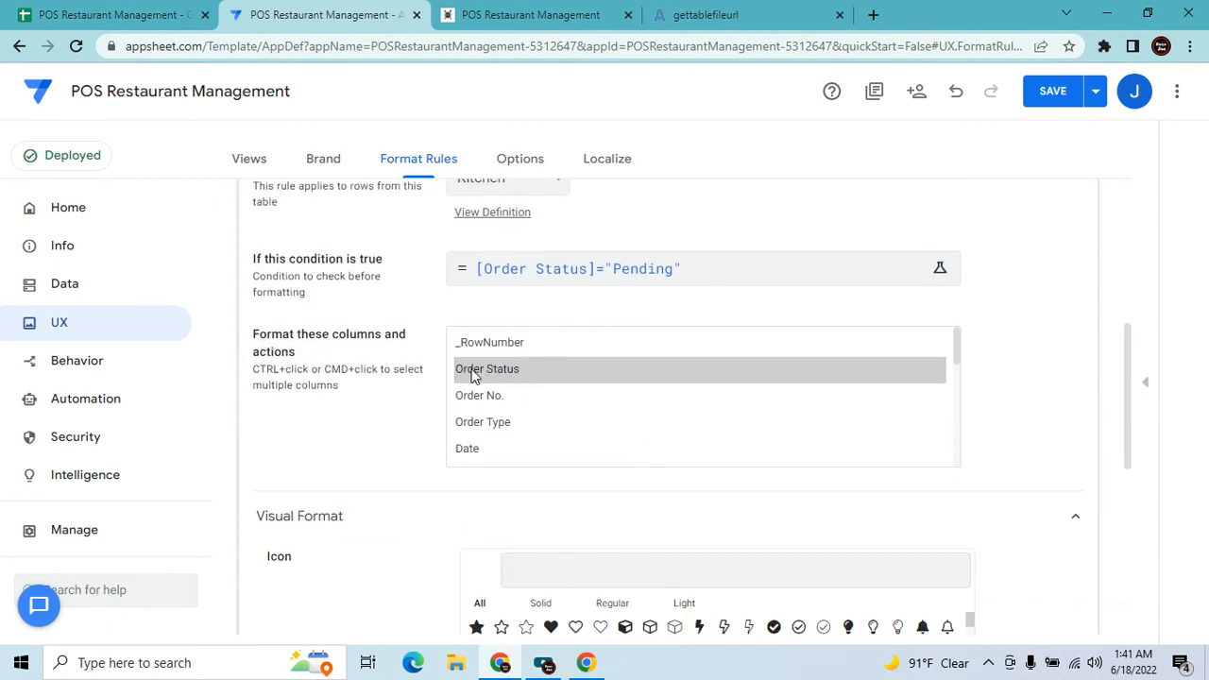
pyautogui.scroll(-1, 733, 480)
pyautogui.scroll(-3, 734, 480)
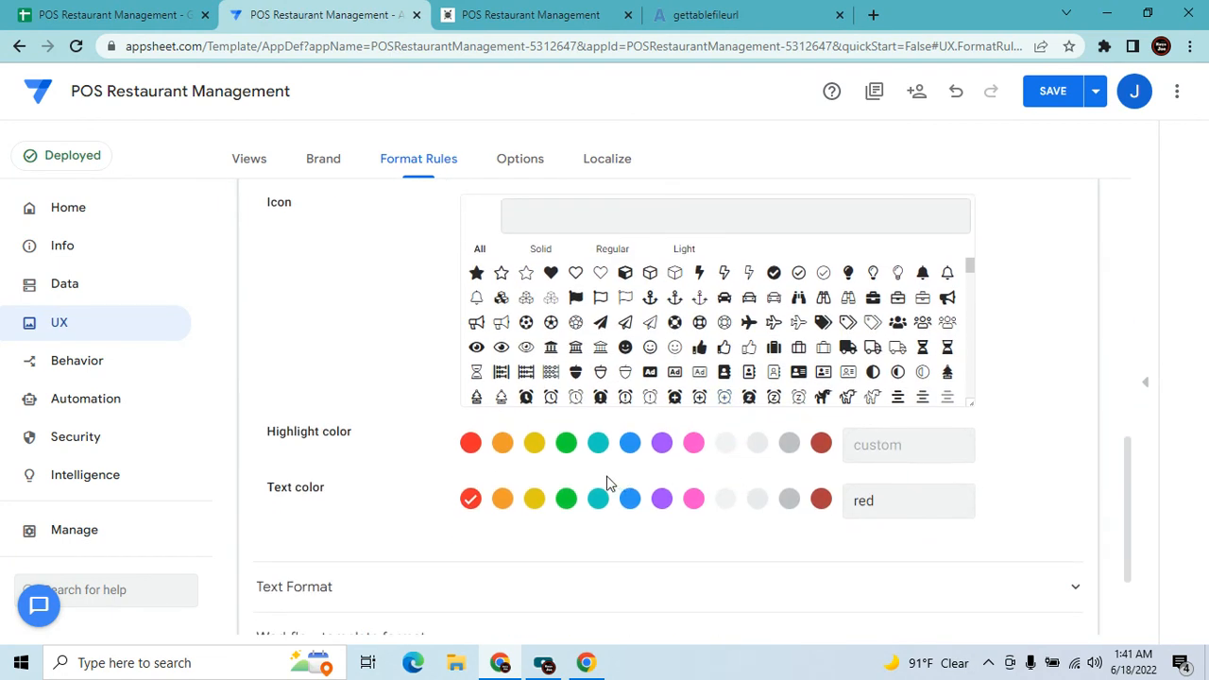
pyautogui.scroll(-2, 495, 489)
pyautogui.click(500, 424)
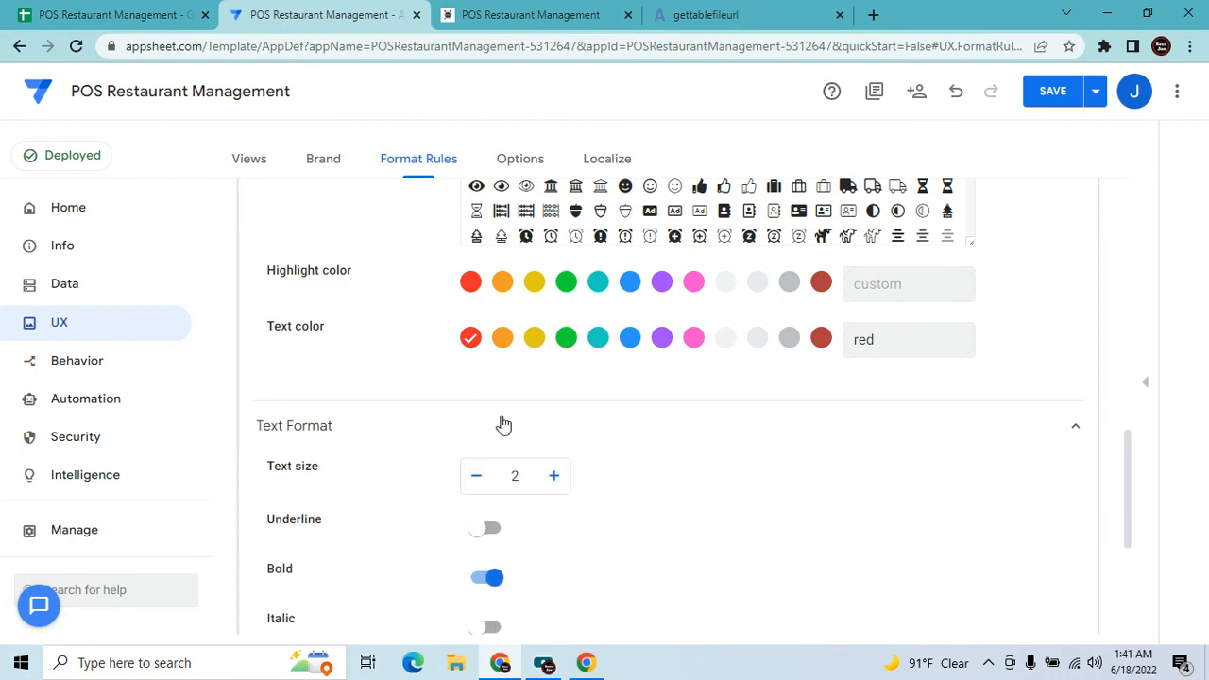
# Switch to the running app, return to its Home view and reopen View Kitchen Orders.
pyautogui.click(532, 11)
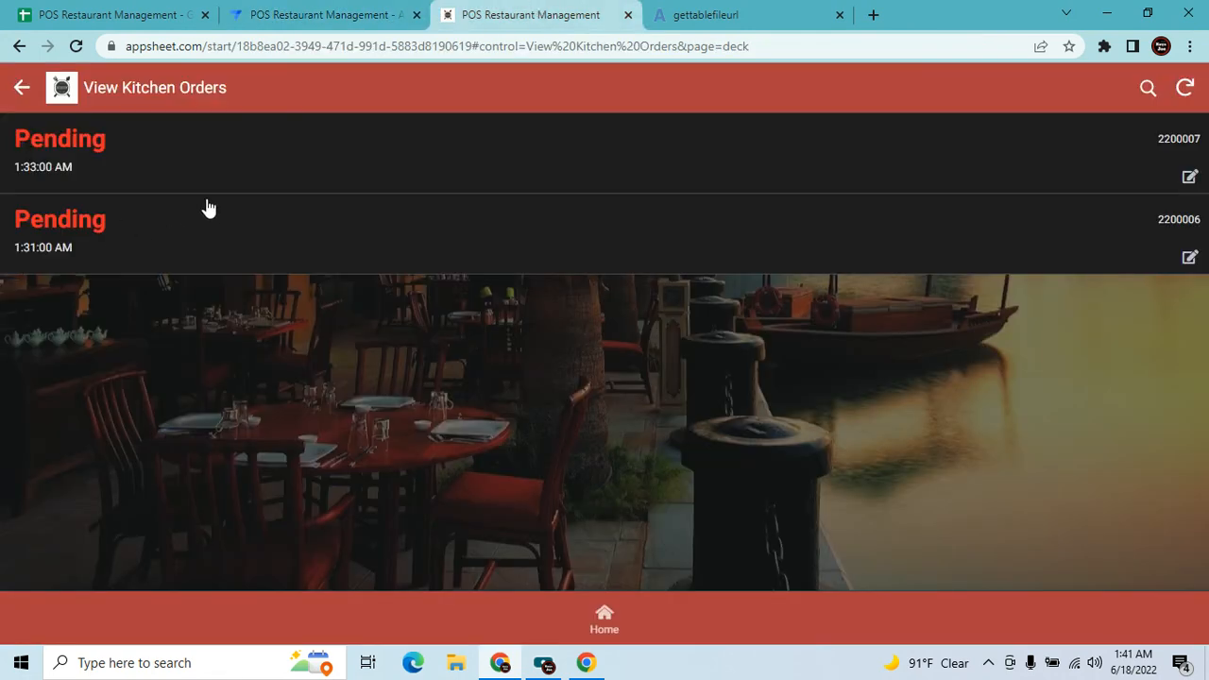
pyautogui.click(17, 89)
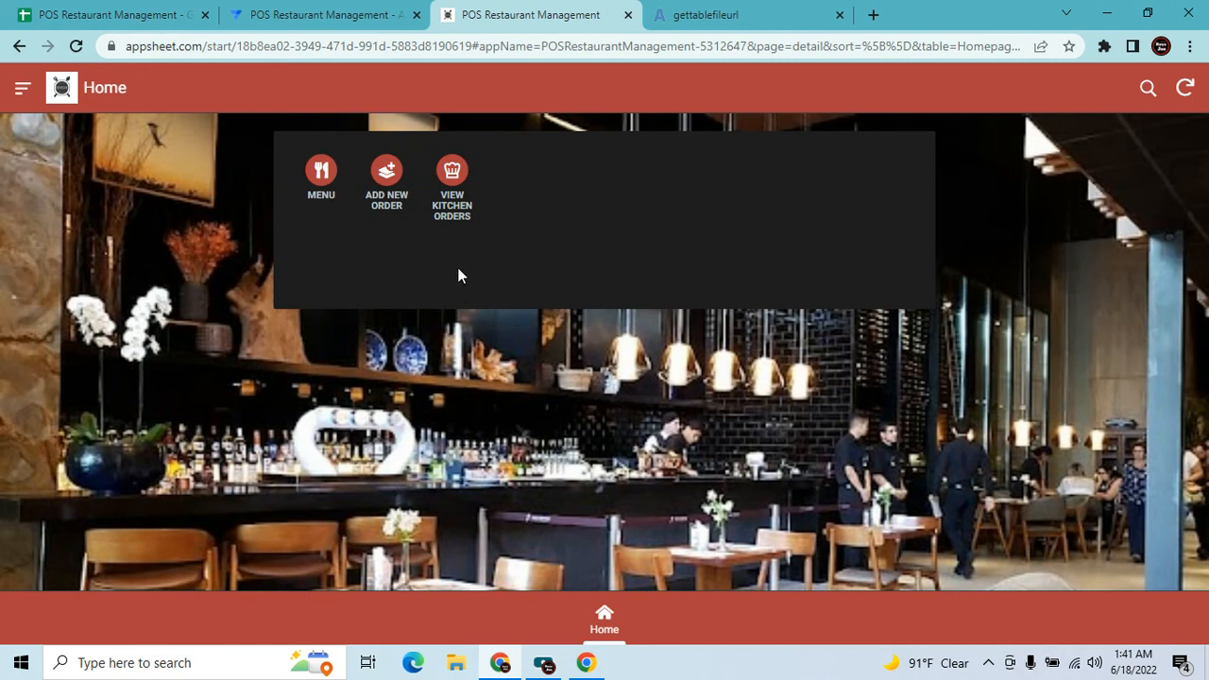
pyautogui.click(460, 181)
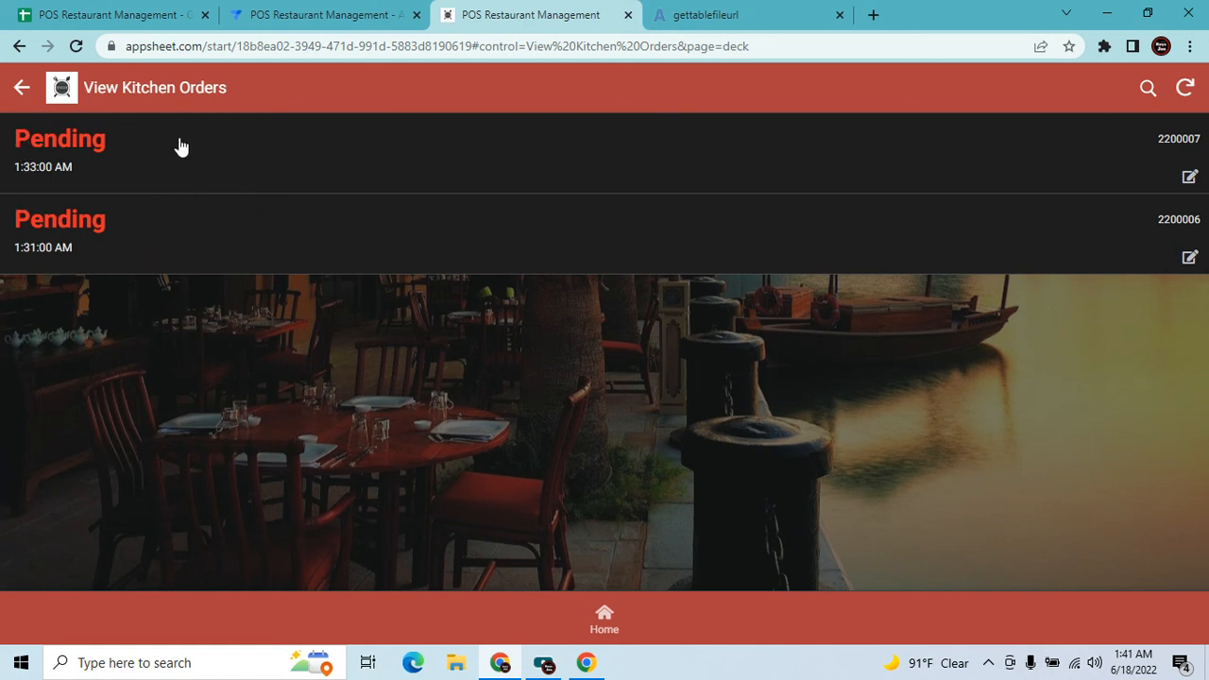
# Locate the View Kitchen Orders slice in the AppSheet editor's data slices, and return the running app to its Home view.
pyautogui.click(331, 7)
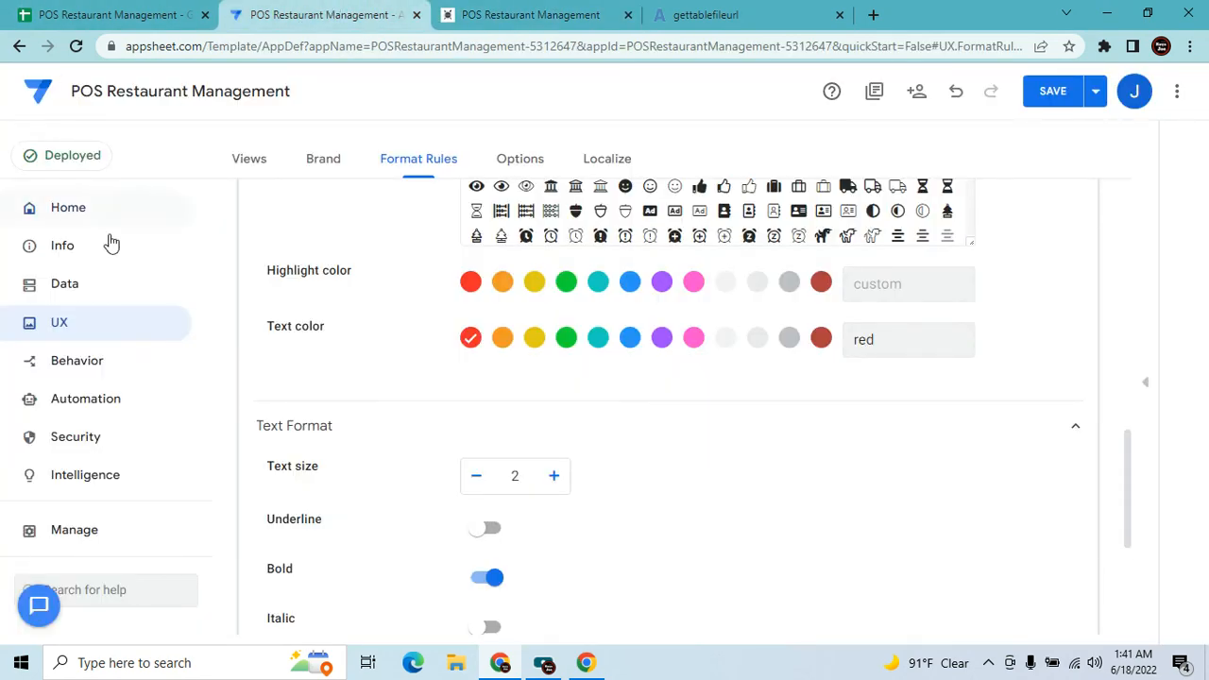
pyautogui.click(83, 293)
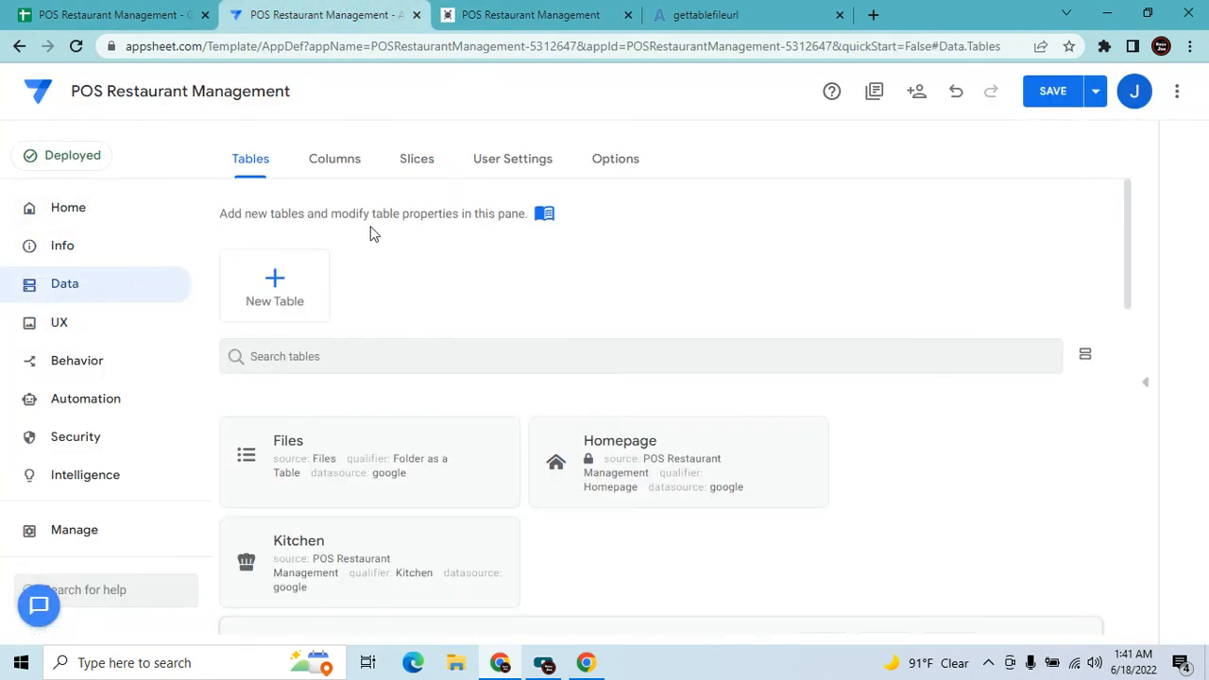
pyautogui.click(418, 162)
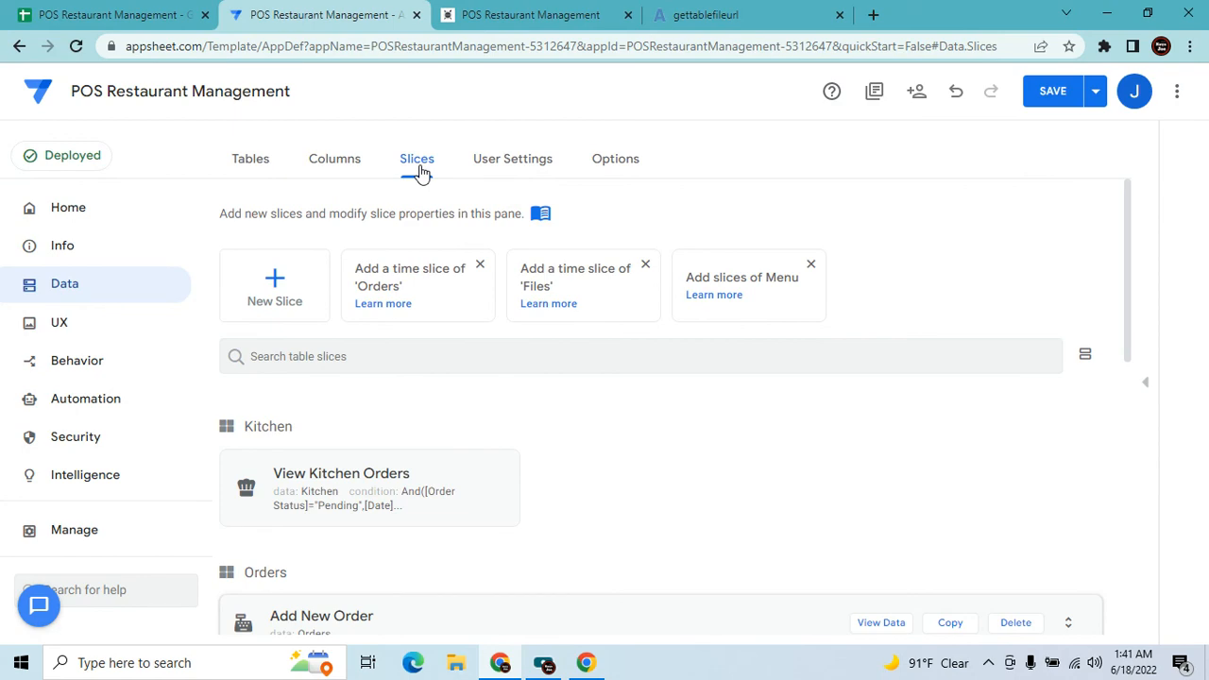
pyautogui.scroll(-1, 489, 410)
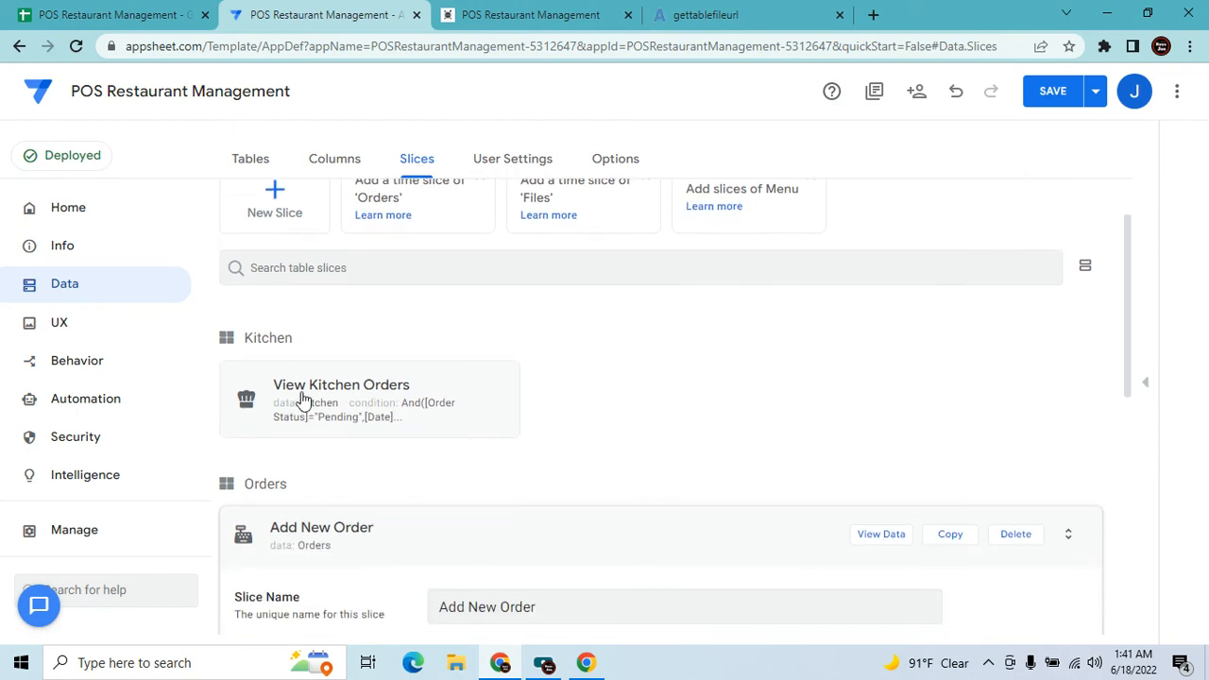
pyautogui.click(534, 16)
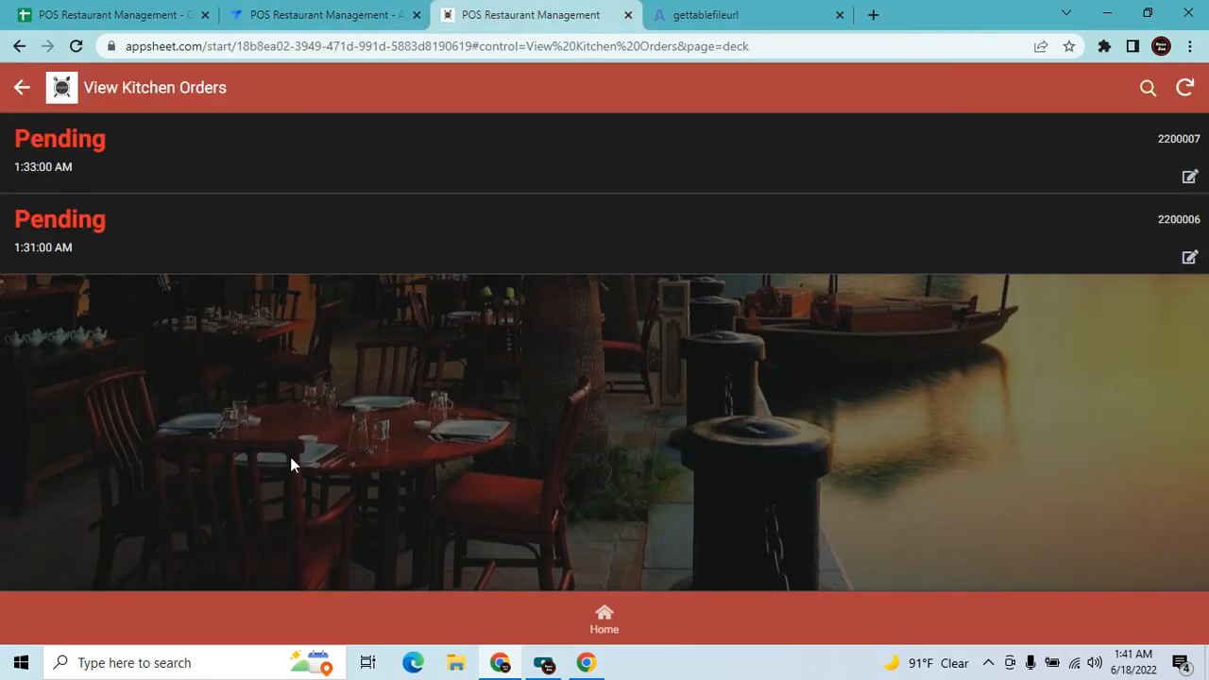
pyautogui.click(612, 627)
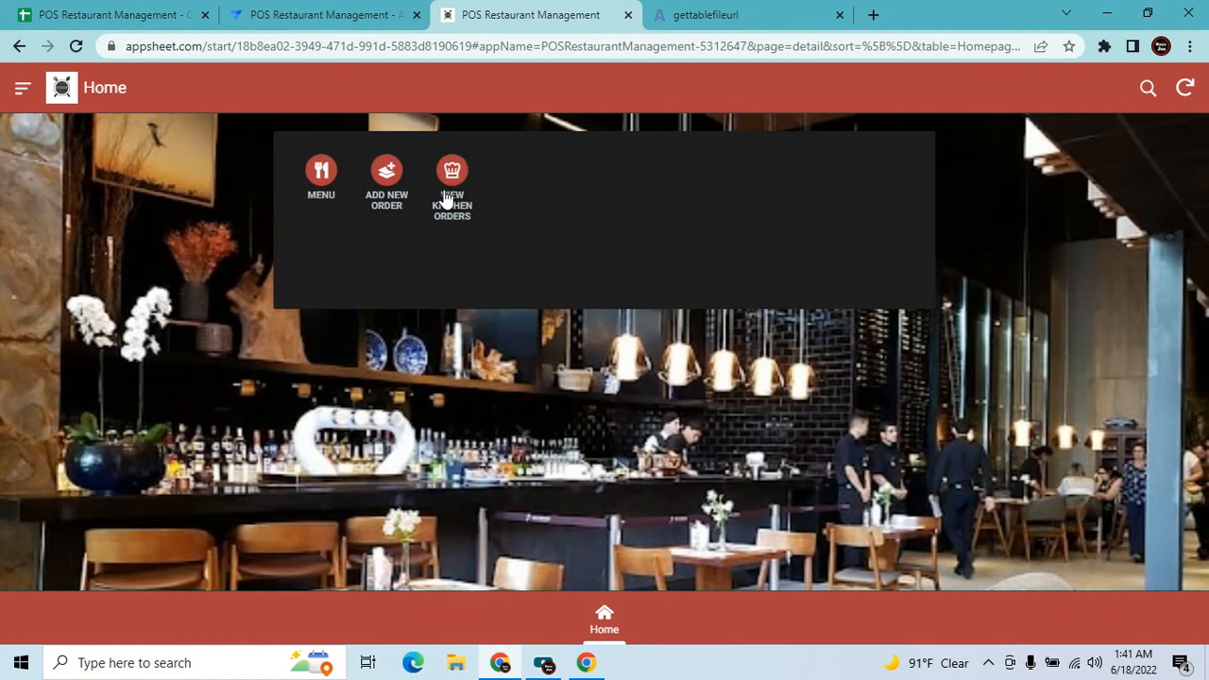
# In the AppSheet editor, open the View Kitchen Orders slice and examine its row filter expression.
pyautogui.click(326, 11)
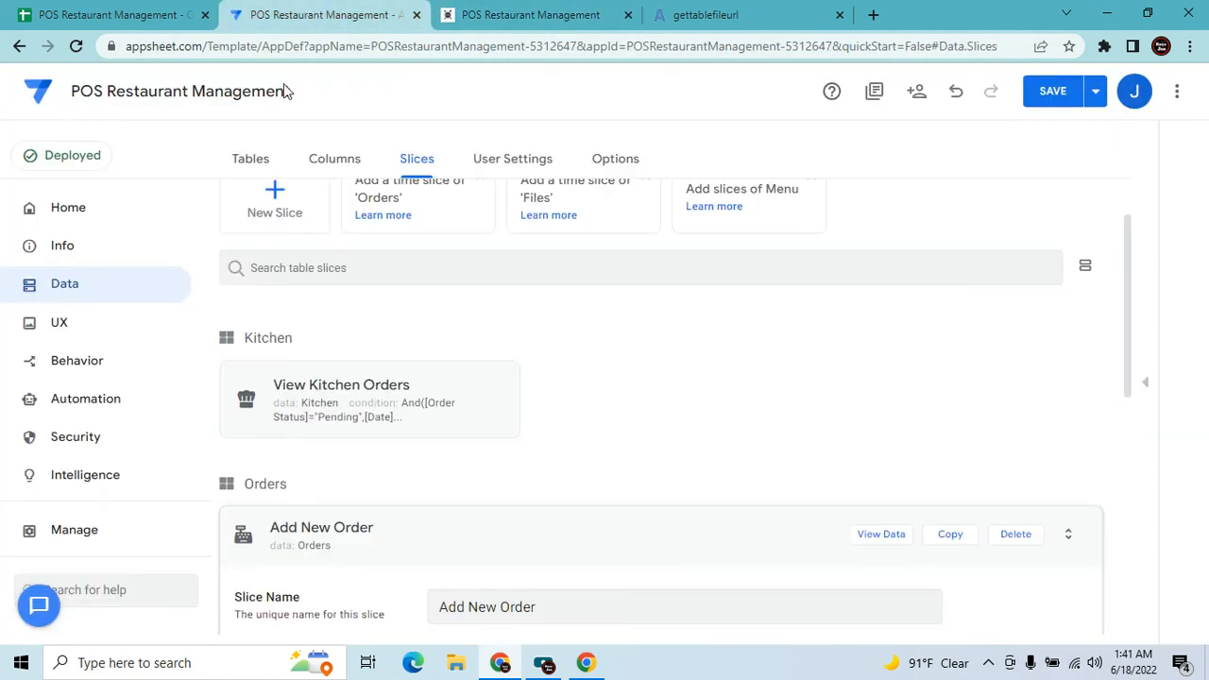
pyautogui.click(430, 415)
pyautogui.click(689, 439)
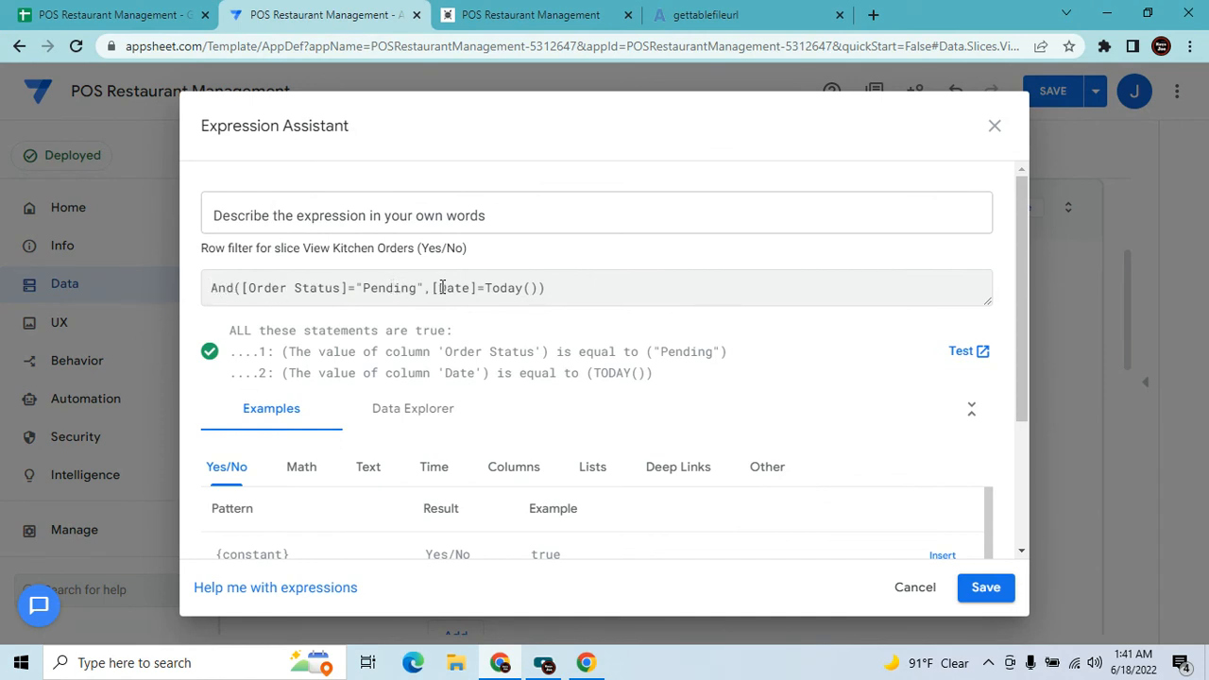
# Open View Kitchen Orders in the running app and compare the listed orders with the slice's row filter in the editor.
pyautogui.click(530, 14)
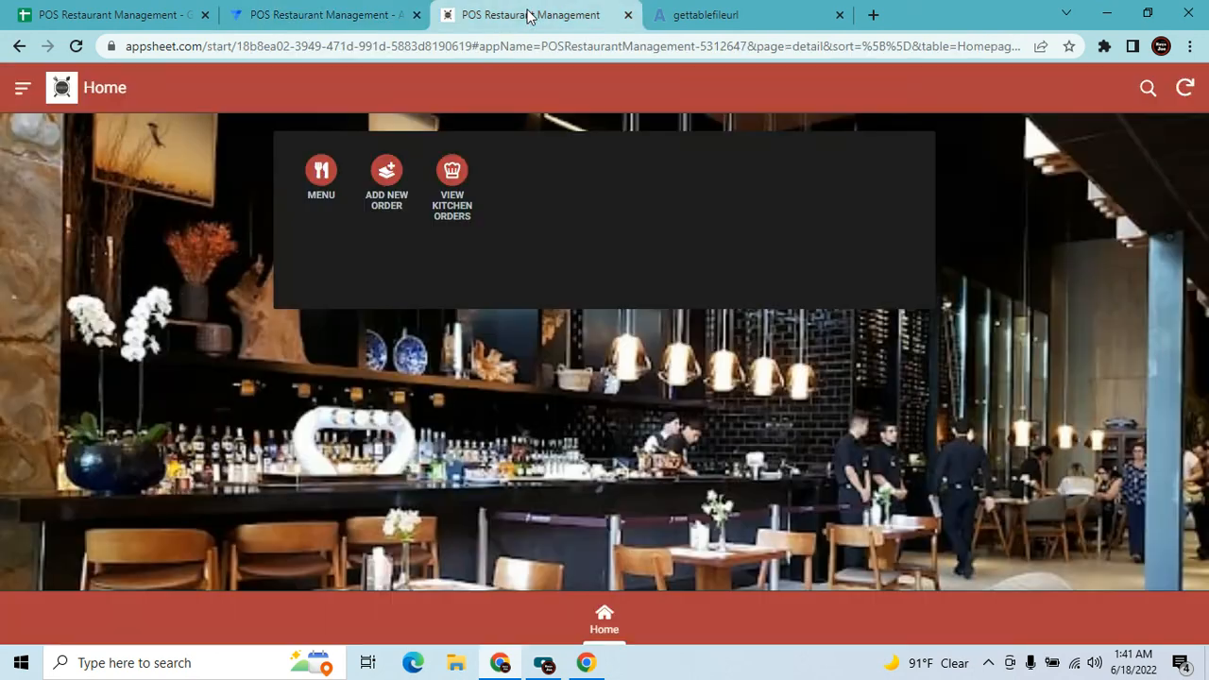
pyautogui.click(451, 170)
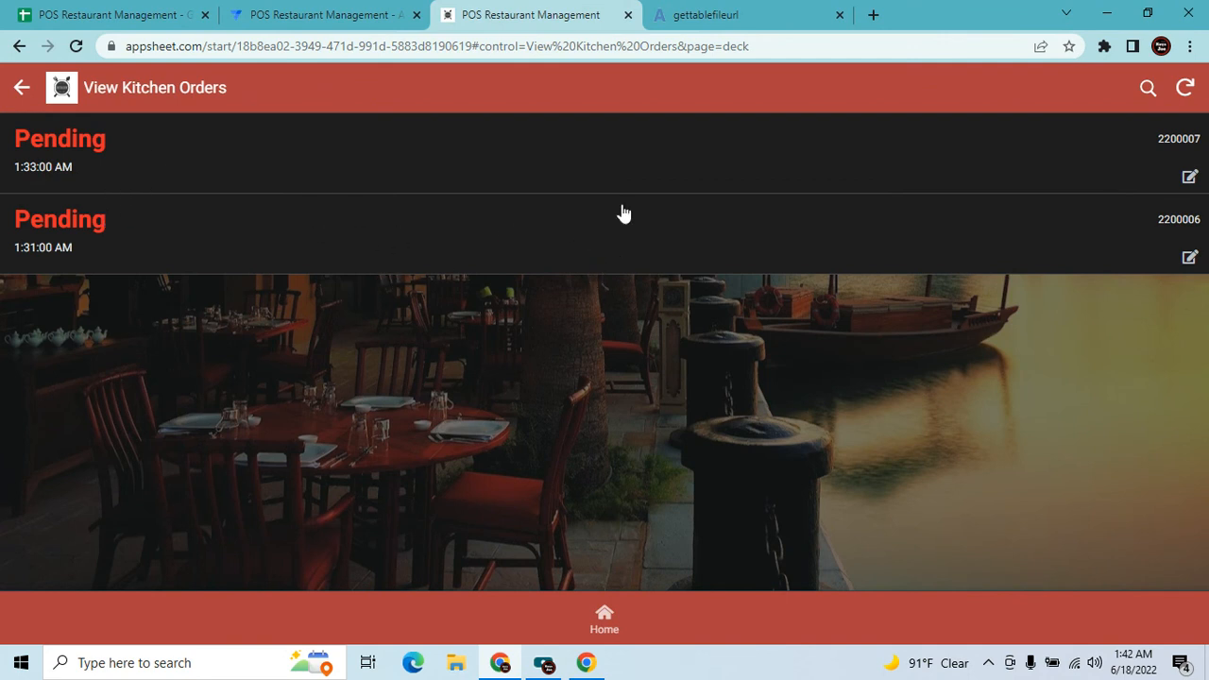
pyautogui.click(291, 10)
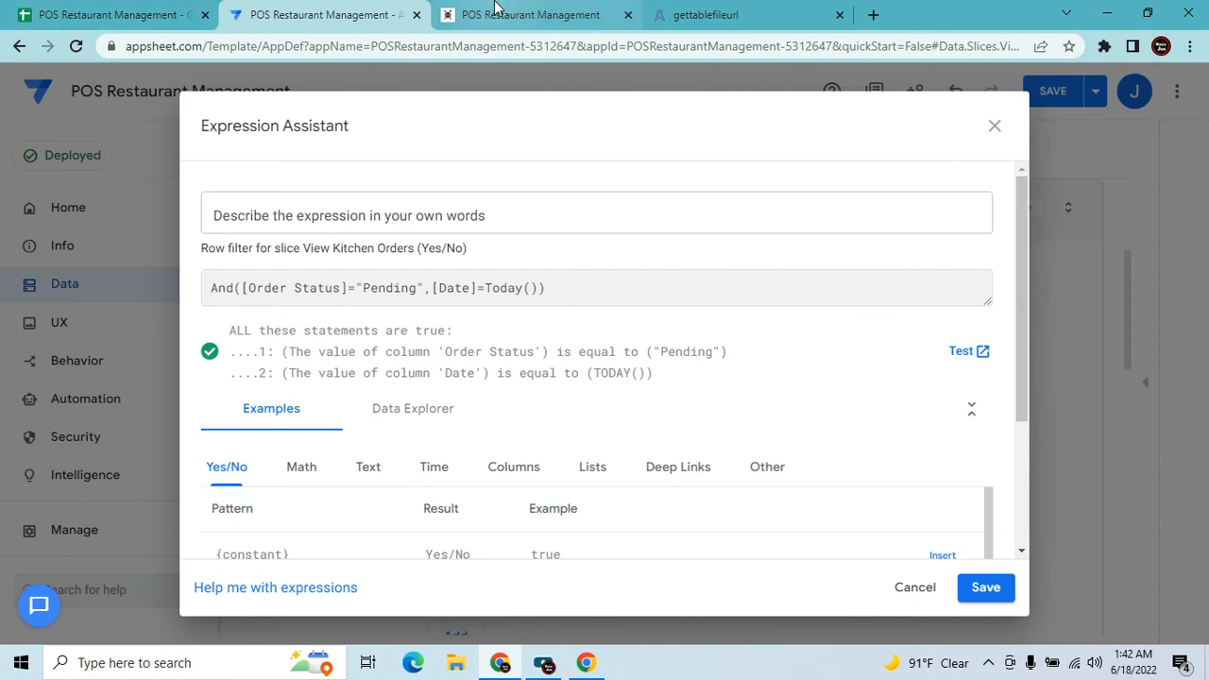
# Switch to the running app, leave View Kitchen Orders and open the Kitchen Orders Report.
pyautogui.hotkey('ctrl', 'Tab')
pyautogui.click(22, 92)
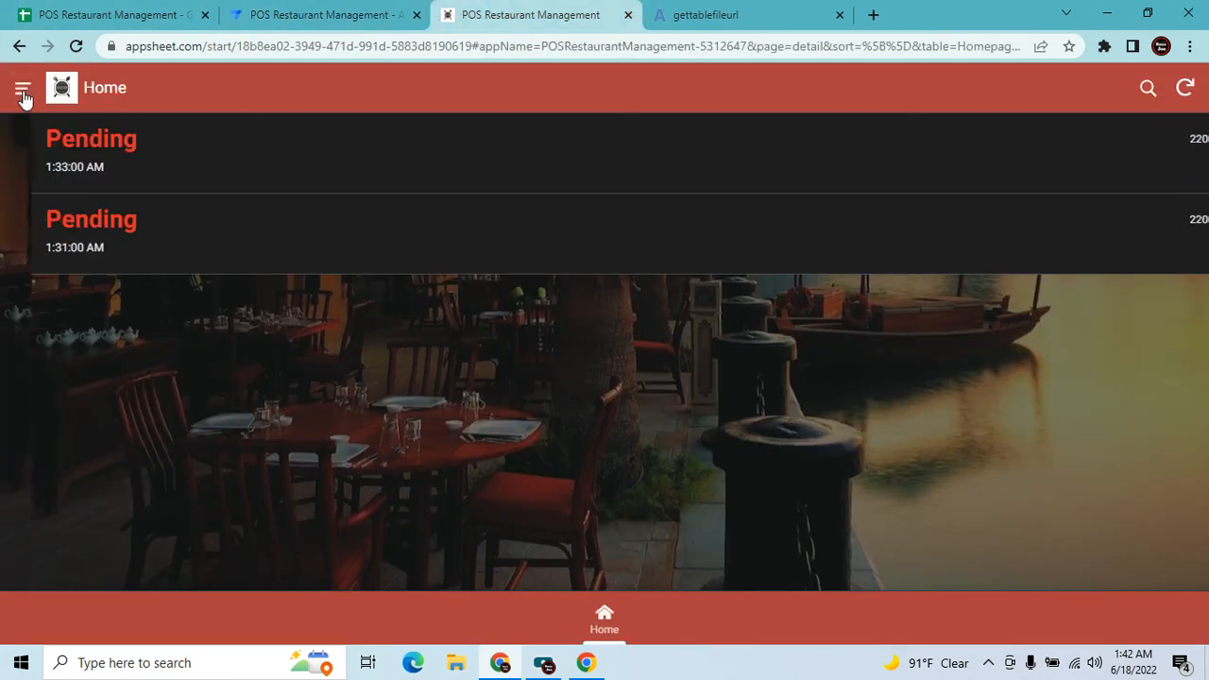
pyautogui.click(20, 90)
pyautogui.click(109, 210)
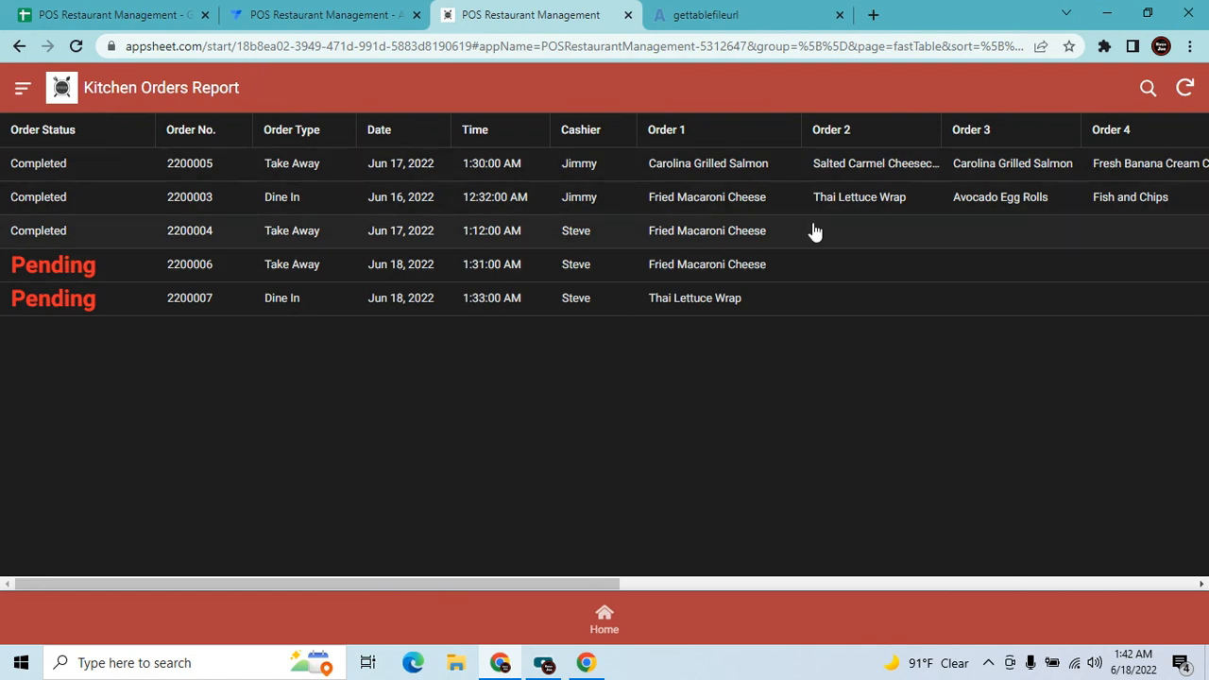
# Return the running app to its Home view, review the list of available reports and views, and close it.
pyautogui.click(600, 624)
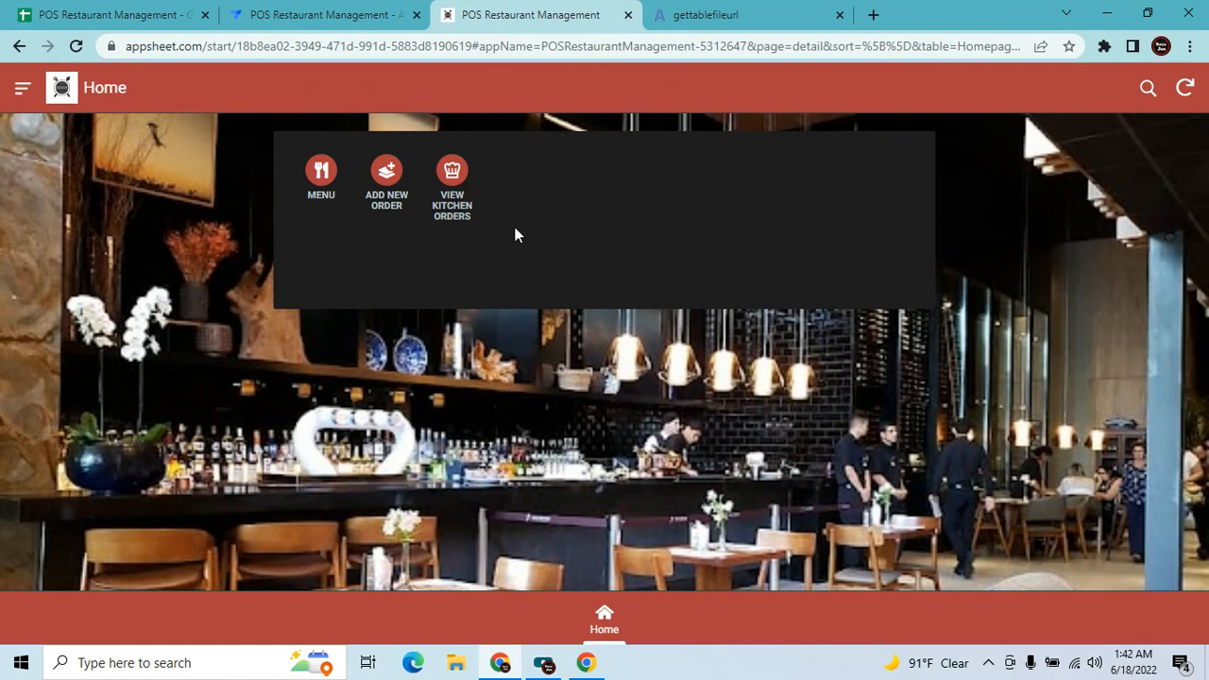
pyautogui.click(22, 87)
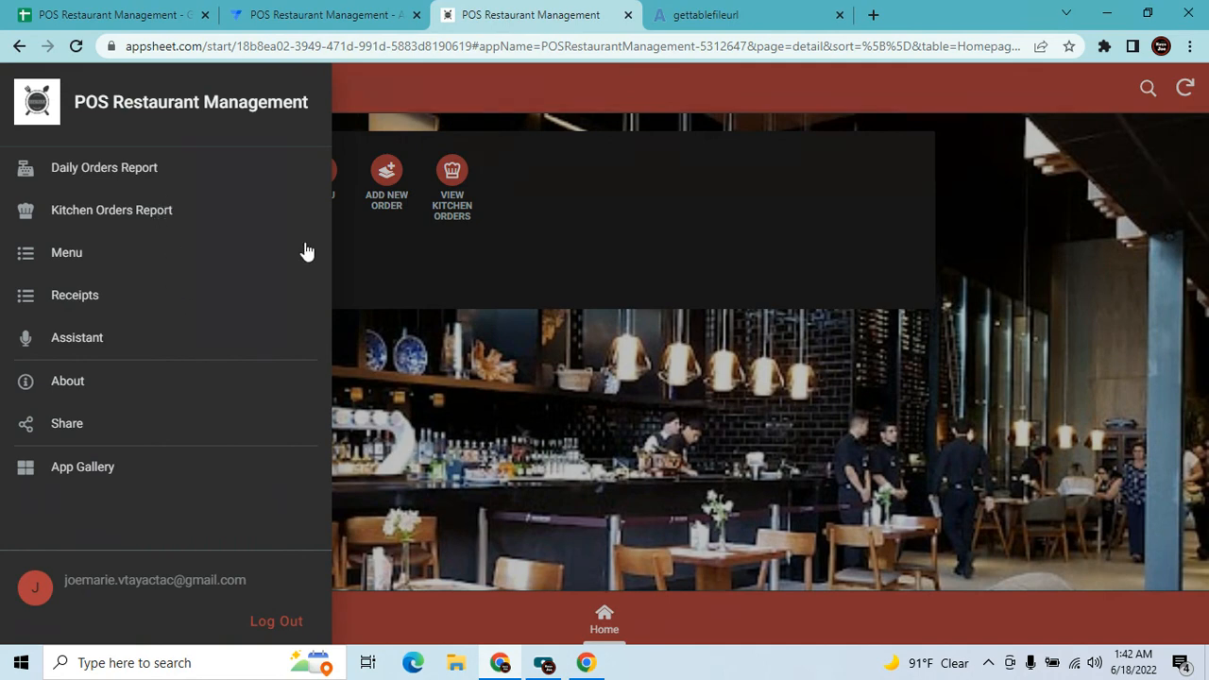
pyautogui.click(382, 255)
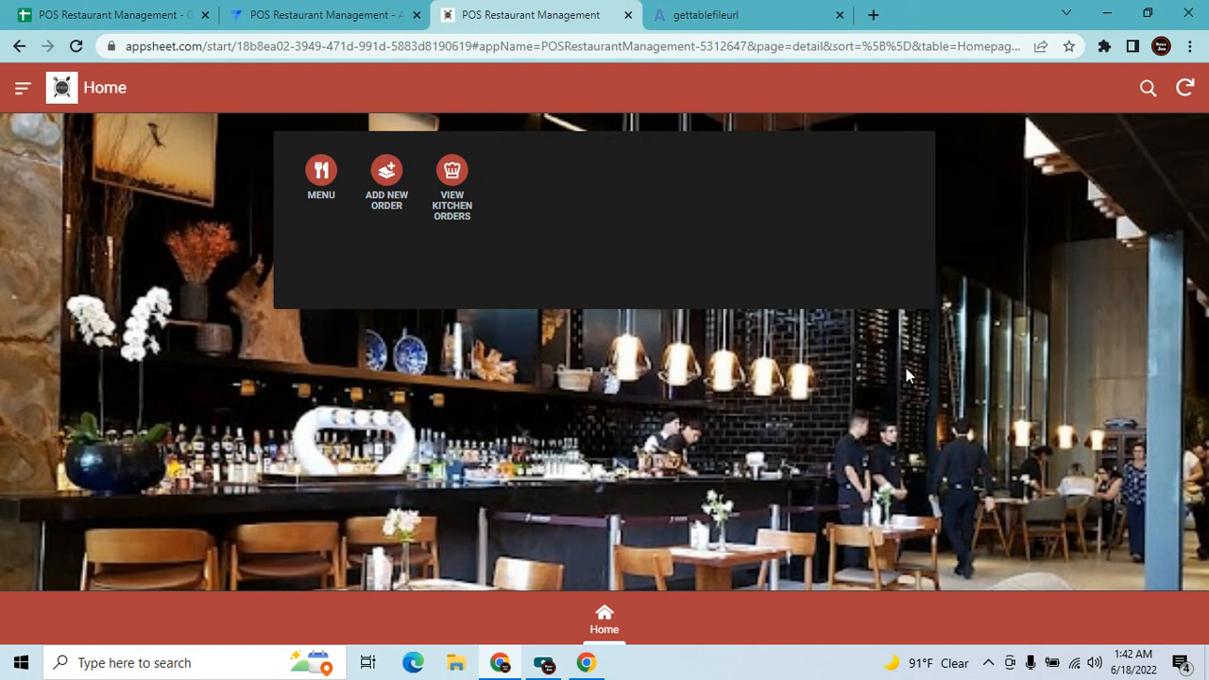
pyautogui.moveTo(546, 664)
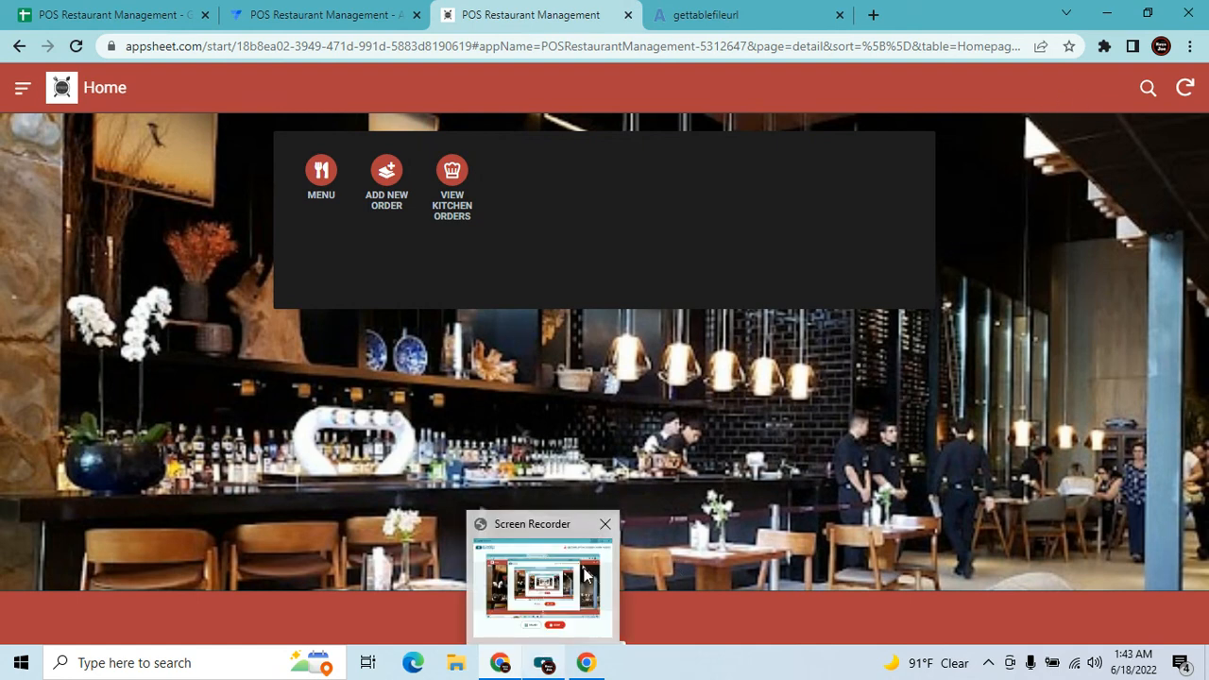